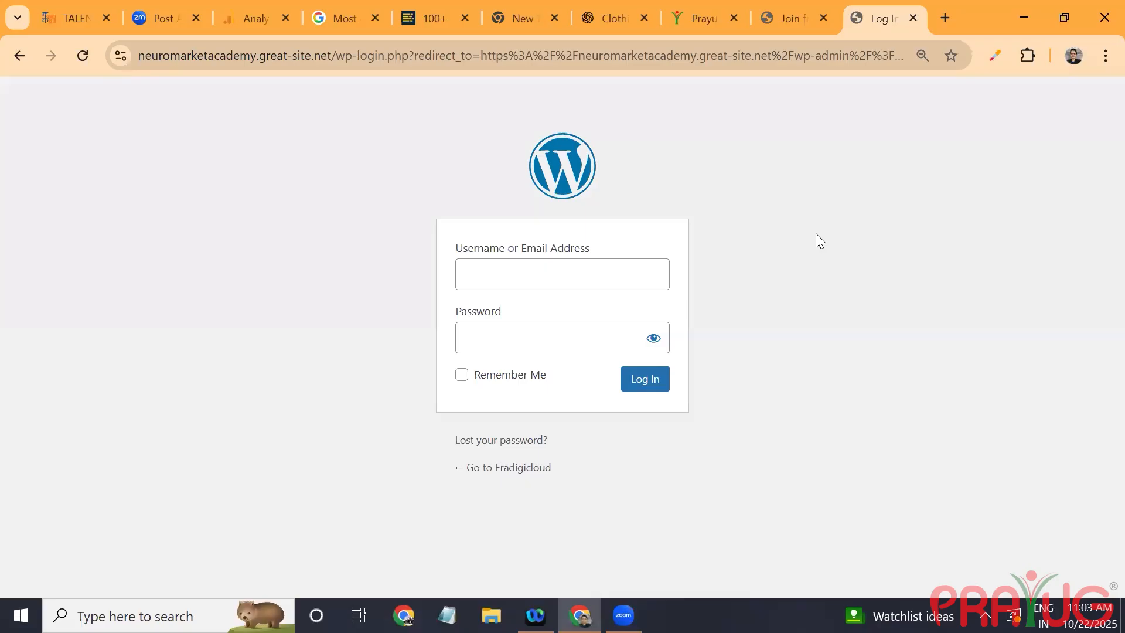
# Step: Log in to the WordPress admin with the account username and password
pyautogui.click(562, 280)
pyautogui.write('era')
pyautogui.press('Tab')
pyautogui.write('•')
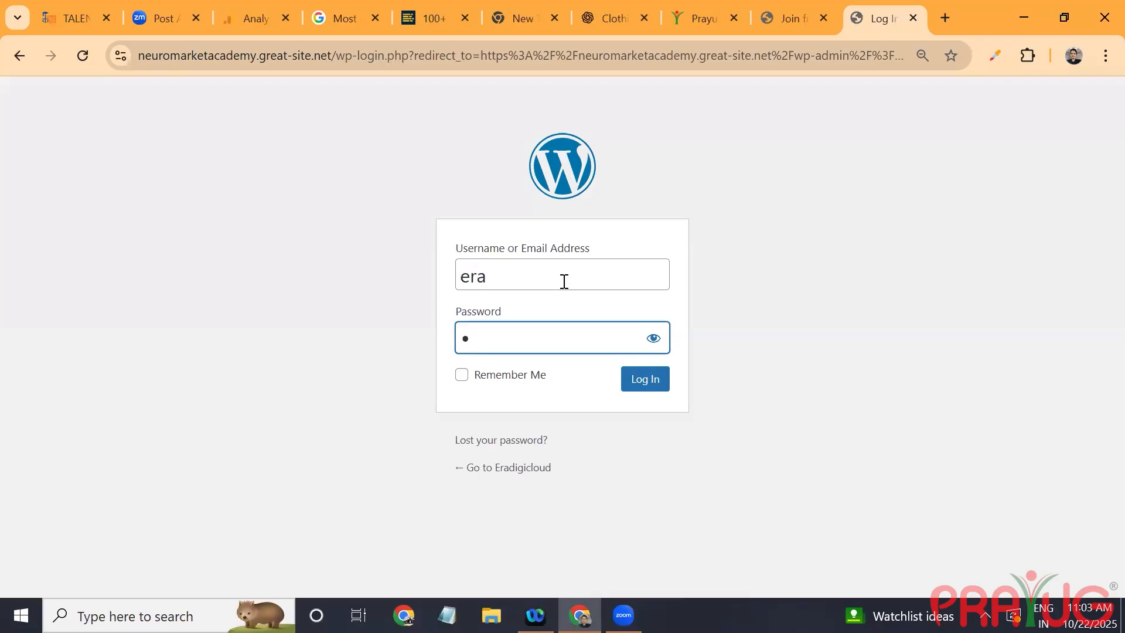
pyautogui.write('•••••••')
pyautogui.press('Return')
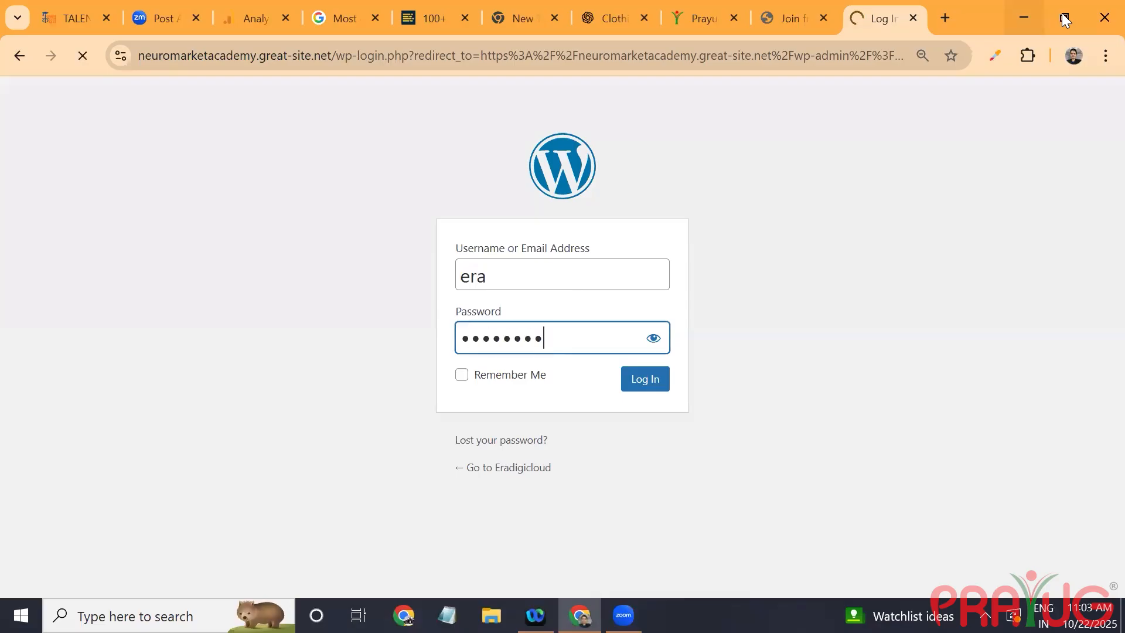
# Step: Open the Clara jewellery store website, clara.in, in a new browser tab
pyautogui.click(941, 24)
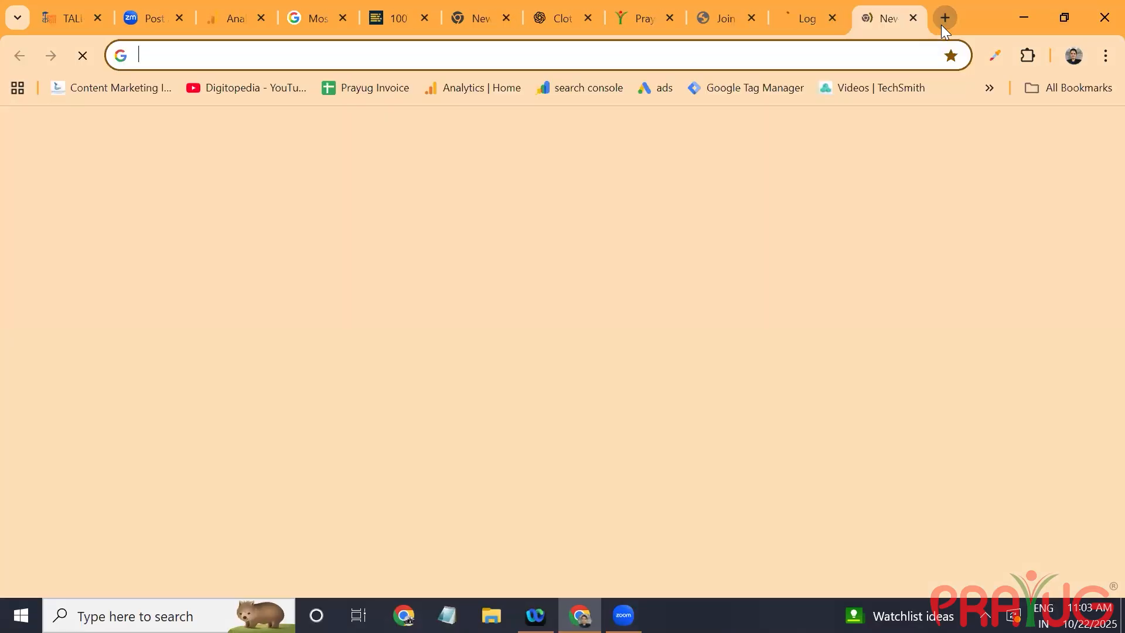
pyautogui.click(941, 24)
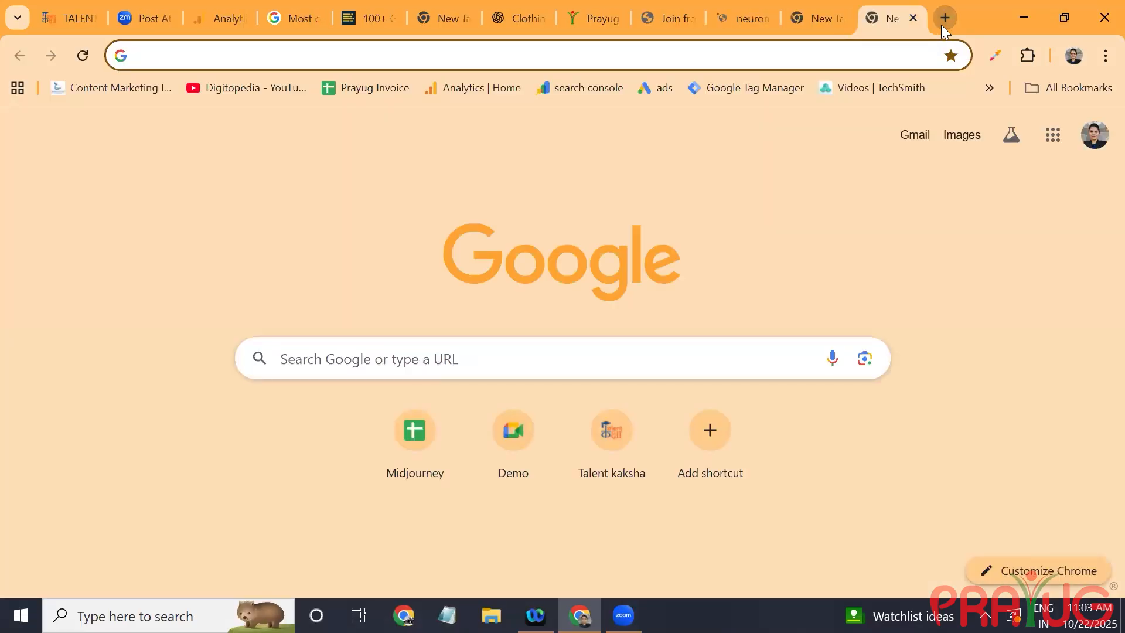
pyautogui.write('clara')
pyautogui.press('Return')
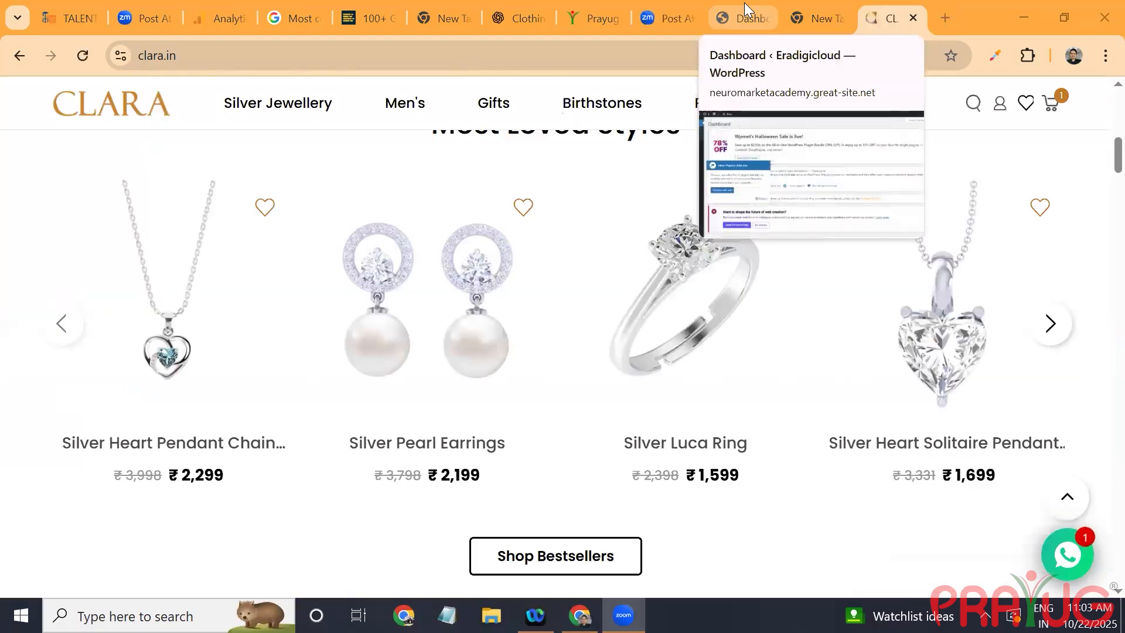
# Step: Return to the WordPress dashboard and search the plugins available to add for "starter template"
pyautogui.click(744, 3)
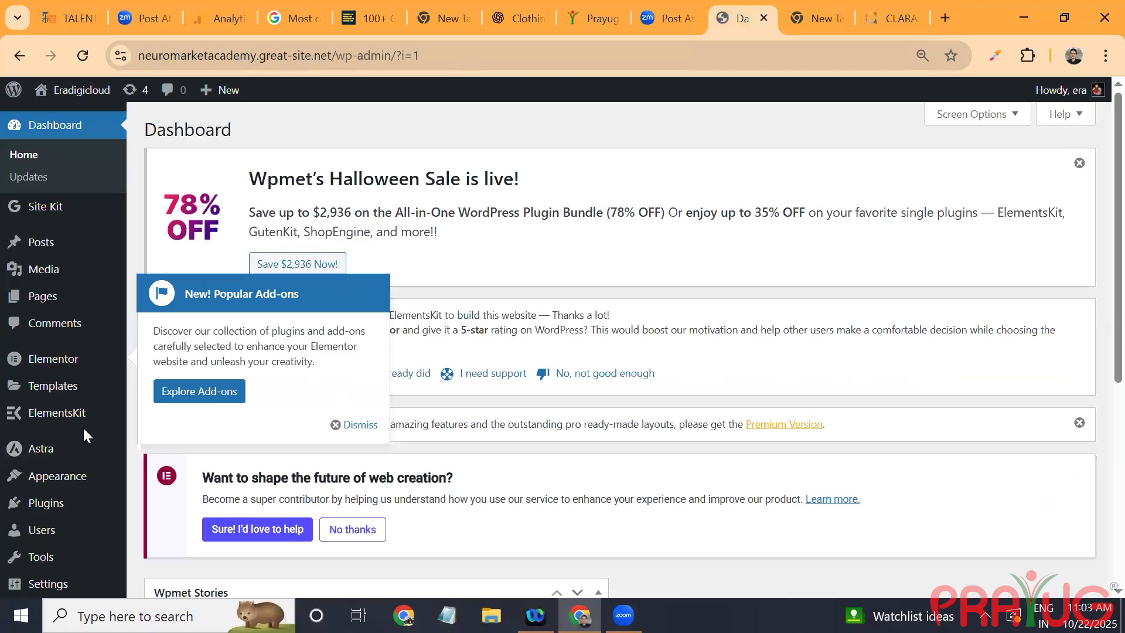
pyautogui.scroll(-5, 628, 366)
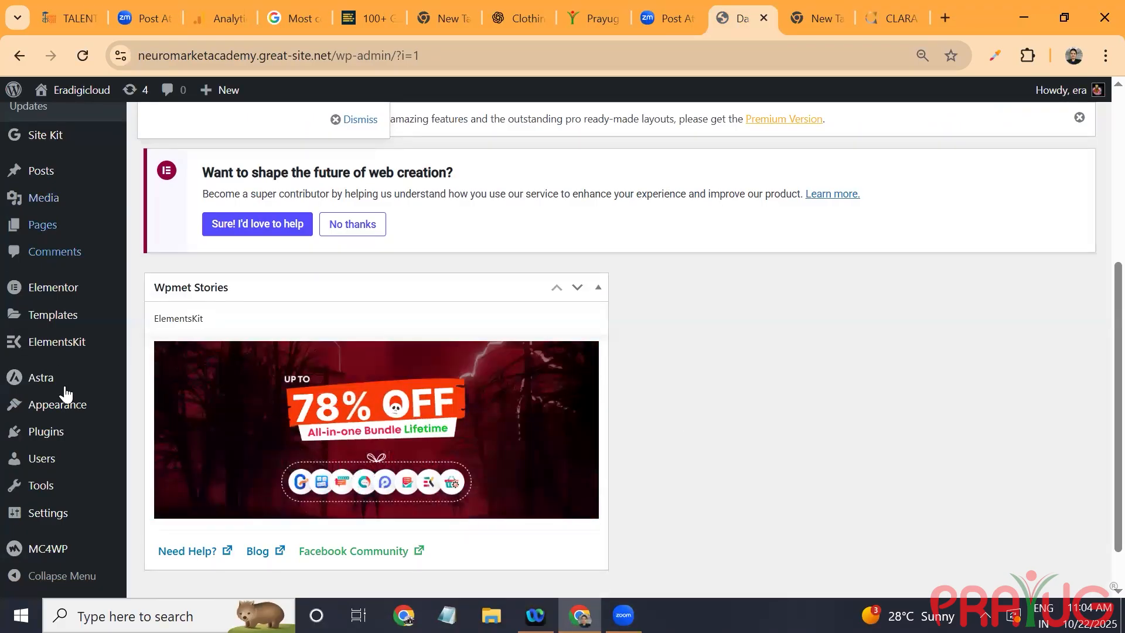
pyautogui.moveTo(61, 432)
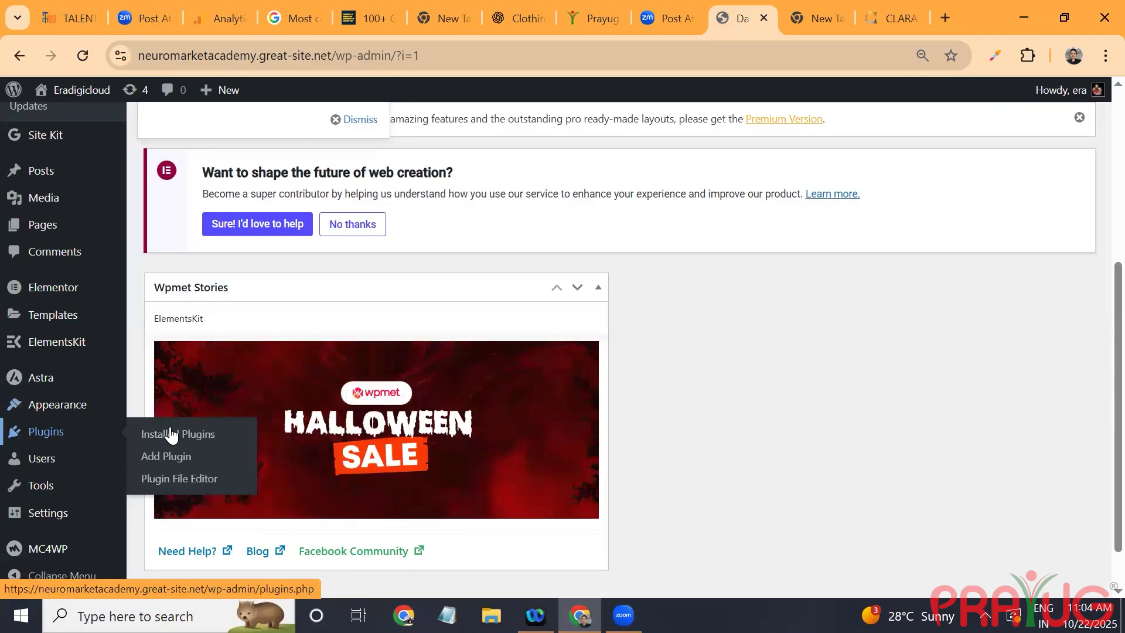
pyautogui.click(179, 466)
pyautogui.moveTo(82, 458)
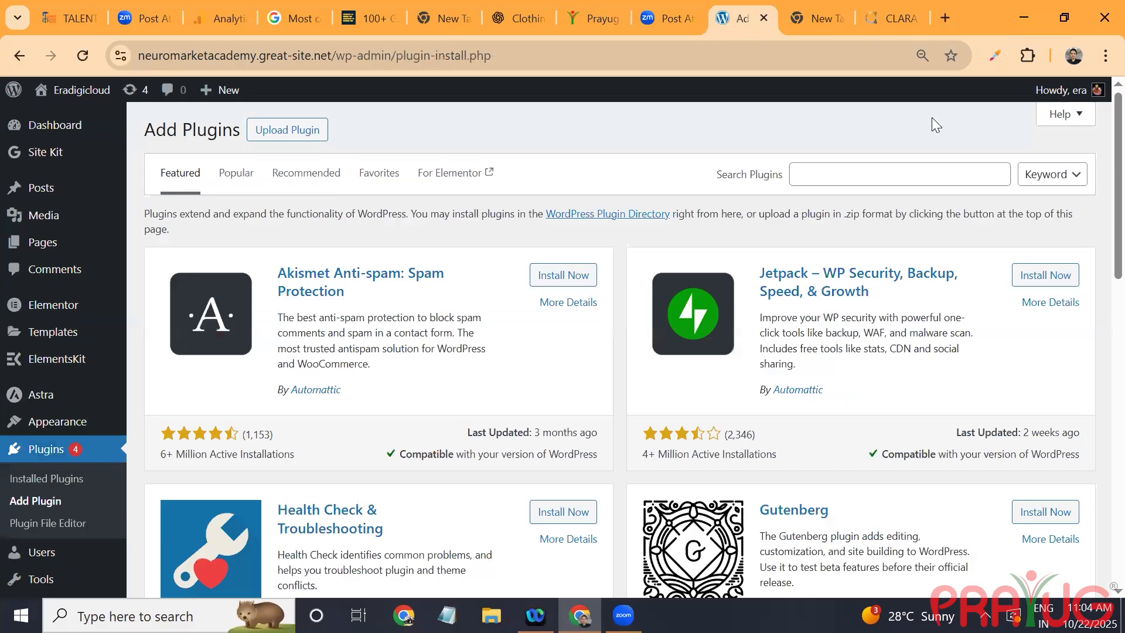
pyautogui.click(854, 177)
pyautogui.write('started')
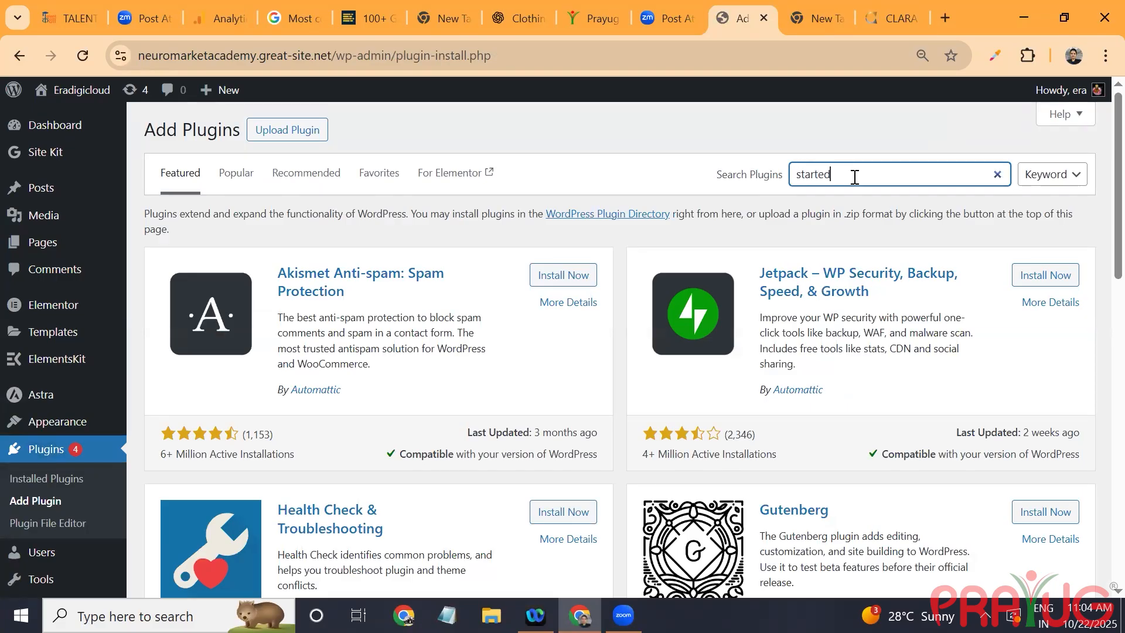
pyautogui.press('BackSpace')
pyautogui.write('r')
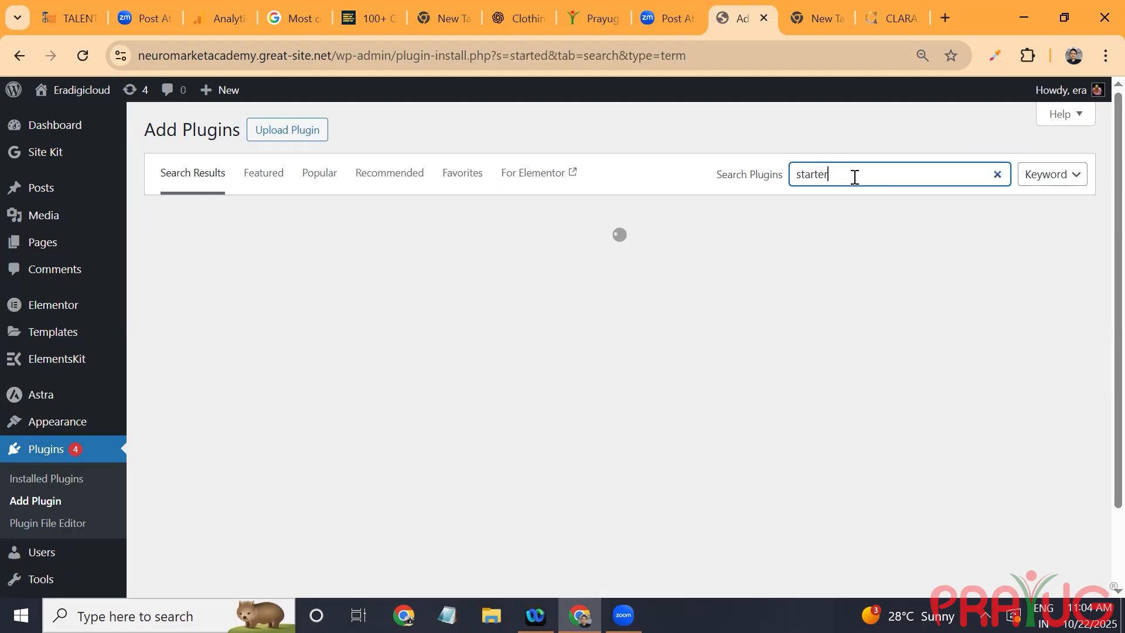
pyautogui.write(' template')
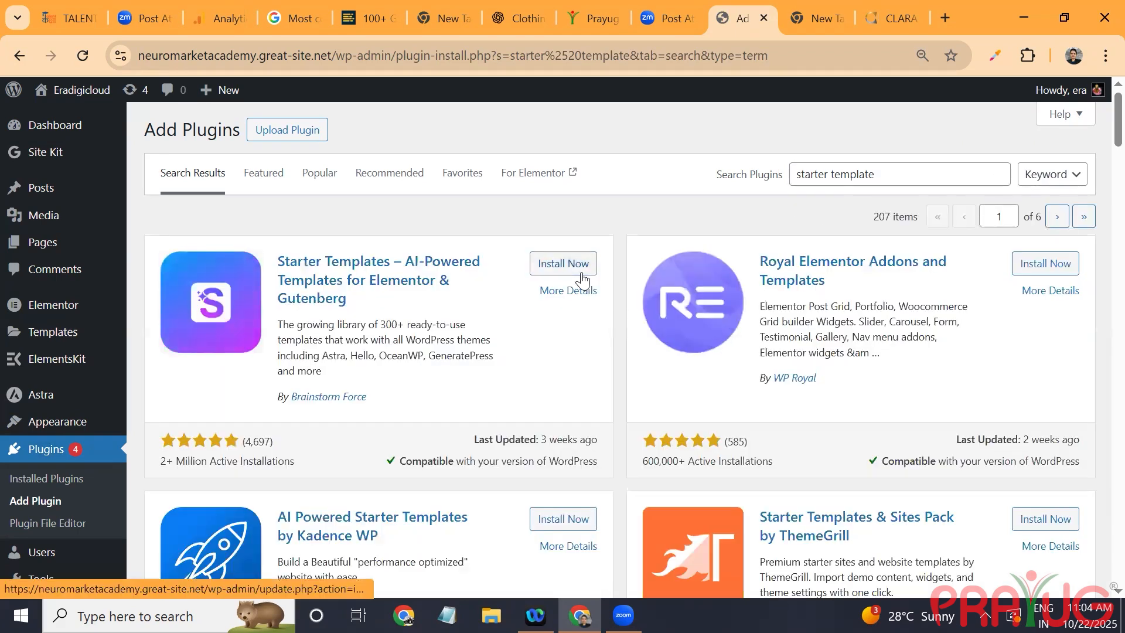
# Step: Install and activate the Starter Templates – AI-Powered Templates for Elementor & Gutenberg plugin, and exit its website-building wizard
pyautogui.click(564, 264)
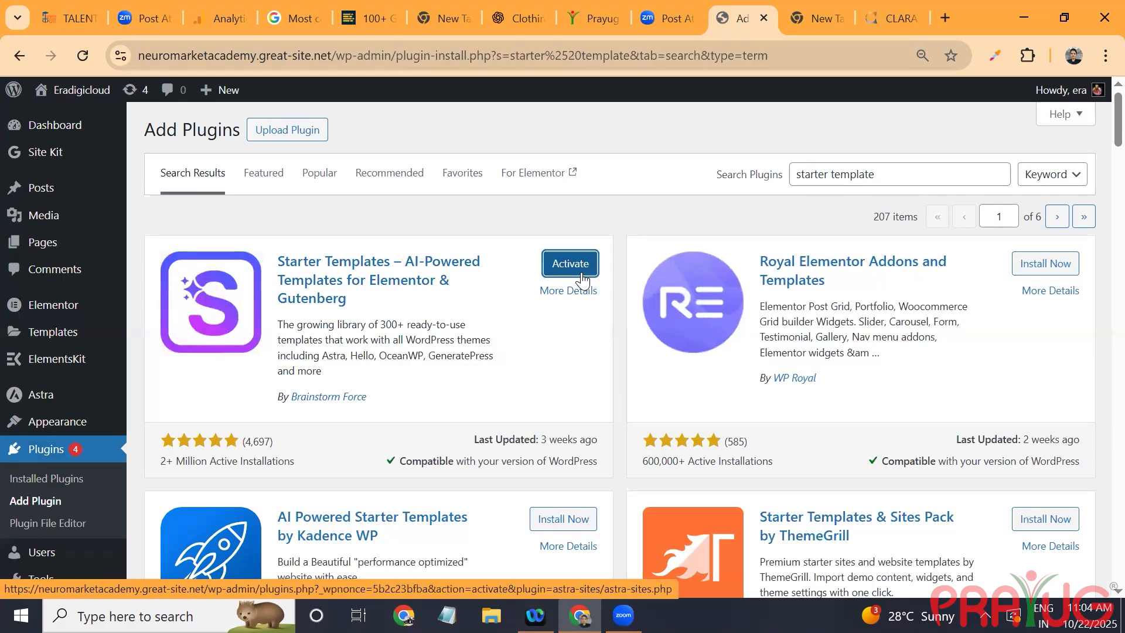
pyautogui.click(581, 273)
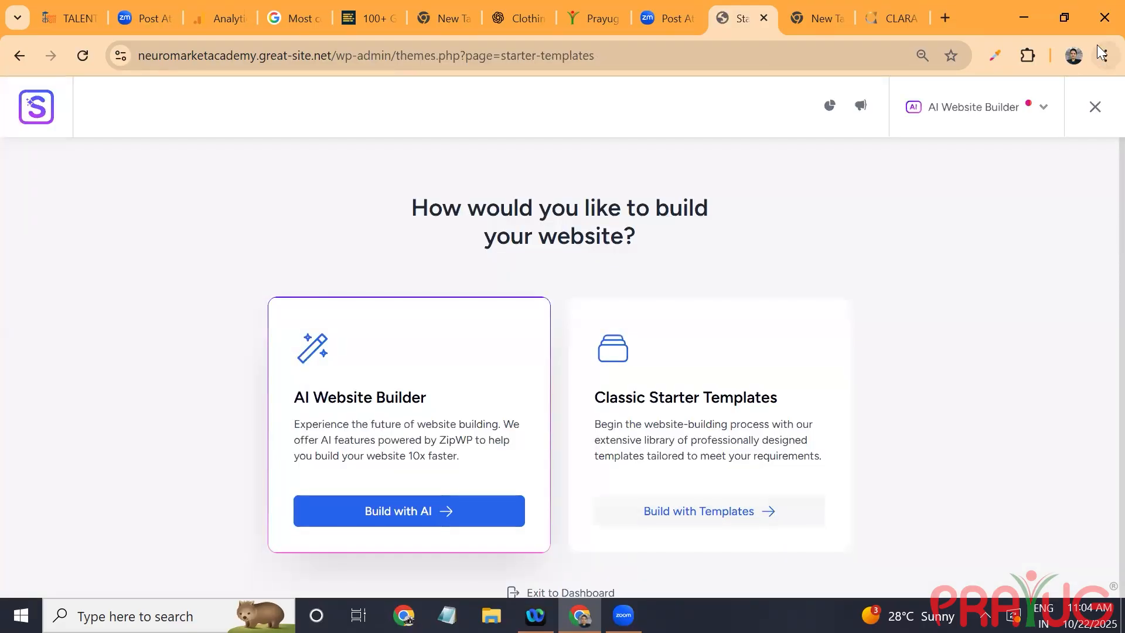
pyautogui.click(1093, 109)
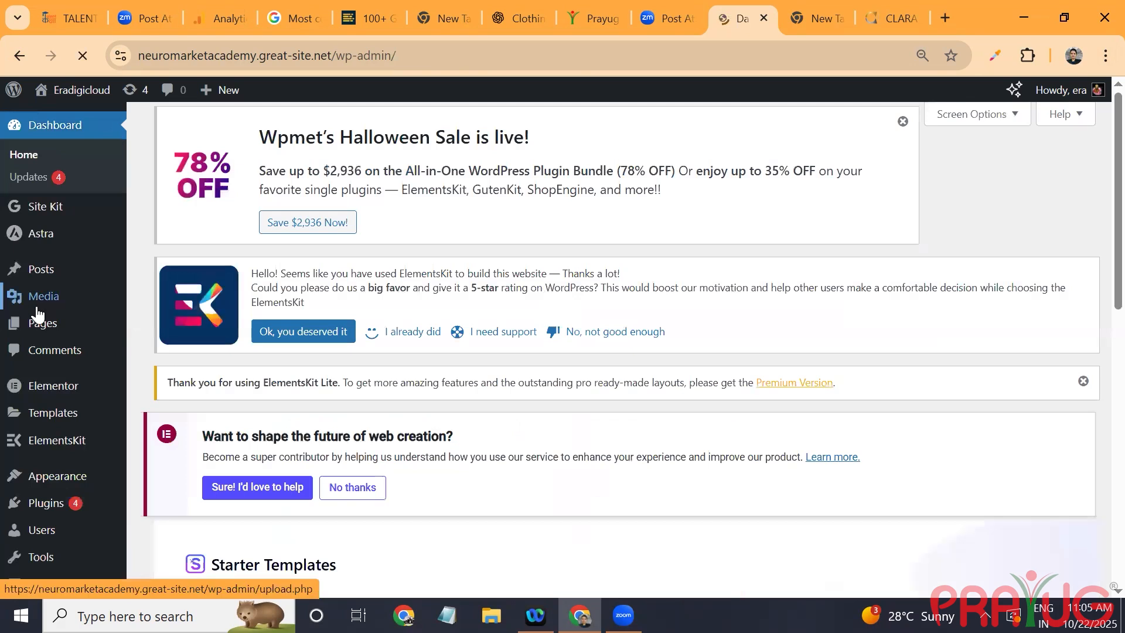
# Step: Move all of the site's existing pages to the trash with a bulk action
pyautogui.click(37, 322)
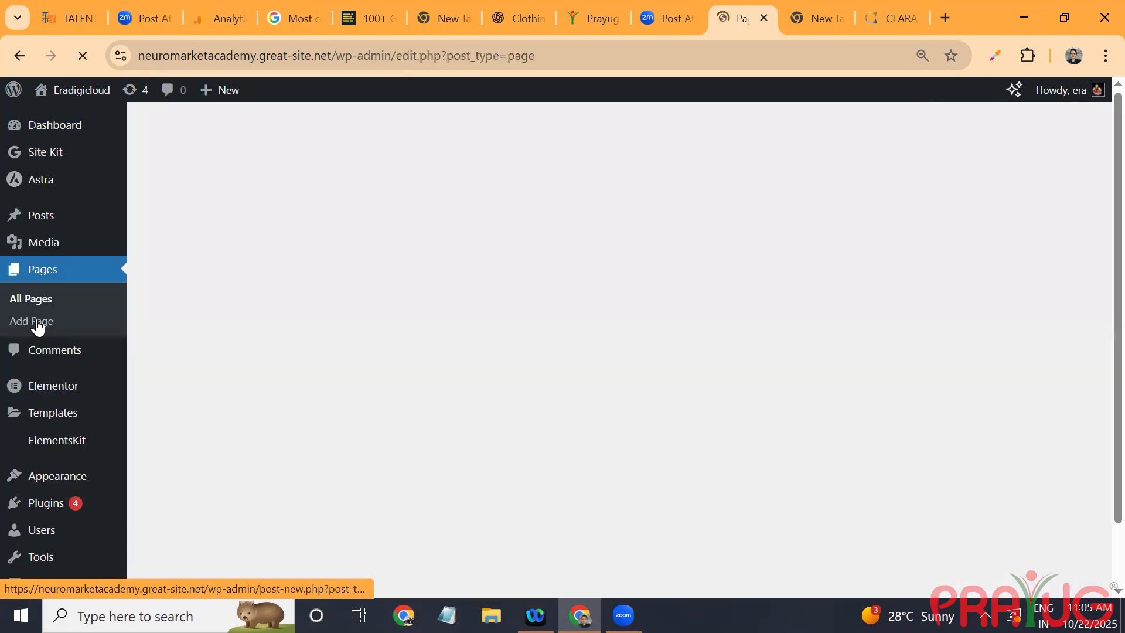
pyautogui.click(164, 353)
pyautogui.click(188, 319)
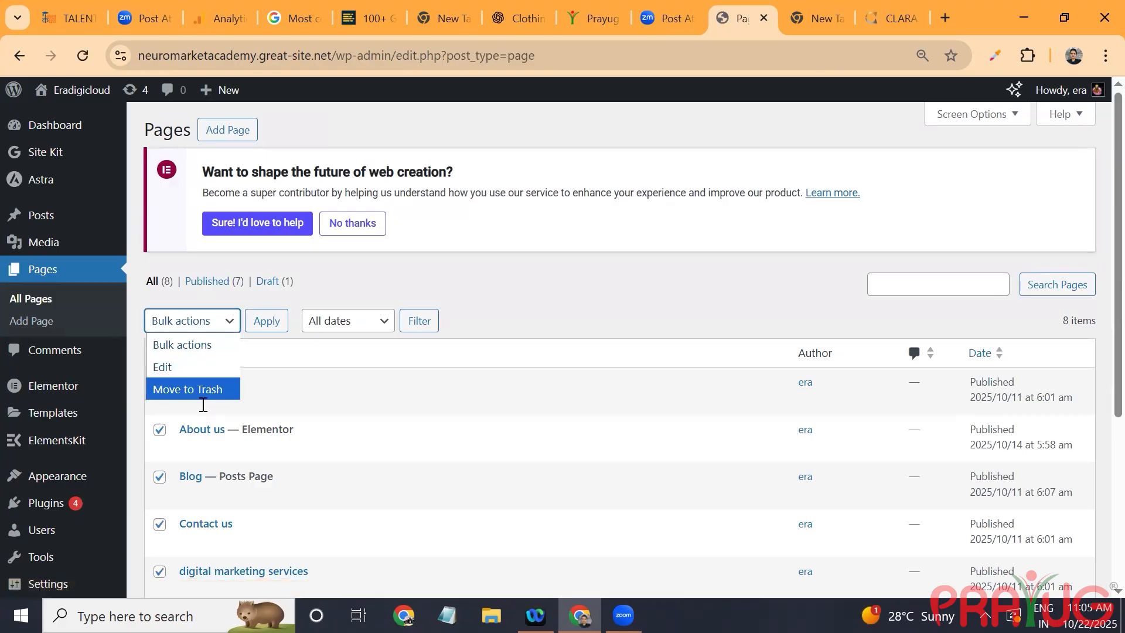
pyautogui.click(205, 389)
pyautogui.click(266, 325)
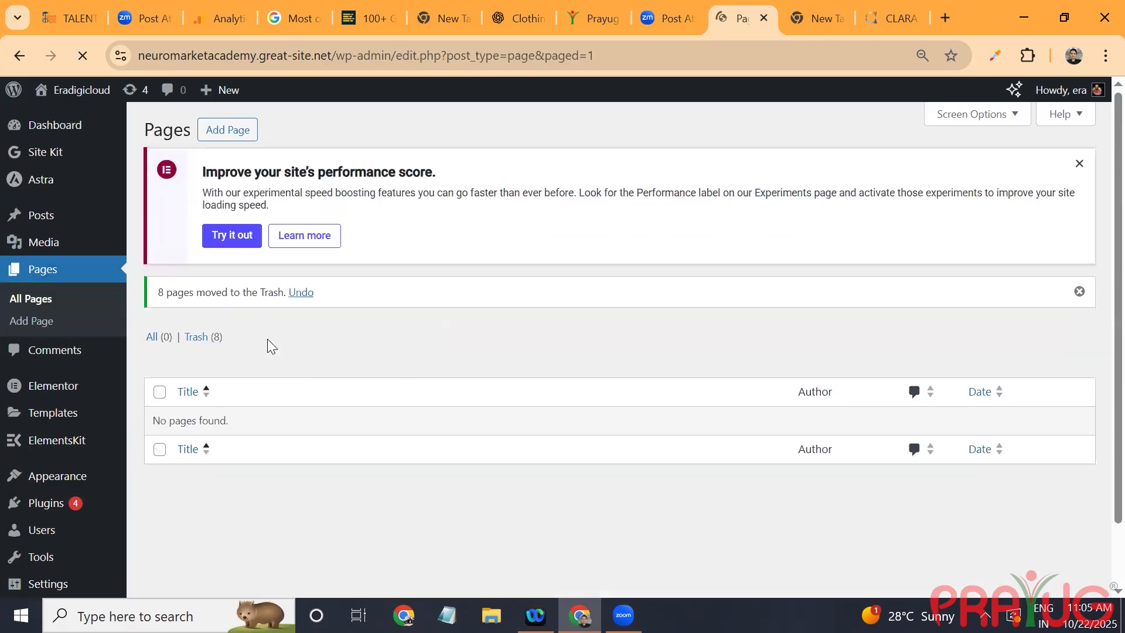
# Step: Move all existing posts to the trash in bulk and open the post categories
pyautogui.click(52, 210)
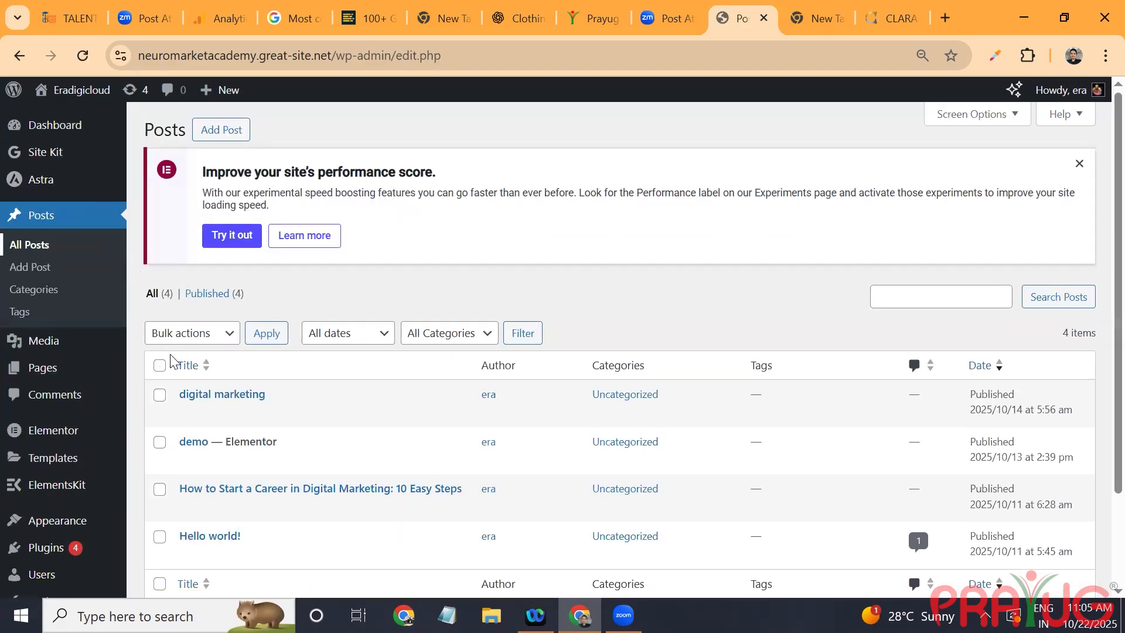
pyautogui.click(160, 366)
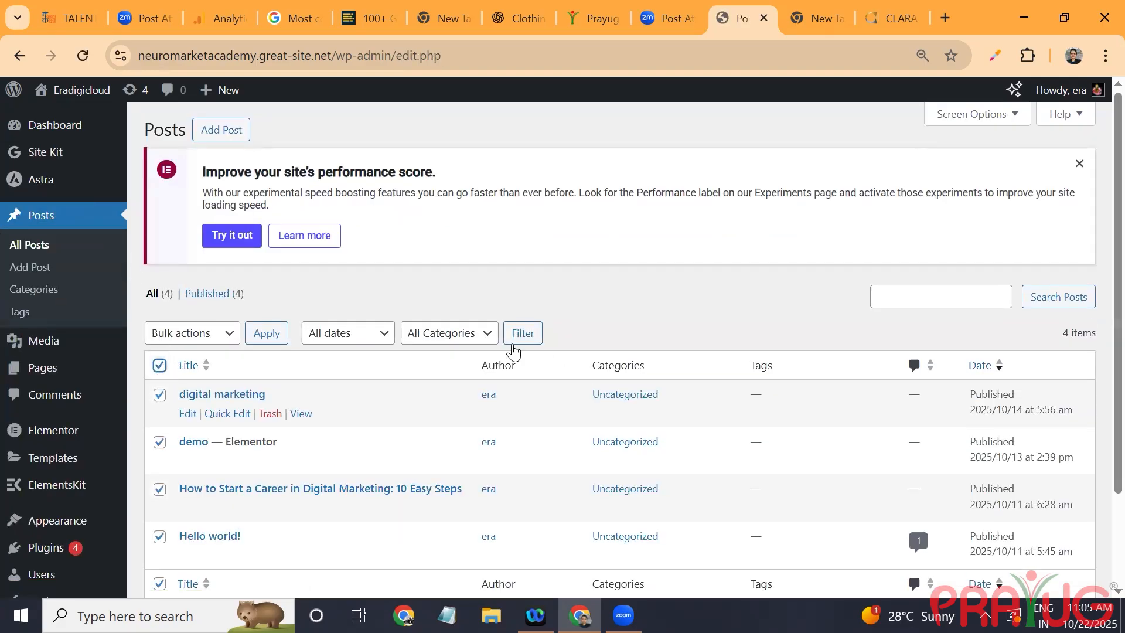
pyautogui.click(192, 339)
pyautogui.click(187, 401)
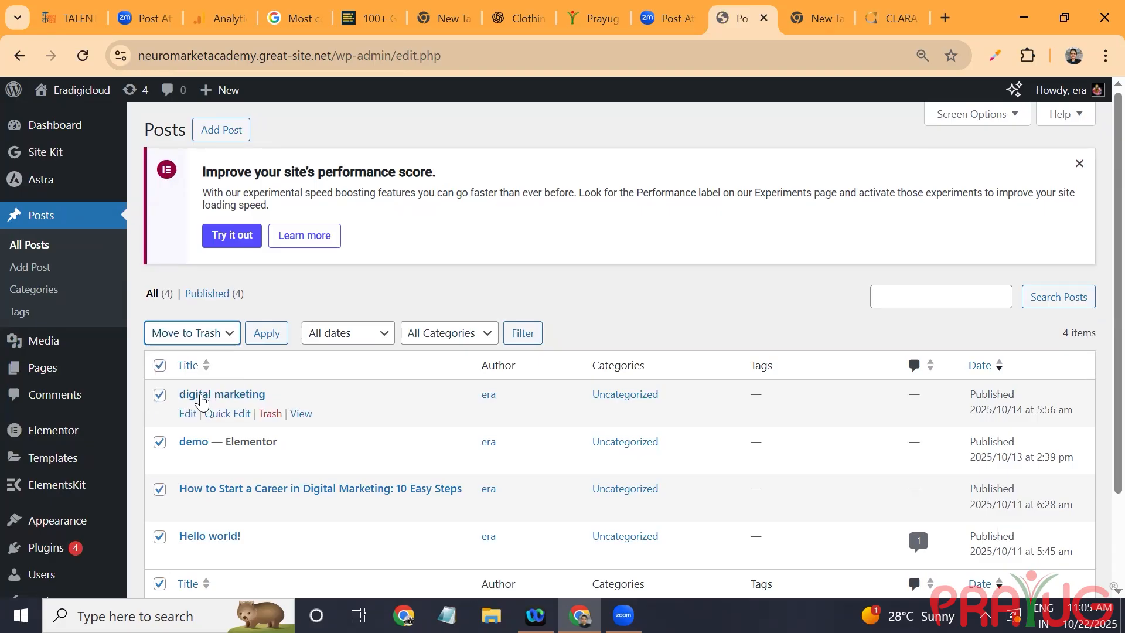
pyautogui.click(277, 338)
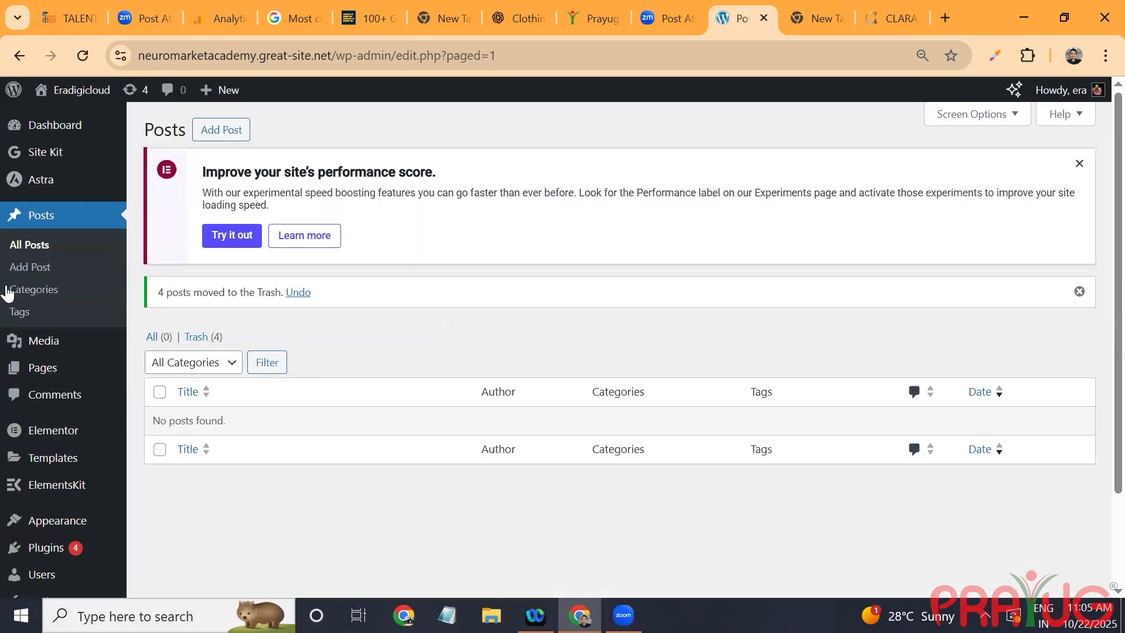
pyautogui.click(40, 294)
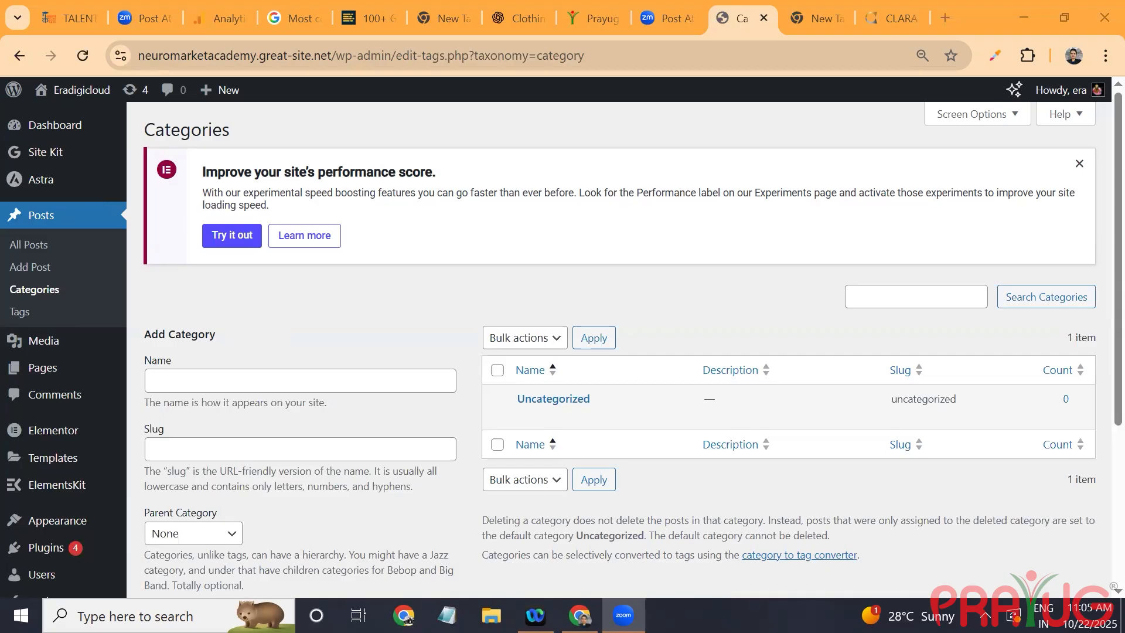
# Step: Annotate the shared screen with the text "CUstomize", "templates" and "Website" on three separate lines
pyautogui.click(547, 286)
pyautogui.write('C')
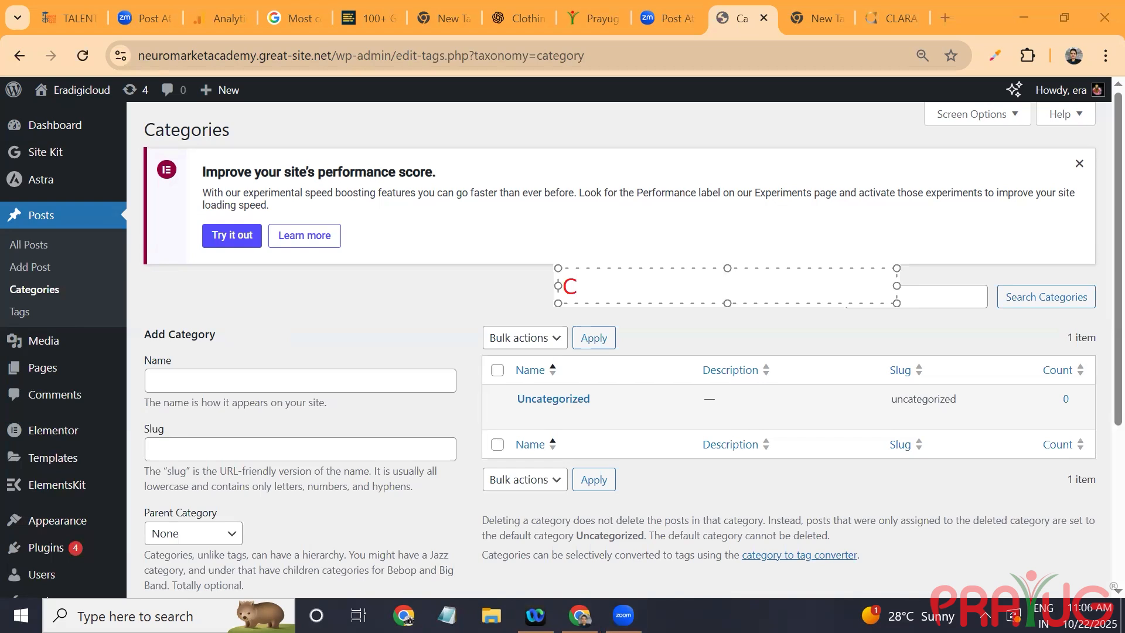
pyautogui.write('Ustomize')
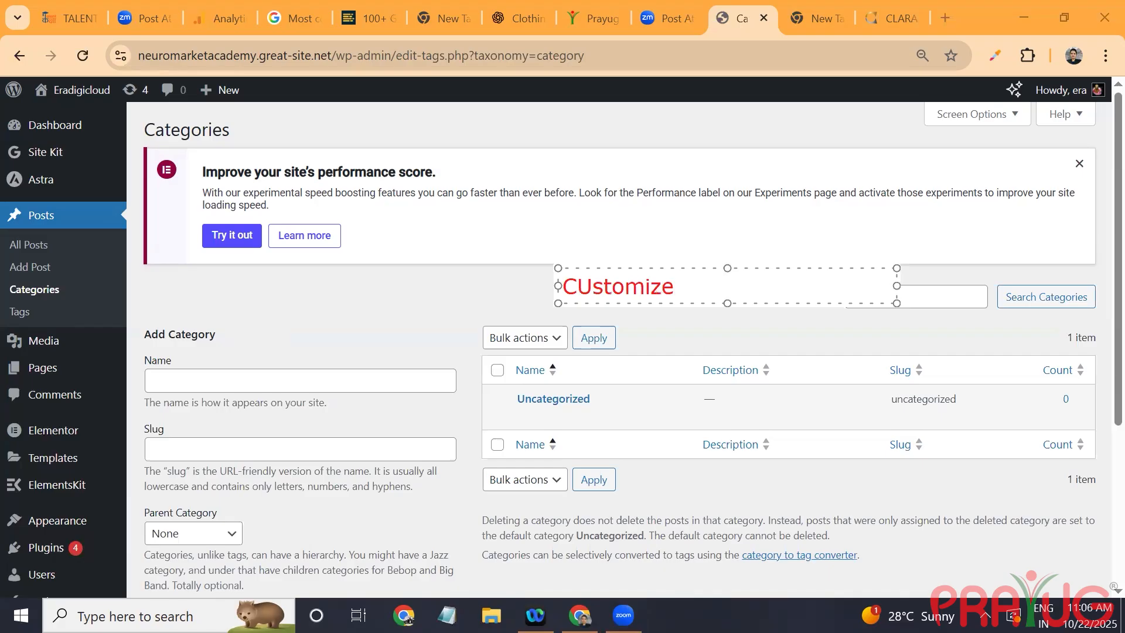
pyautogui.press('Return')
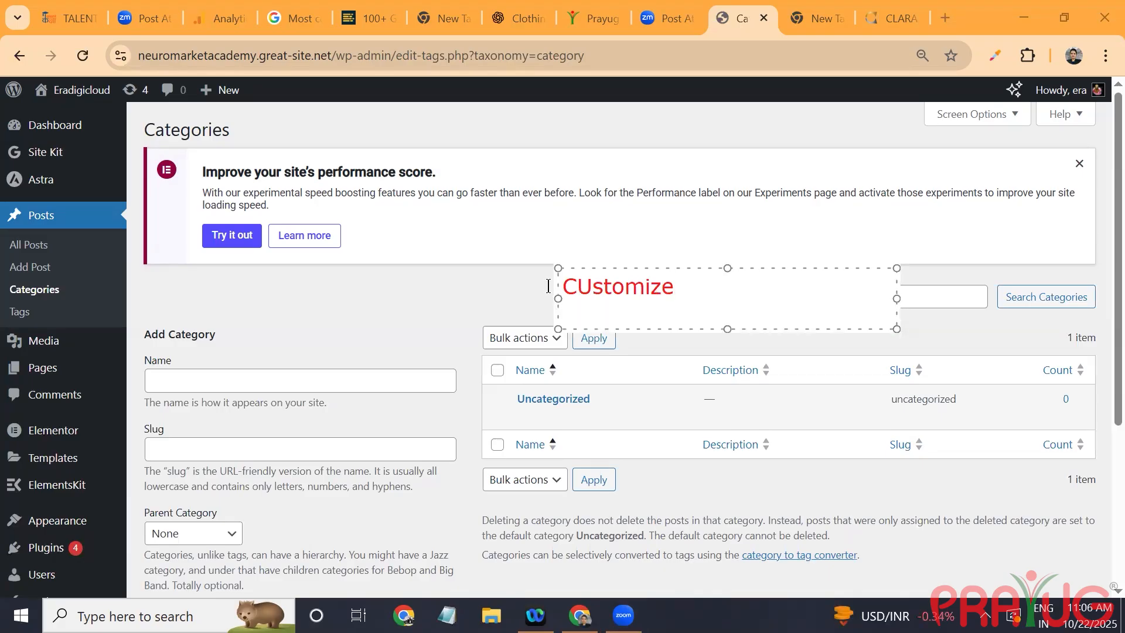
pyautogui.write('templates')
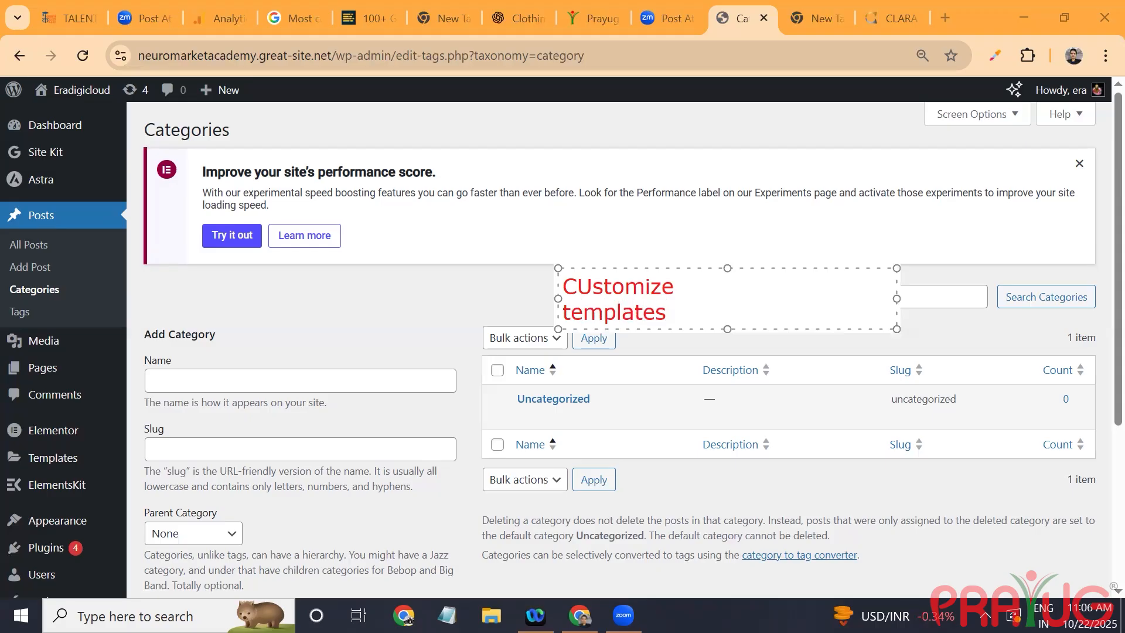
pyautogui.press('Return')
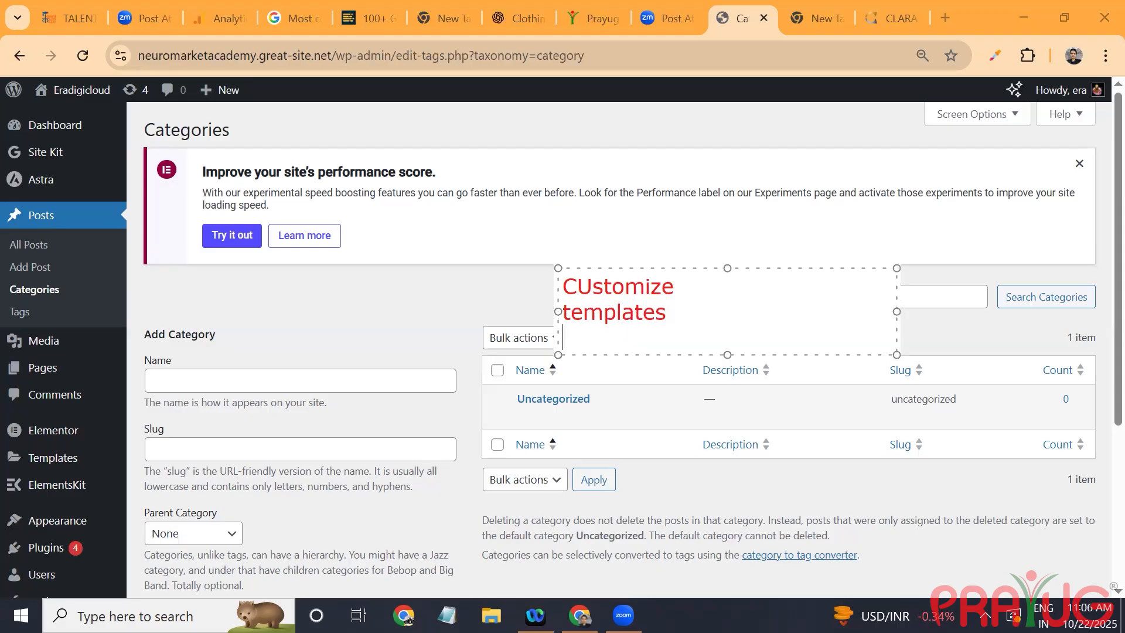
pyautogui.write('Website')
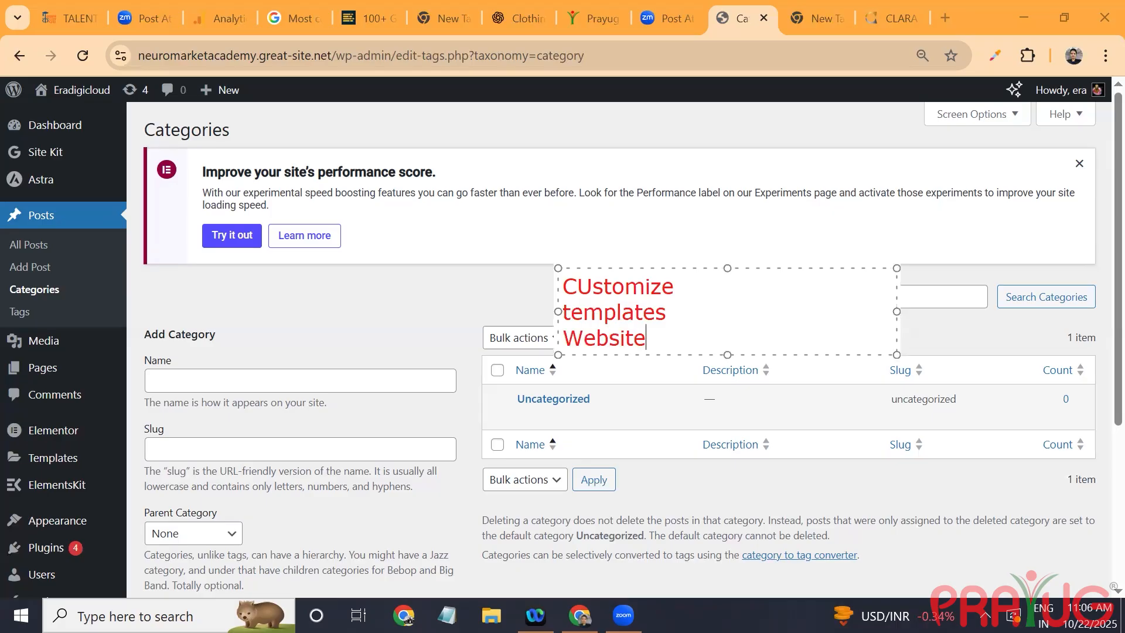
pyautogui.press('Return')
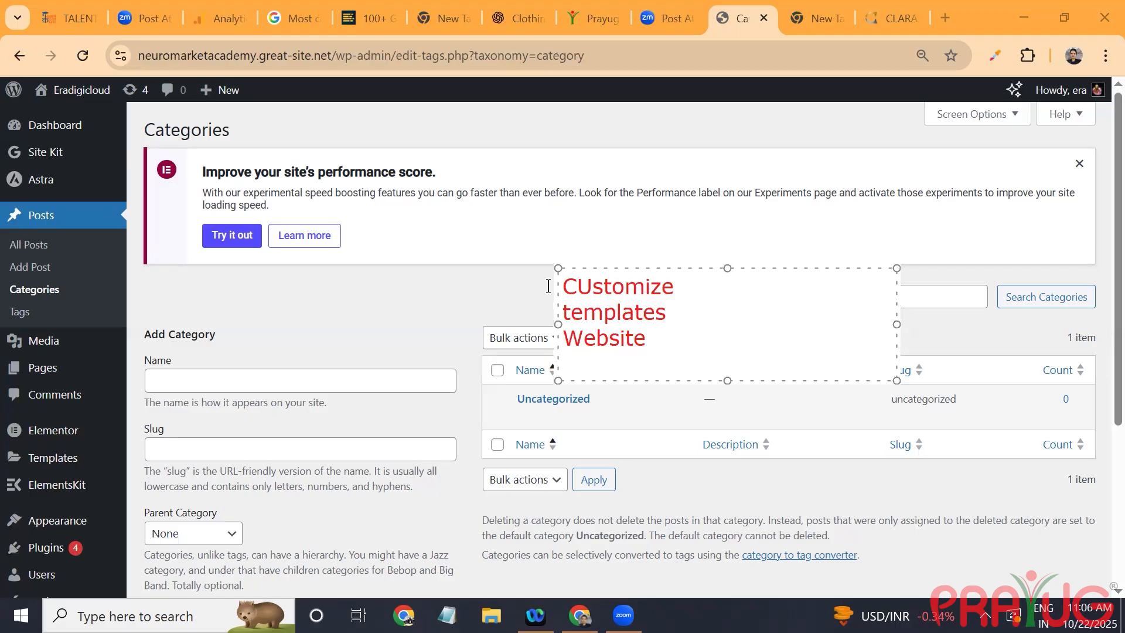
pyautogui.click(953, 14)
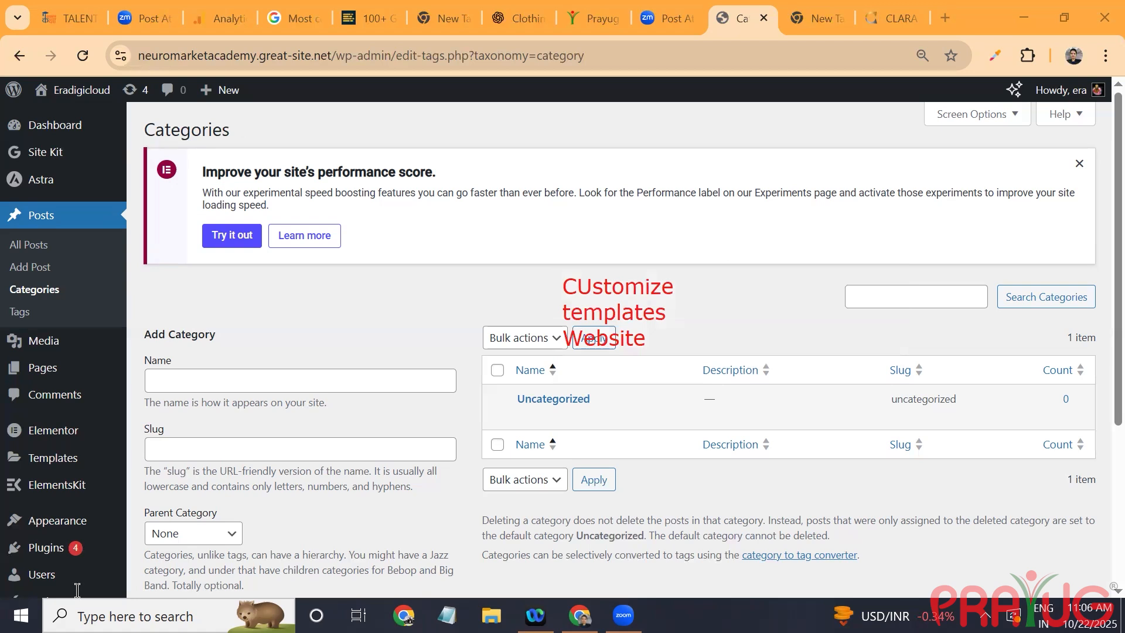
# Step: Switch to PowerPoint and create a blank presentation
pyautogui.press('super+s')
pyautogui.write('power')
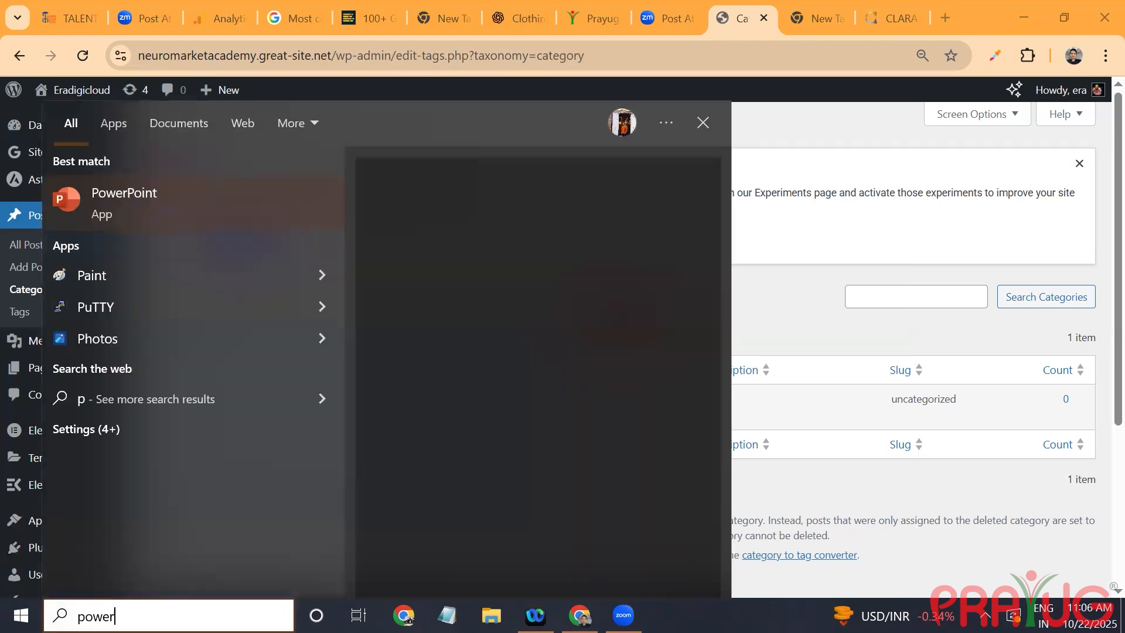
pyautogui.click(402, 346)
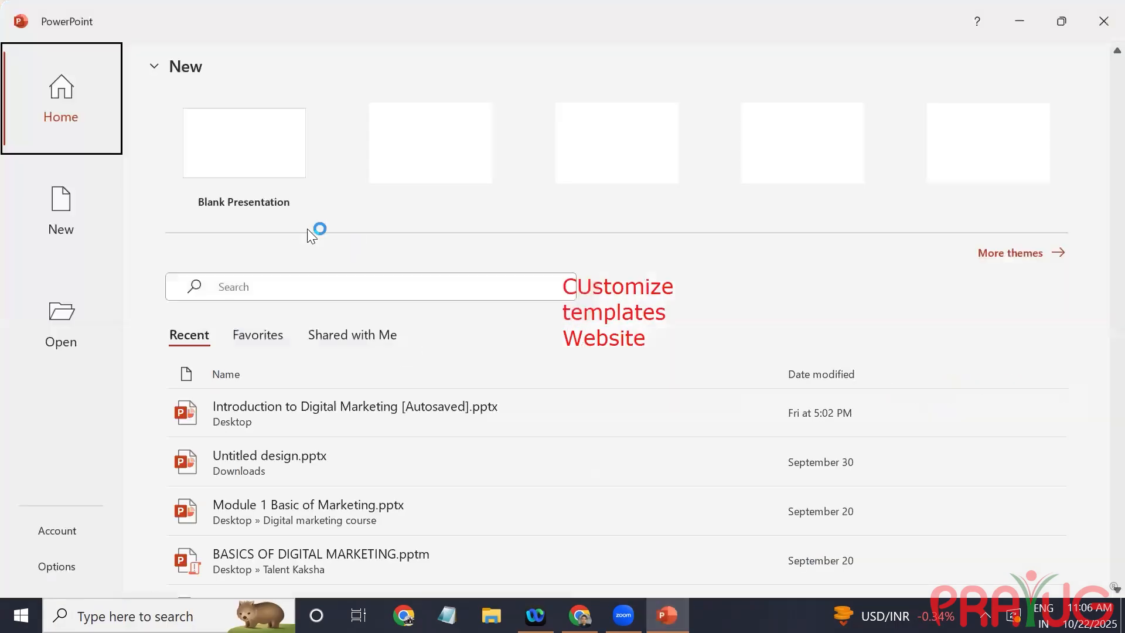
pyautogui.click(222, 187)
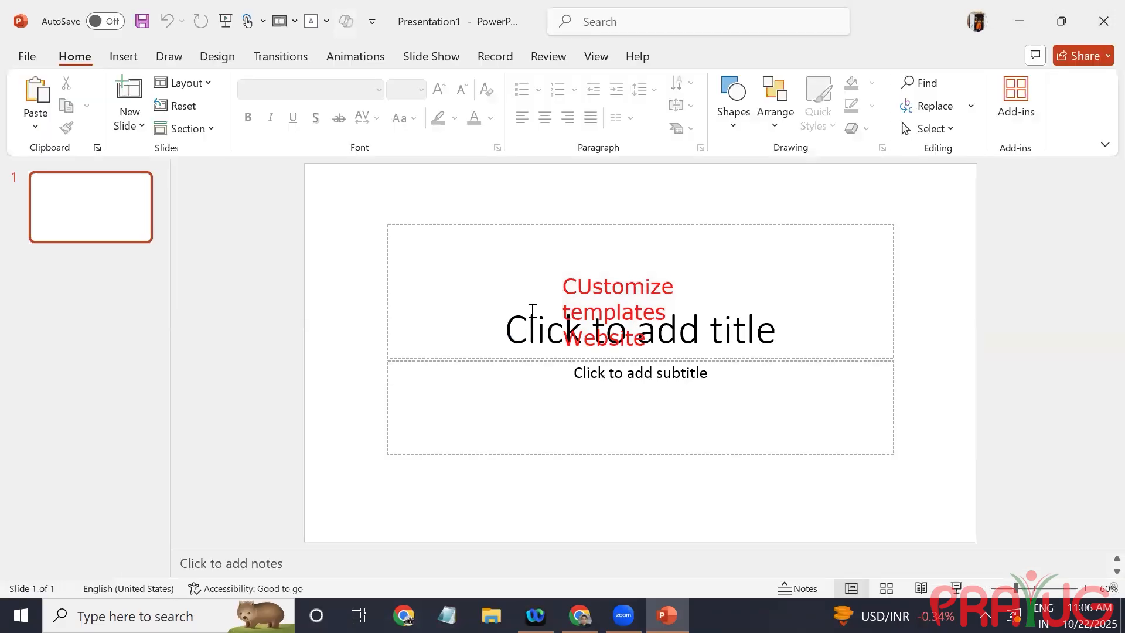
# Step: Apply the blue-purple gradient theme to the presentation
pyautogui.click(532, 311)
pyautogui.click(582, 394)
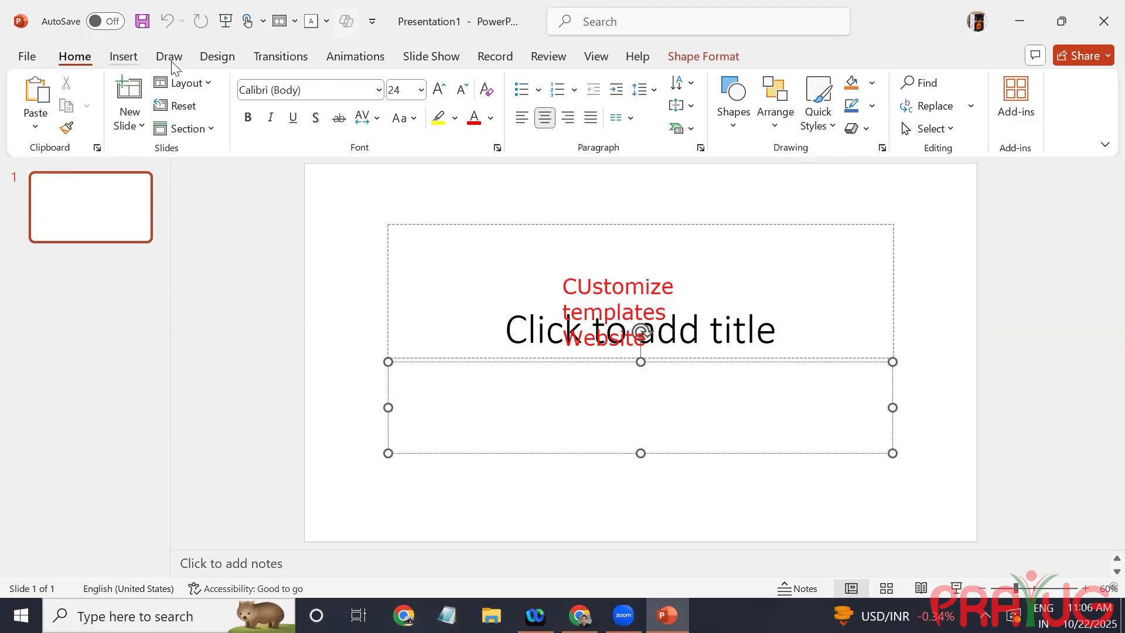
pyautogui.click(215, 57)
pyautogui.click(225, 99)
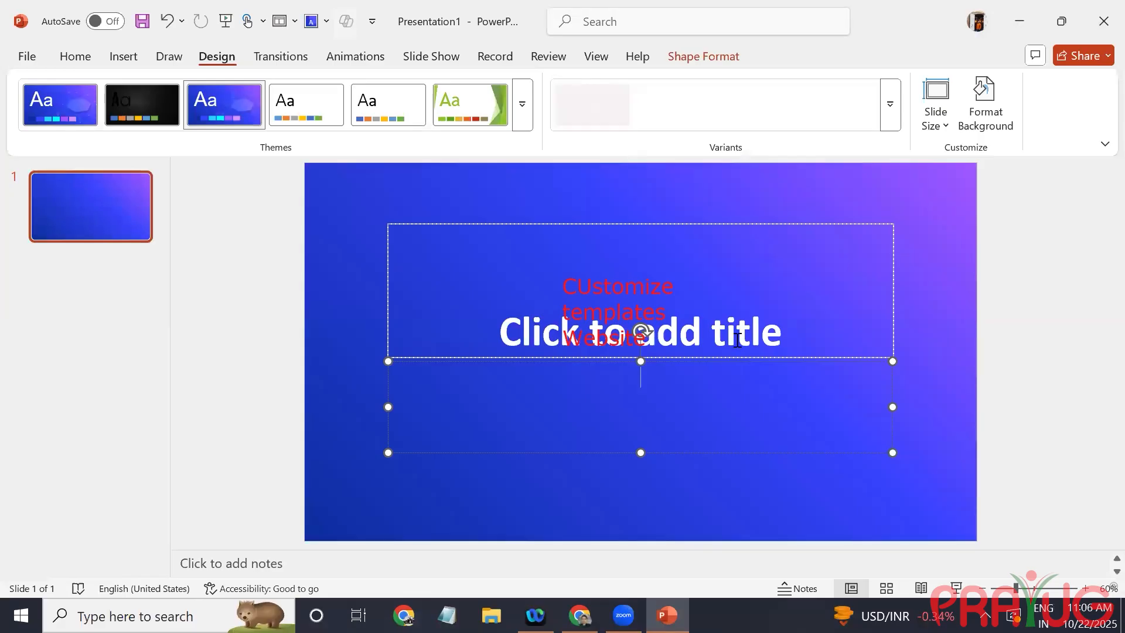
# Step: Fill the slide's title with "beujghiewkj" and its subtitle with "nrkjfhk"
pyautogui.click(686, 354)
pyautogui.write('beujghiewkj')
pyautogui.click(684, 373)
pyautogui.write('nrkjfhk')
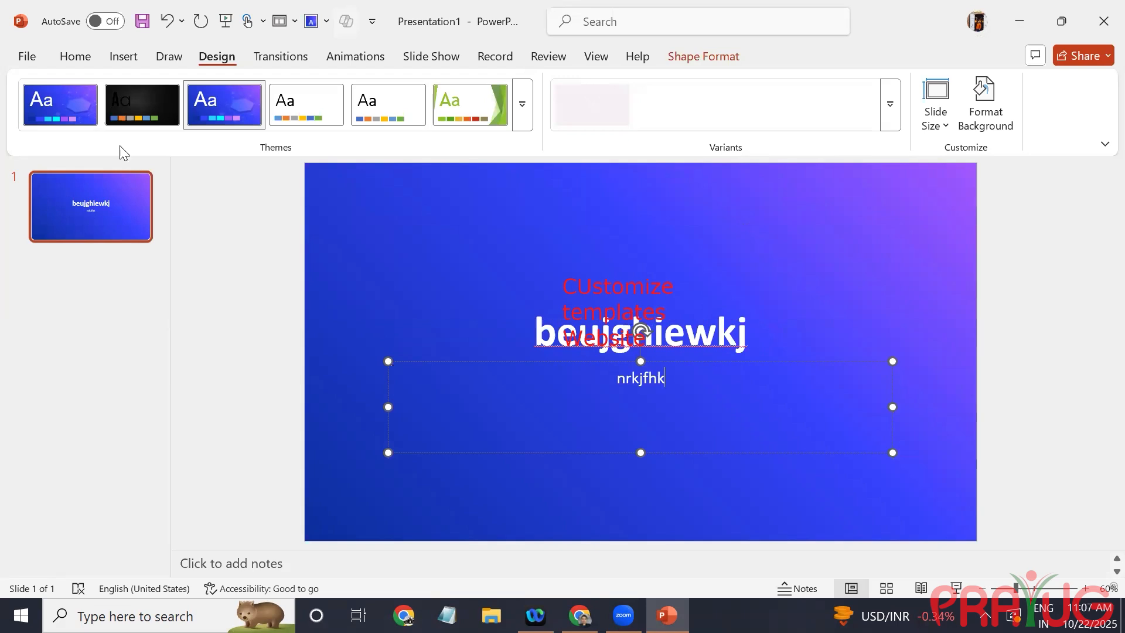
pyautogui.click(27, 58)
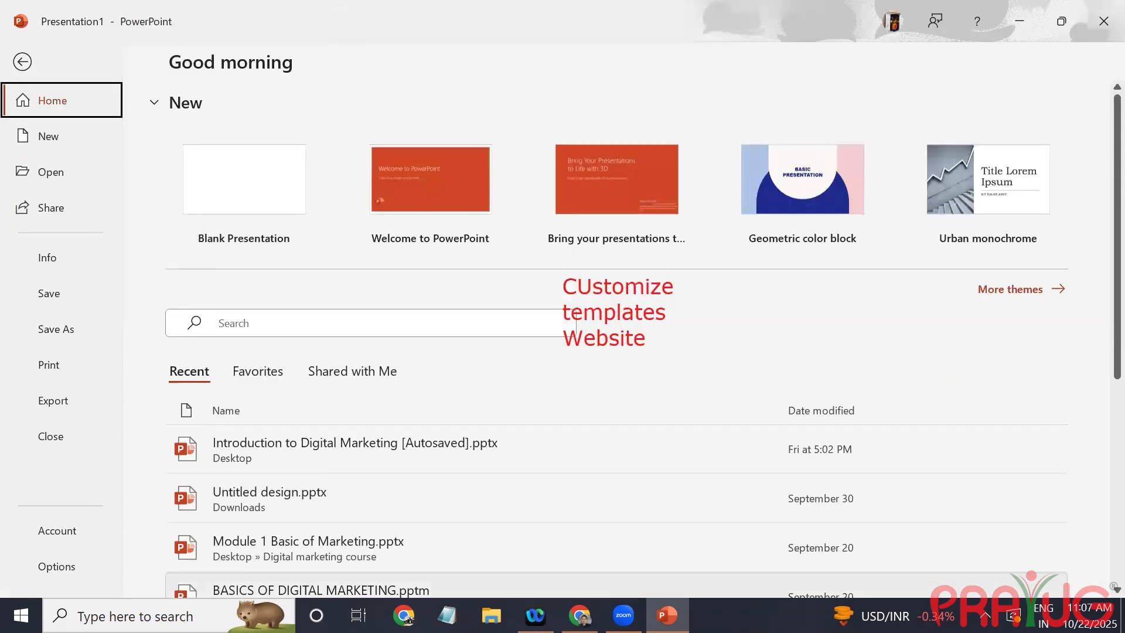
pyautogui.press('Escape')
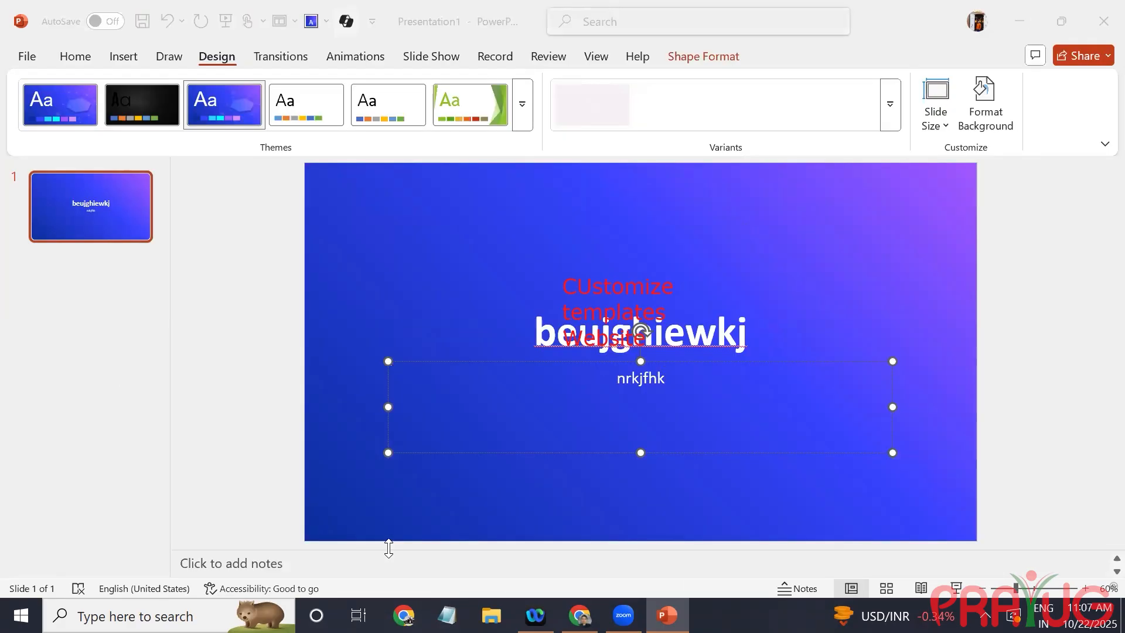
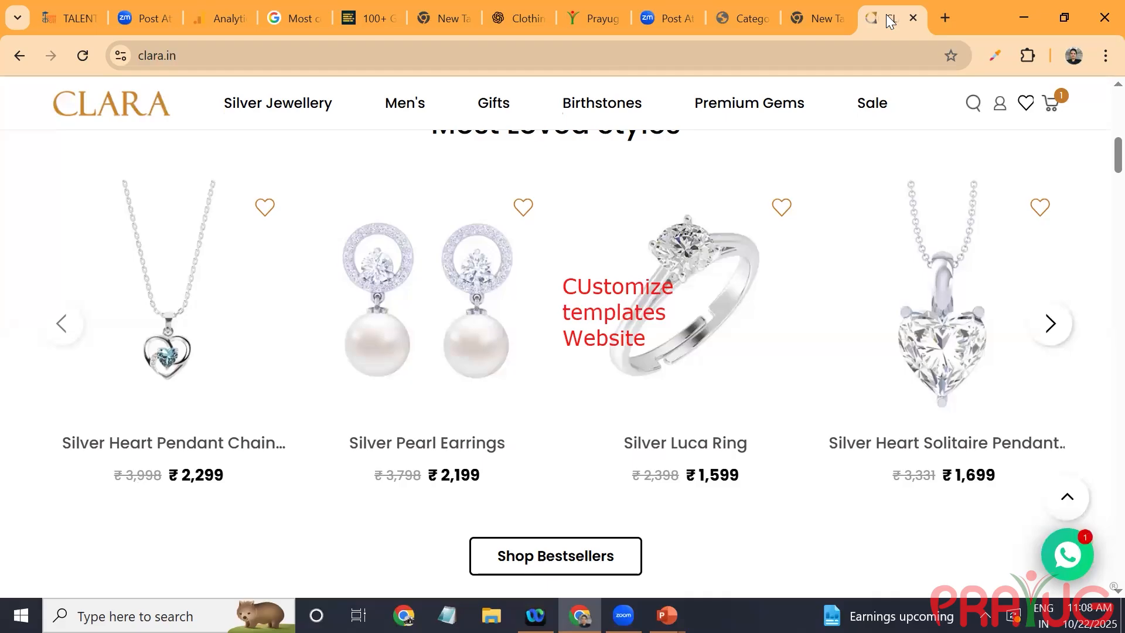
# Step: Return to the WordPress dashboard in the browser, open Starter Templates and choose to build the website with AI
pyautogui.click(750, 20)
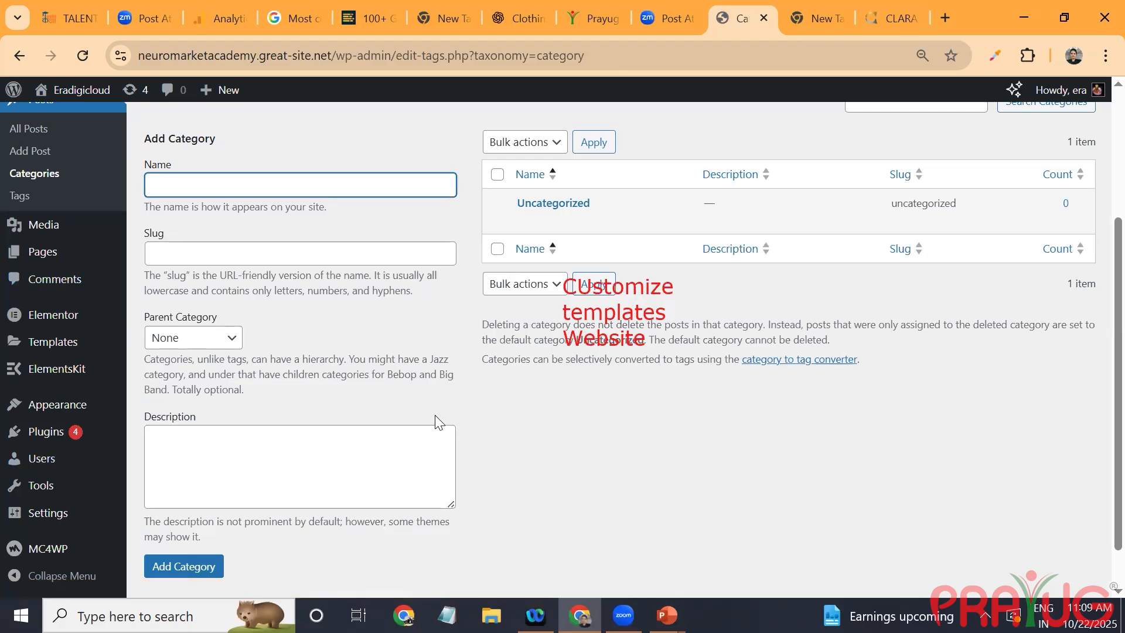
pyautogui.moveTo(40, 410)
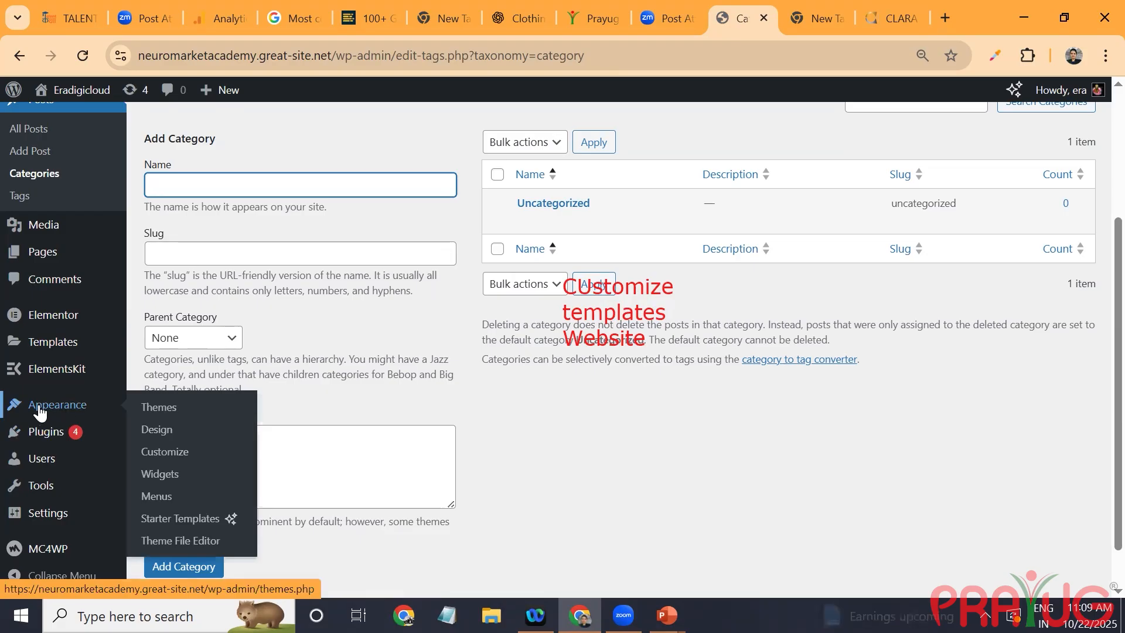
pyautogui.click(158, 523)
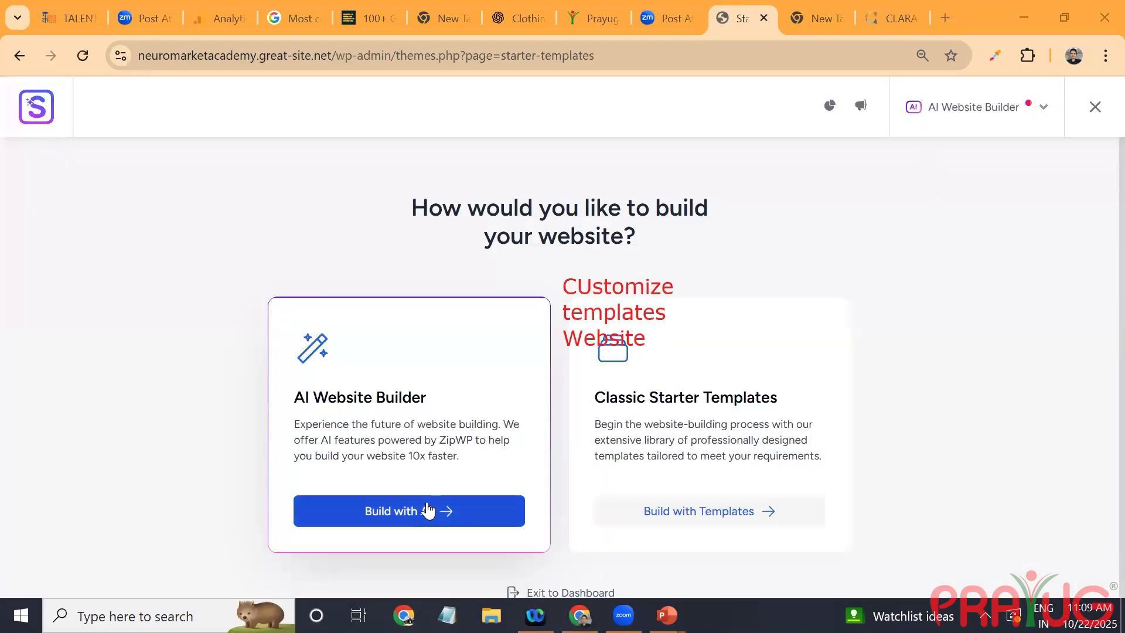
pyautogui.click(409, 518)
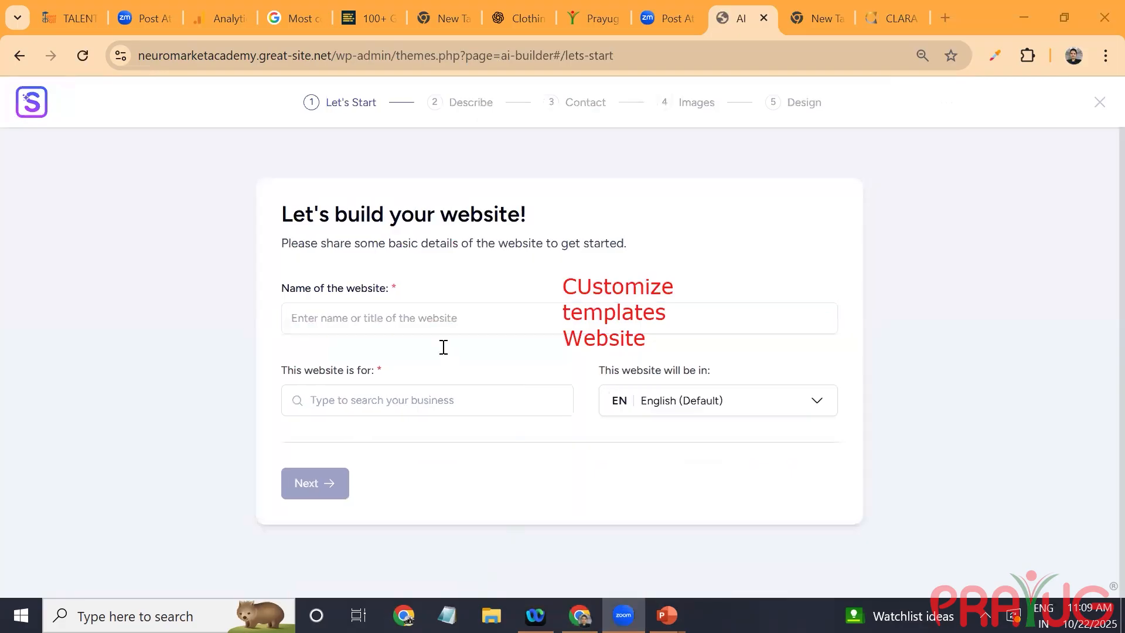
# Step: Name the website "Neuro store", set its business type to "jwellery" and continue to the description stage
pyautogui.write('Neuro store')
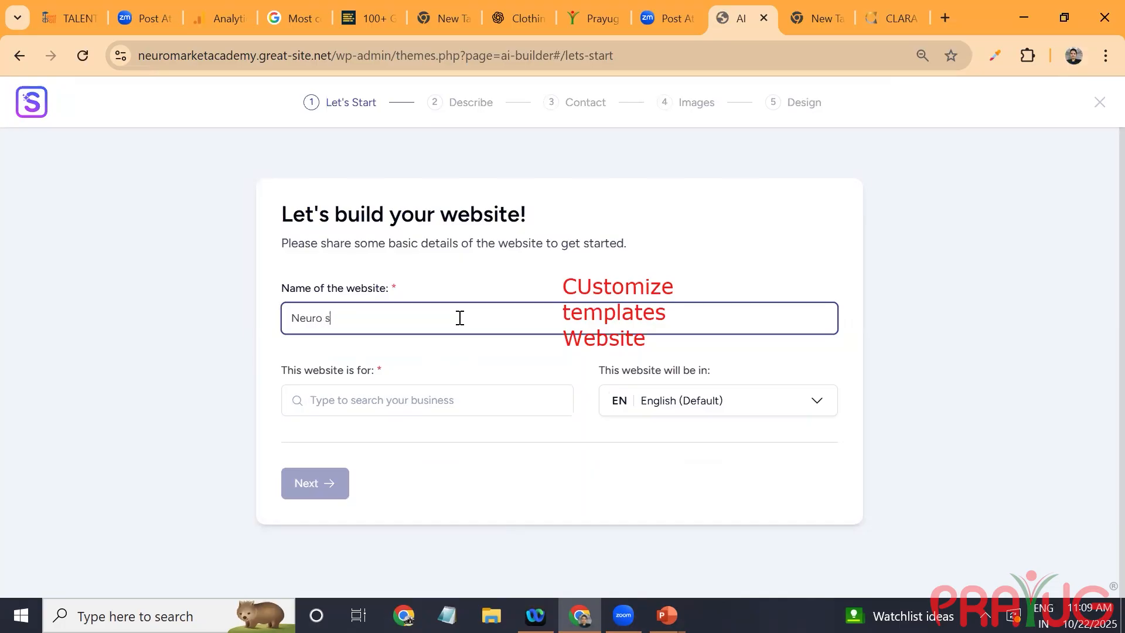
pyautogui.click(429, 400)
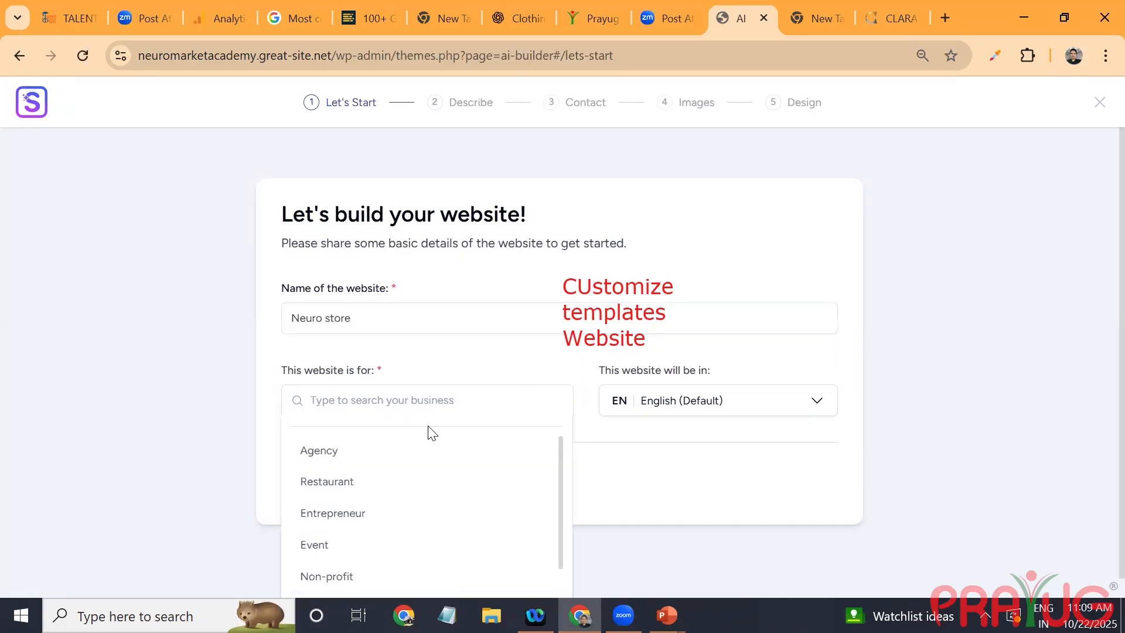
pyautogui.write('jwe')
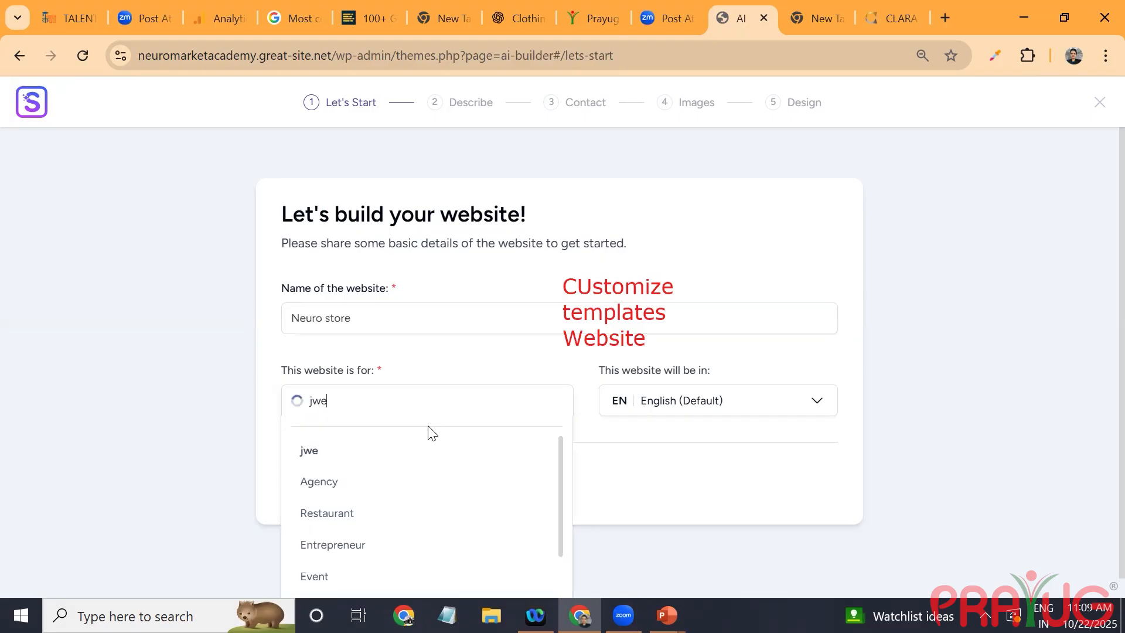
pyautogui.write('llery')
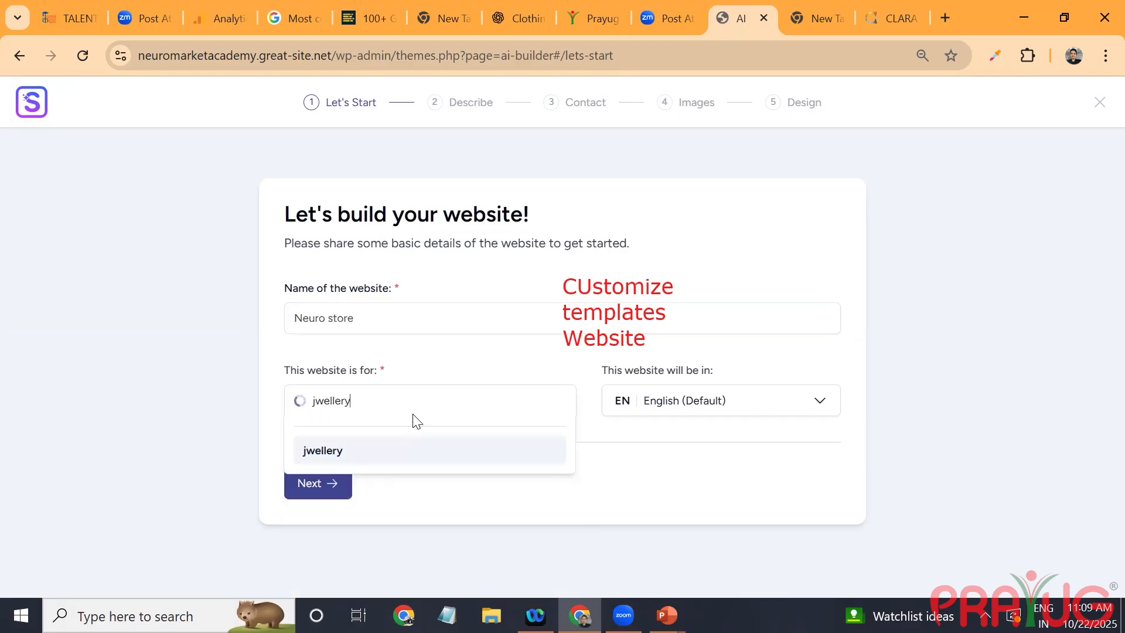
pyautogui.click(398, 450)
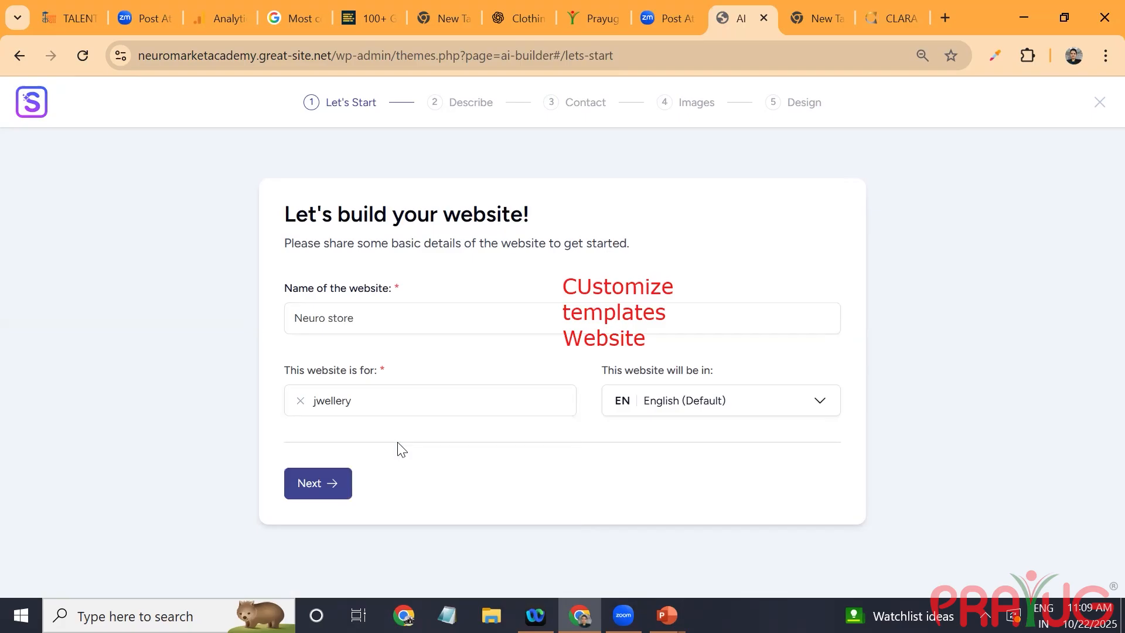
pyautogui.click(332, 486)
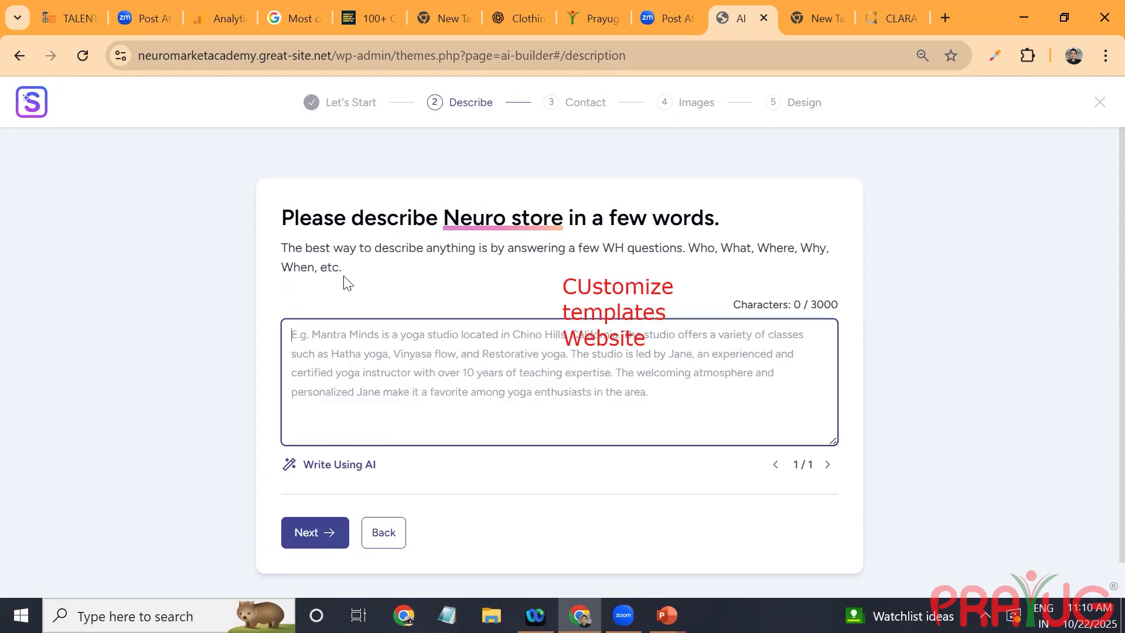
# Step: Generate the Neuro store description using AI and continue to the contact stage
pyautogui.moveTo(340, 267); pyautogui.dragTo(283, 248)
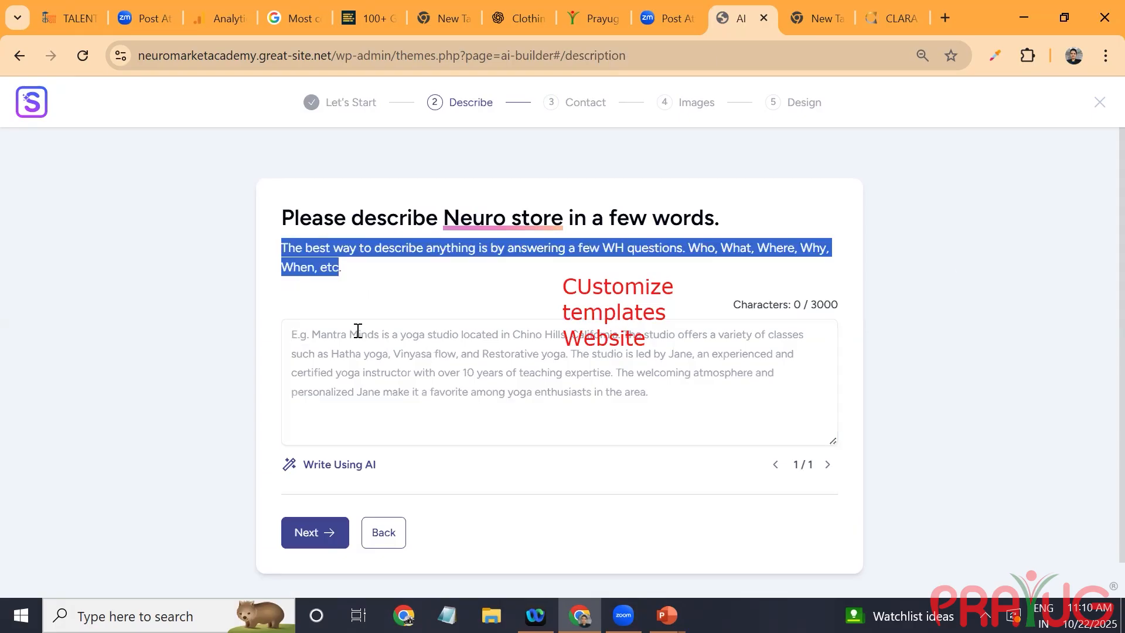
pyautogui.click(326, 465)
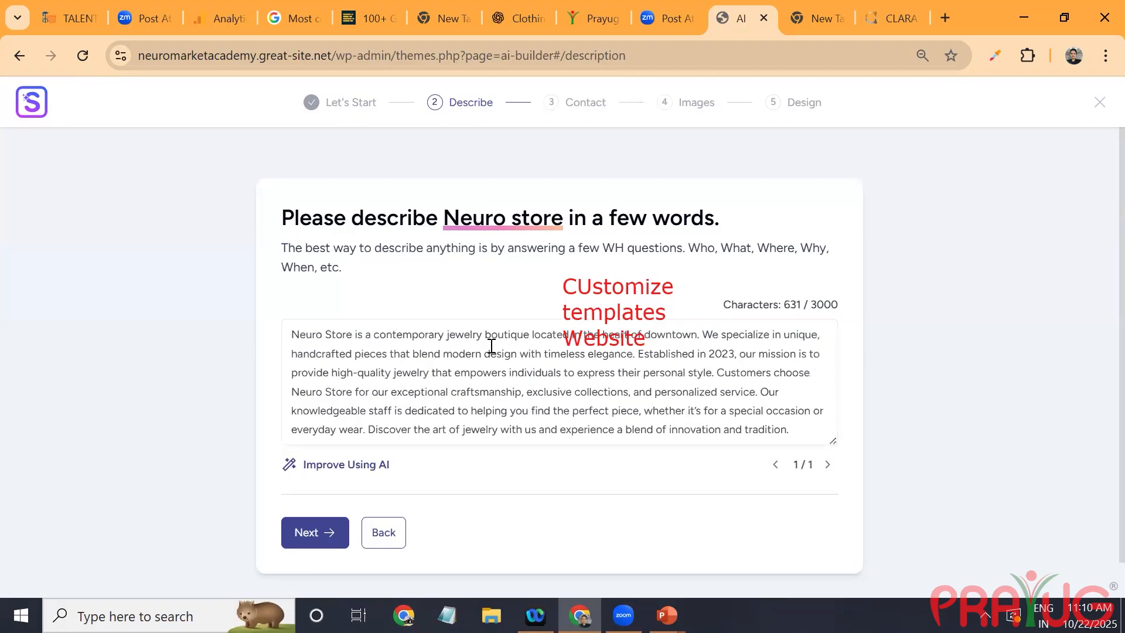
pyautogui.click(313, 543)
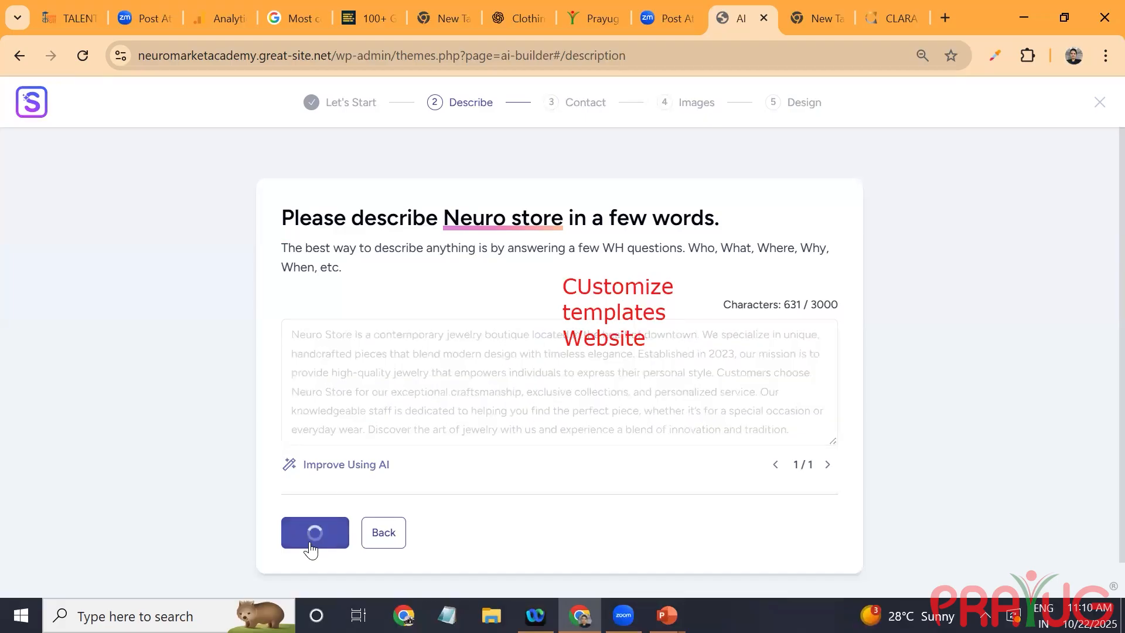
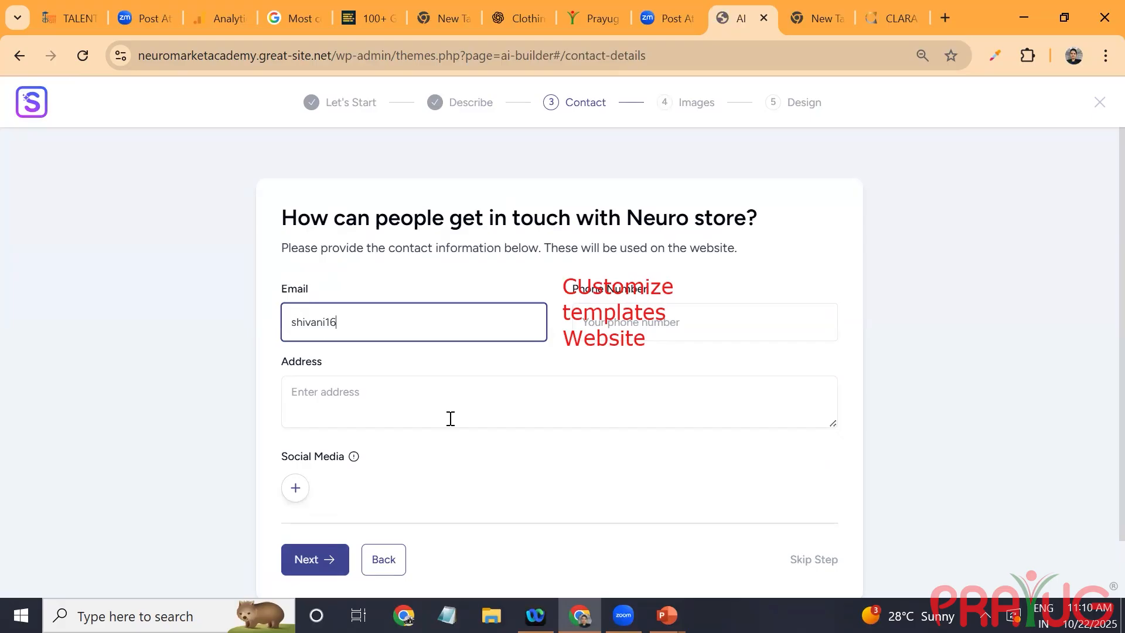
# Step: Fill in the store's contact e-mail, phone number and address, and continue to the image selection stage
pyautogui.click(81, 410)
pyautogui.click(779, 321)
pyautogui.press('Tab')
pyautogui.write('greater noida')
pyautogui.scroll(-1, 780, 321)
pyautogui.press('Return')
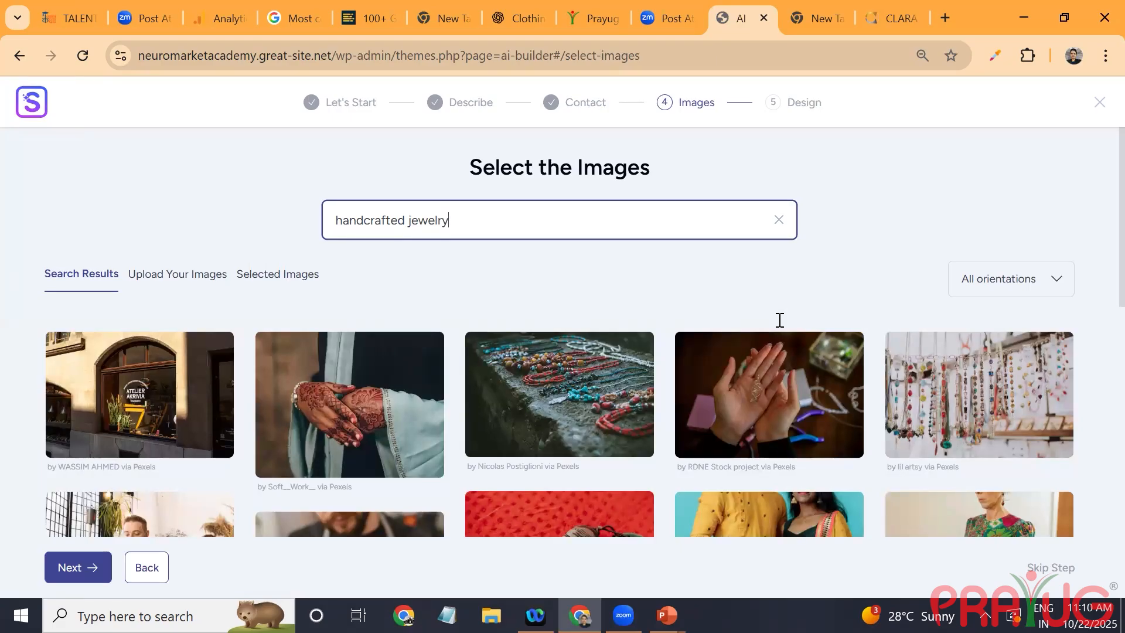
# Step: Examine the "handcrafted jewelry" image results, the option for uploading own images and the selected images list
pyautogui.scroll(-3, 779, 320)
pyautogui.scroll(4, 2, 309)
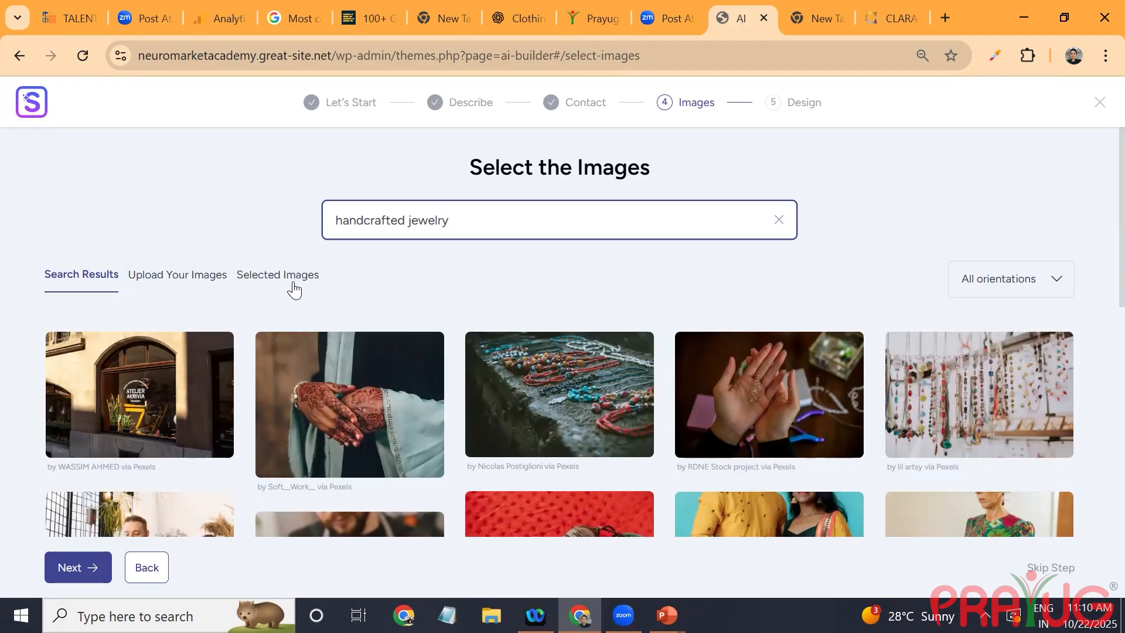
pyautogui.scroll(-5, 294, 289)
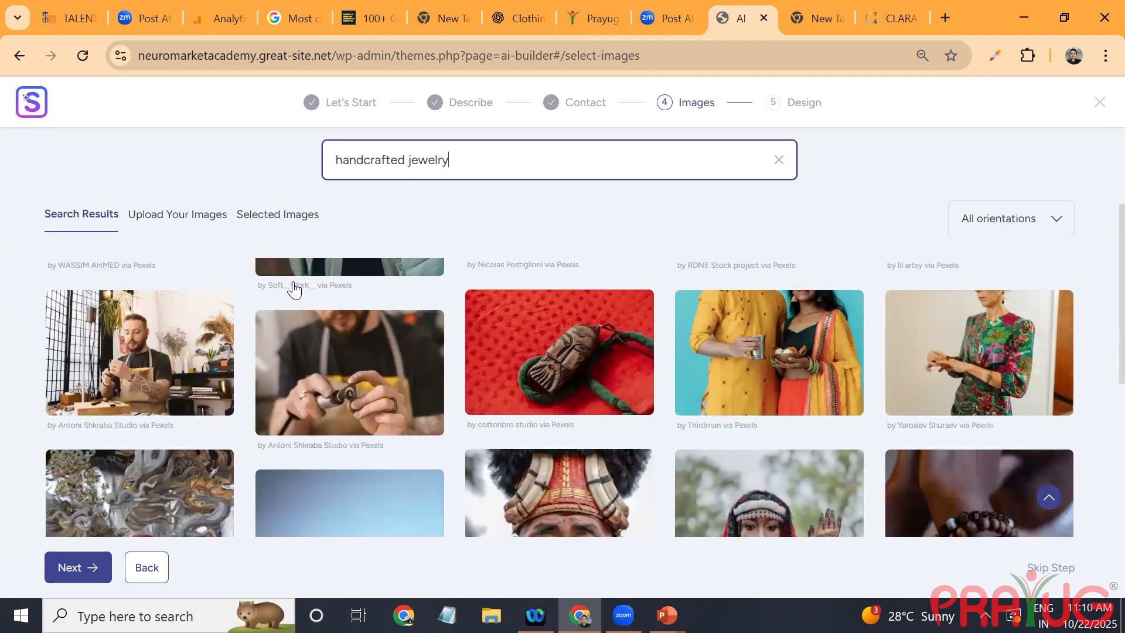
pyautogui.scroll(6, 294, 290)
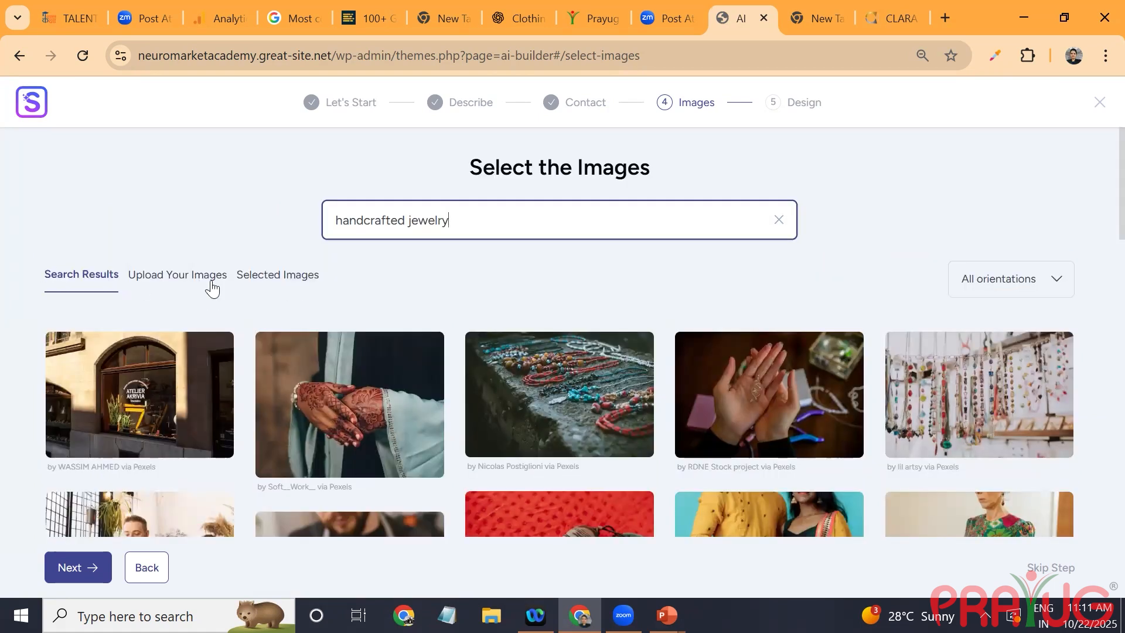
pyautogui.click(212, 287)
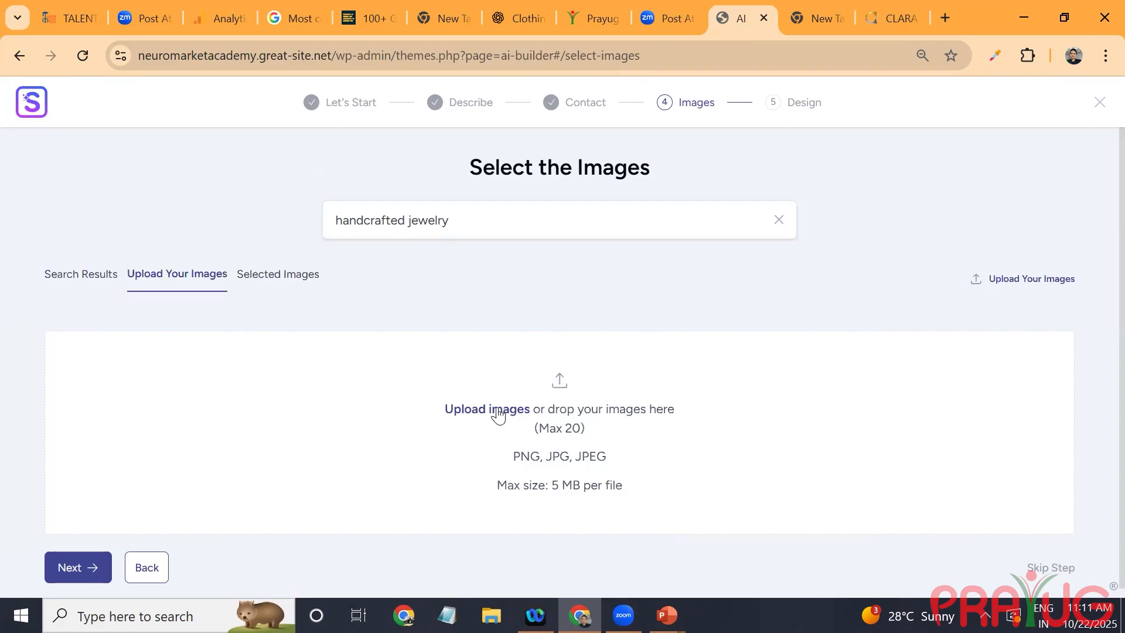
pyautogui.click(301, 288)
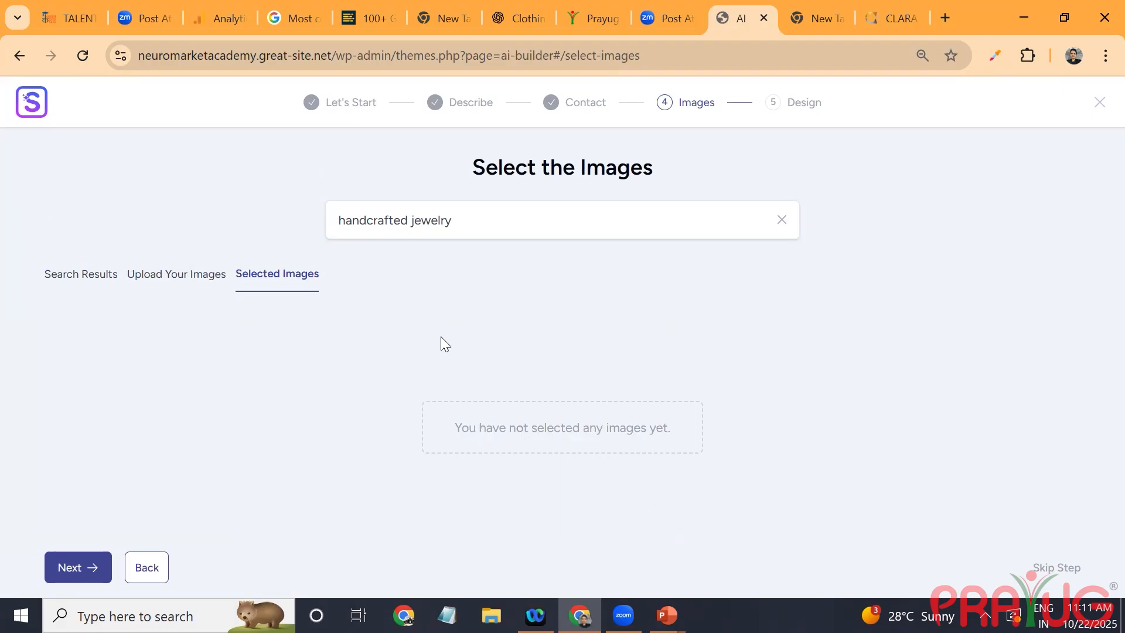
pyautogui.click(83, 274)
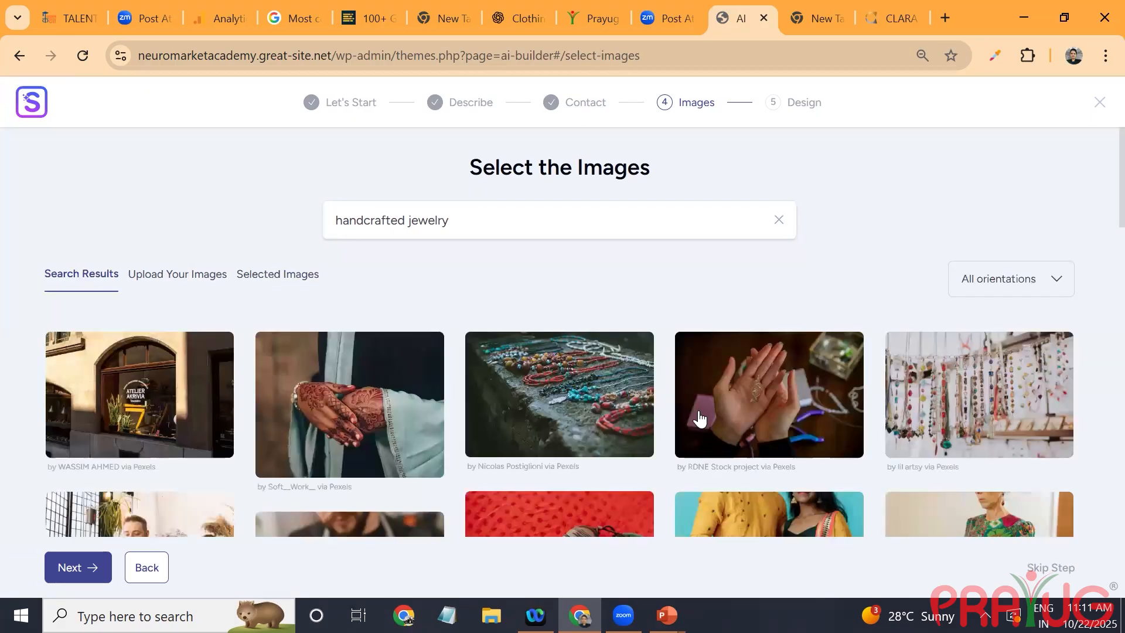
pyautogui.scroll(-10, 699, 418)
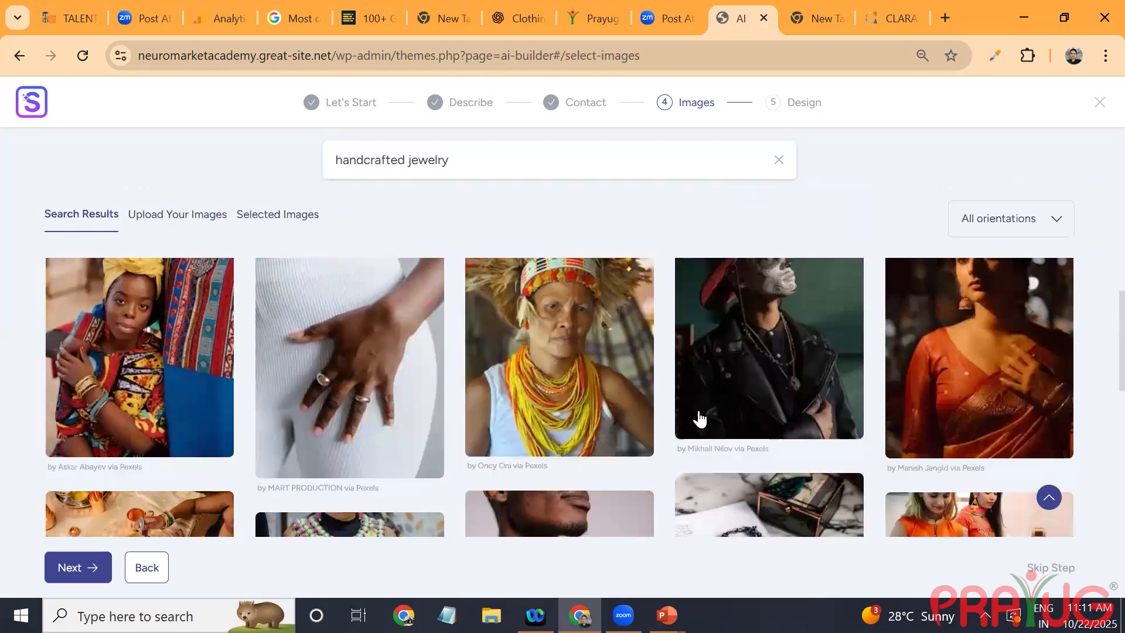
pyautogui.scroll(-5, 698, 419)
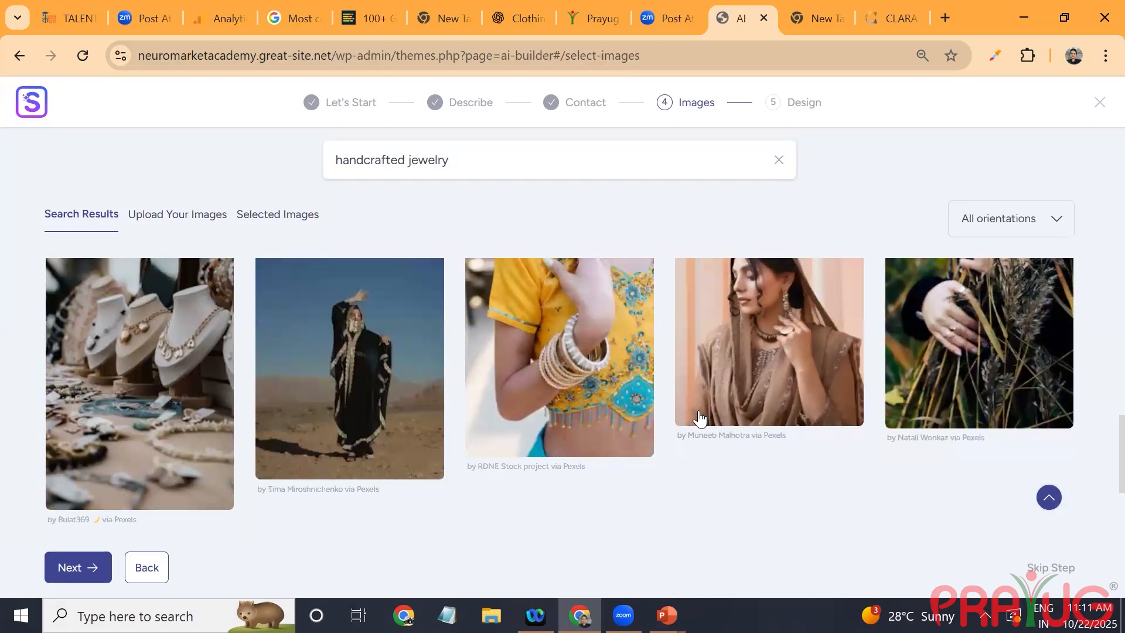
pyautogui.scroll(-10, 699, 418)
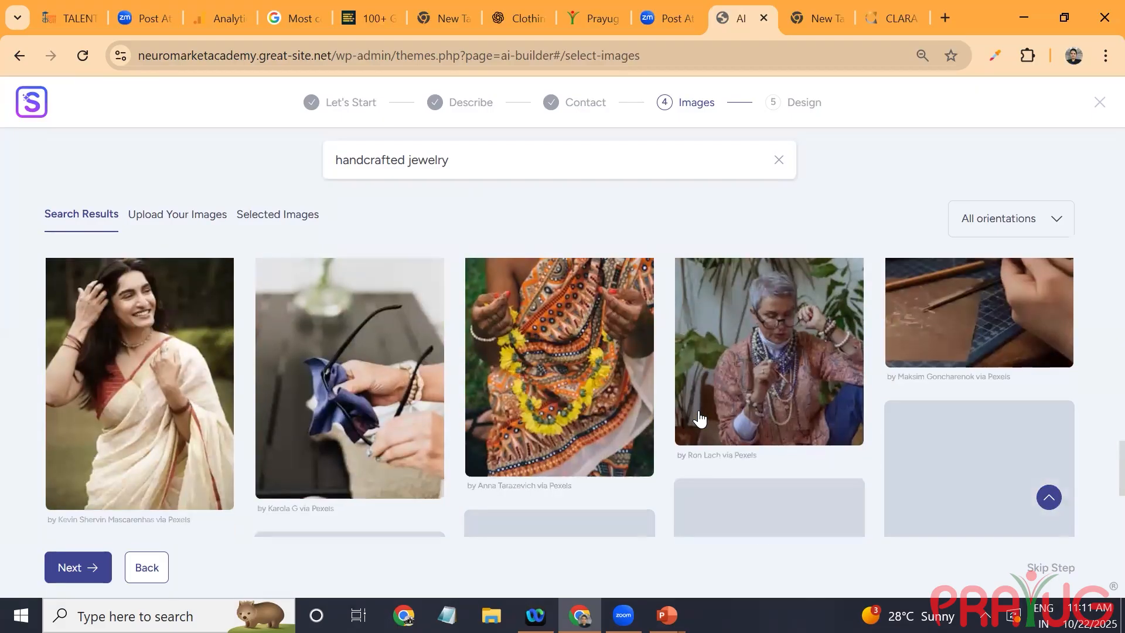
pyautogui.scroll(-5, 699, 418)
pyautogui.scroll(20, 699, 418)
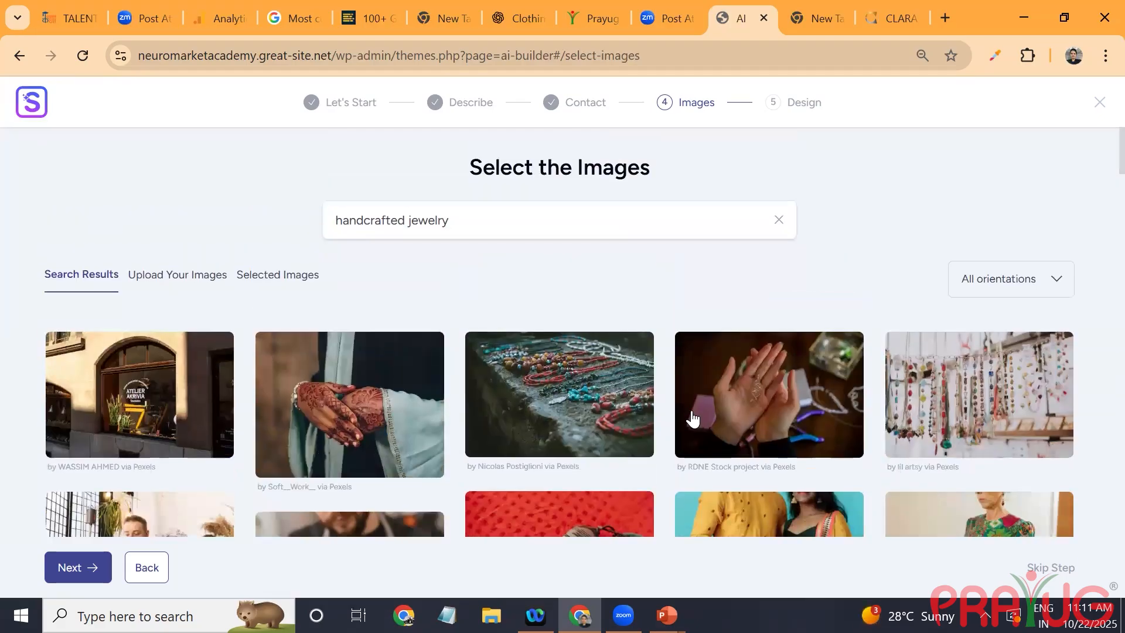
# Step: Select the first-row images of the hennaed hands, beaded necklaces on stone, open palms and hanging necklaces
pyautogui.click(385, 439)
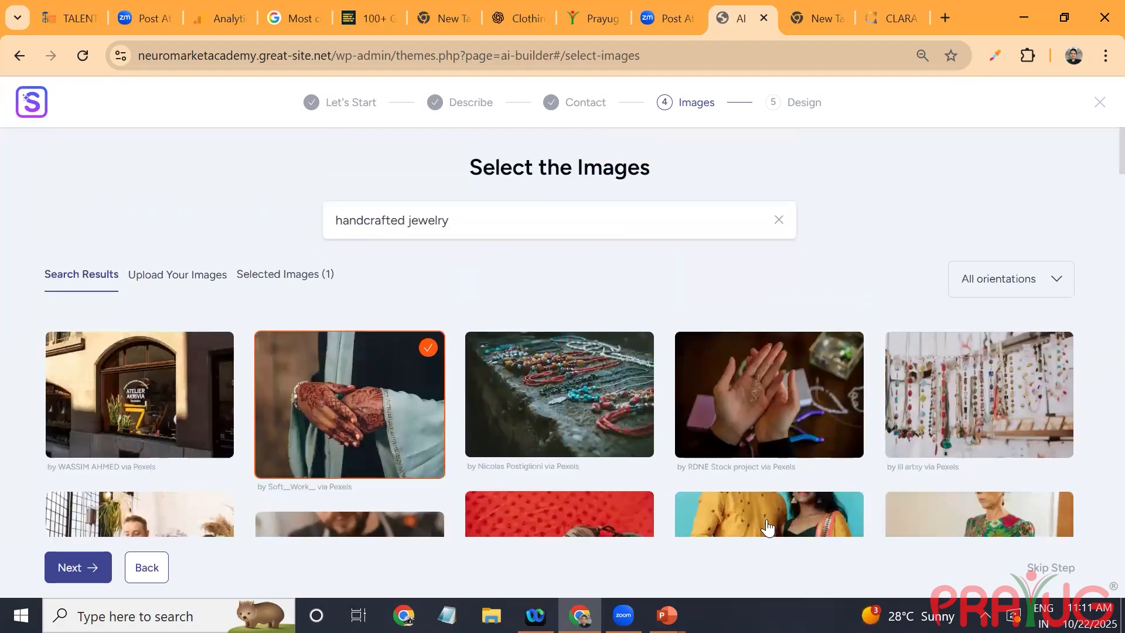
pyautogui.click(590, 398)
pyautogui.click(706, 403)
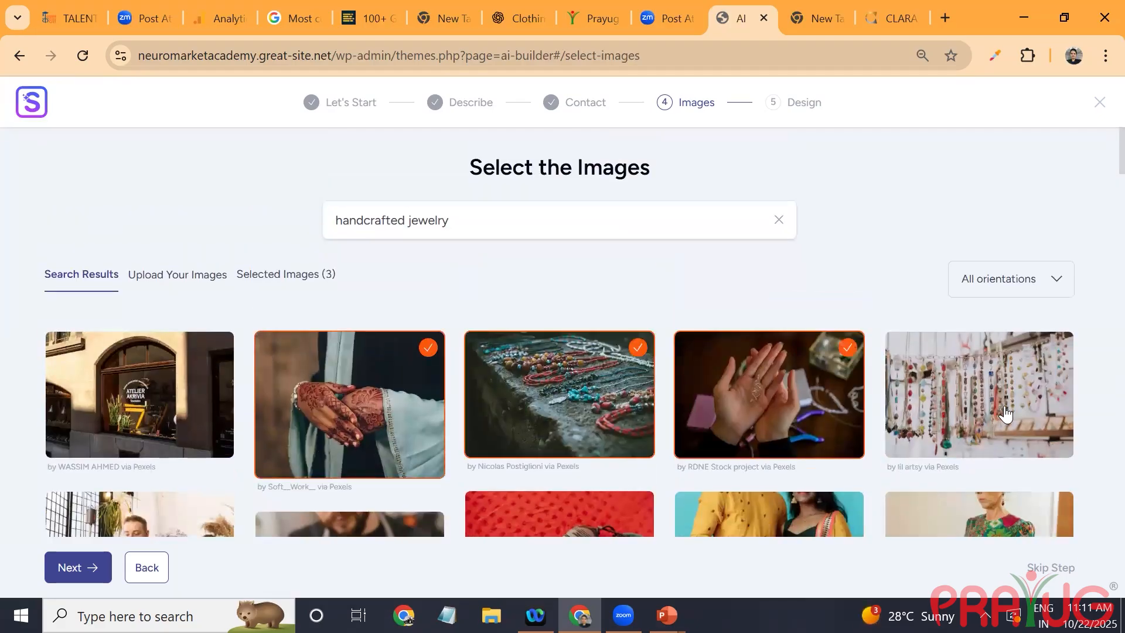
pyautogui.click(1006, 414)
# Step: Add the images of the beaded bracelets on a wrist and the ringed hand on a white dress to the selection
pyautogui.scroll(-5, 305, 355)
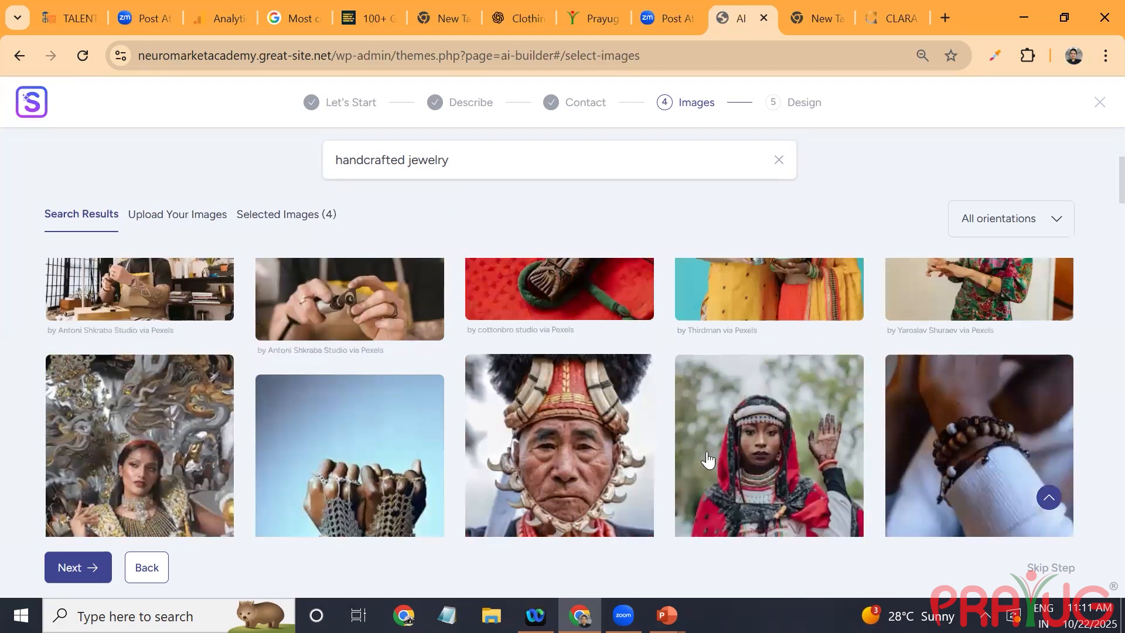
pyautogui.scroll(2, 708, 460)
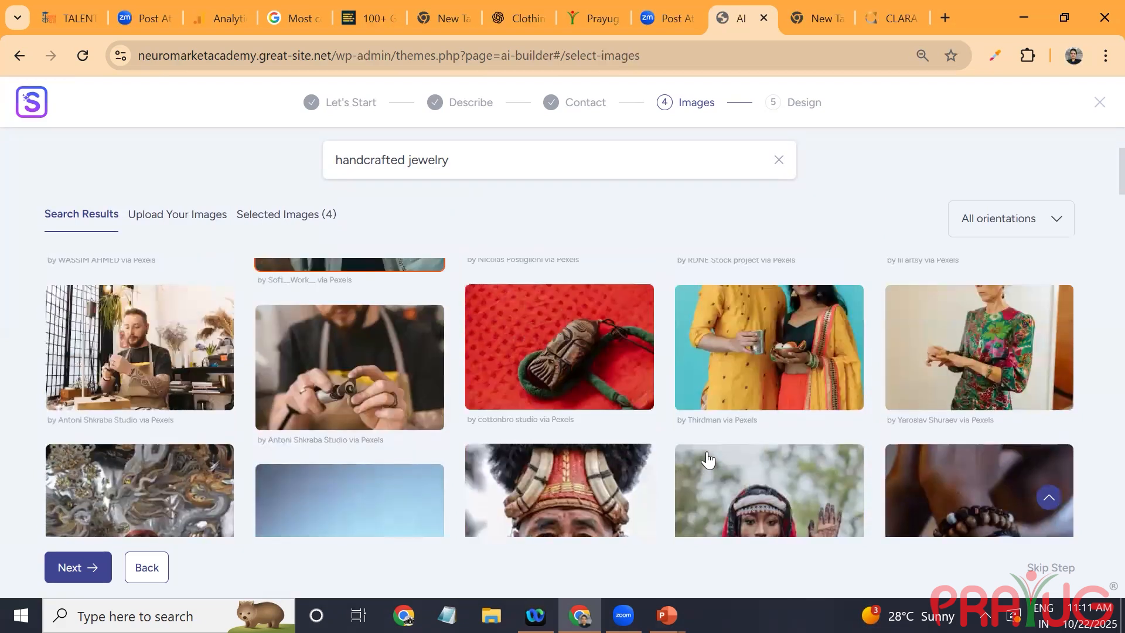
pyautogui.scroll(-3, 707, 460)
pyautogui.click(977, 375)
pyautogui.scroll(-1, 708, 460)
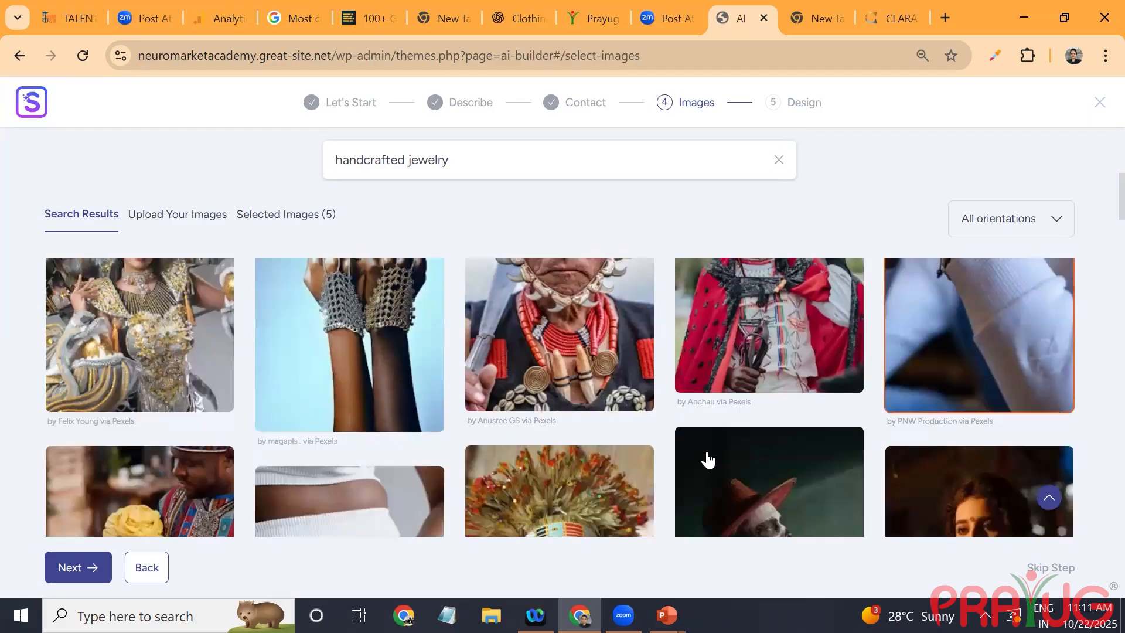
pyautogui.scroll(-3, 708, 460)
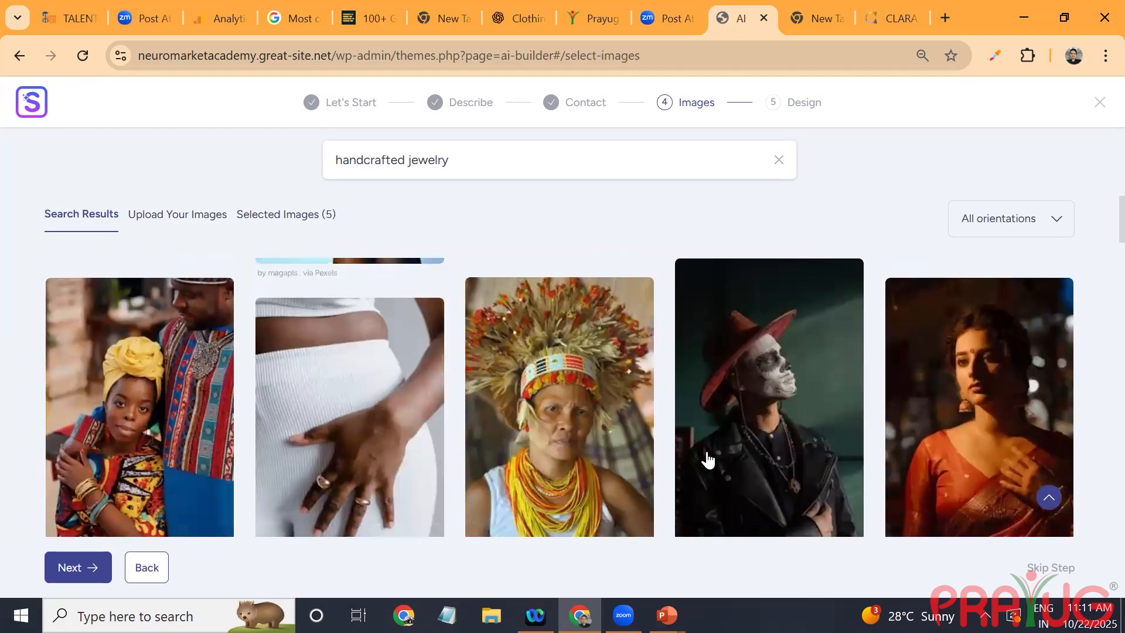
pyautogui.click(350, 416)
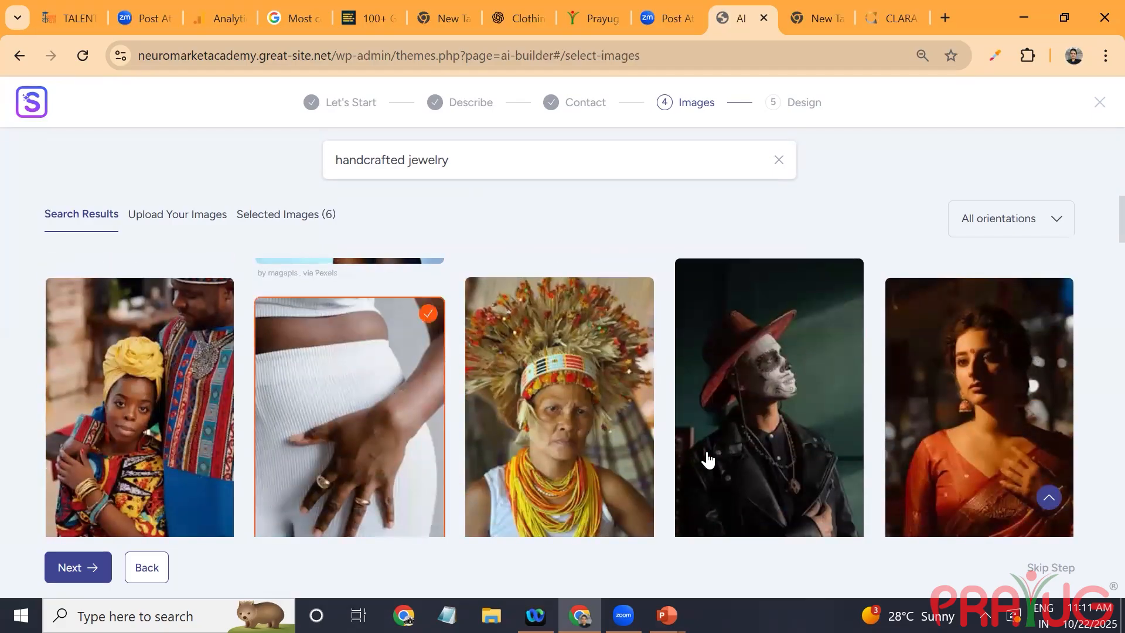
# Step: Add two more images from further down the results and the photo of necklaces on display busts to the selection
pyautogui.scroll(-5, 708, 460)
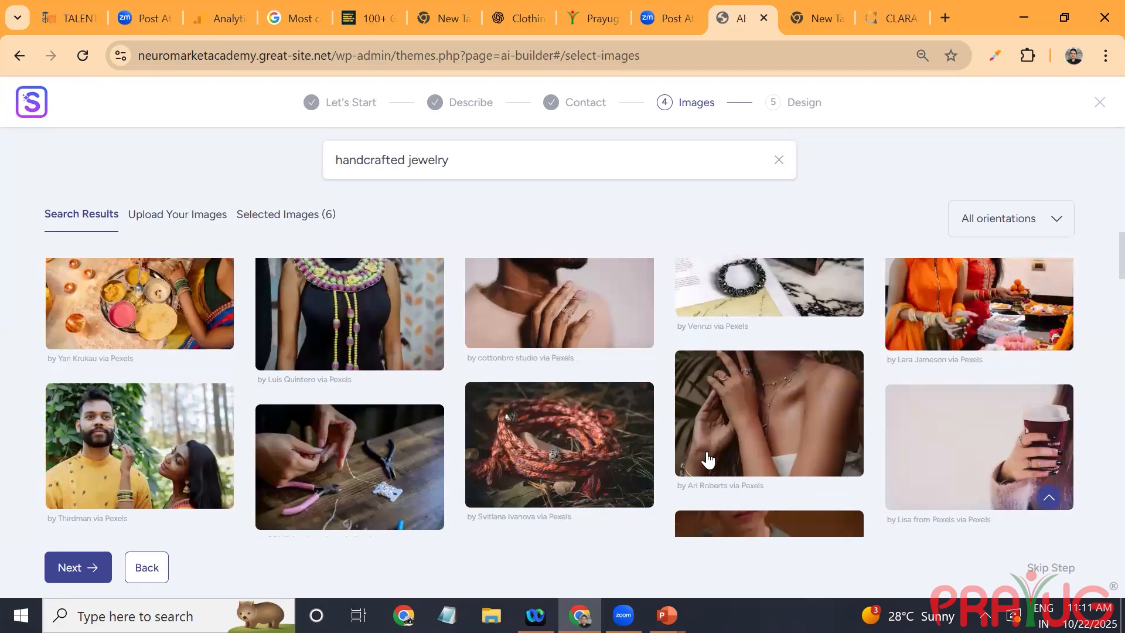
pyautogui.scroll(2, 708, 460)
pyautogui.click(768, 370)
pyautogui.click(979, 398)
pyautogui.scroll(-4, 708, 460)
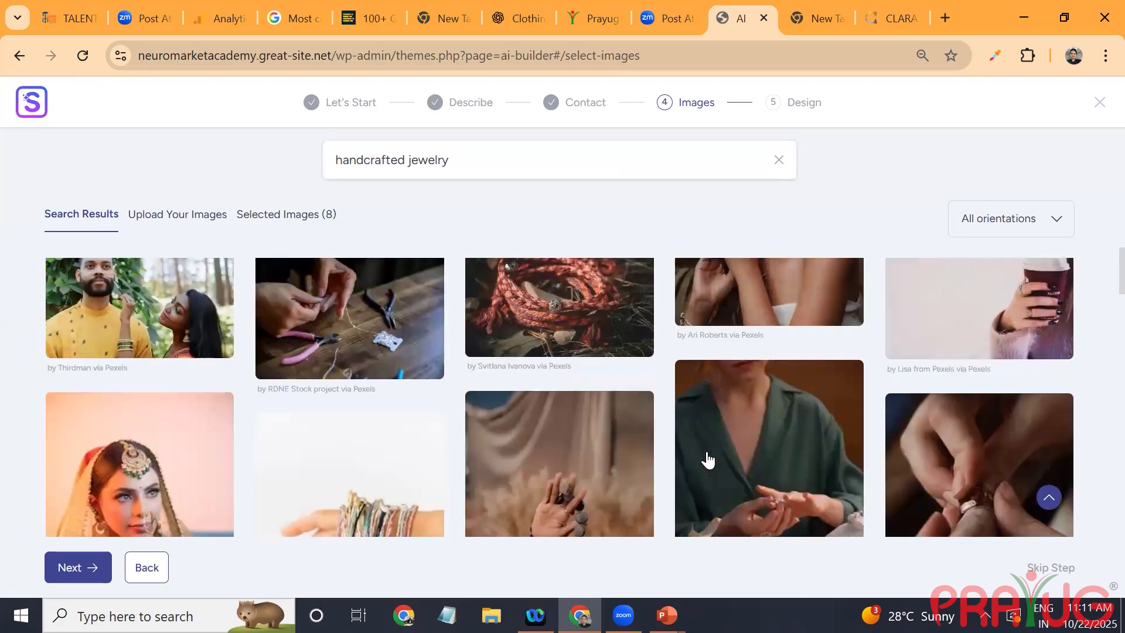
pyautogui.scroll(-7, 708, 460)
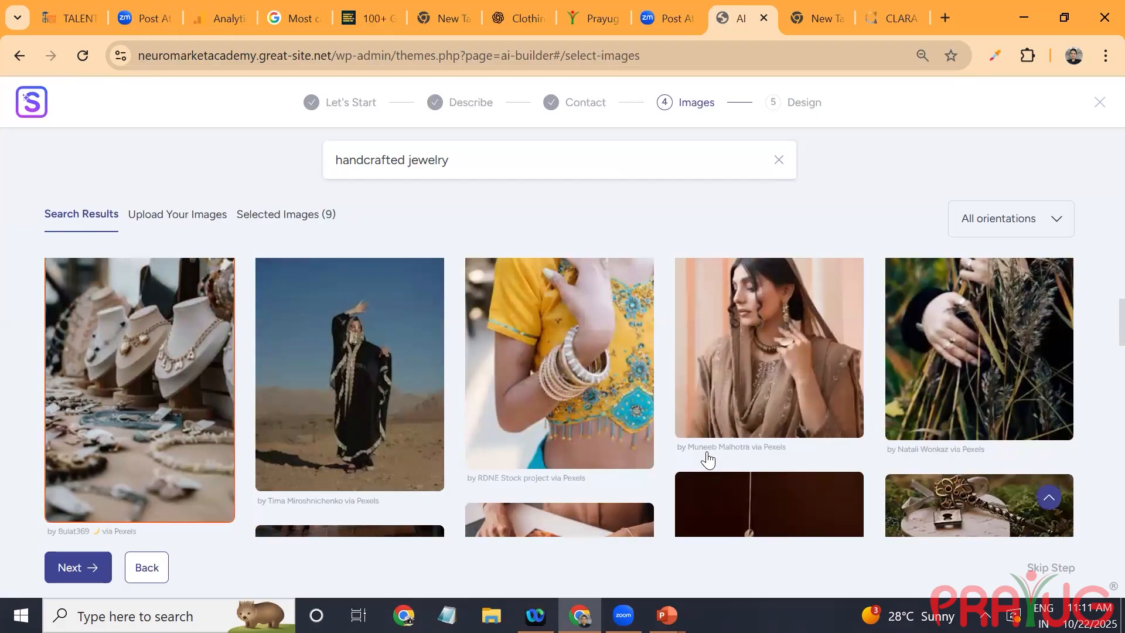
# Step: Add the image of the woman in the brown embroidered shawl and four more images from further down the results to the selection
pyautogui.click(708, 460)
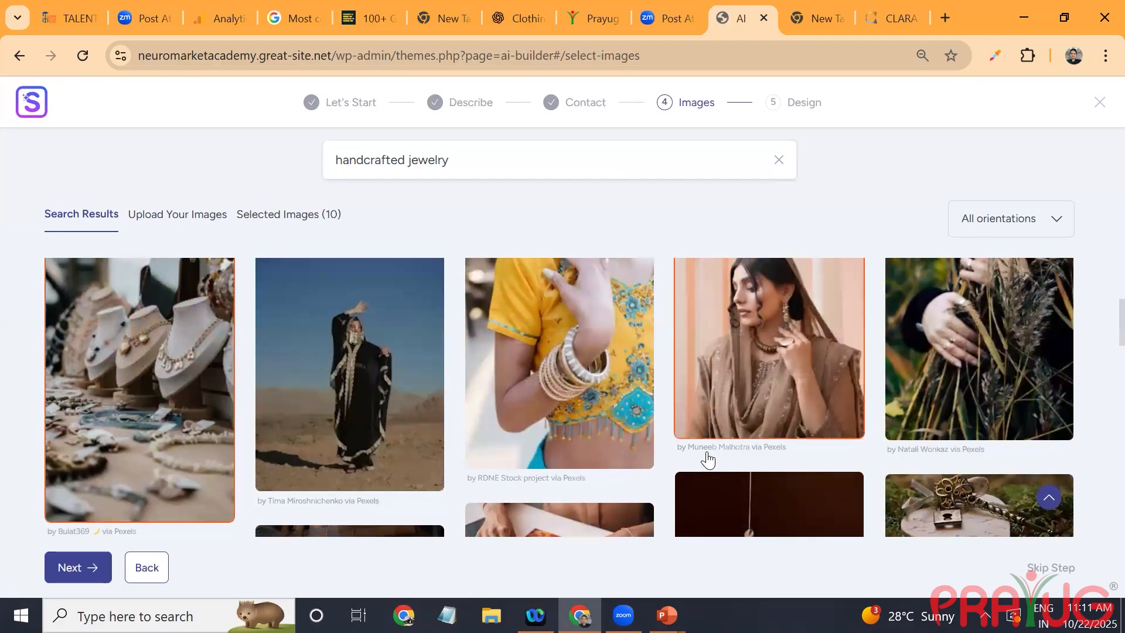
pyautogui.scroll(-3, 707, 459)
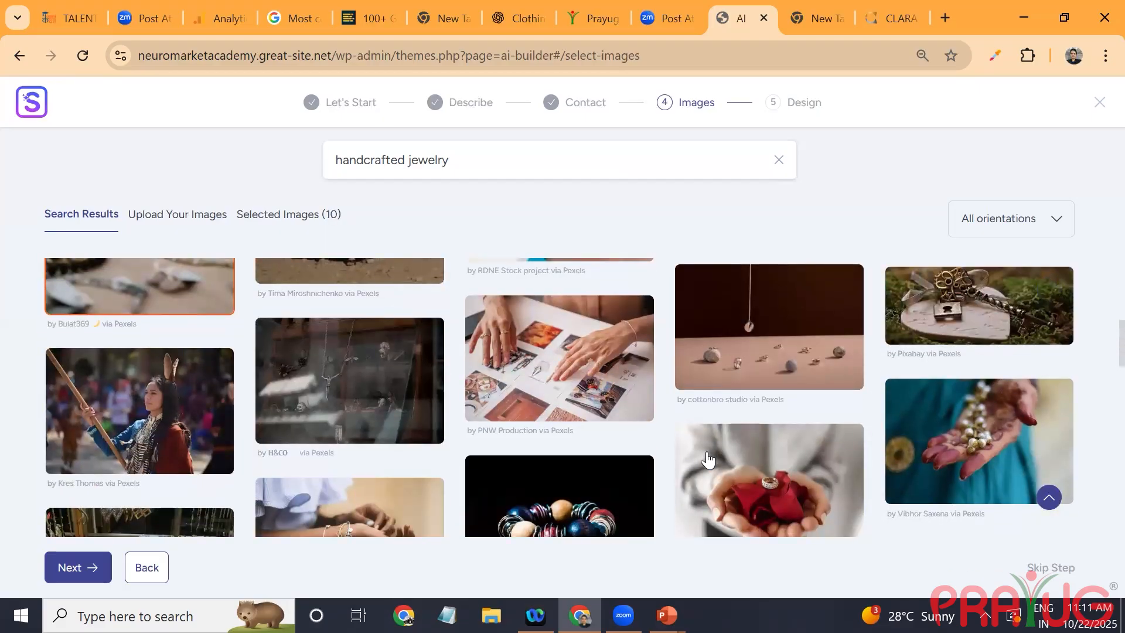
pyautogui.scroll(-3, 708, 459)
pyautogui.click(560, 314)
pyautogui.click(350, 326)
pyautogui.click(140, 364)
pyautogui.click(979, 431)
# Step: Add the images of the smiling woman in a cream sari and the hands with eyeglasses and blue cloth to the selection
pyautogui.scroll(-7, 707, 460)
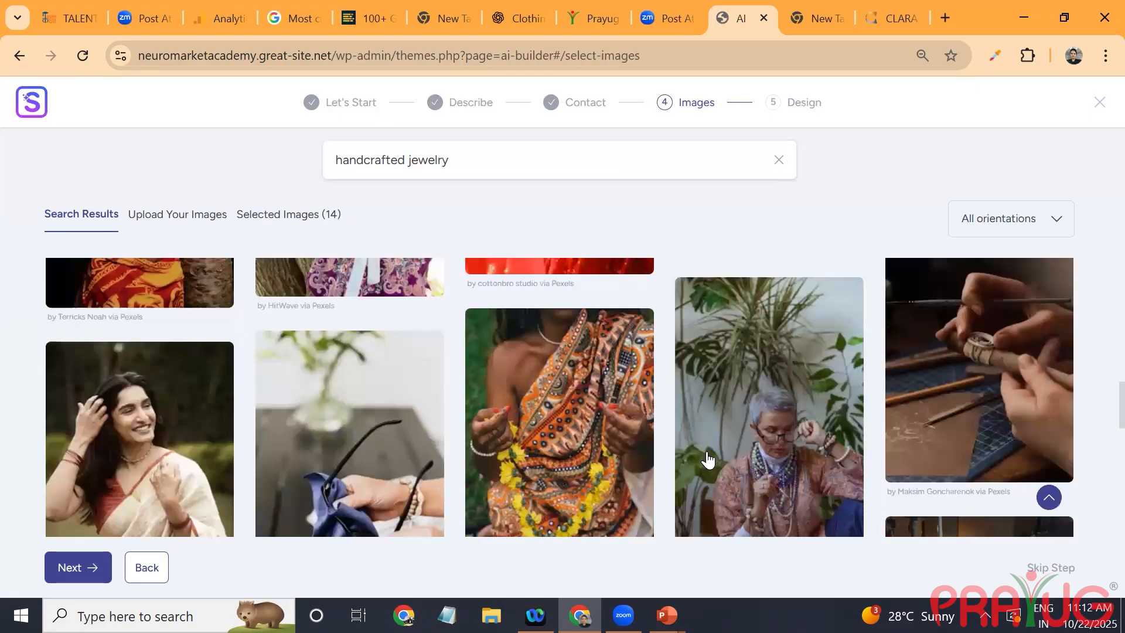
pyautogui.scroll(-2, 708, 460)
pyautogui.click(350, 368)
pyautogui.click(140, 373)
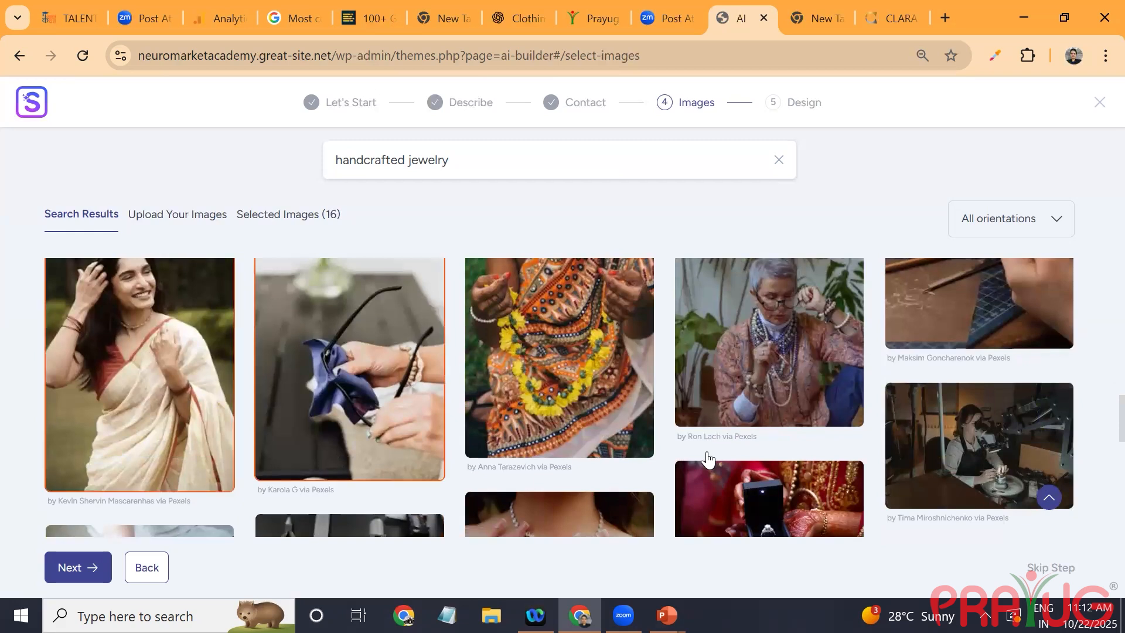
# Step: Add four more images from further down the results to the selection, including the hands in front of a red floral dress
pyautogui.scroll(-3, 708, 461)
pyautogui.click(560, 368)
pyautogui.click(769, 337)
pyautogui.click(140, 401)
pyautogui.click(708, 461)
# Step: Add the images of the boxed gold necklace set, the ringed hands on a table and the ringed hands on pink to the selection
pyautogui.scroll(-4, 708, 460)
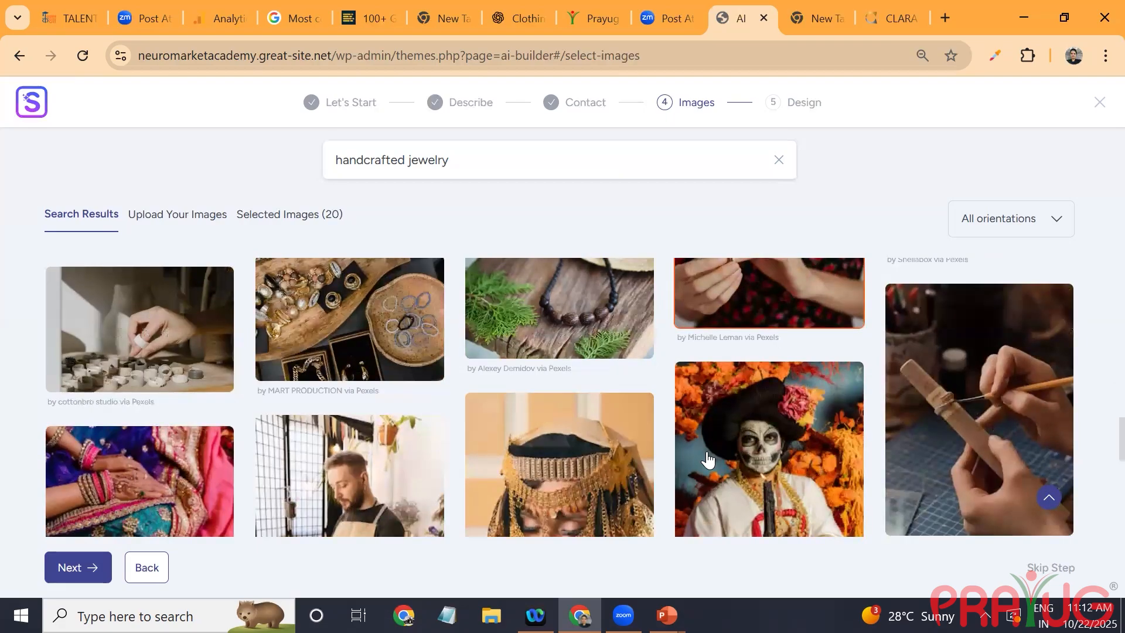
pyautogui.scroll(-6, 709, 460)
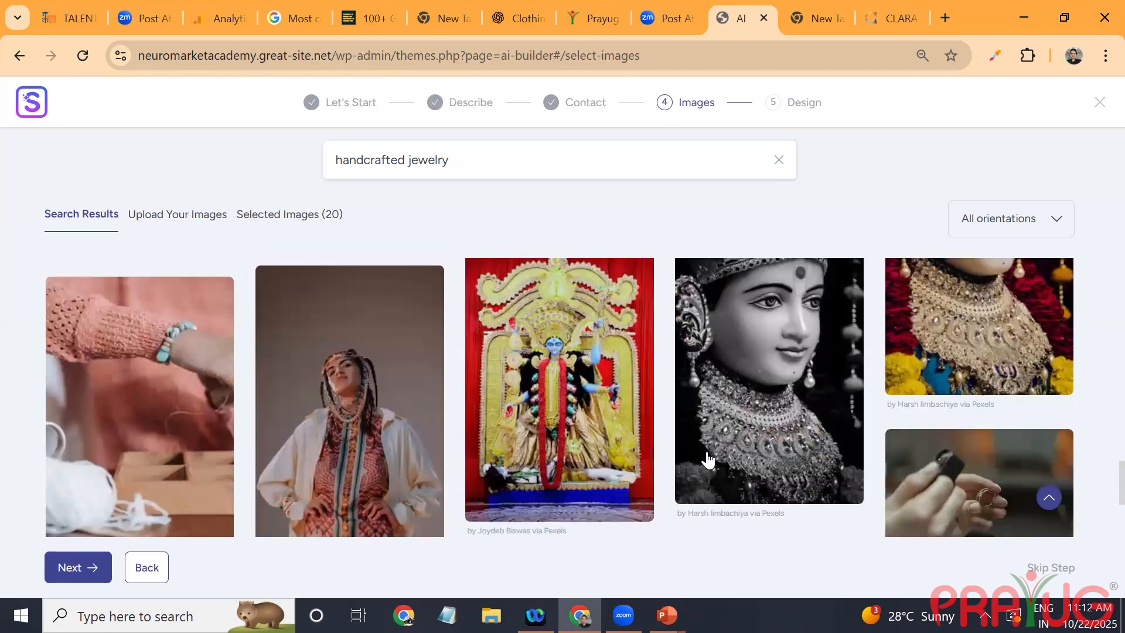
pyautogui.scroll(-3, 708, 461)
pyautogui.scroll(-2, 708, 461)
pyautogui.click(349, 374)
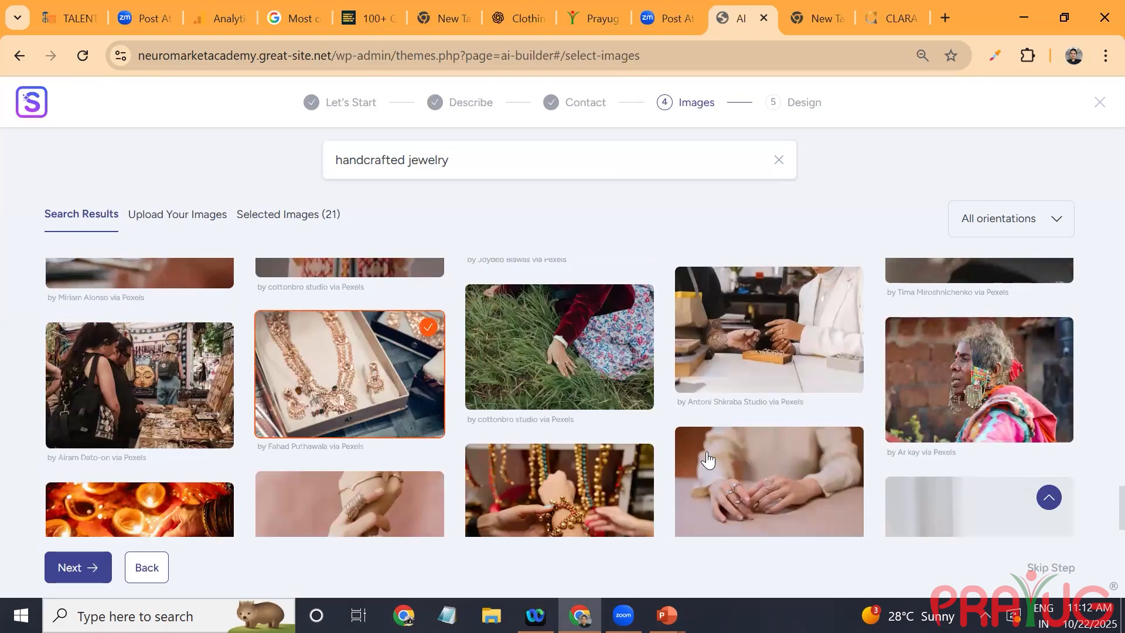
pyautogui.click(708, 461)
pyautogui.scroll(-2, 708, 460)
pyautogui.click(350, 378)
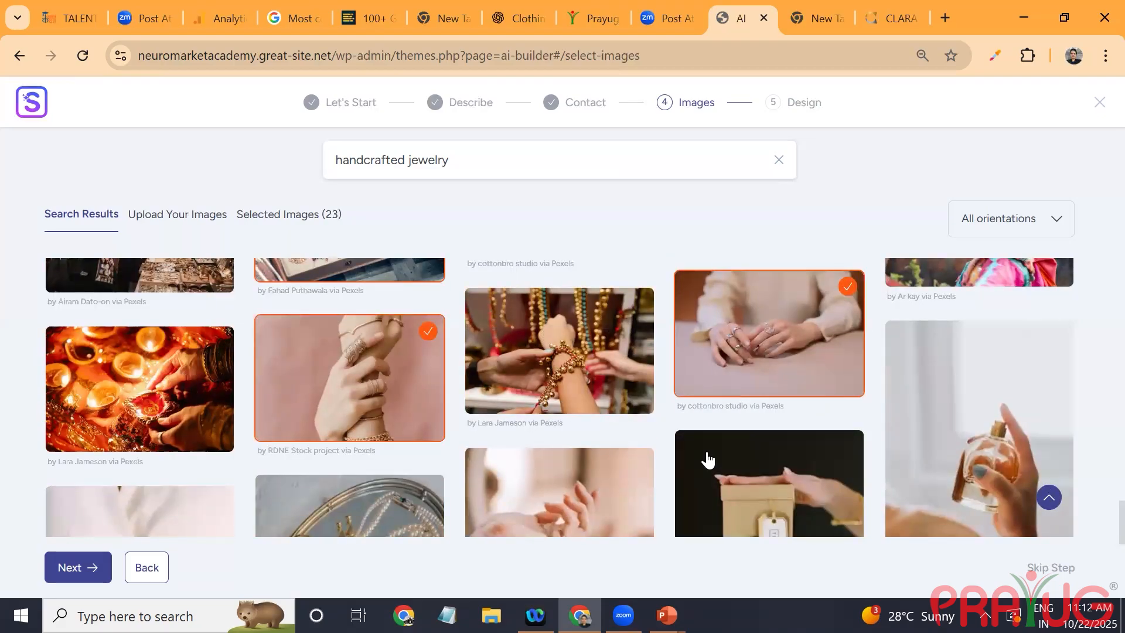
# Step: Add the images of pearl earrings on a palm, pearls on a tray, white beadwork, colourful rings on a table and green earrings
pyautogui.scroll(-2, 708, 461)
pyautogui.click(139, 422)
pyautogui.click(350, 410)
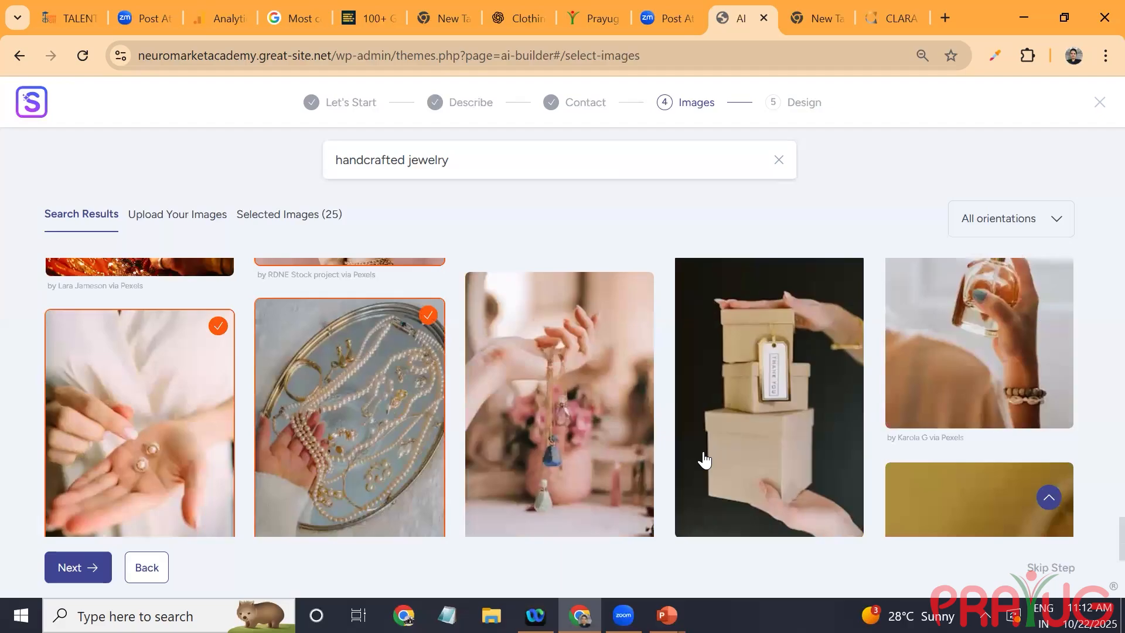
pyautogui.scroll(-3, 704, 461)
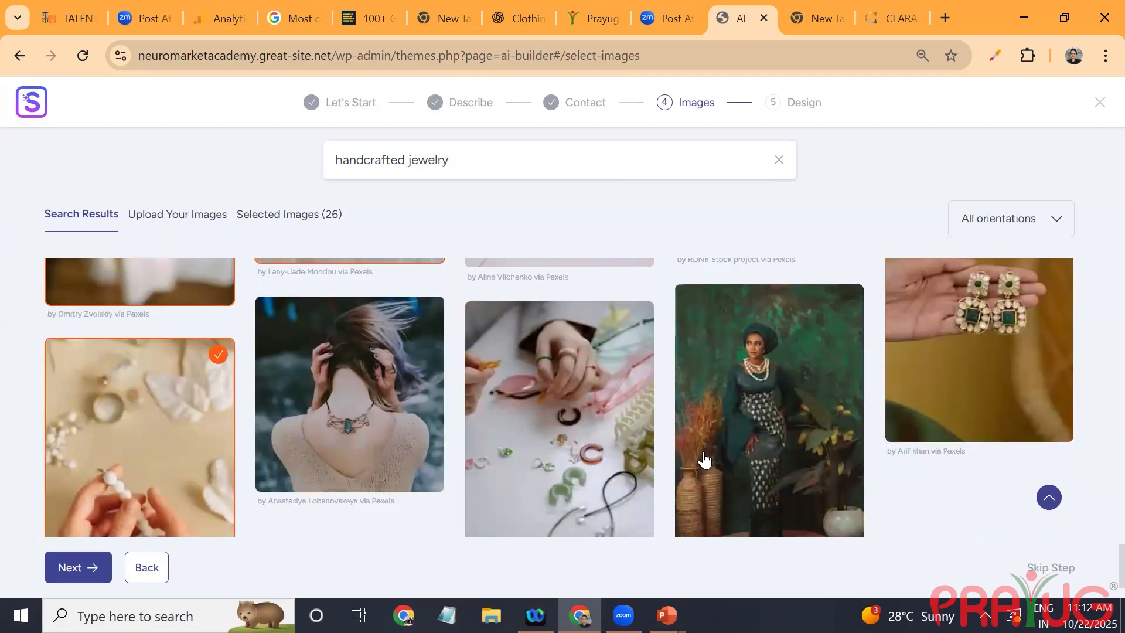
pyautogui.click(559, 419)
pyautogui.scroll(-2, 705, 461)
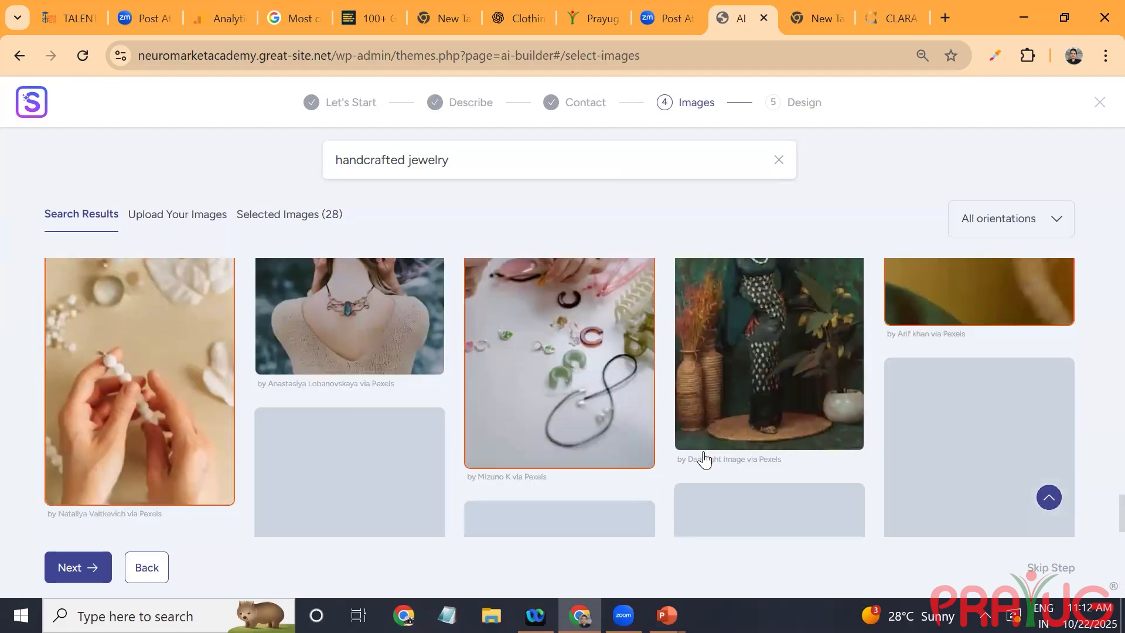
# Step: Add the images of evil-eye beads, tattooed hand, flower earring, hennaed hand with ring, pocket watch, leather handbag and bead strands, among others
pyautogui.scroll(-3, 705, 461)
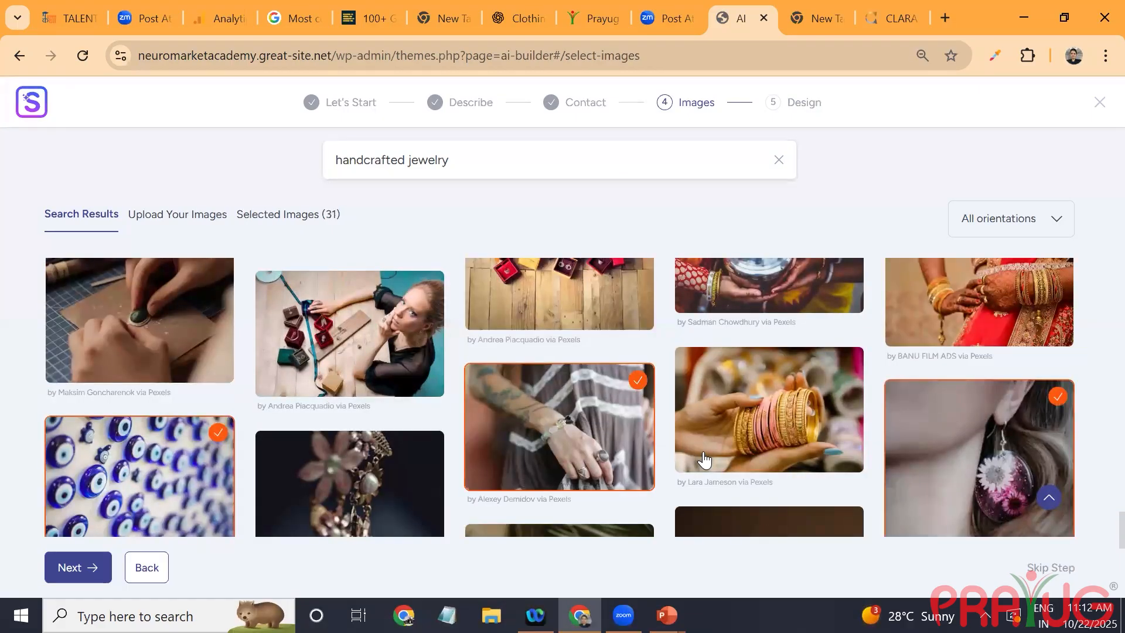
pyautogui.scroll(-3, 705, 460)
pyautogui.scroll(-6, 705, 461)
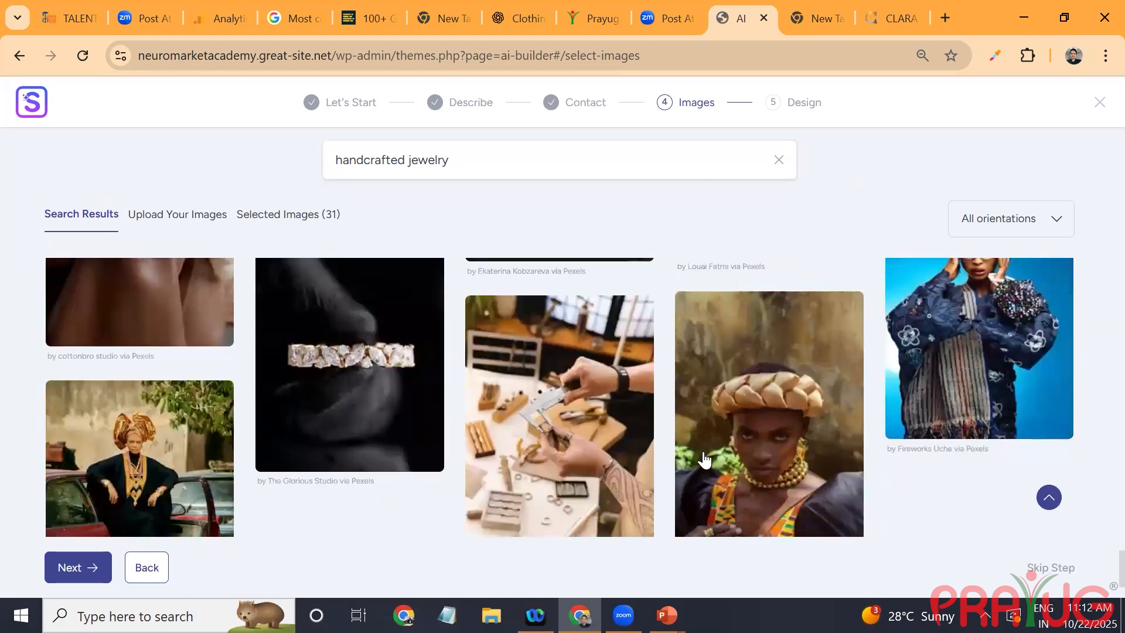
pyautogui.scroll(-3, 705, 461)
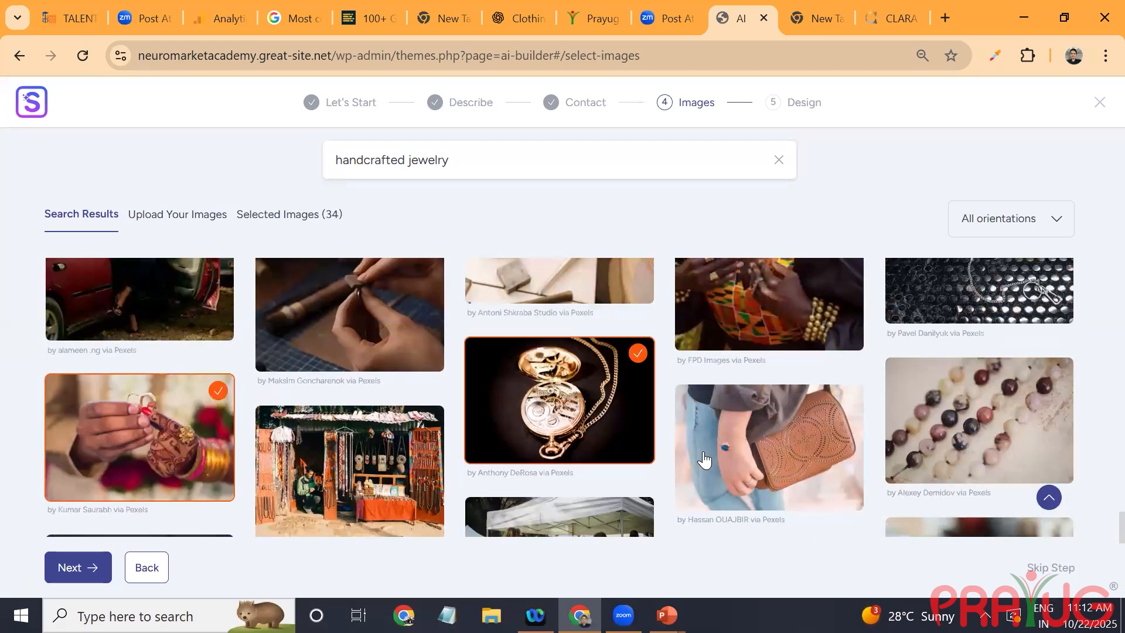
pyautogui.scroll(-1, 705, 460)
pyautogui.scroll(-2, 704, 461)
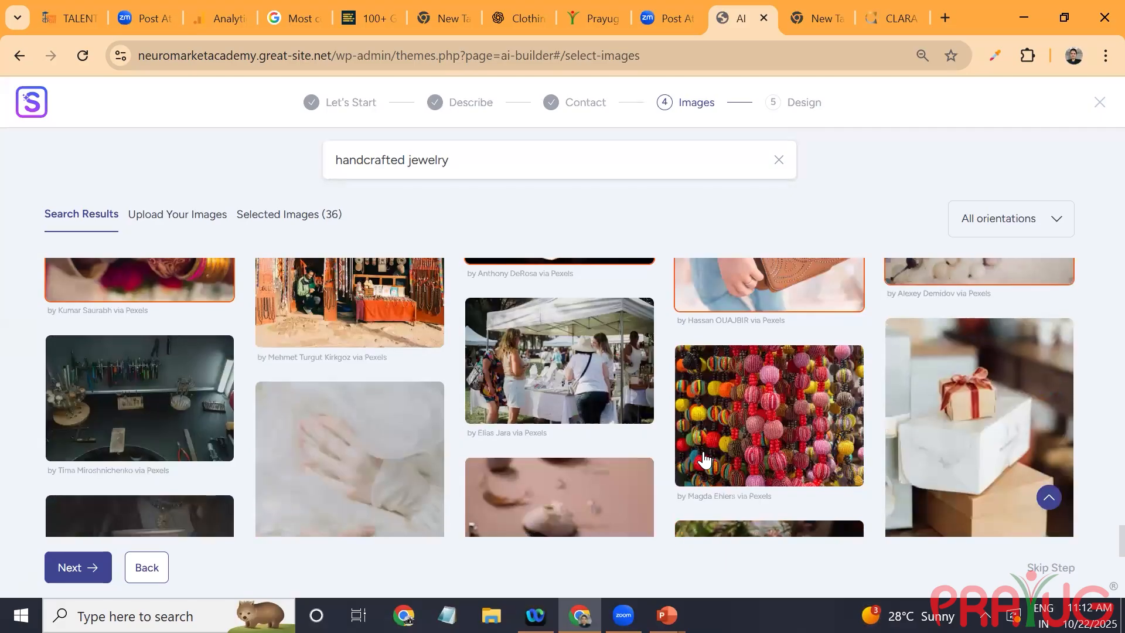
# Step: Proceed to the design choice and switch the page builder from Block Editor to Elementor (Beta)
pyautogui.press('Return')
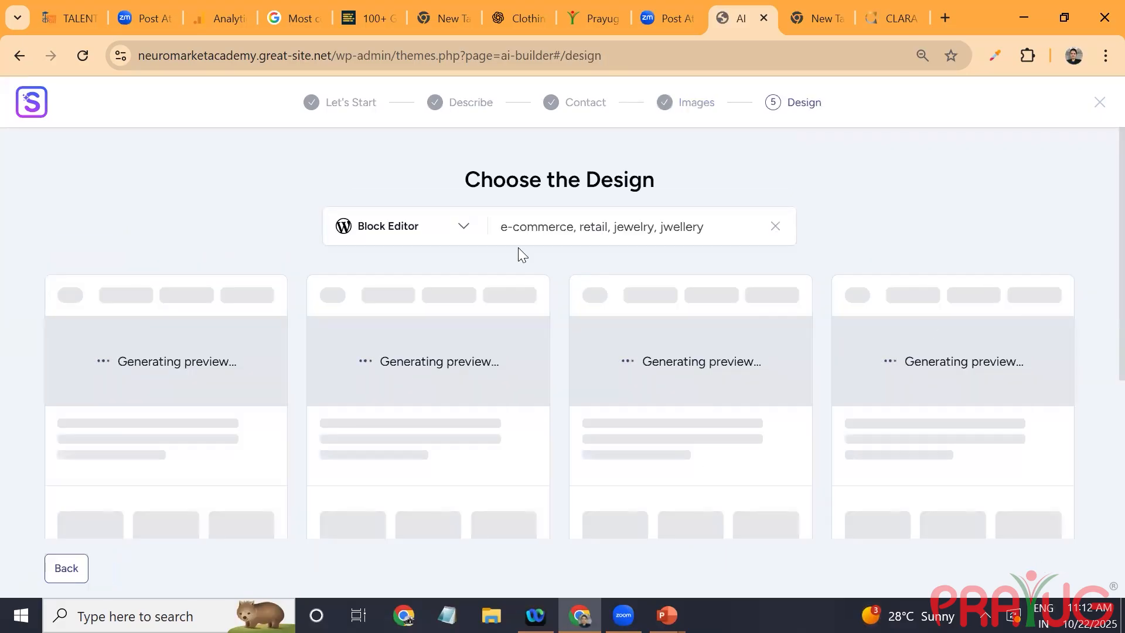
pyautogui.click(458, 228)
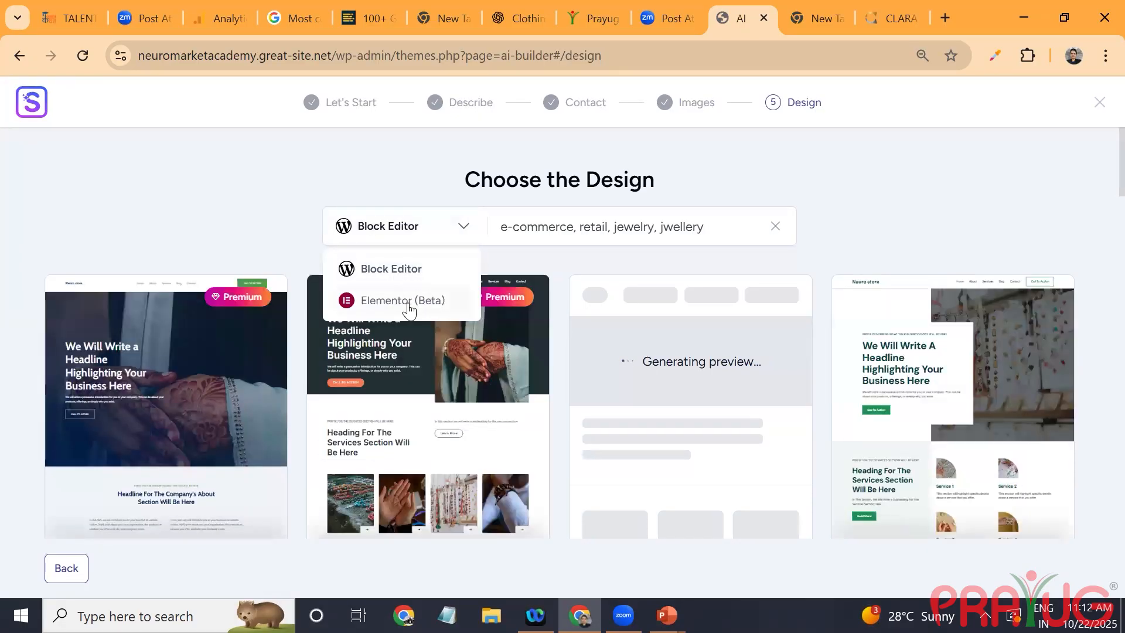
pyautogui.click(408, 304)
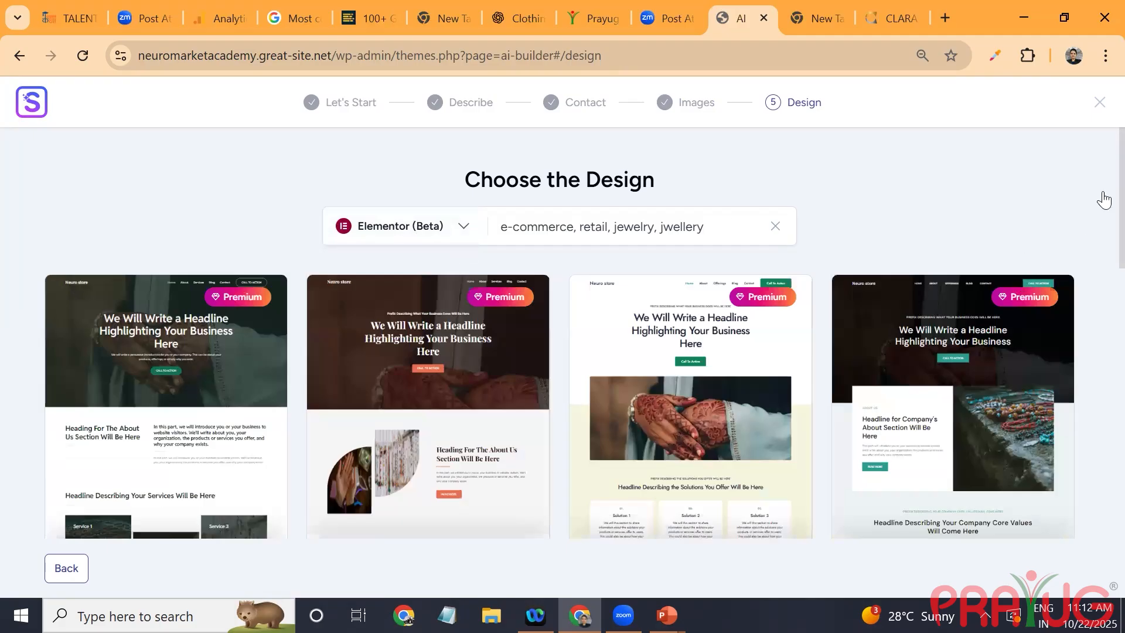
# Step: Choose the non-premium Option 5 design with the dark hero and three offerings as the site template
pyautogui.scroll(-1, 1104, 287)
pyautogui.scroll(-8, 1104, 287)
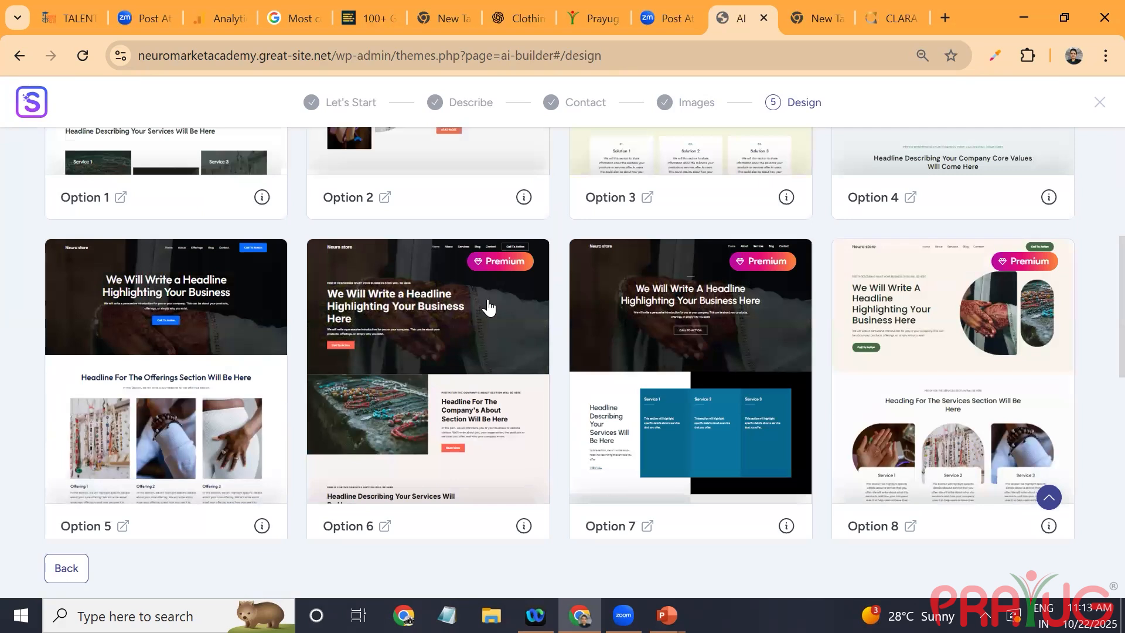
pyautogui.click(143, 413)
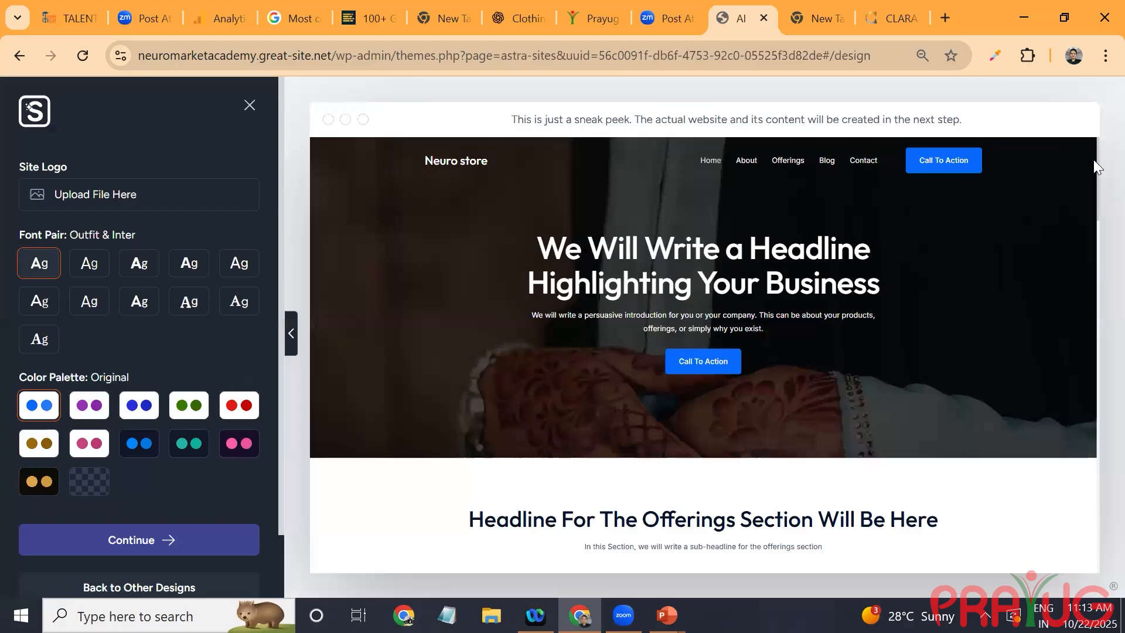
pyautogui.click(129, 199)
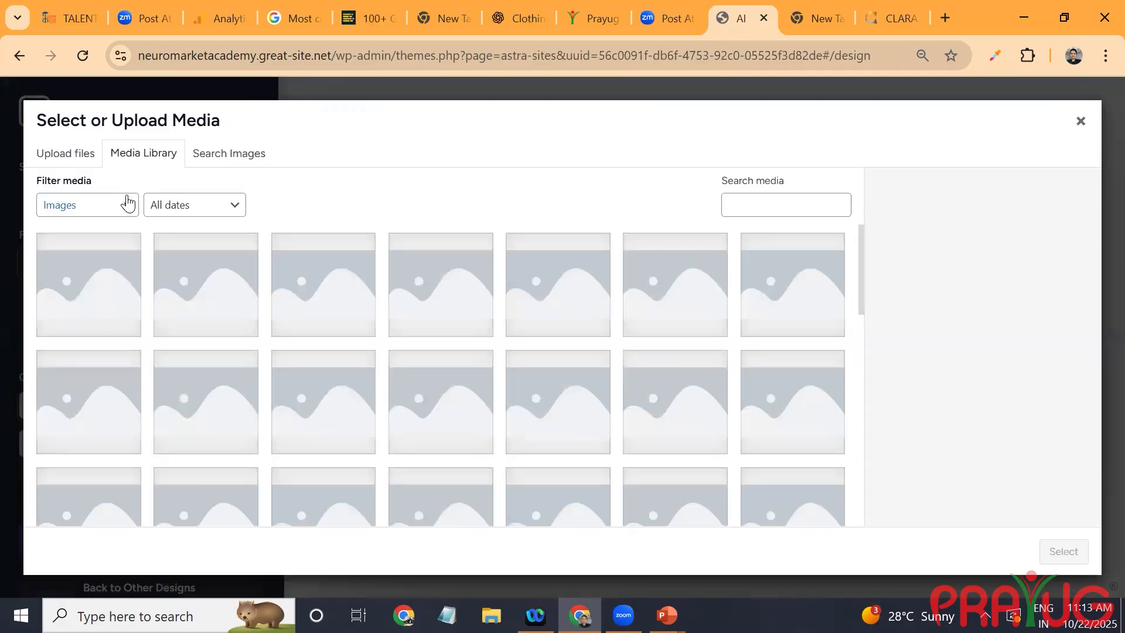
pyautogui.click(61, 152)
pyautogui.click(563, 374)
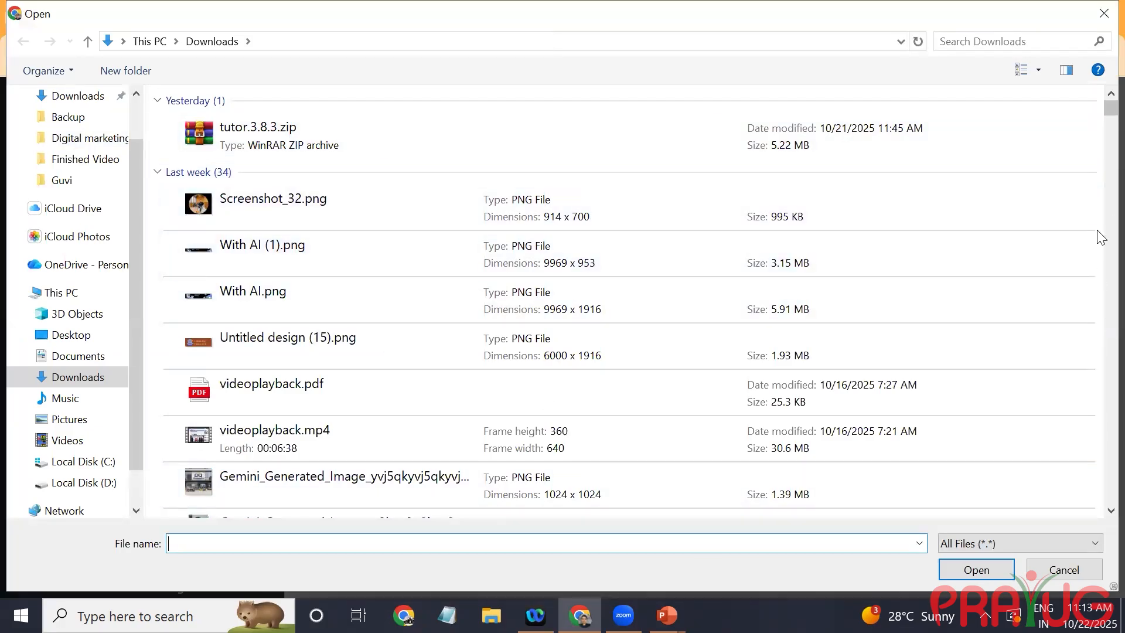
pyautogui.scroll(-15, 1100, 236)
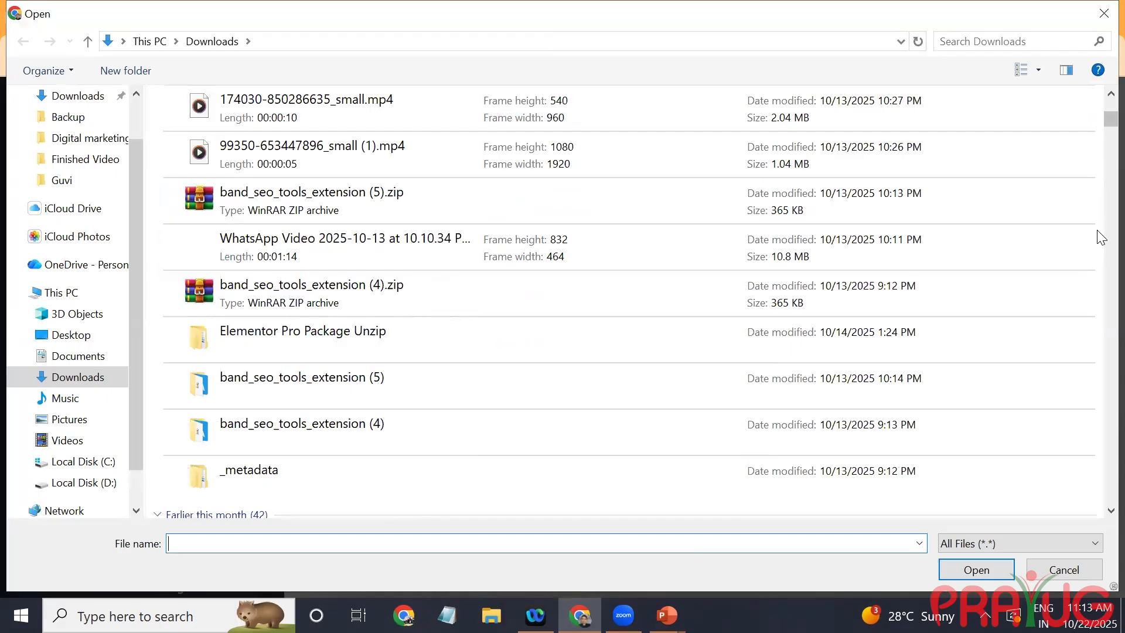
pyautogui.scroll(-3, 490, 183)
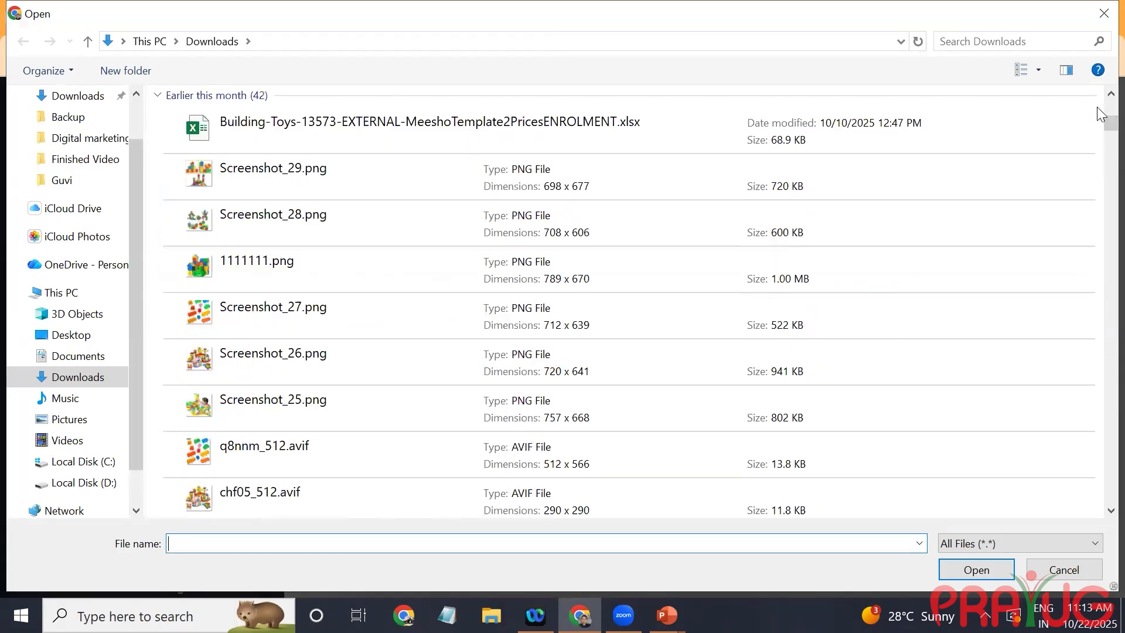
pyautogui.scroll(-5, 1101, 120)
pyautogui.scroll(4, 1102, 119)
pyautogui.scroll(3, 1101, 119)
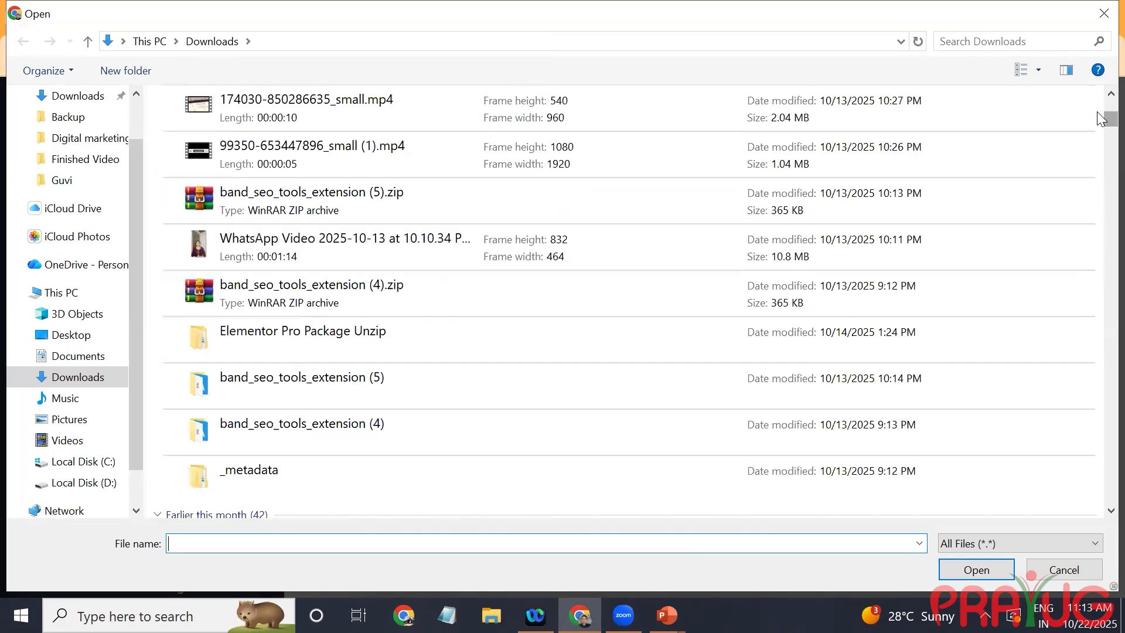
pyautogui.scroll(10, 1101, 117)
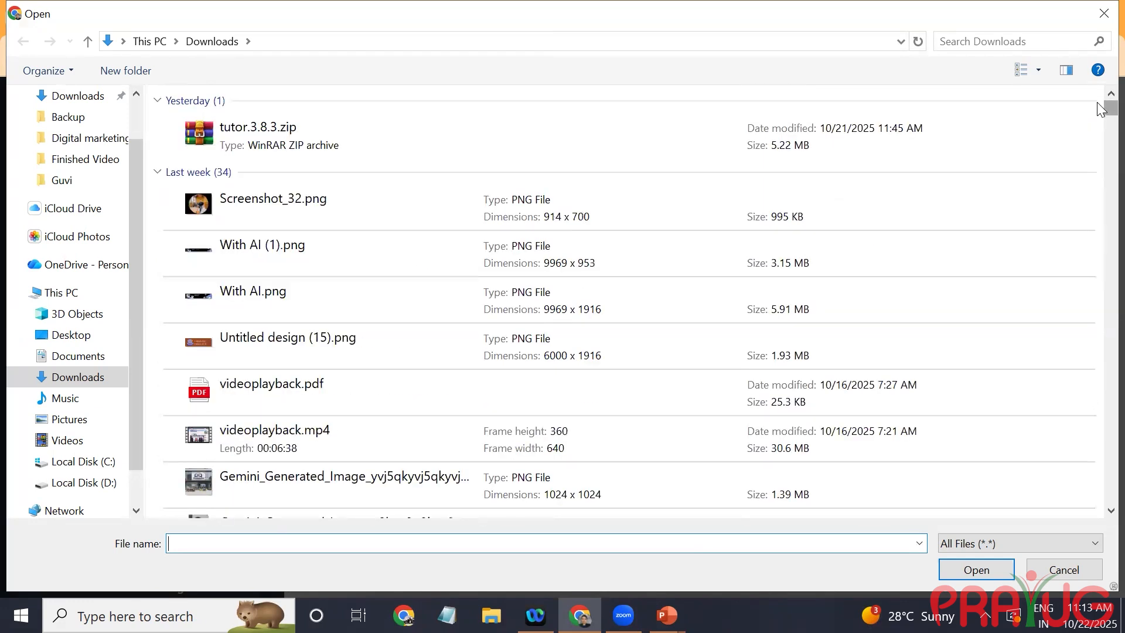
pyautogui.moveTo(1101, 111); pyautogui.dragTo(1097, 222)
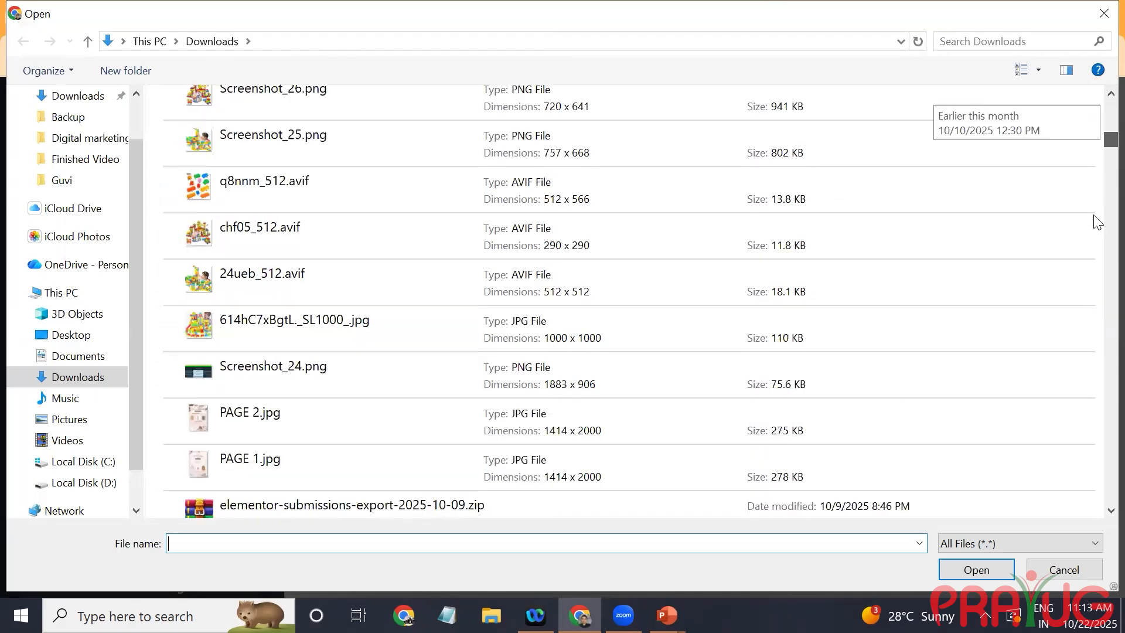
pyautogui.click(1097, 22)
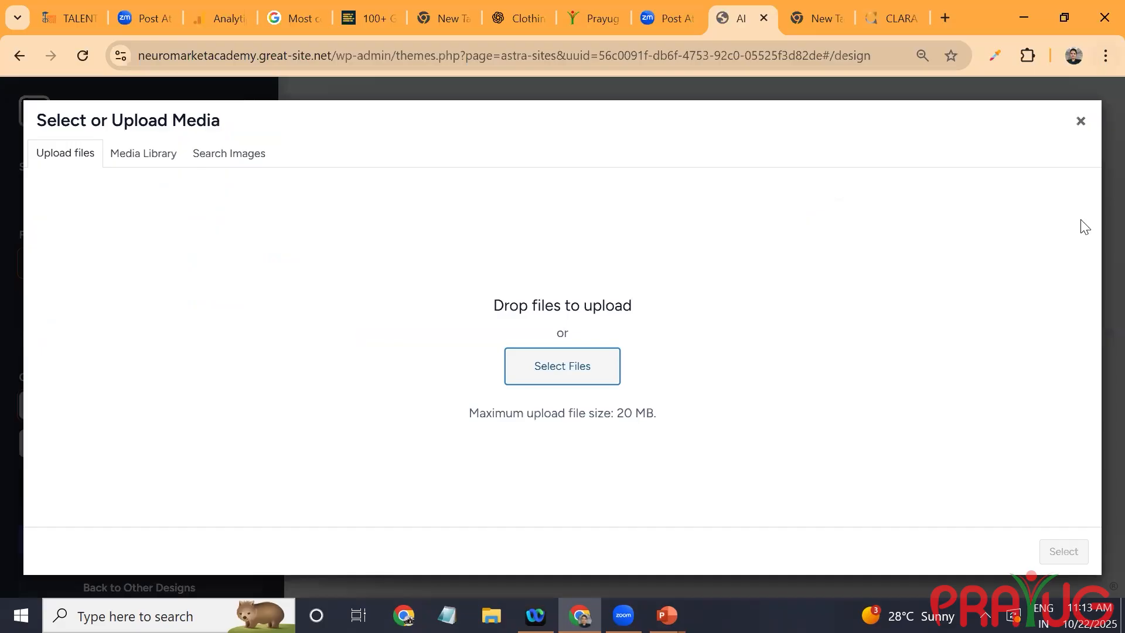
pyautogui.click(1081, 121)
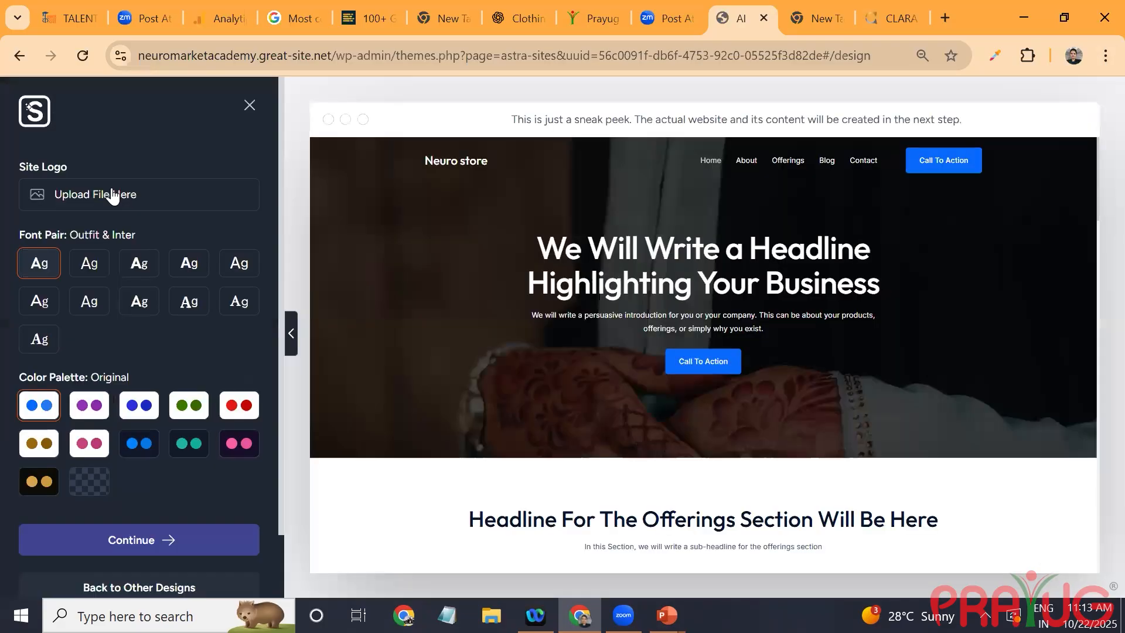
# Step: Apply the gold-on-black Style 10 color palette to the design and enable the eCommerce feature with SureCart
pyautogui.click(39, 490)
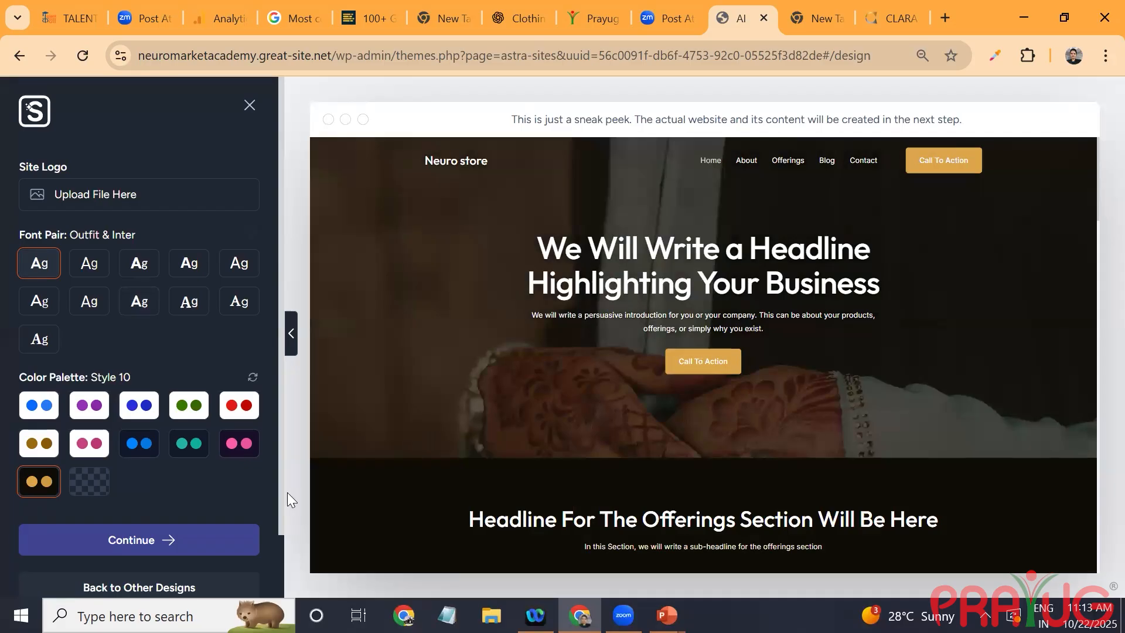
pyautogui.click(198, 538)
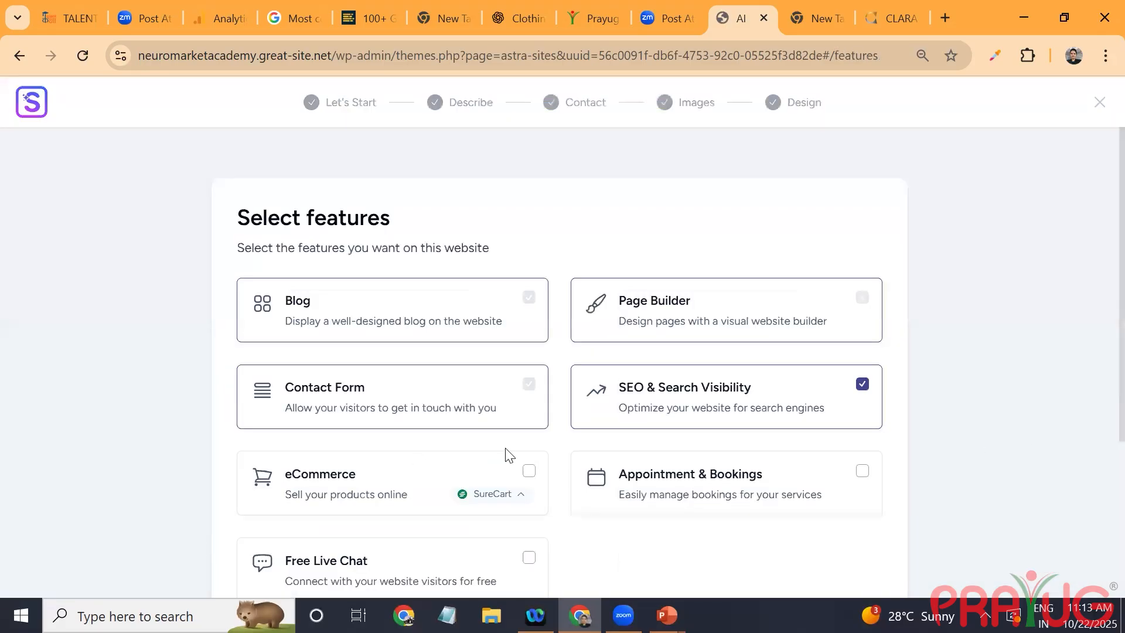
pyautogui.click(532, 474)
pyautogui.scroll(-4, 828, 495)
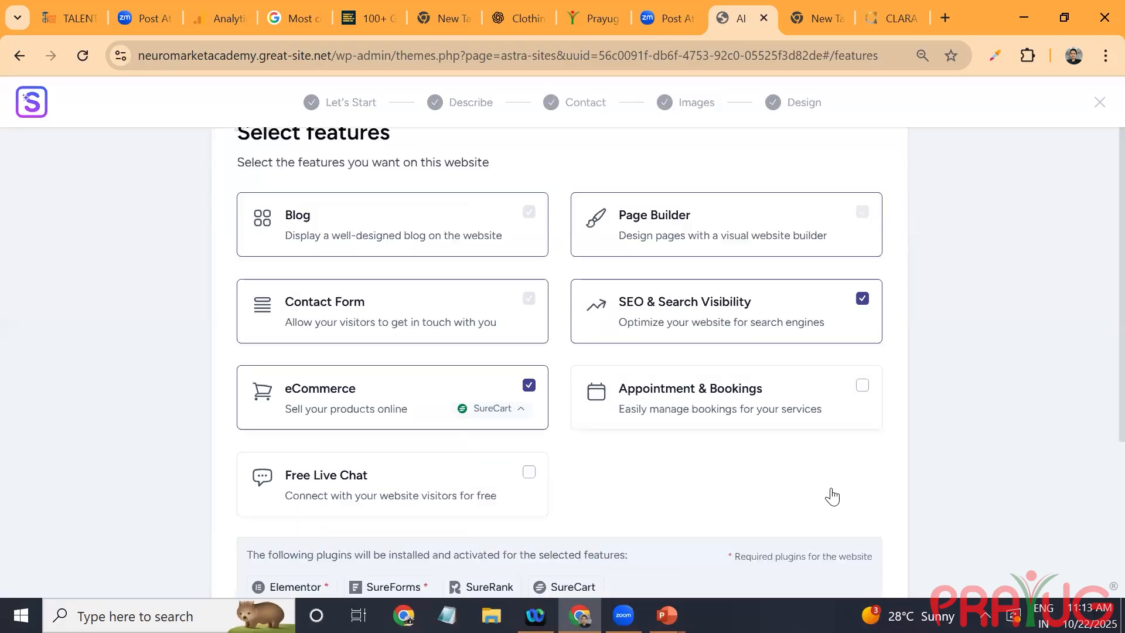
# Step: Start building the site with the selected features and open the registration for a new ZipWP account
pyautogui.click(832, 494)
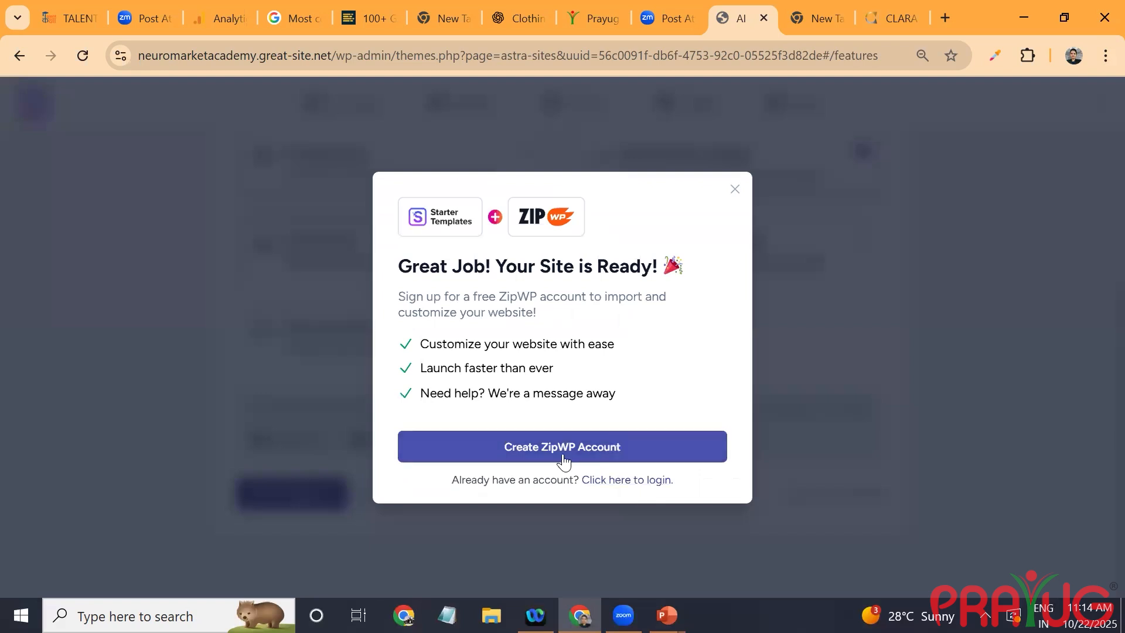
pyautogui.click(733, 190)
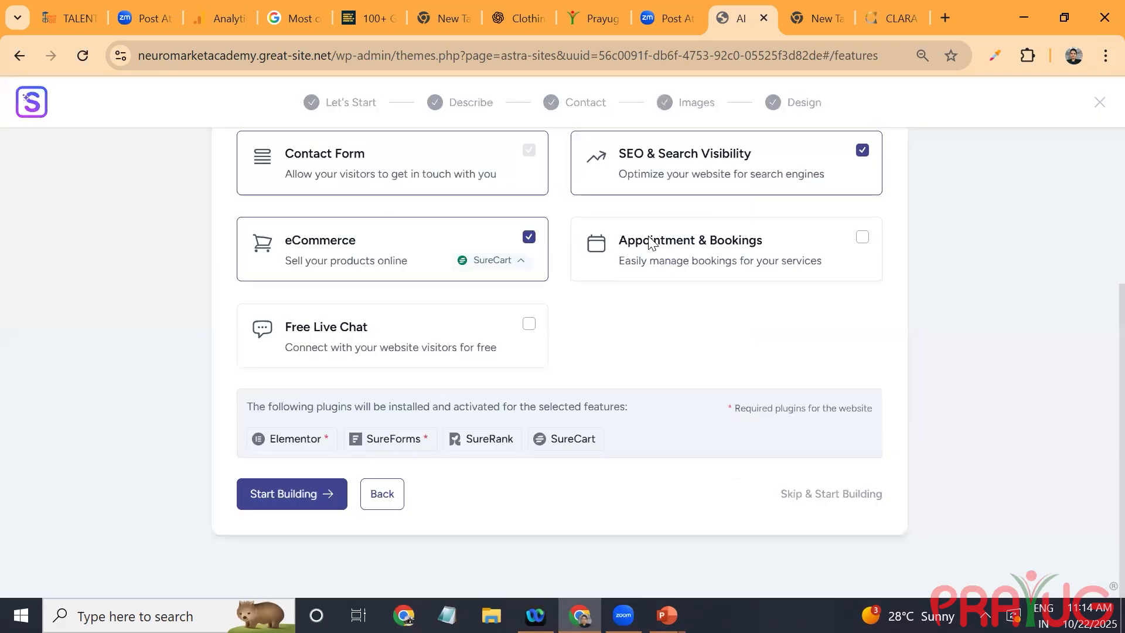
pyautogui.click(297, 499)
pyautogui.click(588, 457)
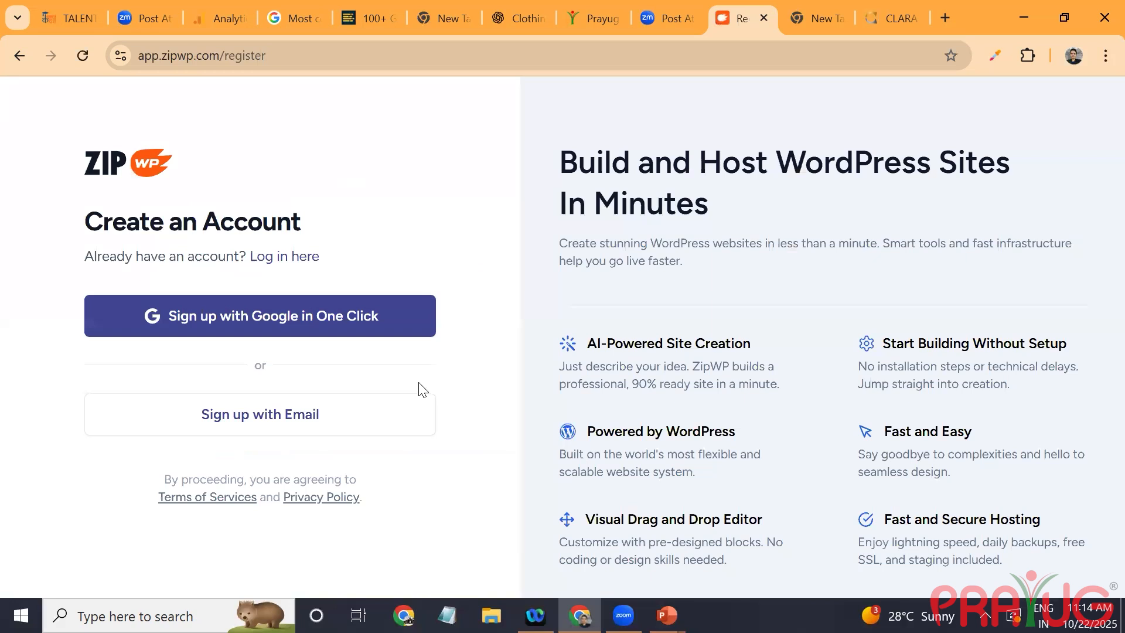
# Step: Sign up for ZipWP with the existing Google account and allow zipwp.com to access its profile information
pyautogui.click(384, 300)
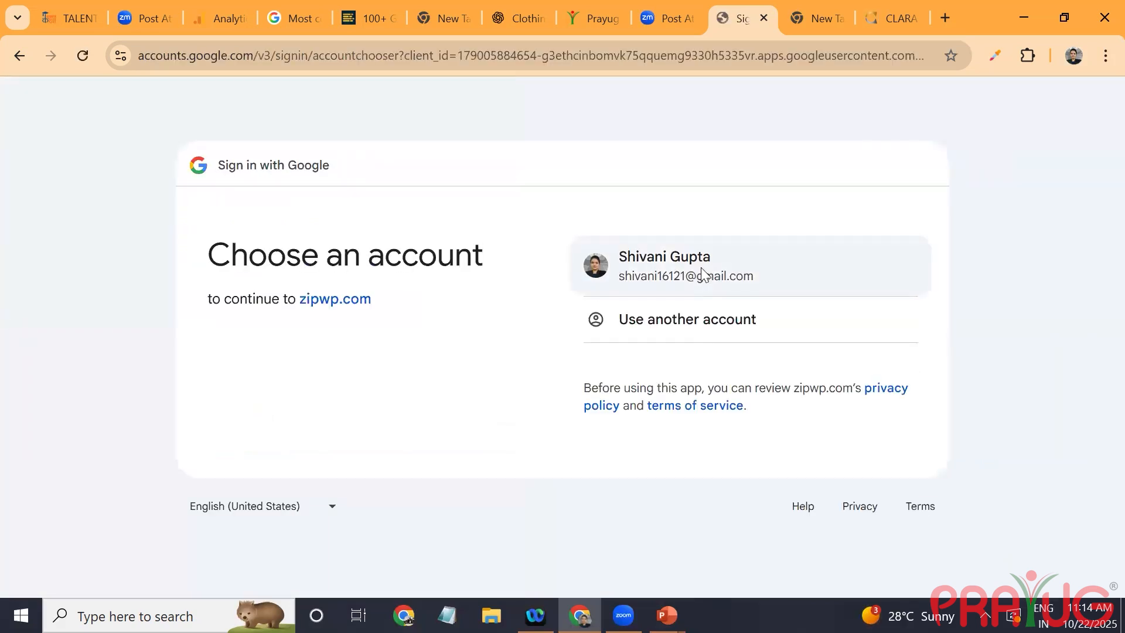
pyautogui.click(701, 268)
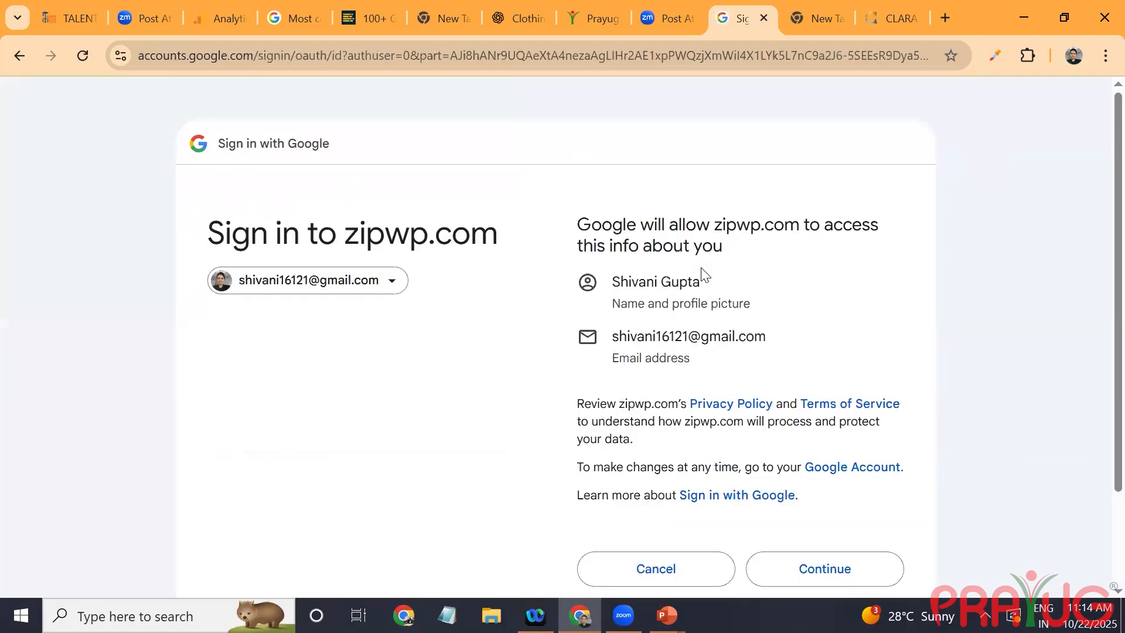
pyautogui.scroll(-2, 701, 268)
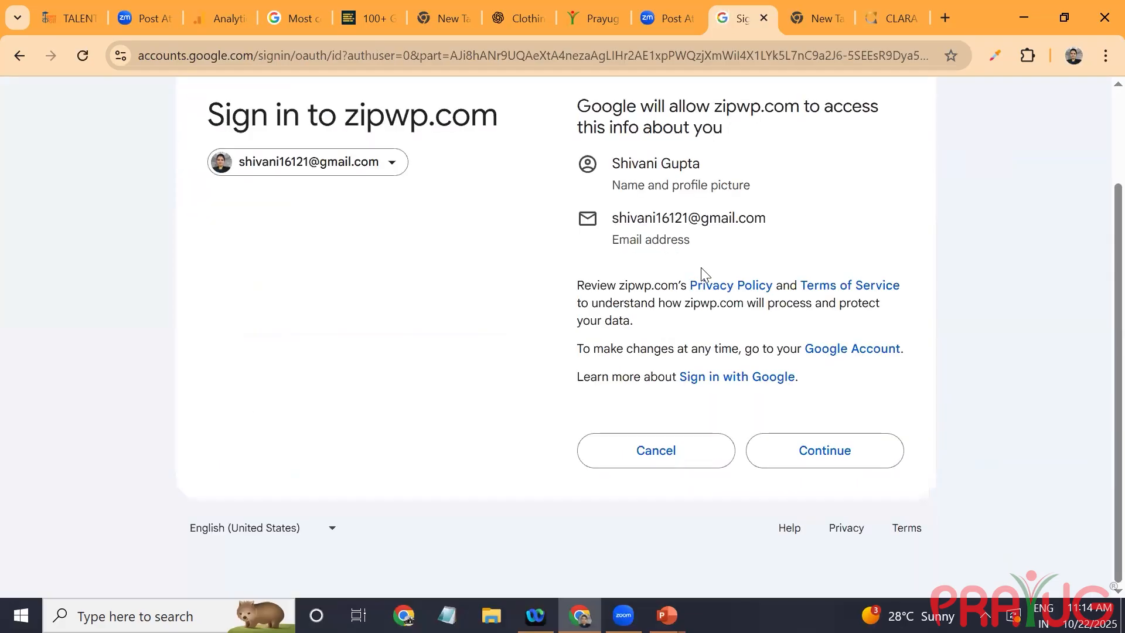
pyautogui.press('Return')
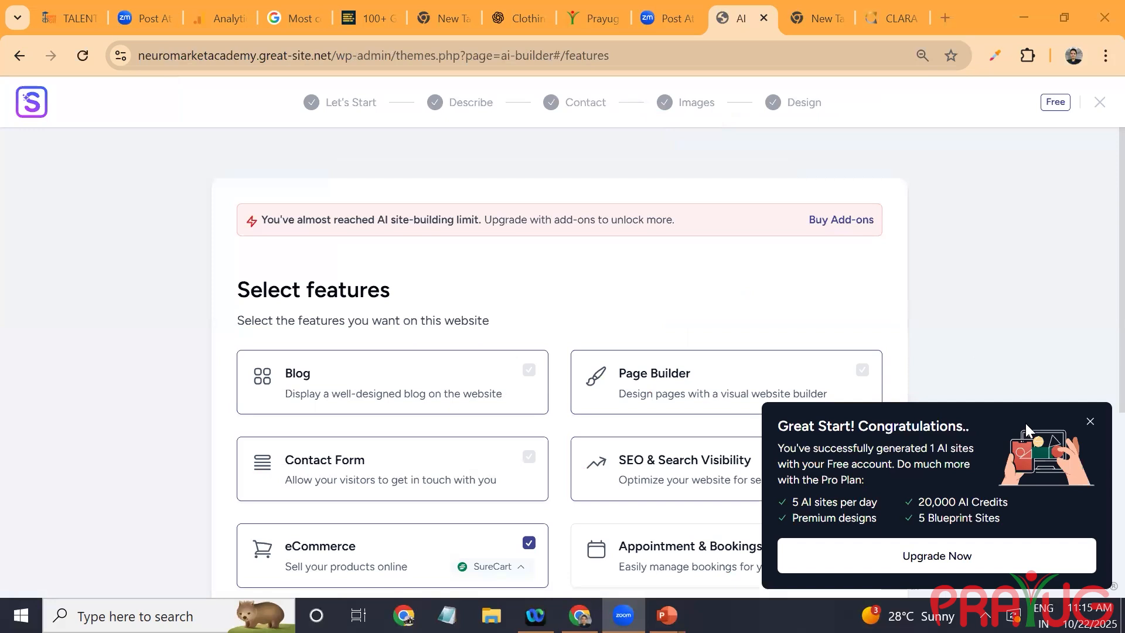
# Step: Dismiss the Pro Plan upgrade offer, start building the site with the selected features and confirm using one AI site generation credit
pyautogui.click(1090, 421)
pyautogui.scroll(-2, 1090, 418)
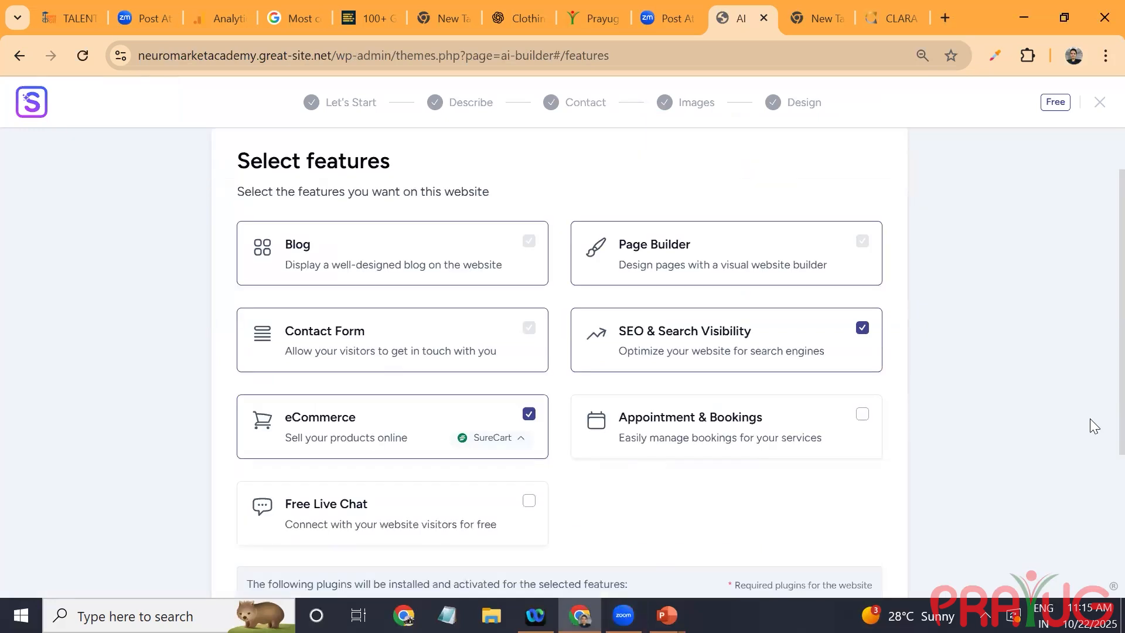
pyautogui.scroll(-3, 1089, 419)
pyautogui.press('Return')
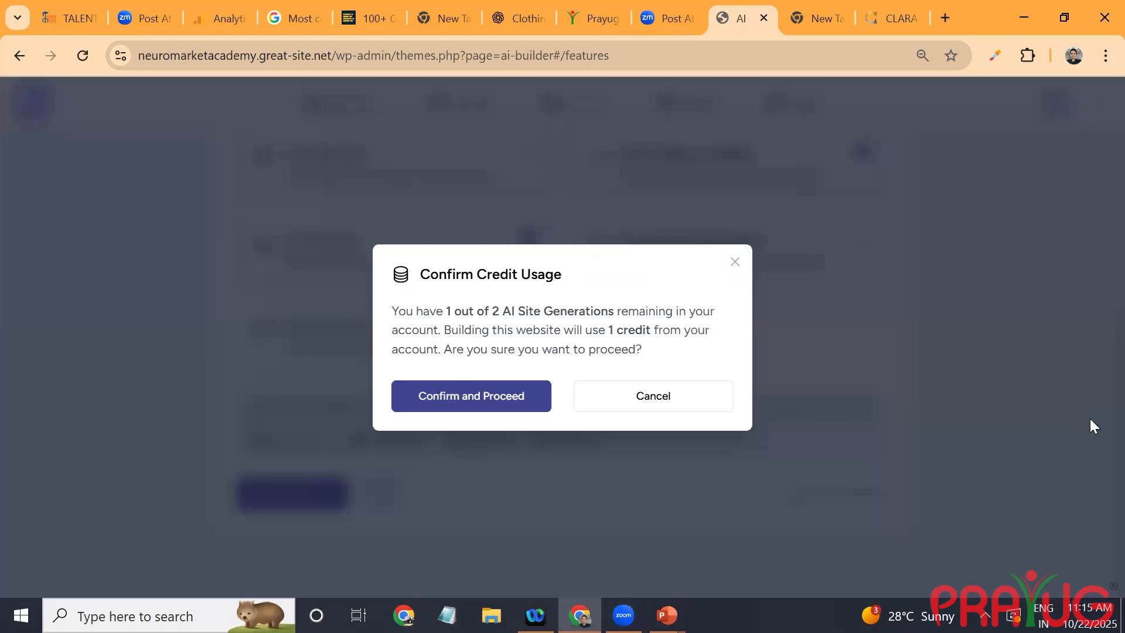
pyautogui.press('Return')
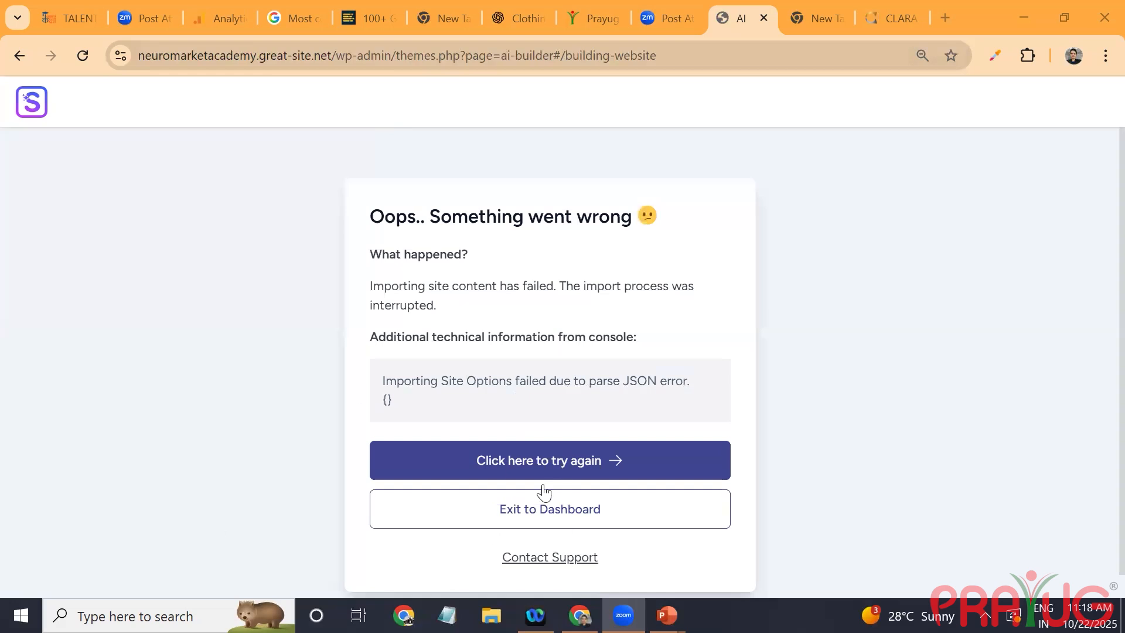
# Step: Exit the AI builder to the WordPress dashboard, leaving the page without saving, and reload the wp-admin address
pyautogui.click(571, 525)
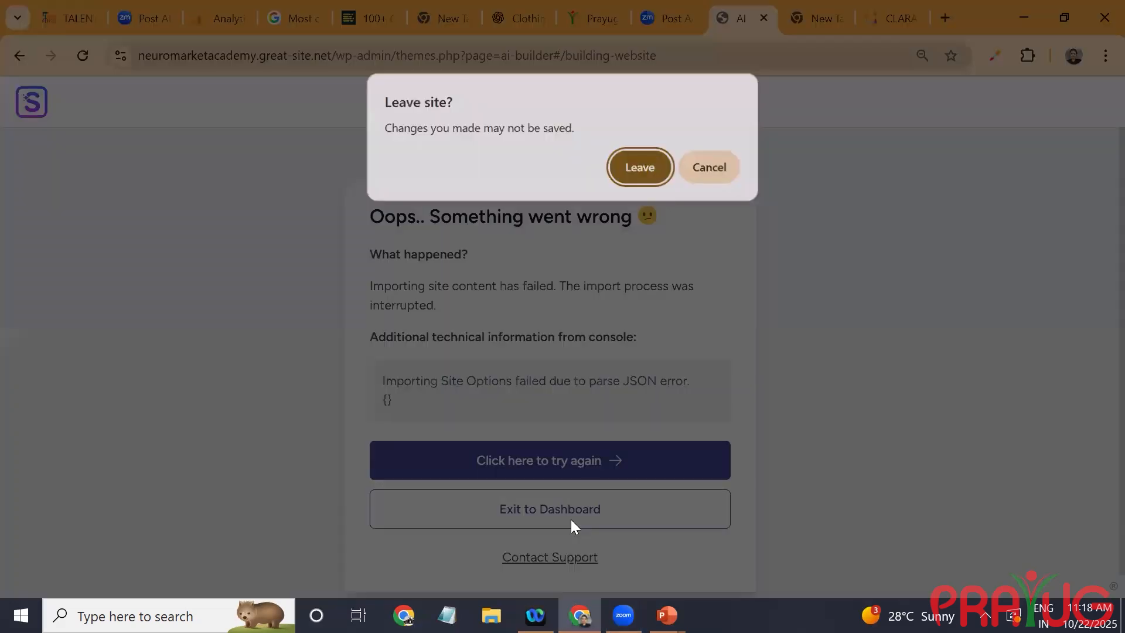
pyautogui.click(654, 167)
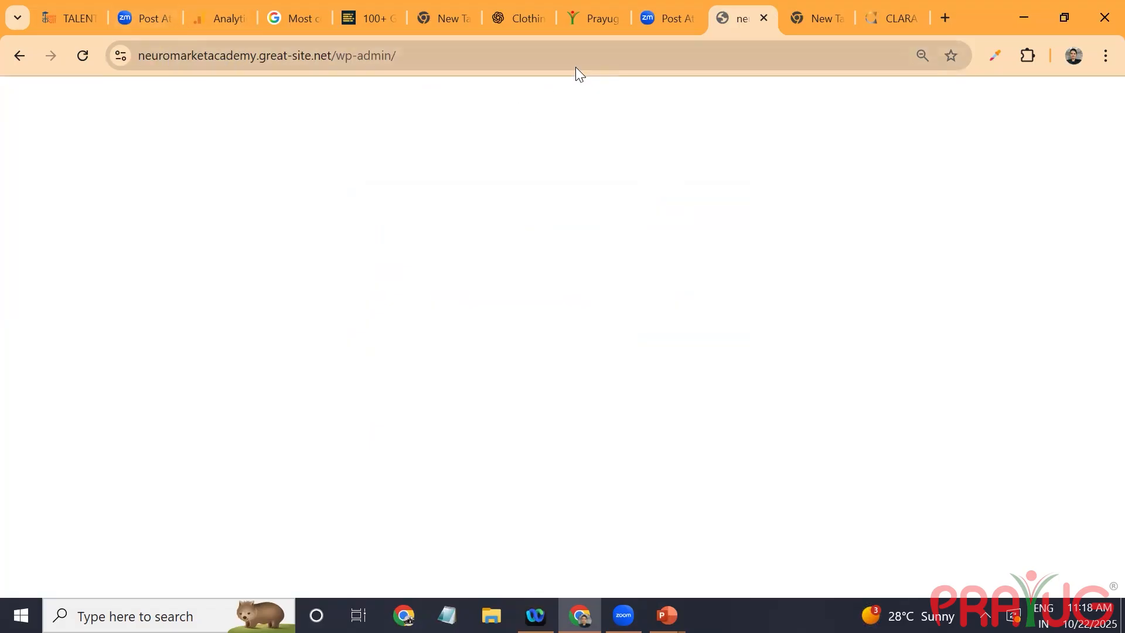
pyautogui.click(427, 49)
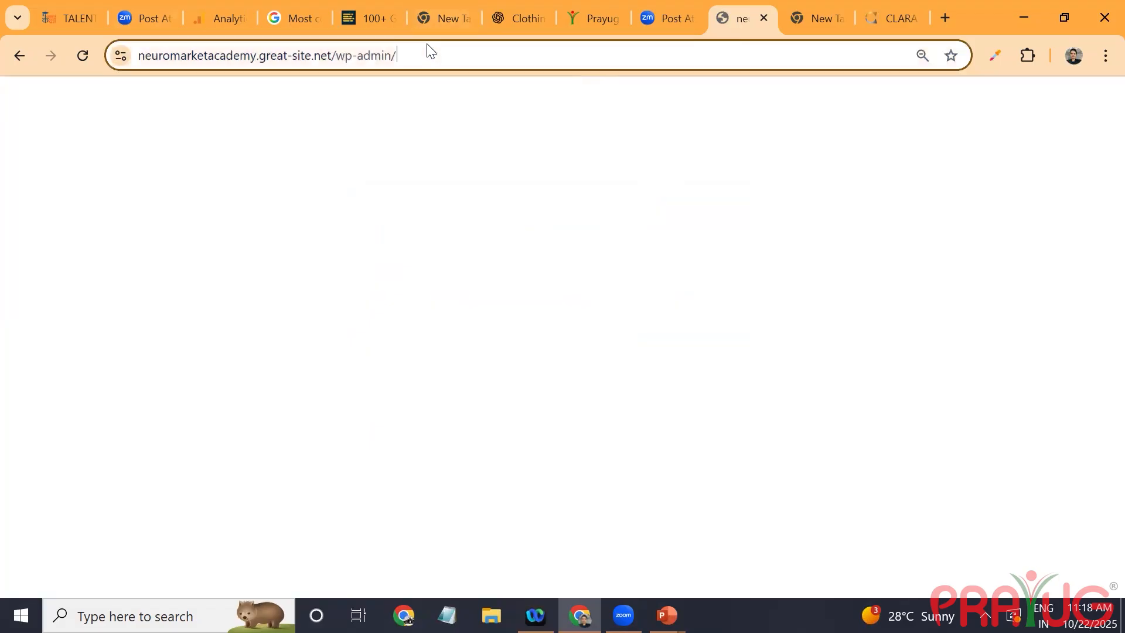
pyautogui.press('Return')
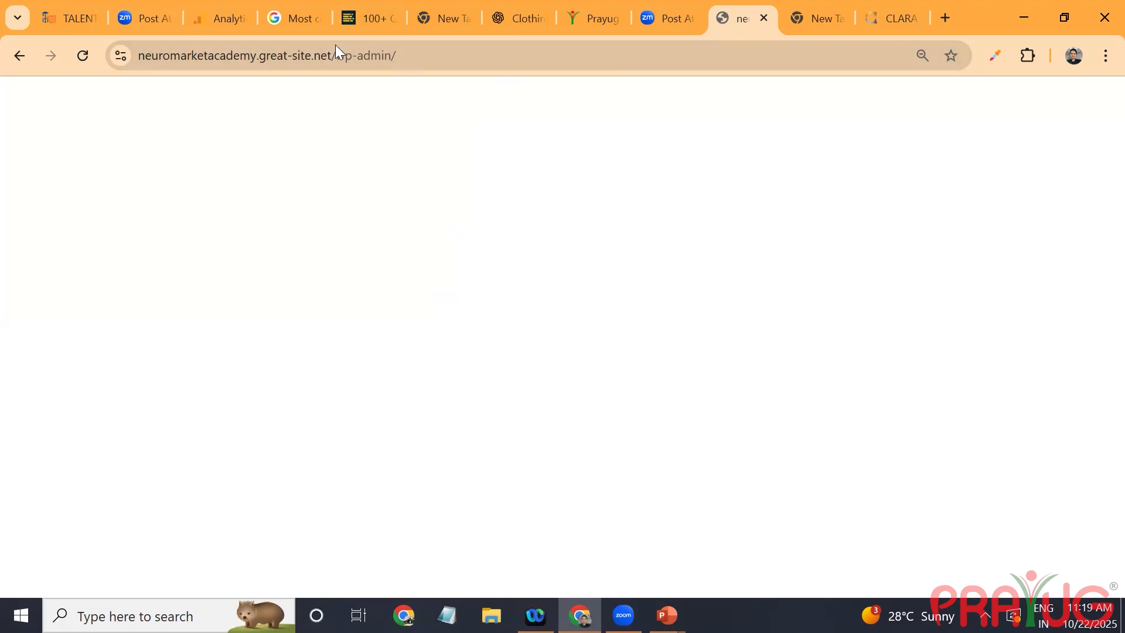
pyautogui.click(413, 54)
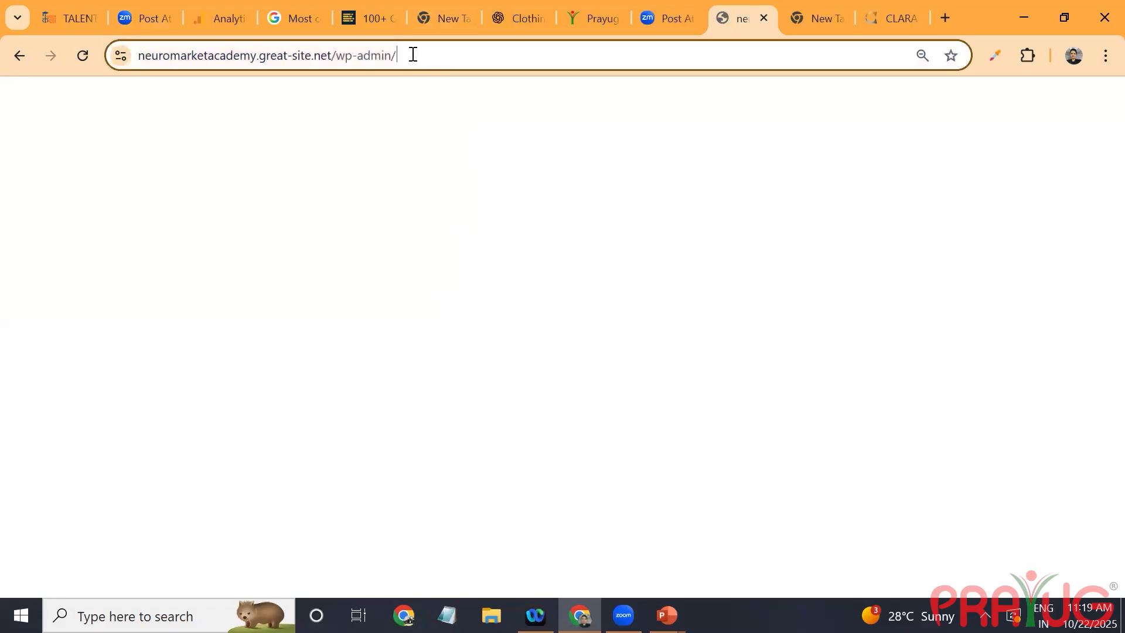
pyautogui.click(945, 18)
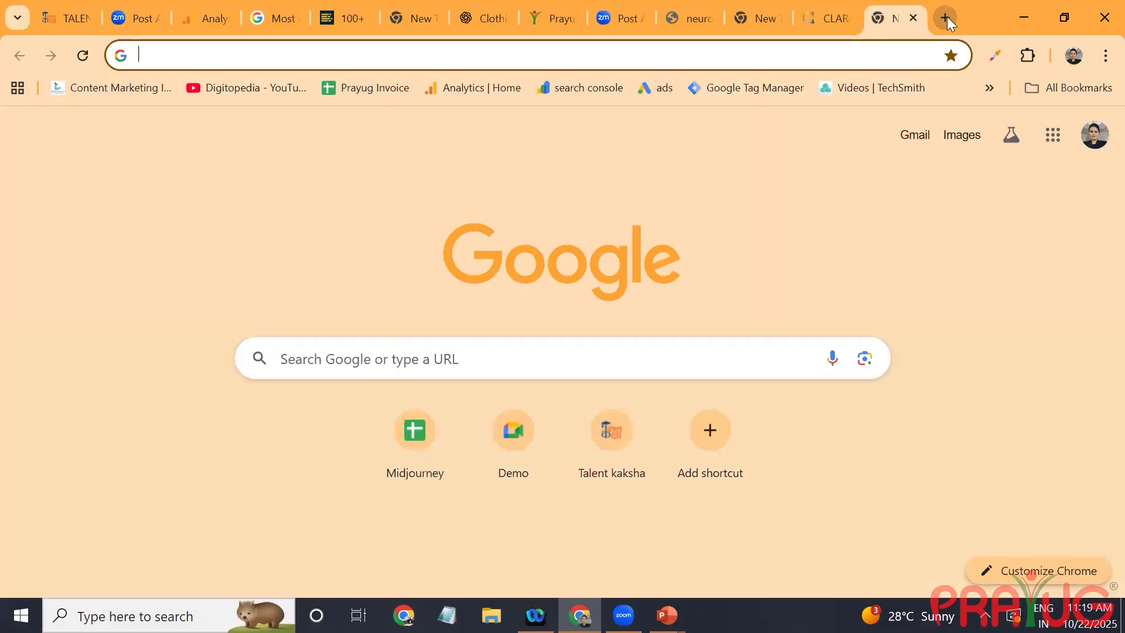
pyautogui.hotkey('ctrl', 'v')
pyautogui.hotkey('ctrl', 'v')
pyautogui.hotkey('ctrl', 'z')
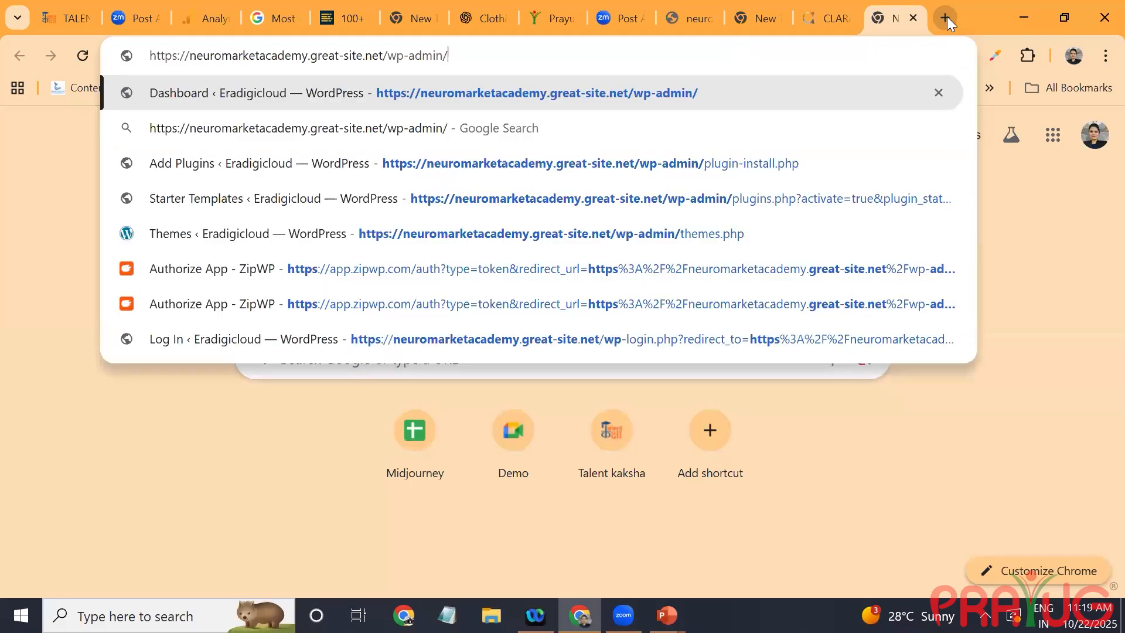
pyautogui.press('Return')
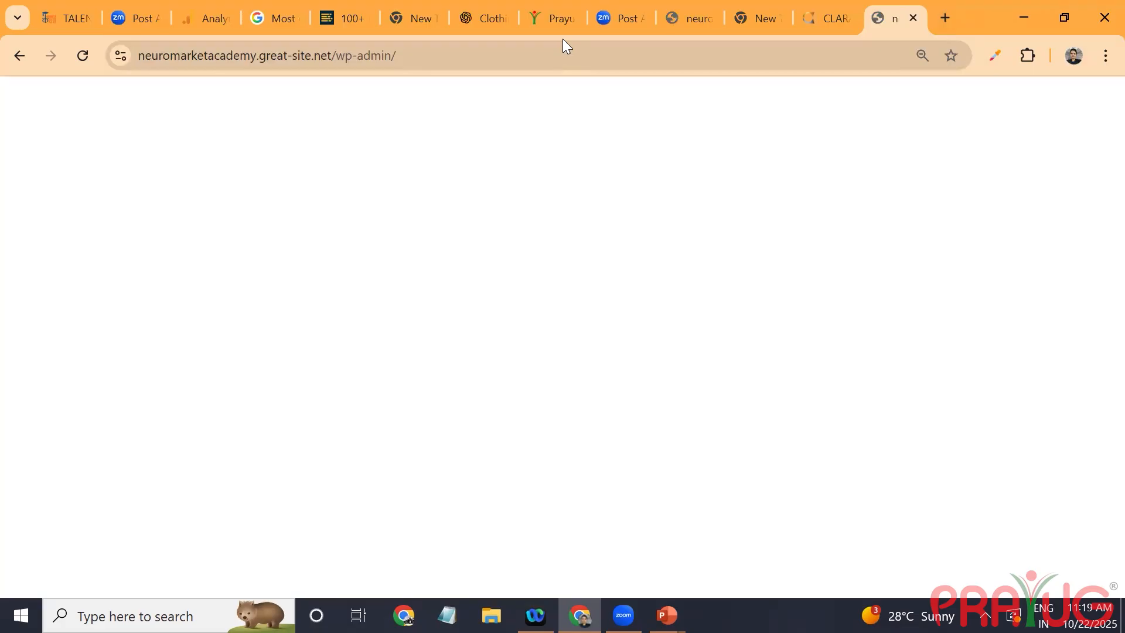
# Step: Remove wp-admin from the address and open the site's front page, neuromarketacademy.great-site.net, in a new browser window
pyautogui.click(437, 51)
pyautogui.click(437, 51)
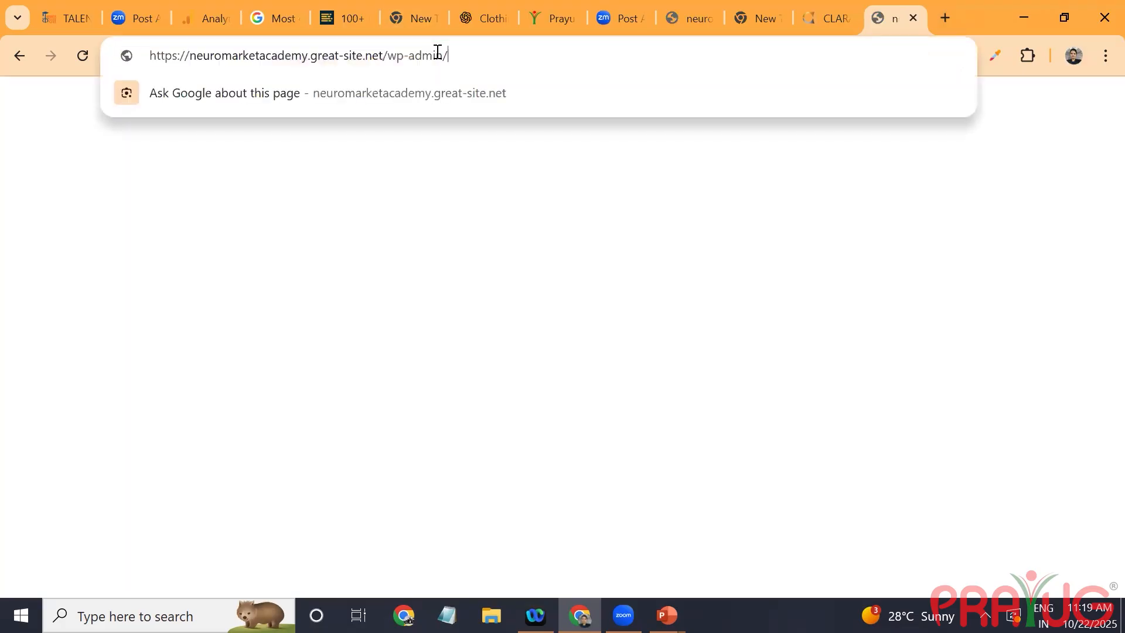
pyautogui.press('BackSpace')
pyautogui.press('BackSpace')
pyautogui.press('BackSpace')
pyautogui.press('BackSpace')
pyautogui.press('BackSpace')
pyautogui.press('BackSpace')
pyautogui.press('BackSpace')
pyautogui.press('BackSpace')
pyautogui.press('BackSpace')
pyautogui.press('BackSpace')
pyautogui.hotkey('shift', 'Return')
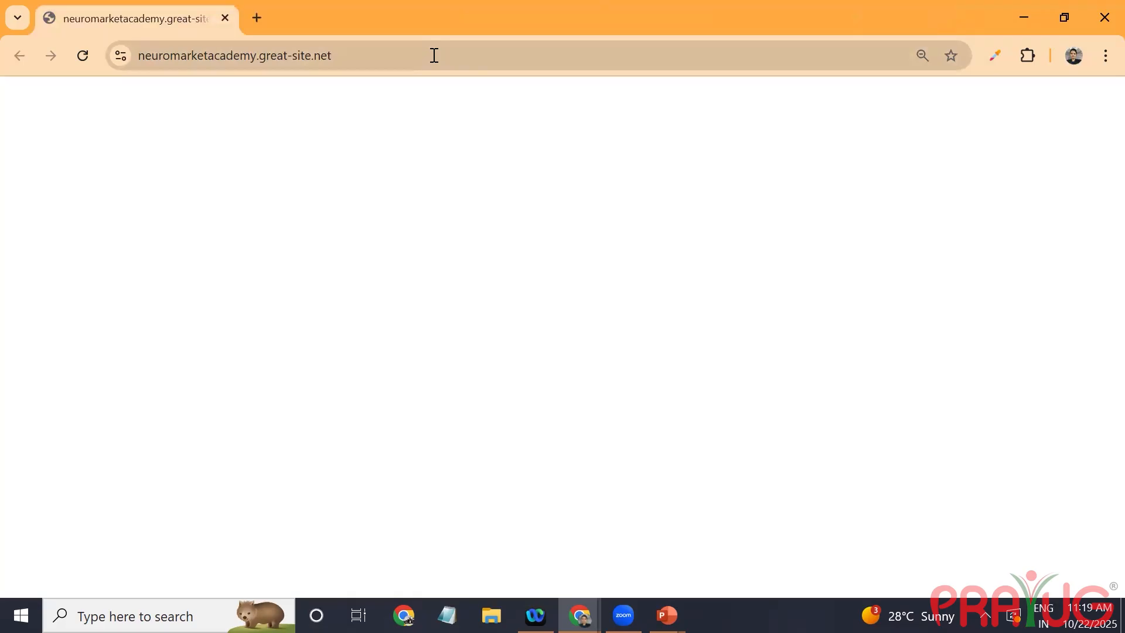
pyautogui.click(434, 55)
pyautogui.click(175, 174)
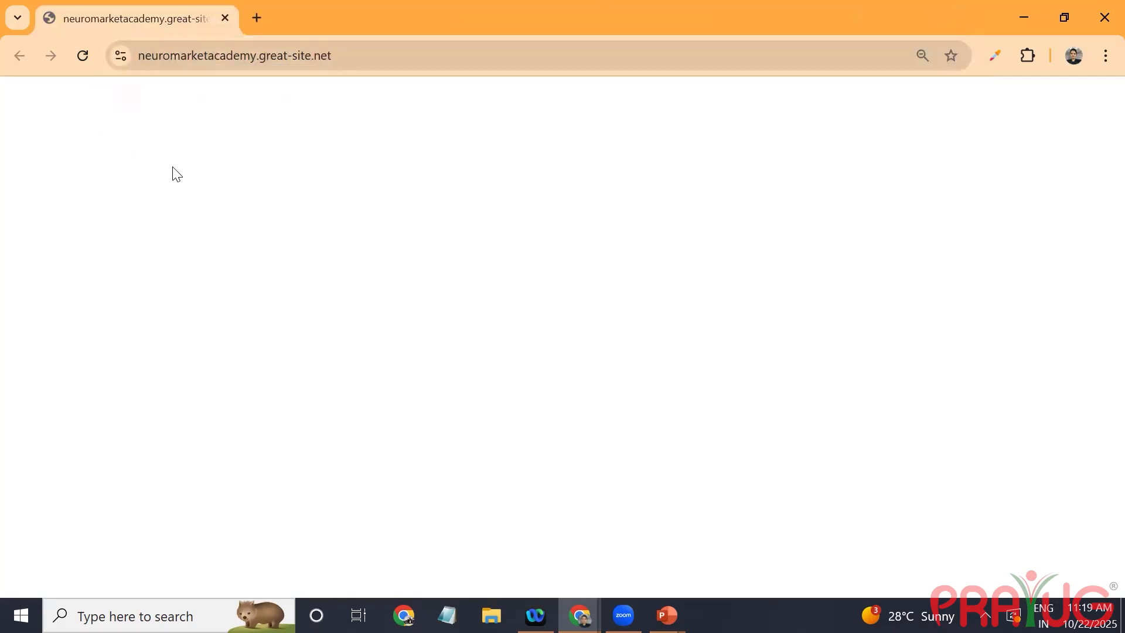
pyautogui.click(369, 45)
pyautogui.hotkey('ctrl', 'c')
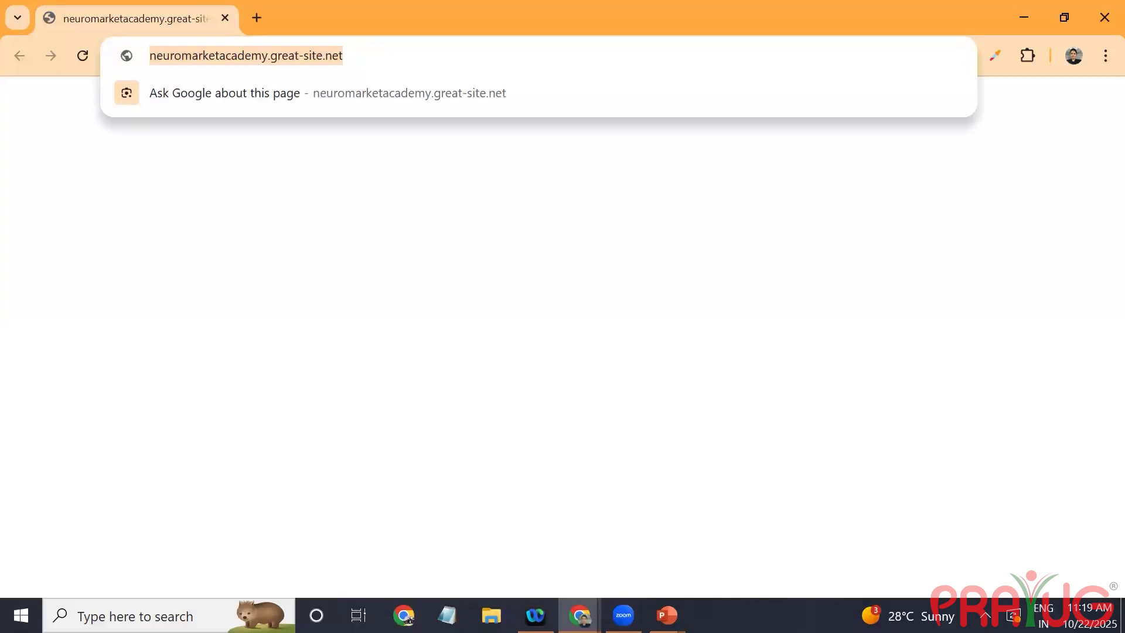
pyautogui.click(404, 615)
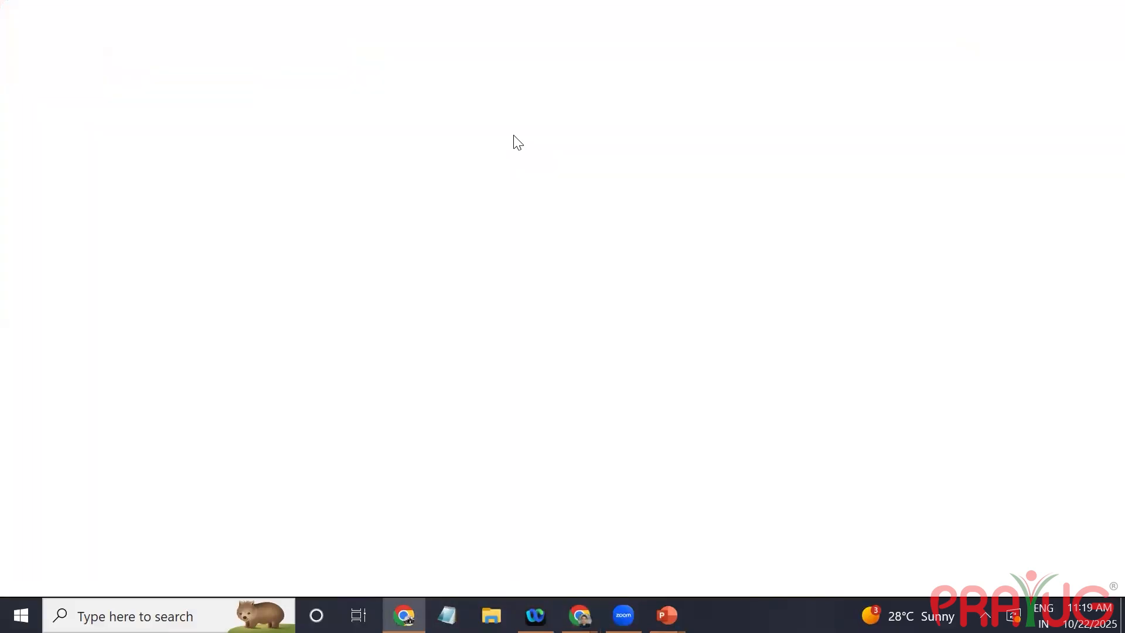
pyautogui.hotkey('ctrl', 'v')
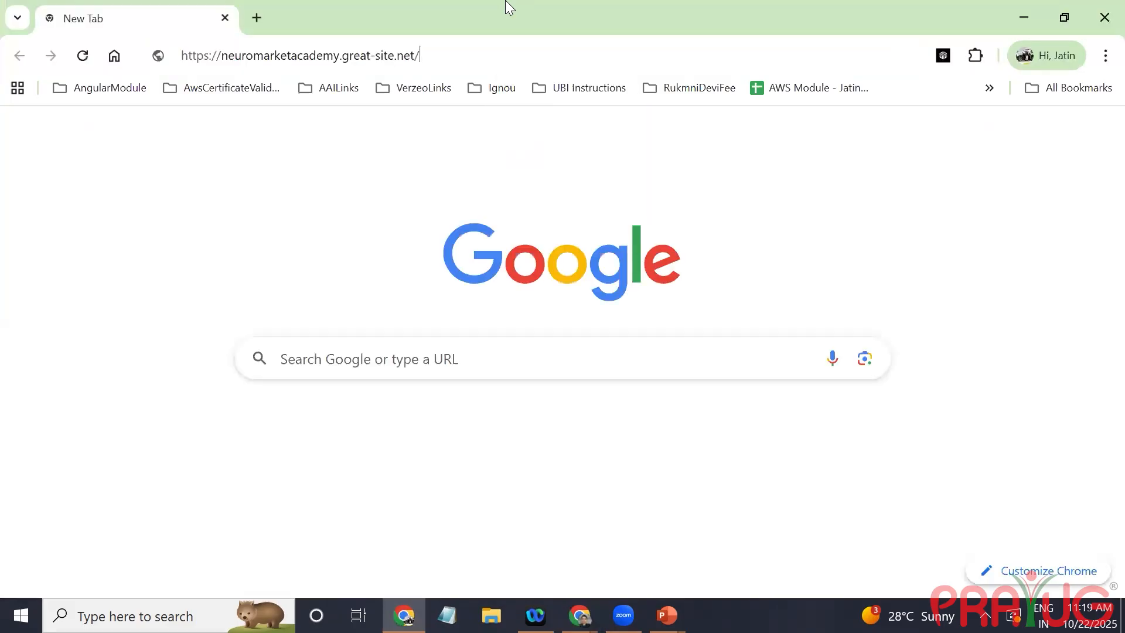
pyautogui.press('Return')
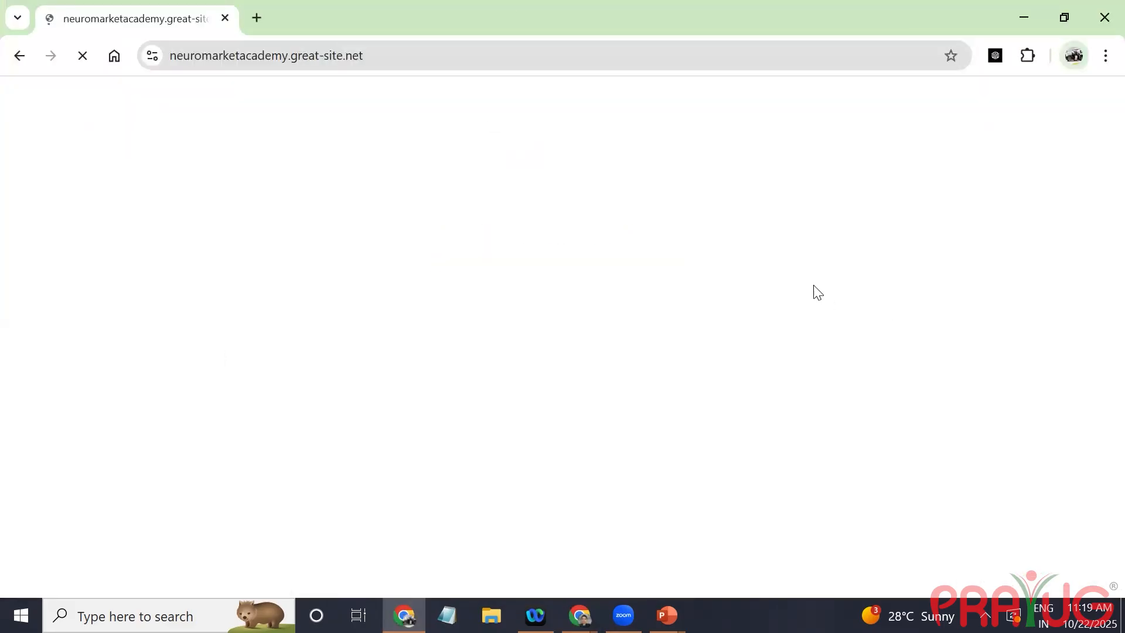
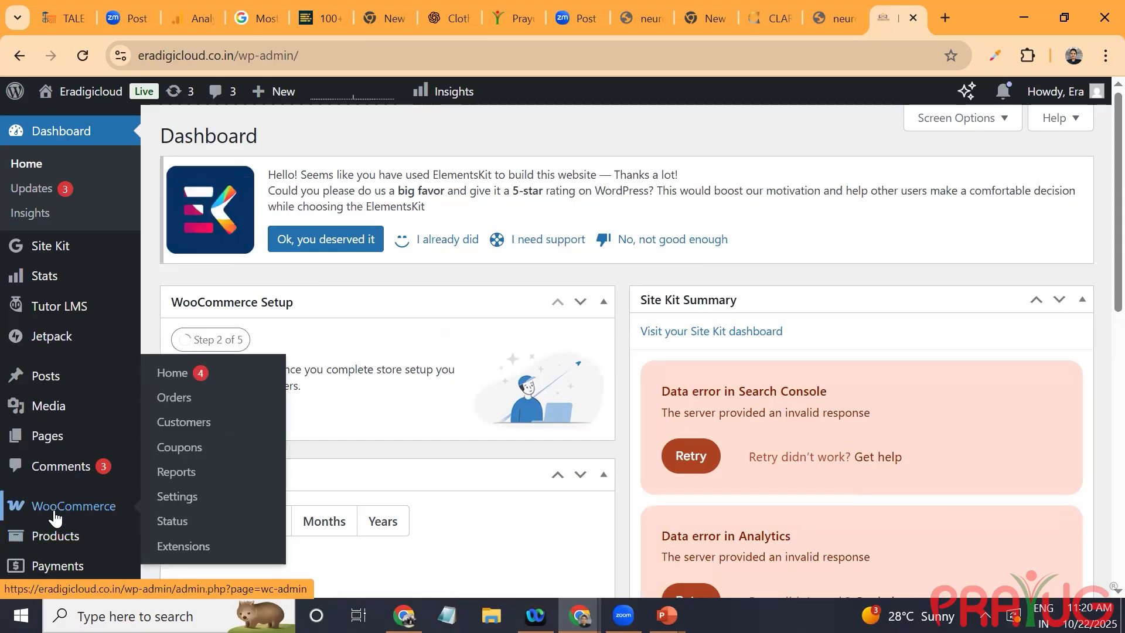
# Step: In the WooCommerce general settings, restrict the shipping locations to specific countries only and choose India
pyautogui.click(185, 490)
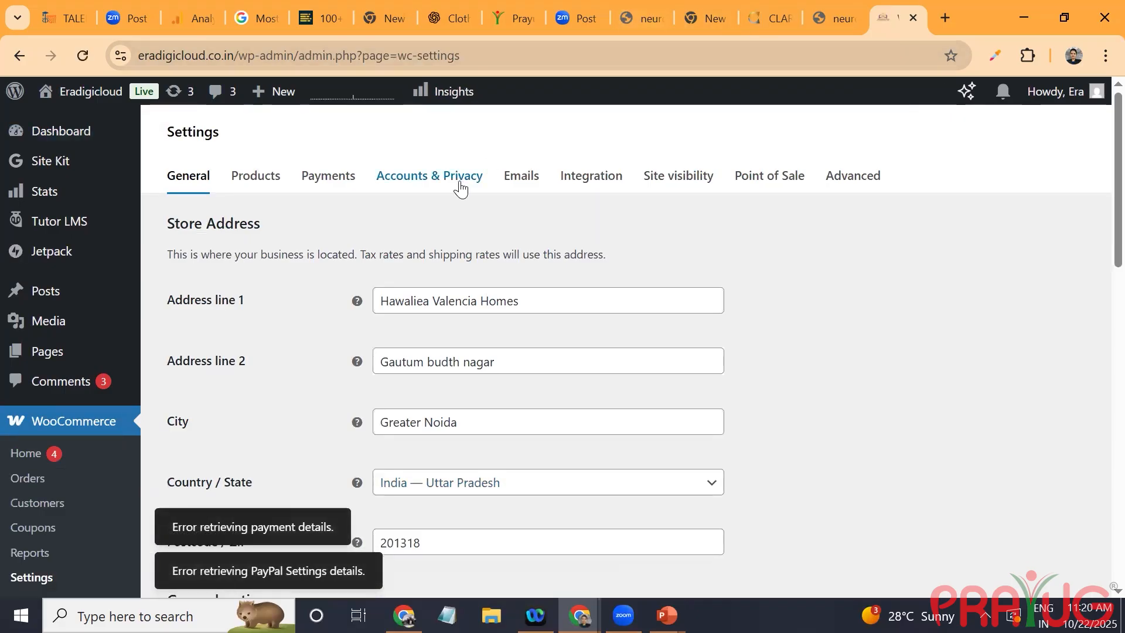
pyautogui.scroll(-4, 719, 402)
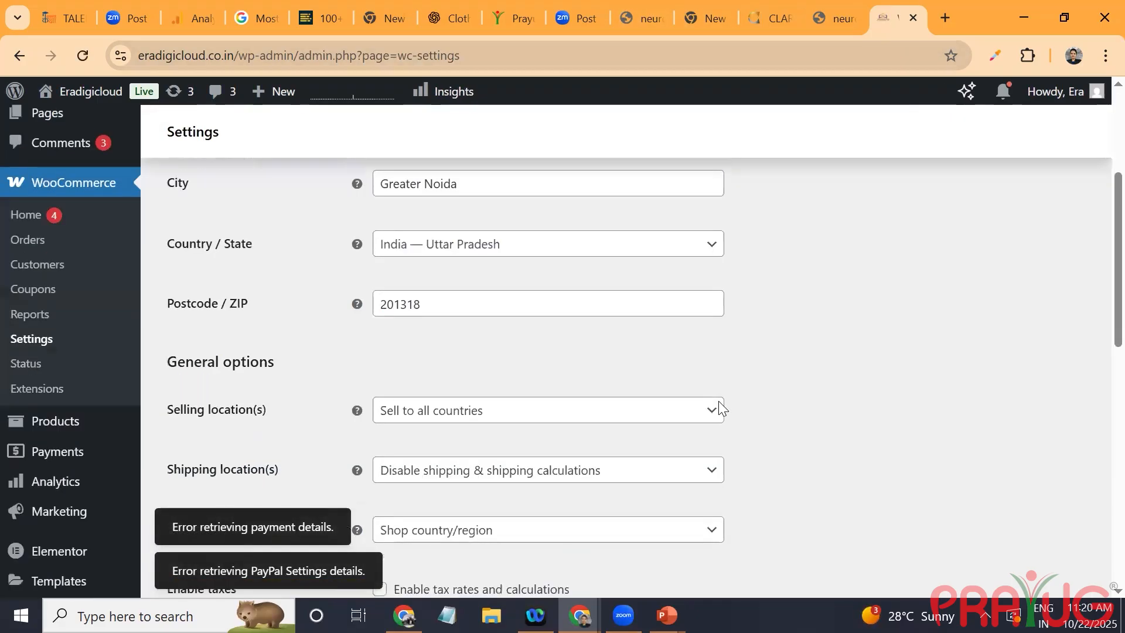
pyautogui.scroll(-3, 720, 405)
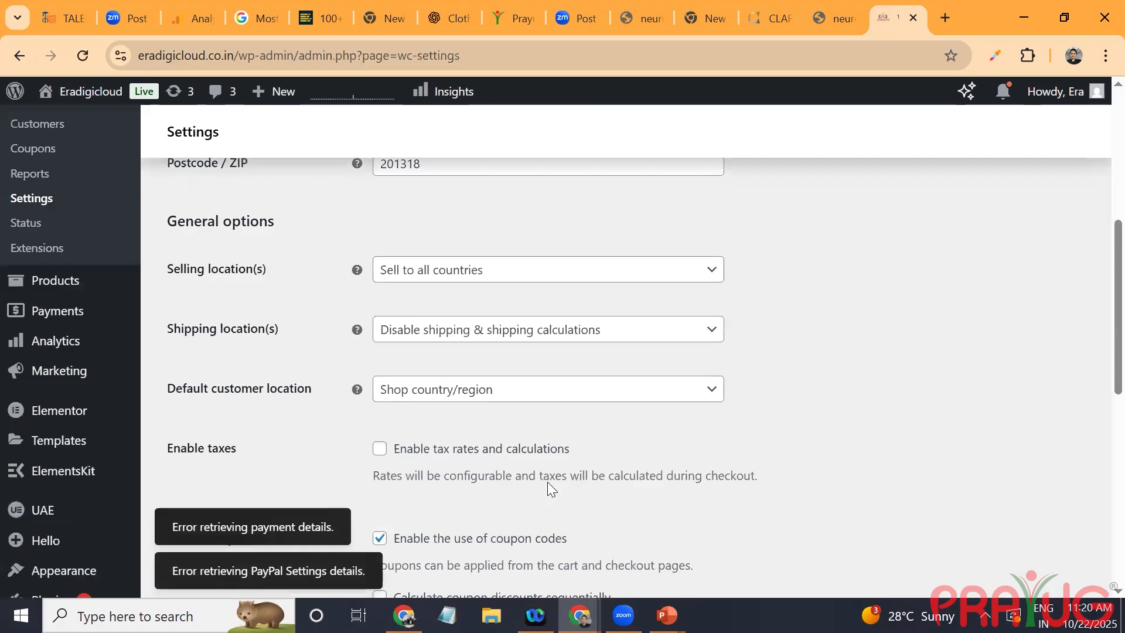
pyautogui.click(597, 338)
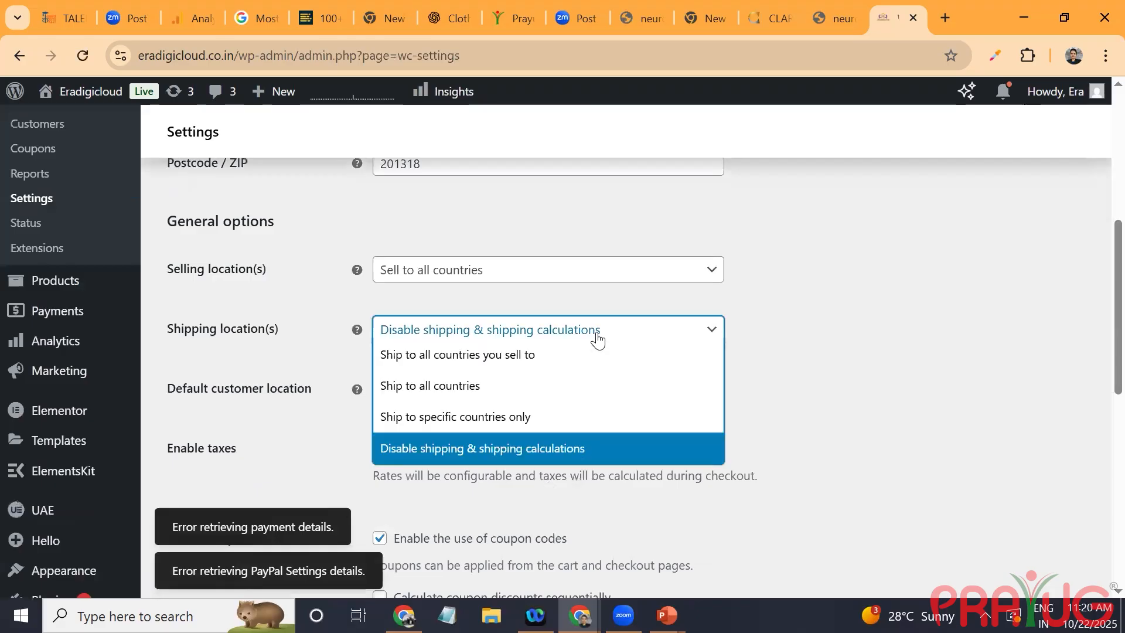
pyautogui.click(491, 432)
pyautogui.click(495, 394)
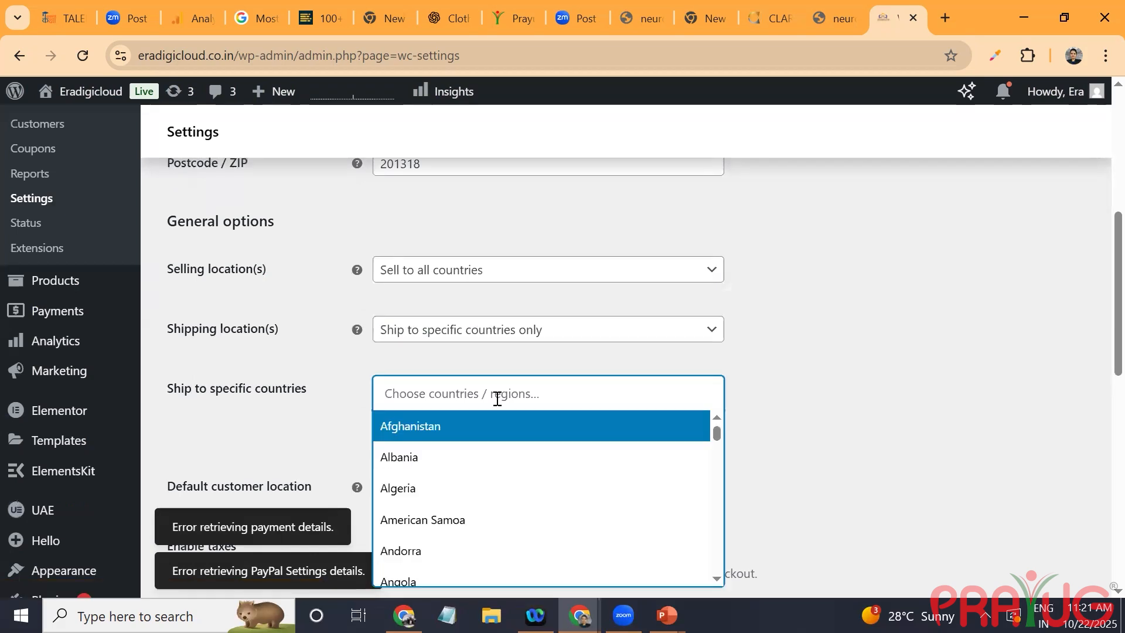
pyautogui.write('india')
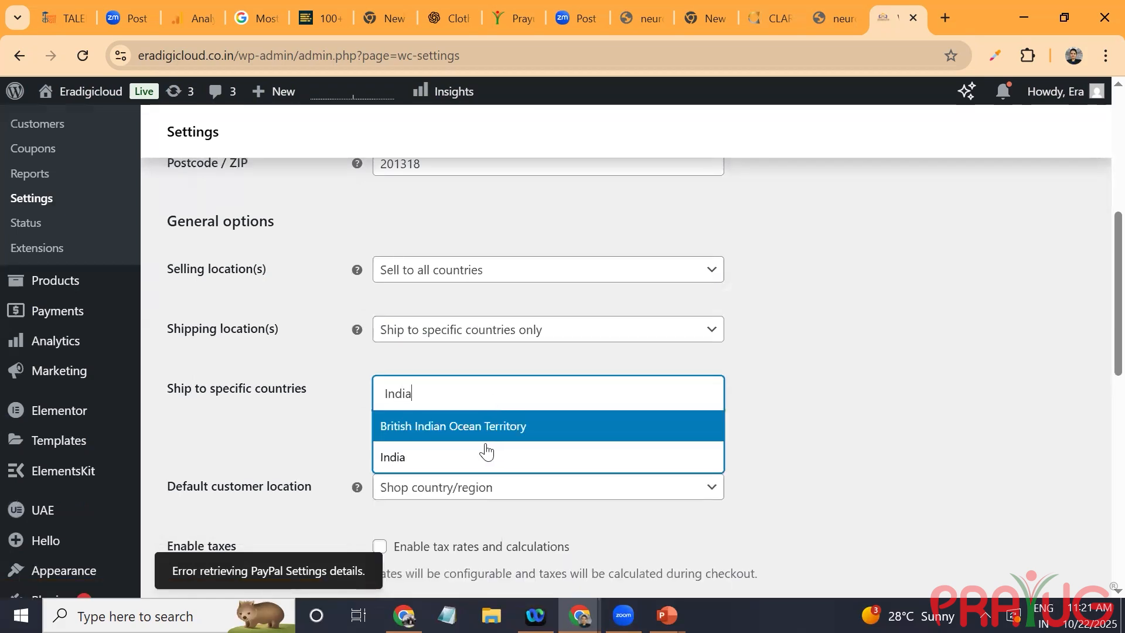
pyautogui.click(485, 454)
pyautogui.scroll(-3, 485, 444)
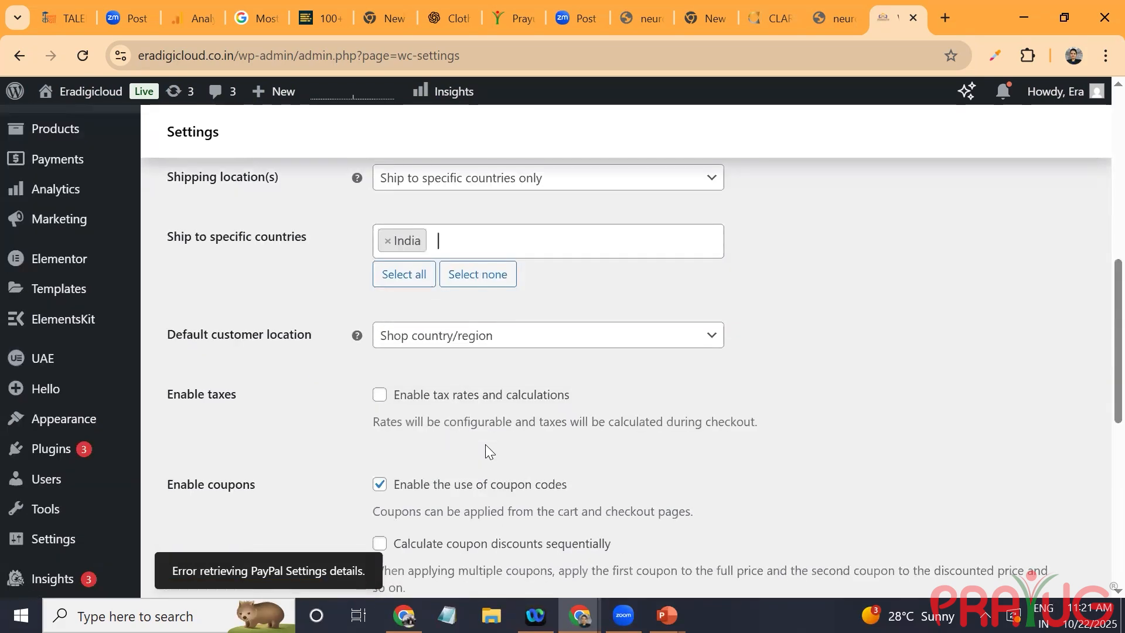
# Step: Enable tax rates and calculations for the store and save the general settings
pyautogui.click(379, 394)
pyautogui.scroll(-1, 485, 444)
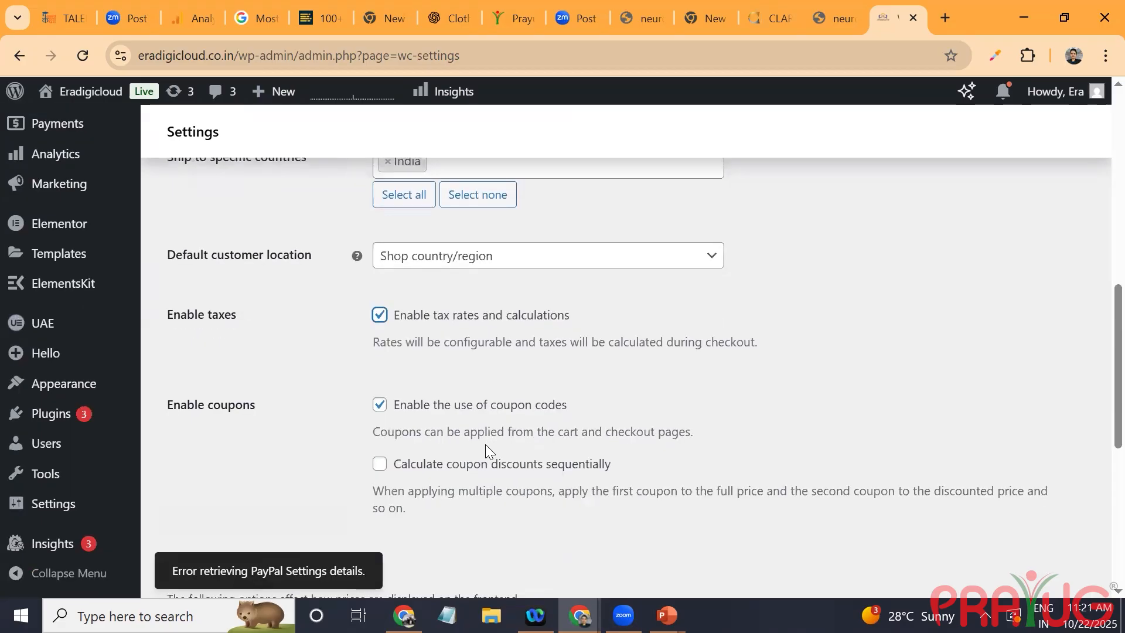
pyautogui.scroll(1, 485, 444)
pyautogui.scroll(2, 485, 444)
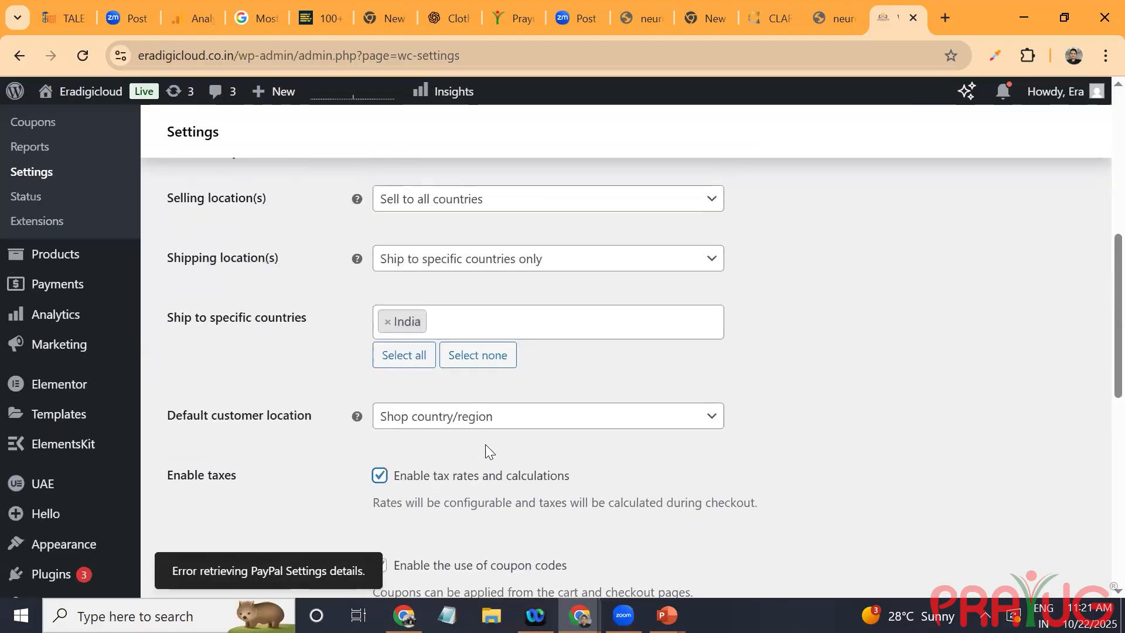
pyautogui.scroll(-2, 485, 444)
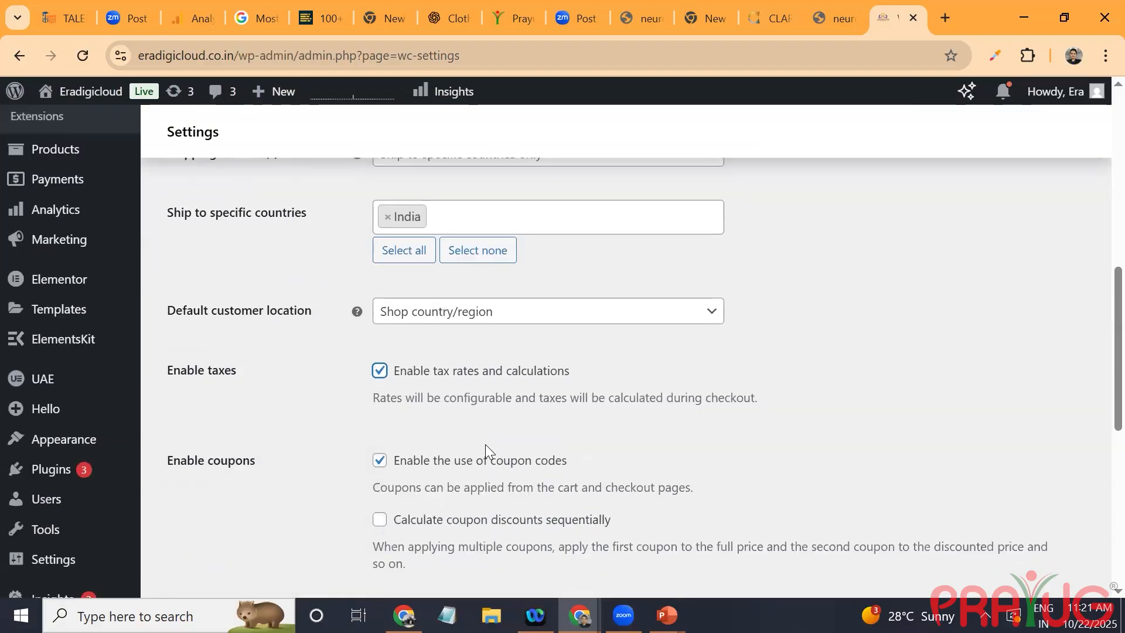
pyautogui.scroll(-4, 485, 444)
pyautogui.scroll(-5, 485, 444)
pyautogui.press('Return')
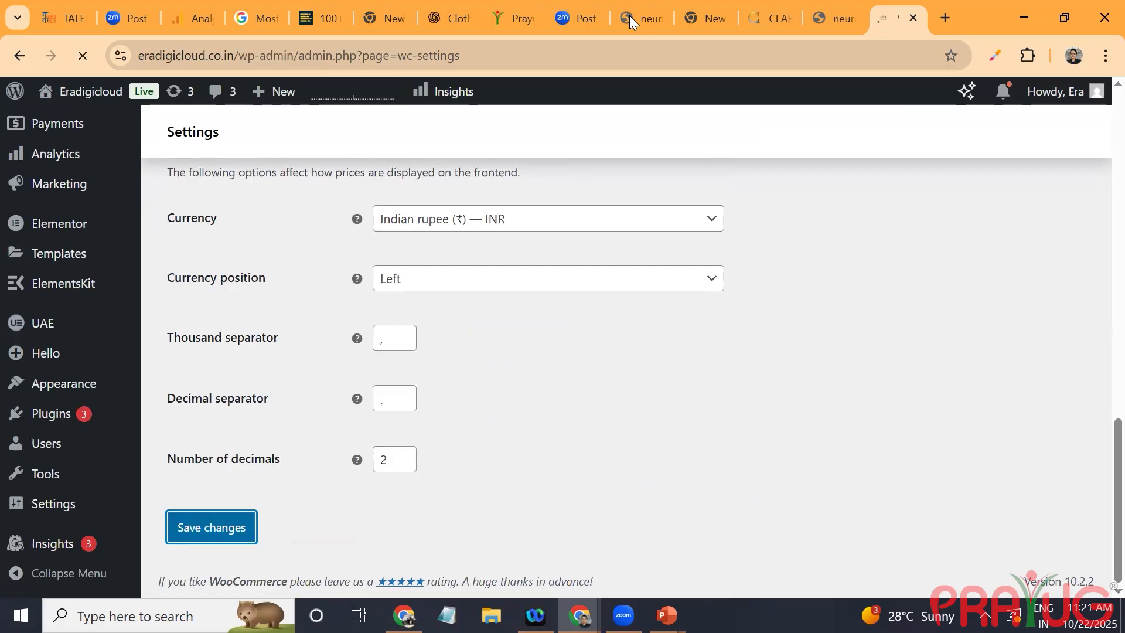
pyautogui.click(833, 17)
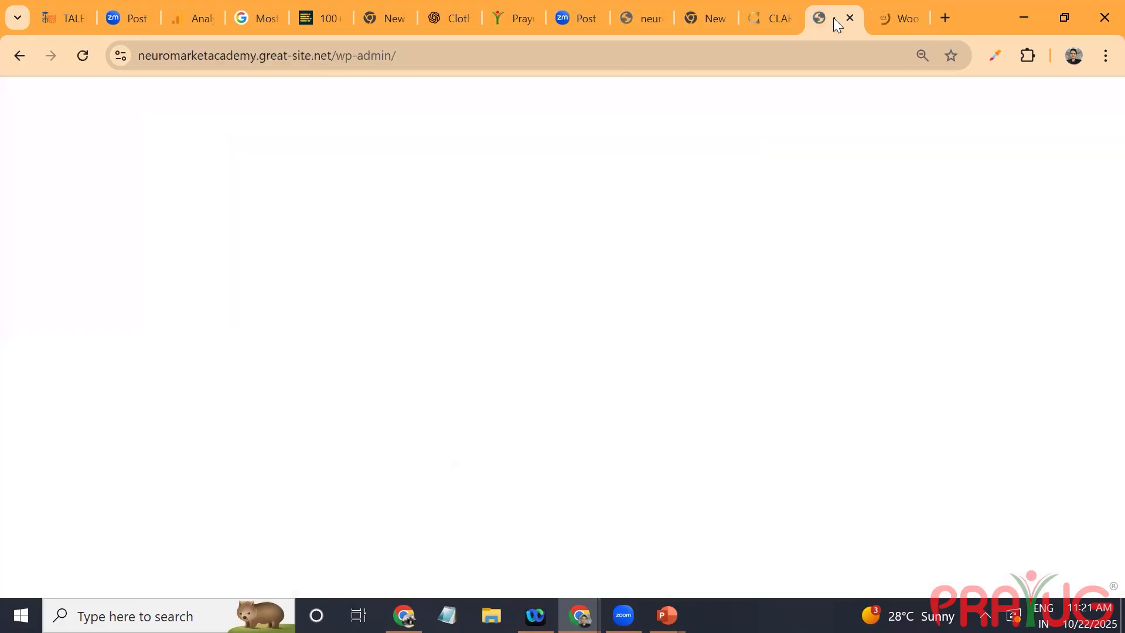
pyautogui.click(874, 5)
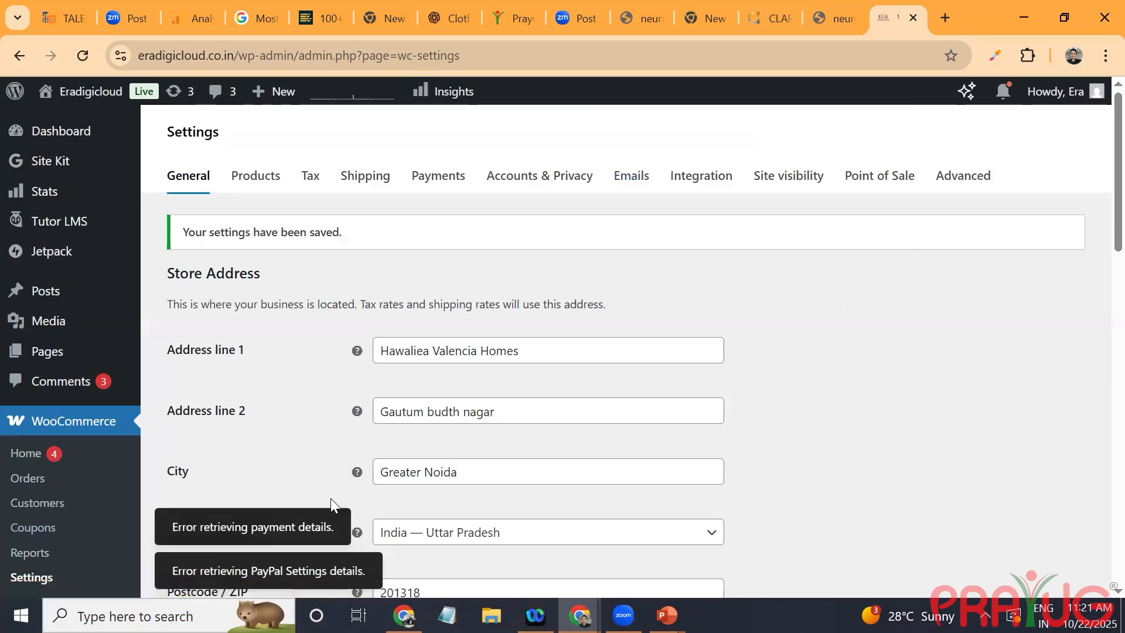
# Step: Delete the existing India zone from the store's shipping zones and confirm the deletion
pyautogui.click(365, 175)
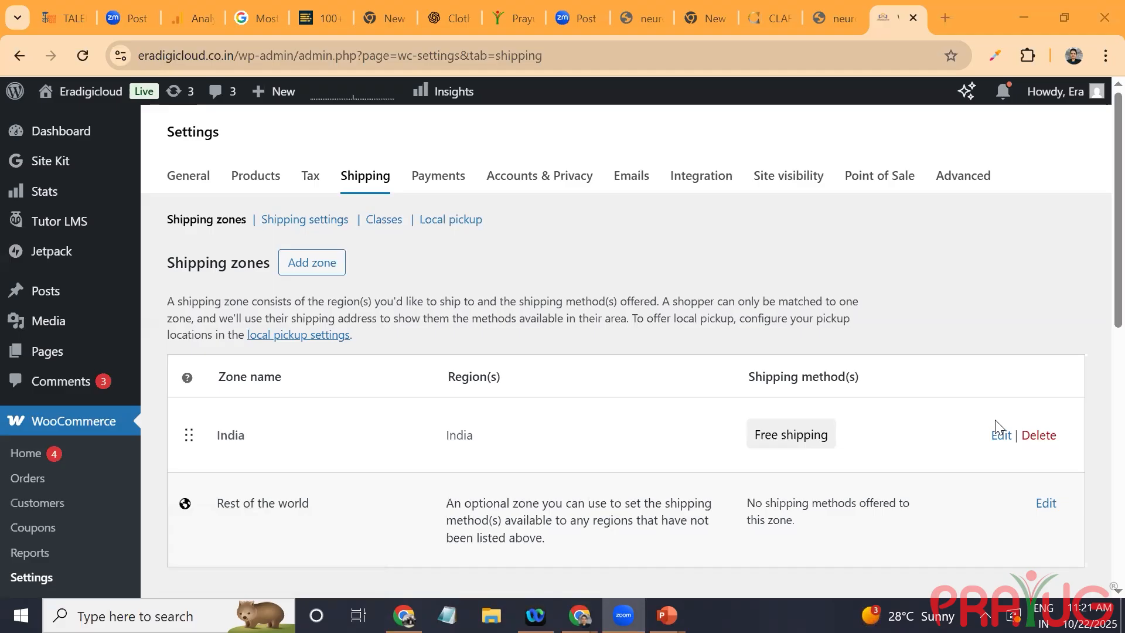
pyautogui.click(1037, 441)
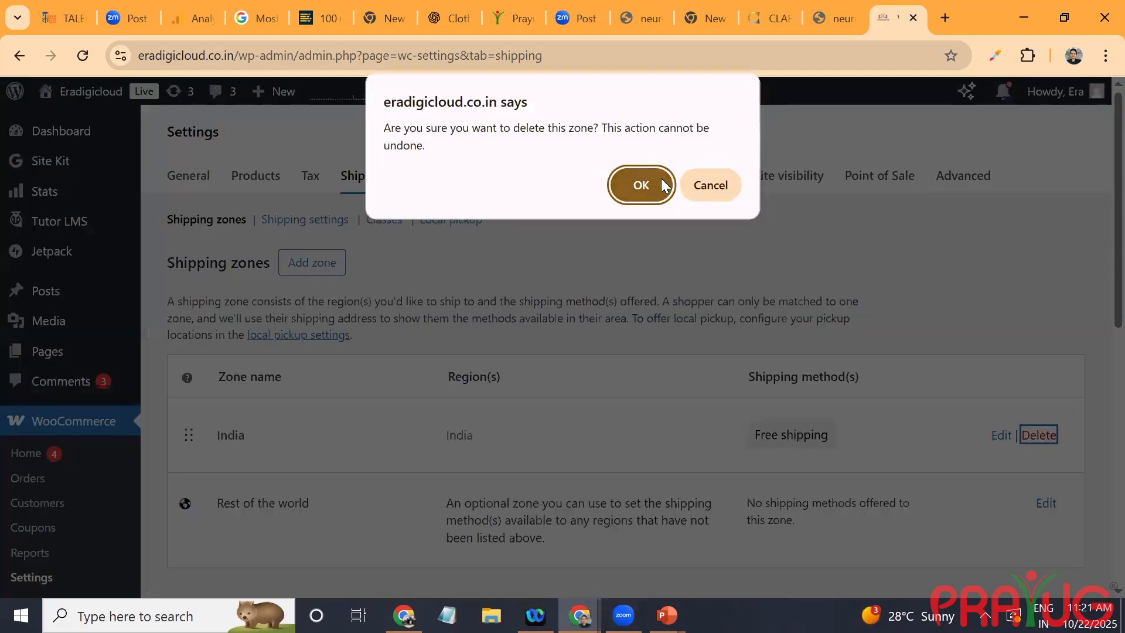
pyautogui.click(660, 178)
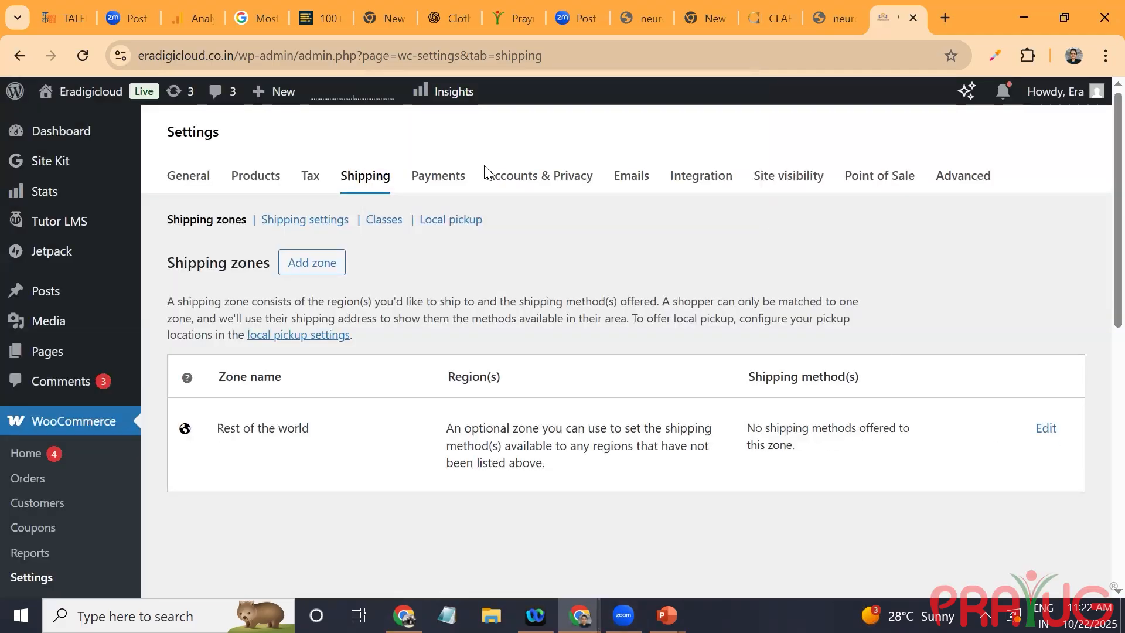
# Step: Add a new shipping zone and name it Domestic
pyautogui.click(320, 263)
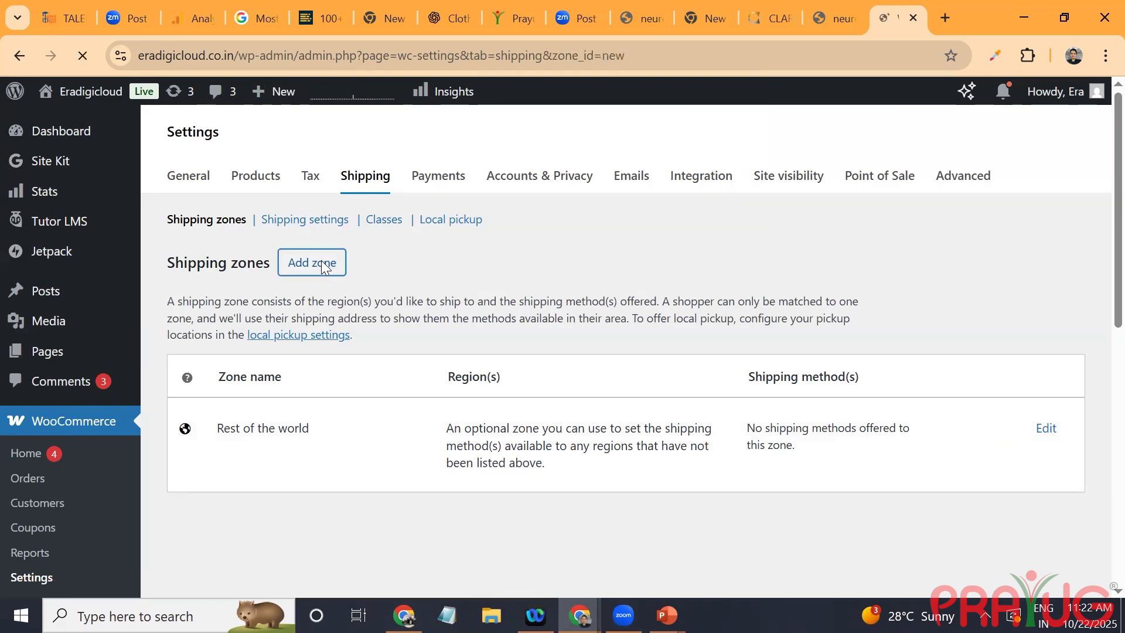
pyautogui.click(444, 310)
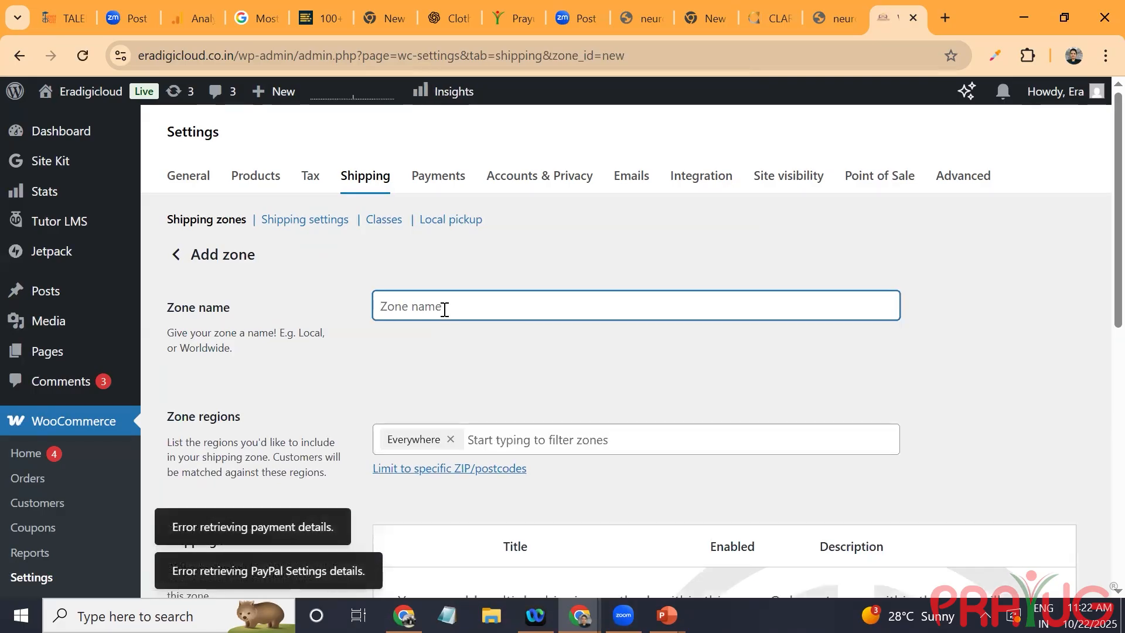
pyautogui.write('North')
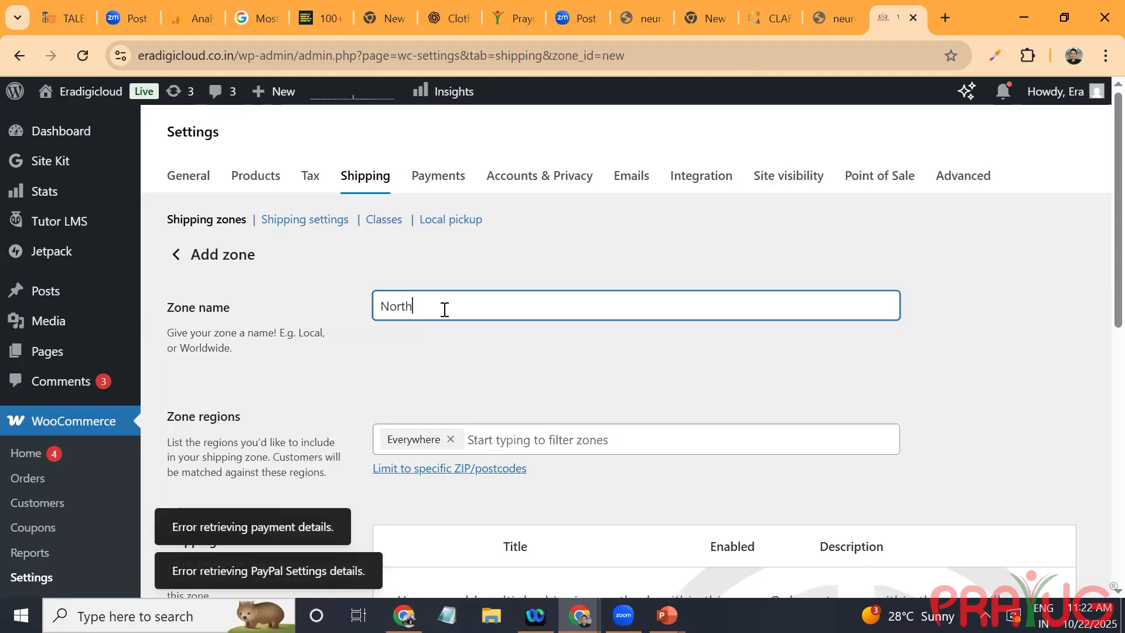
pyautogui.press('BackSpace')
pyautogui.press('BackSpace')
pyautogui.press('BackSpace')
pyautogui.press('BackSpace')
pyautogui.press('BackSpace')
pyautogui.write('Domestic')
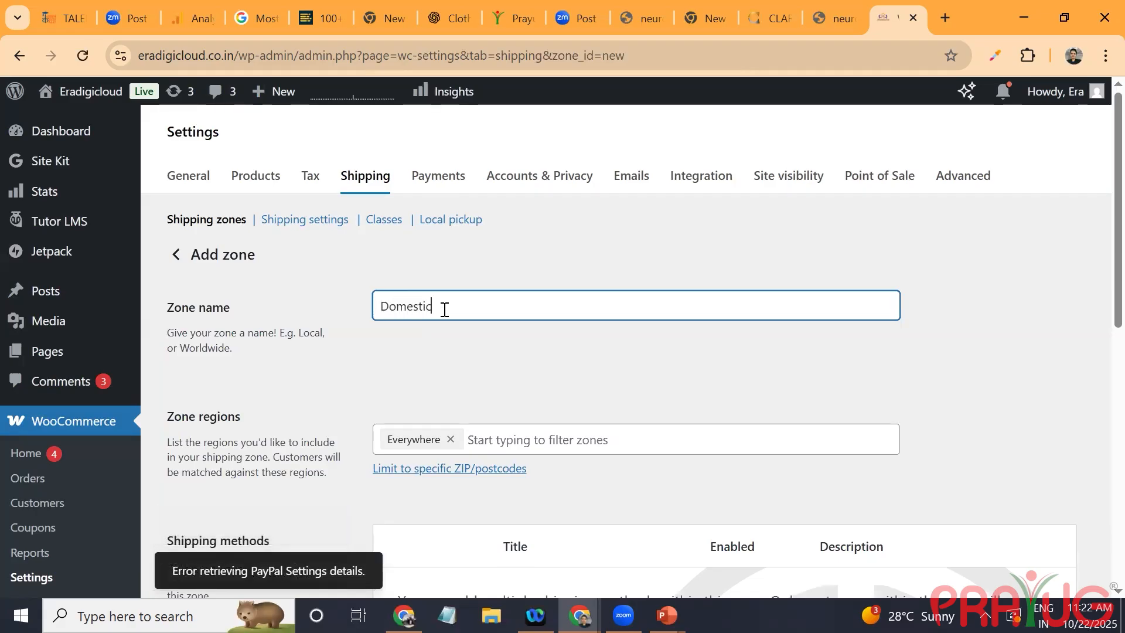
# Step: Try to limit the Domestic zone's regions to Delhi, India by selecting it and toggling Everywhere
pyautogui.click(456, 440)
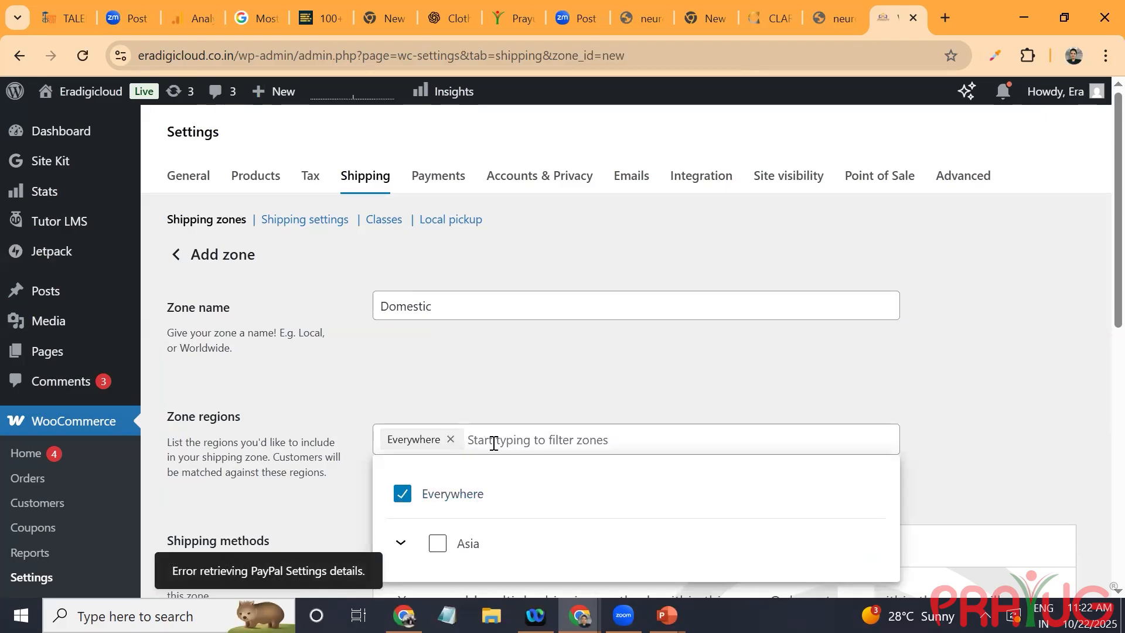
pyautogui.write('delhi')
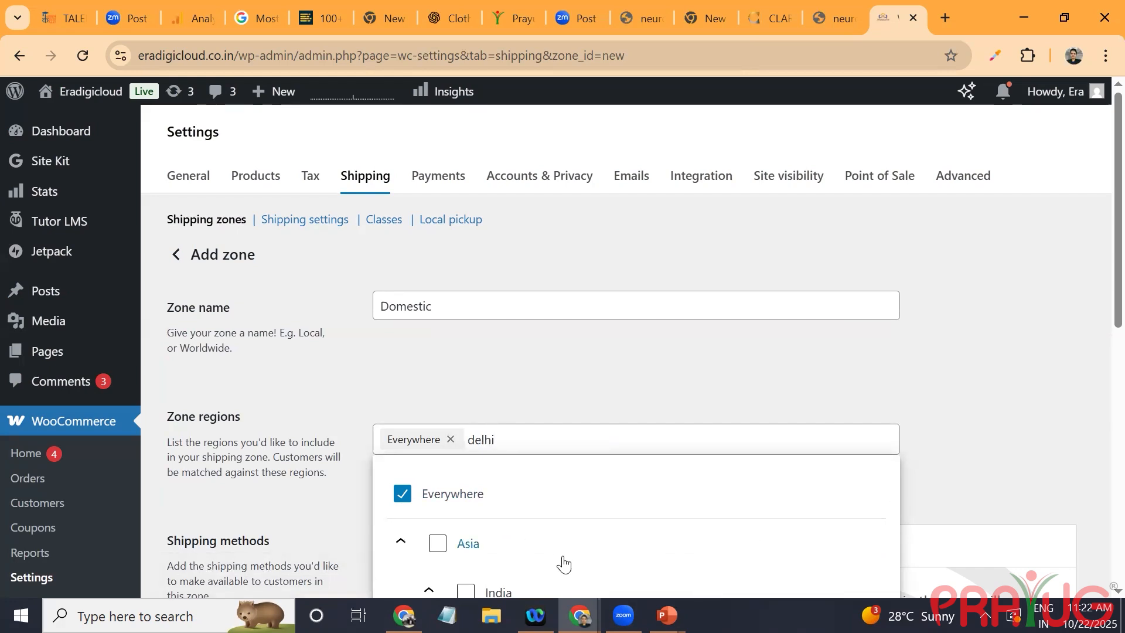
pyautogui.scroll(-5, 568, 562)
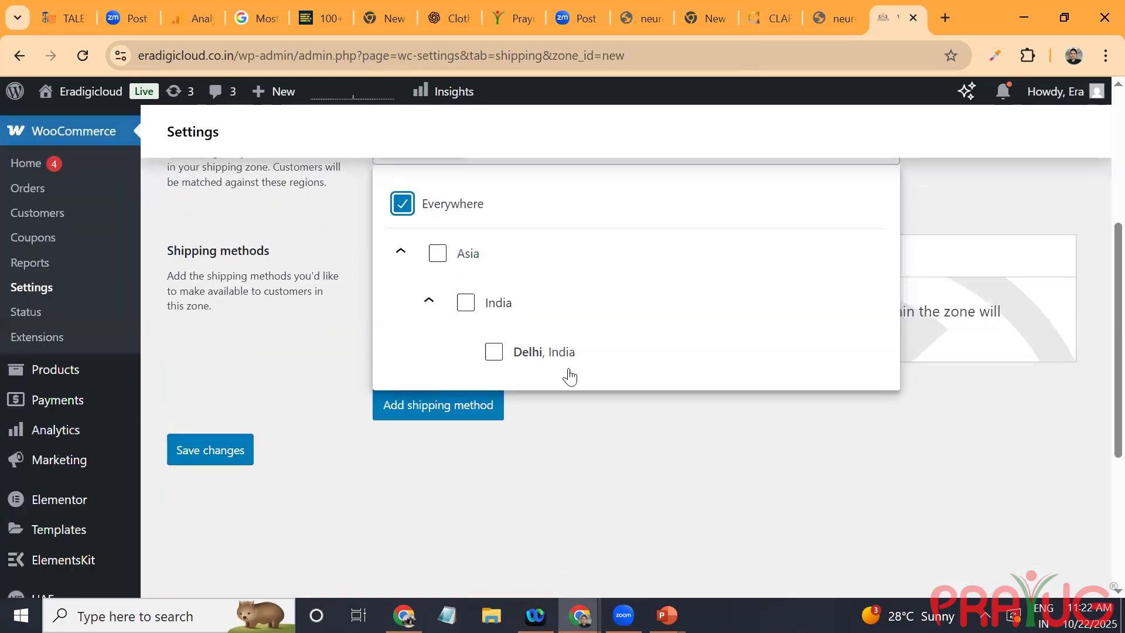
pyautogui.click(494, 351)
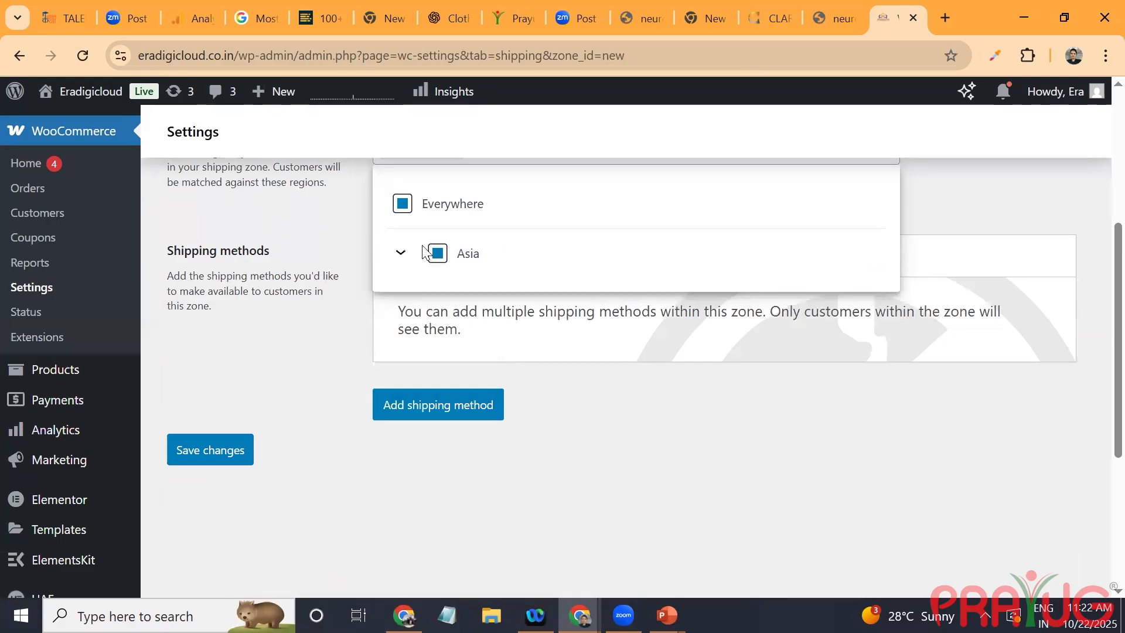
pyautogui.click(402, 204)
pyautogui.press('Tab')
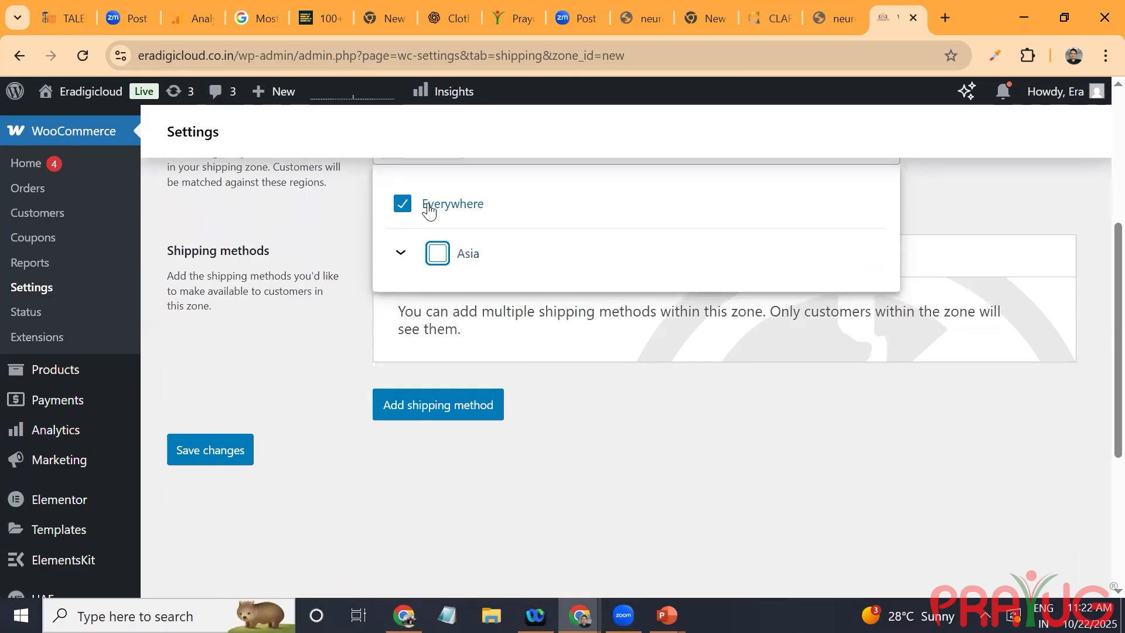
pyautogui.scroll(4, 519, 507)
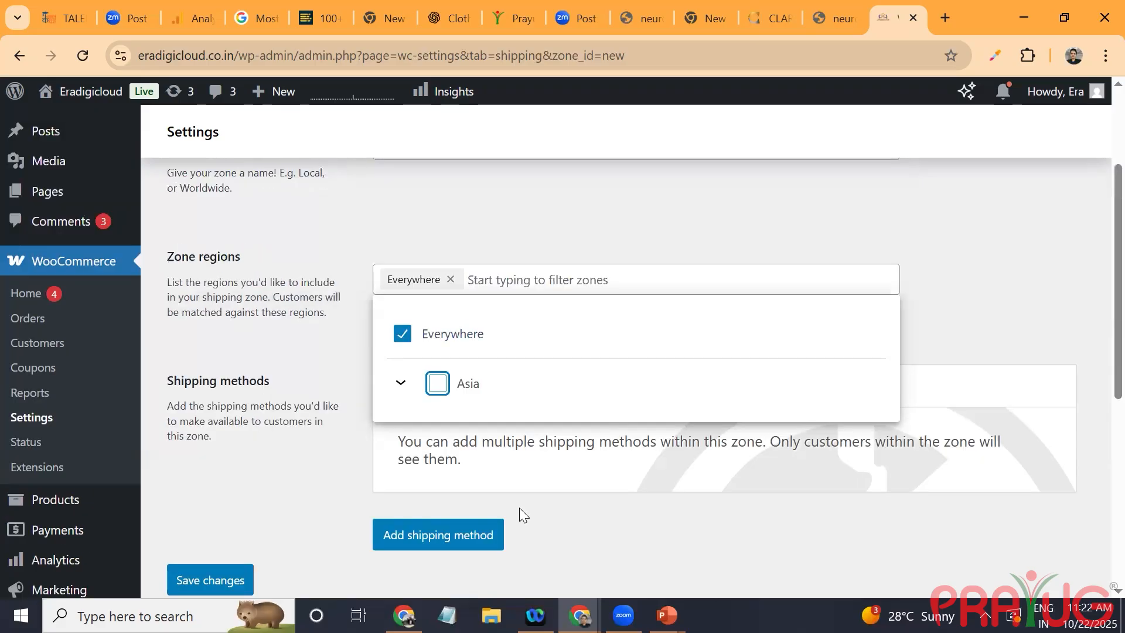
# Step: Try to add Delhi and Mumbai as regions of the Domestic zone
pyautogui.write('delhi')
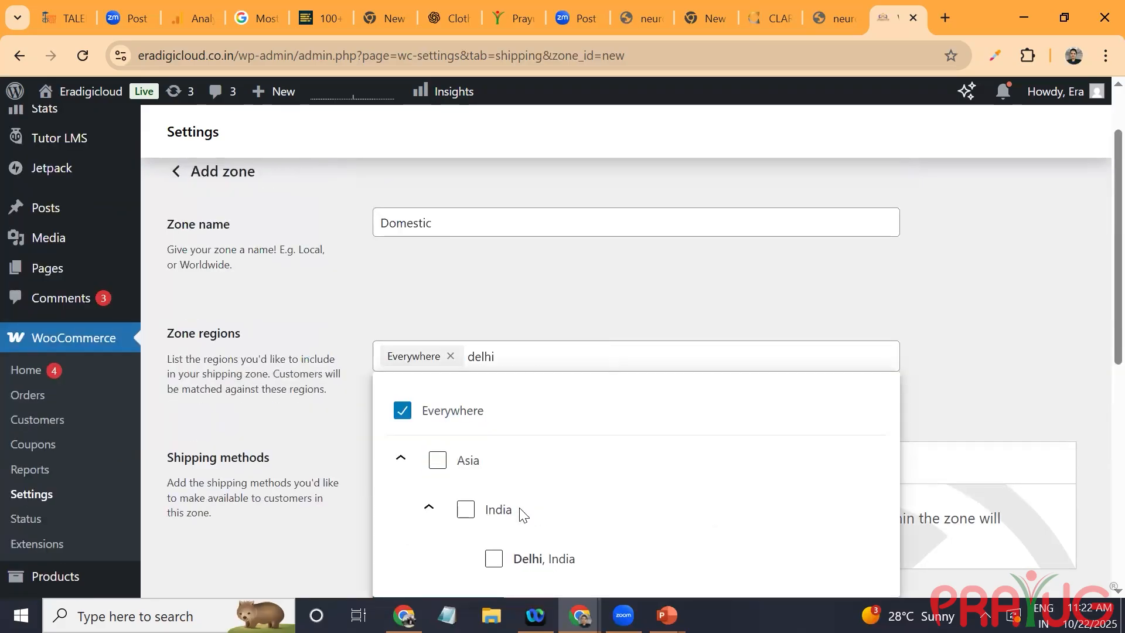
pyautogui.press('Return')
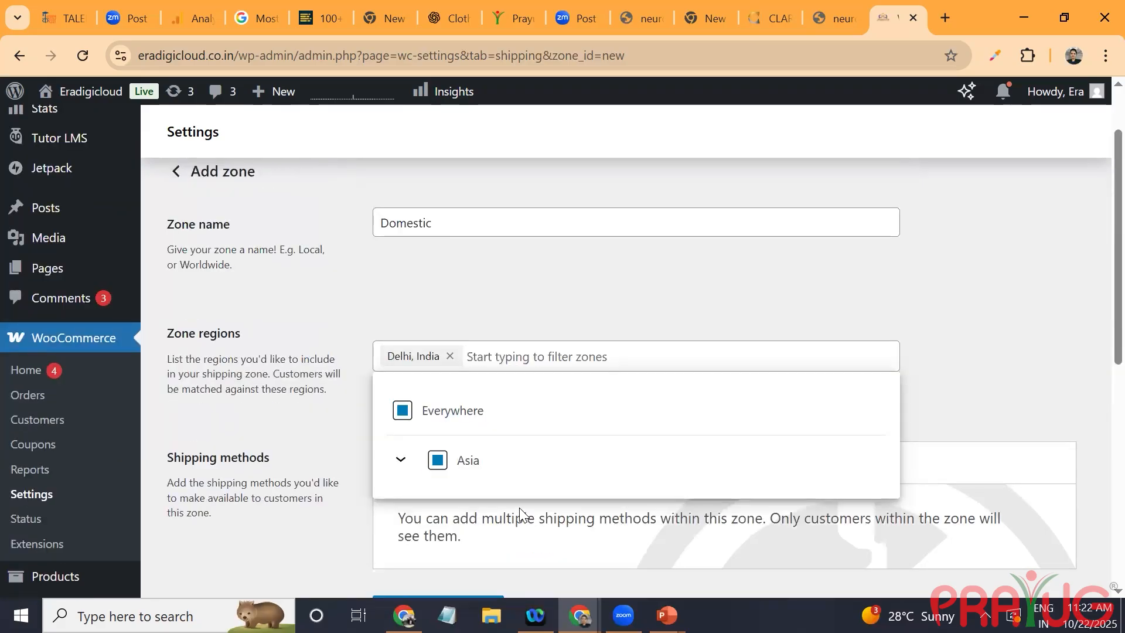
pyautogui.write('mumba')
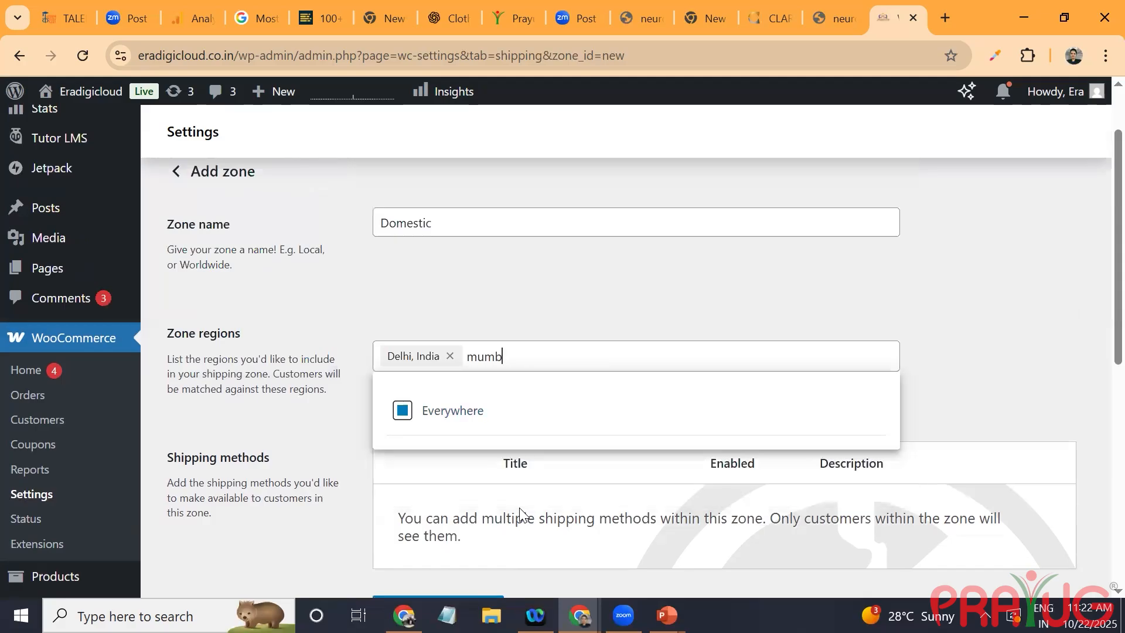
pyautogui.press('Return')
# Step: Set the Domestic zone's regions to the Indian states Delhi, Haryana, Punjab and Himachal Pradesh
pyautogui.write('delhgi')
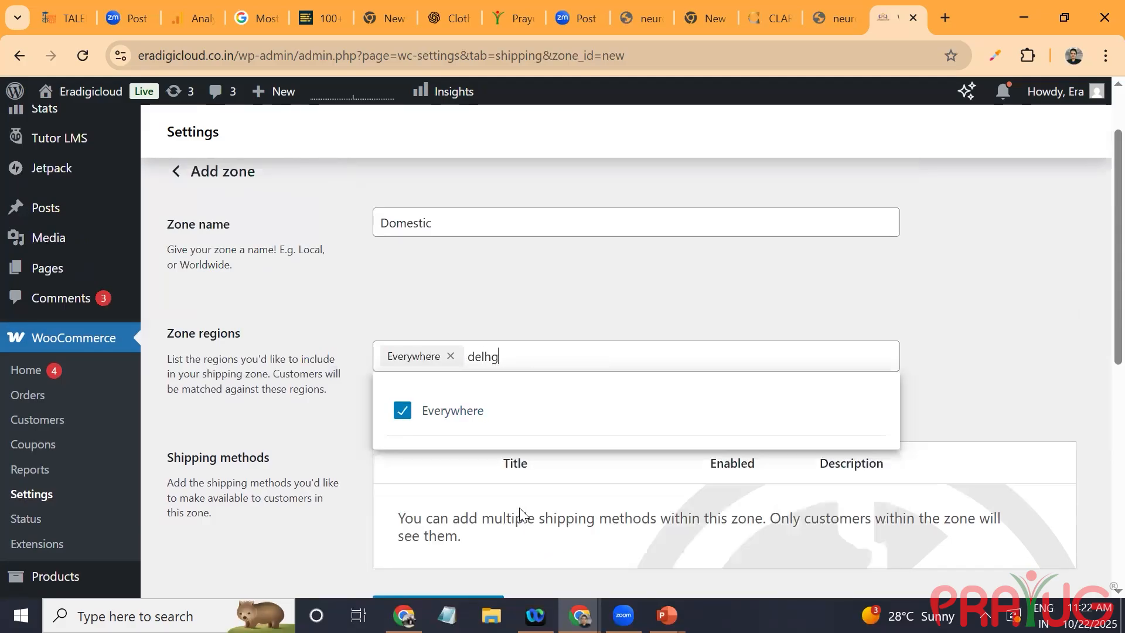
pyautogui.press('BackSpace')
pyautogui.write('i')
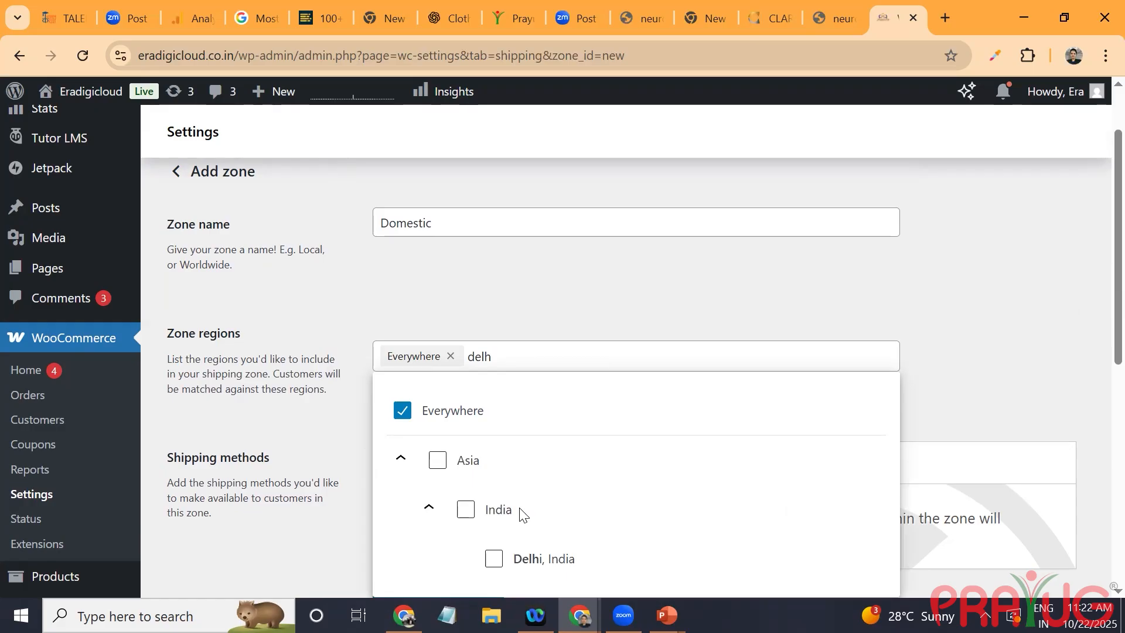
pyautogui.press('Return')
pyautogui.write('harya')
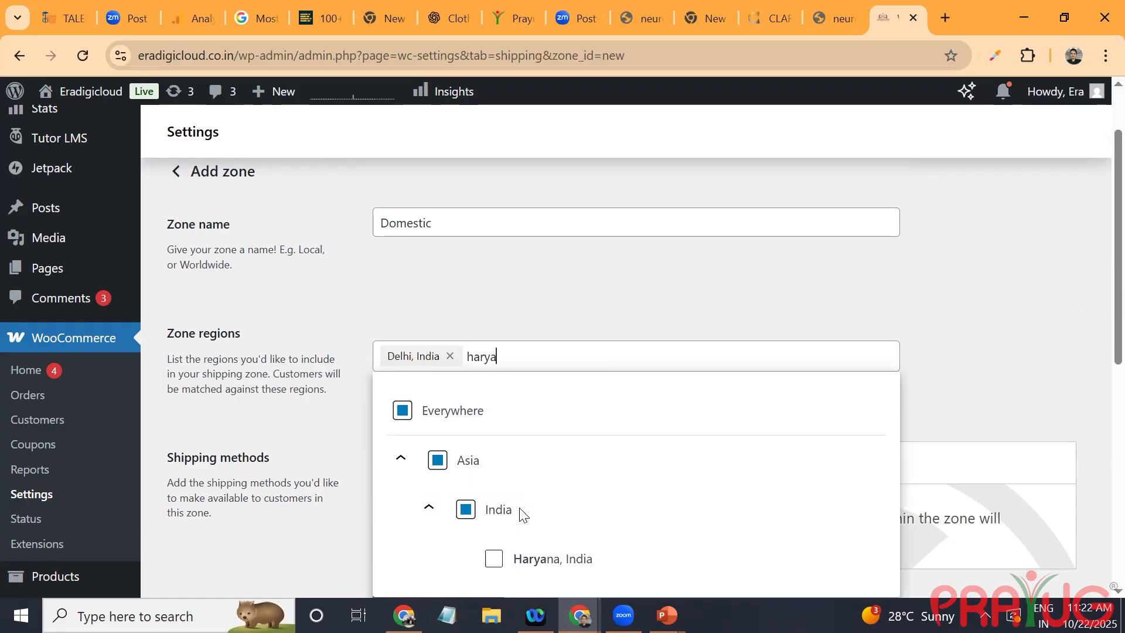
pyautogui.press('Return')
pyautogui.write('punja')
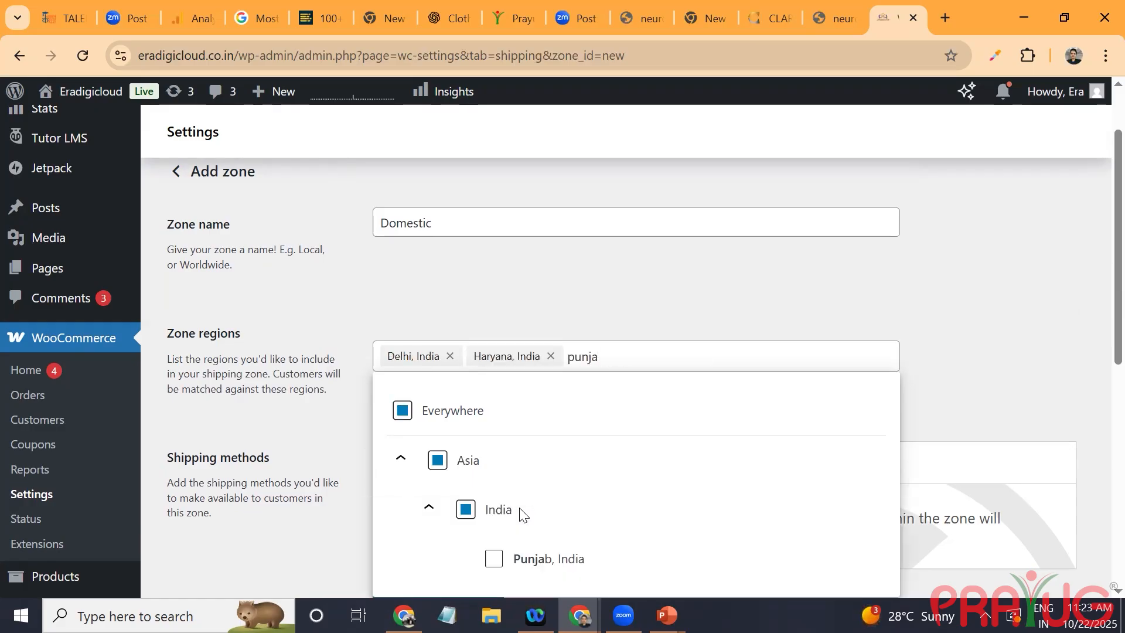
pyautogui.press('Return')
pyautogui.write('himach')
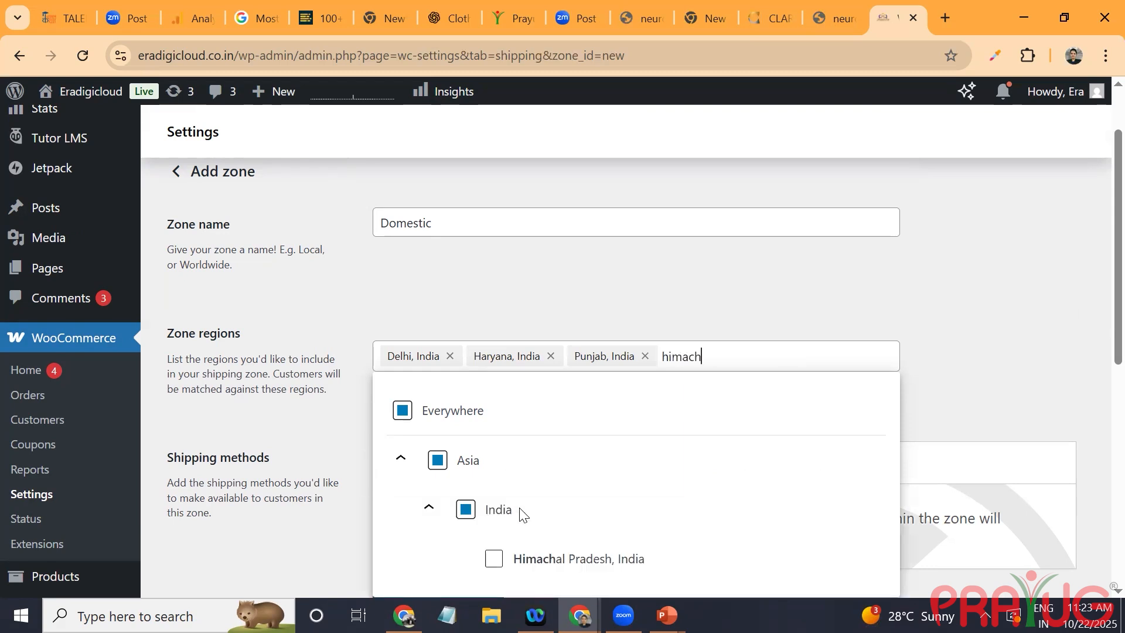
pyautogui.press('Return')
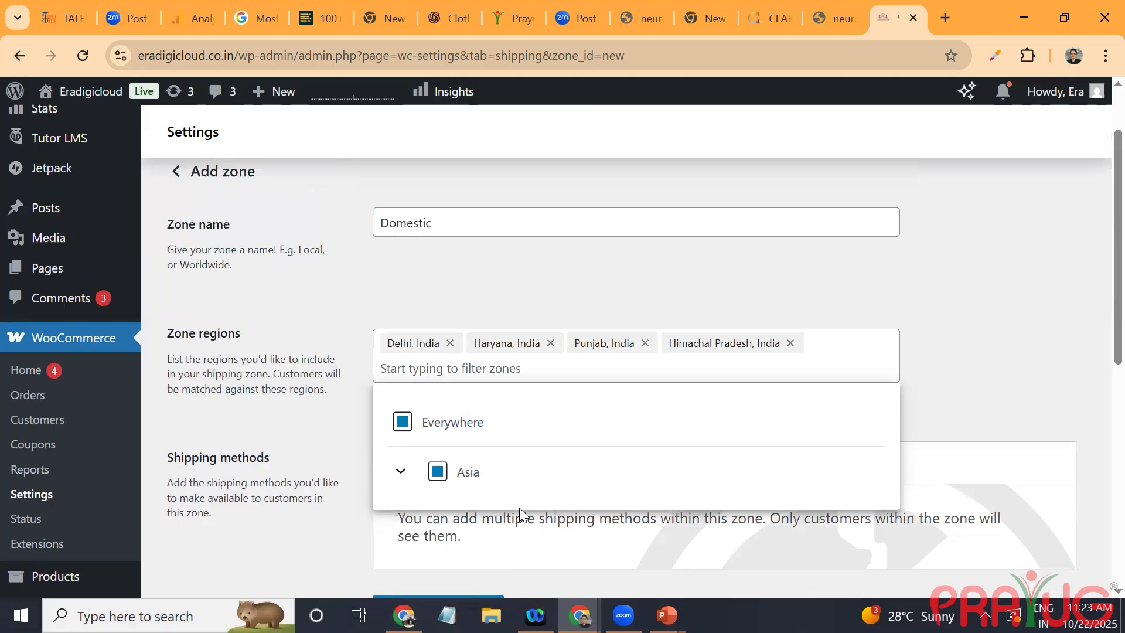
# Step: Add the Indian states Uttarakhand and Uttar Pradesh to the Domestic zone's regions
pyautogui.write('utt')
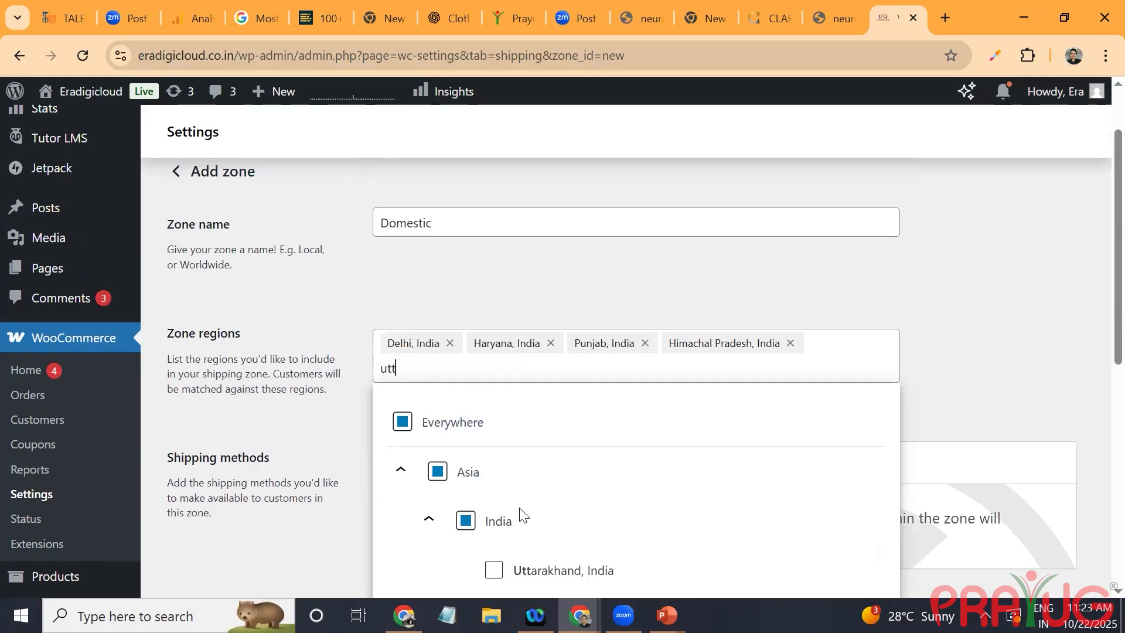
pyautogui.press('Return')
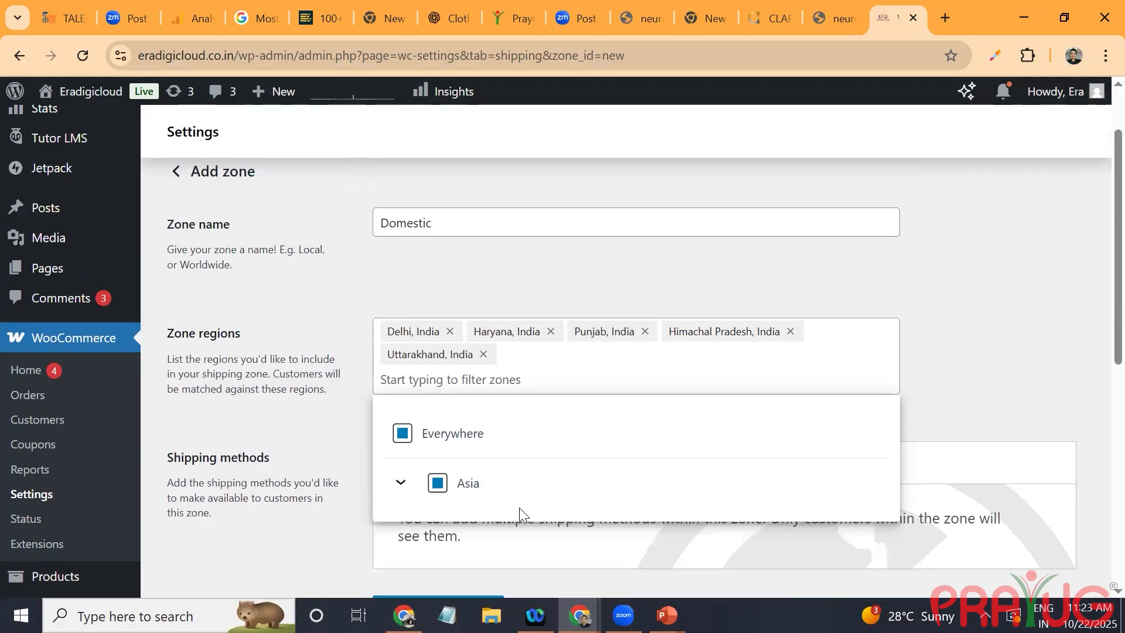
pyautogui.write('yutt')
pyautogui.press('BackSpace')
pyautogui.press('BackSpace')
pyautogui.press('BackSpace')
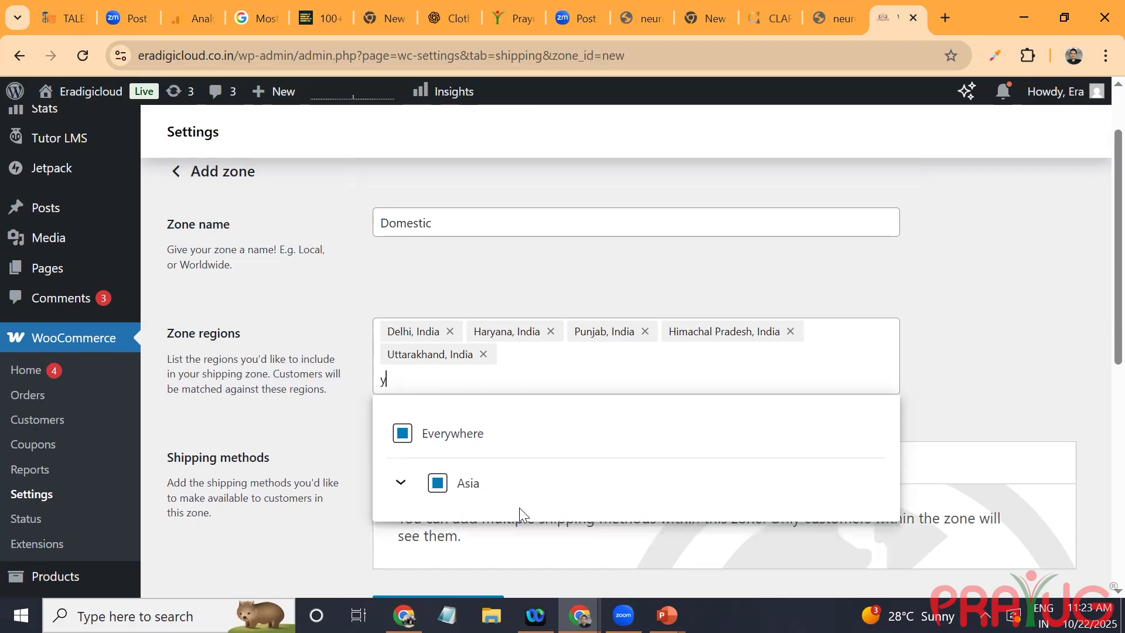
pyautogui.write('utta')
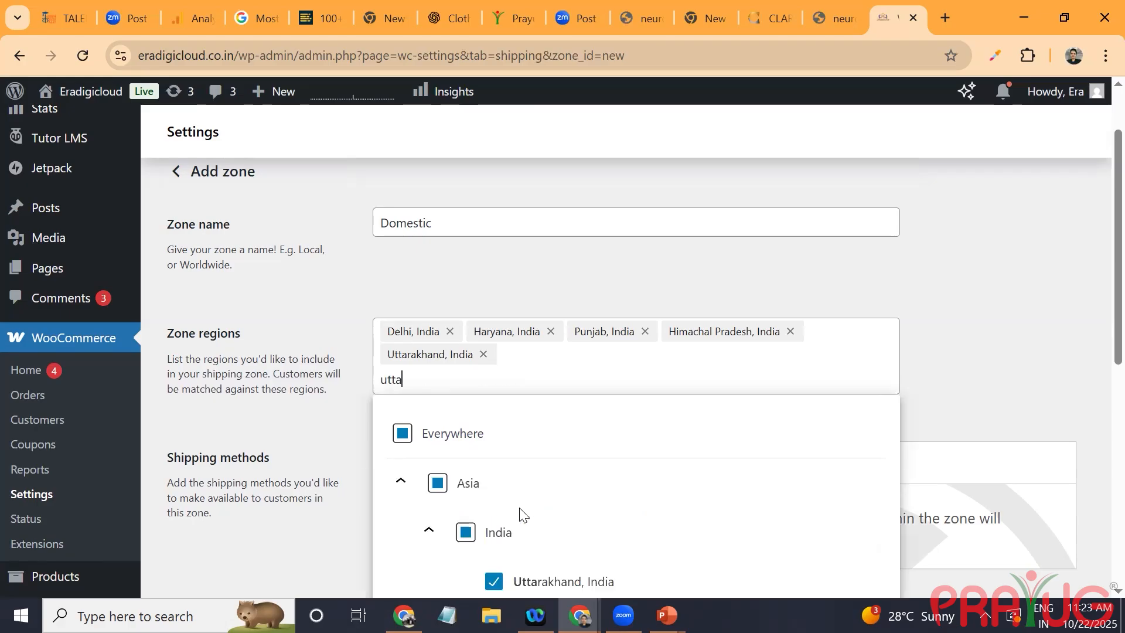
pyautogui.scroll(-2, 524, 514)
pyautogui.click(519, 510)
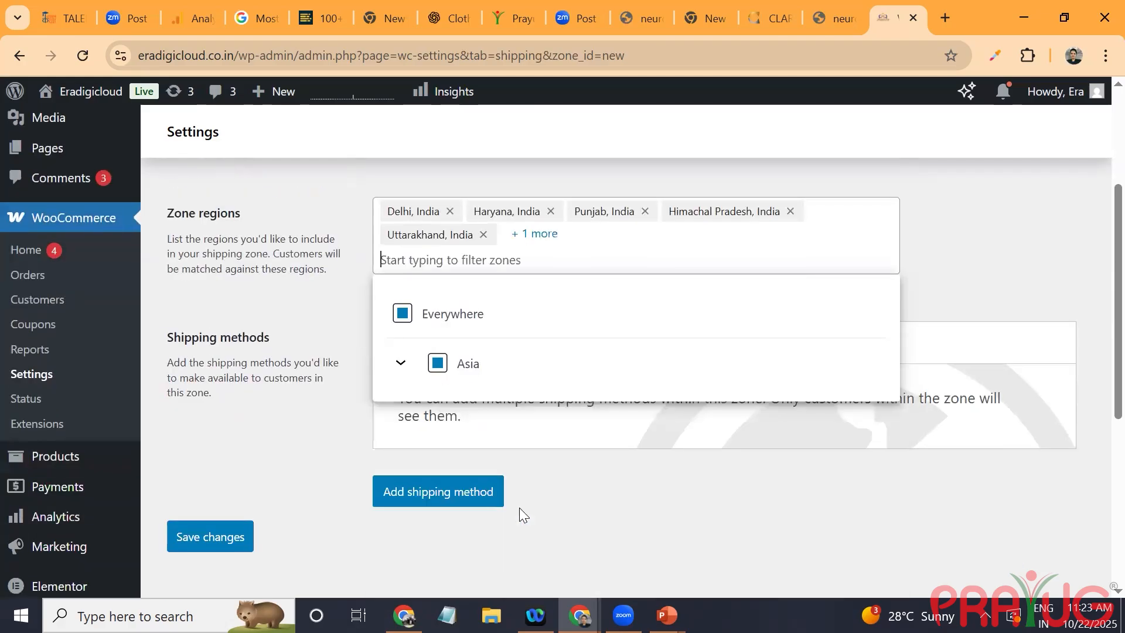
# Step: Add Jammu and Kashmir to the Domestic zone's regions
pyautogui.write('za')
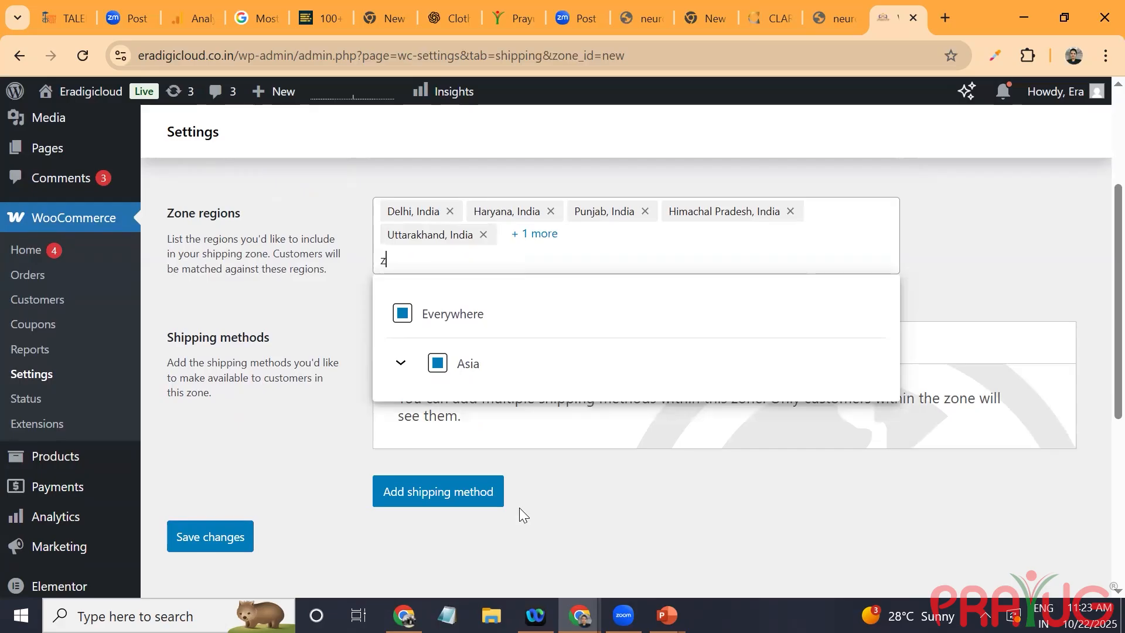
pyautogui.press('BackSpace')
pyautogui.press('BackSpace')
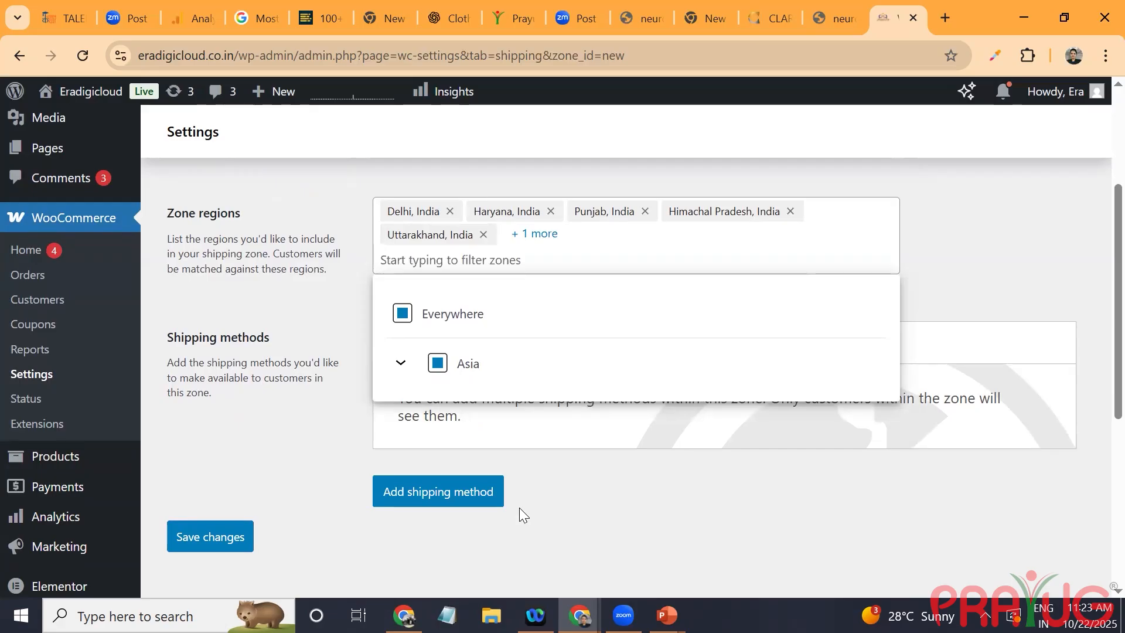
pyautogui.write('jammu')
pyautogui.click(519, 507)
pyautogui.click(519, 507)
# Step: Add a free shipping method to the Domestic zone that requires a minimum order amount OR coupon, with a minimum of ₹499
pyautogui.click(497, 499)
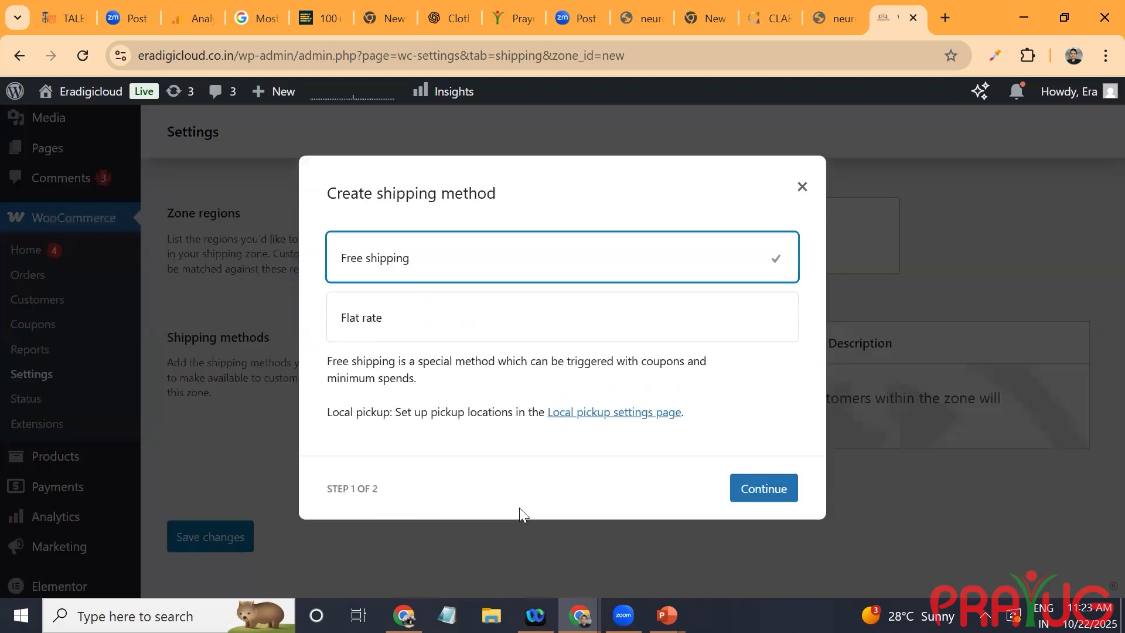
pyautogui.press('Return')
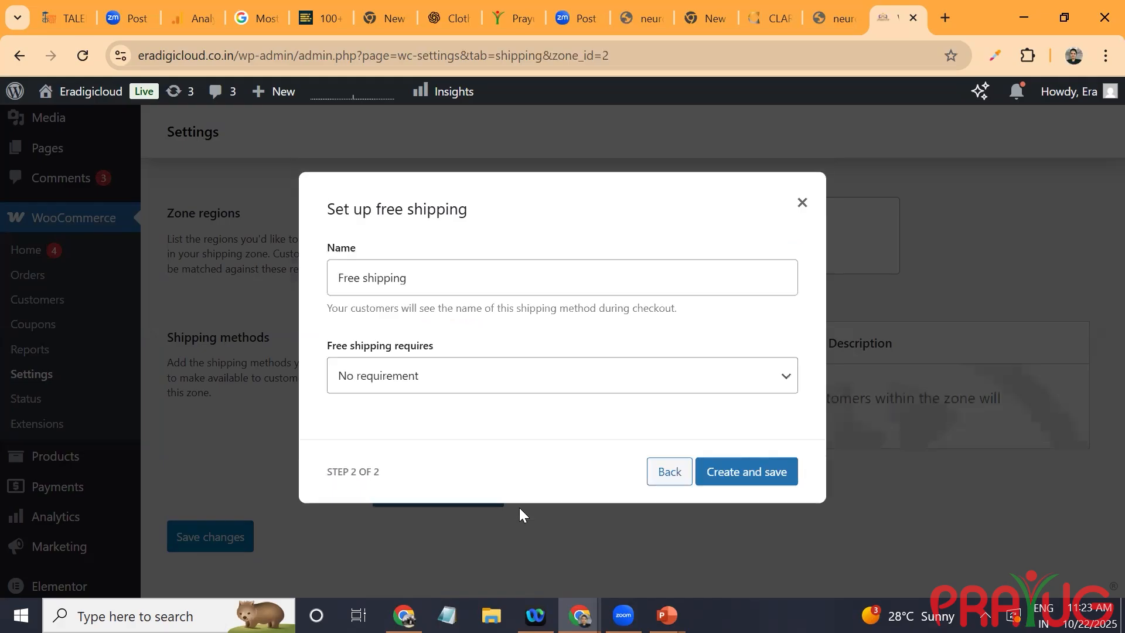
pyautogui.press('space')
pyautogui.press('Down')
pyautogui.press('Down')
pyautogui.press('Down')
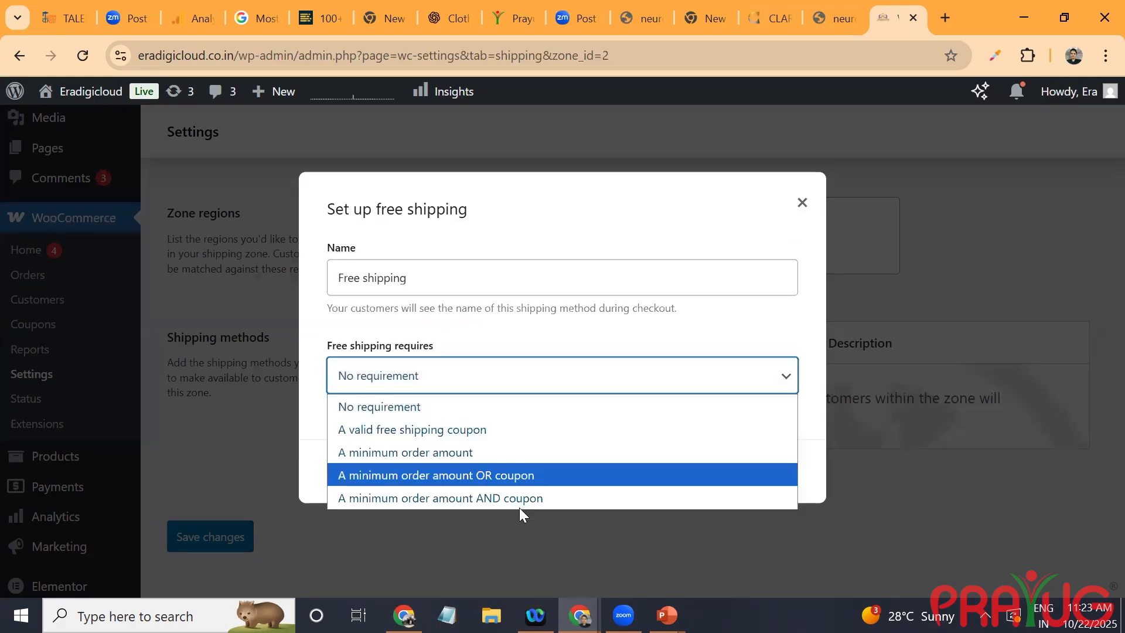
pyautogui.press('Return')
pyautogui.press('Tab')
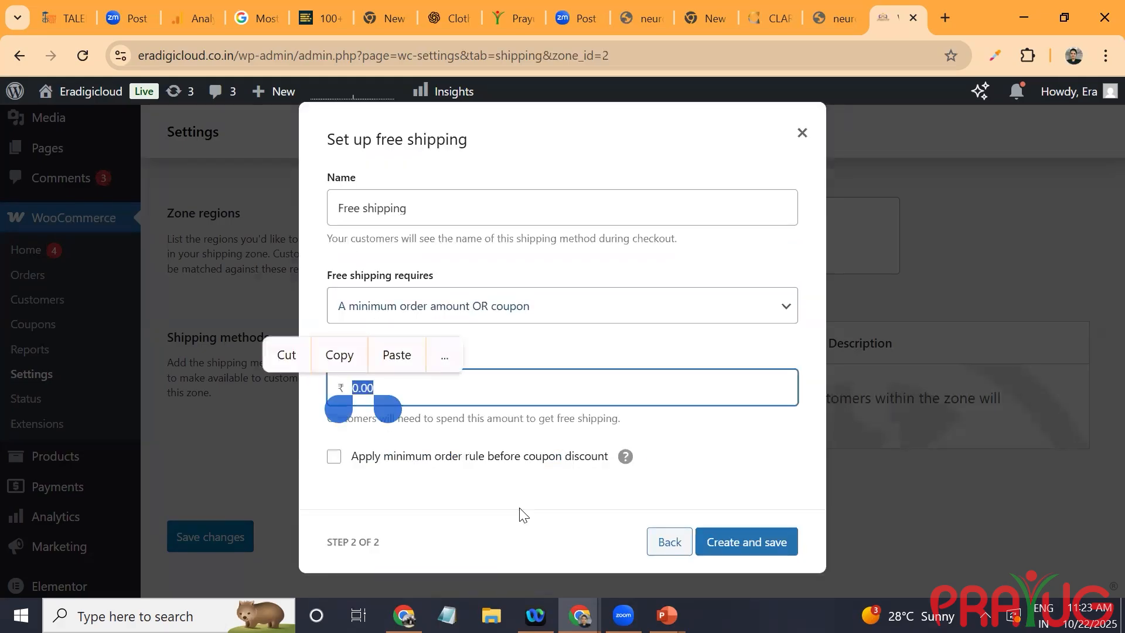
pyautogui.write('499')
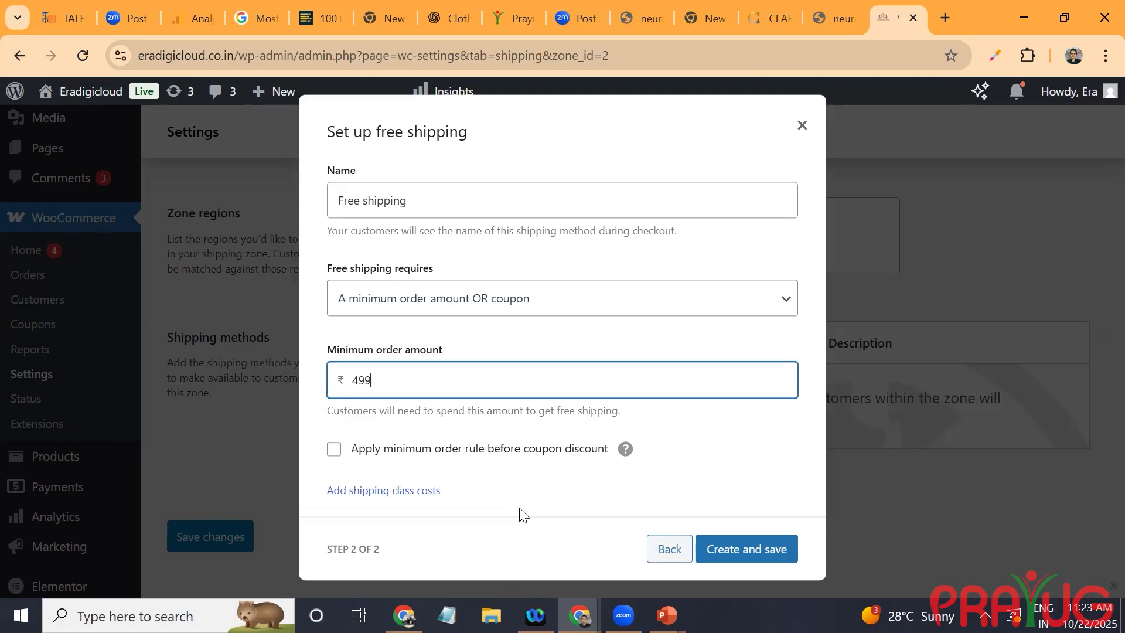
pyautogui.press('Return')
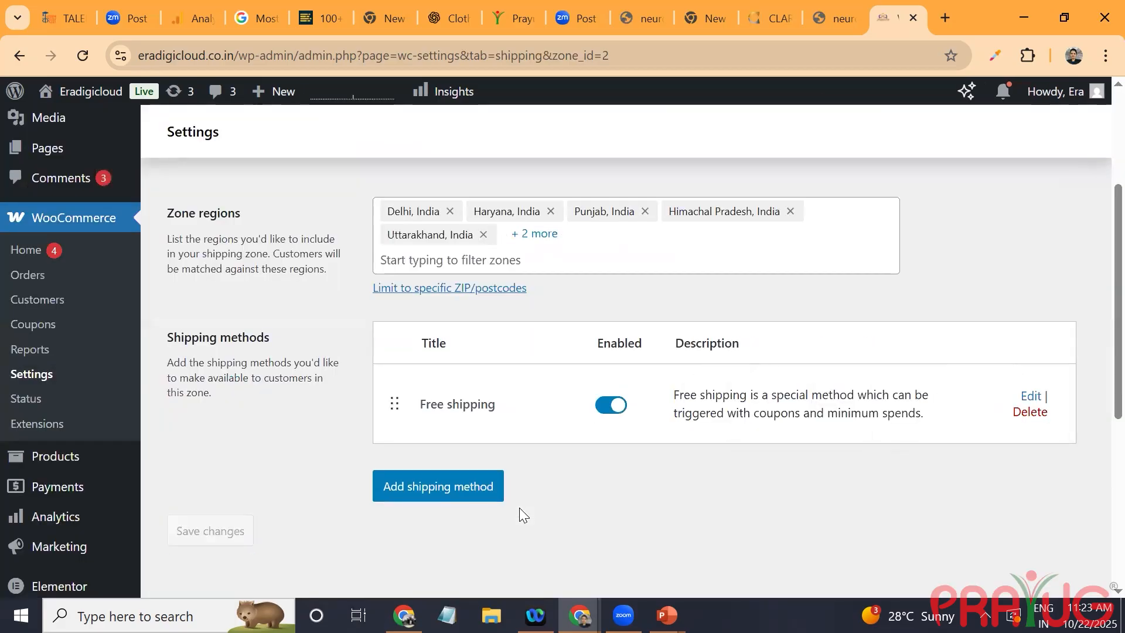
# Step: Add a taxable flat rate shipping method with a cost of ₹60 to the Domestic zone
pyautogui.press('Return')
pyautogui.press('Down')
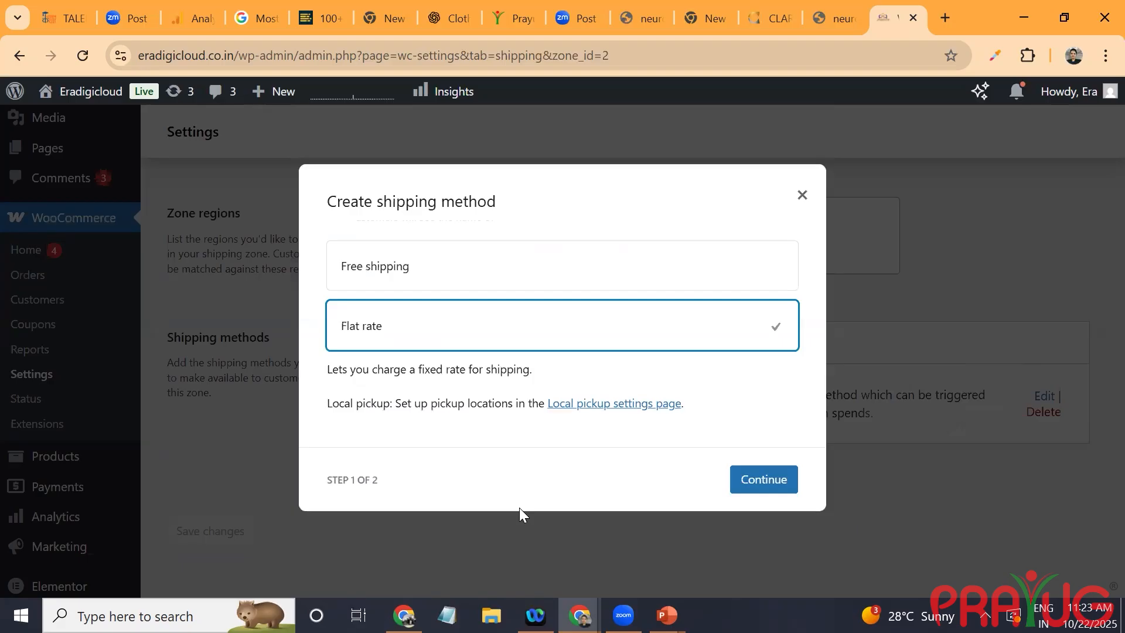
pyautogui.press('Return')
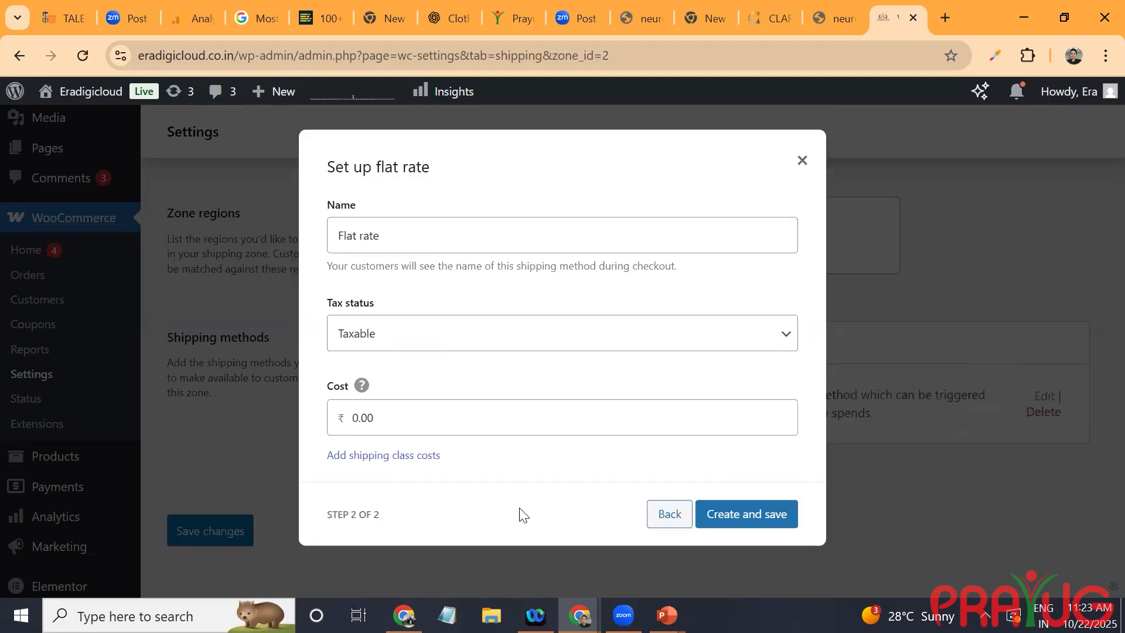
pyautogui.press('Tab')
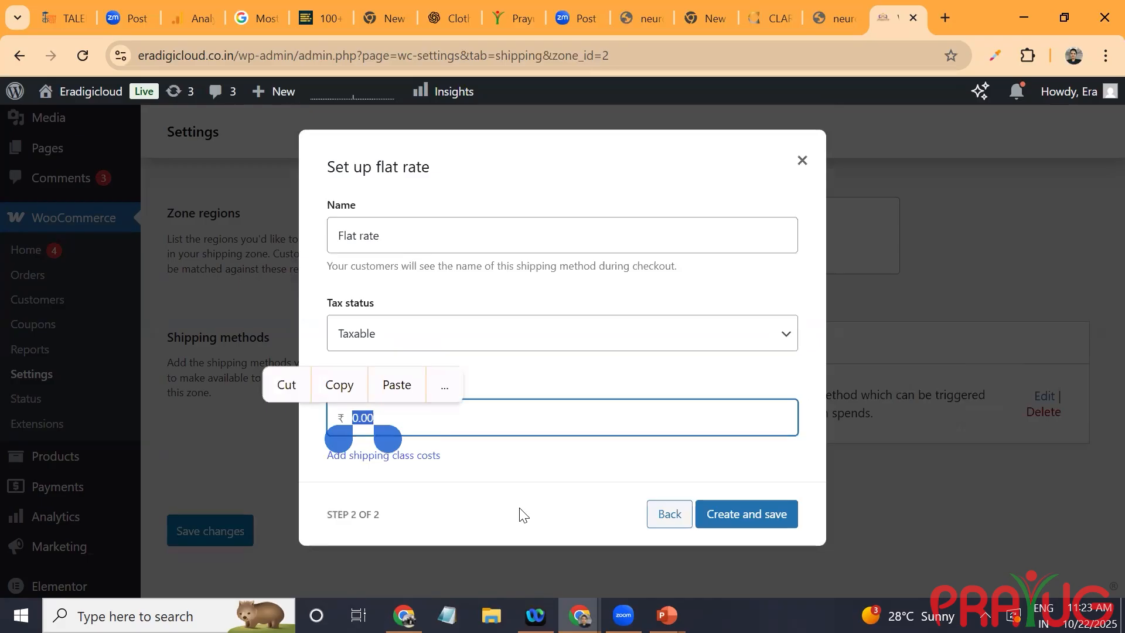
pyautogui.write('60')
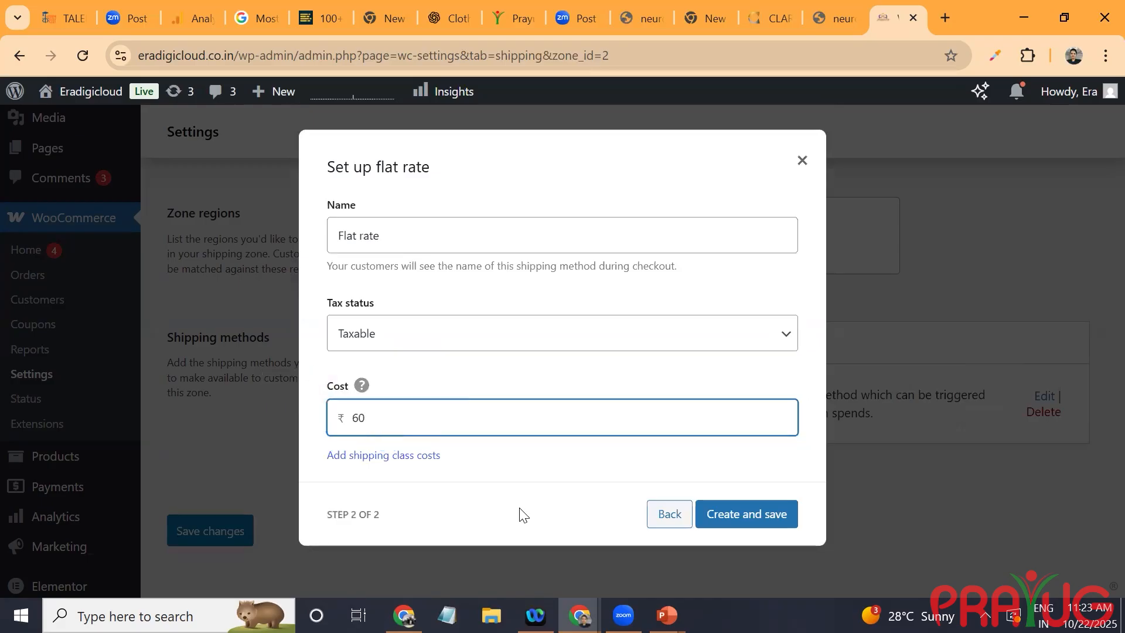
pyautogui.press('Return')
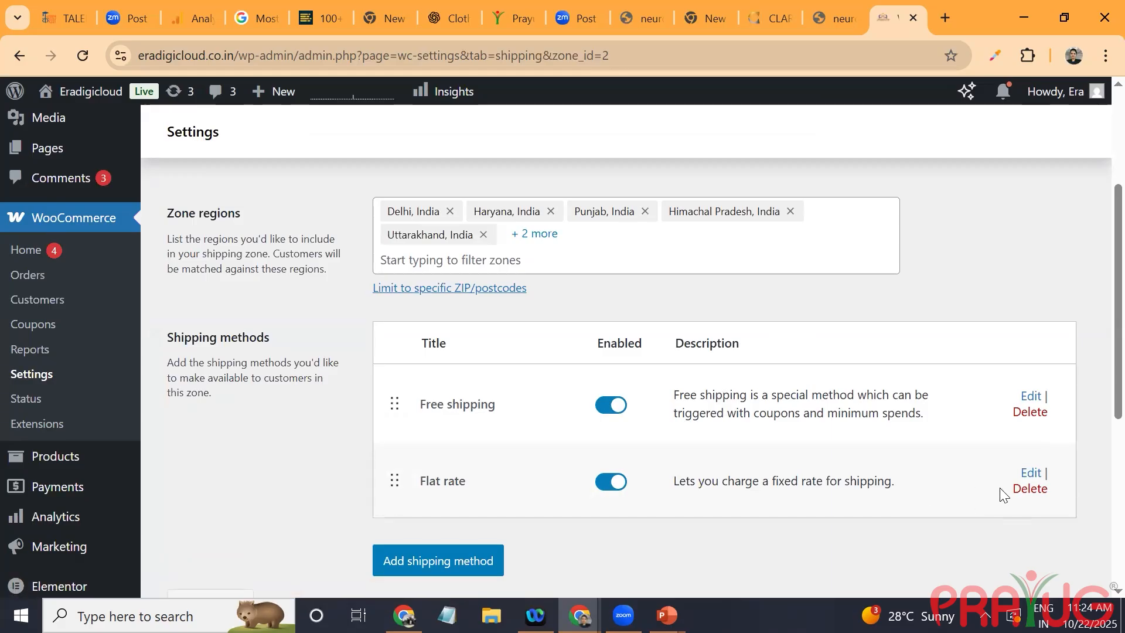
# Step: Review the available shipping method types and the requirement options for free shipping without creating another method
pyautogui.click(435, 567)
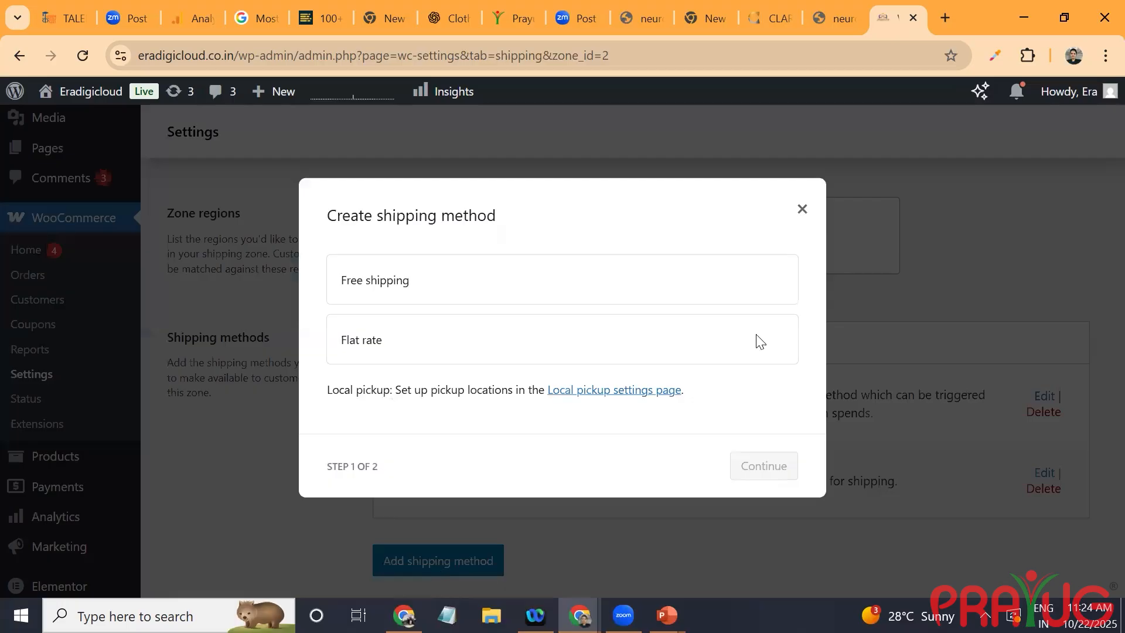
pyautogui.click(608, 339)
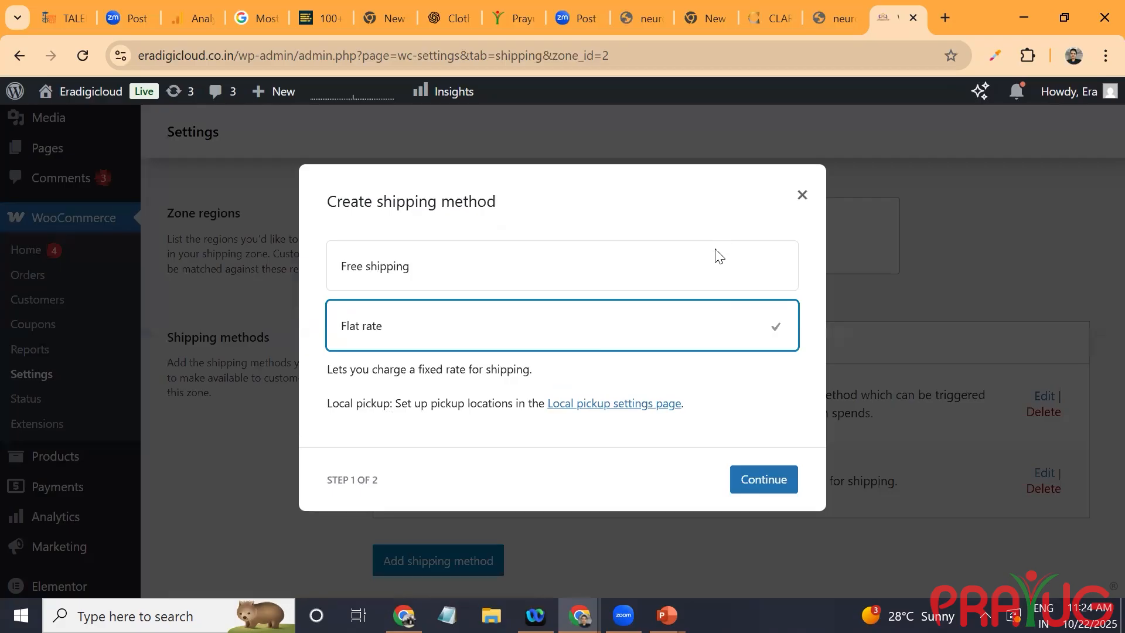
pyautogui.rightClick(709, 277)
pyautogui.click(706, 274)
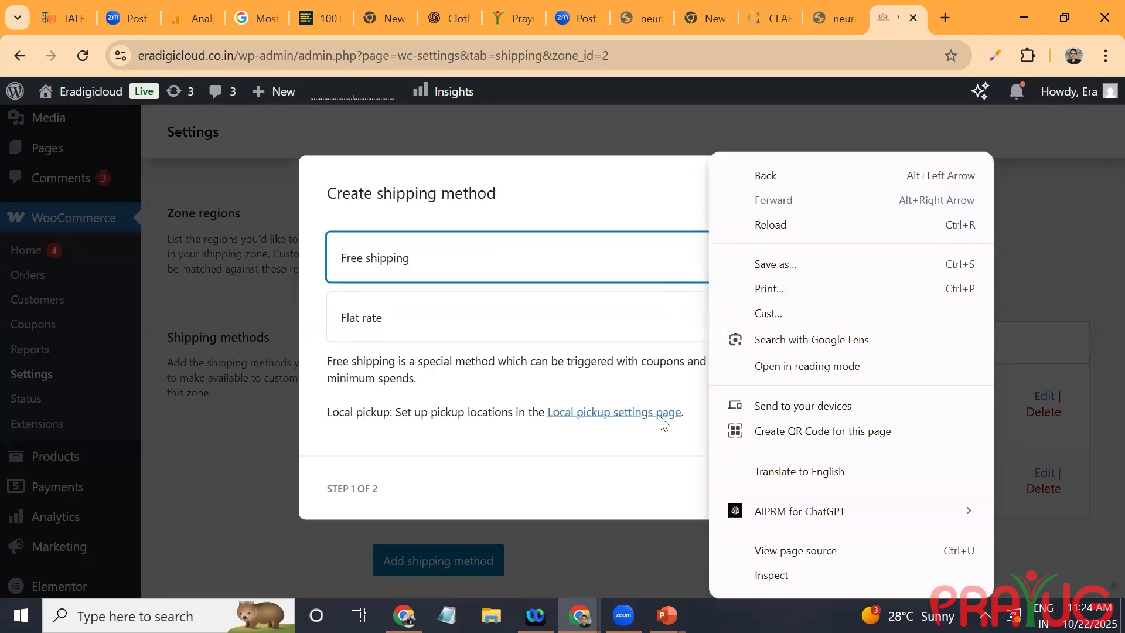
pyautogui.click(737, 493)
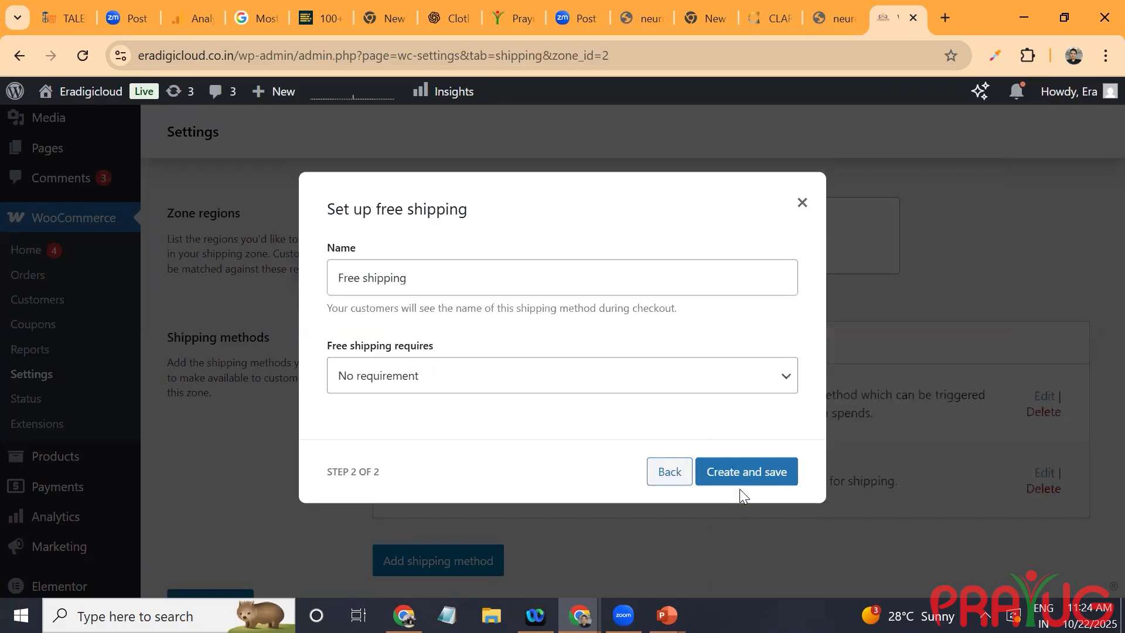
pyautogui.click(715, 378)
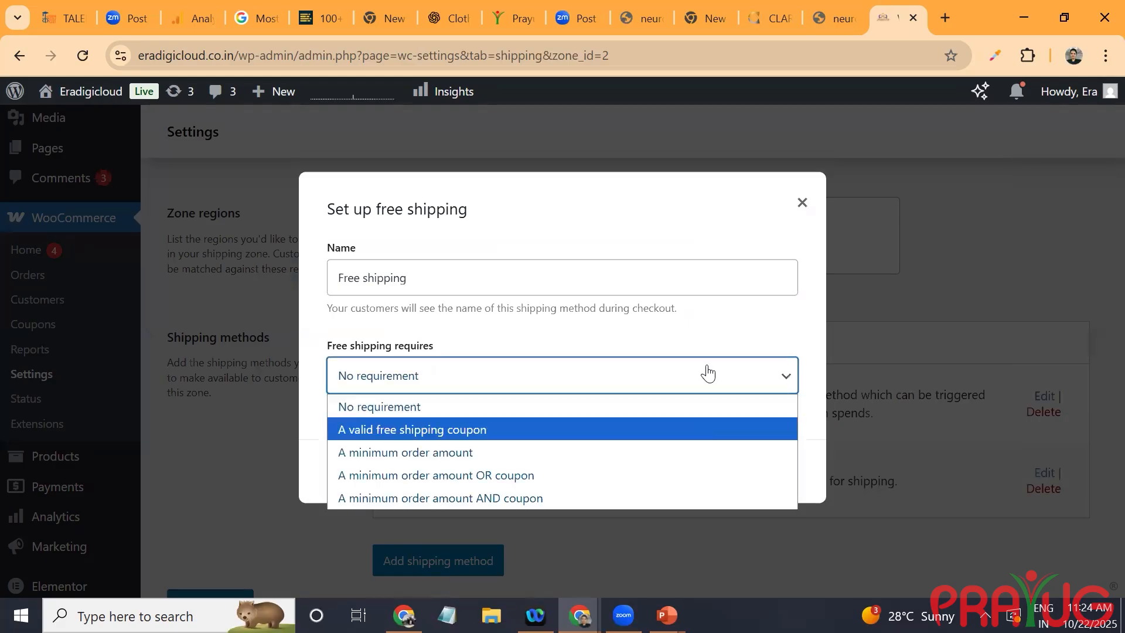
pyautogui.click(801, 203)
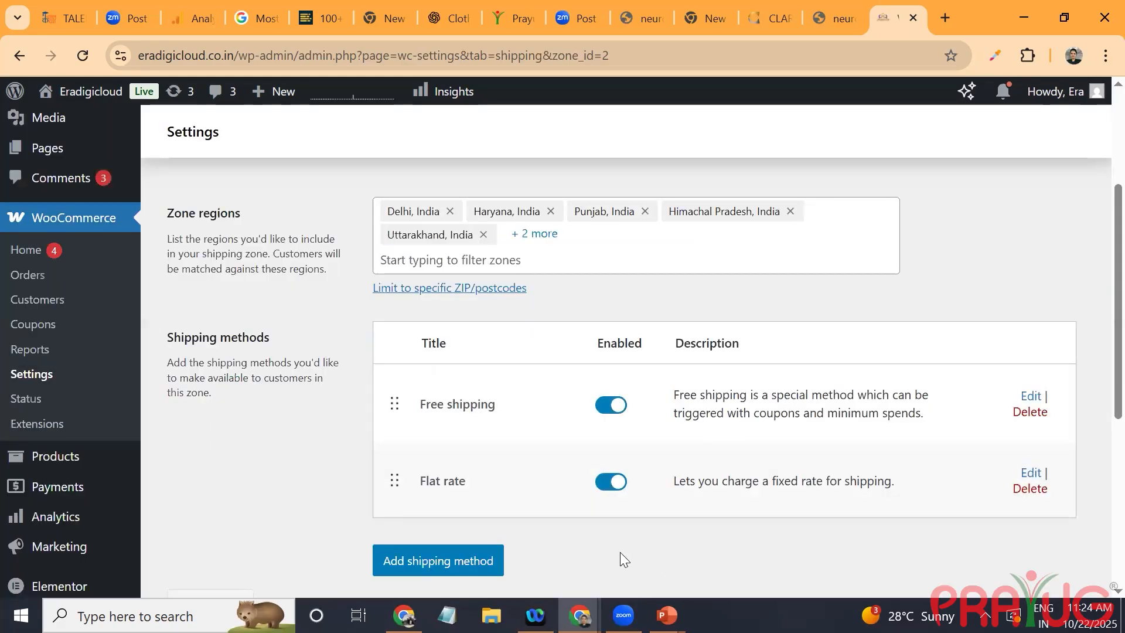
# Step: Review the Domestic zone's name, regions and shipping methods and return to the list of shipping zones
pyautogui.scroll(-5, 621, 558)
pyautogui.scroll(10, 620, 552)
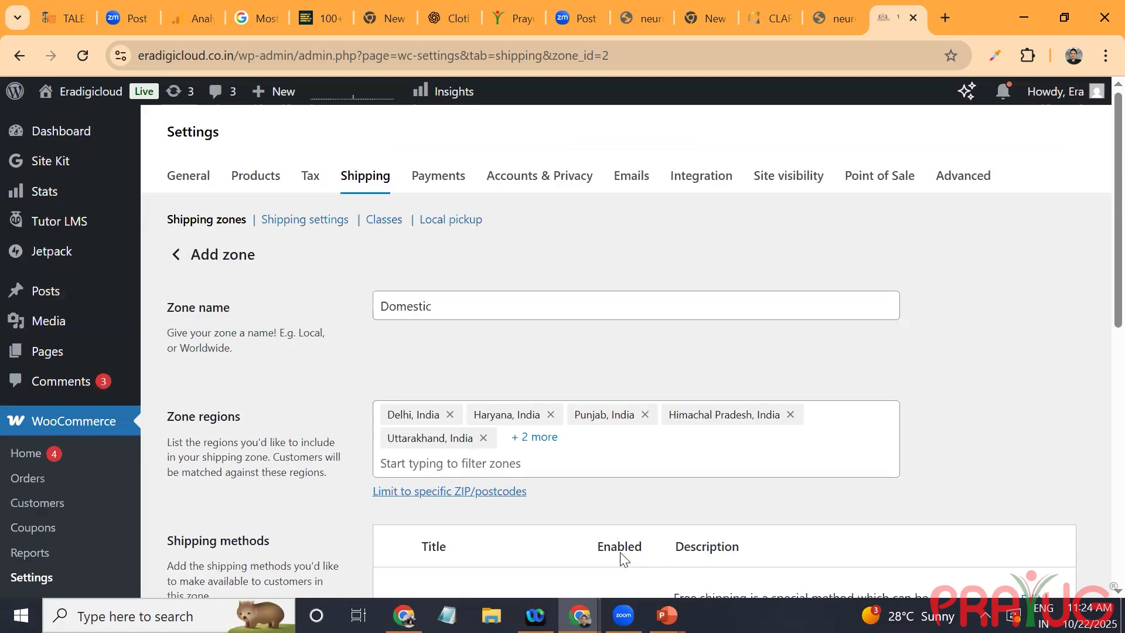
pyautogui.scroll(-1, 621, 558)
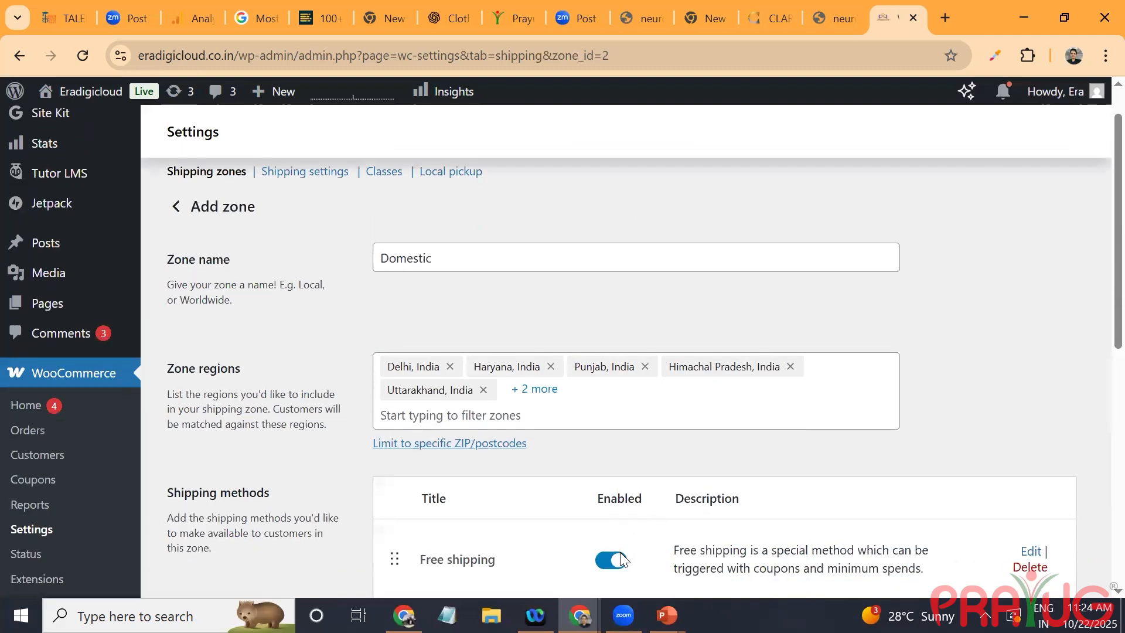
pyautogui.click(175, 206)
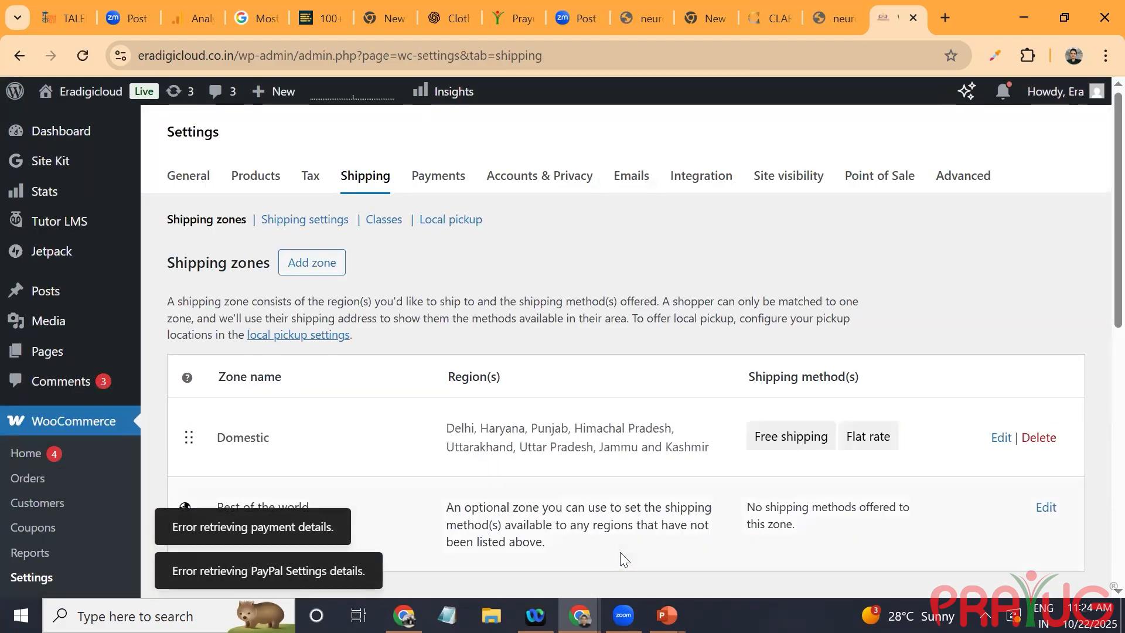
# Step: Open a blank new shipping zone and look over its region and shipping method settings
pyautogui.press('Return')
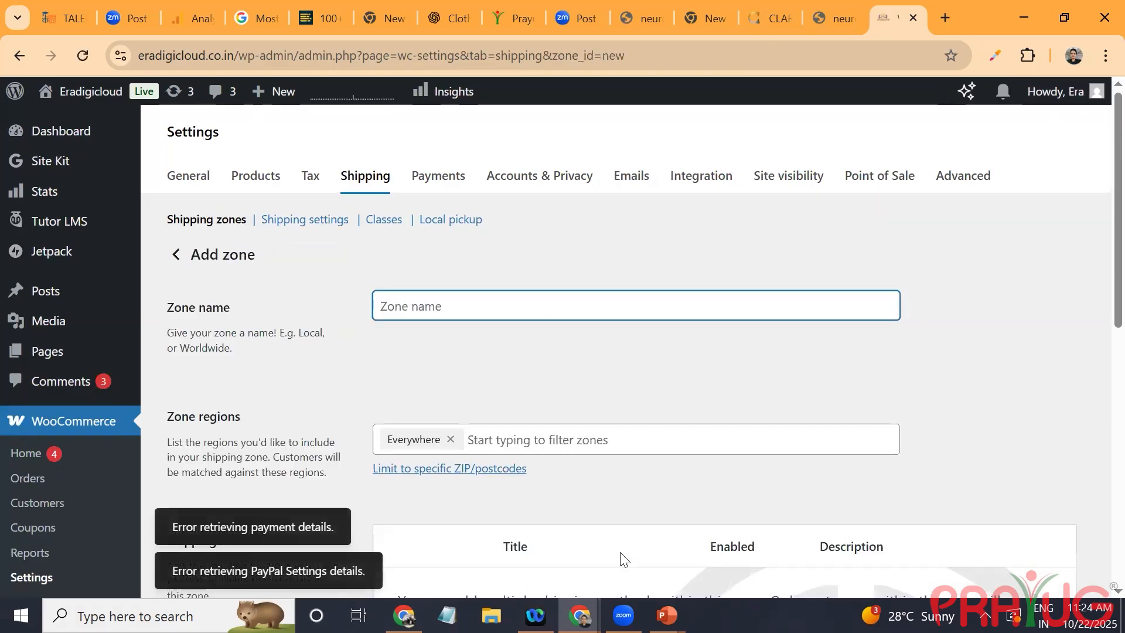
pyautogui.scroll(-4, 625, 559)
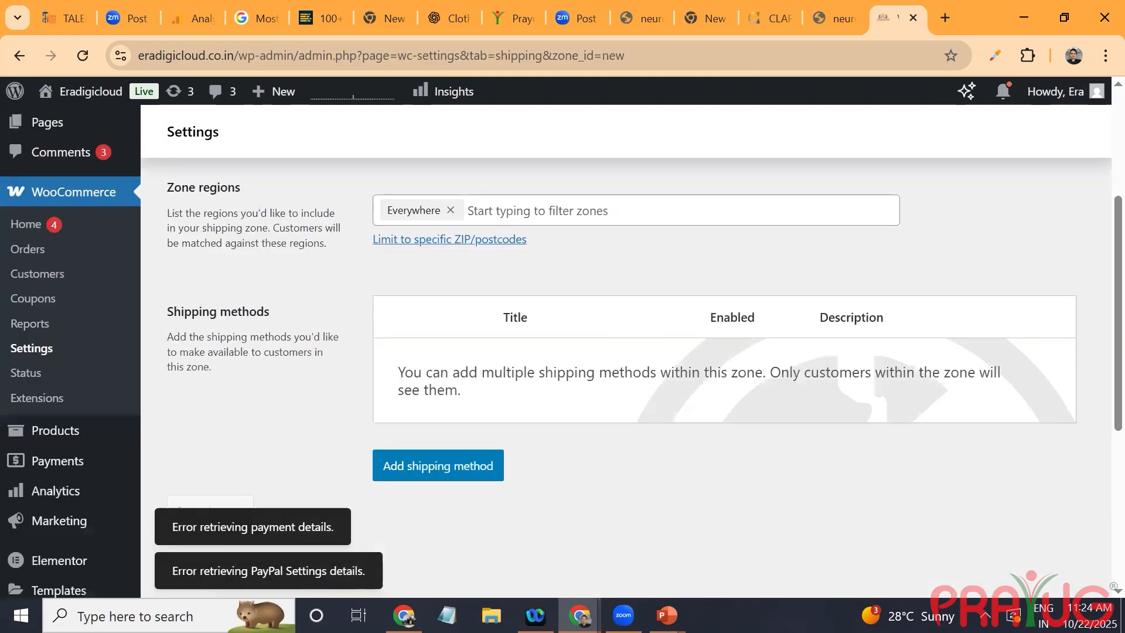
pyautogui.scroll(-1, 561, 350)
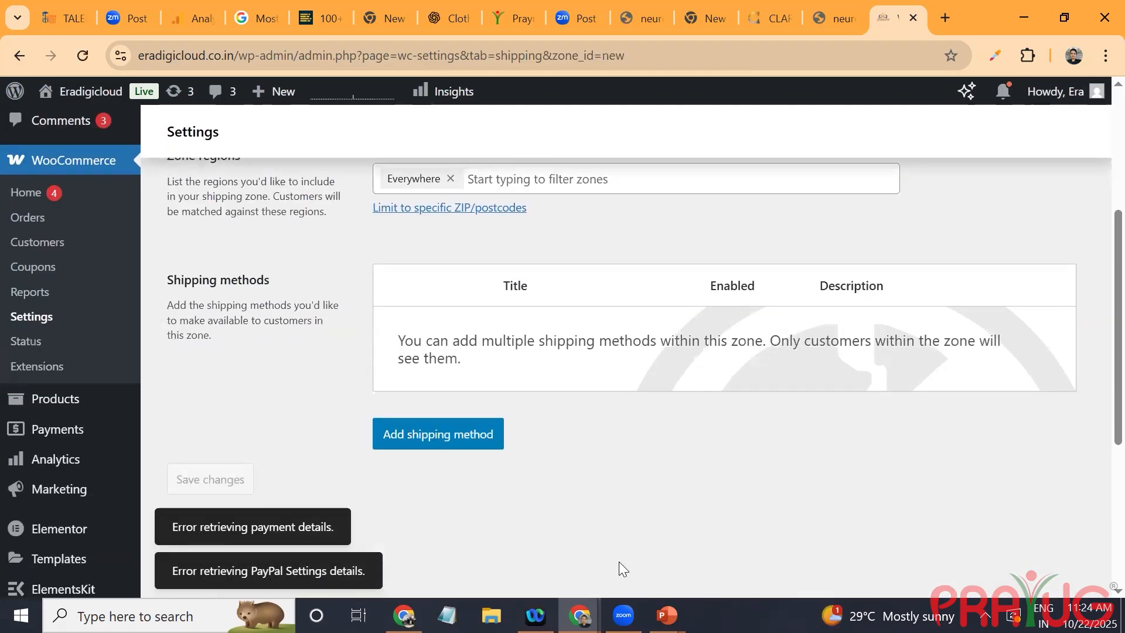
pyautogui.scroll(5, 619, 563)
# Step: Replace the additional tax classes in the WooCommerce tax options with GST and save the settings
pyautogui.click(310, 176)
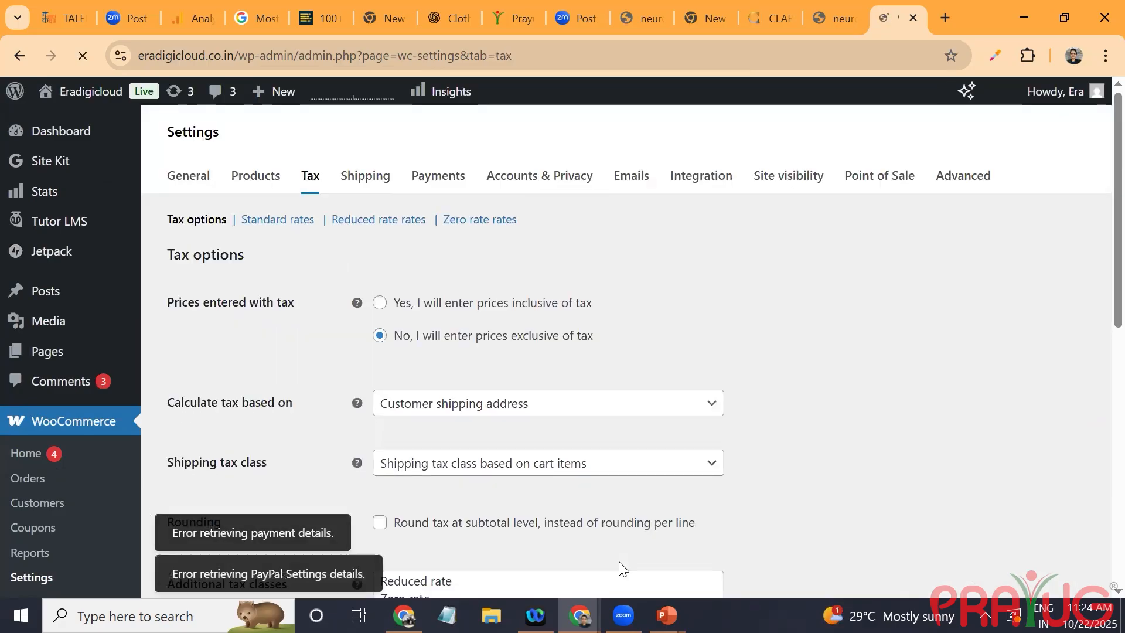
pyautogui.scroll(-2, 618, 561)
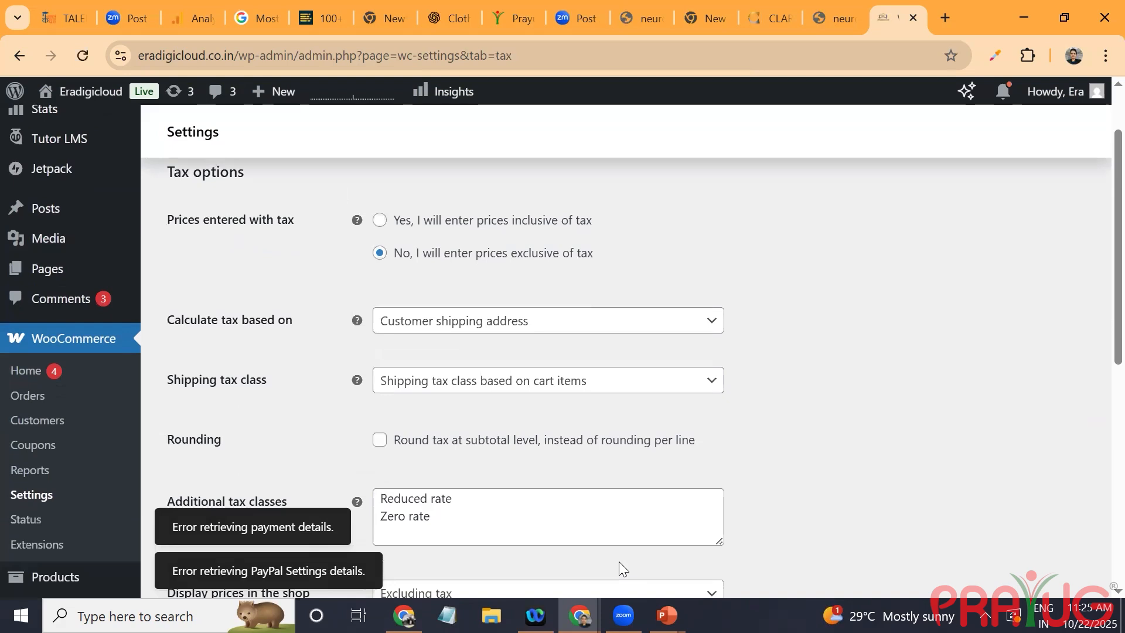
pyautogui.scroll(1, 619, 561)
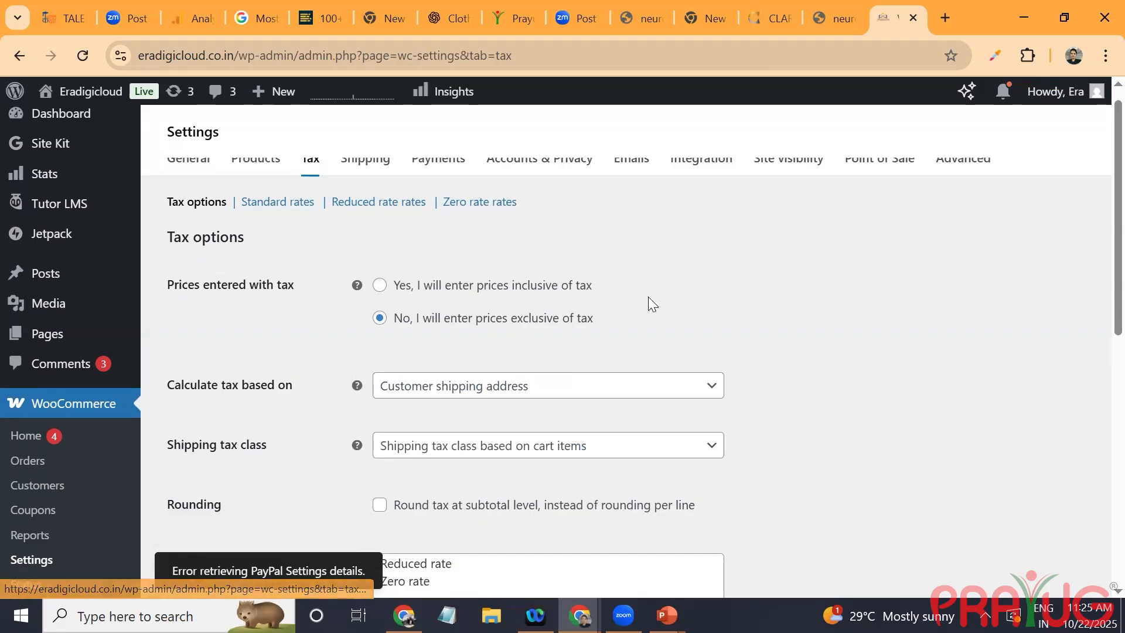
pyautogui.scroll(-2, 799, 421)
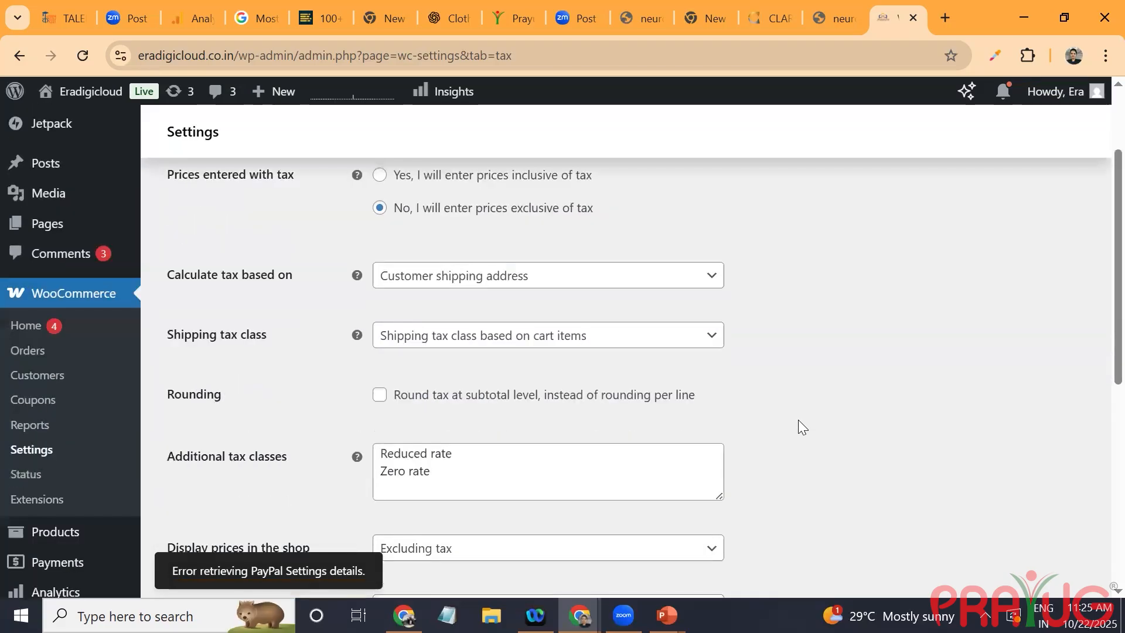
pyautogui.scroll(-2, 799, 420)
pyautogui.click(430, 353)
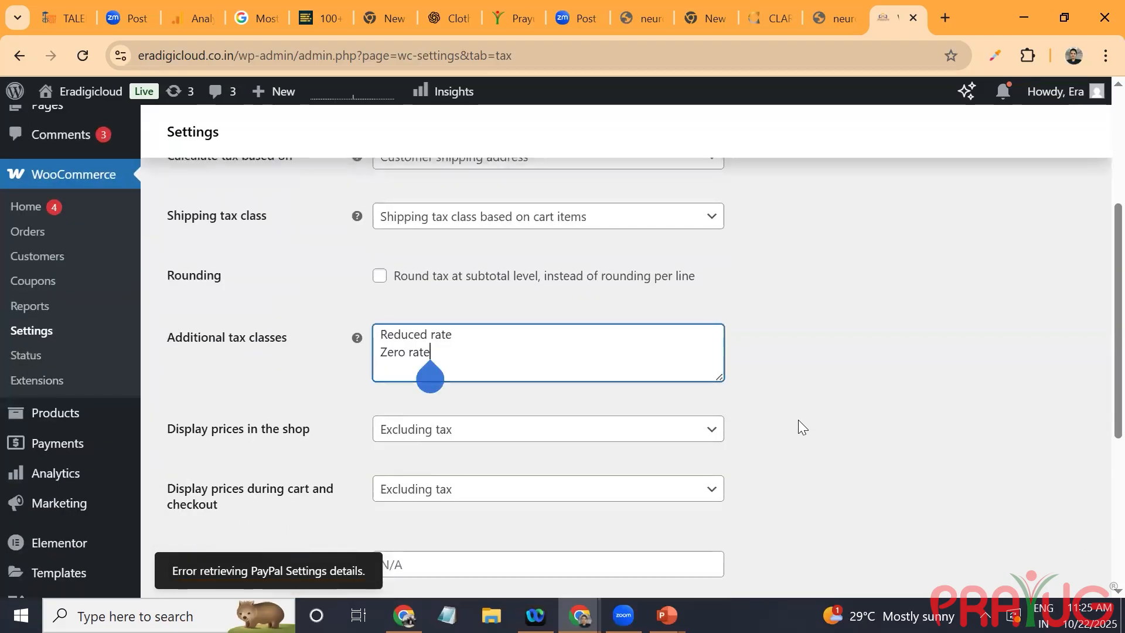
pyautogui.hotkey('ctrl', 'a')
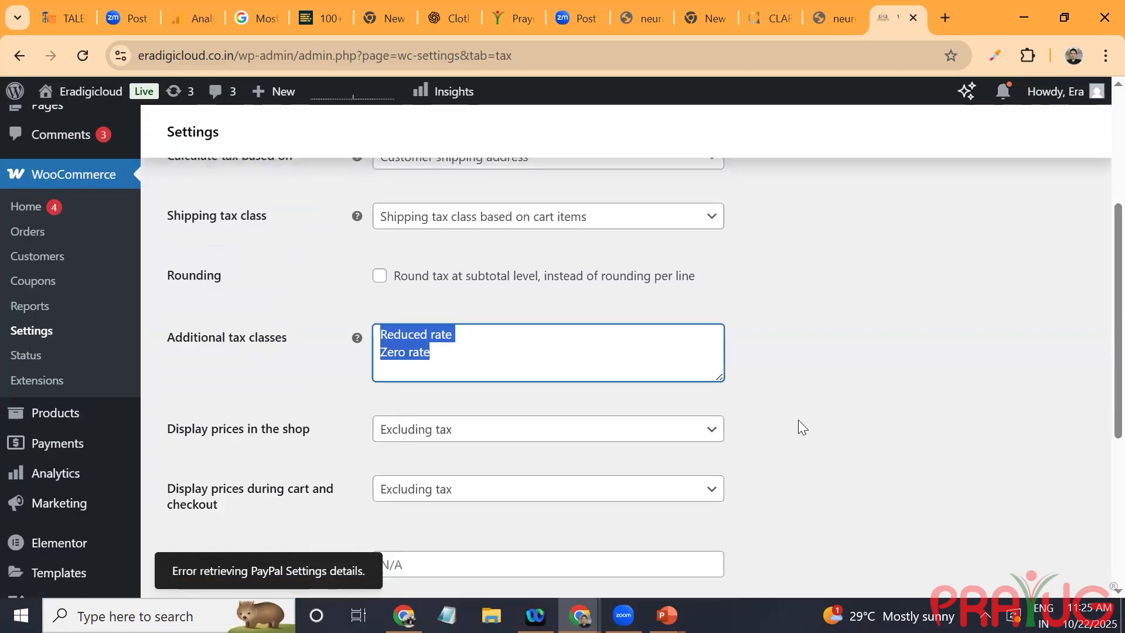
pyautogui.write('H')
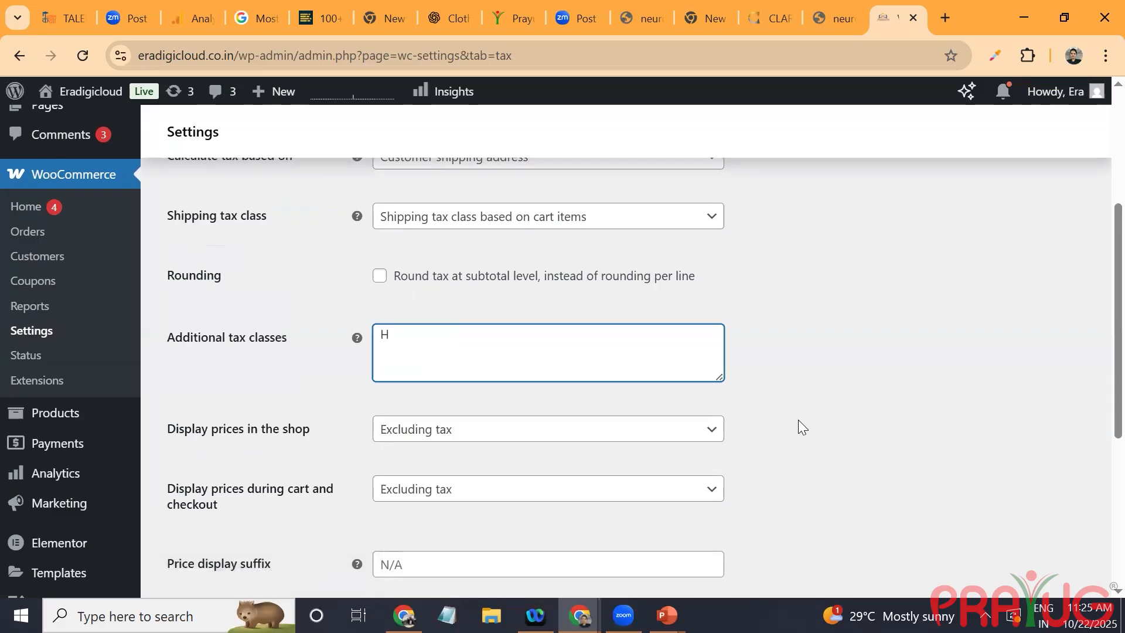
pyautogui.write('BGST')
pyautogui.press('BackSpace')
pyautogui.press('BackSpace')
pyautogui.press('BackSpace')
pyautogui.press('BackSpace')
pyautogui.write('GST')
pyautogui.scroll(-3, 798, 420)
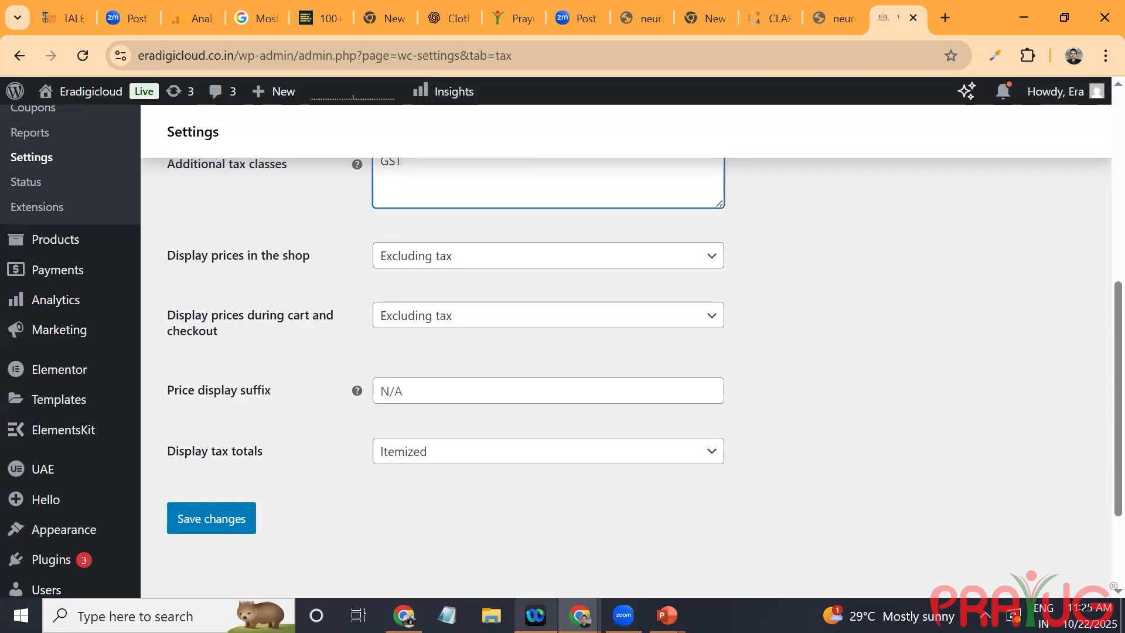
pyautogui.click(197, 517)
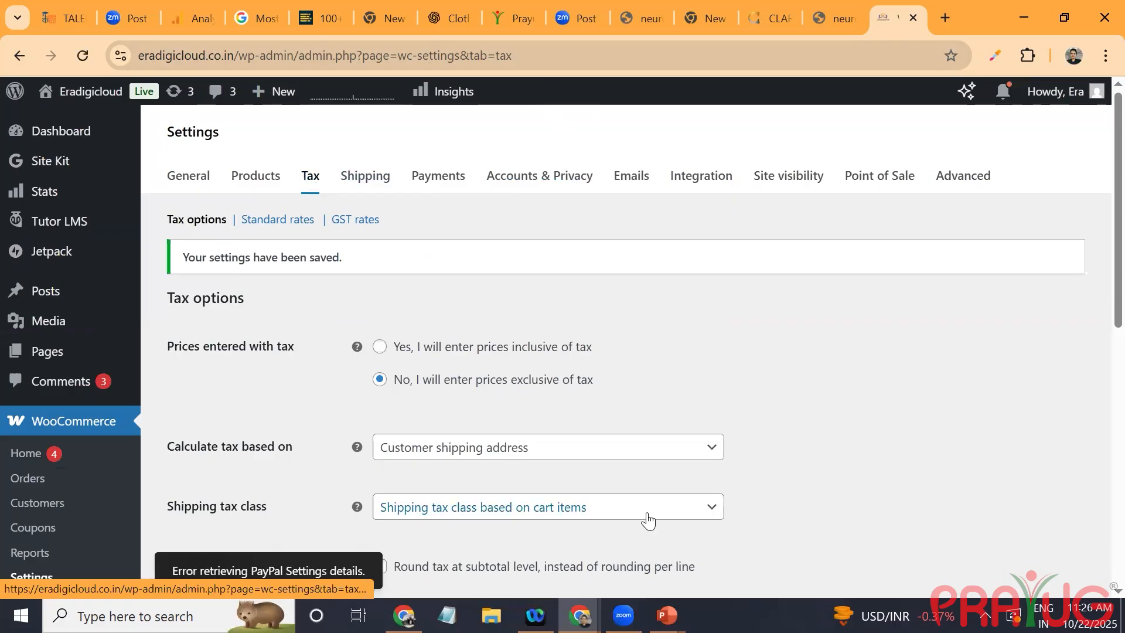
# Step: Open the list of all store products and dismiss the Elementor AI announcement
pyautogui.scroll(-4, 647, 520)
pyautogui.moveTo(29, 438)
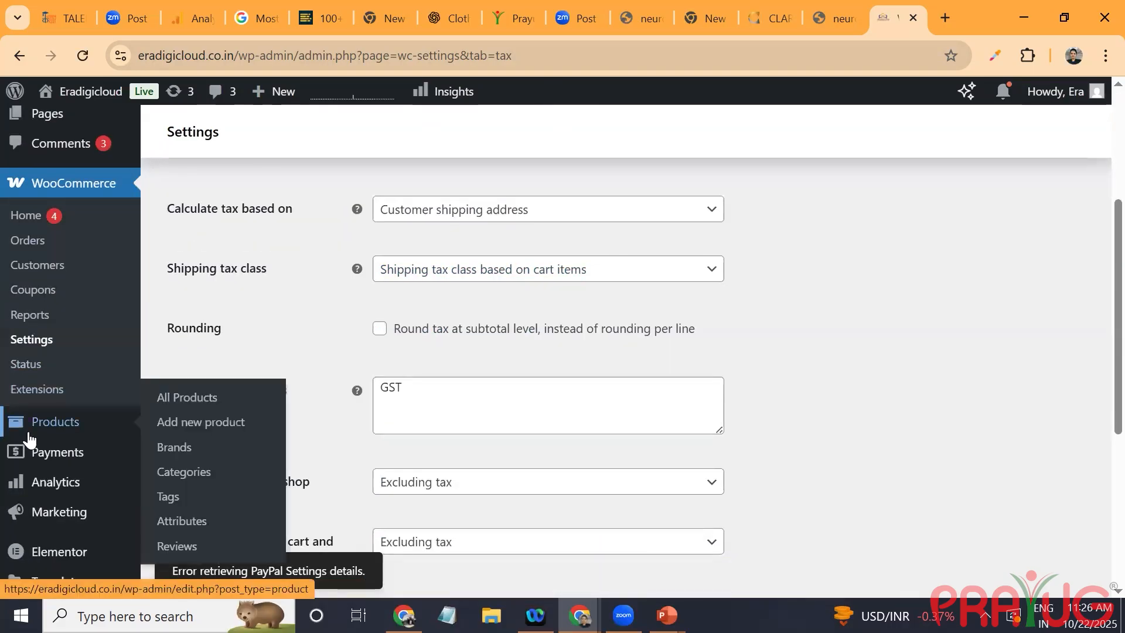
pyautogui.click(189, 401)
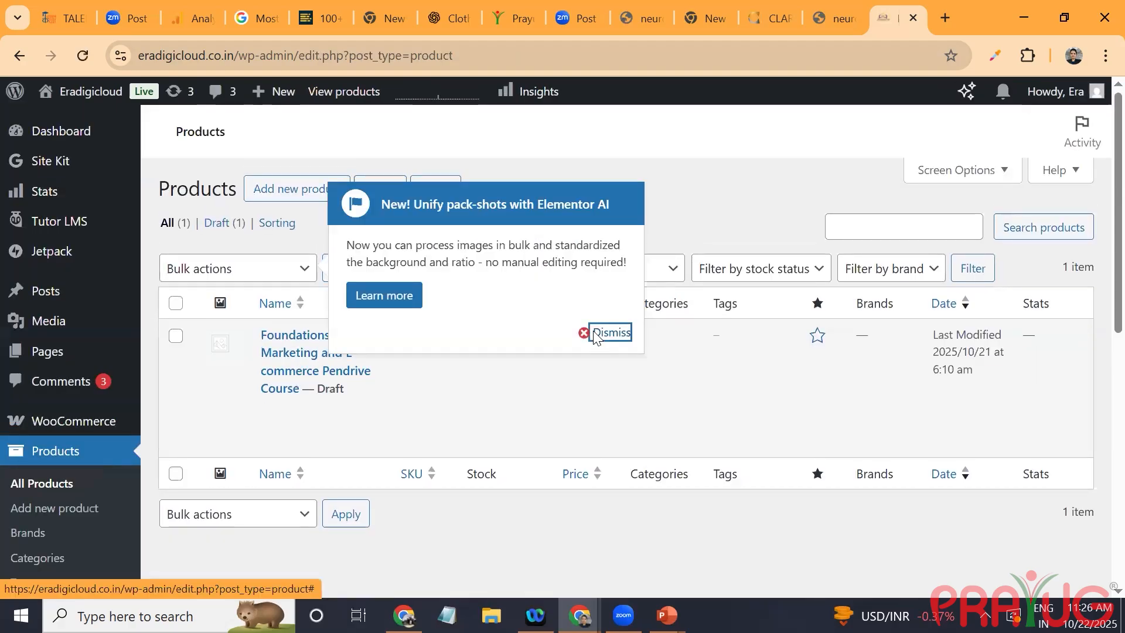
pyautogui.click(586, 331)
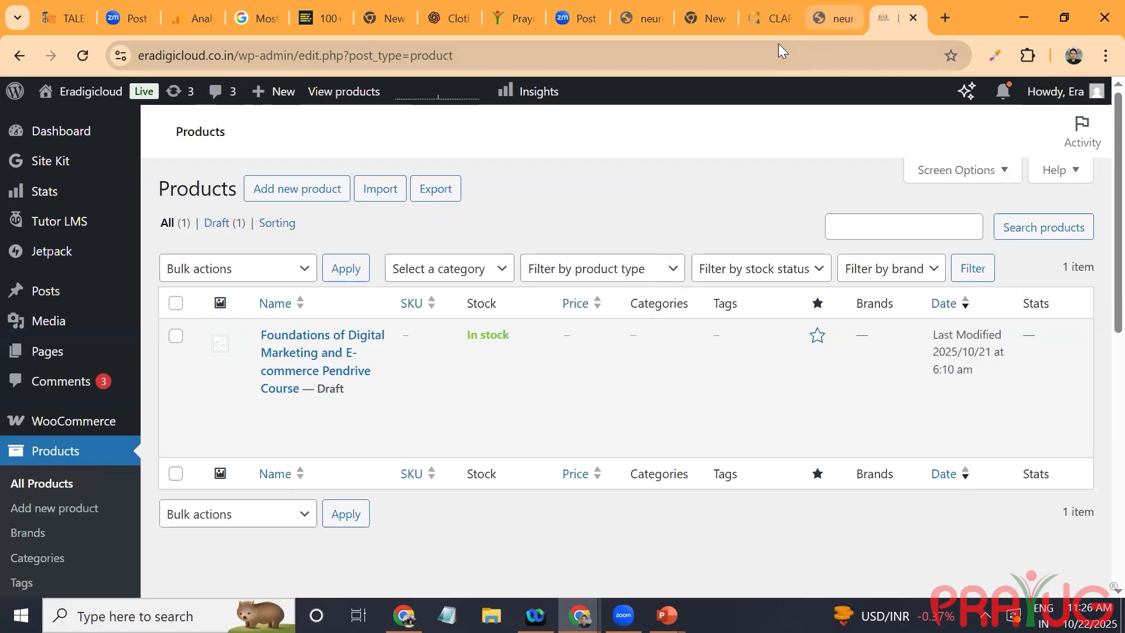
pyautogui.click(833, 19)
pyautogui.hotkey('ctrl', 'Tab')
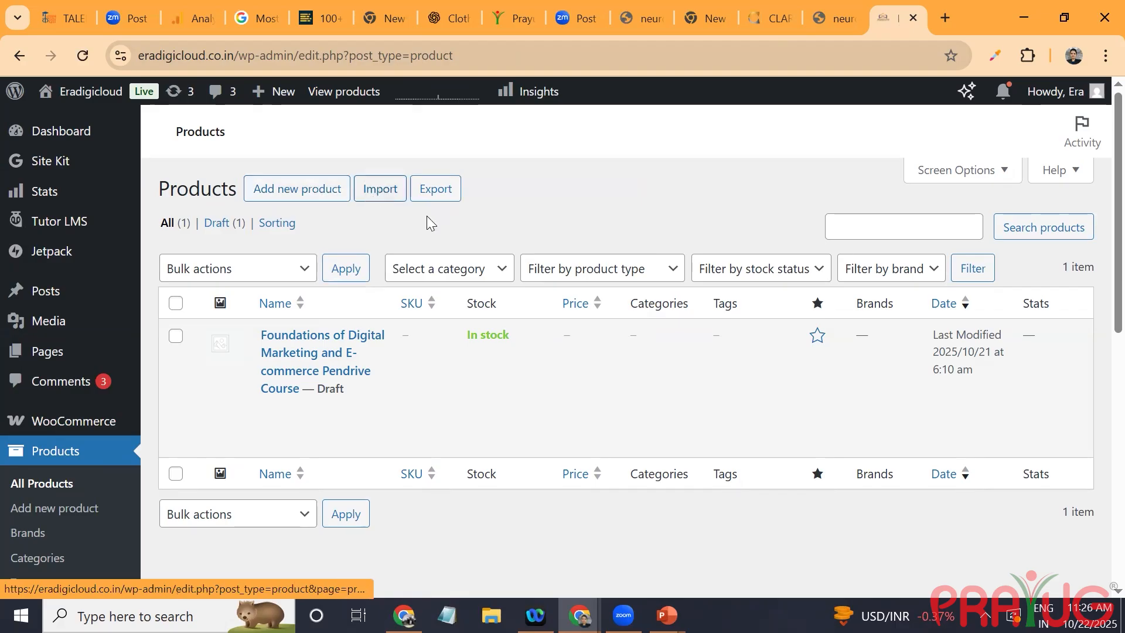
# Step: Open the product import tool and look over its CSV upload options
pyautogui.click(377, 184)
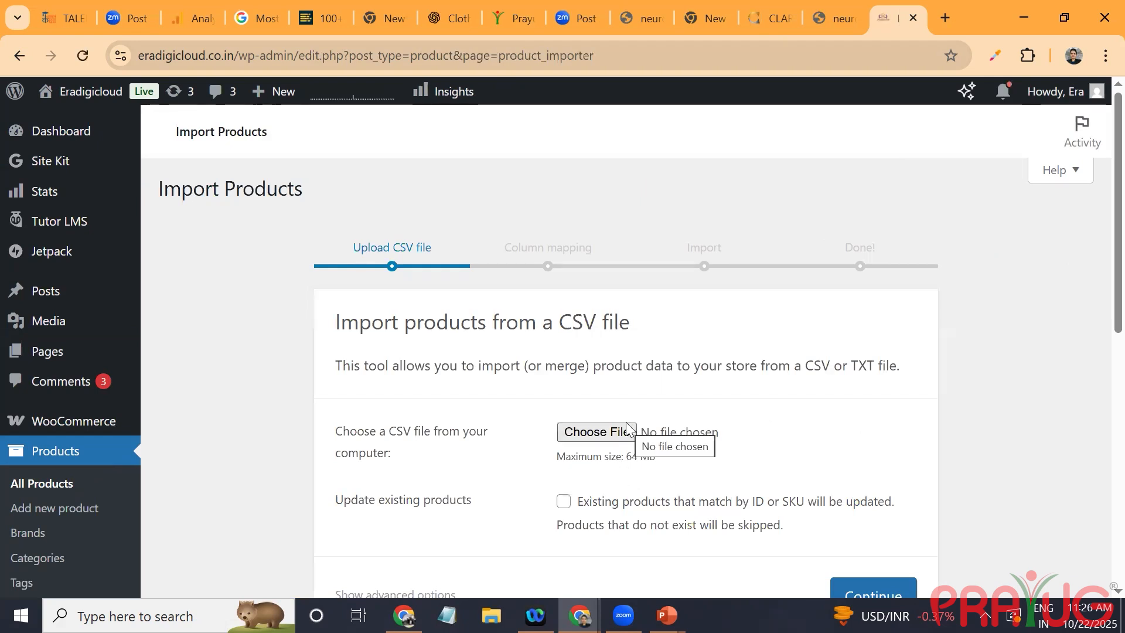
pyautogui.scroll(-5, 626, 423)
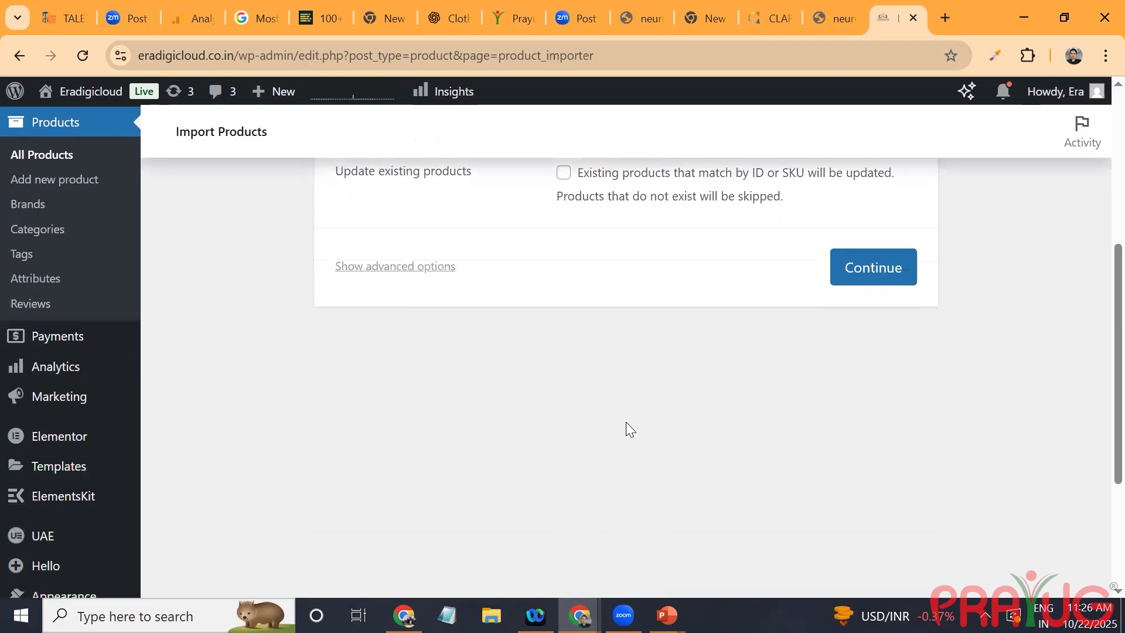
pyautogui.scroll(3, 625, 422)
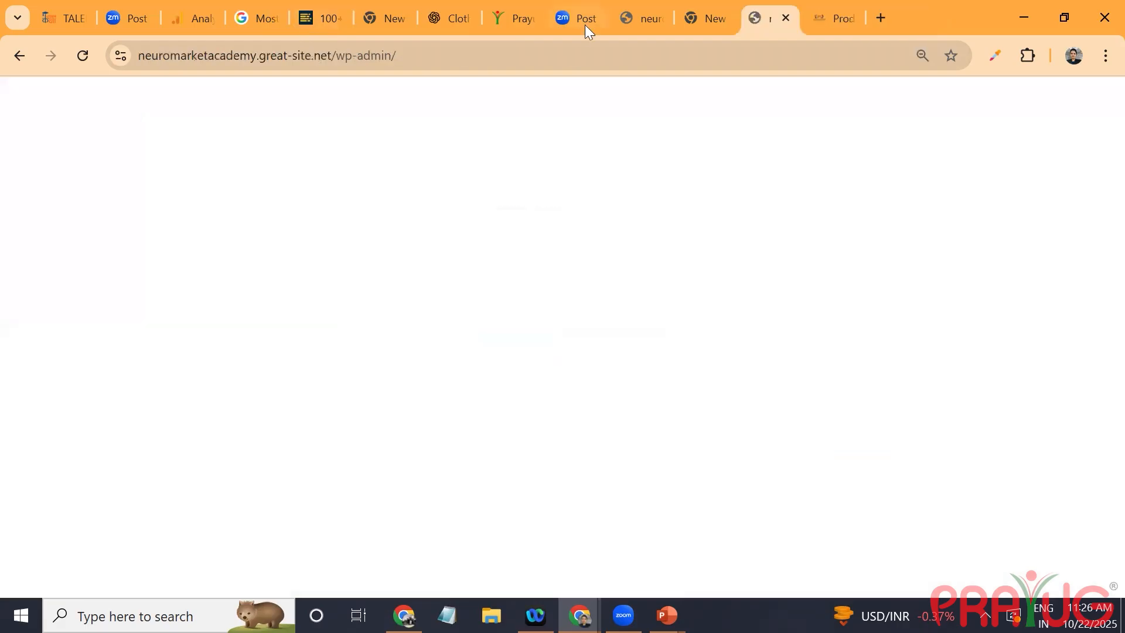
# Step: Load the clara.in jewellery website in a new tab and copy its address
pyautogui.click(883, 17)
pyautogui.write('CLARA')
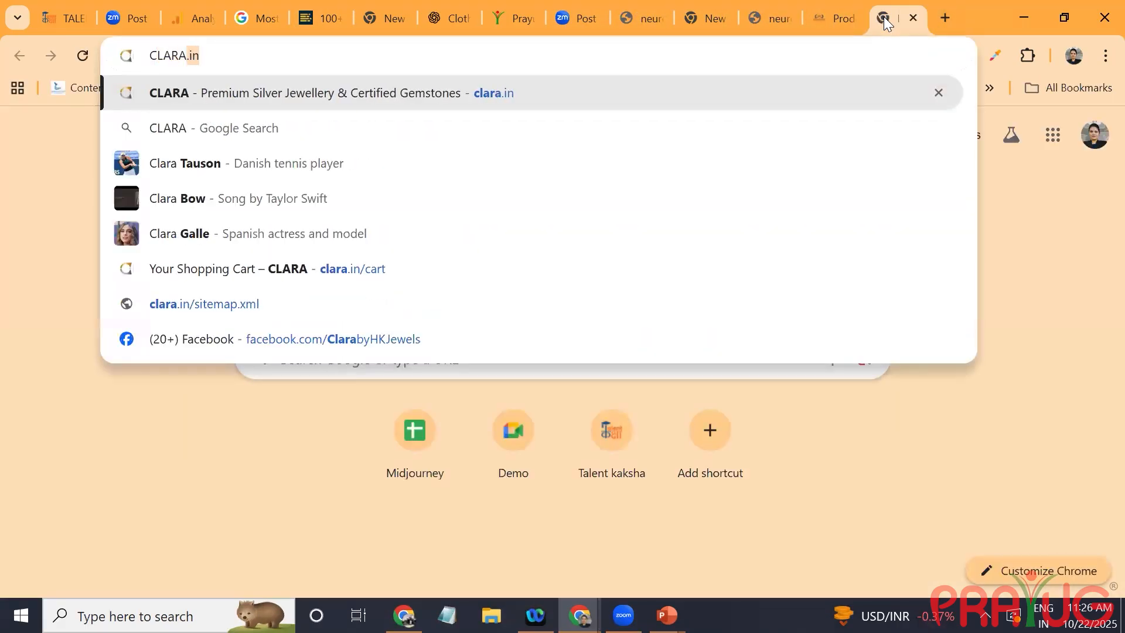
pyautogui.press('Return')
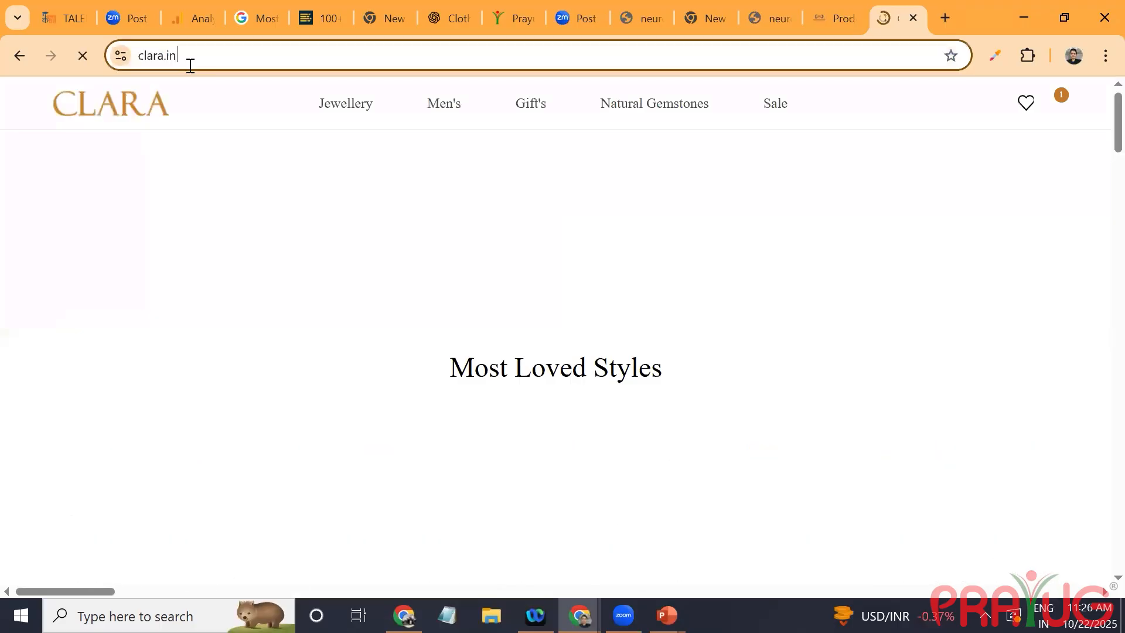
pyautogui.click(186, 57)
pyautogui.hotkey('ctrl', 'c')
# Step: Switch to the ChatGPT conversation and write the prompt line "Create csv file for my wordpress website in downloadable form"
pyautogui.click(447, 23)
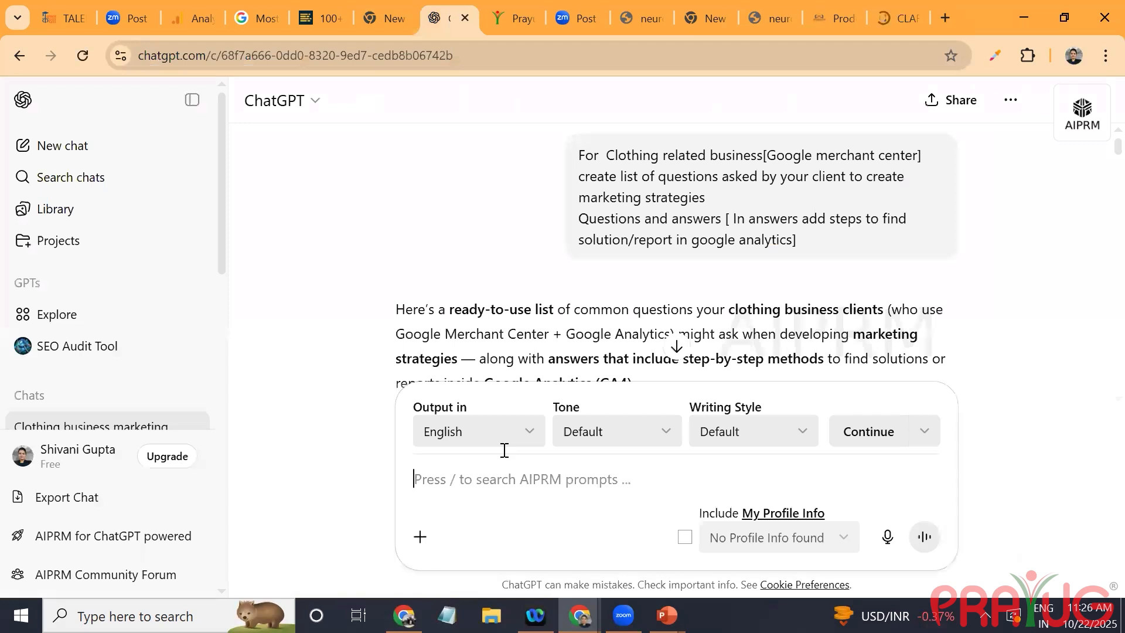
pyautogui.write('Create csv file for m')
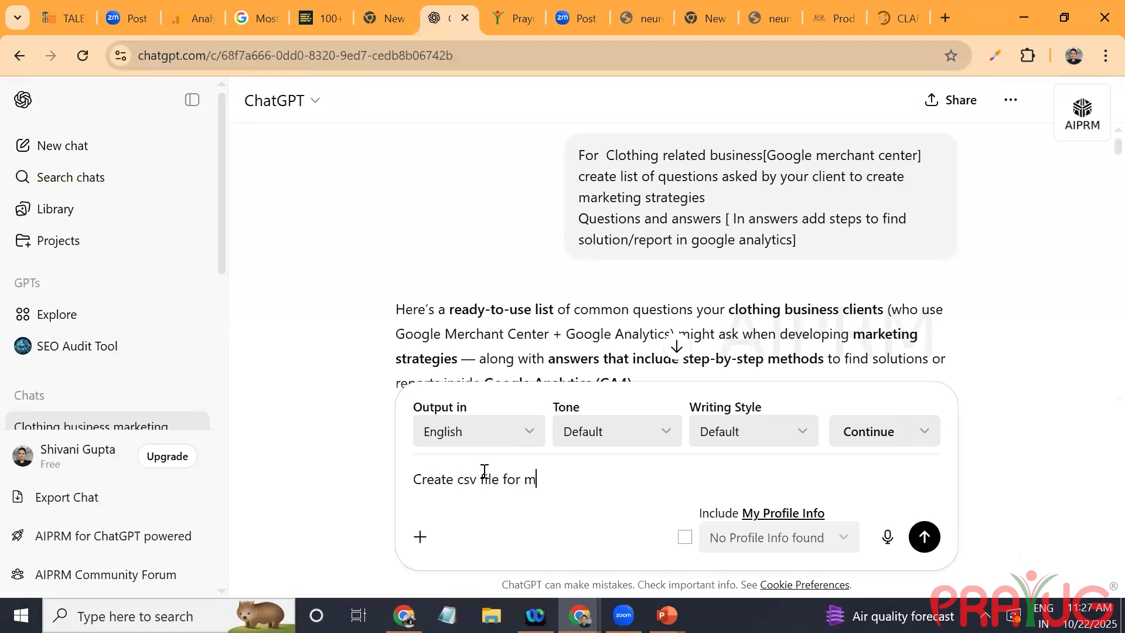
pyautogui.write('y wordpress website ')
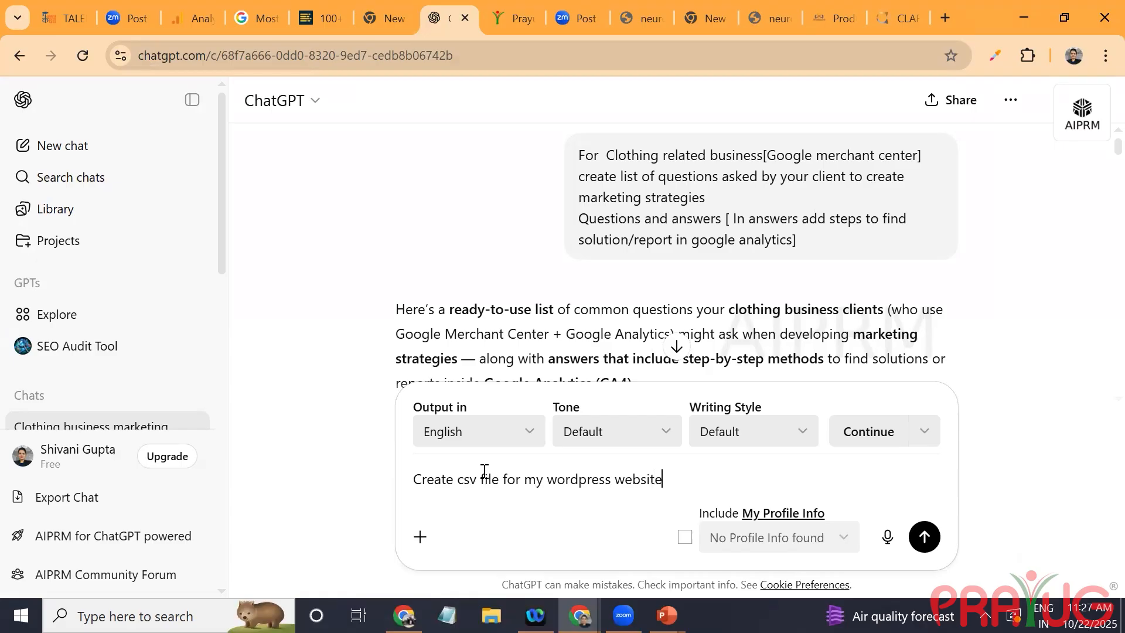
pyautogui.write('in downloadable form')
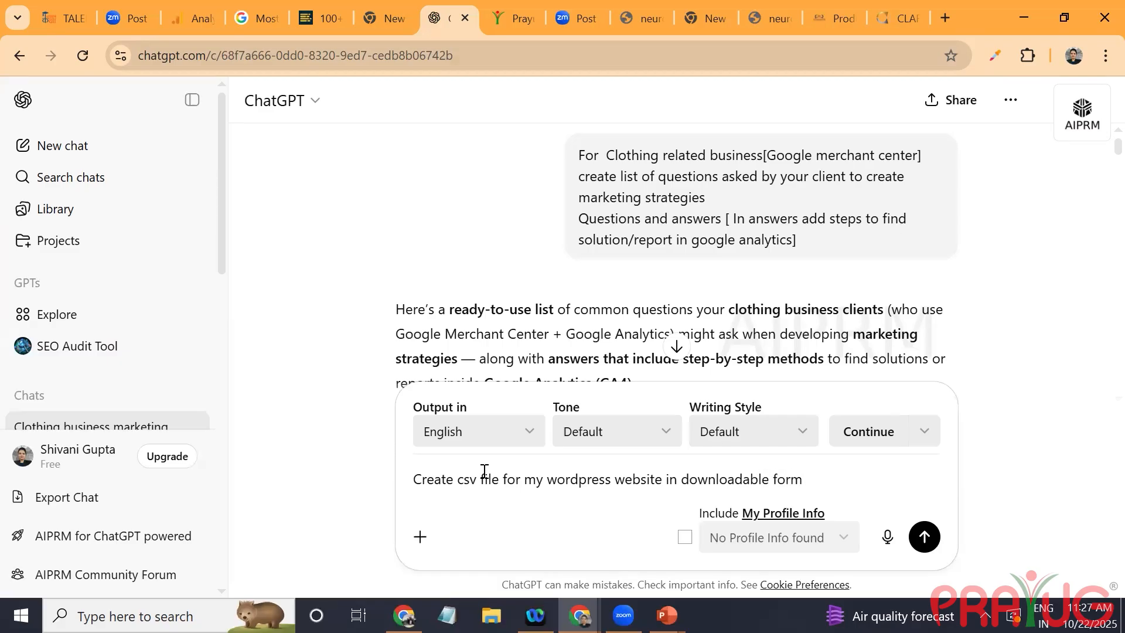
pyautogui.hotkey('shift', 'Return')
pyautogui.write('[')
pyautogui.hotkey('ctrl', 'v')
pyautogui.write('] take ')
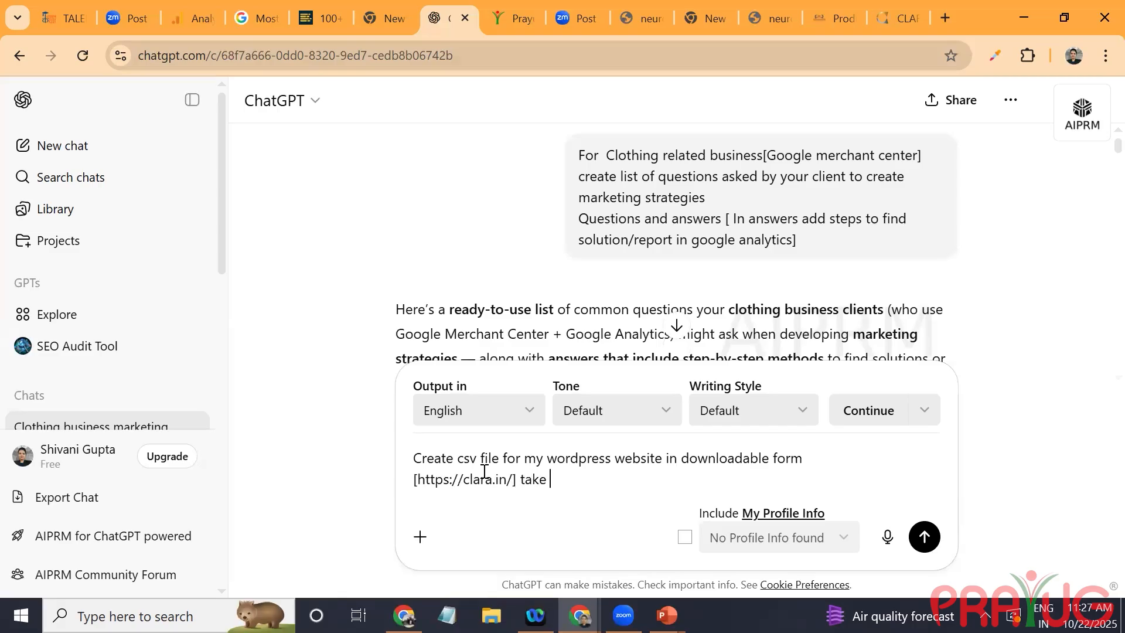
pyautogui.write('produ')
pyautogui.write('s details fr')
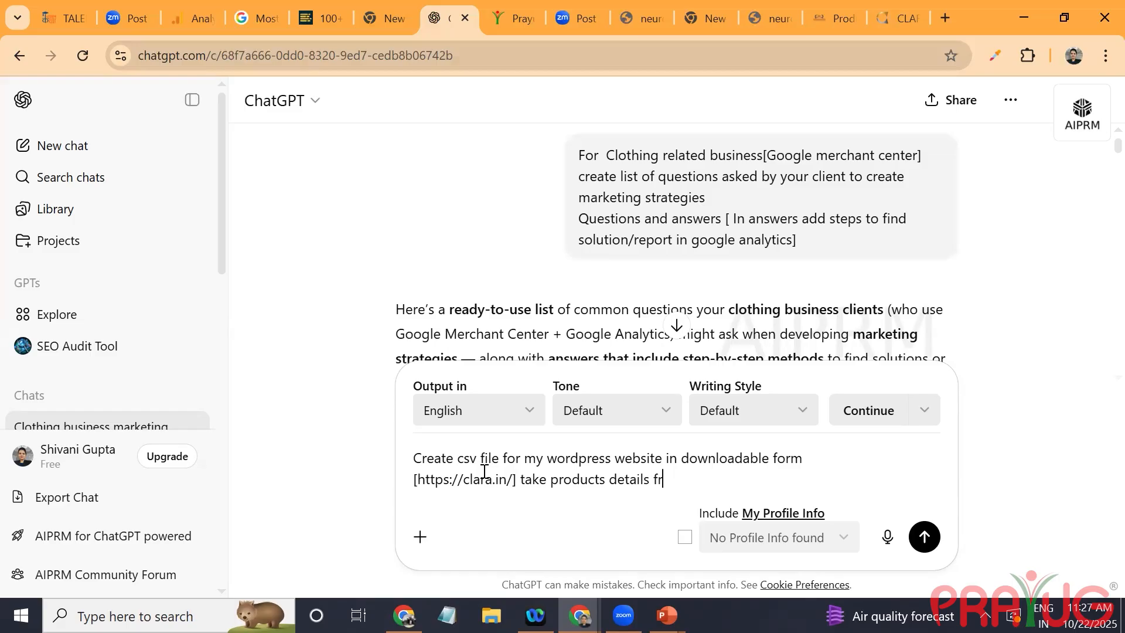
pyautogui.write('om given website')
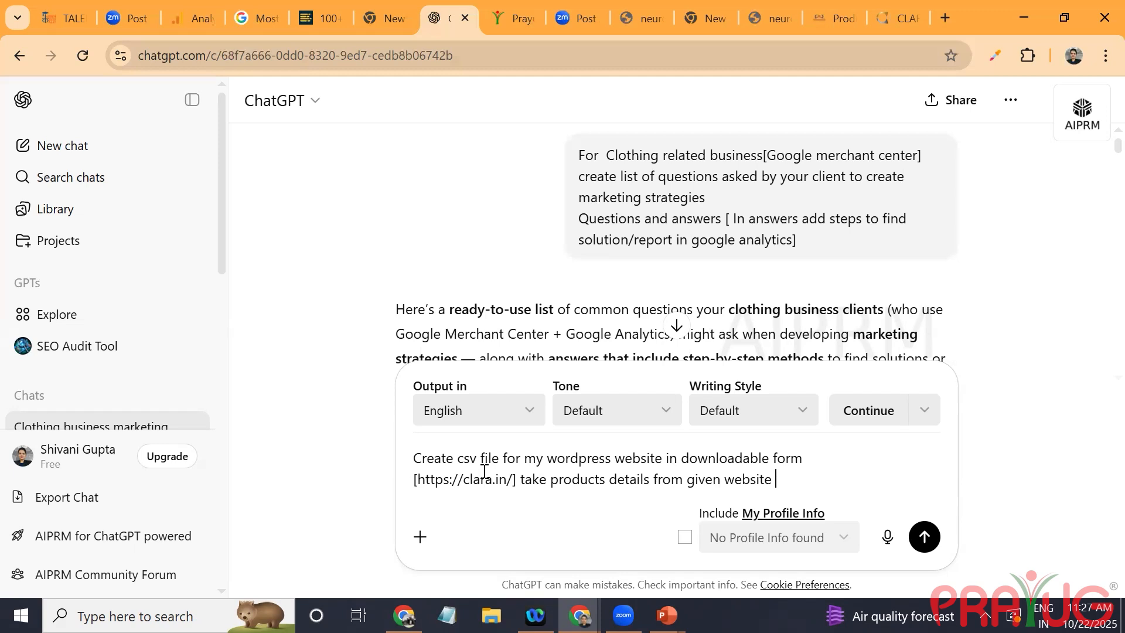
pyautogui.hotkey('shift', 'Return')
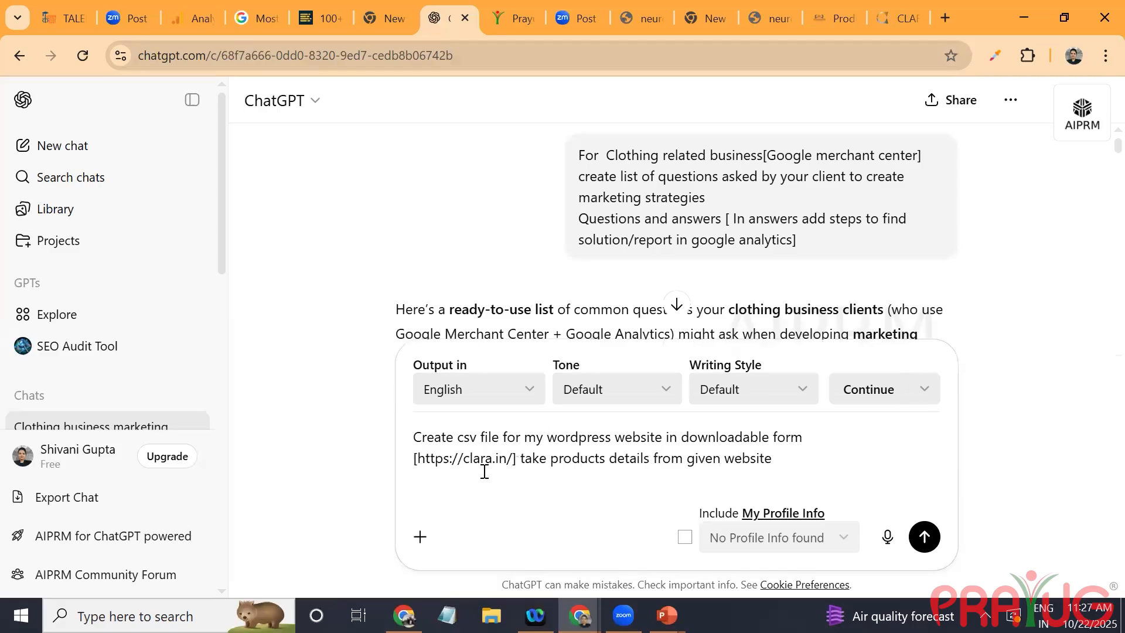
pyautogui.press('Return')
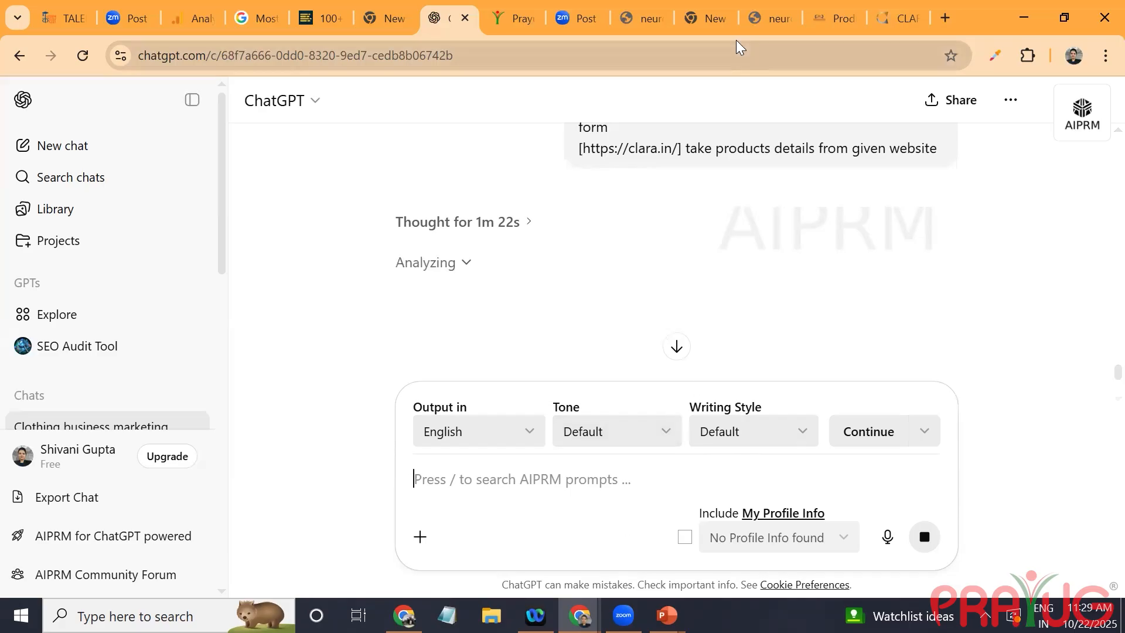
# Step: Download the product CSV generated by ChatGPT and save it as clara_products.csv in the Downloads folder
pyautogui.click(816, 22)
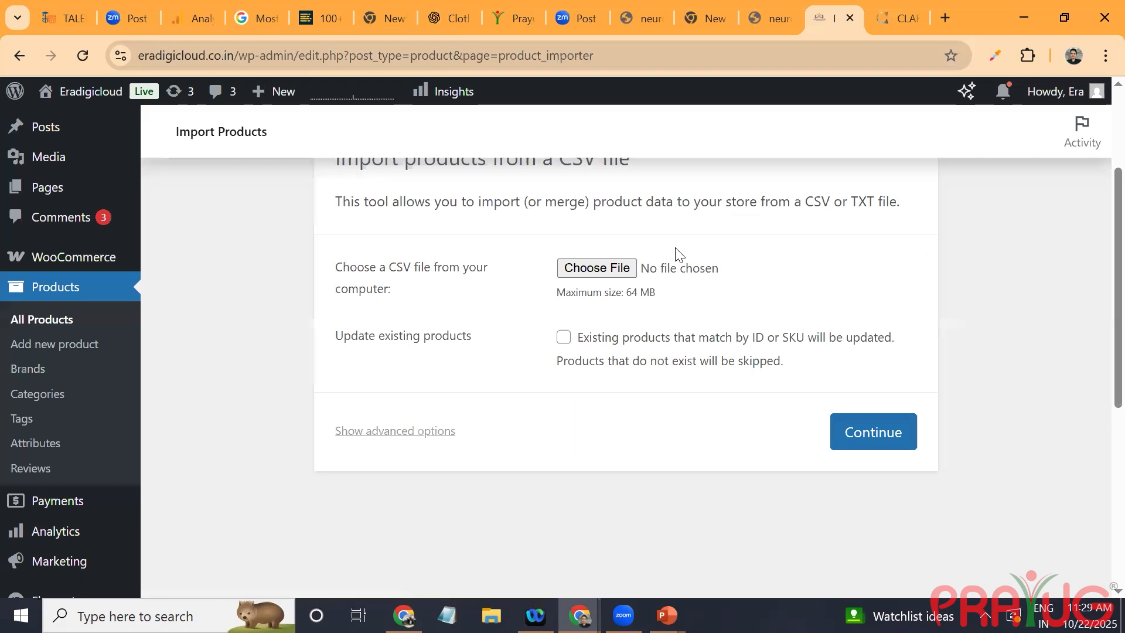
pyautogui.click(434, 20)
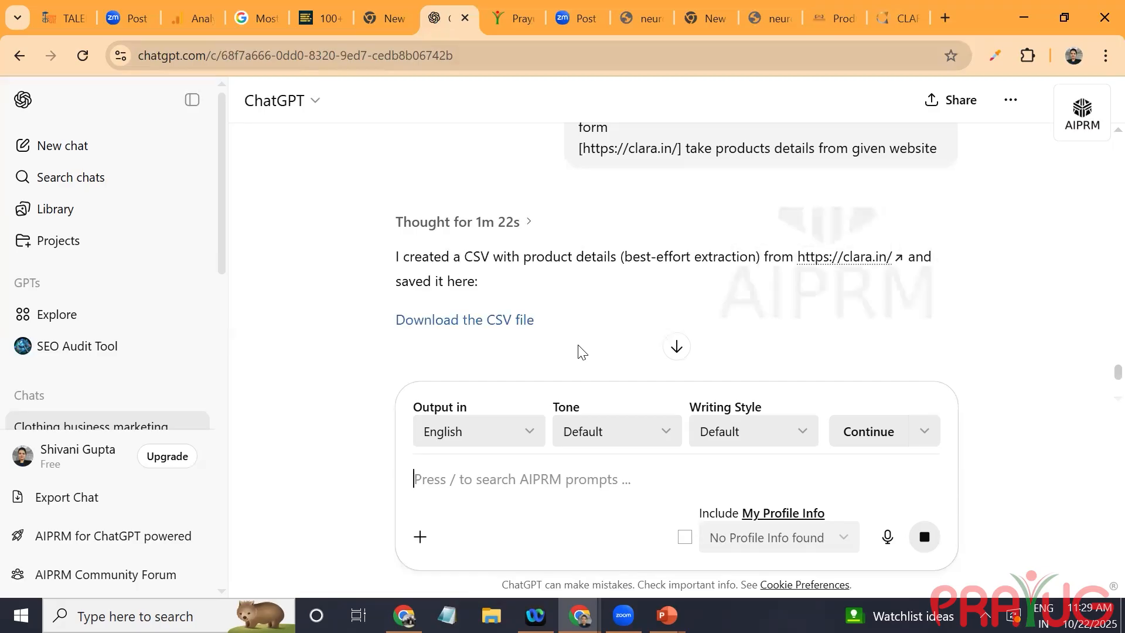
pyautogui.click(513, 320)
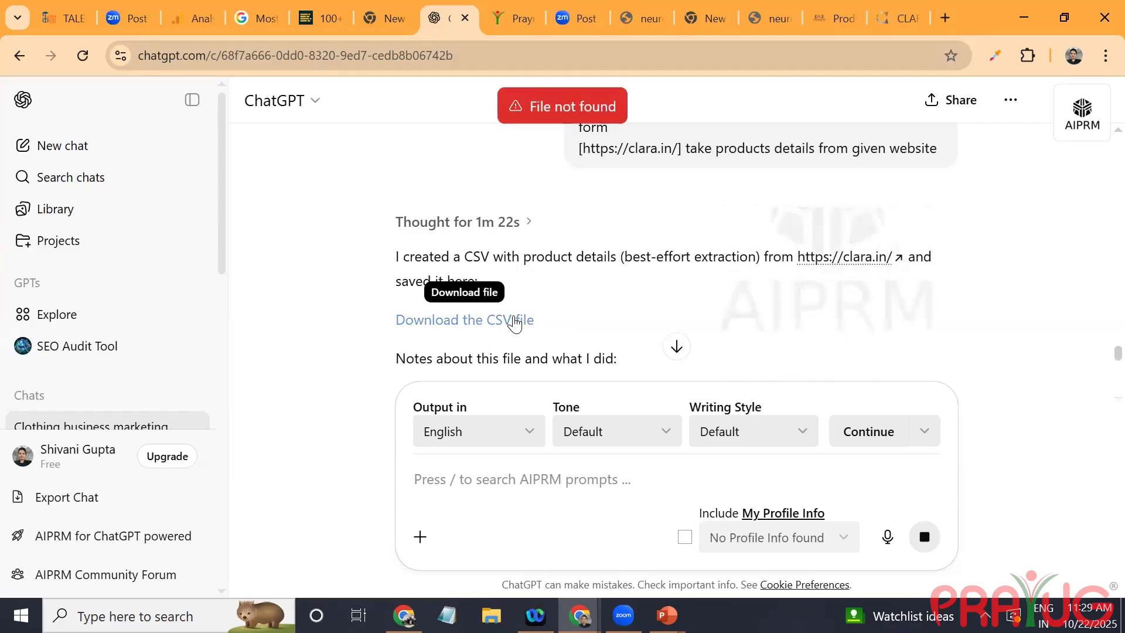
pyautogui.click(513, 320)
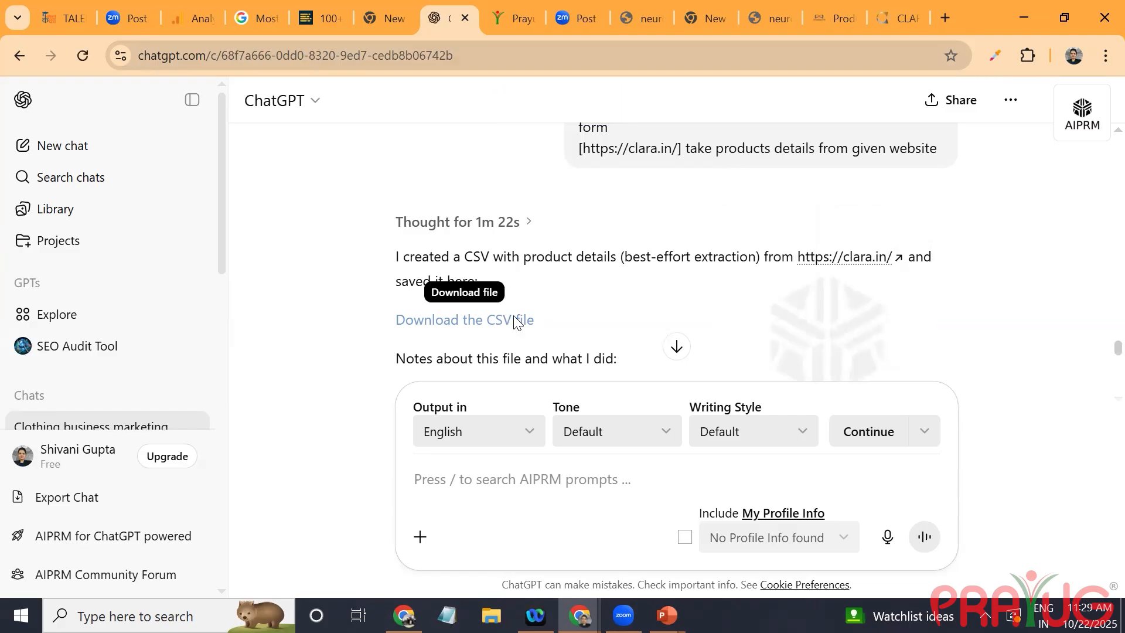
pyautogui.click(514, 320)
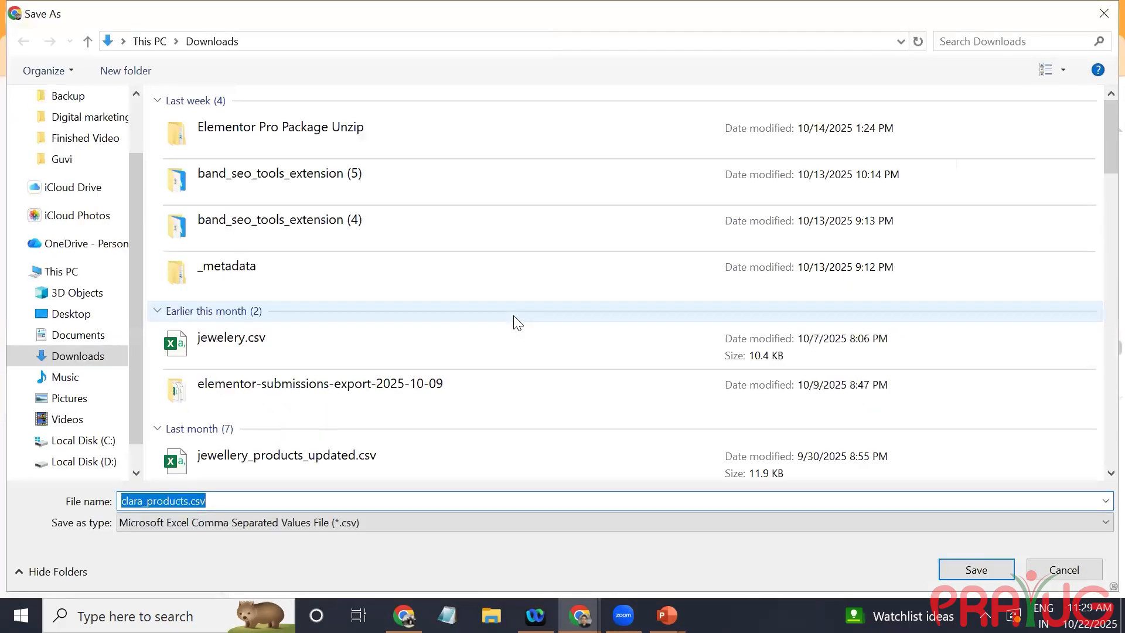
pyautogui.press('Return')
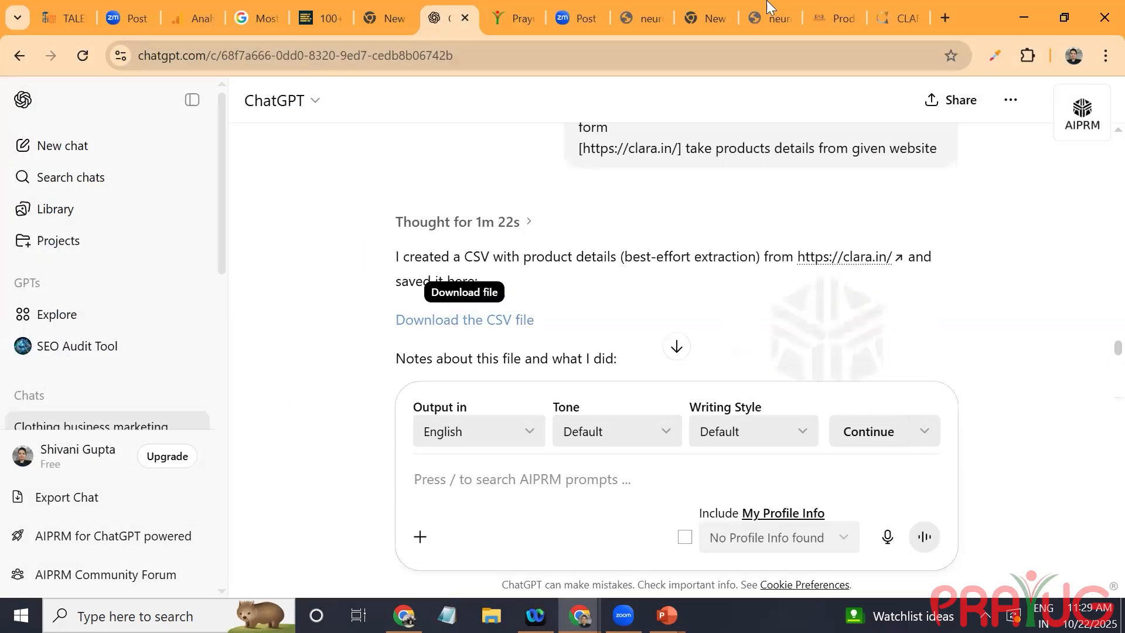
# Step: Reload the neuromarketacademy.great-site.net admin page and switch to the other Chrome window showing that site
pyautogui.click(832, 5)
pyautogui.click(743, 20)
pyautogui.click(80, 52)
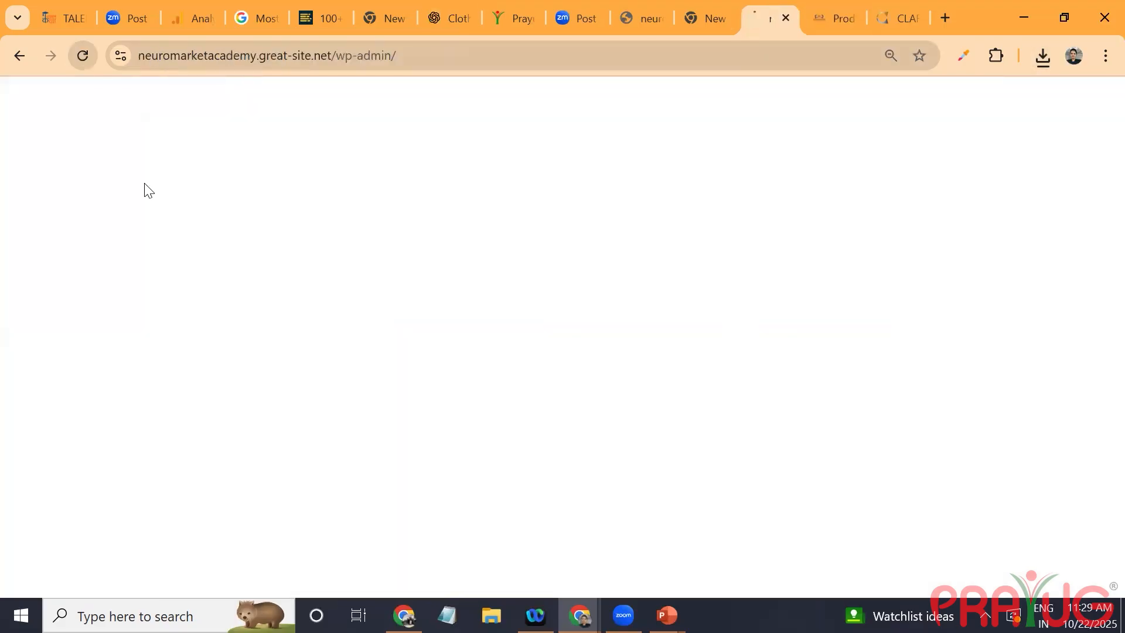
pyautogui.click(404, 616)
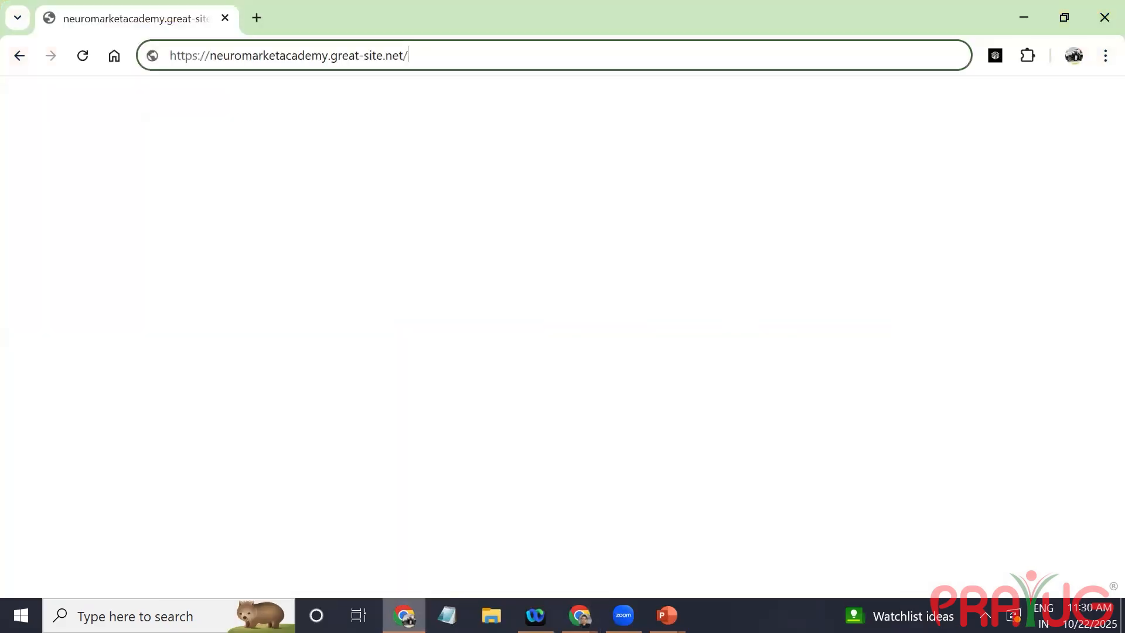
# Step: Switch to the Chrome window with the neuromarketacademy.great-site.net admin and look through its dashboard and sidebar entries
pyautogui.click(579, 616)
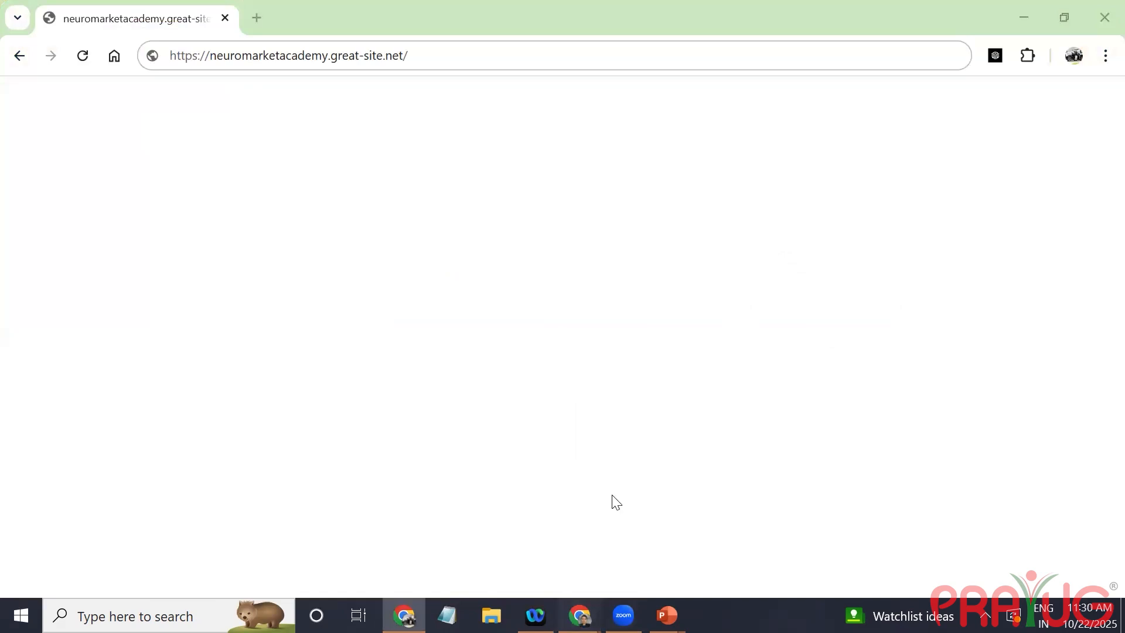
pyautogui.click(496, 579)
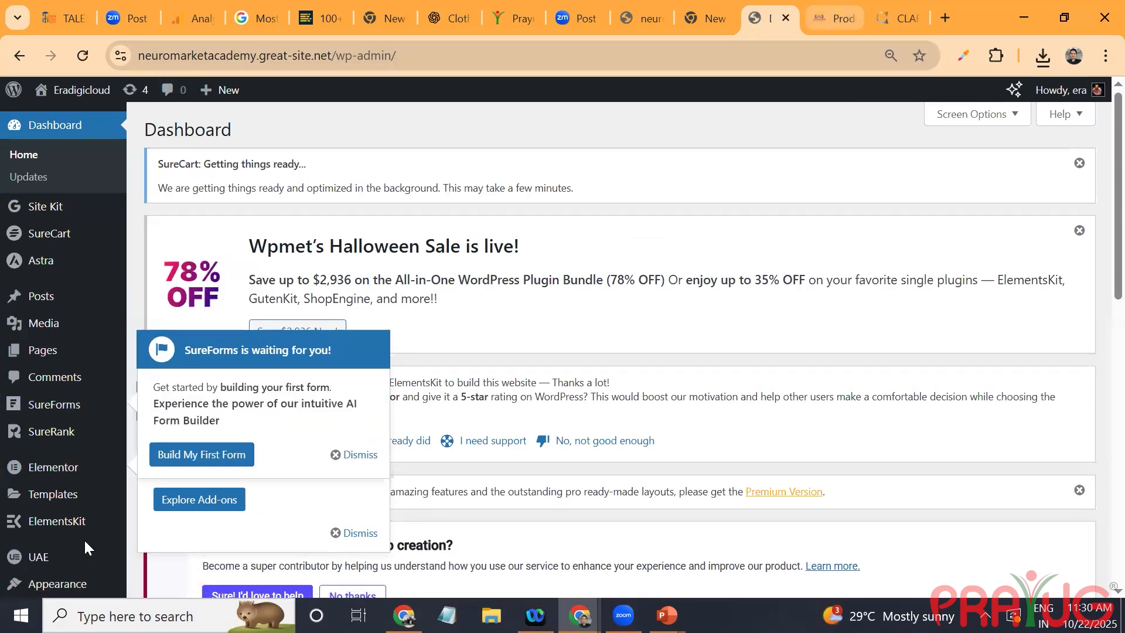
pyautogui.scroll(-3, 552, 359)
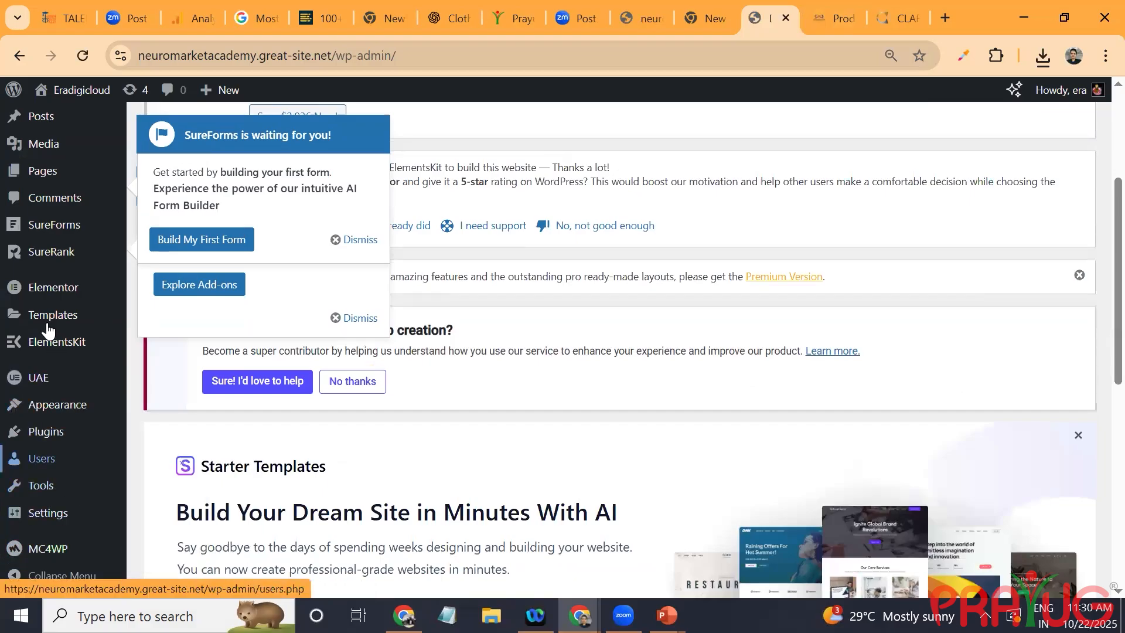
pyautogui.scroll(-4, 222, 454)
pyautogui.scroll(-3, 222, 454)
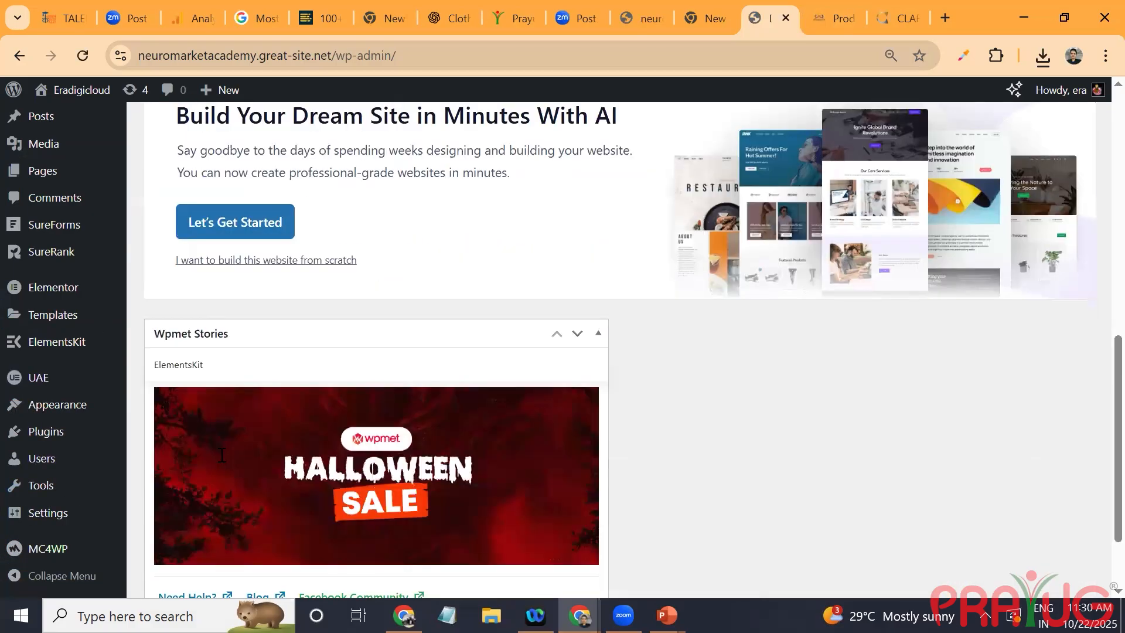
pyautogui.scroll(10, 222, 454)
pyautogui.scroll(-6, 222, 455)
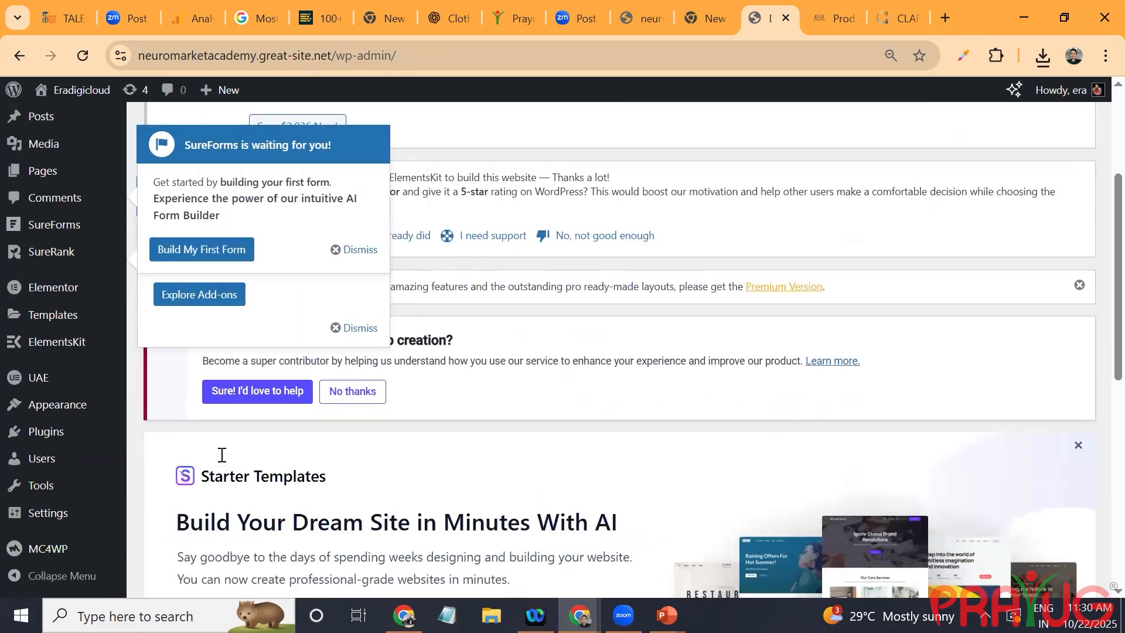
pyautogui.scroll(8, 222, 454)
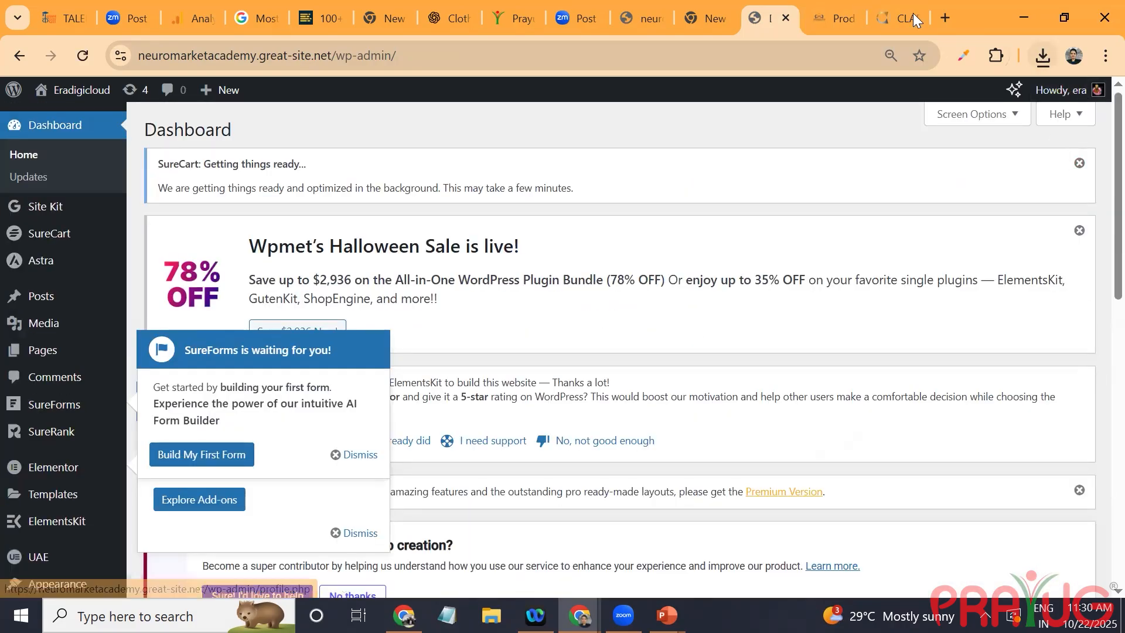
# Step: Go to the eradigicloud.co.in product importer, choose clara_products.csv from Downloads and continue to column mapping
pyautogui.click(829, 19)
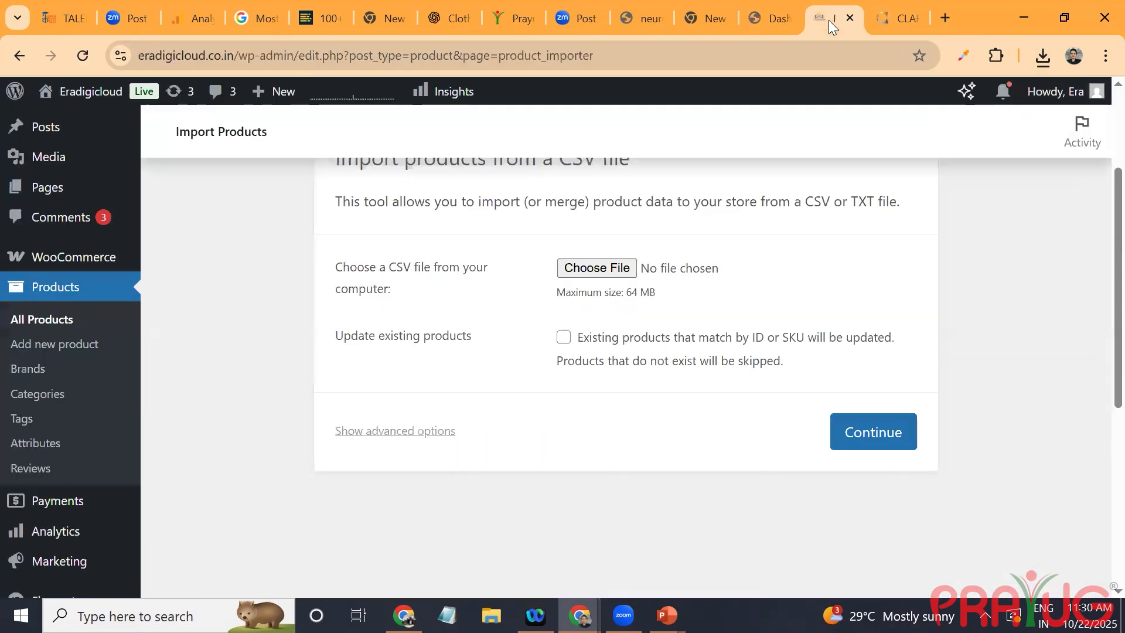
pyautogui.click(612, 267)
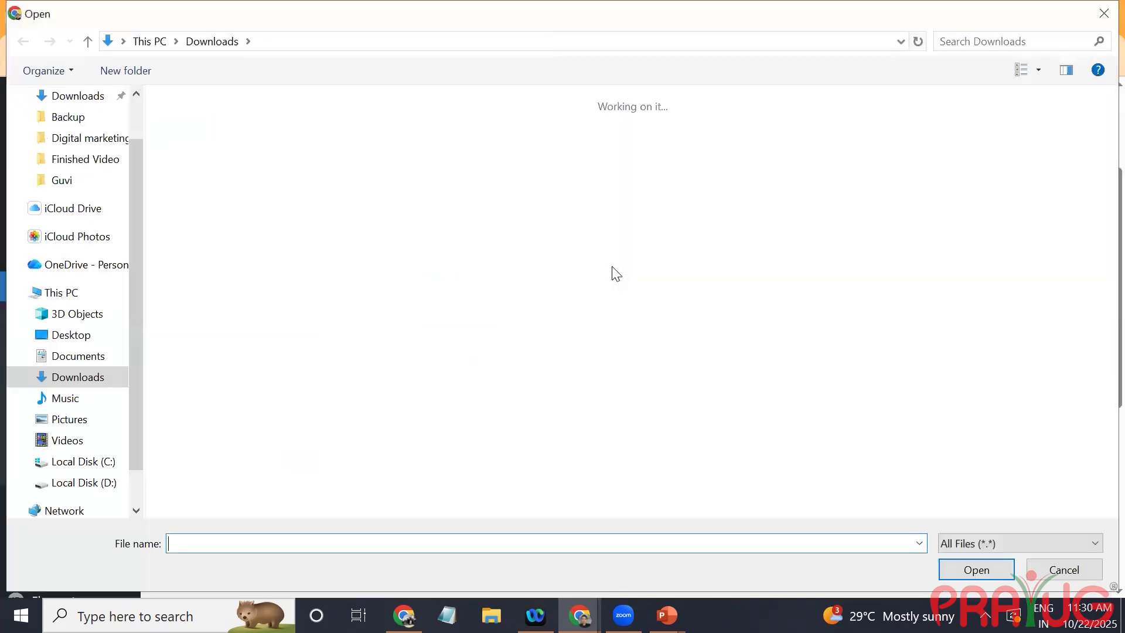
pyautogui.click(303, 135)
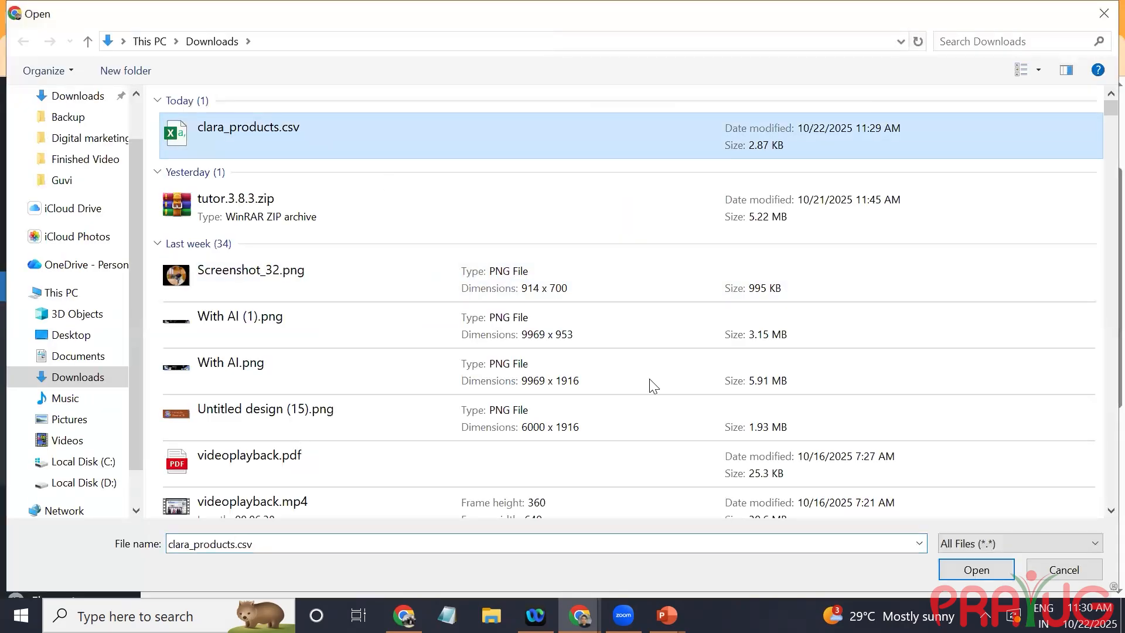
pyautogui.click(982, 570)
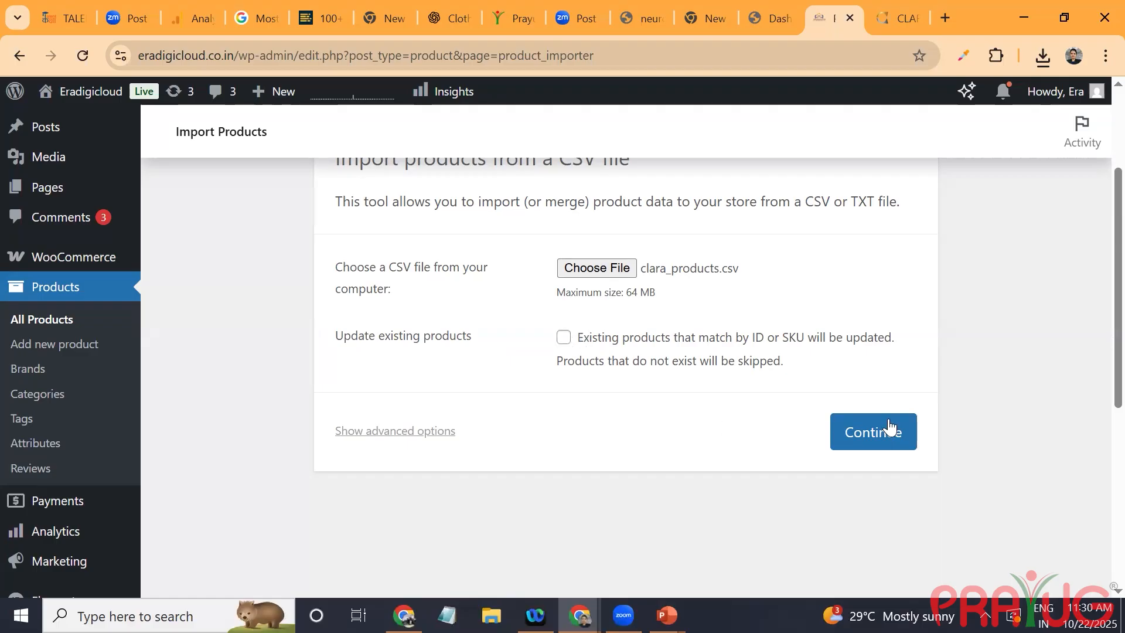
pyautogui.click(869, 451)
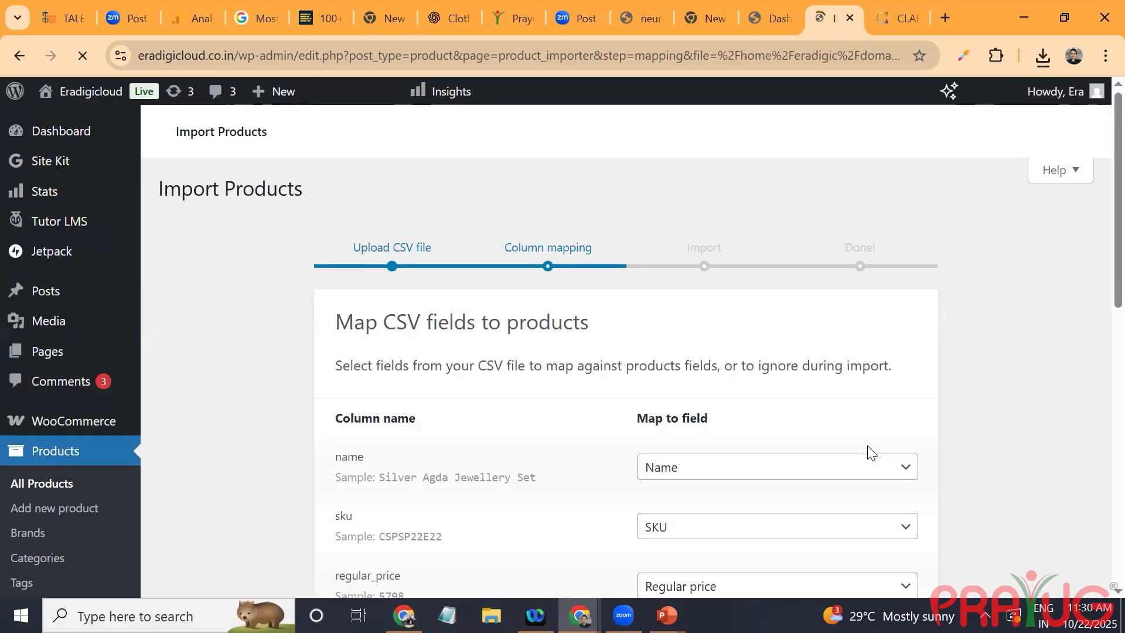
# Step: Map the currency column of the CSV to the Type field
pyautogui.scroll(-4, 869, 451)
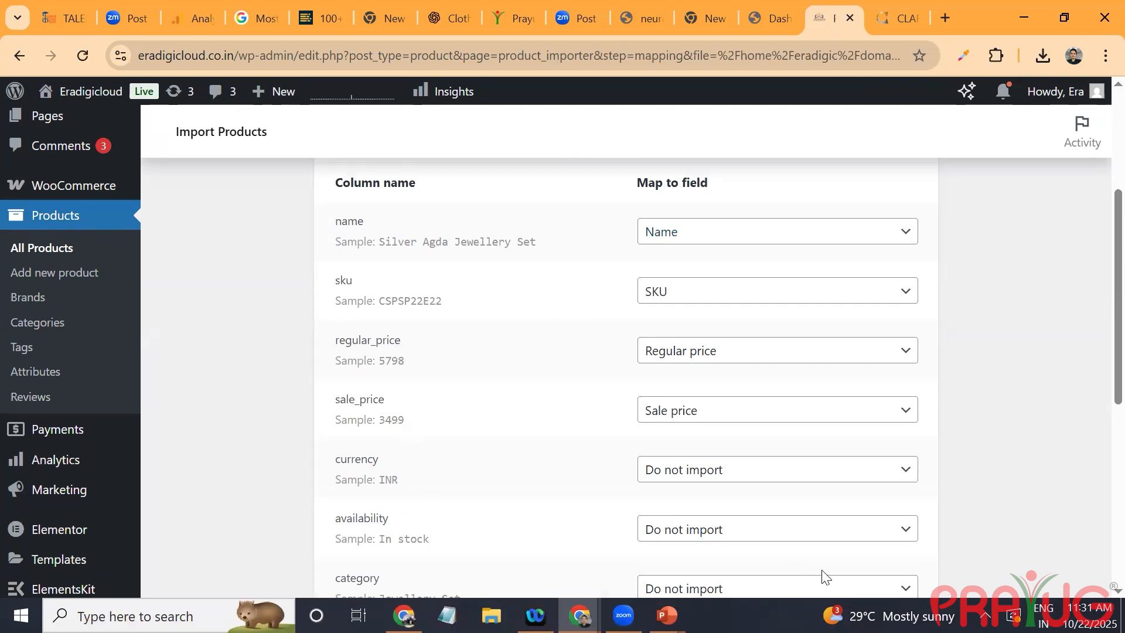
pyautogui.click(810, 465)
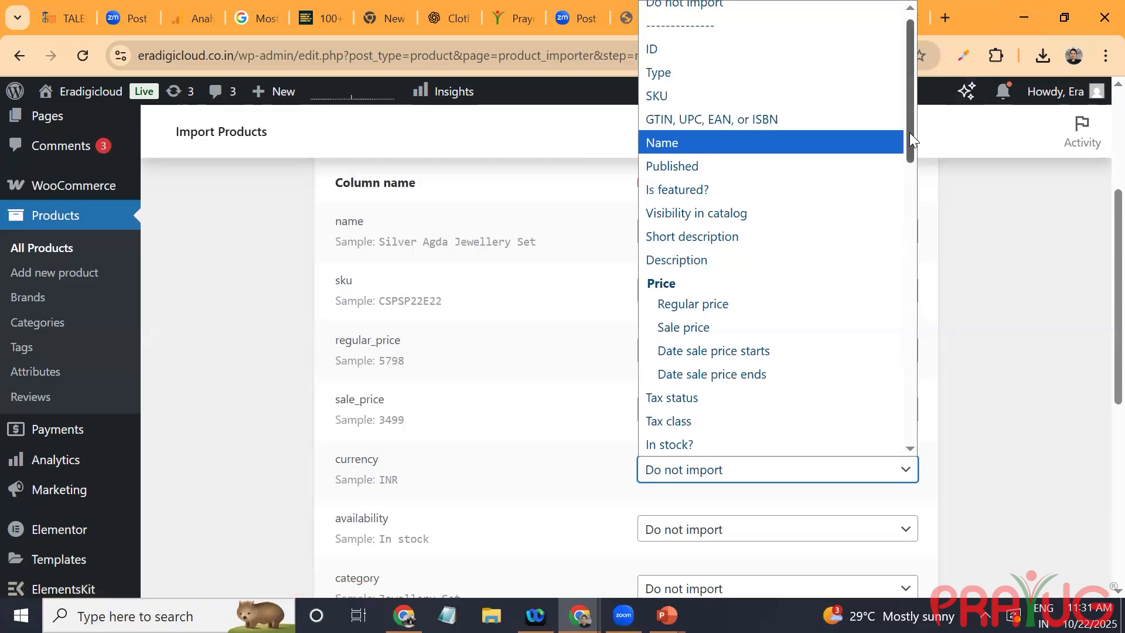
pyautogui.moveTo(908, 100); pyautogui.dragTo(907, 95)
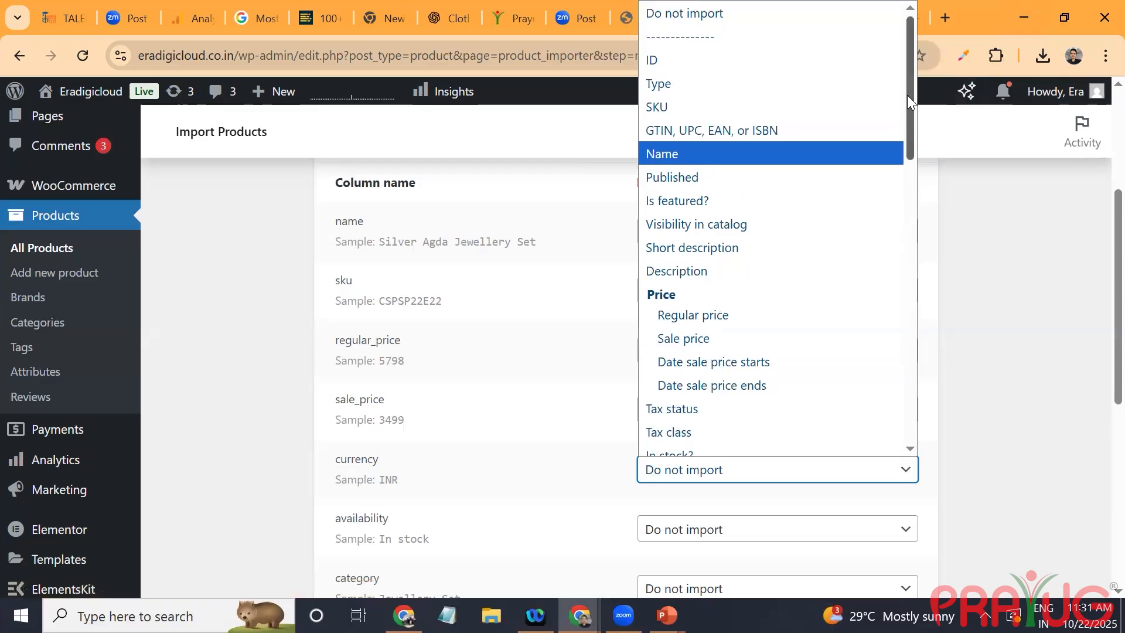
pyautogui.click(820, 83)
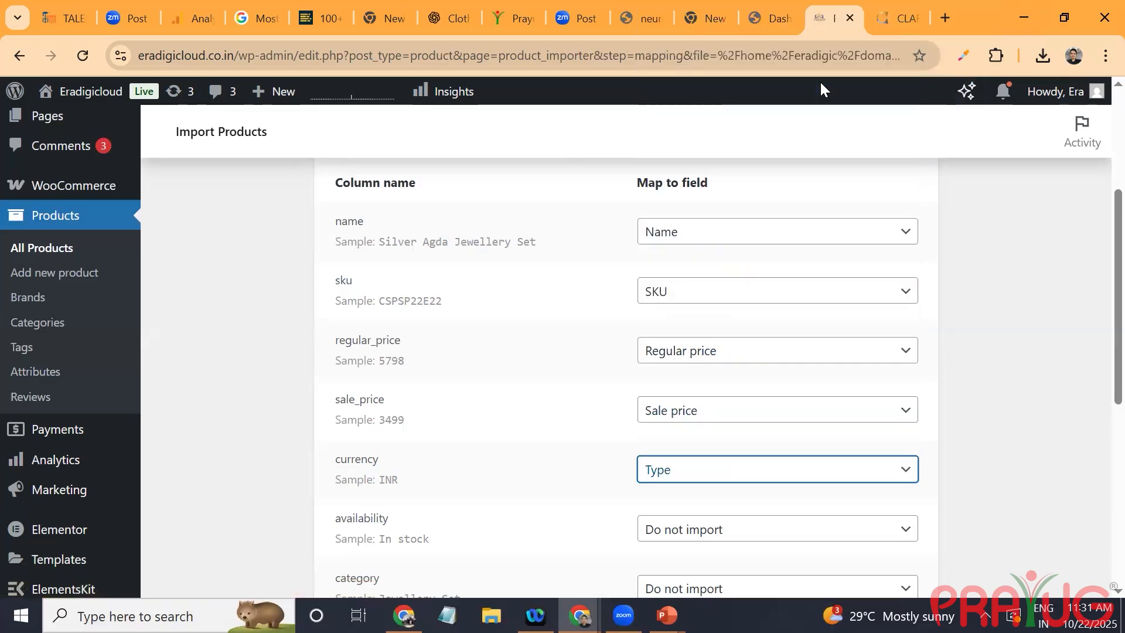
# Step: Look through all available product fields for the currency column and set its mapping to Do not import
pyautogui.click(706, 476)
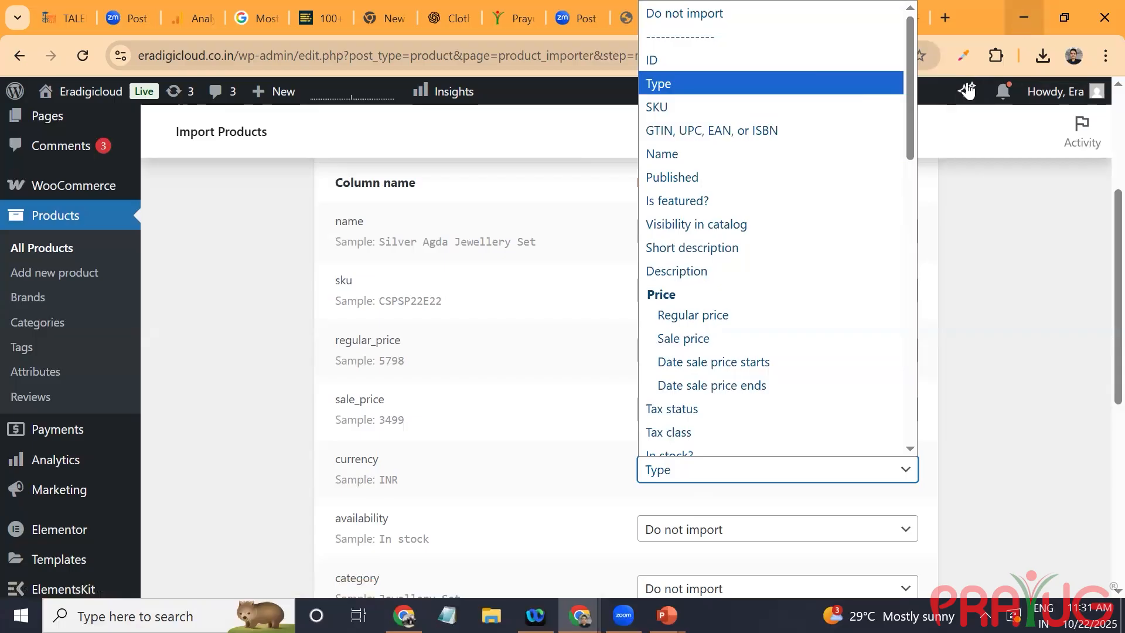
pyautogui.scroll(-1, 910, 123)
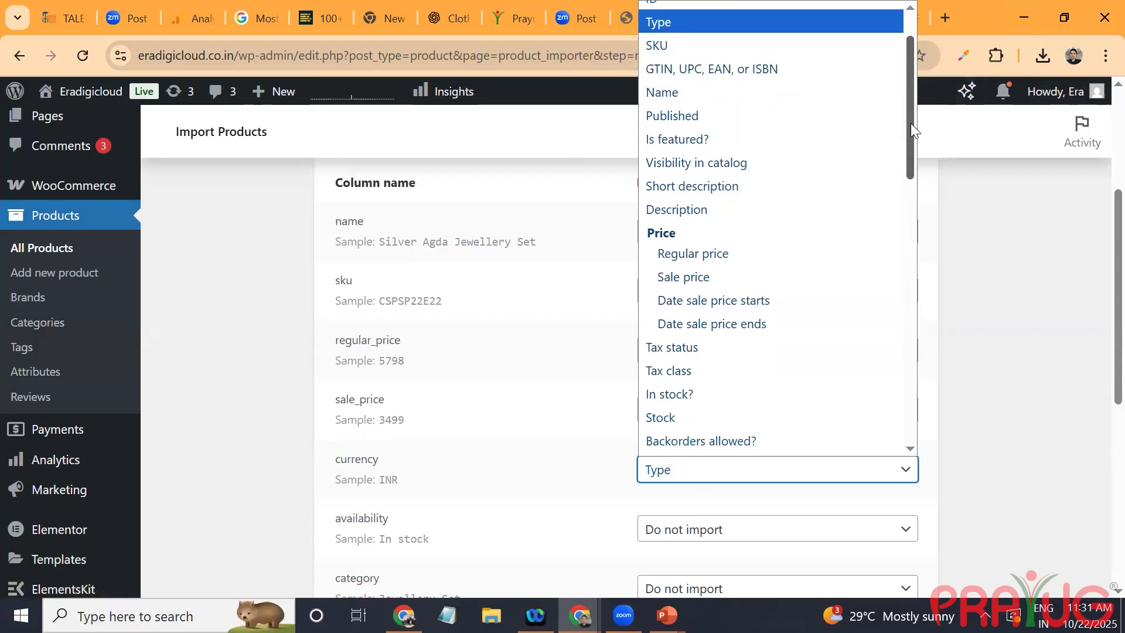
pyautogui.moveTo(911, 130); pyautogui.dragTo(924, 179)
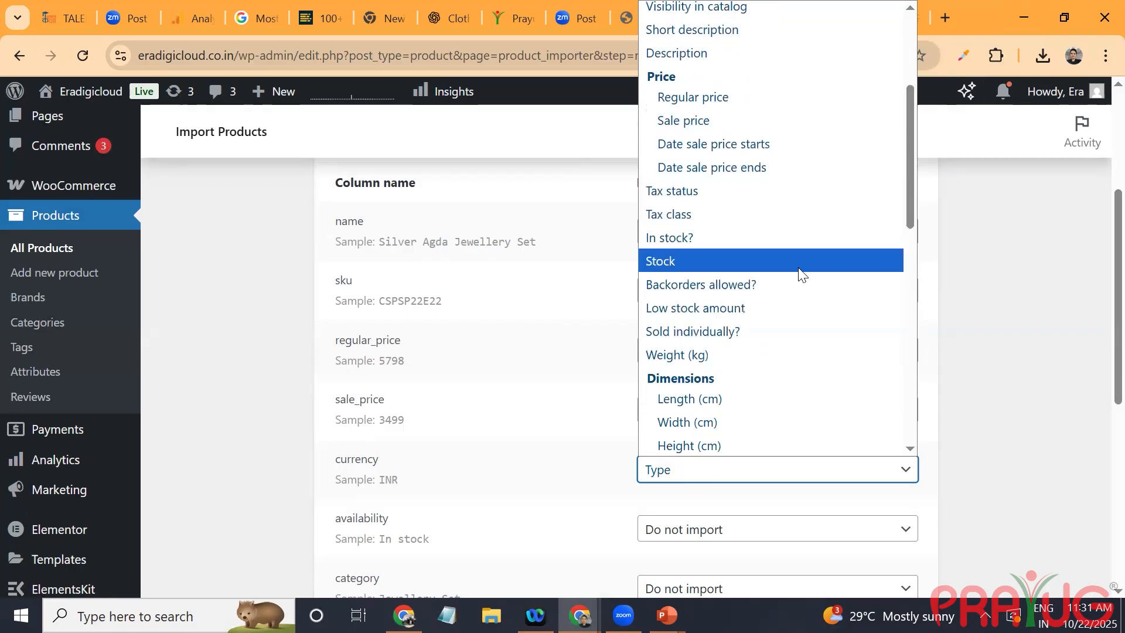
pyautogui.scroll(-2, 910, 201)
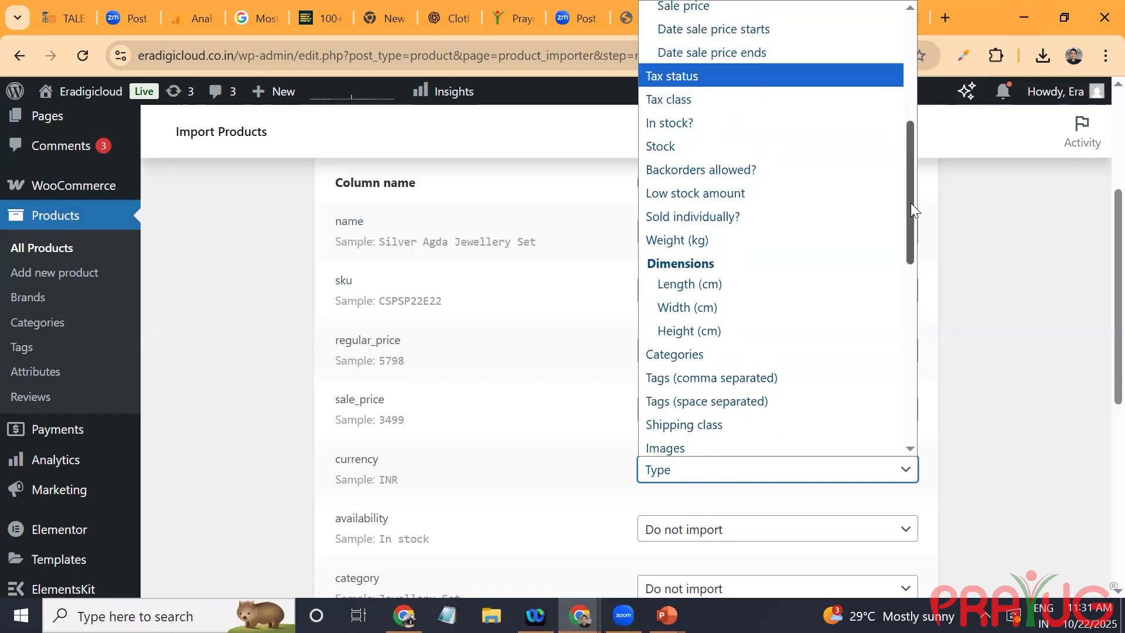
pyautogui.scroll(-4, 931, 254)
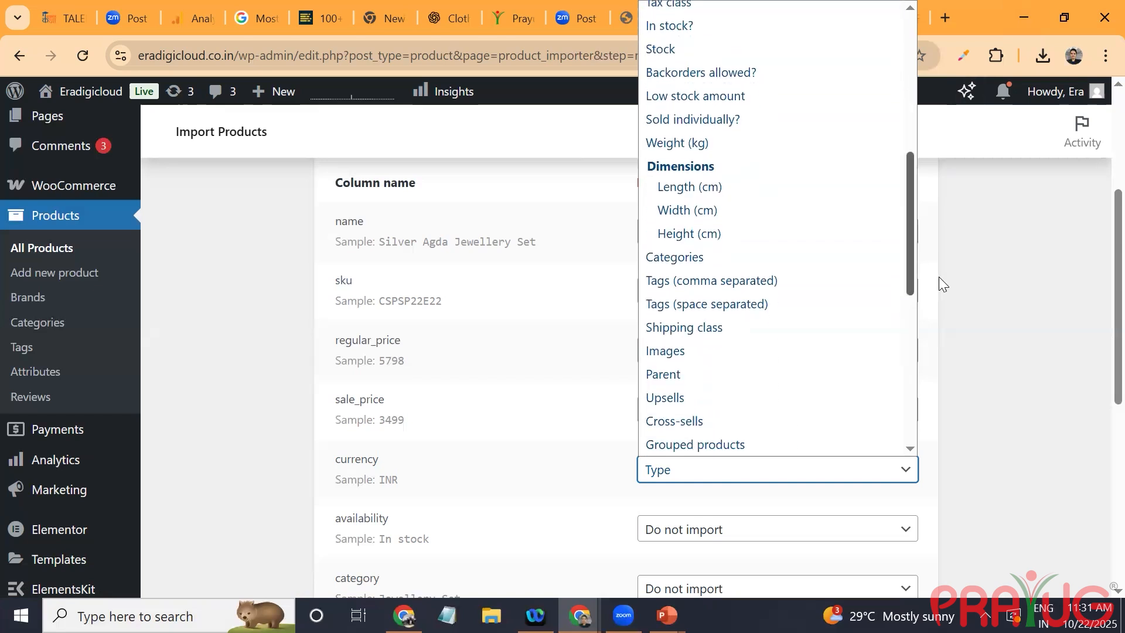
pyautogui.scroll(-4, 945, 331)
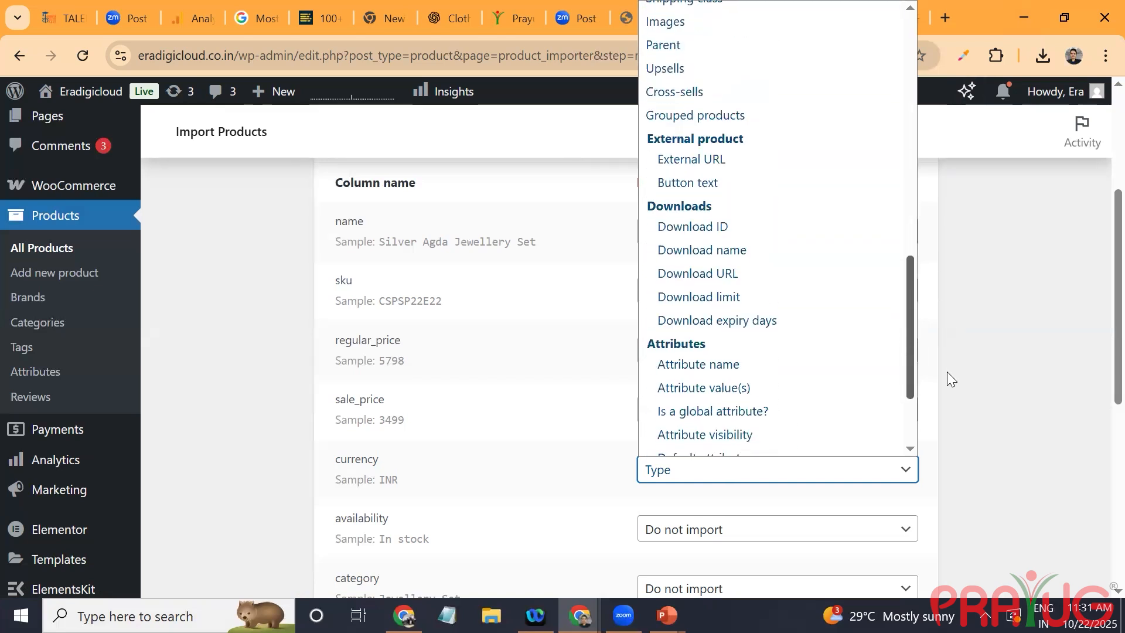
pyautogui.scroll(-2, 947, 386)
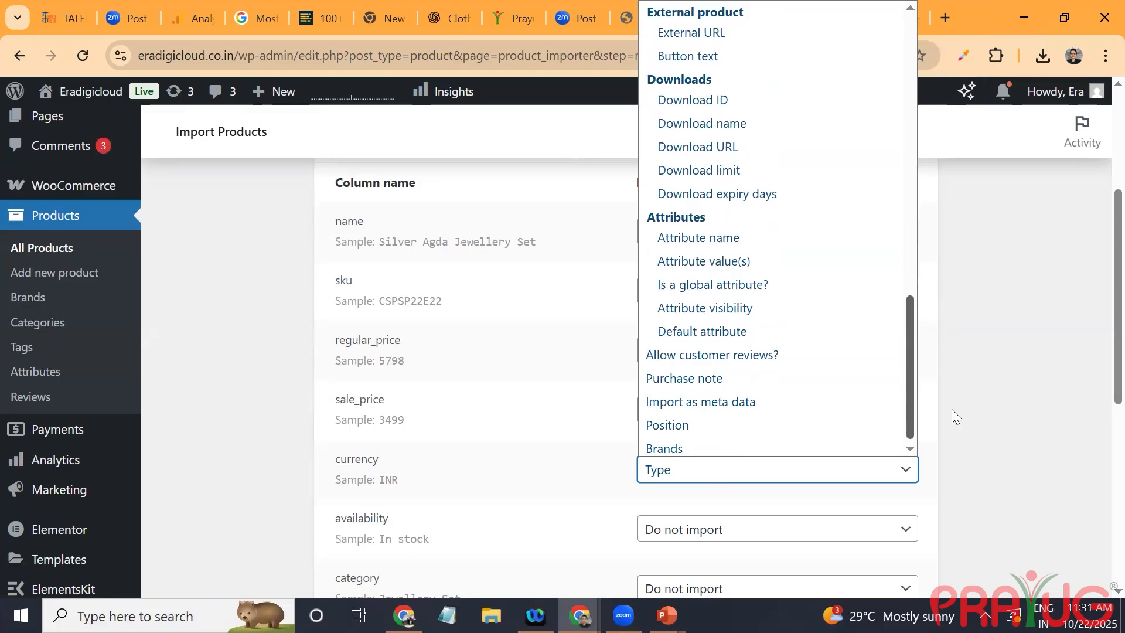
pyautogui.scroll(-1, 952, 416)
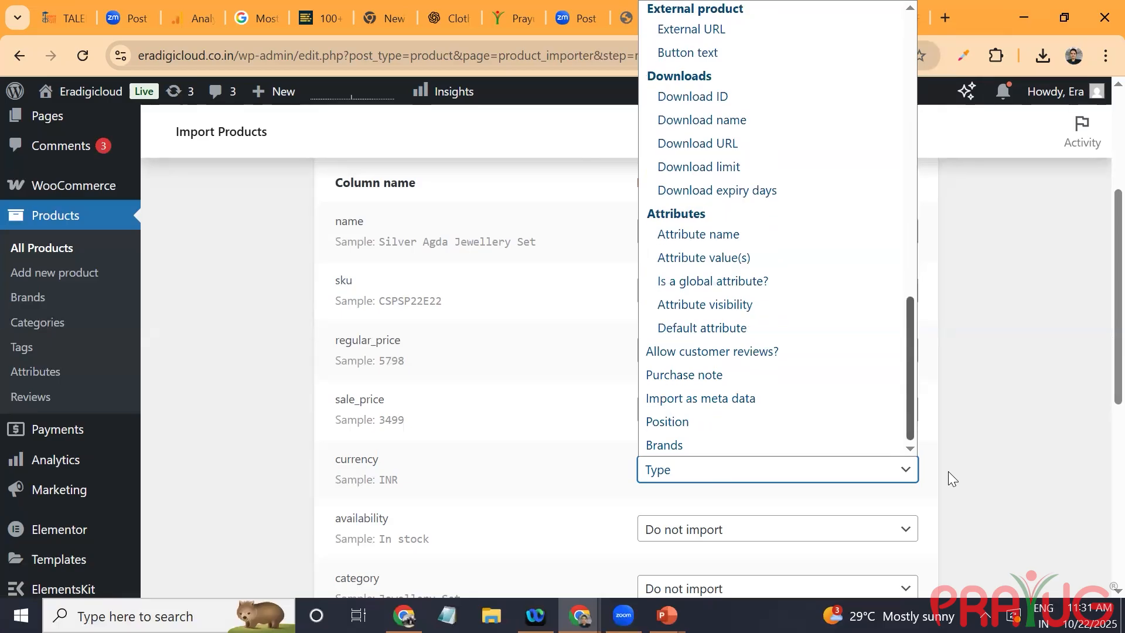
pyautogui.scroll(10, 963, 256)
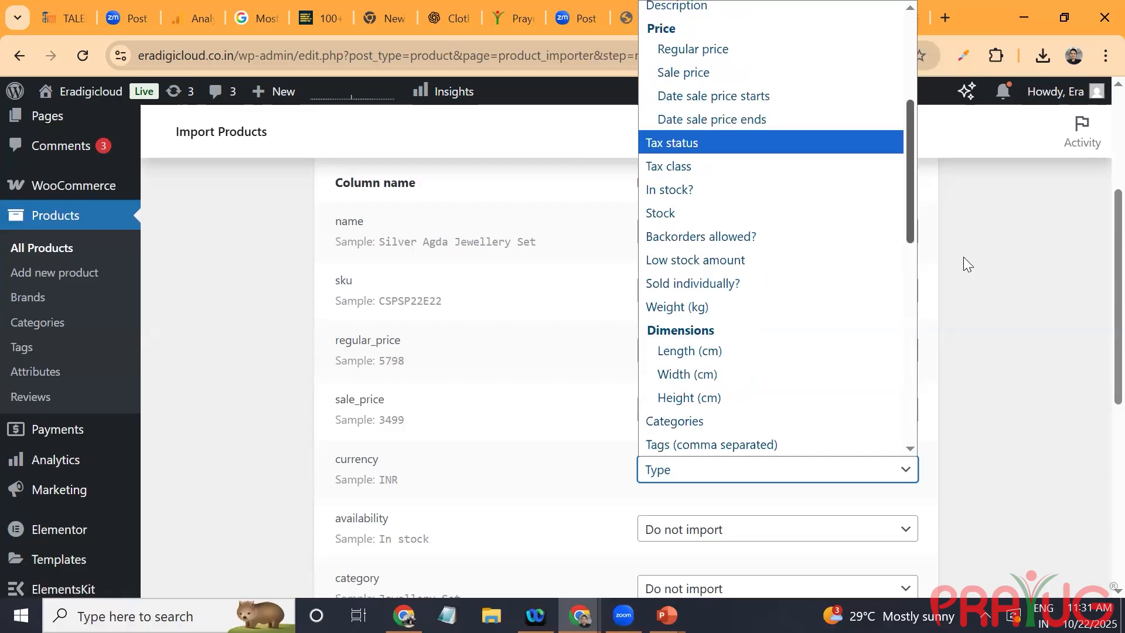
pyautogui.scroll(4, 956, 142)
pyautogui.scroll(2, 956, 142)
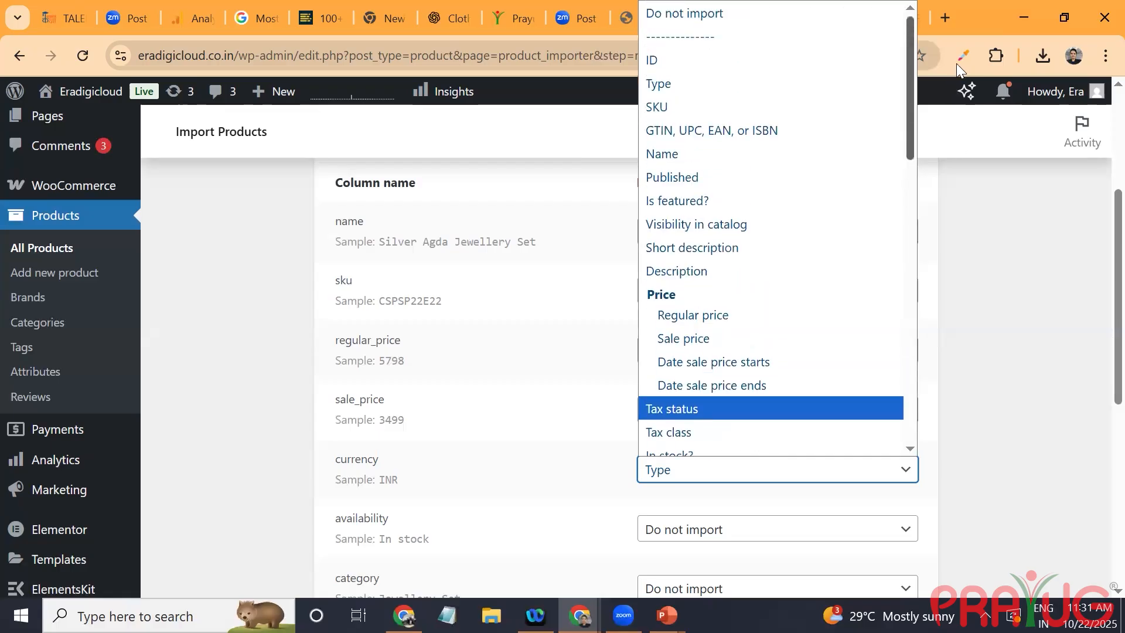
pyautogui.click(749, 18)
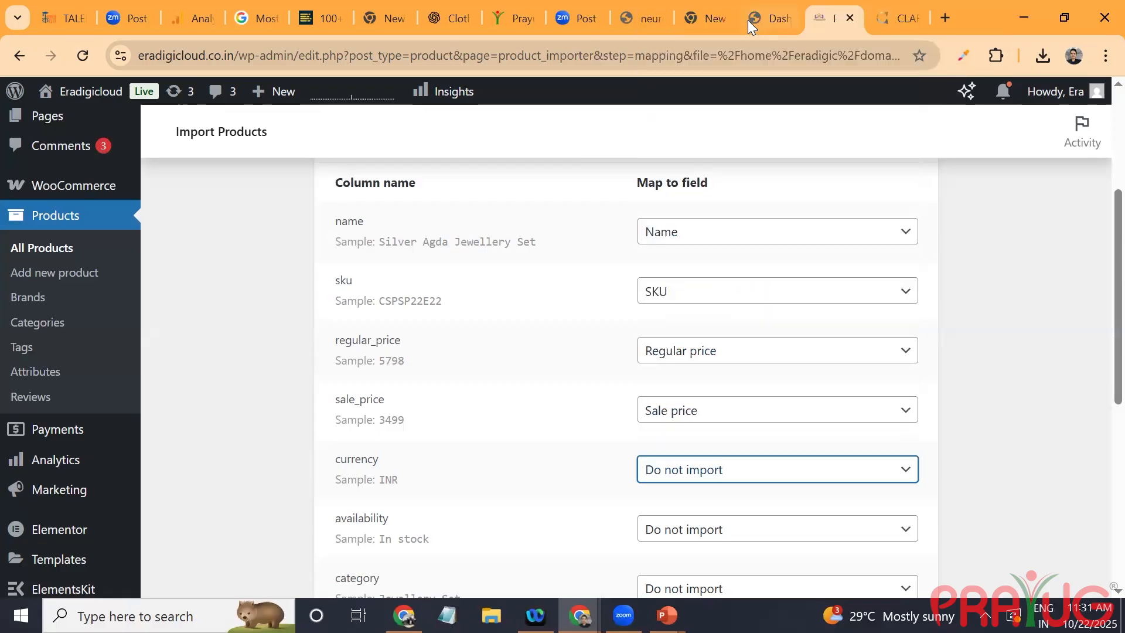
# Step: Map the availability column to In stock? and the category column to Categories
pyautogui.click(737, 532)
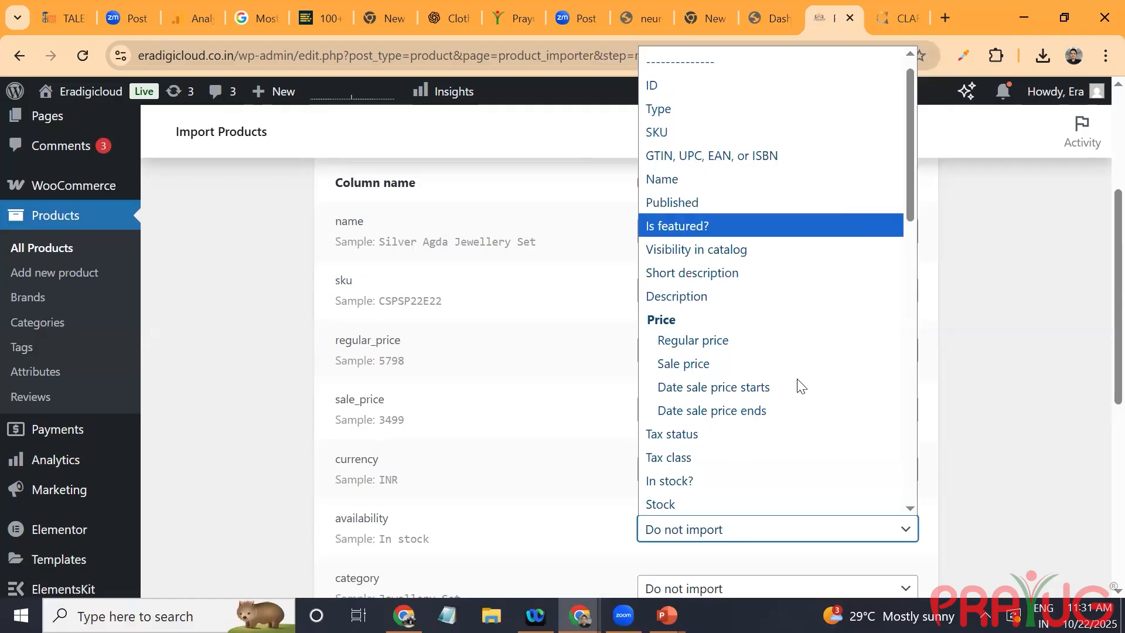
pyautogui.click(707, 482)
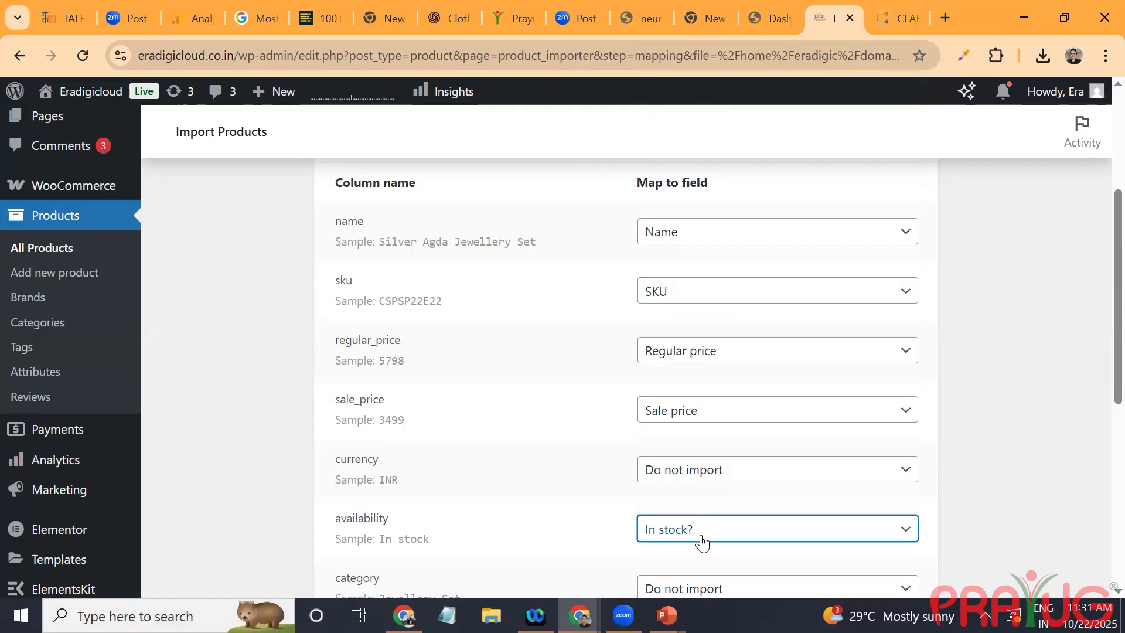
pyautogui.scroll(-4, 736, 547)
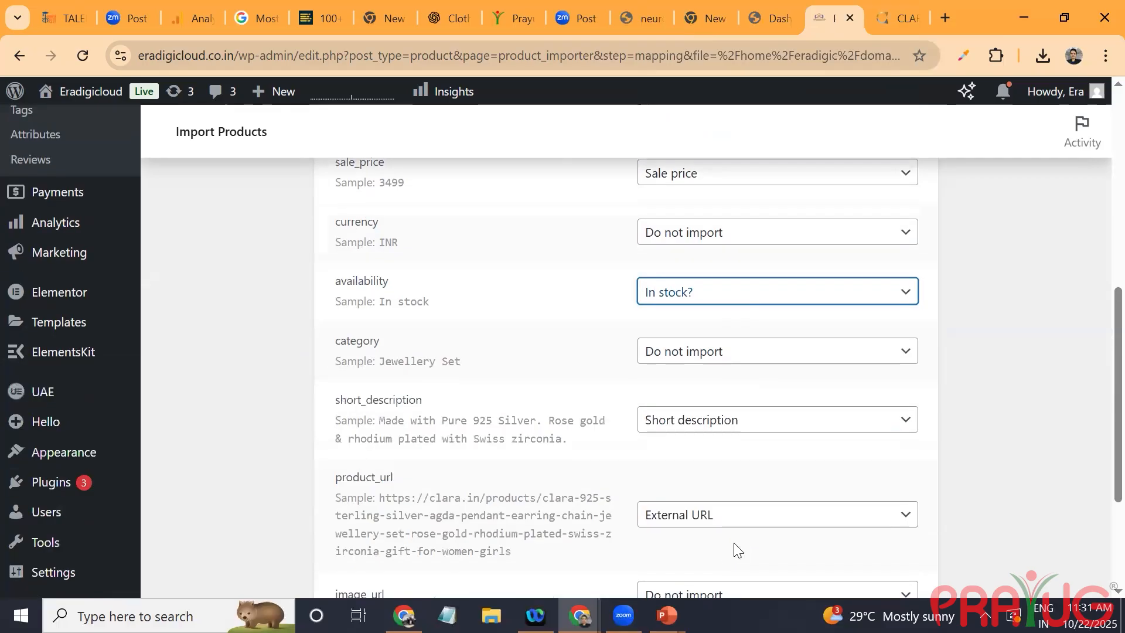
pyautogui.click(764, 357)
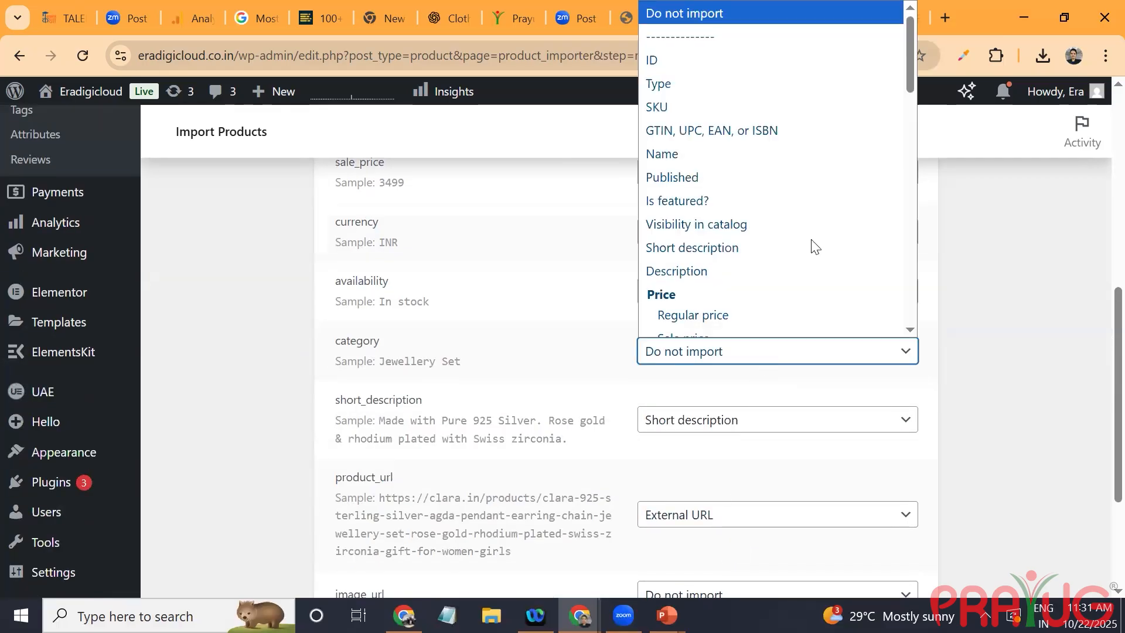
pyautogui.moveTo(912, 84); pyautogui.dragTo(937, 102)
pyautogui.click(911, 311)
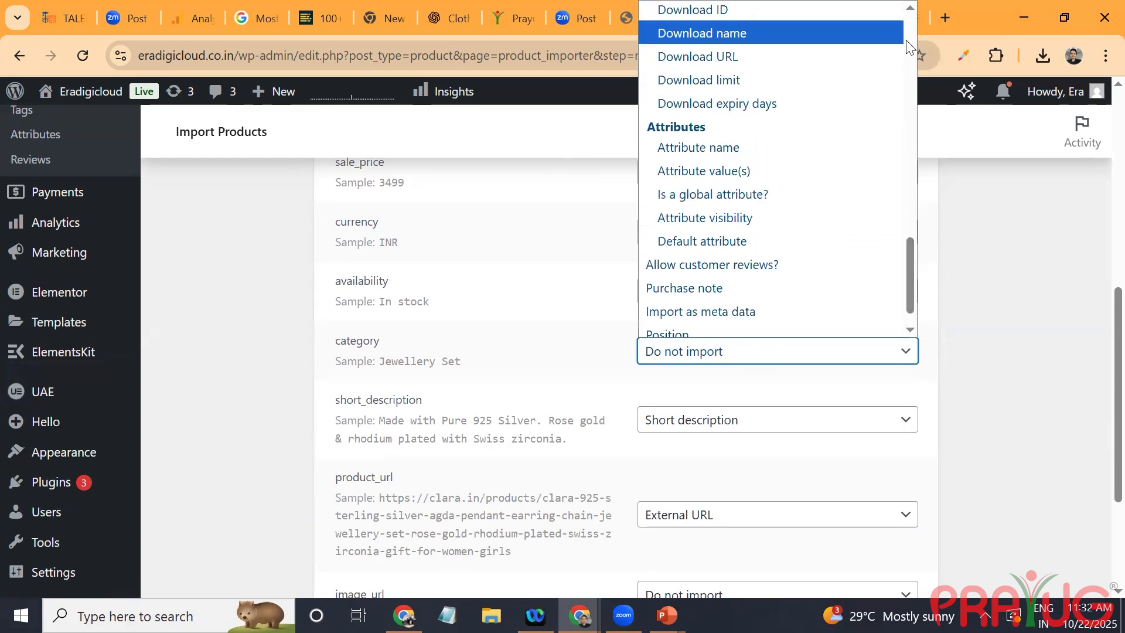
pyautogui.scroll(5, 879, 35)
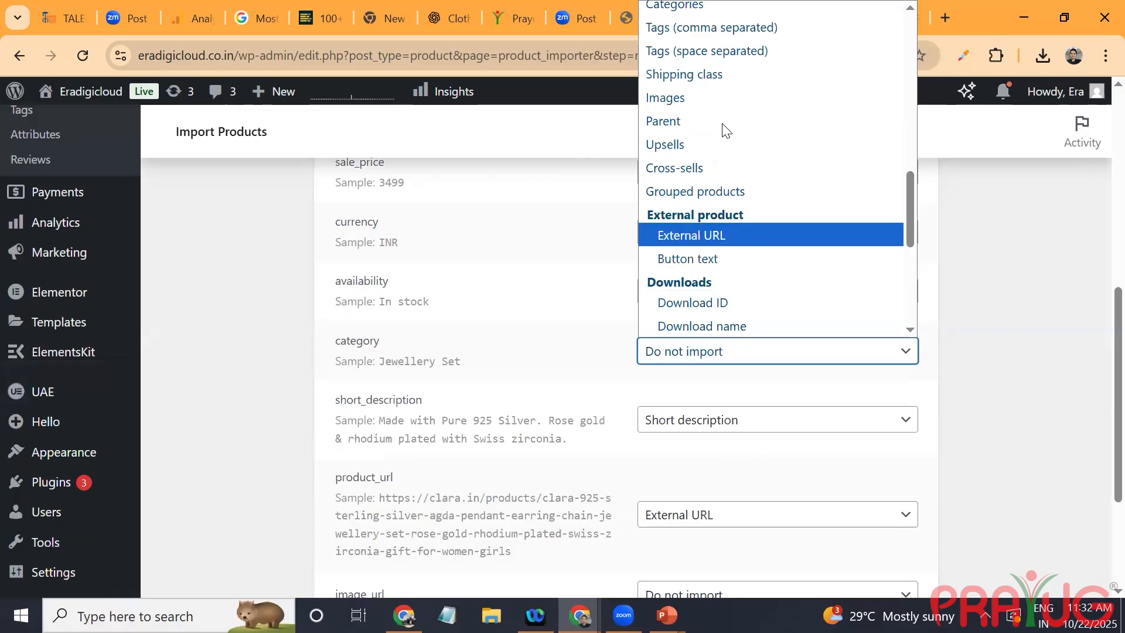
pyautogui.click(734, 13)
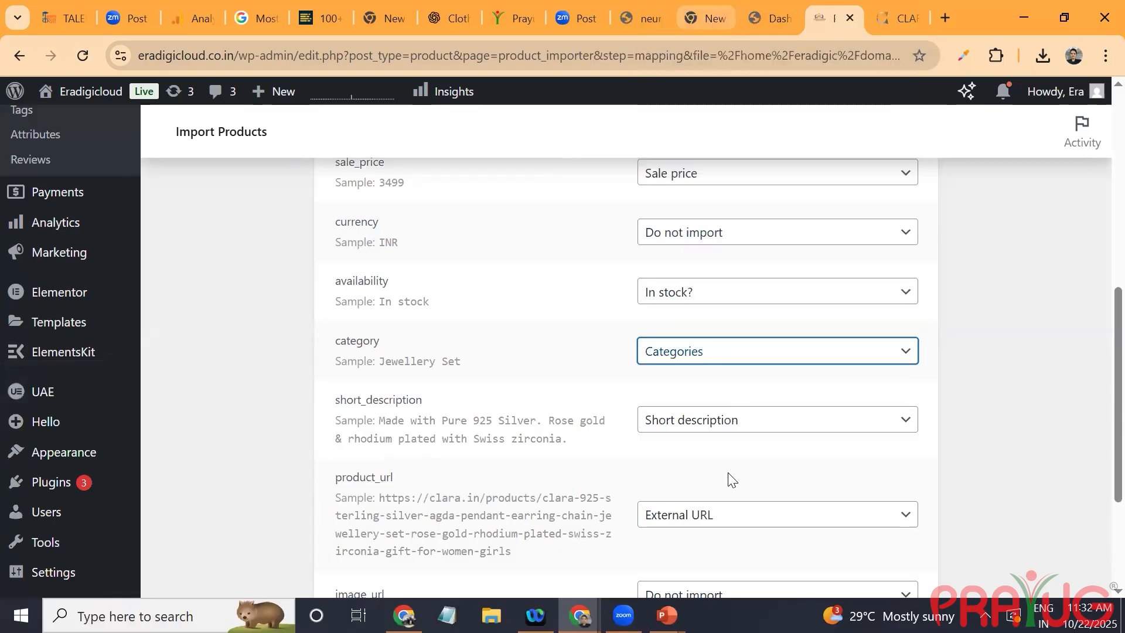
# Step: Check the available product fields for the product_url column and map the image_url column to Images
pyautogui.scroll(-3, 733, 482)
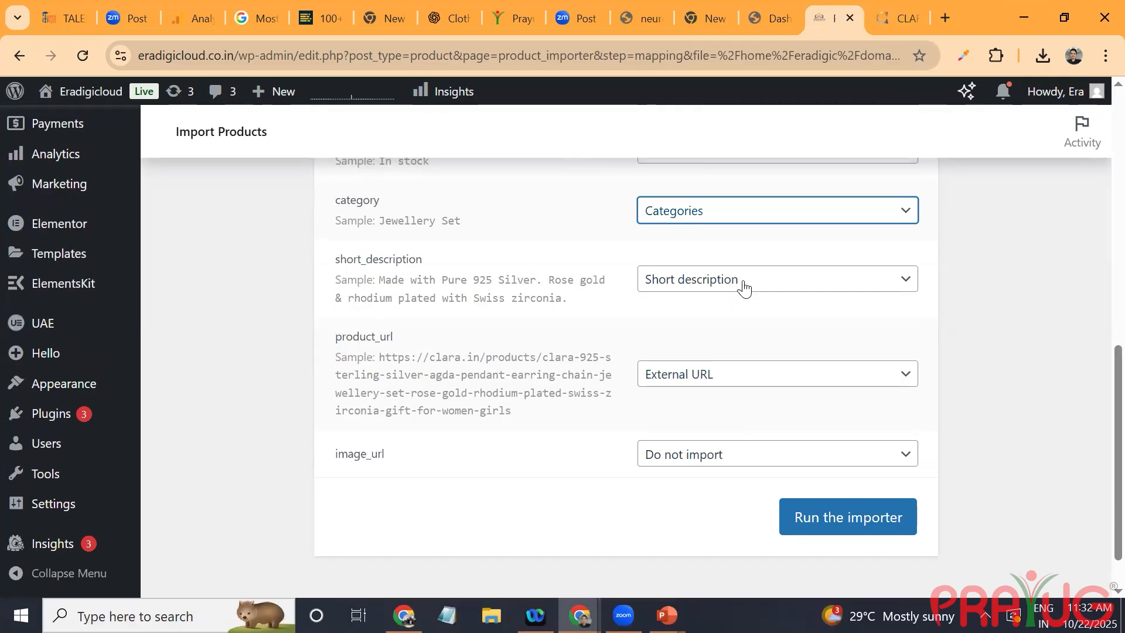
pyautogui.click(721, 379)
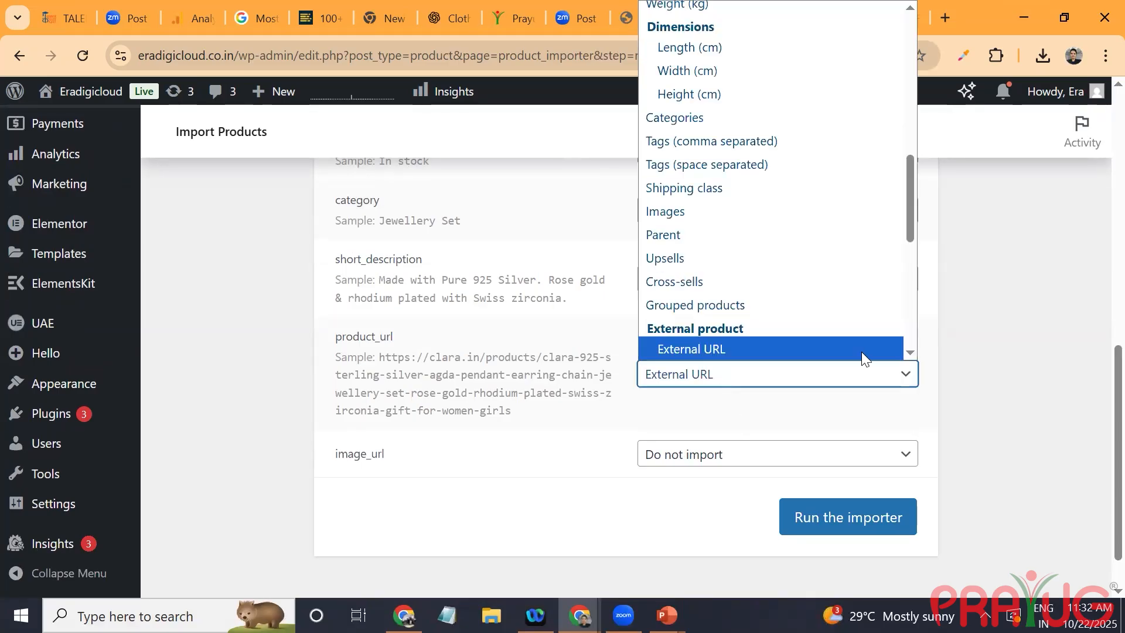
pyautogui.moveTo(912, 185); pyautogui.dragTo(925, 256)
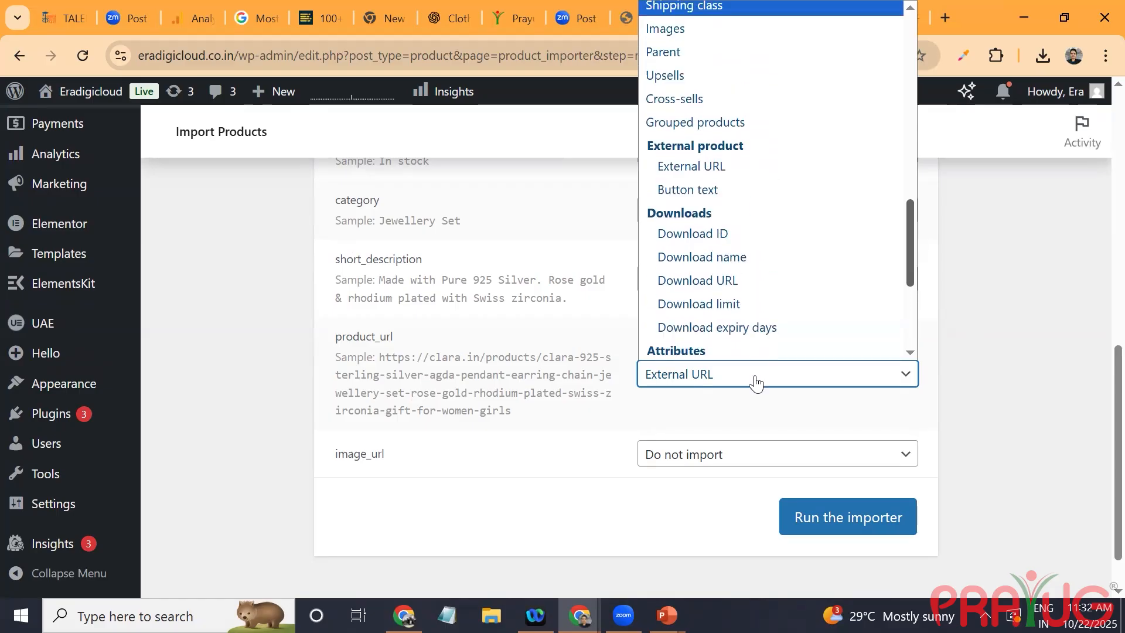
pyautogui.click(739, 410)
pyautogui.click(721, 457)
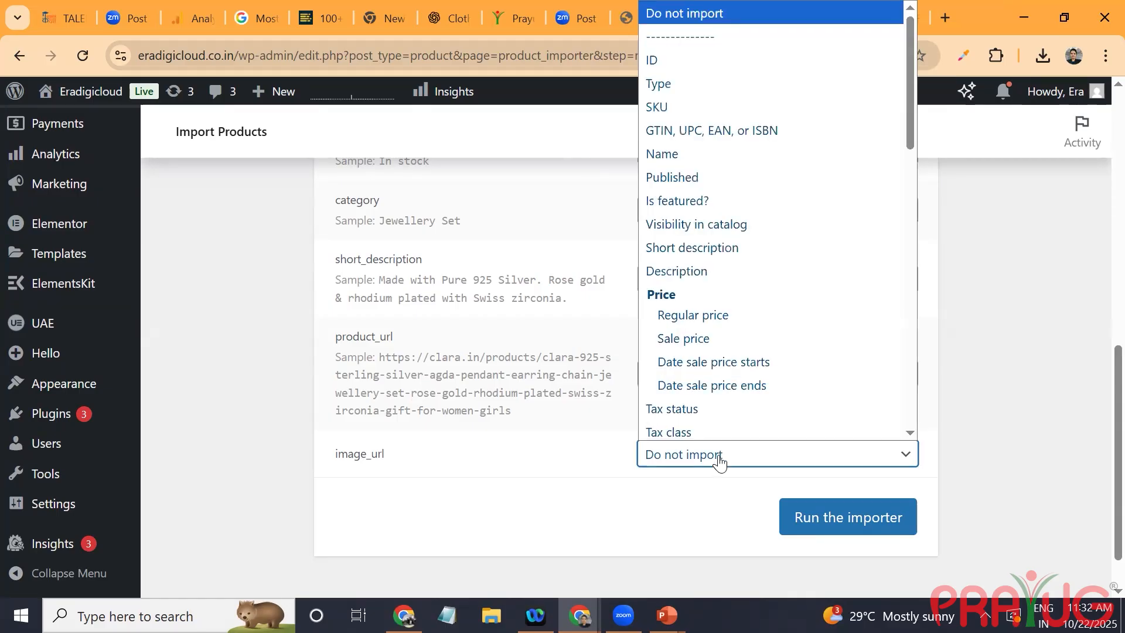
pyautogui.moveTo(908, 67); pyautogui.dragTo(886, 385)
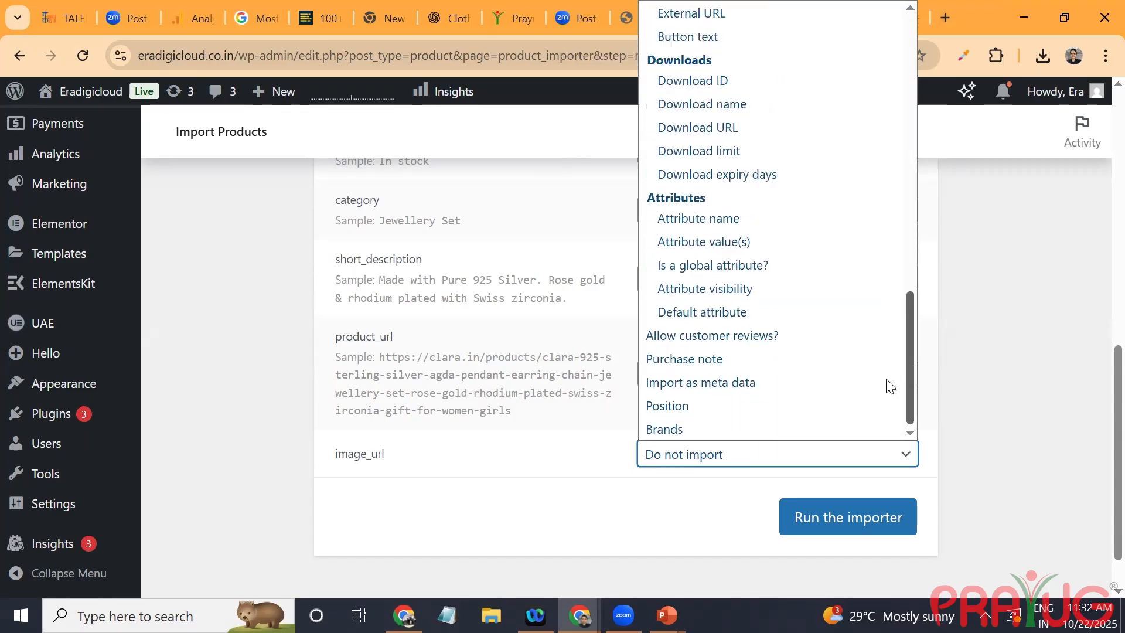
pyautogui.scroll(5, 903, 296)
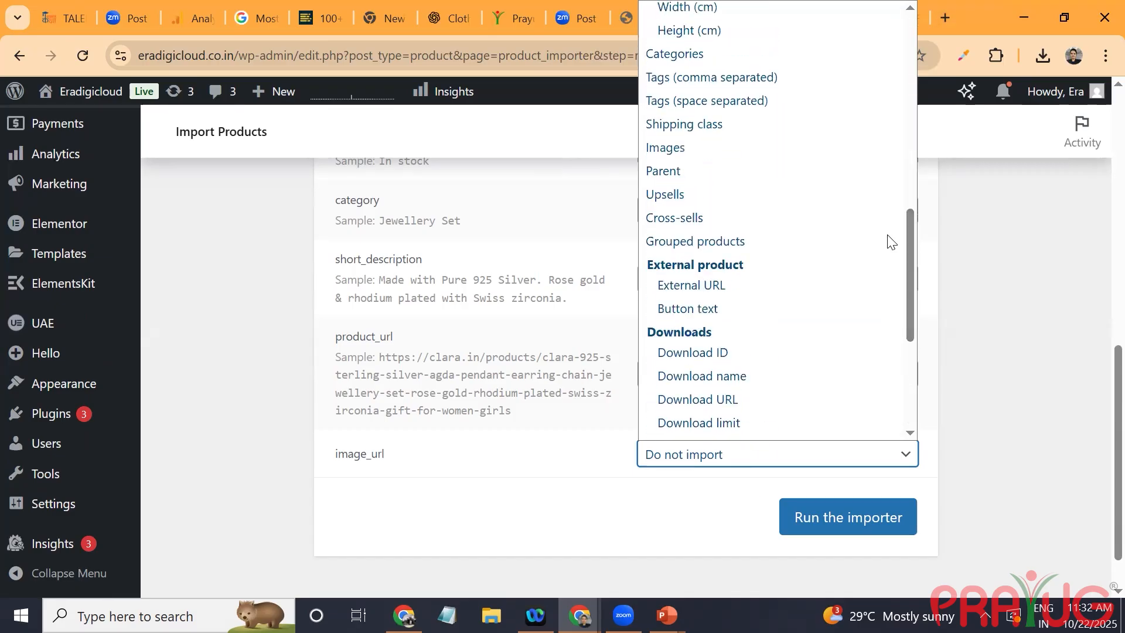
pyautogui.click(804, 148)
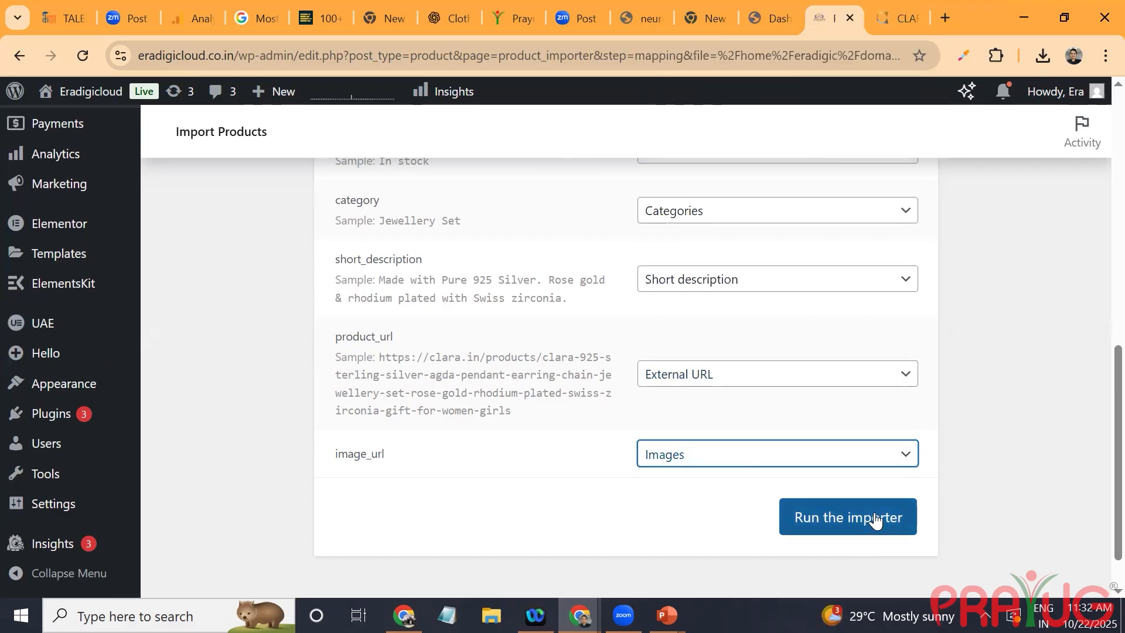
# Step: Run the importer with the chosen column mapping and open the store's product list
pyautogui.moveTo(1102, 459); pyautogui.dragTo(1088, 496)
pyautogui.click(892, 455)
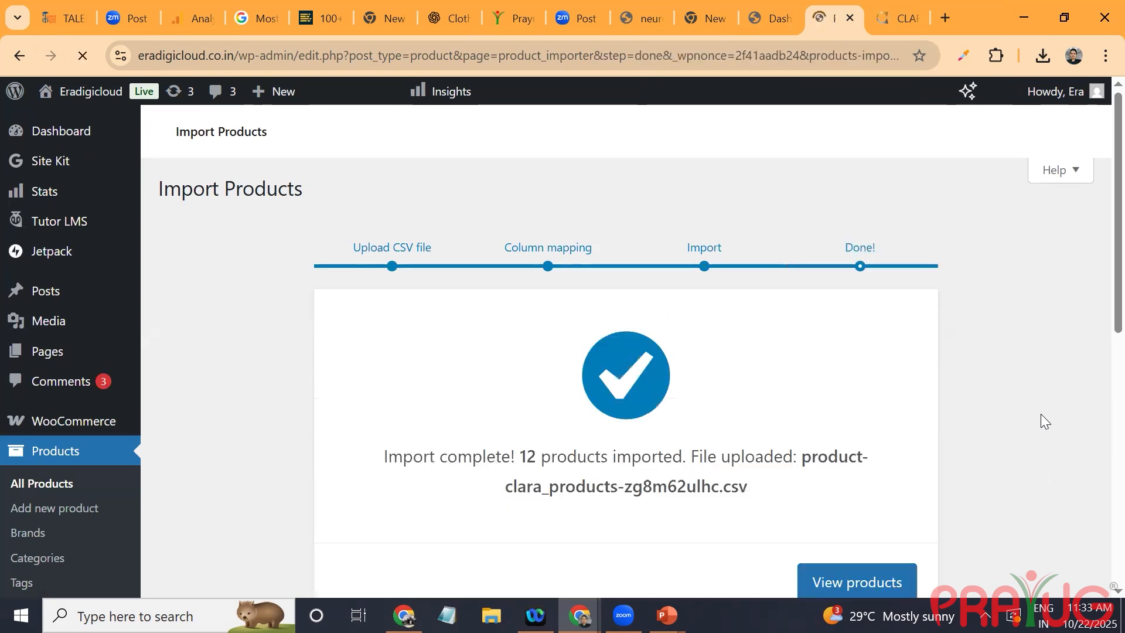
pyautogui.scroll(-1, 1041, 414)
pyautogui.scroll(-2, 1041, 414)
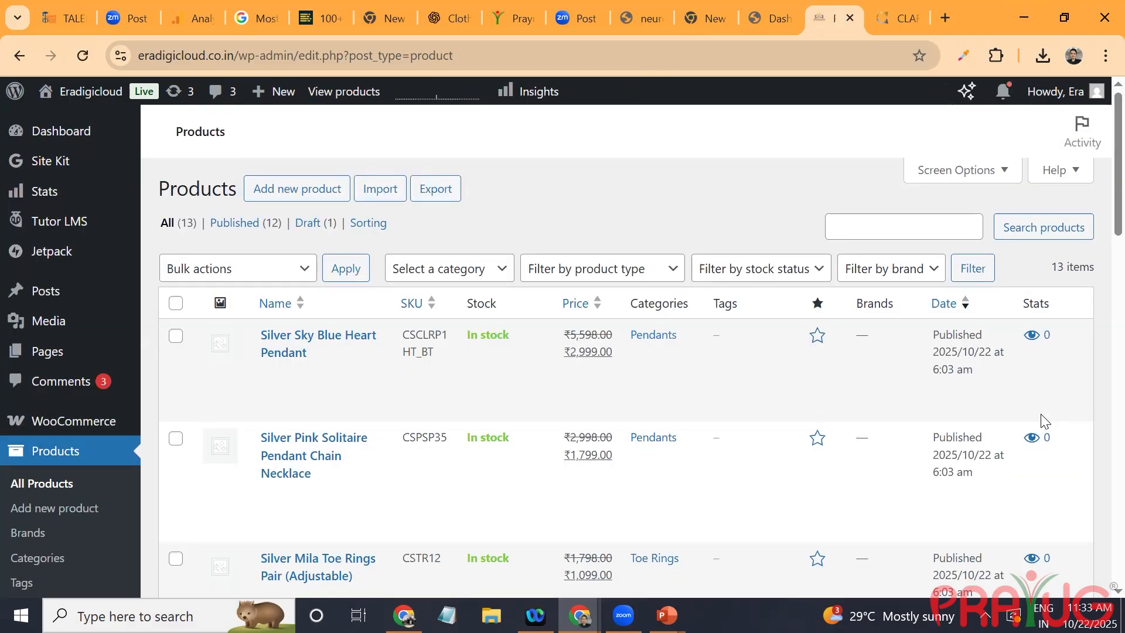
# Step: Review the imported jewellery products in the list and open Silver Sky Blue Heart Pendant for editing
pyautogui.moveTo(596, 330)
pyautogui.moveTo(1039, 369)
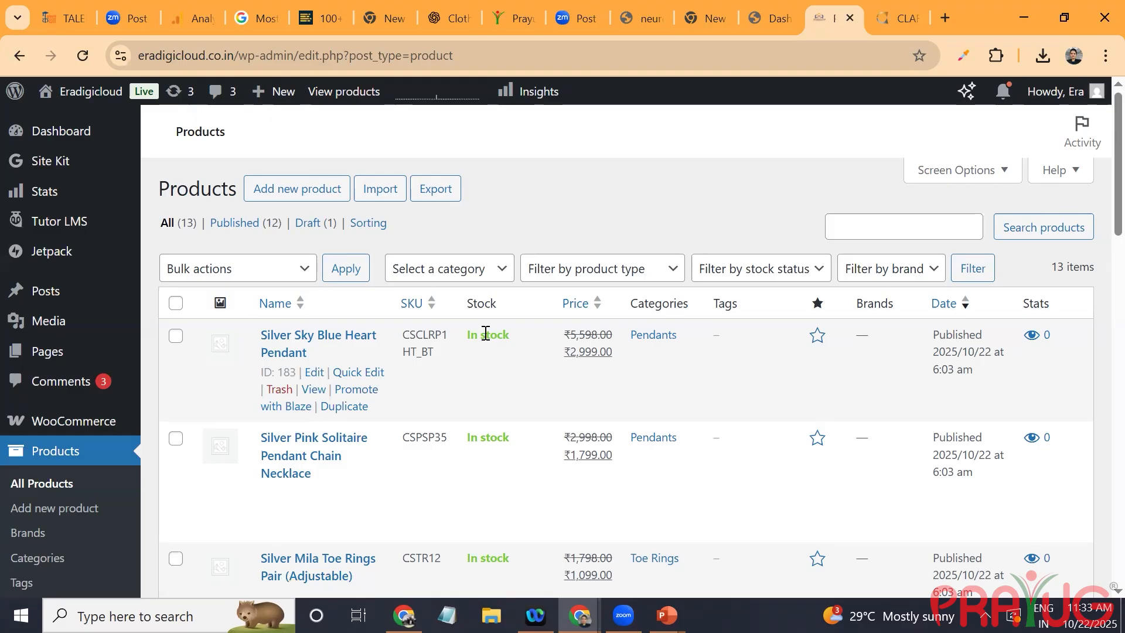
pyautogui.scroll(-15, 411, 358)
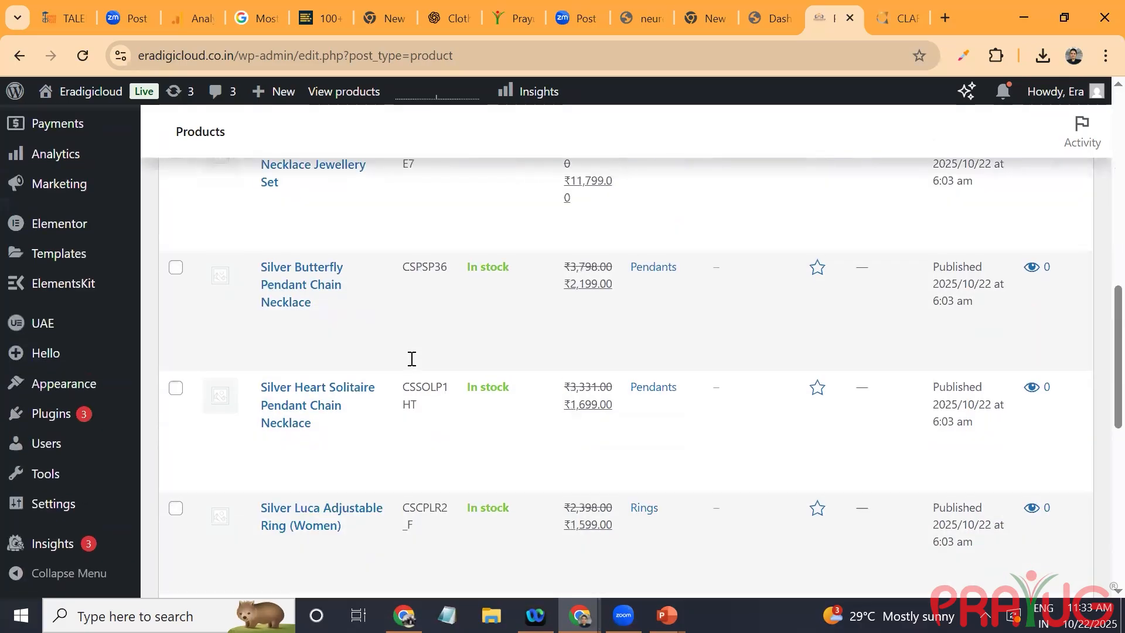
pyautogui.scroll(-5, 411, 358)
pyautogui.scroll(15, 412, 359)
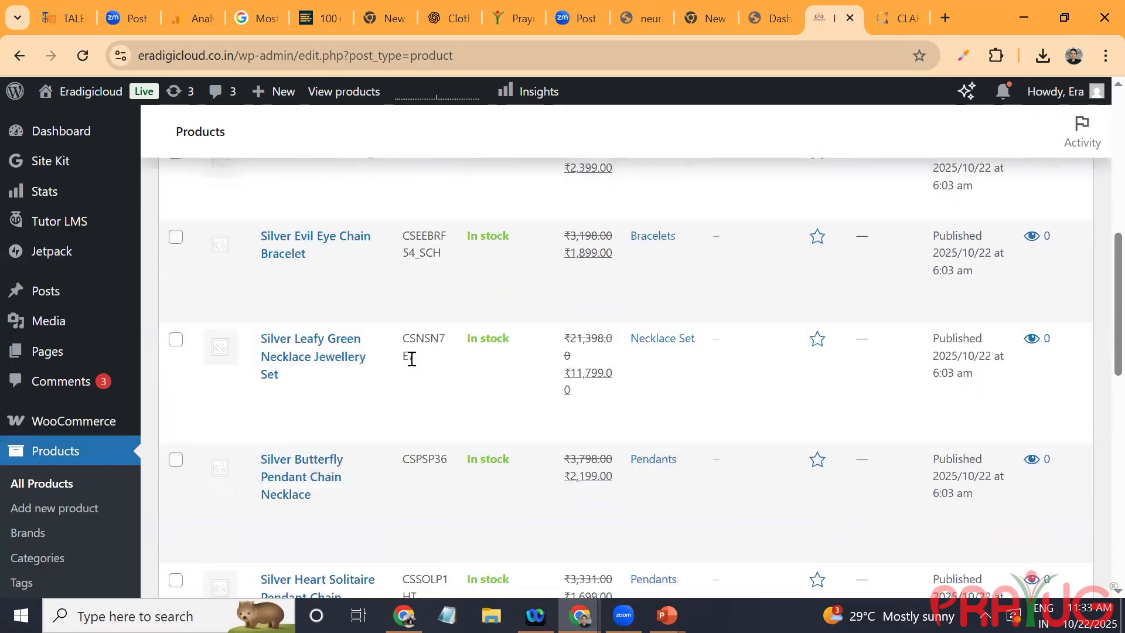
pyautogui.scroll(2, 412, 358)
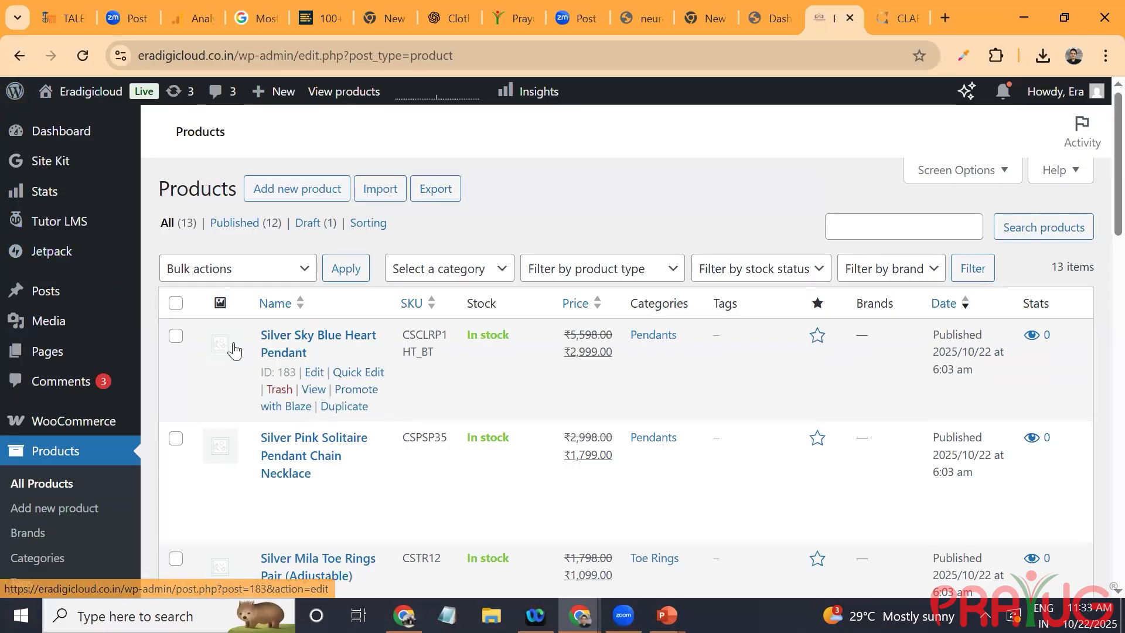
pyautogui.click(314, 375)
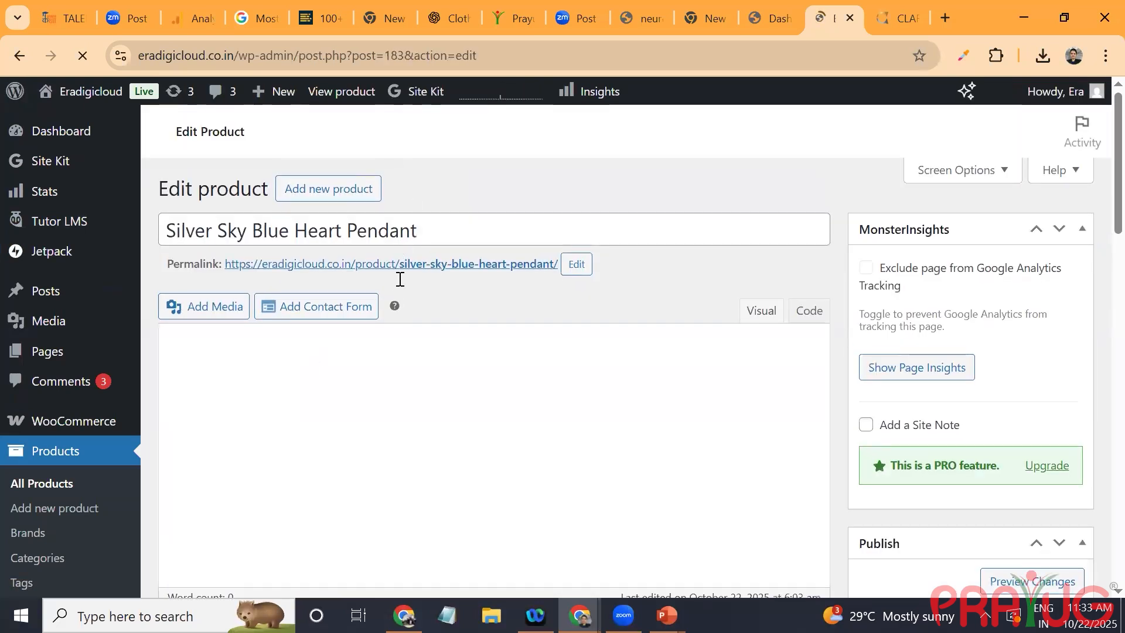
# Step: Examine the pendant's product title, permalink, description and regular and sale prices
pyautogui.click(420, 227)
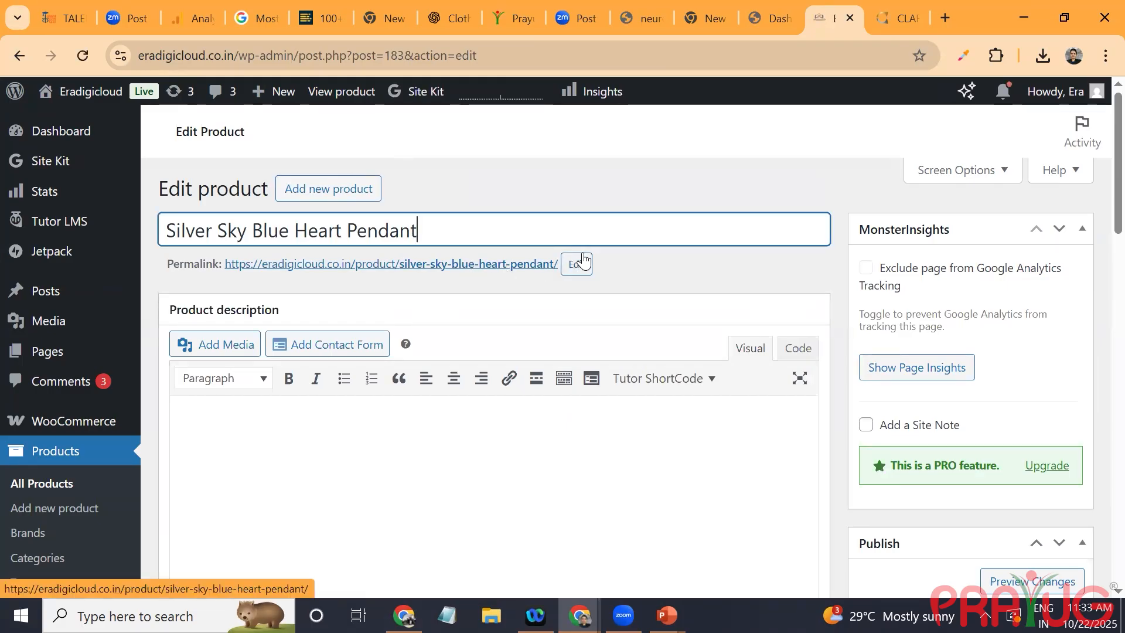
pyautogui.click(434, 444)
pyautogui.scroll(-5, 434, 444)
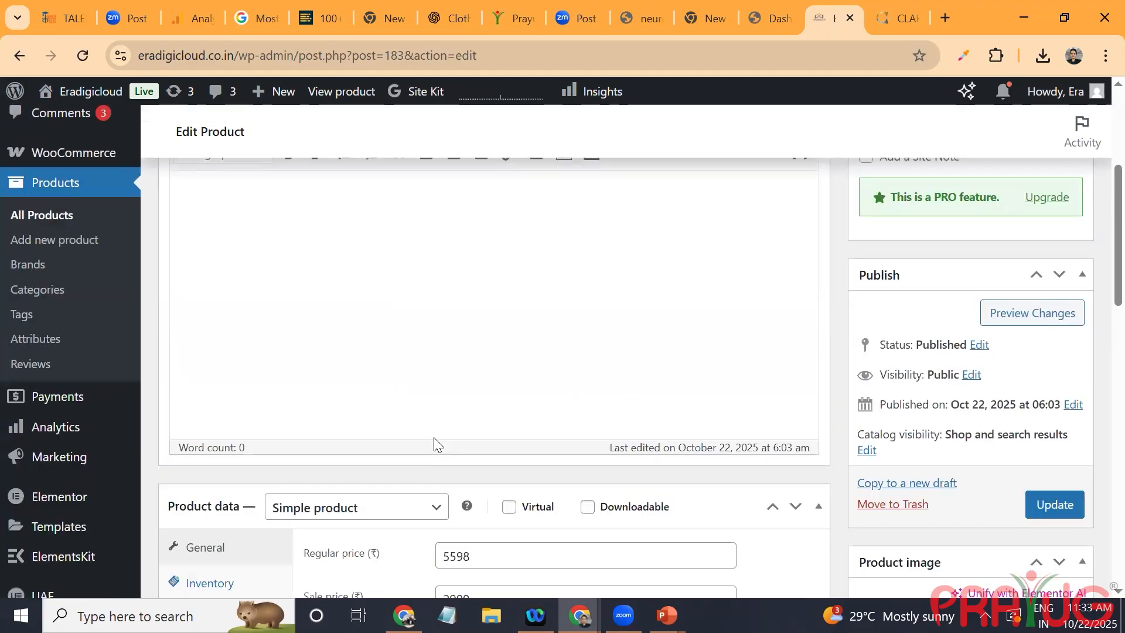
pyautogui.scroll(-2, 434, 438)
pyautogui.scroll(4, 434, 438)
pyautogui.scroll(3, 435, 438)
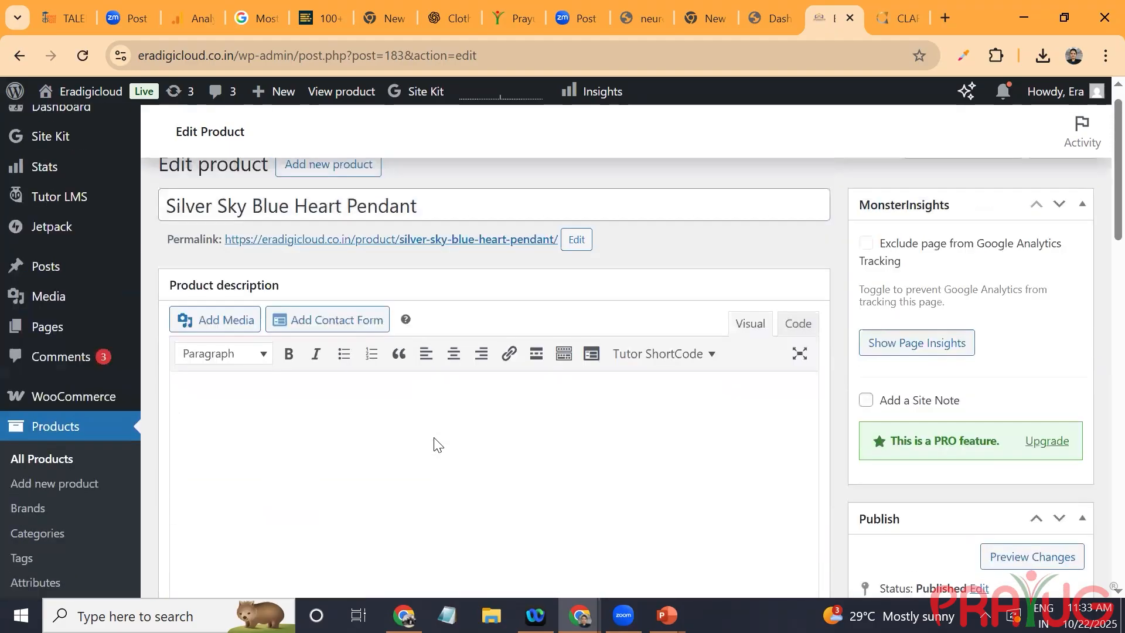
pyautogui.scroll(-7, 434, 443)
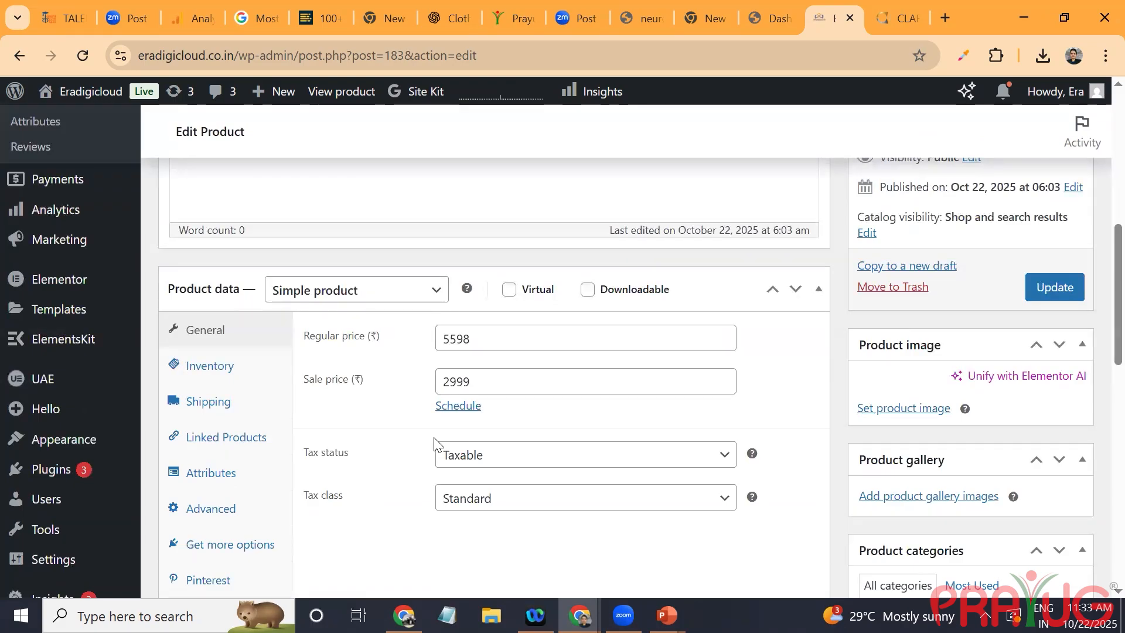
# Step: Examine the pendant's inventory, shipping and attribute settings, then its categories and short description
pyautogui.click(210, 365)
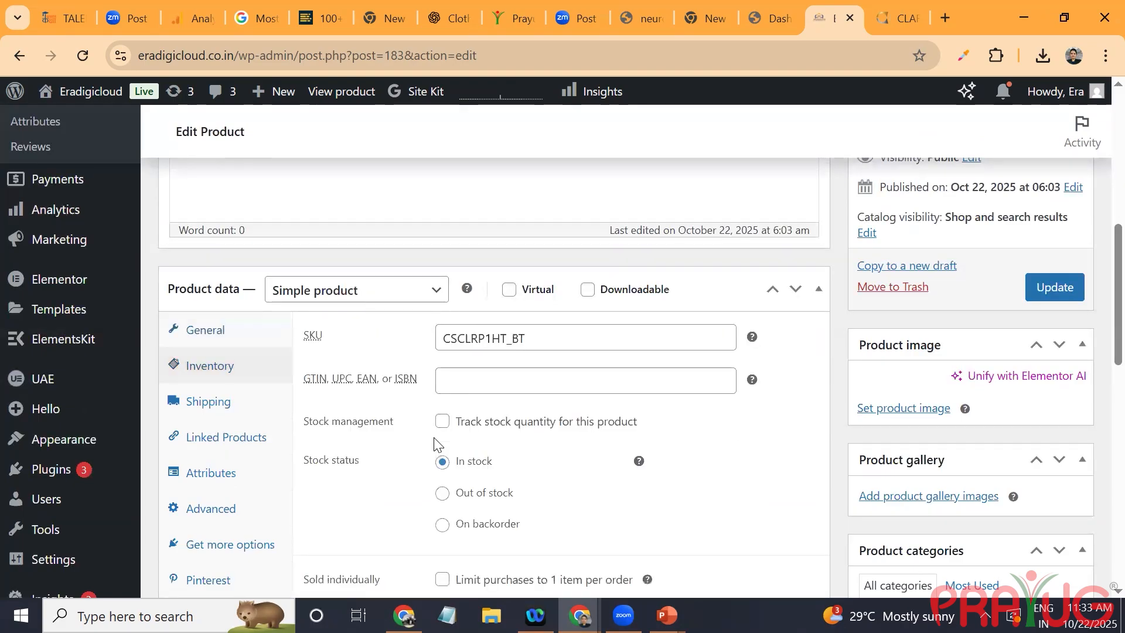
pyautogui.scroll(-1, 434, 444)
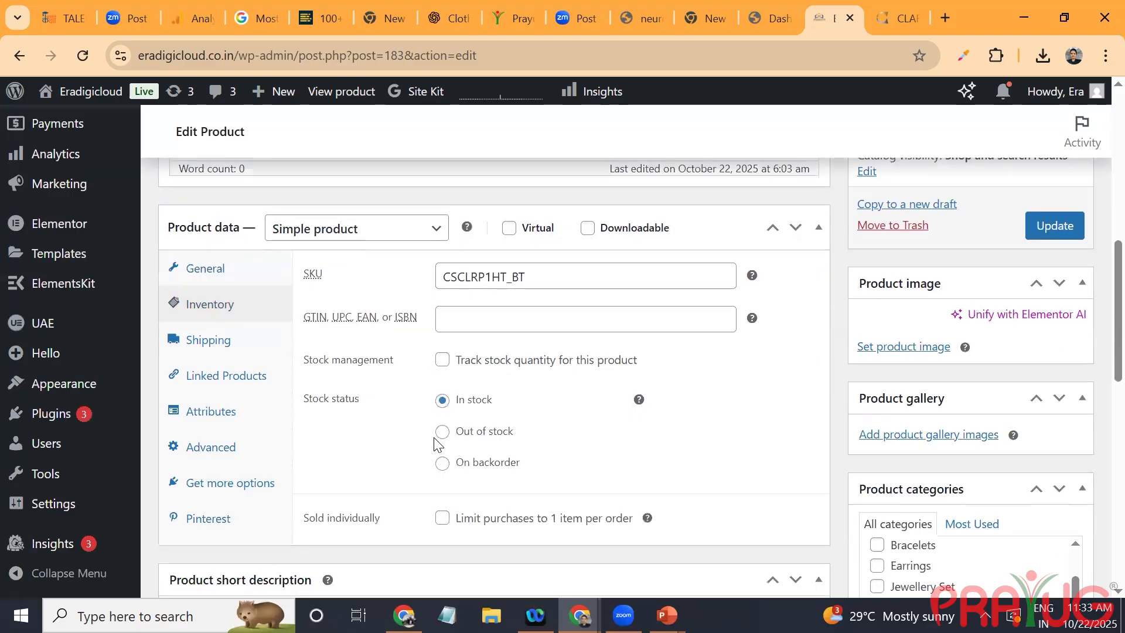
pyautogui.click(208, 340)
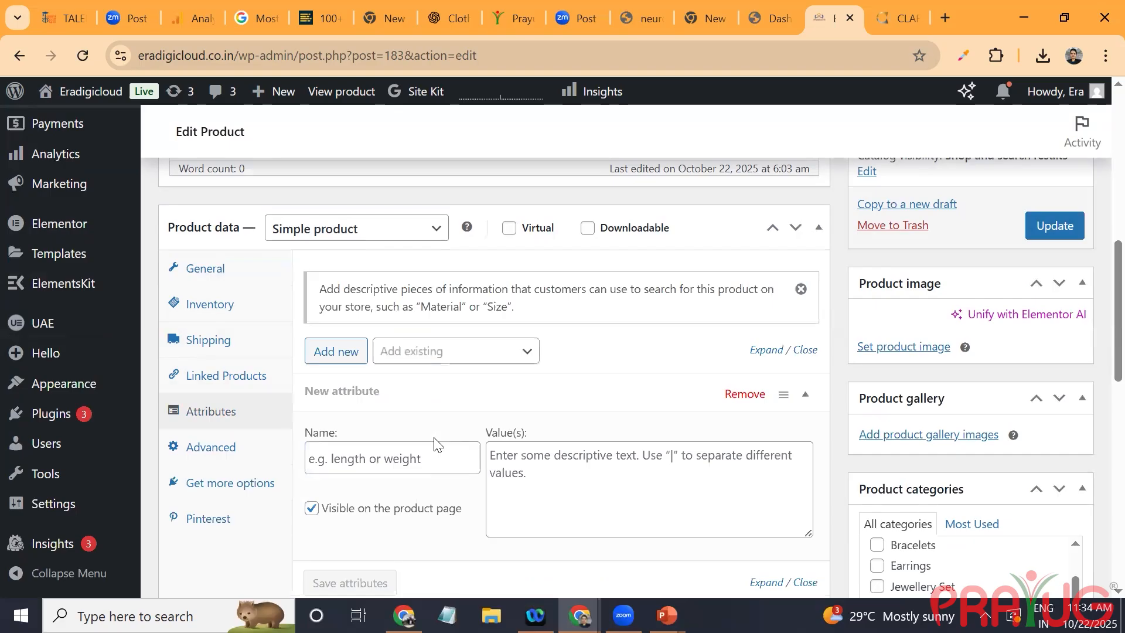
pyautogui.scroll(-6, 434, 446)
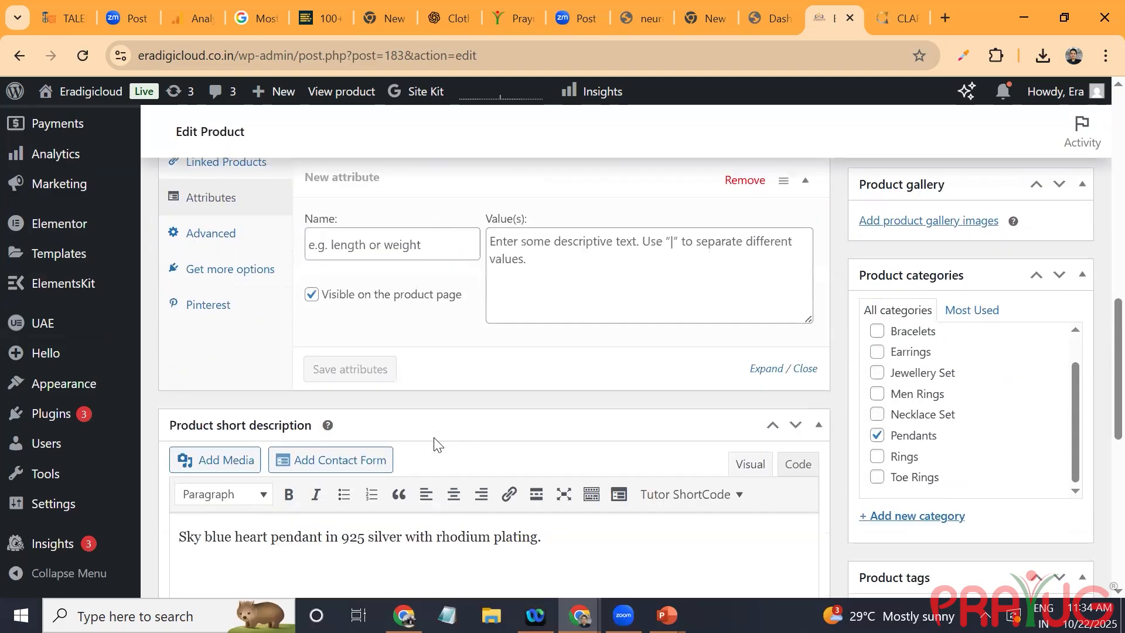
pyautogui.scroll(4, 434, 445)
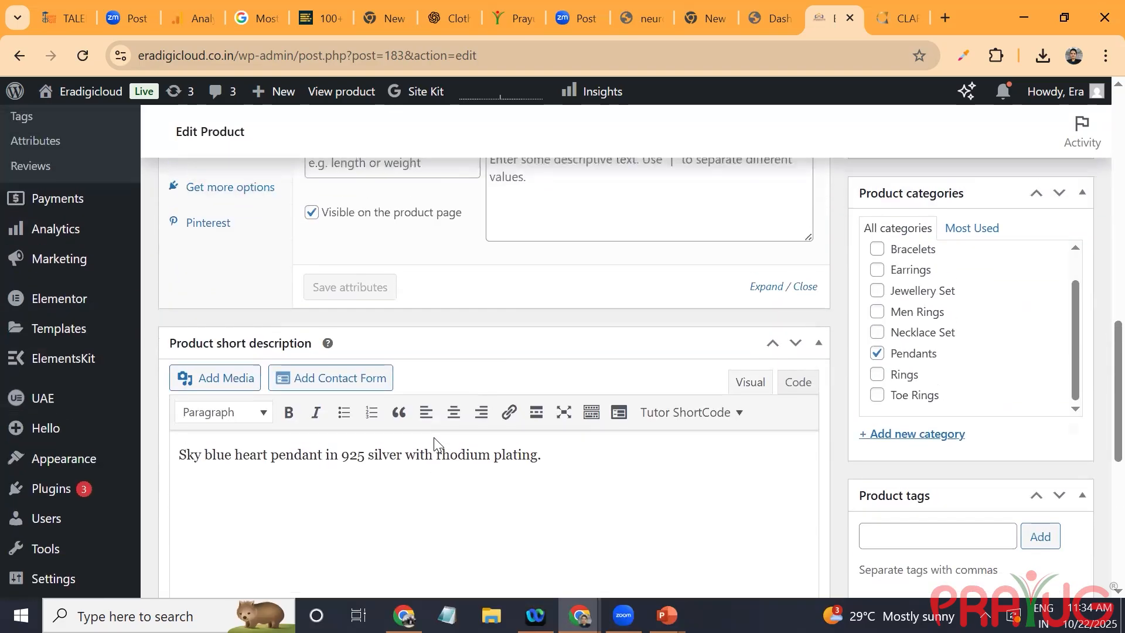
pyautogui.scroll(1, 434, 445)
pyautogui.scroll(-7, 434, 445)
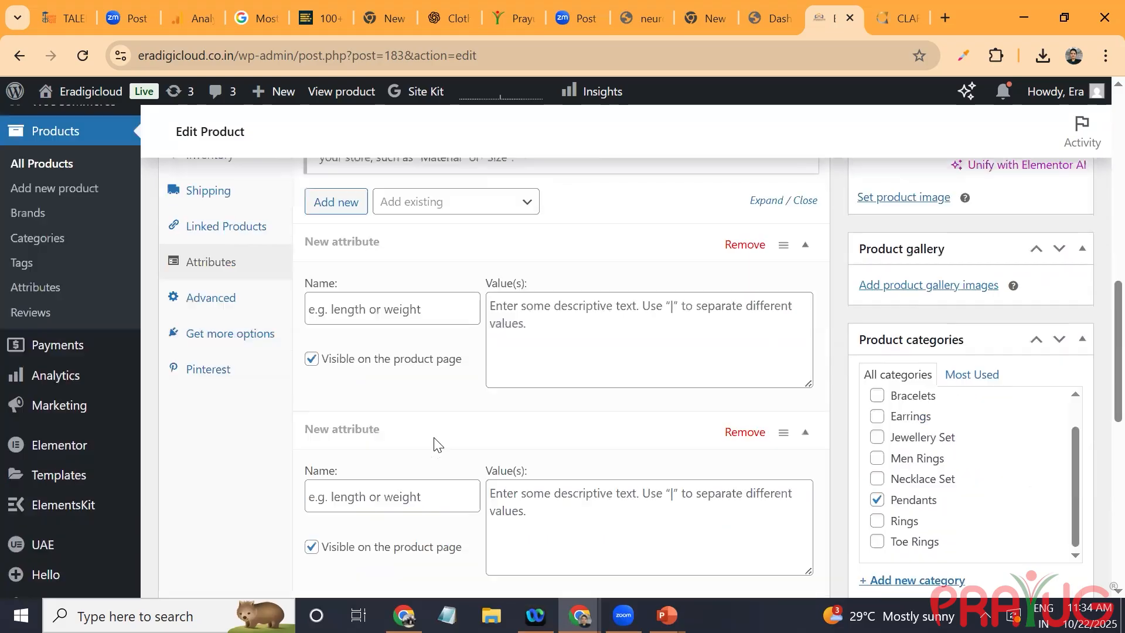
pyautogui.scroll(-3, 434, 445)
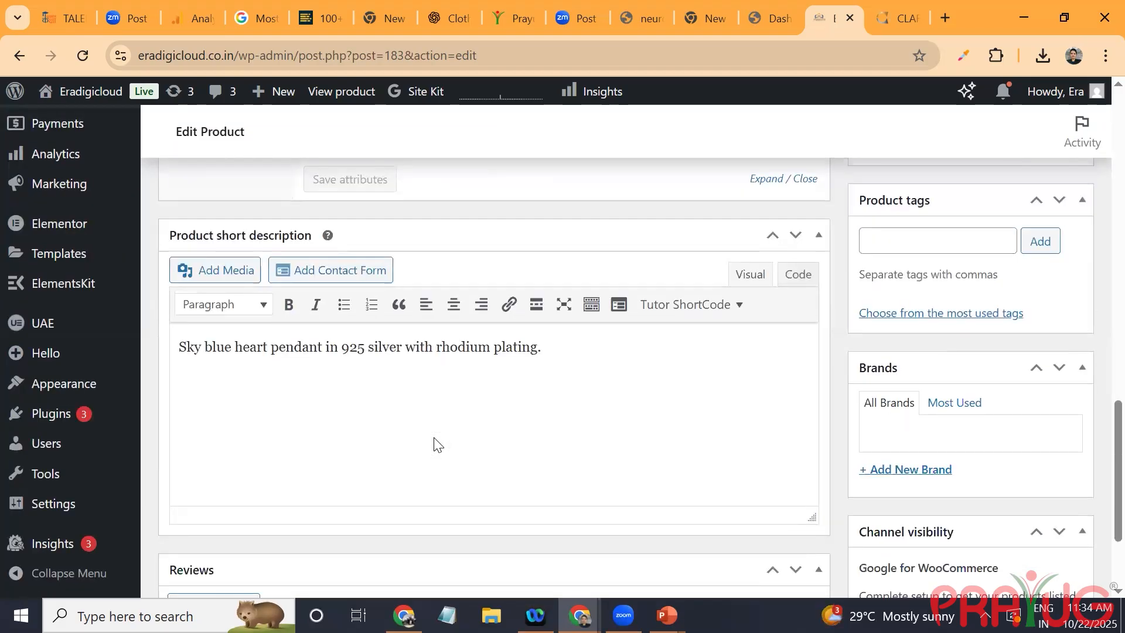
pyautogui.scroll(-2, 435, 446)
pyautogui.scroll(-1, 434, 445)
pyautogui.scroll(3, 434, 445)
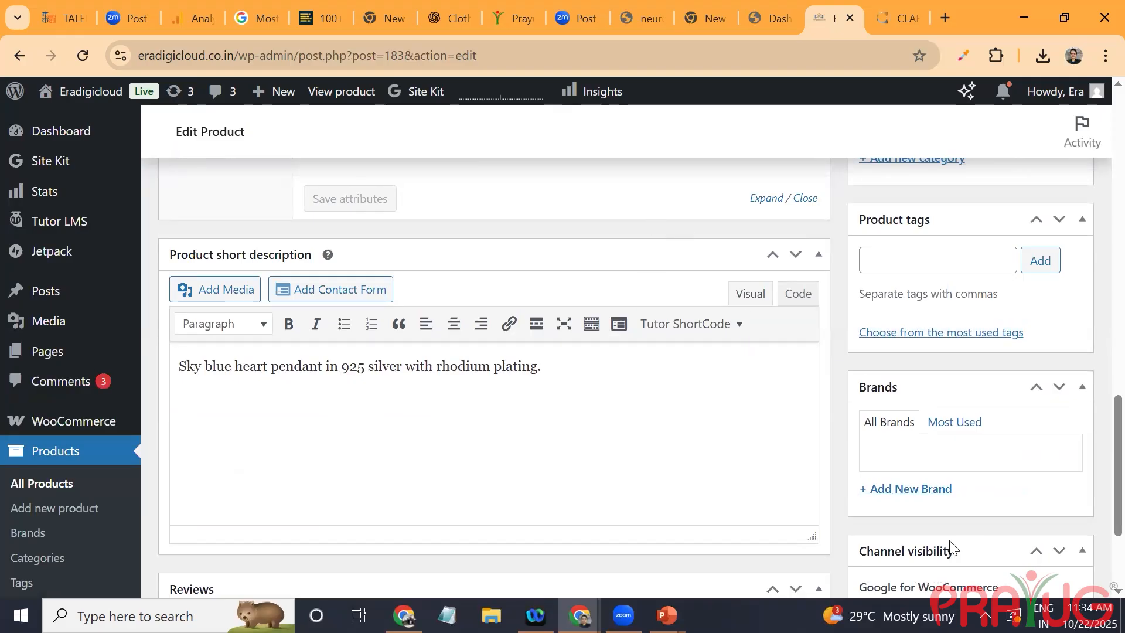
# Step: Add a new brand named Clara to the Silver Sky Blue Heart Pendant product
pyautogui.click(937, 490)
pyautogui.click(932, 489)
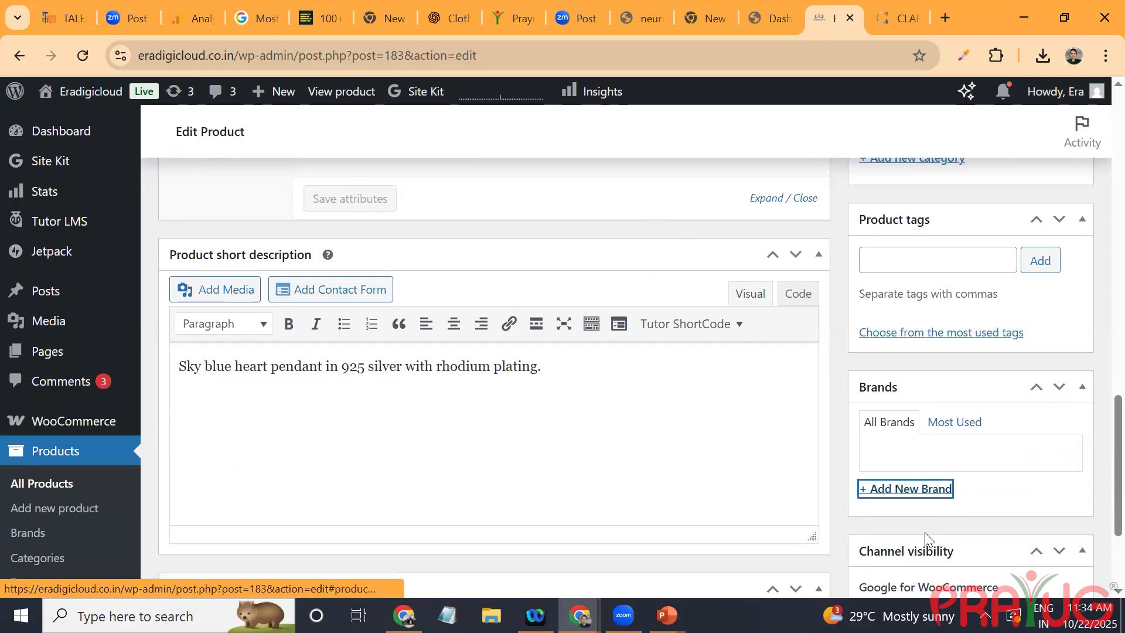
pyautogui.click(931, 489)
pyautogui.write('Clara')
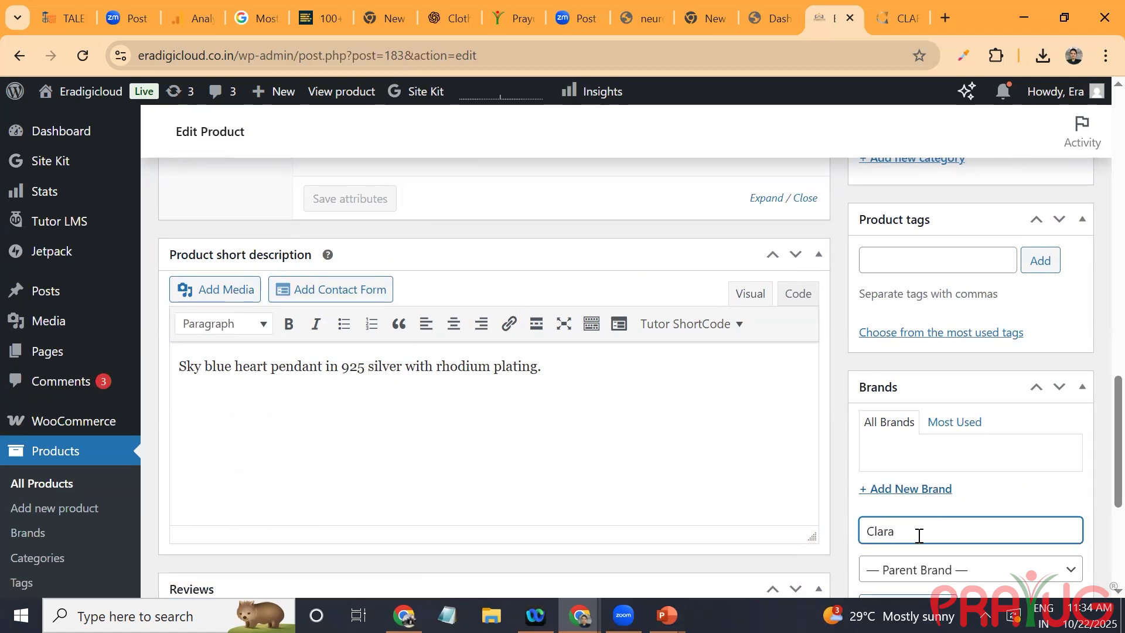
pyautogui.scroll(-2, 918, 536)
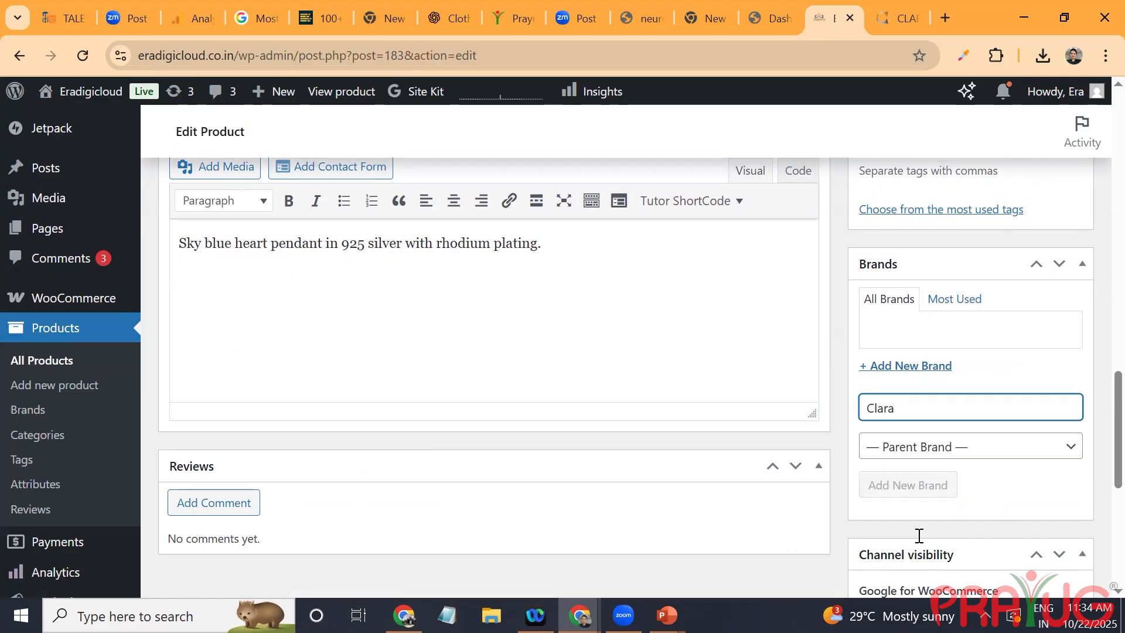
pyautogui.scroll(3, 918, 535)
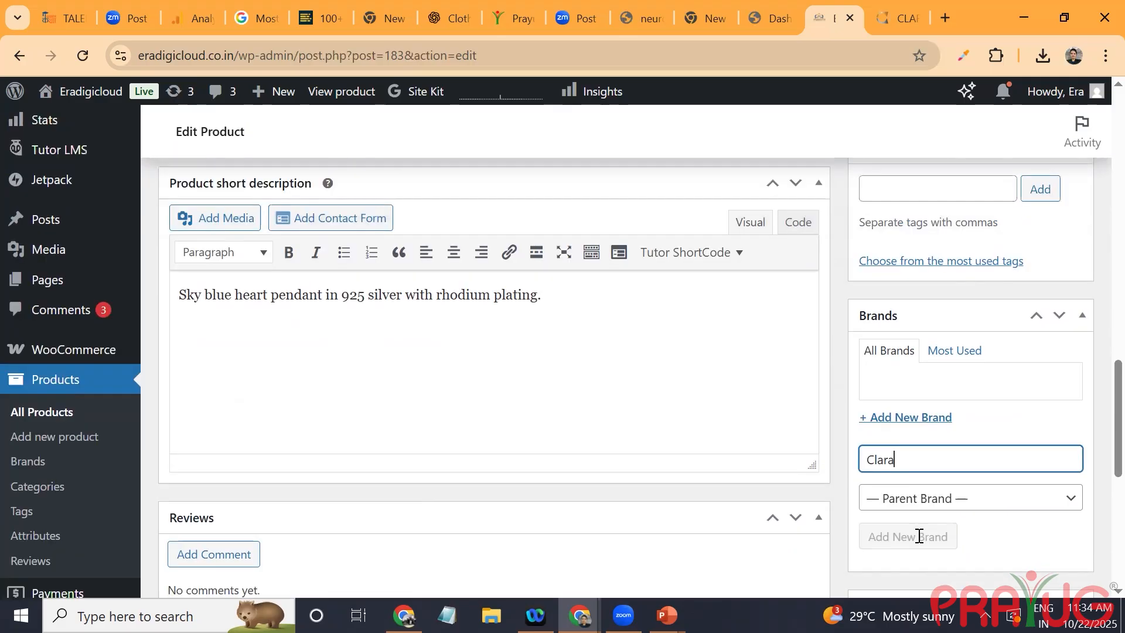
pyautogui.scroll(-3, 919, 535)
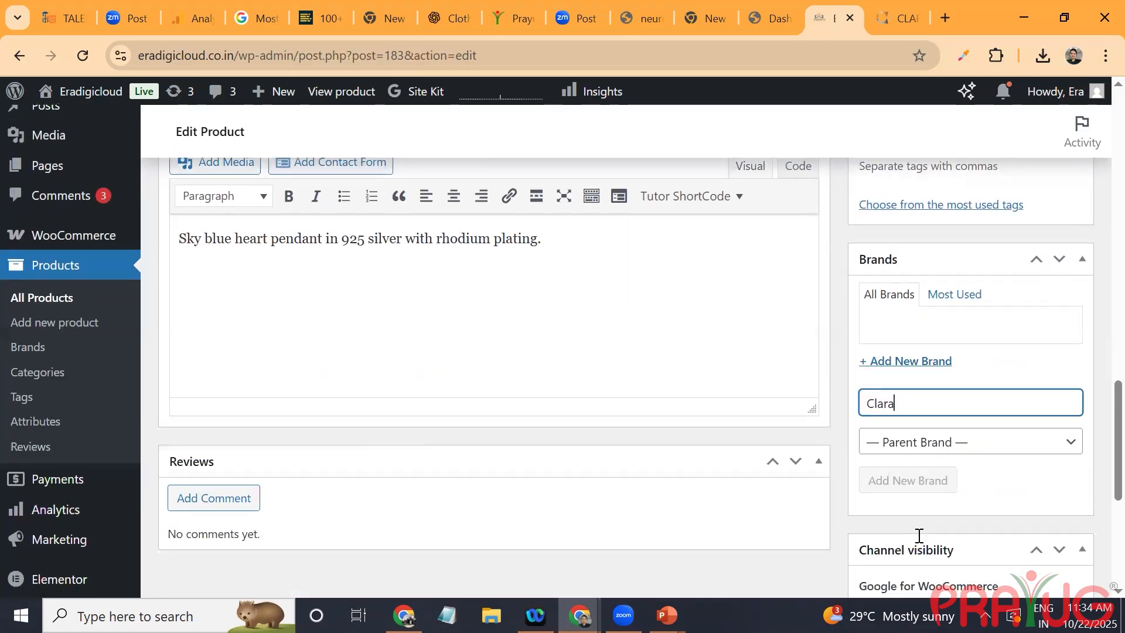
pyautogui.scroll(5, 919, 535)
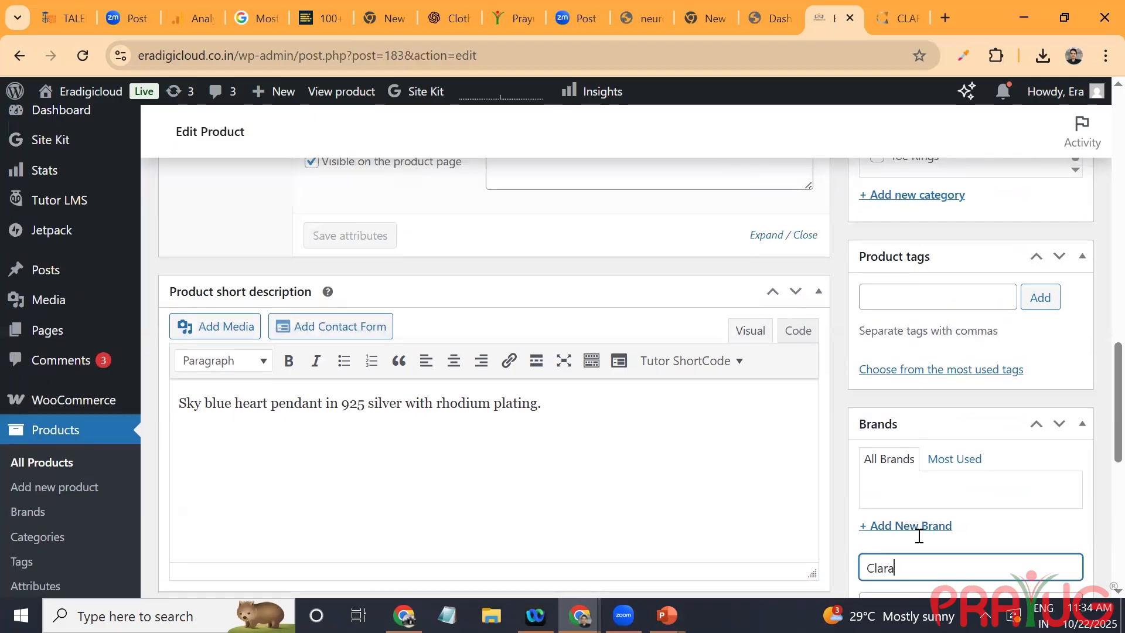
pyautogui.scroll(2, 919, 535)
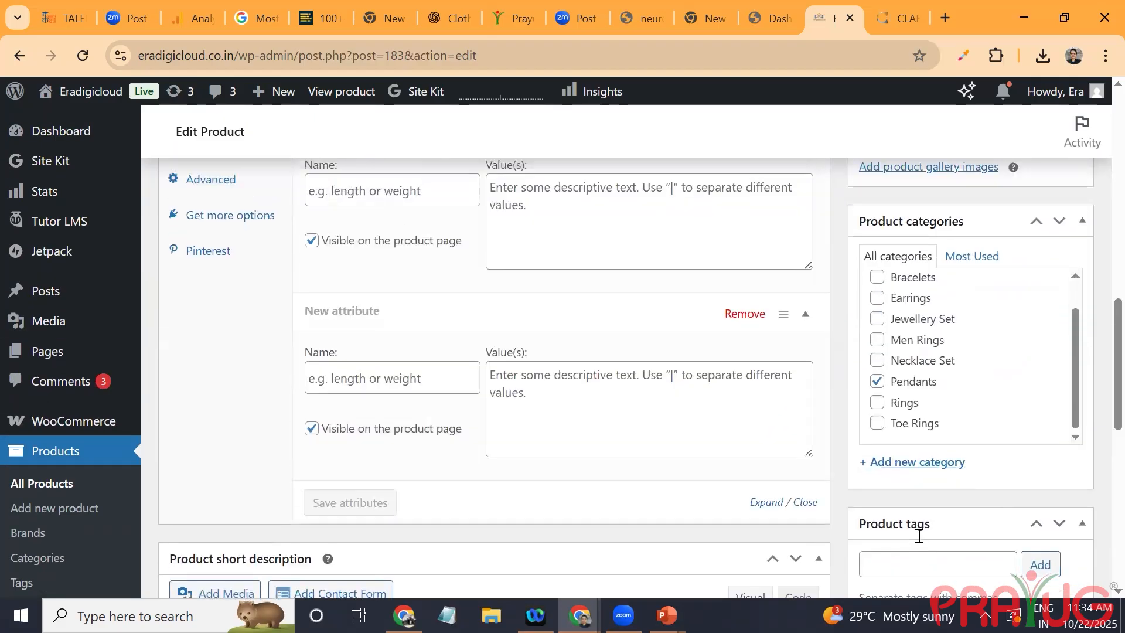
pyautogui.scroll(-3, 919, 536)
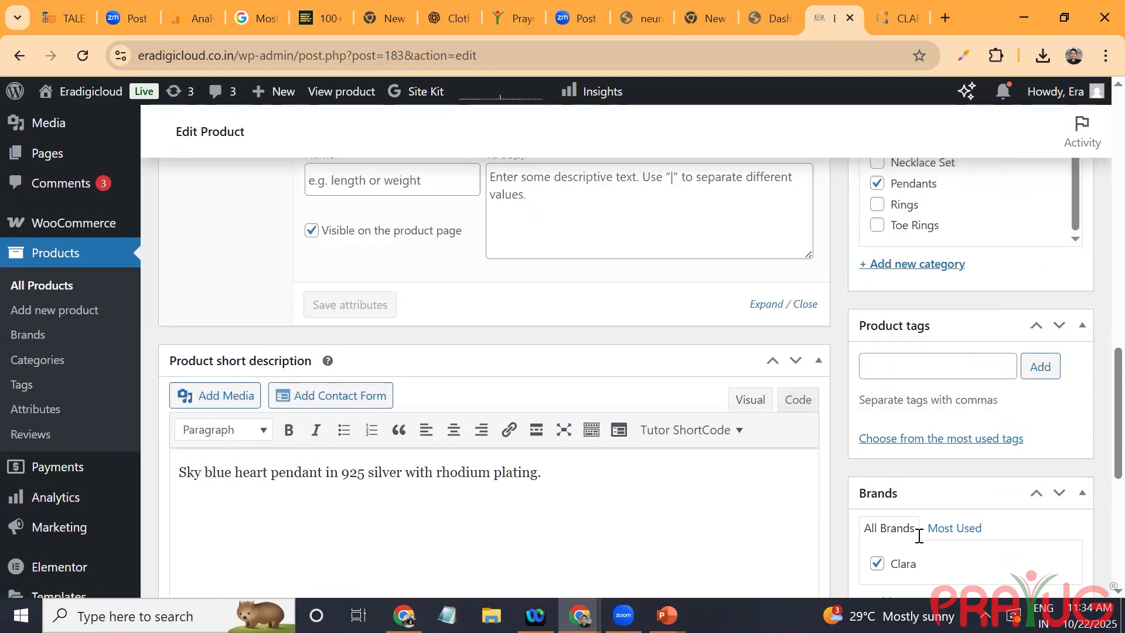
pyautogui.scroll(6, 919, 536)
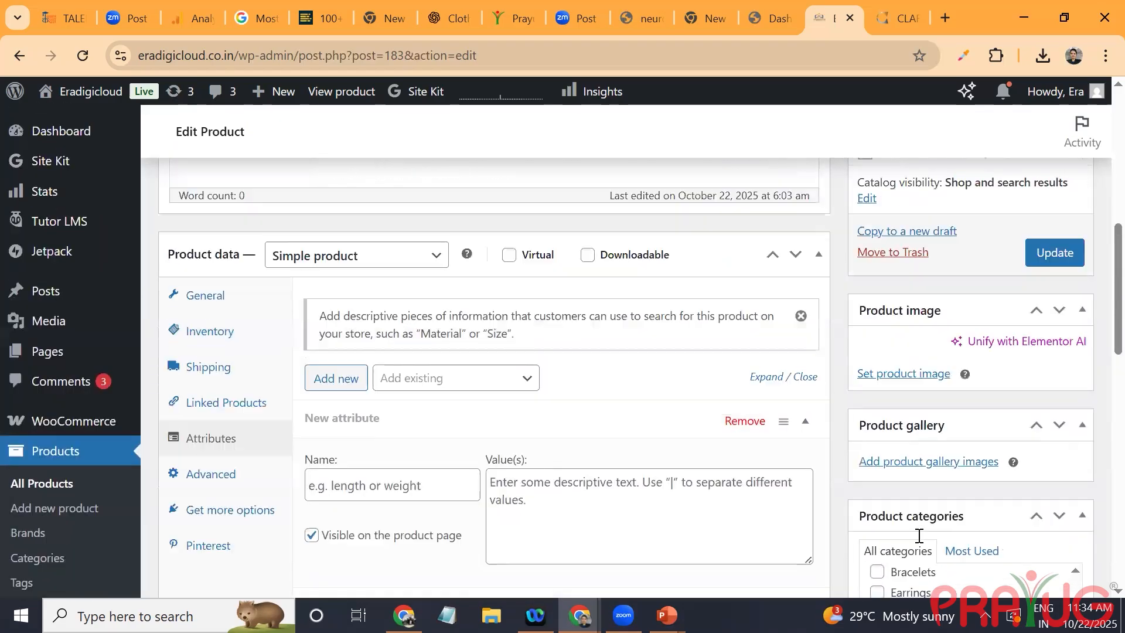
# Step: Save the changes to the Silver Sky Blue Heart Pendant product
pyautogui.scroll(-1, 919, 535)
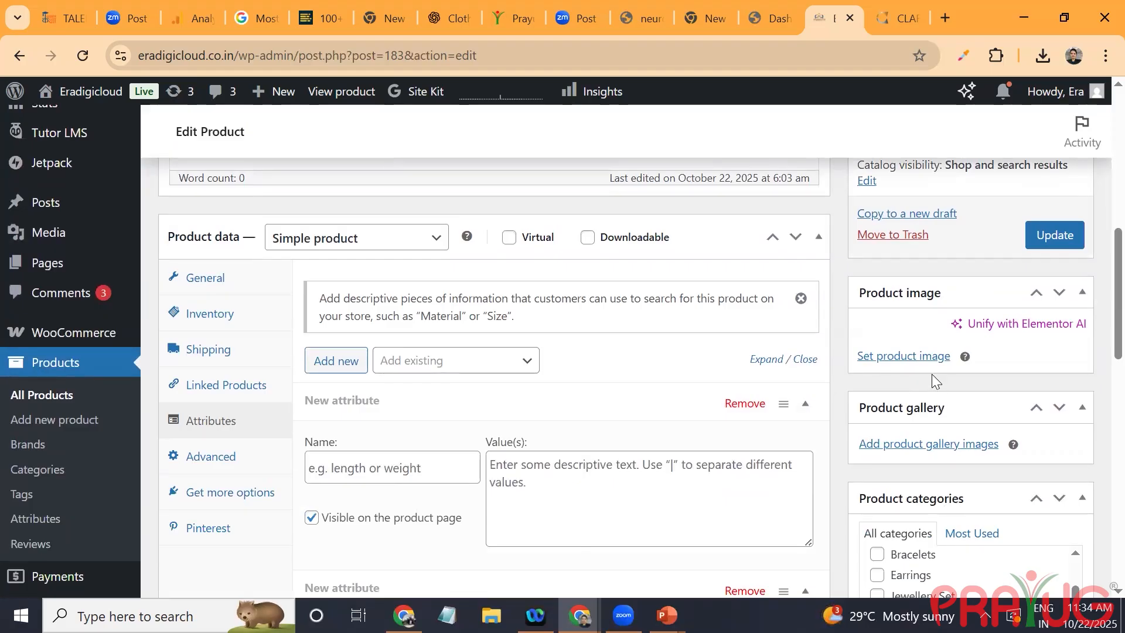
pyautogui.scroll(6, 931, 374)
pyautogui.scroll(-5, 931, 374)
pyautogui.scroll(2, 931, 378)
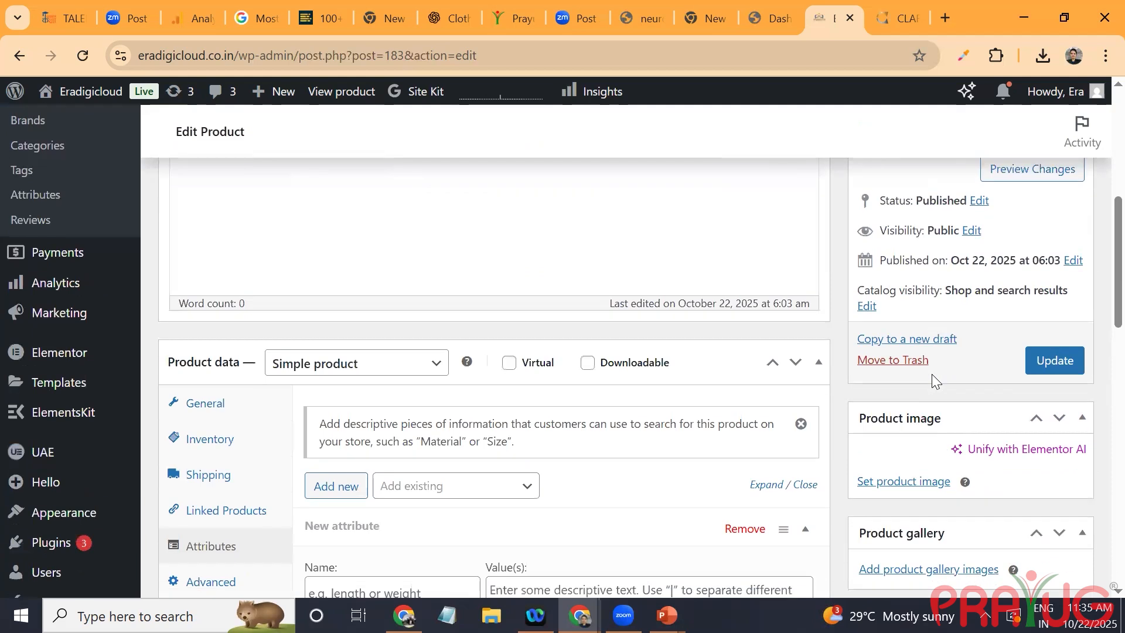
pyautogui.press('Return')
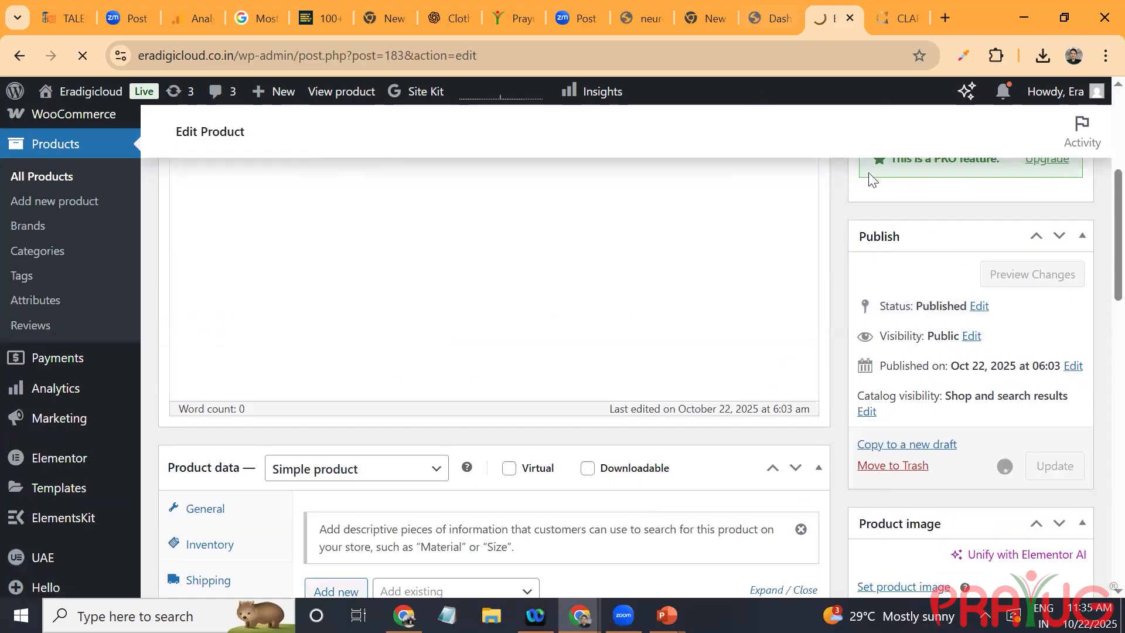
# Step: Change the pendant's product type to Variable product in its product data
pyautogui.click(334, 475)
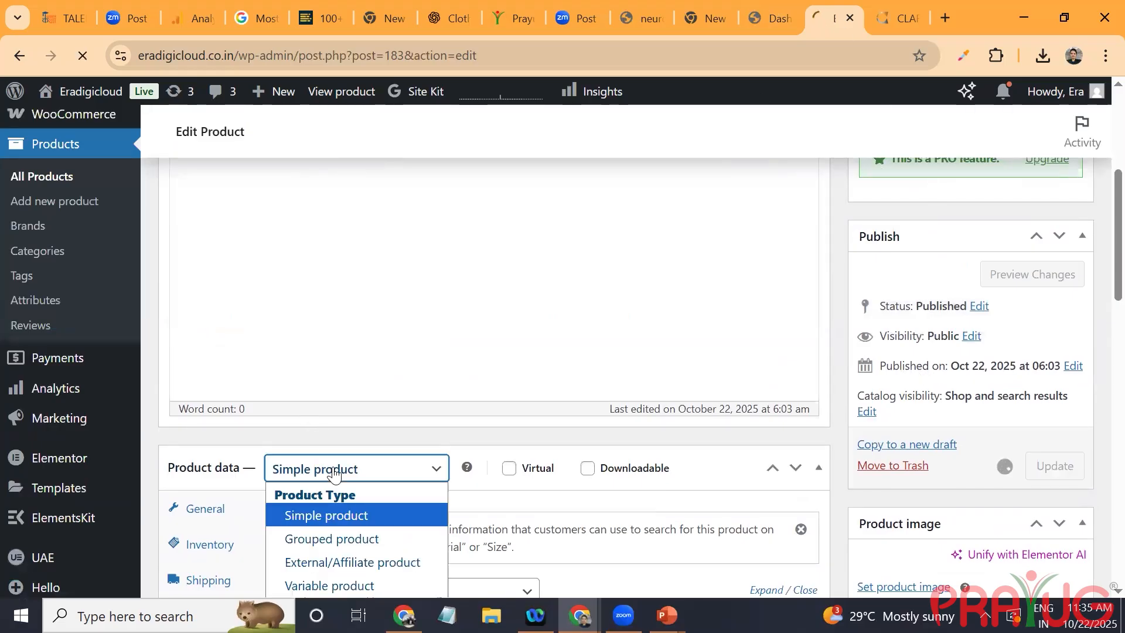
pyautogui.scroll(-2, 332, 469)
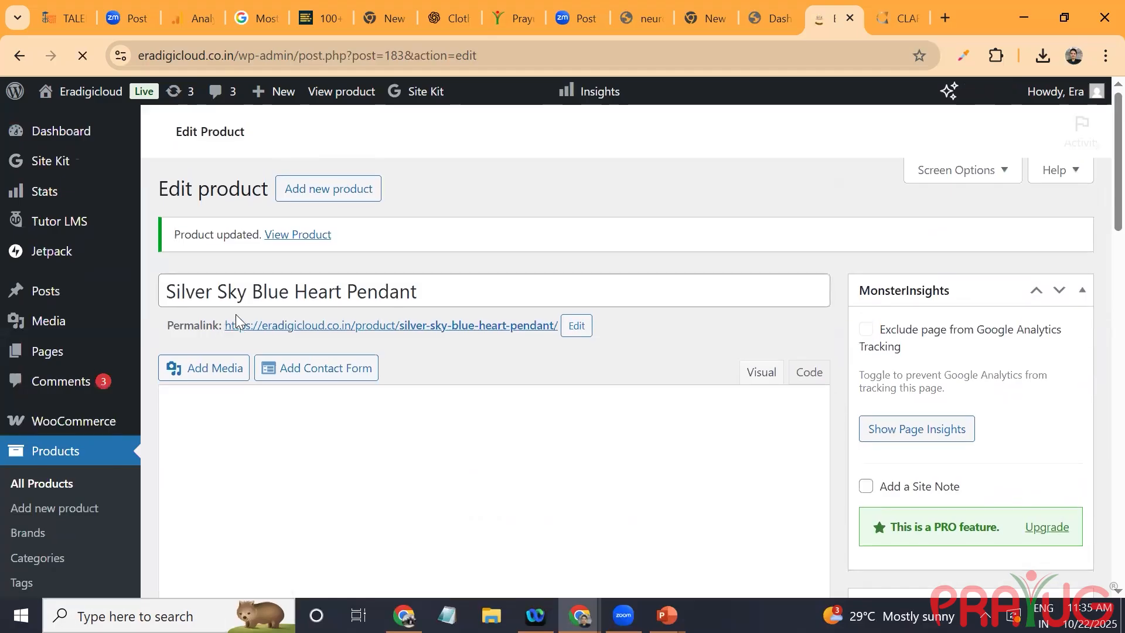
pyautogui.scroll(-8, 271, 492)
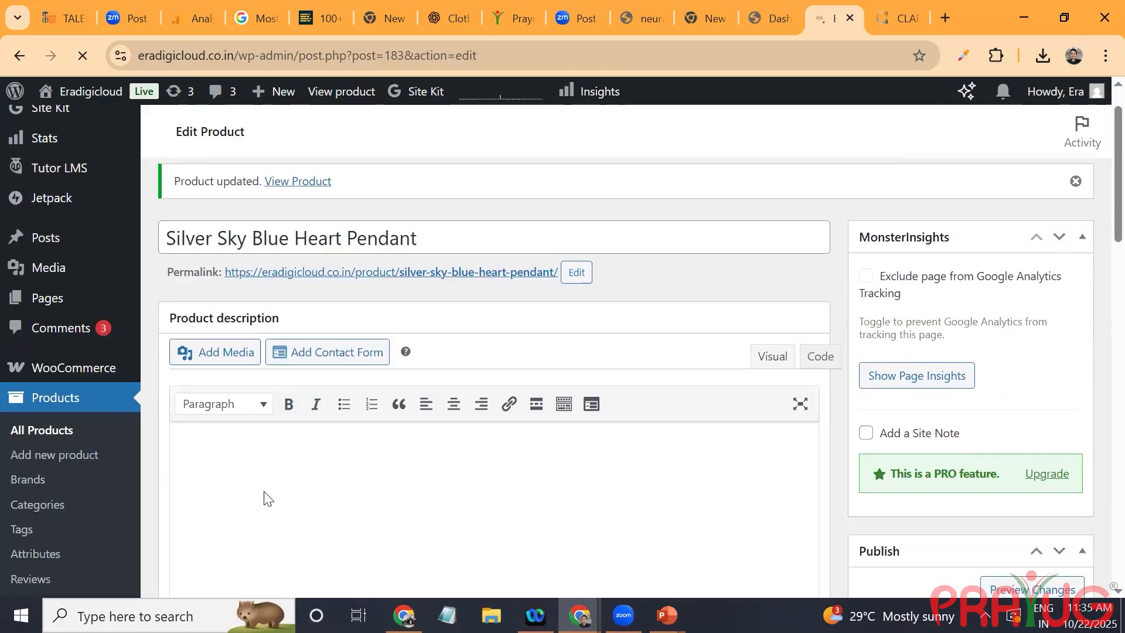
pyautogui.scroll(-2, 264, 491)
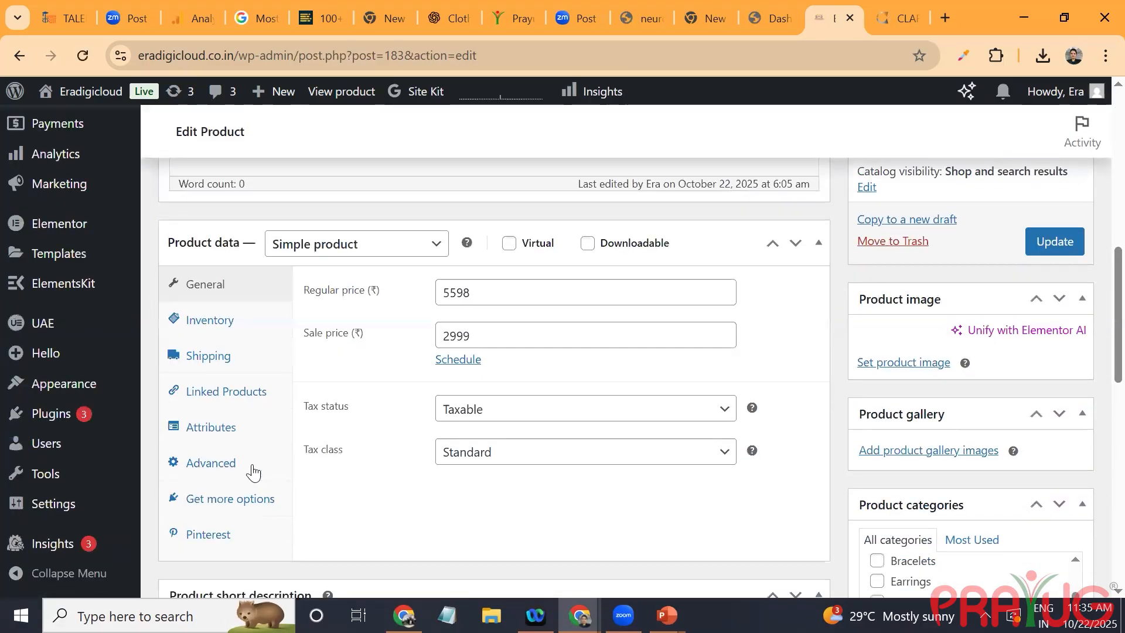
pyautogui.click(416, 245)
pyautogui.click(372, 360)
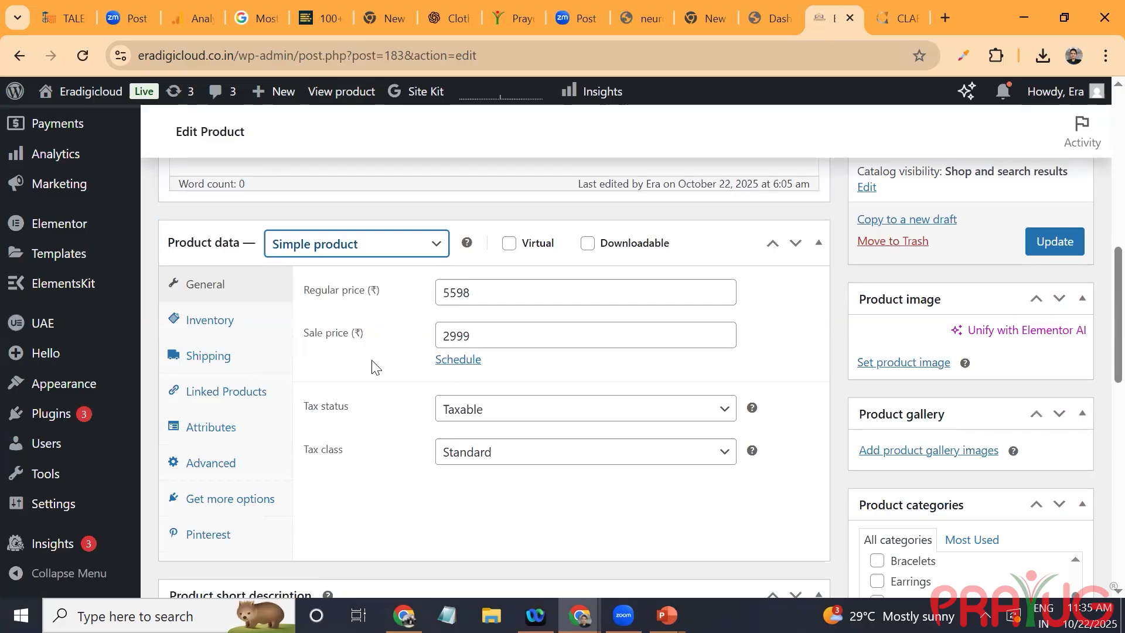
pyautogui.click(343, 365)
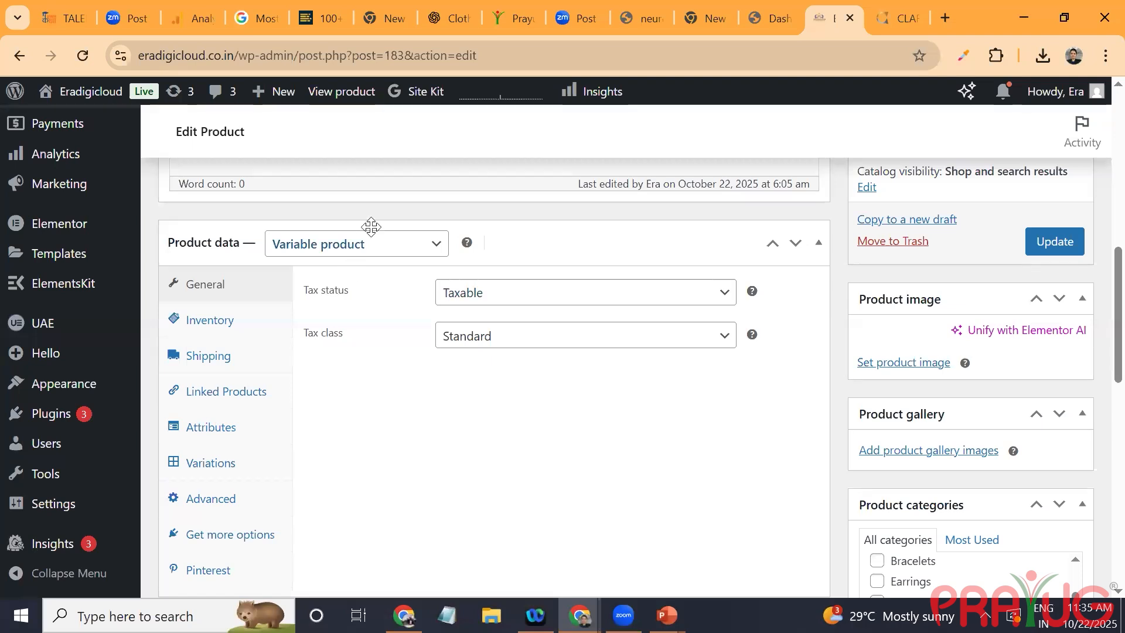
# Step: Name the pendant's first new attribute Color
pyautogui.click(215, 430)
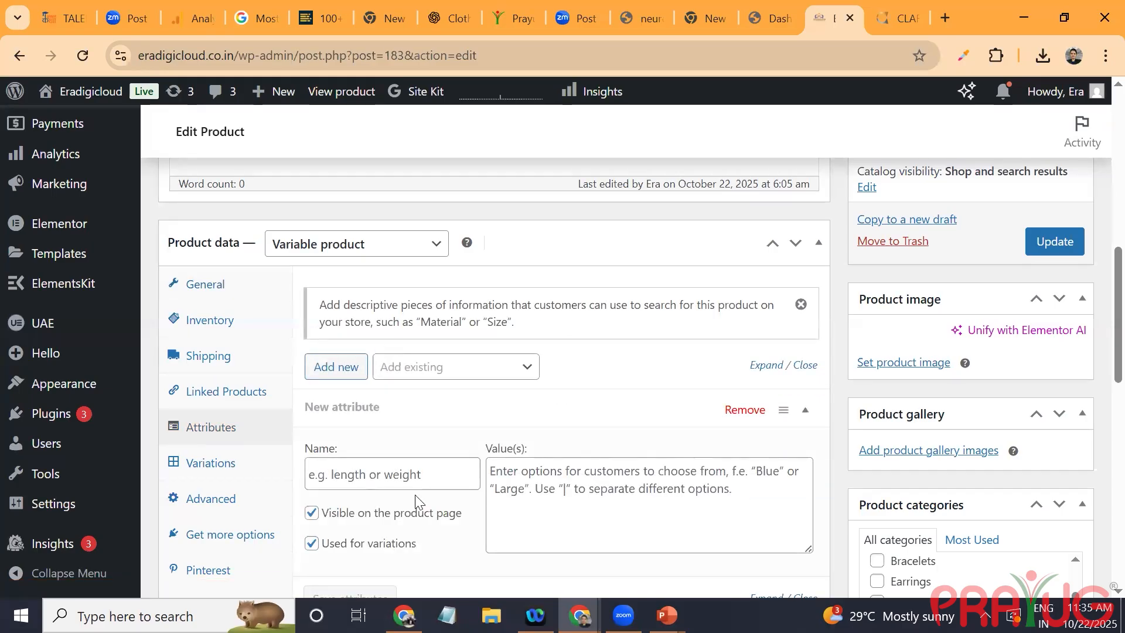
pyautogui.click(415, 473)
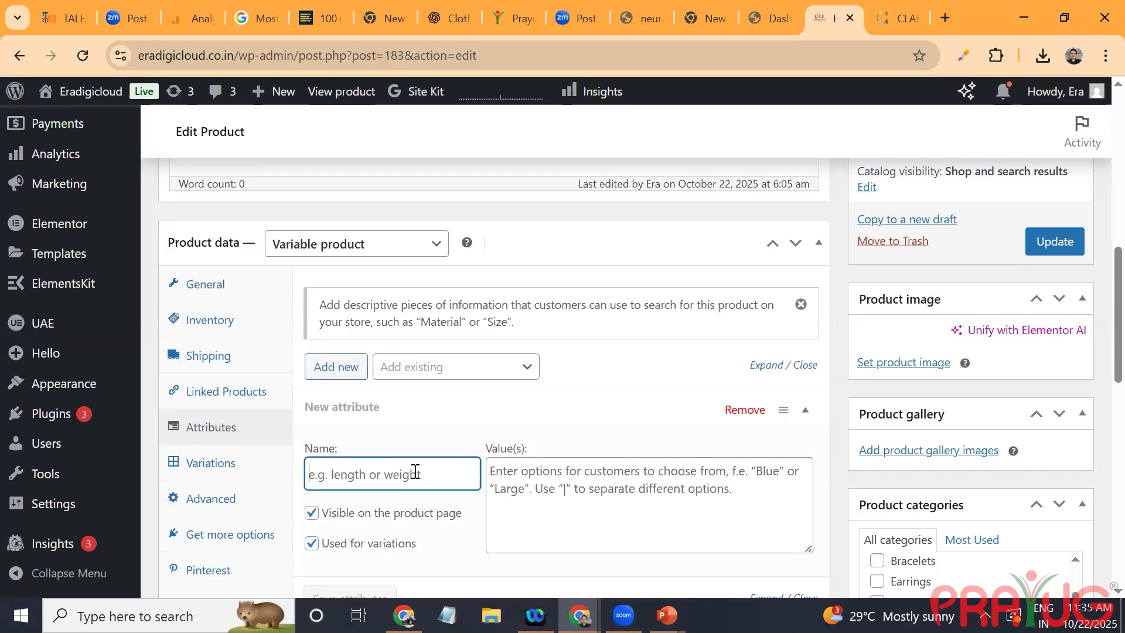
pyautogui.write('Coor')
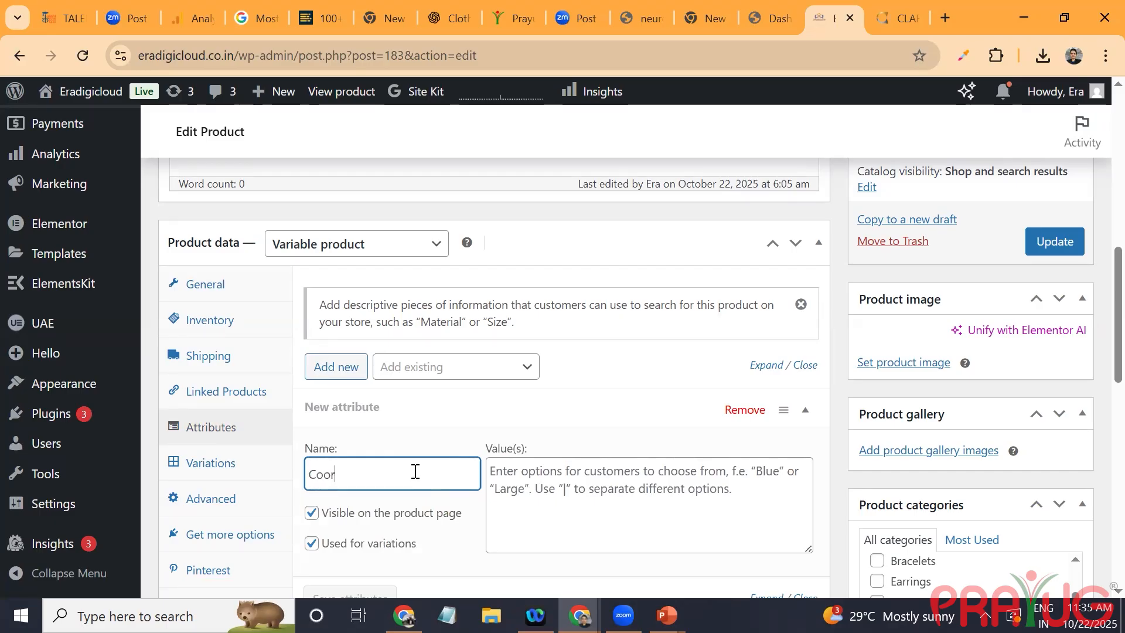
pyautogui.press('BackSpace')
pyautogui.press('BackSpace')
pyautogui.write('olor')
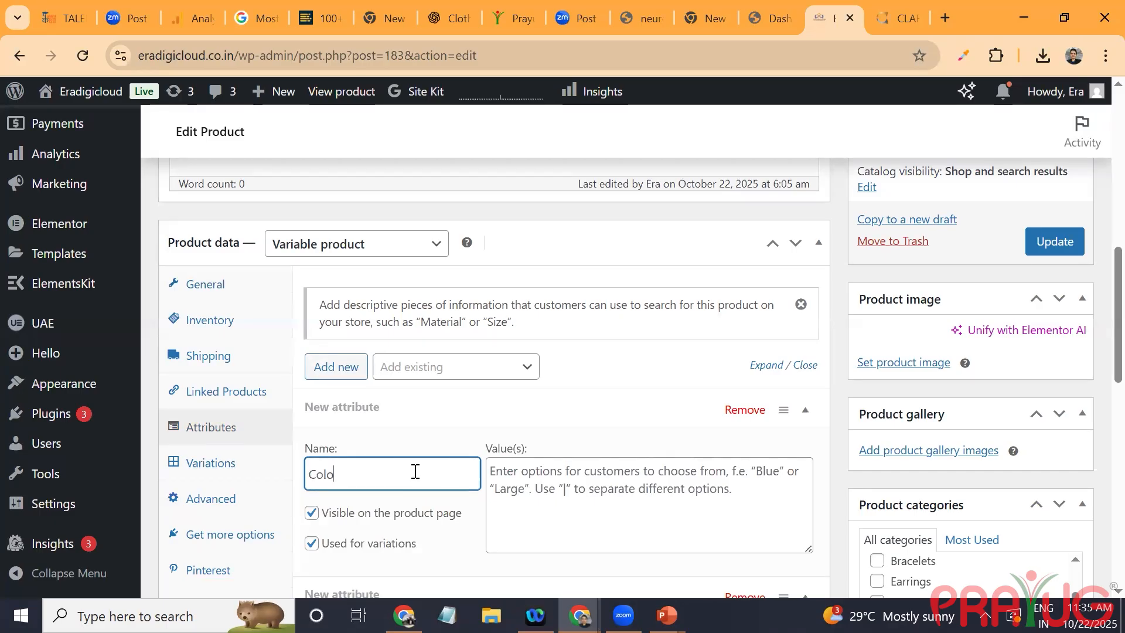
# Step: Enter "Blue"|"Red" as the values of the Color attribute
pyautogui.click(564, 477)
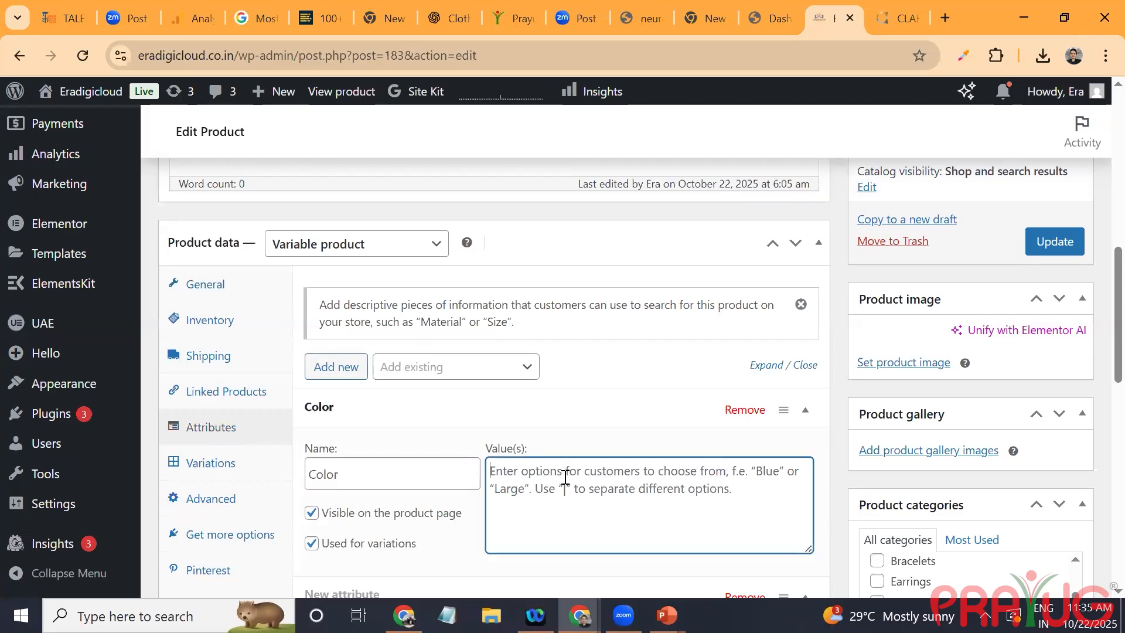
pyautogui.write('"')
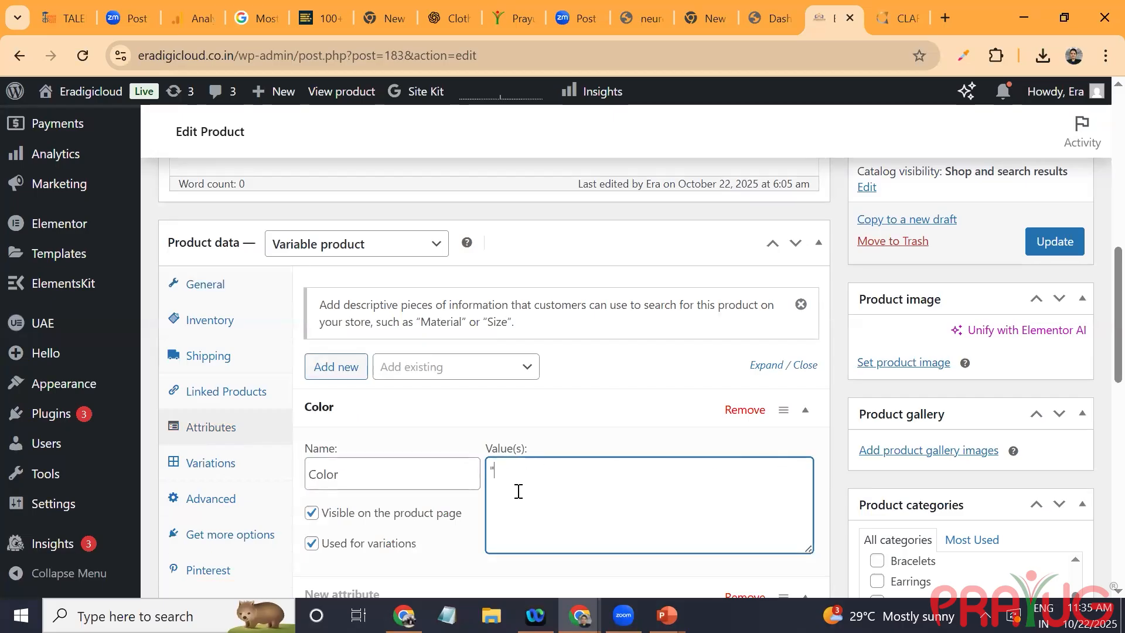
pyautogui.write('Blue"')
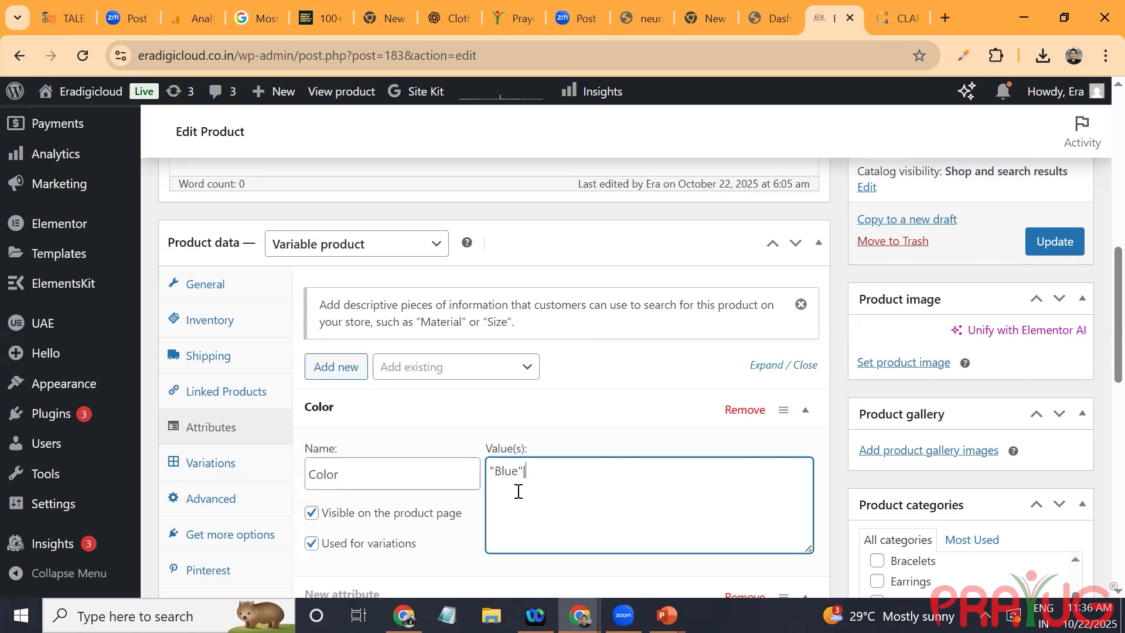
pyautogui.write('|"Red"')
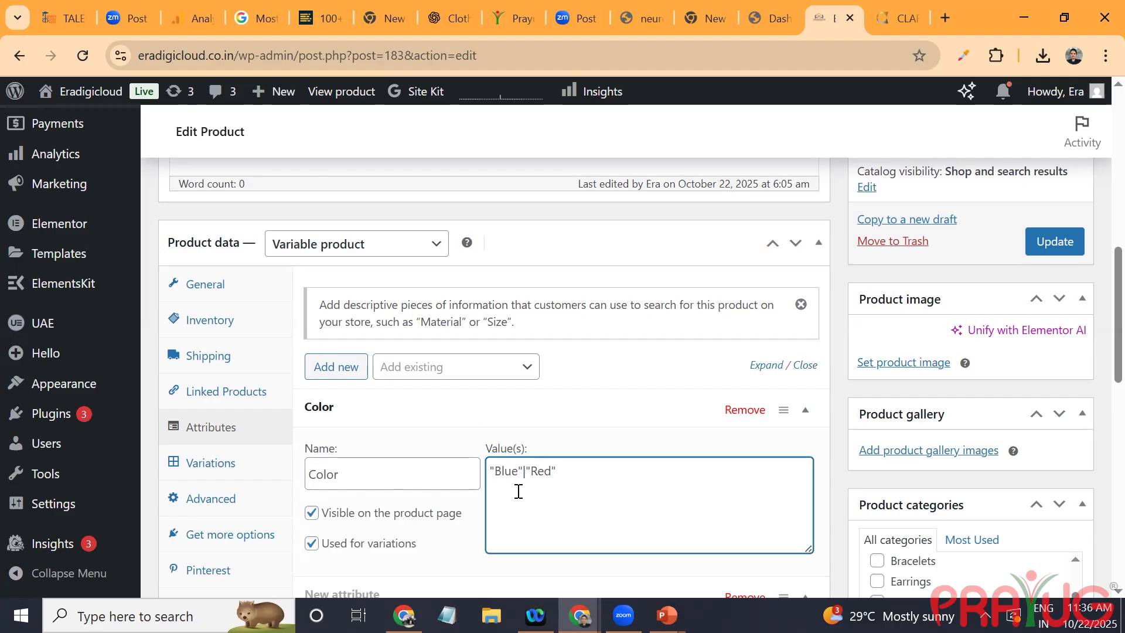
pyautogui.write('|')
pyautogui.press('BackSpace')
# Step: Remove the empty second attribute and save the pendant's attributes
pyautogui.scroll(-3, 518, 491)
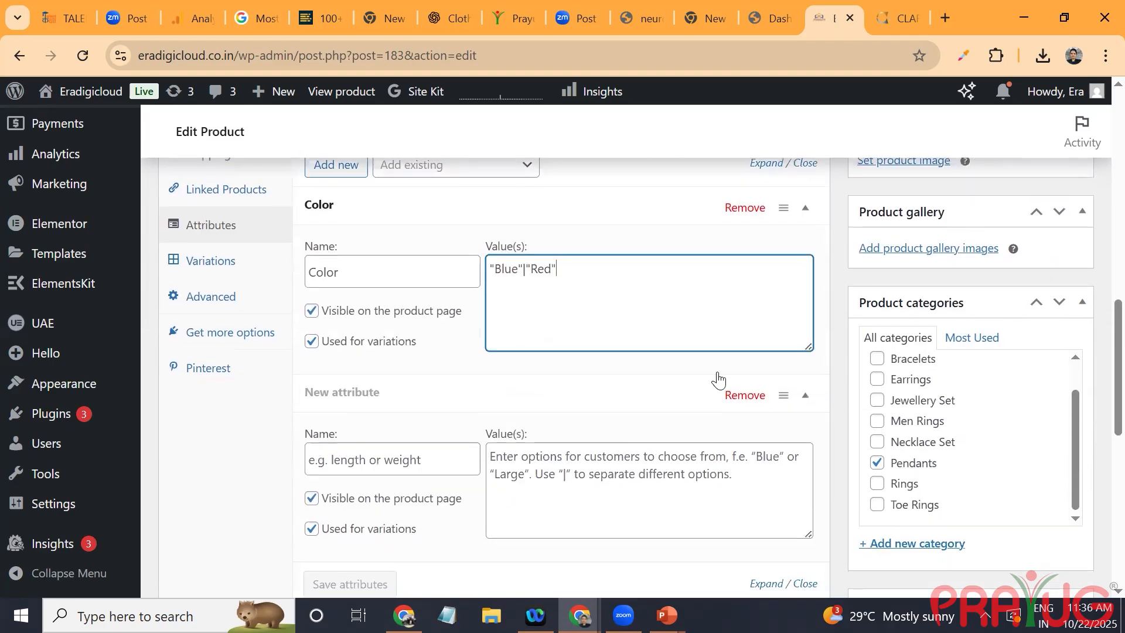
pyautogui.click(750, 397)
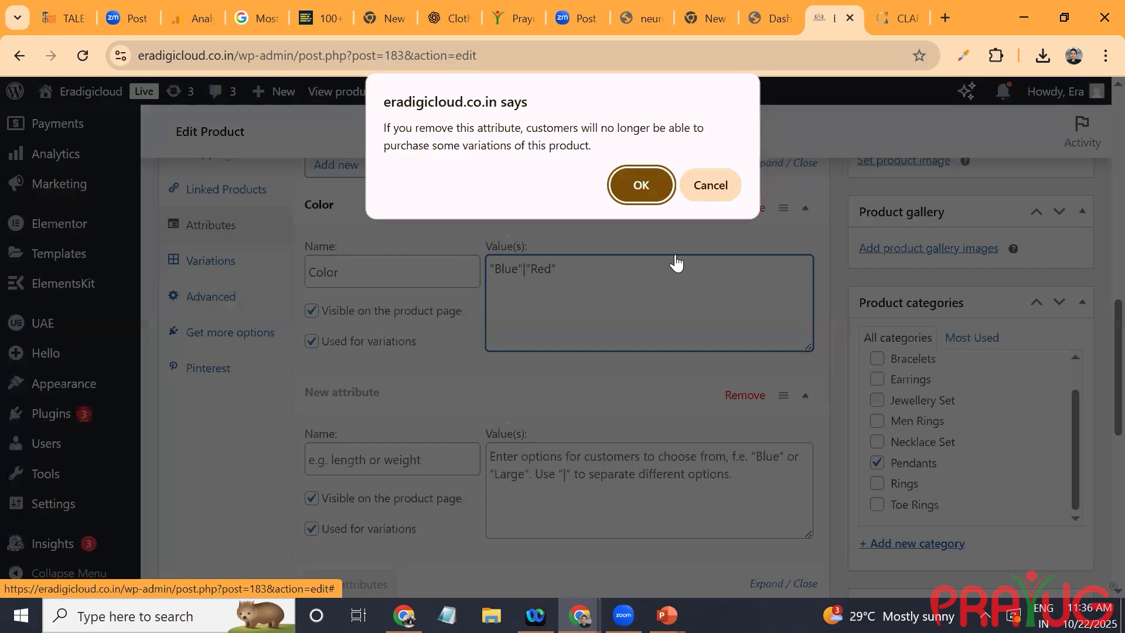
pyautogui.click(654, 191)
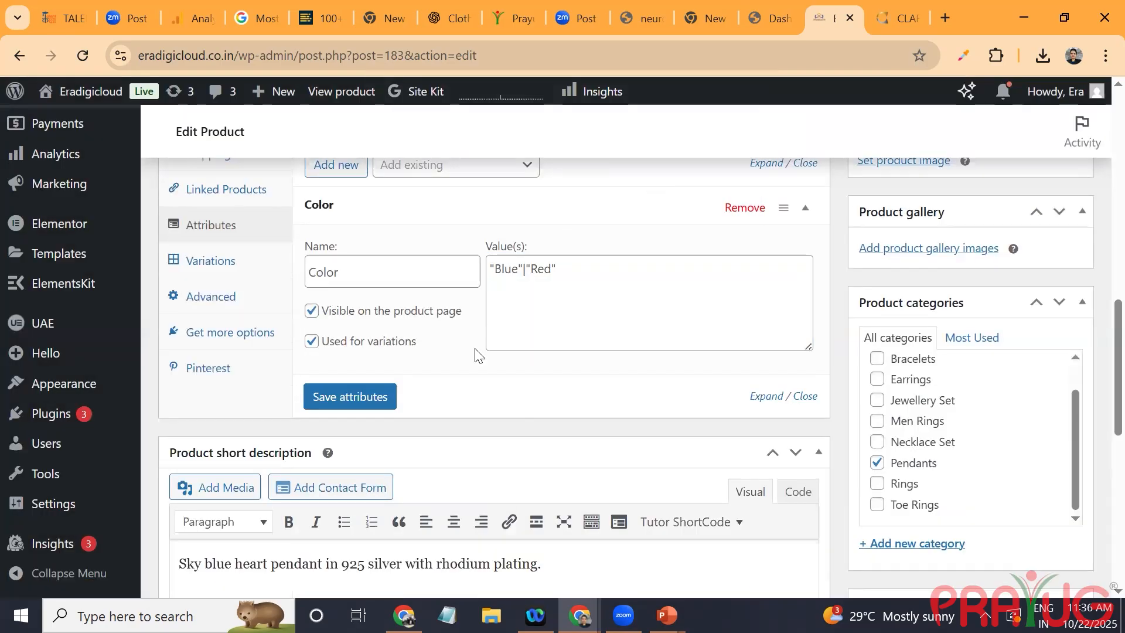
pyautogui.click(603, 273)
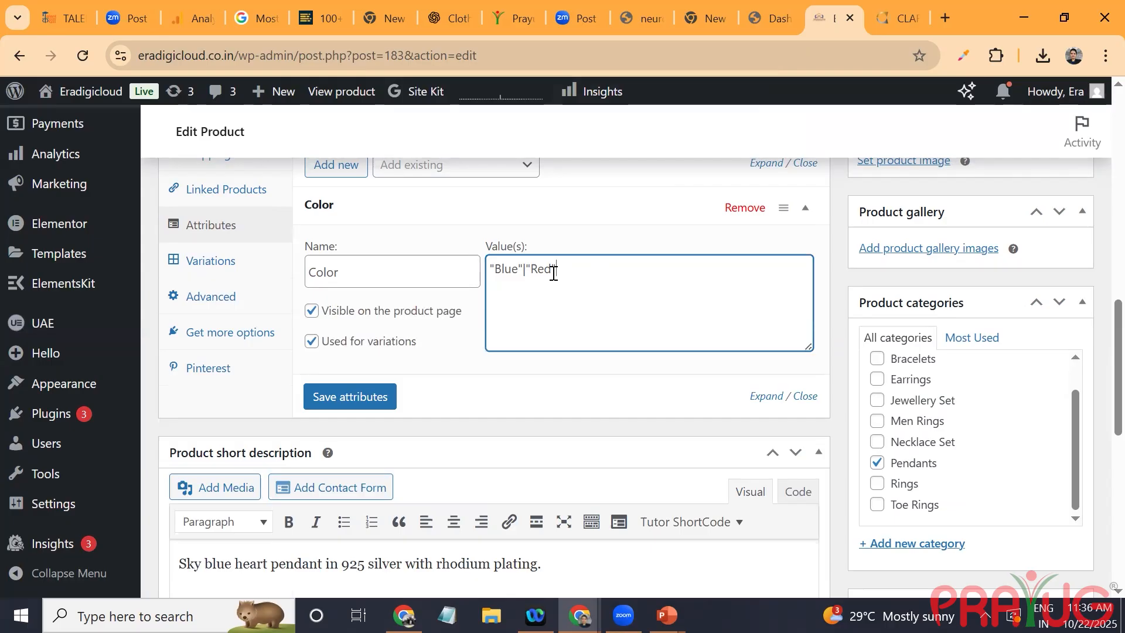
pyautogui.click(373, 396)
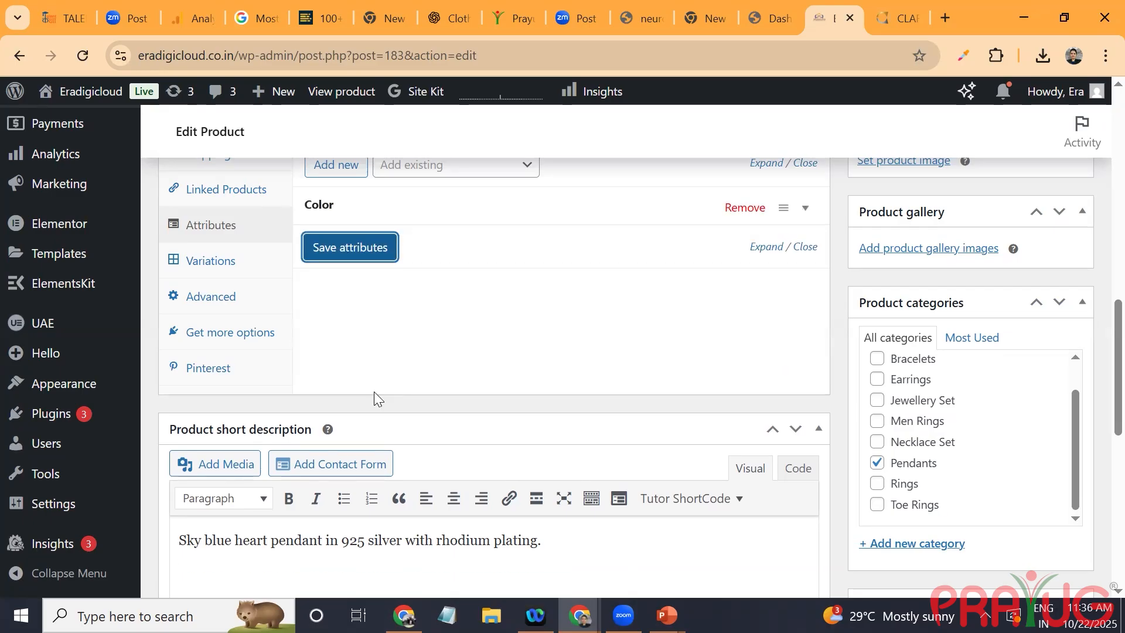
# Step: Add another attribute to the pendant and name it Length
pyautogui.scroll(2, 399, 253)
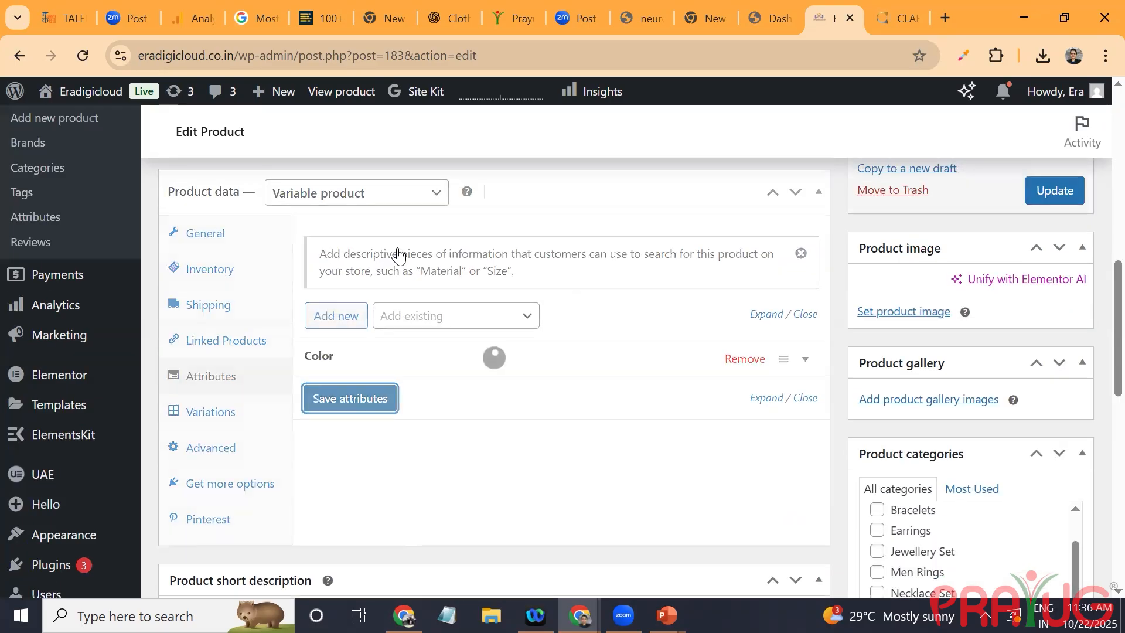
pyautogui.click(332, 323)
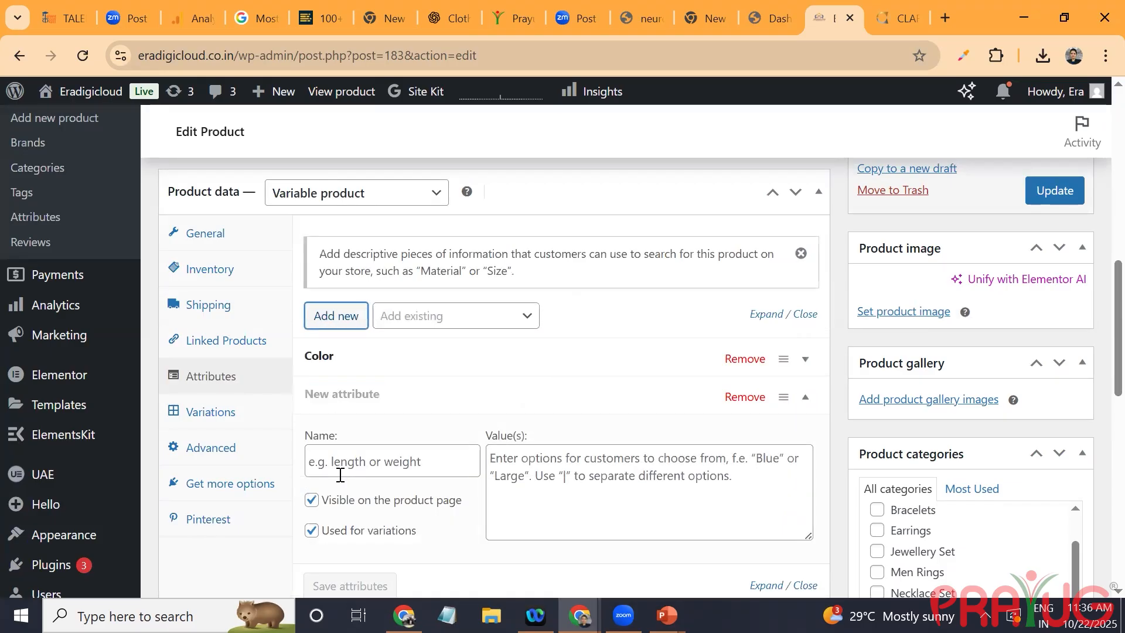
pyautogui.press('n')
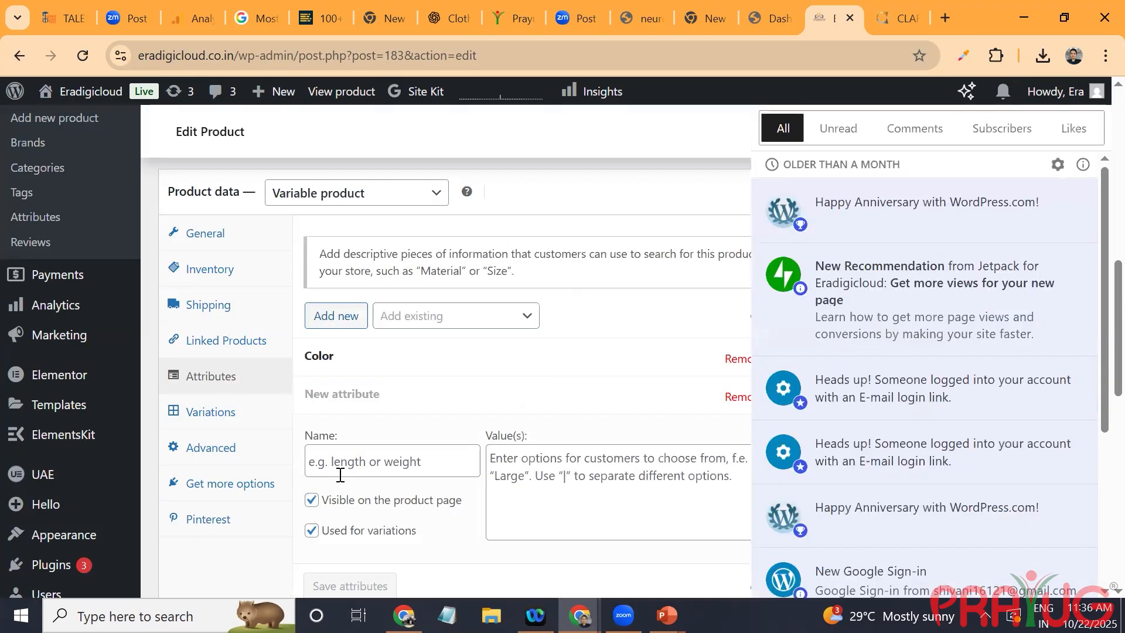
pyautogui.click(354, 462)
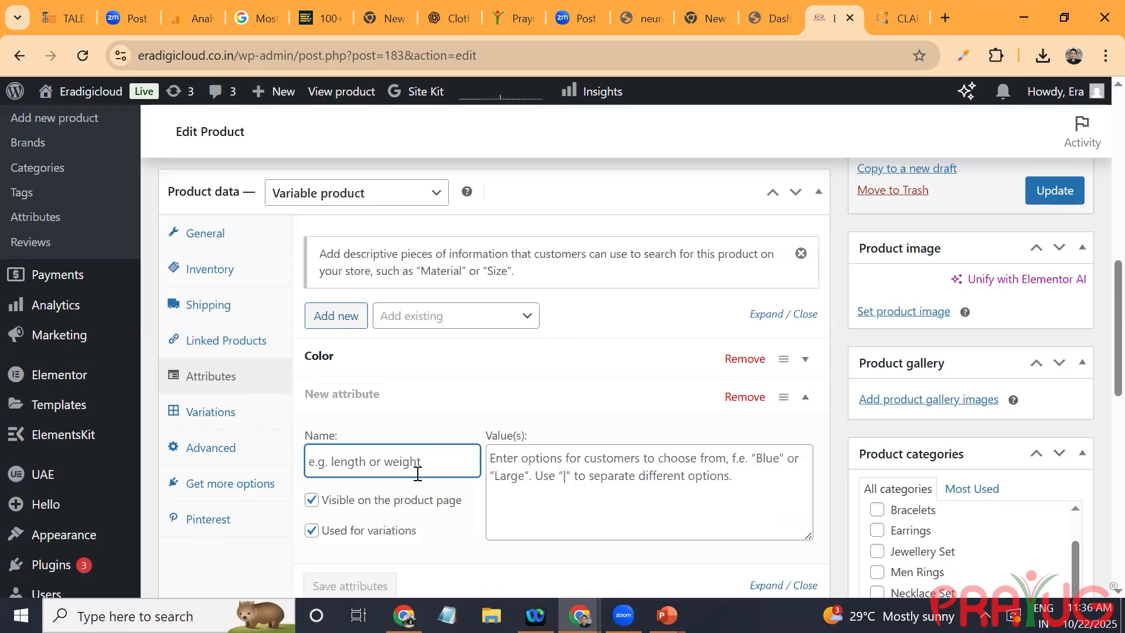
pyautogui.write('Length')
# Step: Enter "M"|"S" as the values of the Length attribute and save the attributes
pyautogui.click(525, 481)
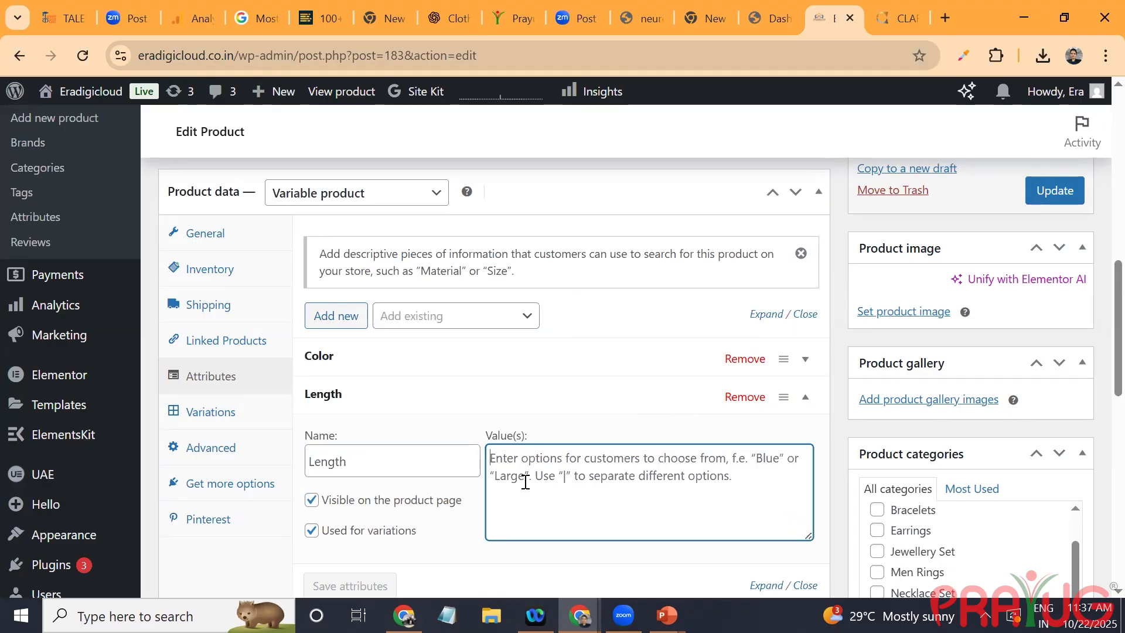
pyautogui.write('"')
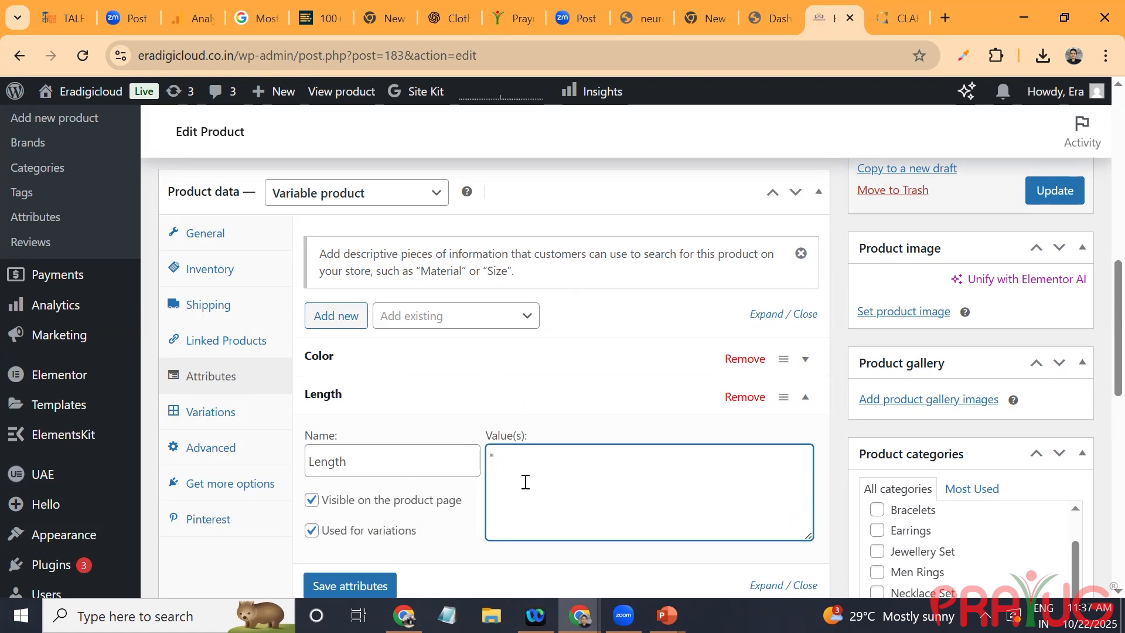
pyautogui.write('M"|"S"')
pyautogui.click(378, 582)
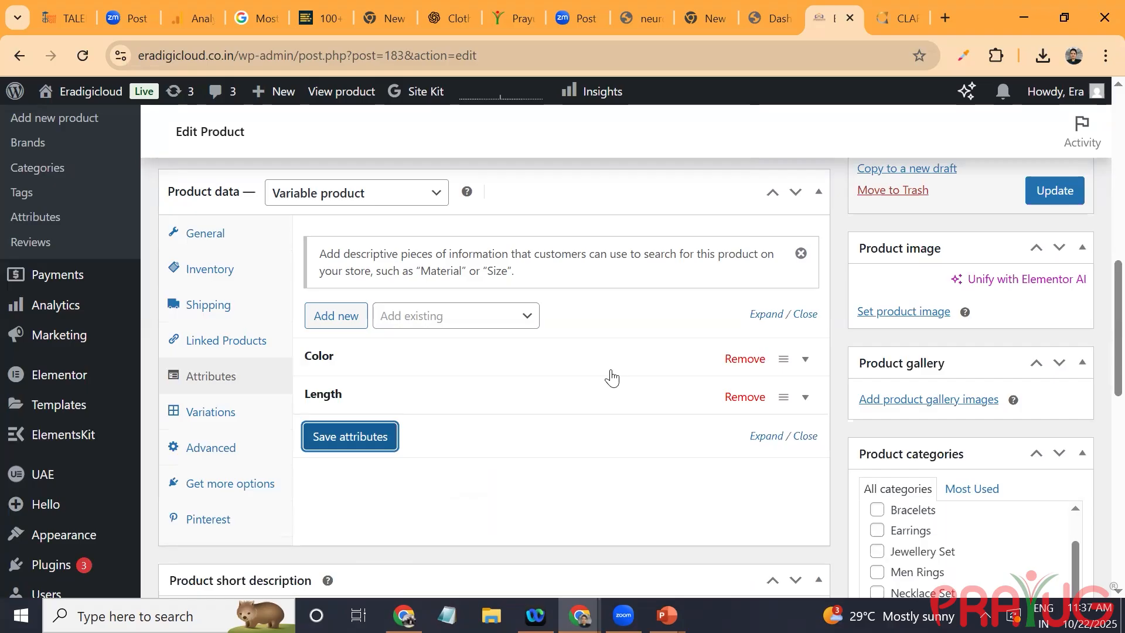
# Step: Generate all product variations from the Color and Length attributes
pyautogui.click(202, 412)
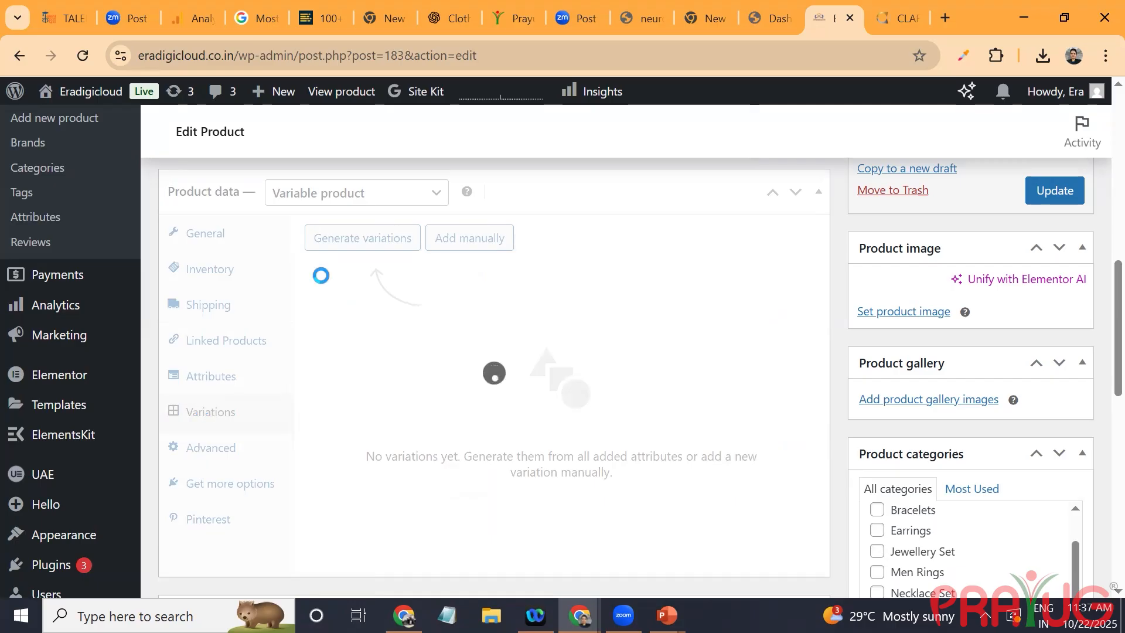
pyautogui.click(347, 246)
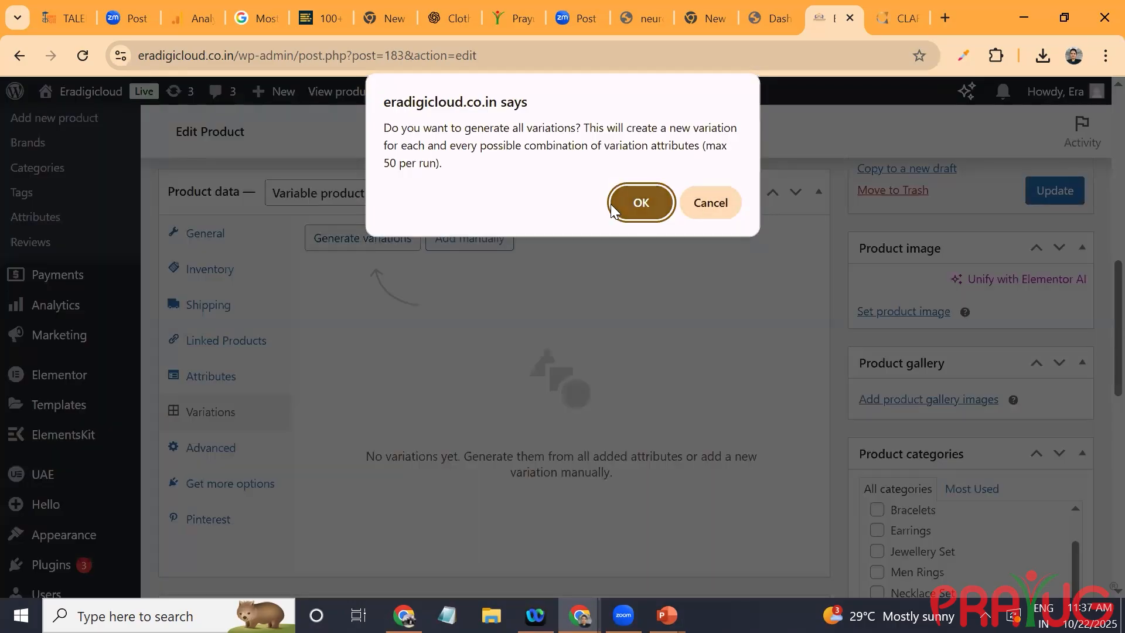
pyautogui.click(641, 203)
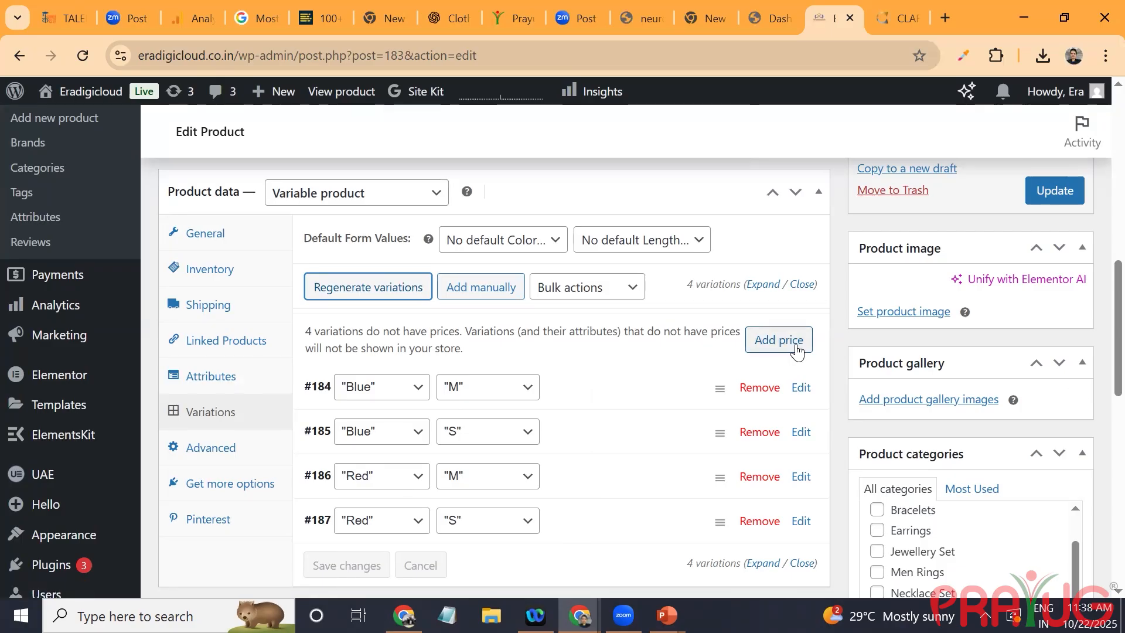
# Step: Open the "Blue" "M" variation and examine its image, regular price and sale price fields
pyautogui.click(801, 389)
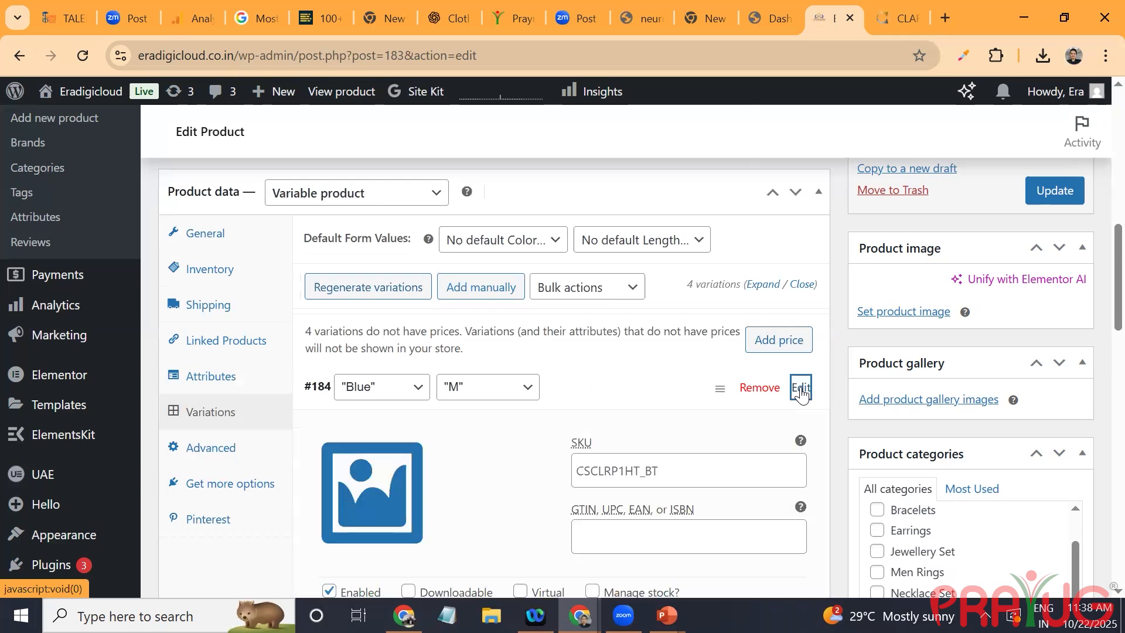
pyautogui.scroll(-2, 802, 393)
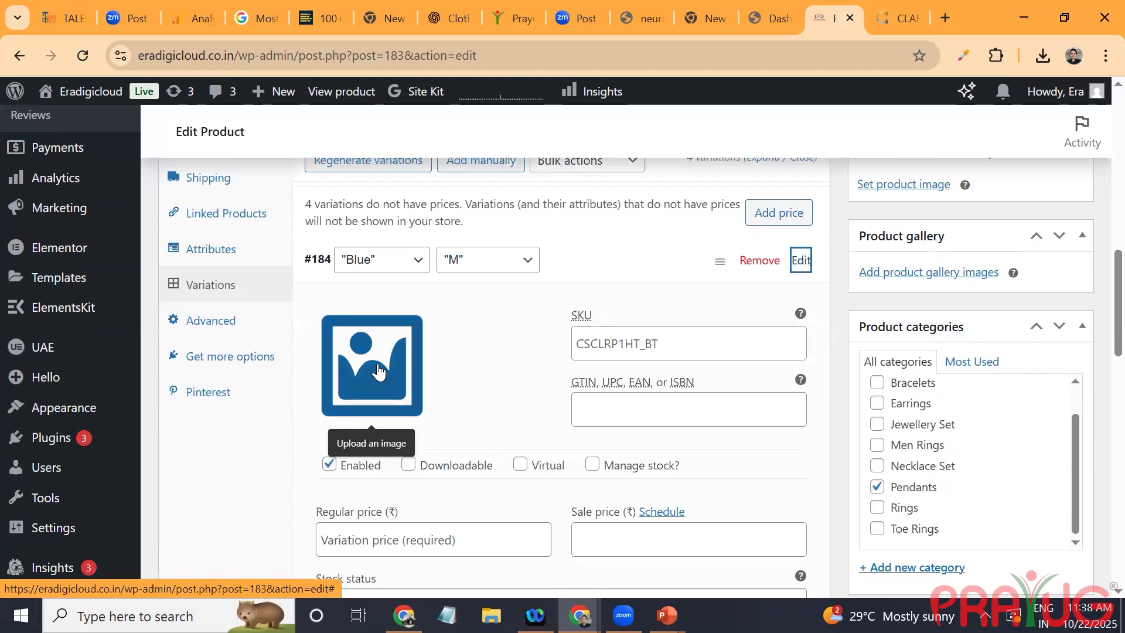
pyautogui.click(405, 542)
pyautogui.click(607, 540)
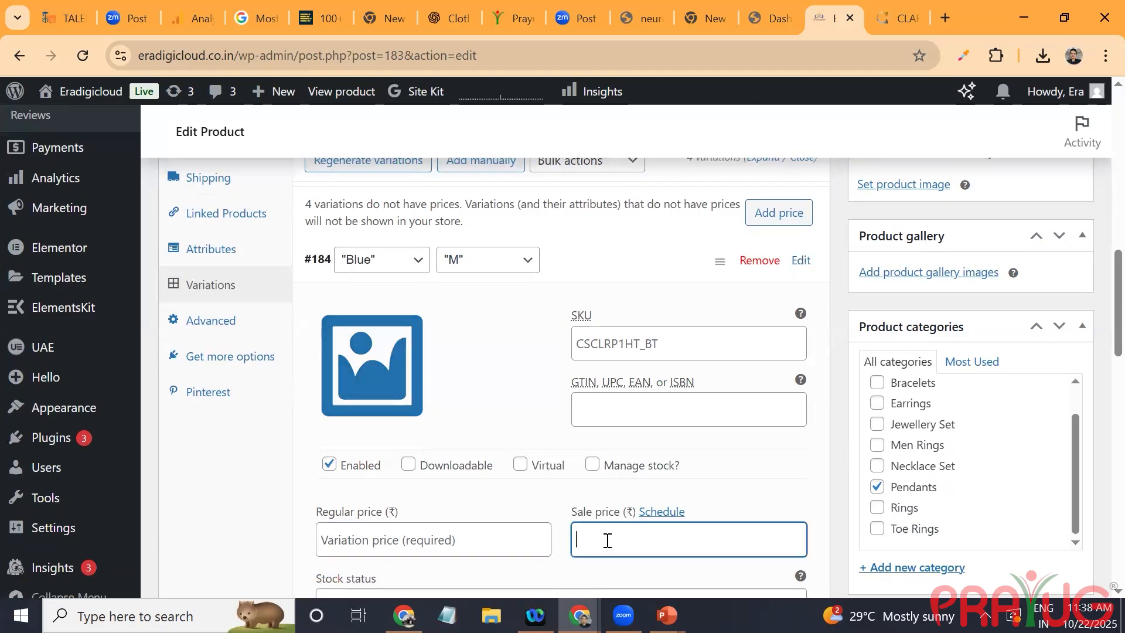
# Step: Open the "Blue" "S" variation and examine its price, stock, weight, dimension and shipping fields
pyautogui.scroll(-3, 607, 540)
pyautogui.scroll(-3, 608, 536)
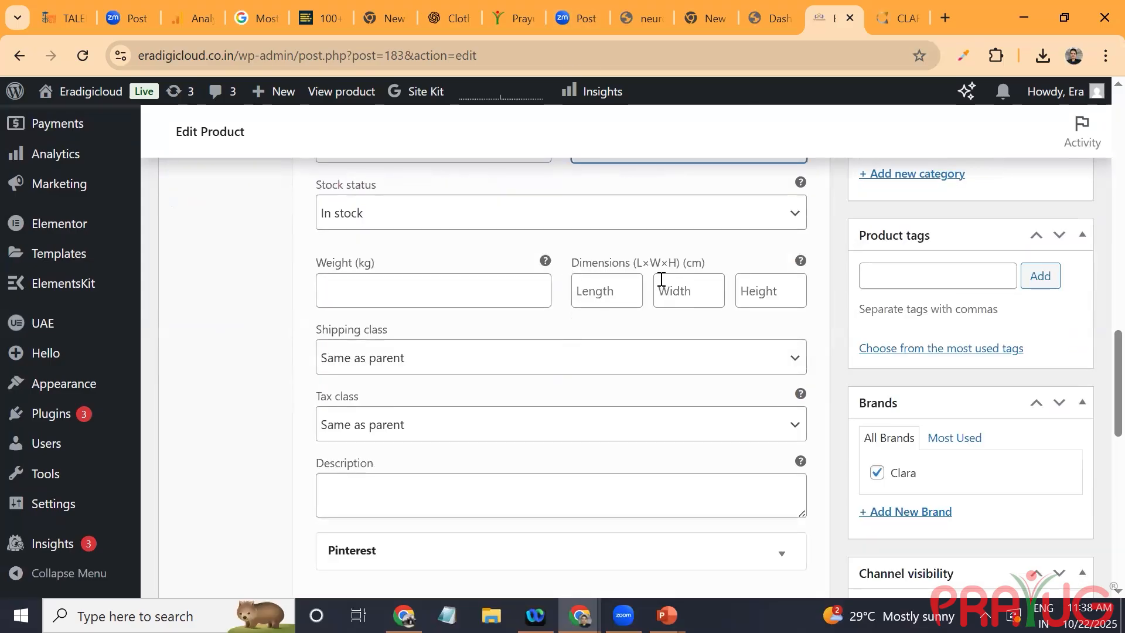
pyautogui.scroll(-5, 651, 467)
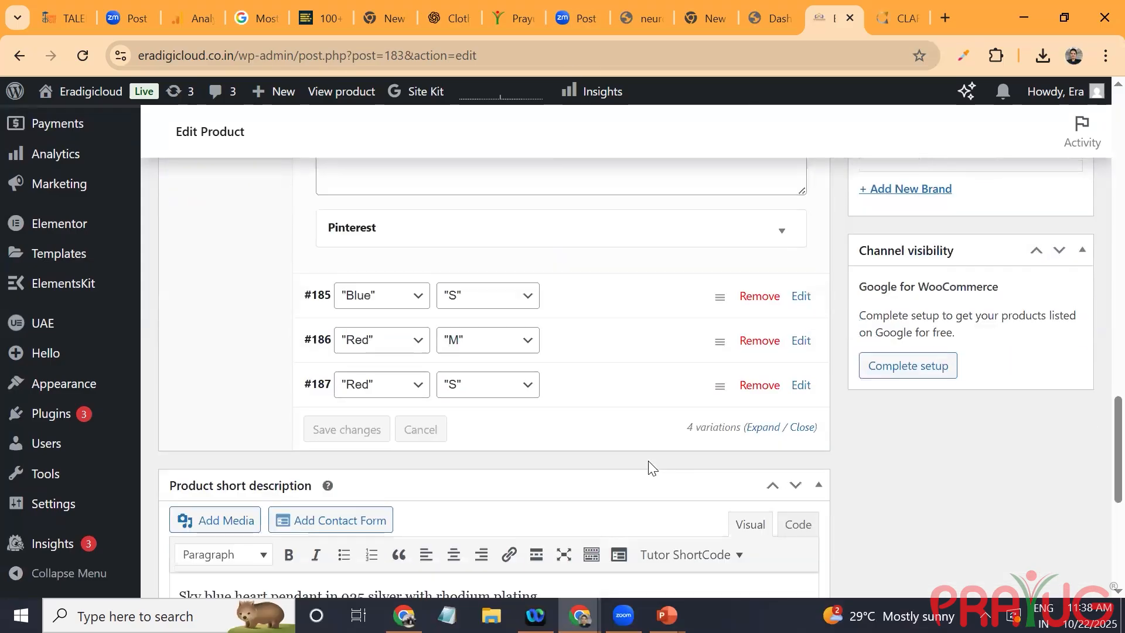
pyautogui.press('Return')
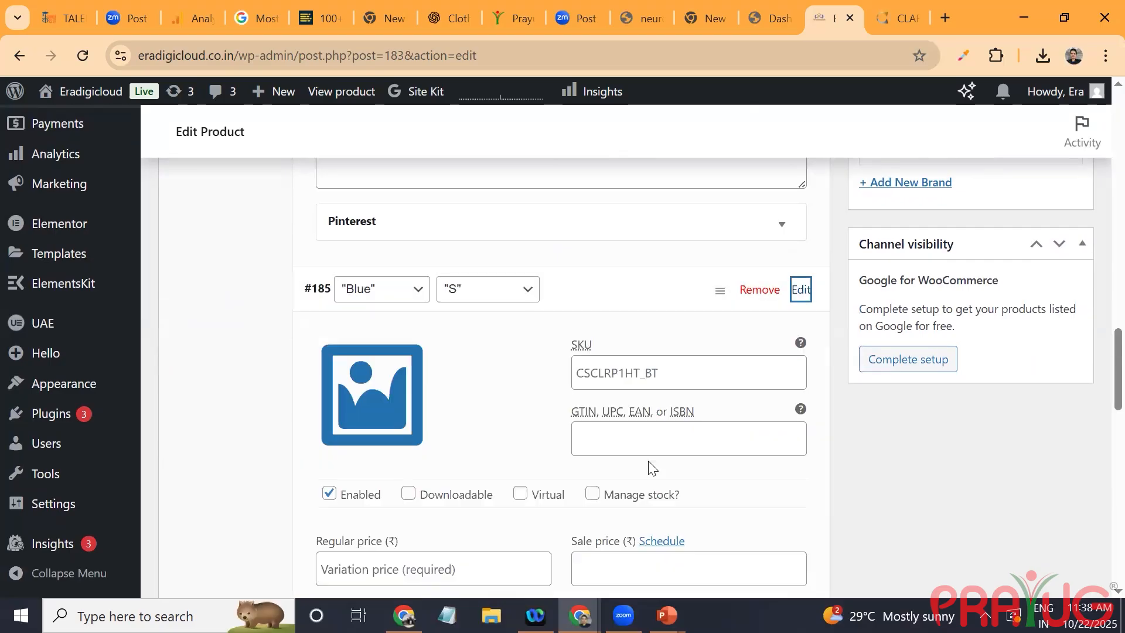
pyautogui.scroll(-2, 651, 467)
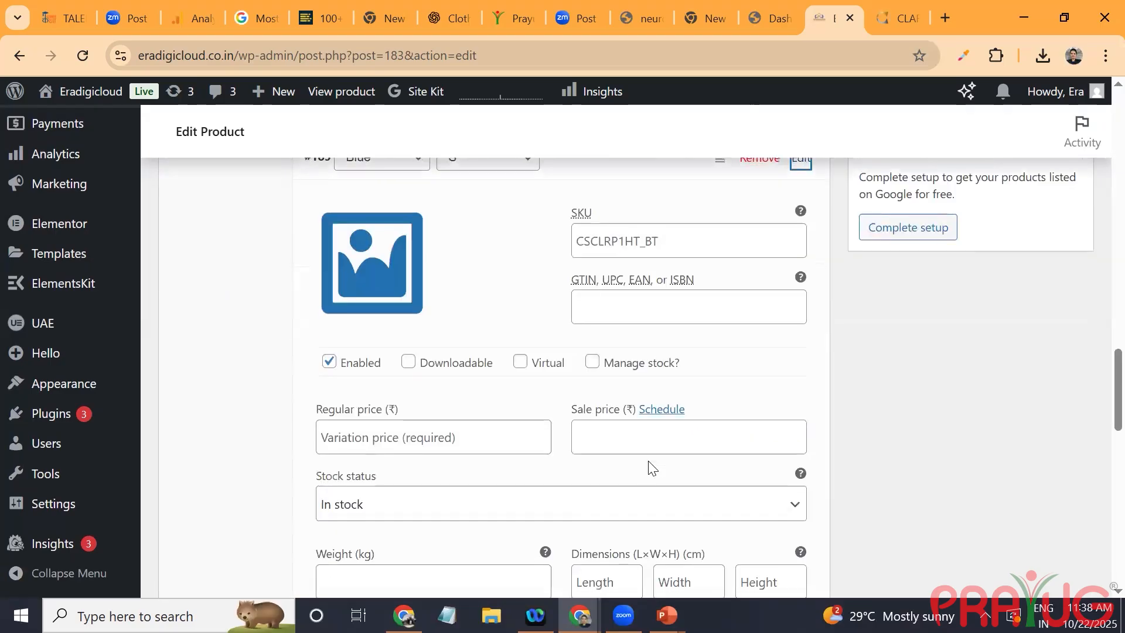
pyautogui.scroll(-2, 648, 464)
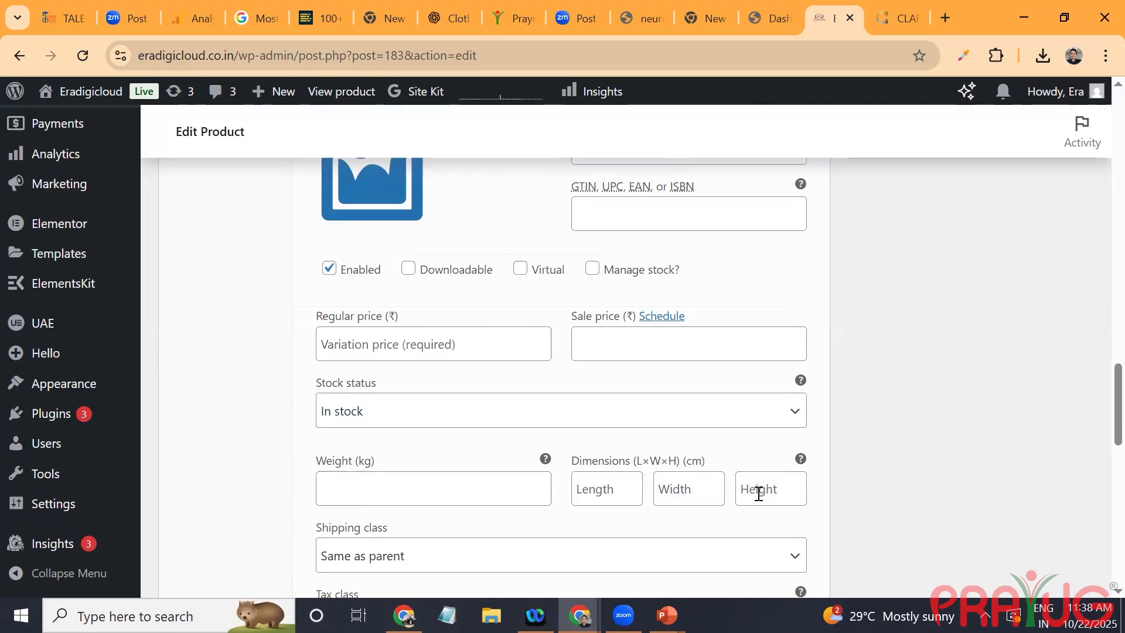
pyautogui.scroll(-4, 759, 493)
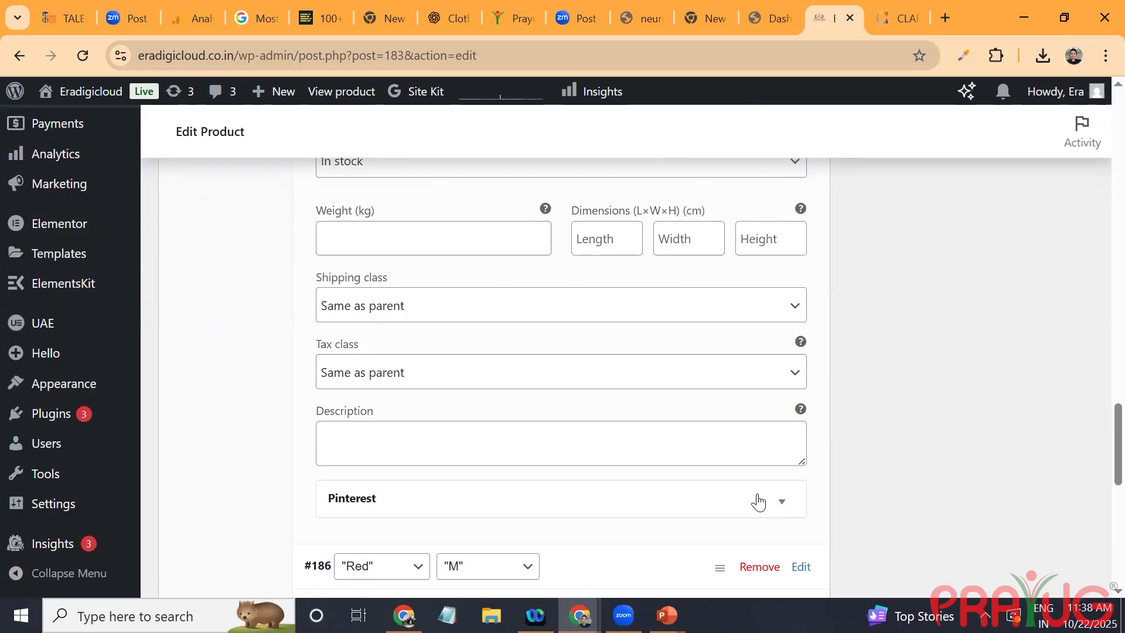
# Step: Add a price of 2999 to all pendant variations that have no price
pyautogui.scroll(20, 757, 502)
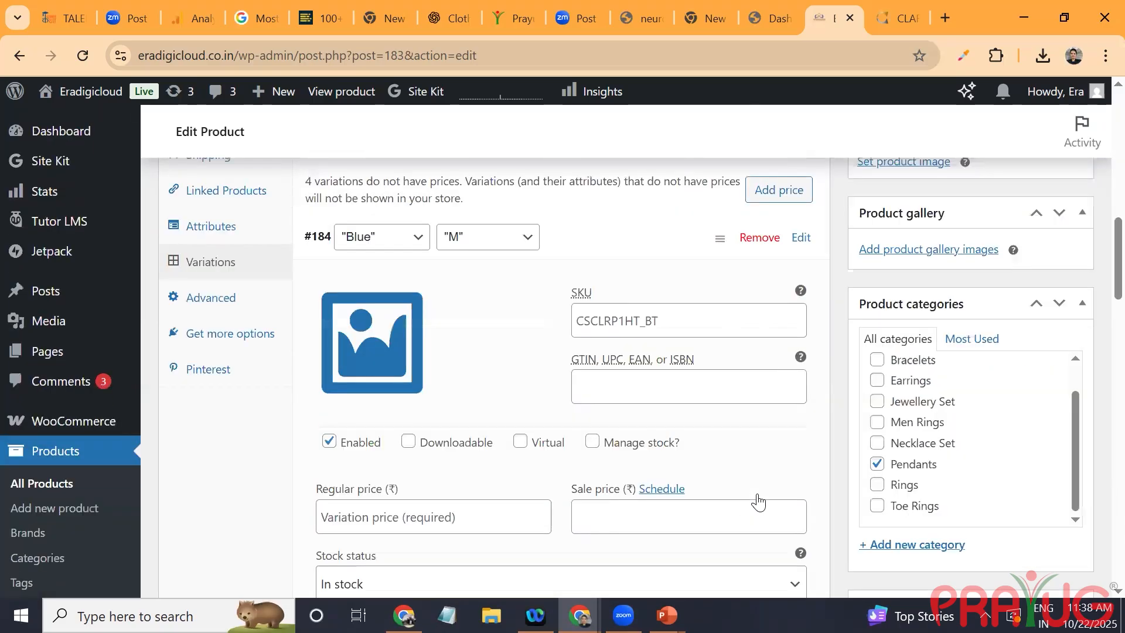
pyautogui.scroll(-4, 758, 502)
pyautogui.click(778, 385)
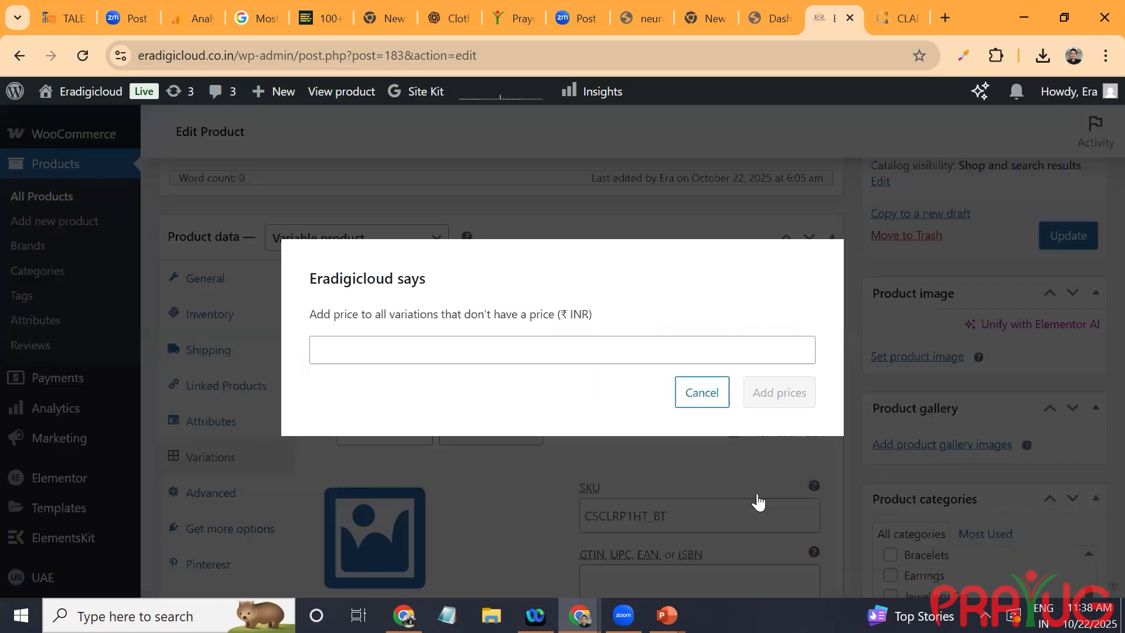
pyautogui.write('2999')
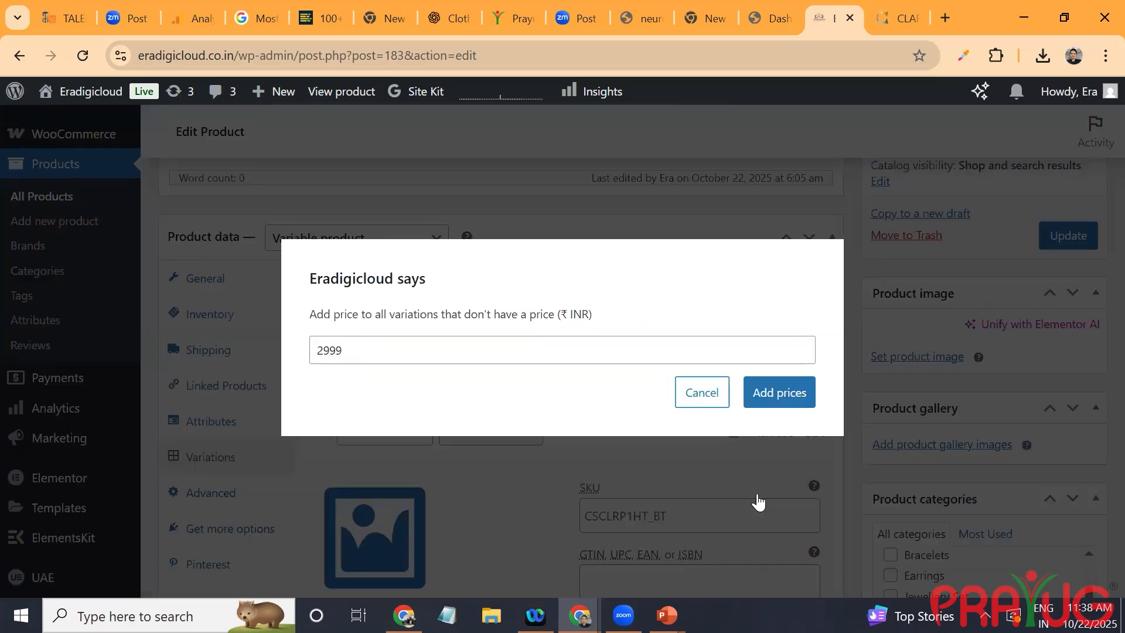
pyautogui.press('Return')
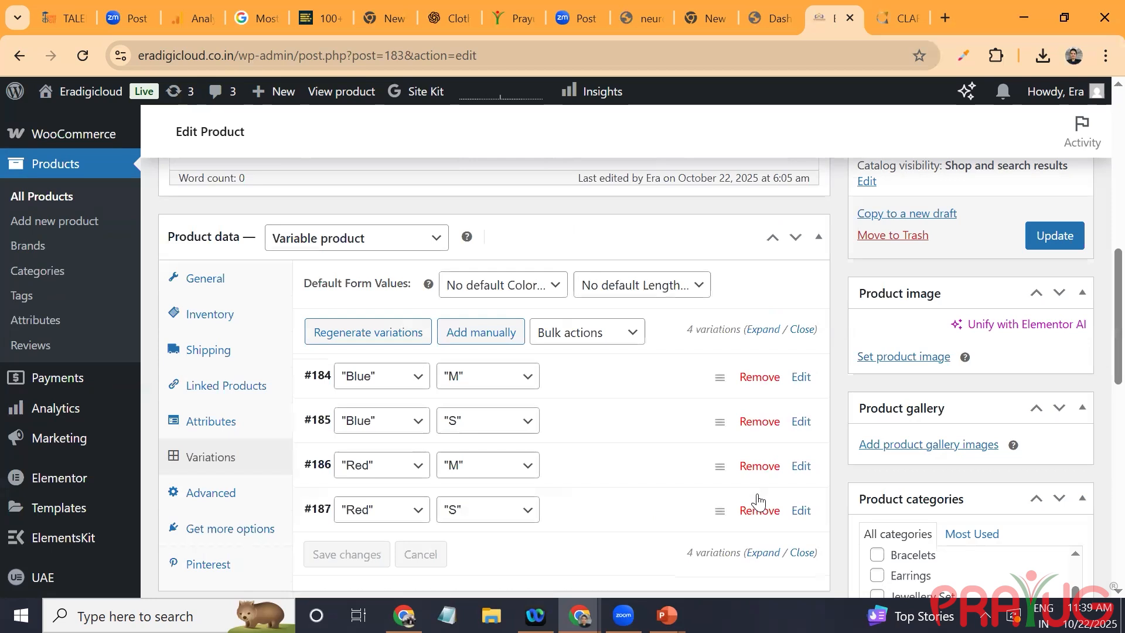
# Step: Set the default form values to "Blue" color and "M" length and save the variation changes
pyautogui.click(503, 285)
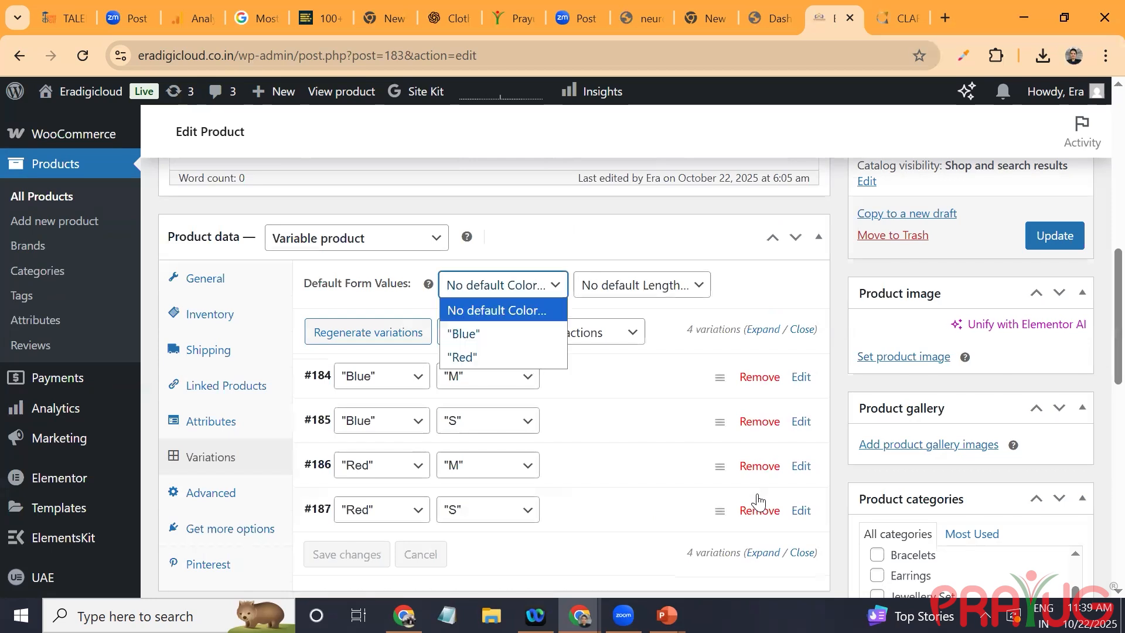
pyautogui.click(502, 334)
pyautogui.click(641, 285)
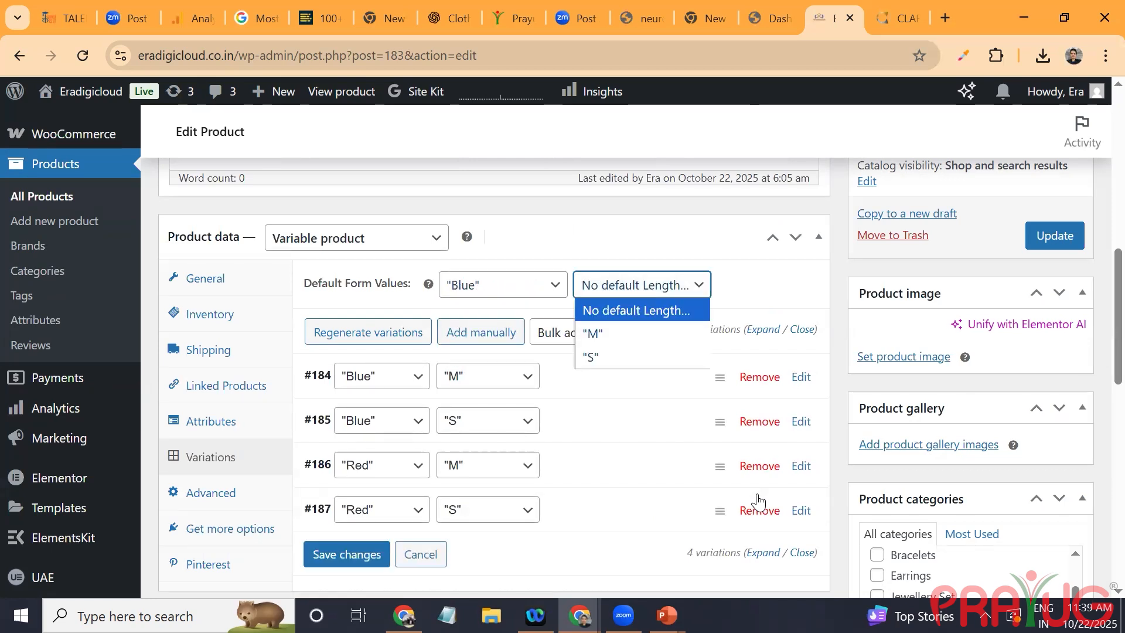
pyautogui.click(642, 333)
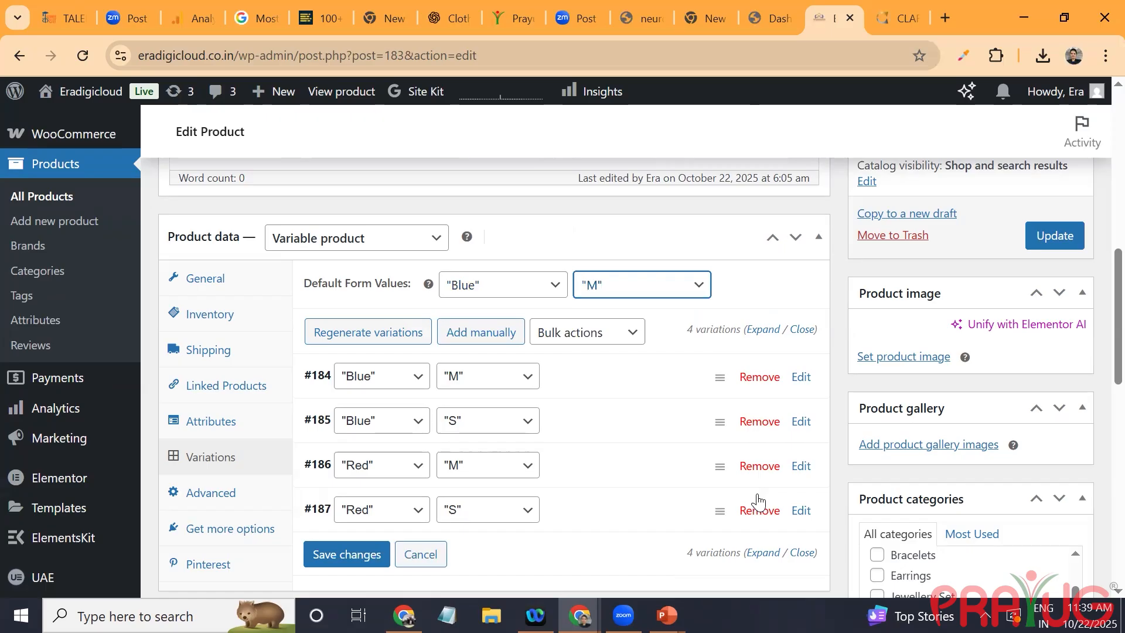
pyautogui.click(346, 554)
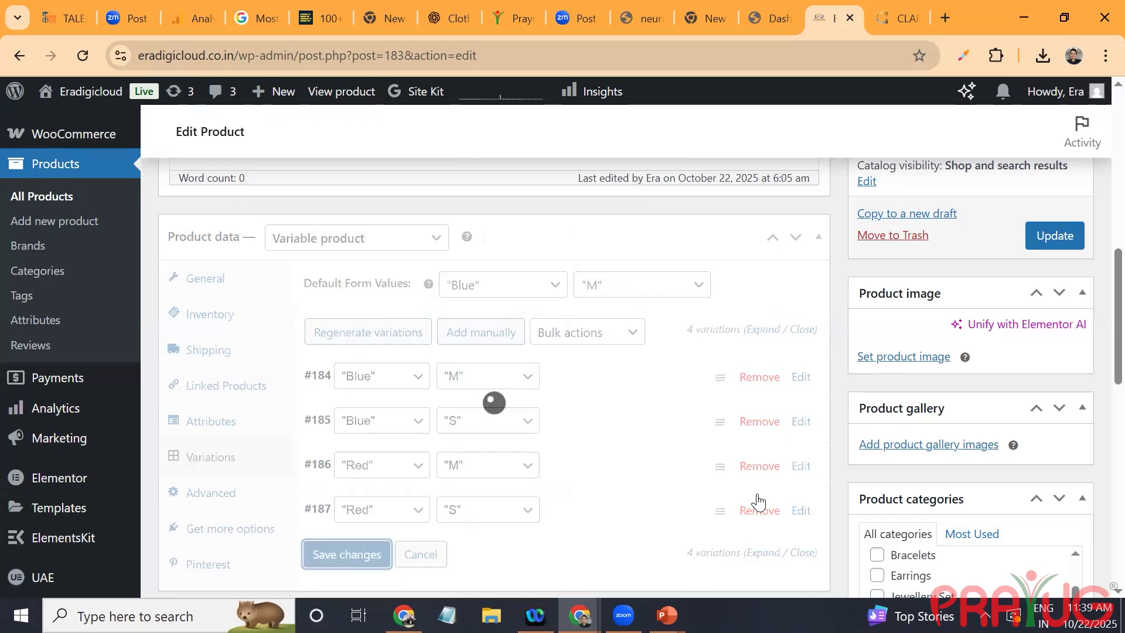
pyautogui.scroll(-9, 702, 479)
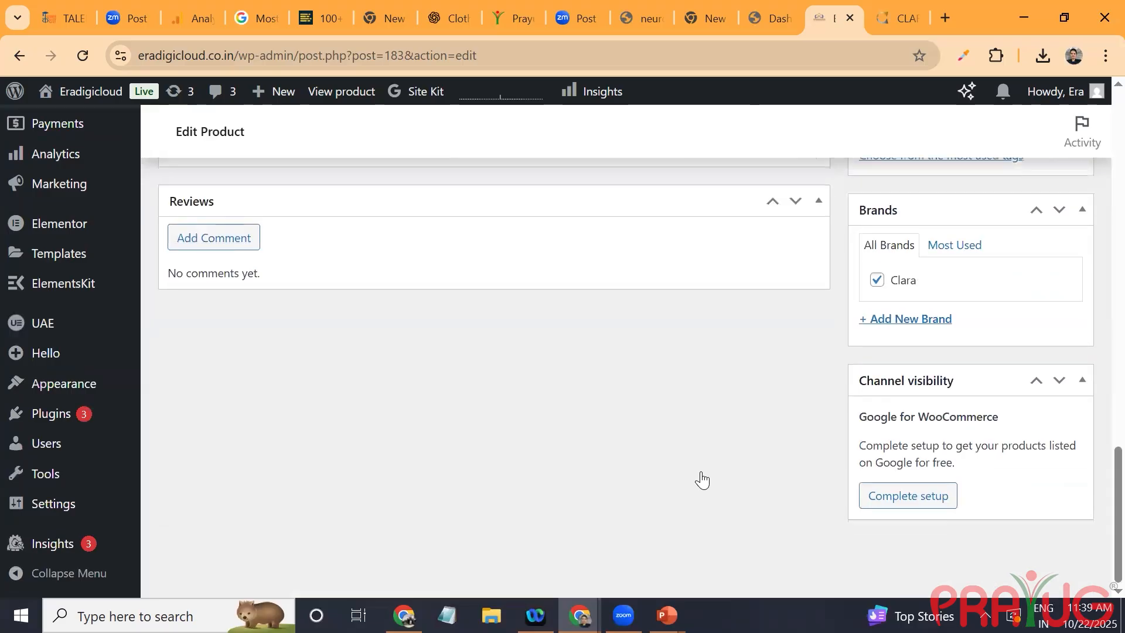
pyautogui.scroll(15, 702, 479)
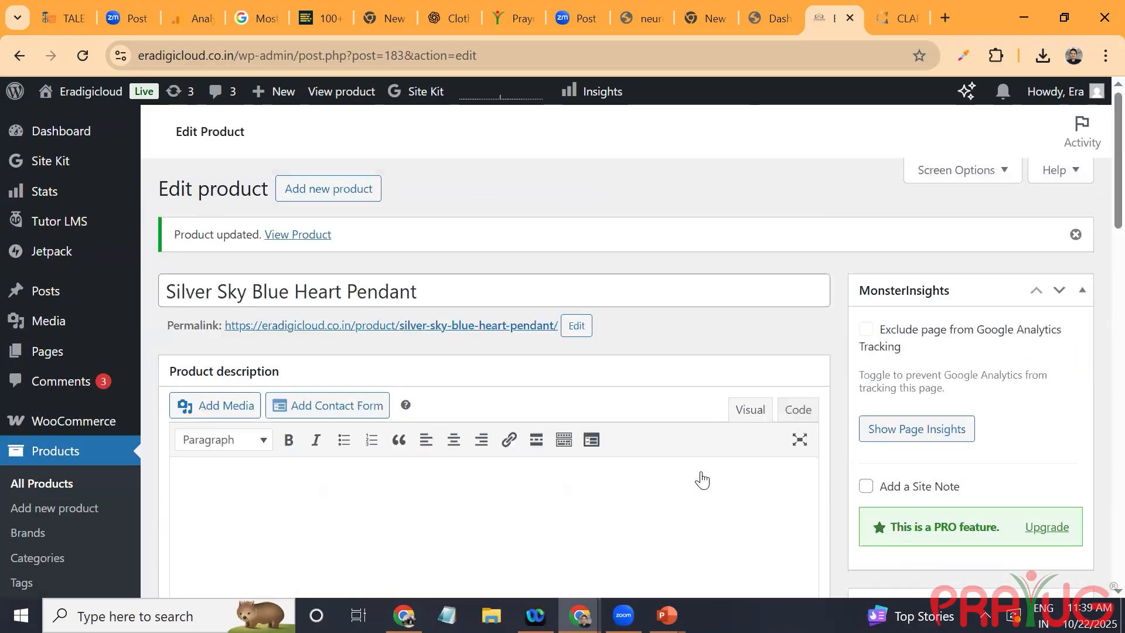
pyautogui.scroll(-8, 701, 479)
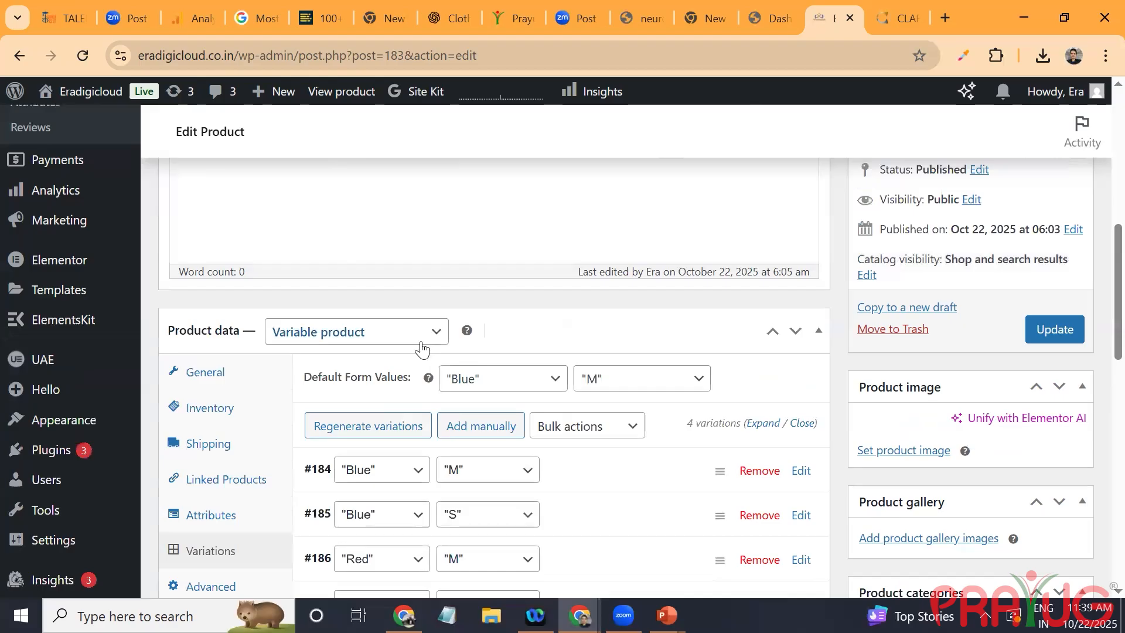
# Step: Start a new product and name it Diwali Gift
pyautogui.moveTo(258, 100)
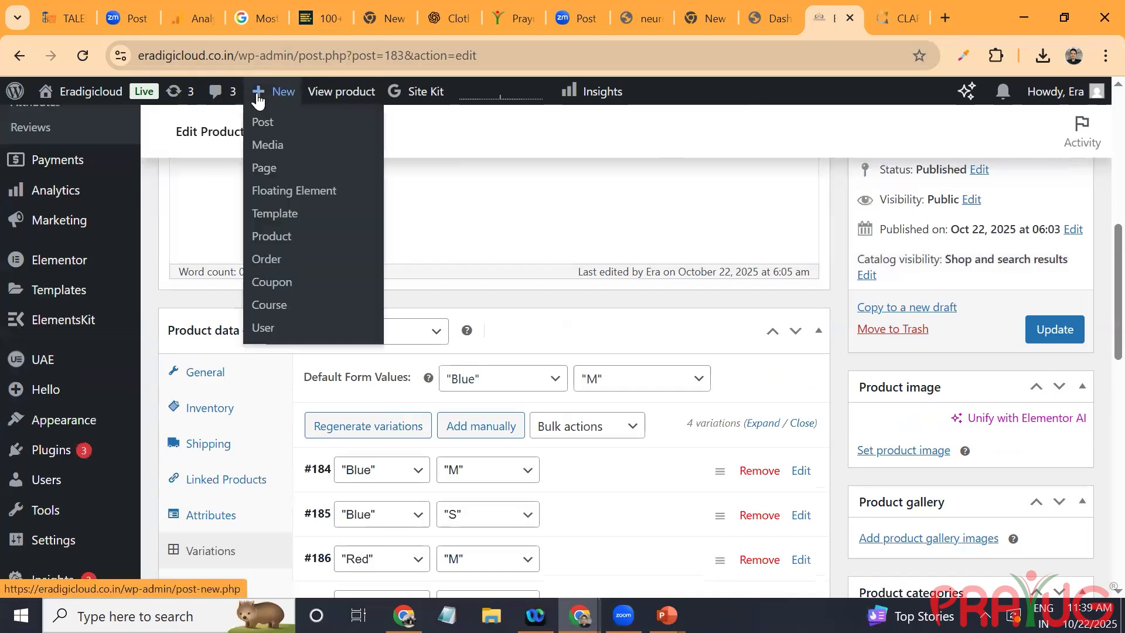
pyautogui.click(288, 237)
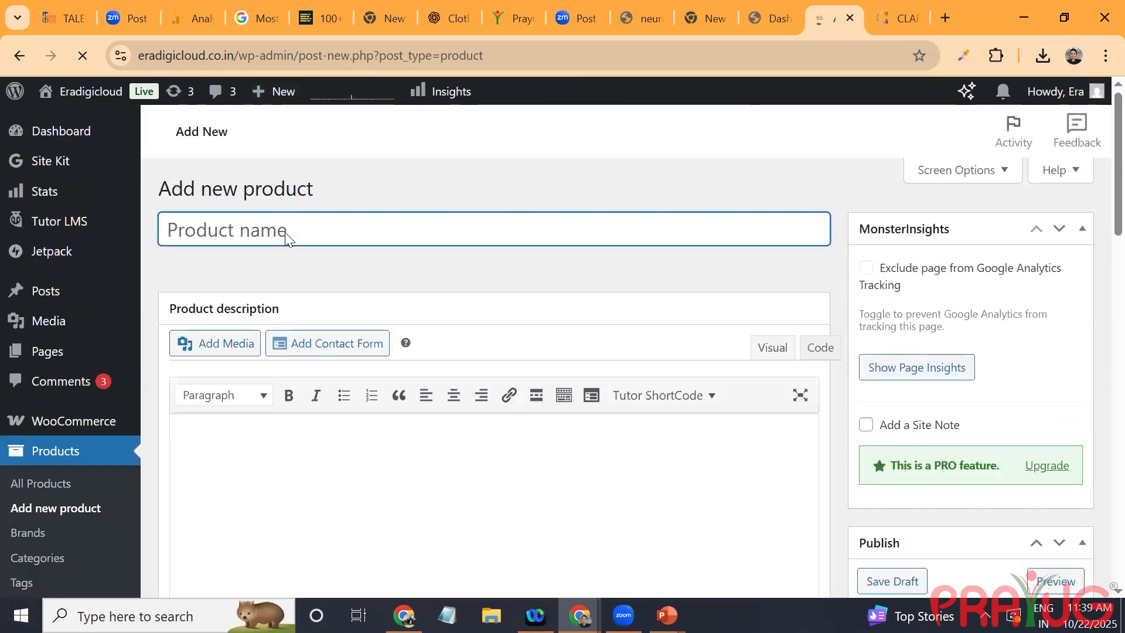
pyautogui.write('G')
pyautogui.press('BackSpace')
pyautogui.write('Di')
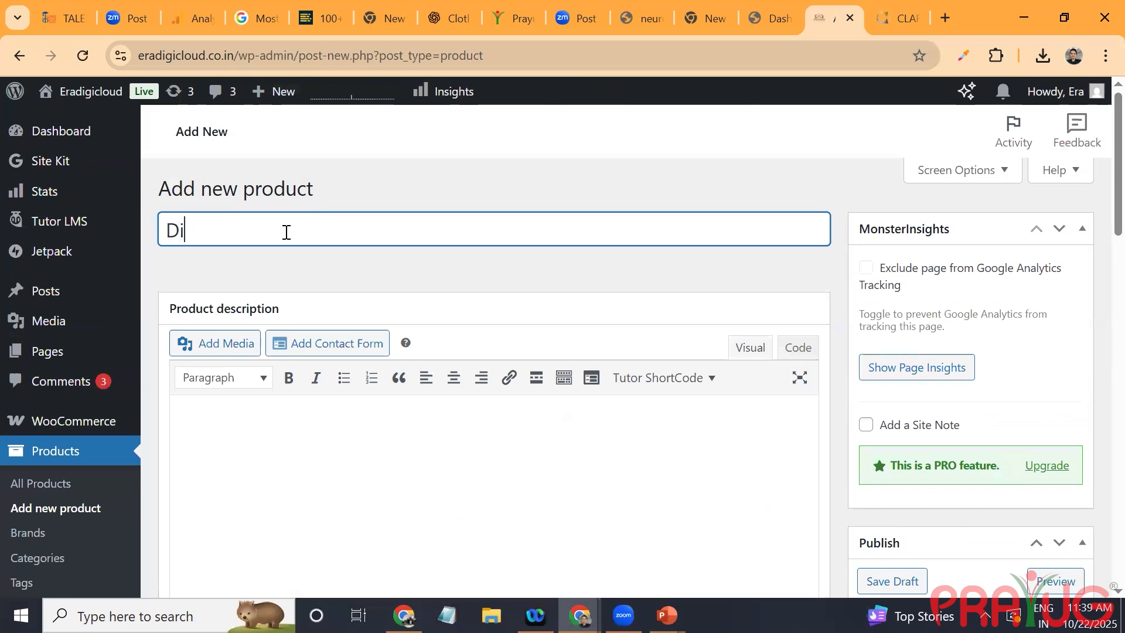
pyautogui.write('wali')
pyautogui.press('Tab')
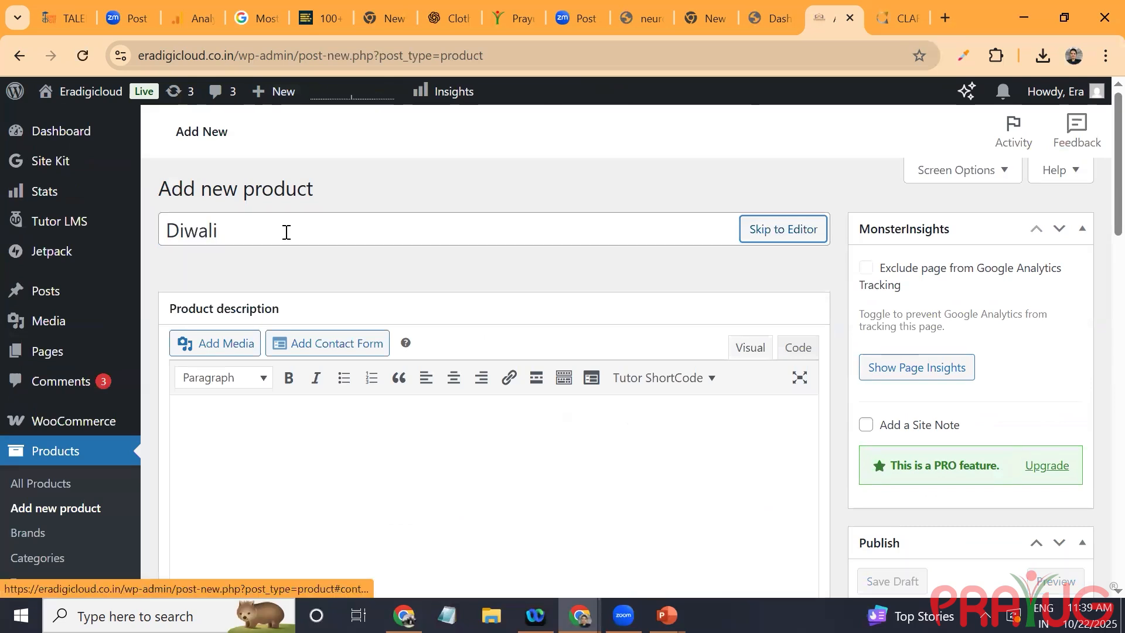
pyautogui.click(285, 232)
pyautogui.write('Gift')
# Step: Set the product data type of the new product to Grouped product
pyautogui.scroll(-5, 286, 232)
pyautogui.hotkey('alt', 'Down')
pyautogui.press('Down')
pyautogui.press('Down')
pyautogui.press('Return')
pyautogui.hotkey('alt', 'Down')
pyautogui.press('Up')
pyautogui.press('Return')
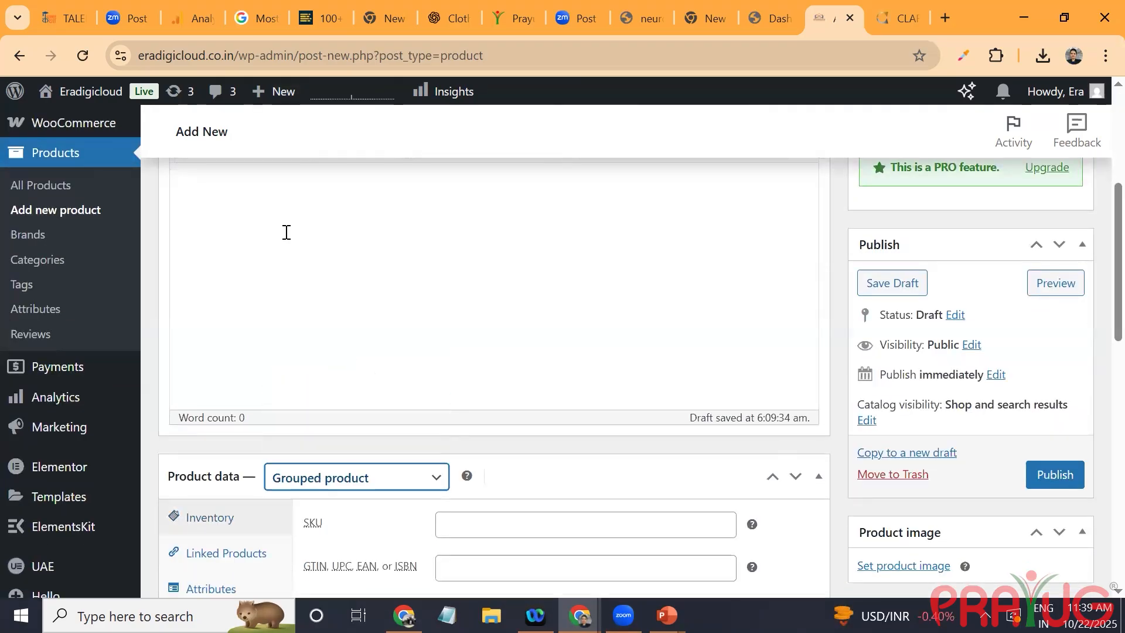
# Step: Search the linked grouped products for "sil" and add Silver Agda Jewellery Set
pyautogui.click(225, 553)
pyautogui.click(529, 529)
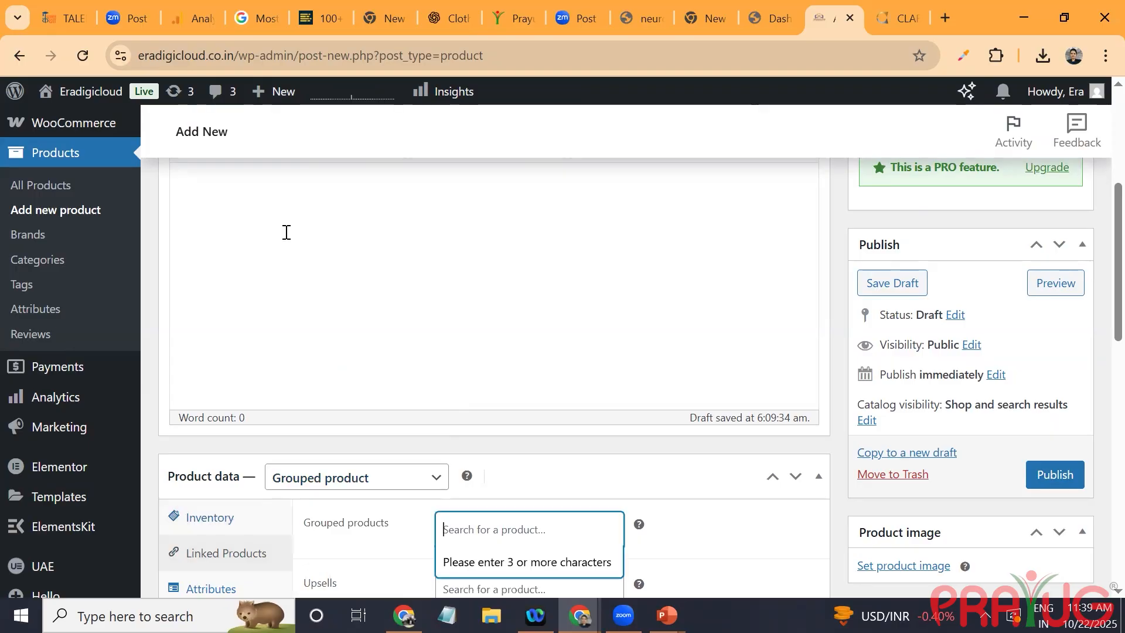
pyautogui.write('sil')
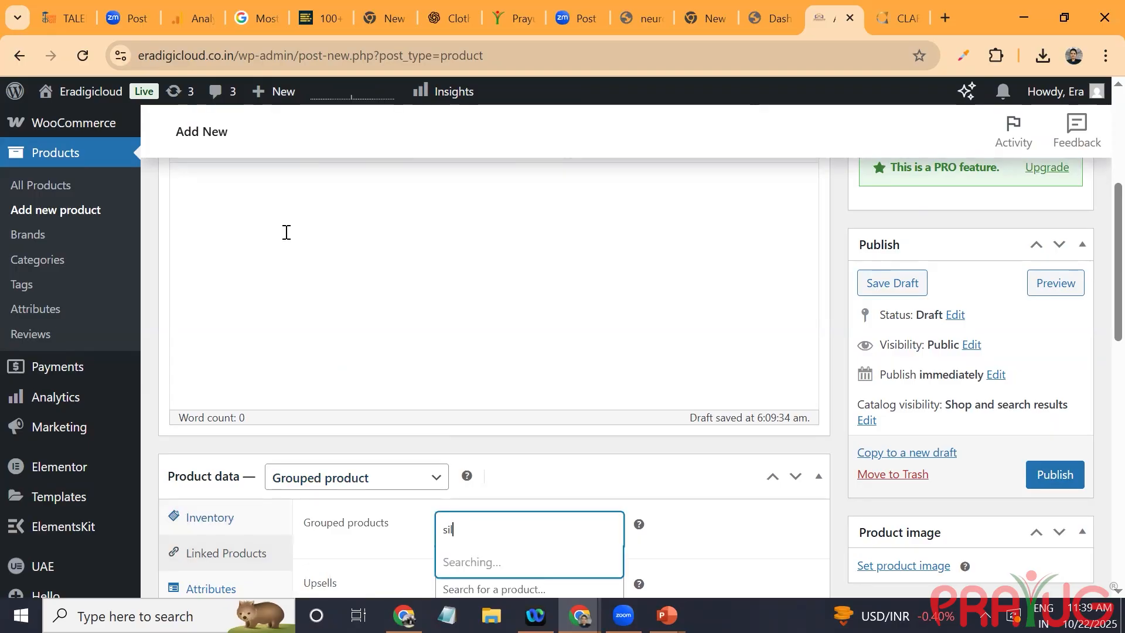
pyautogui.scroll(-3, 286, 232)
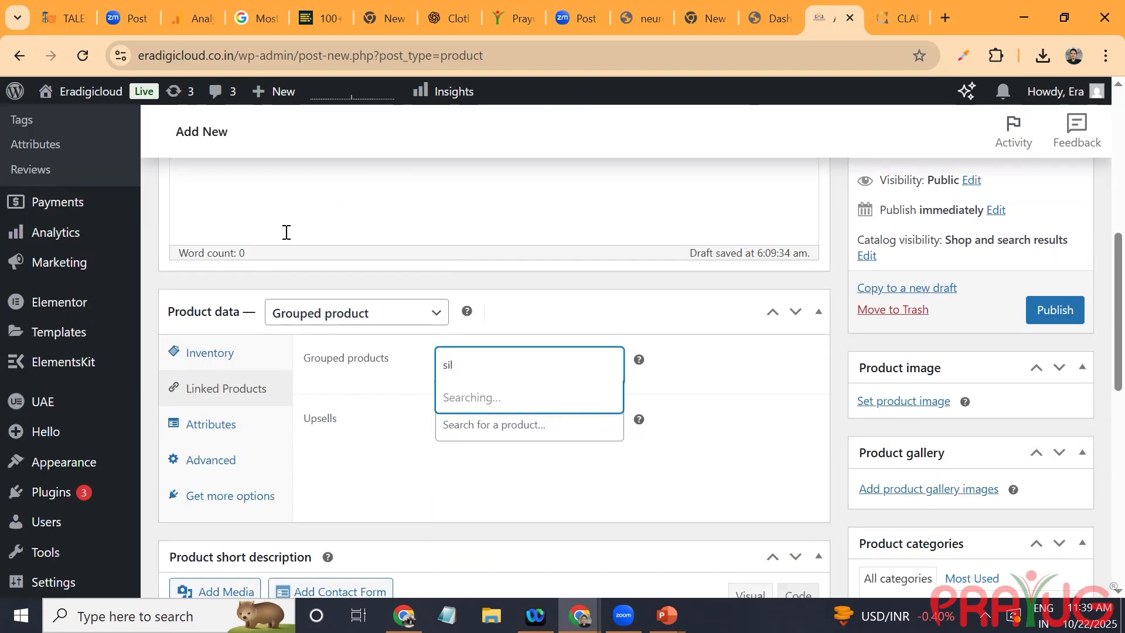
pyautogui.press('Return')
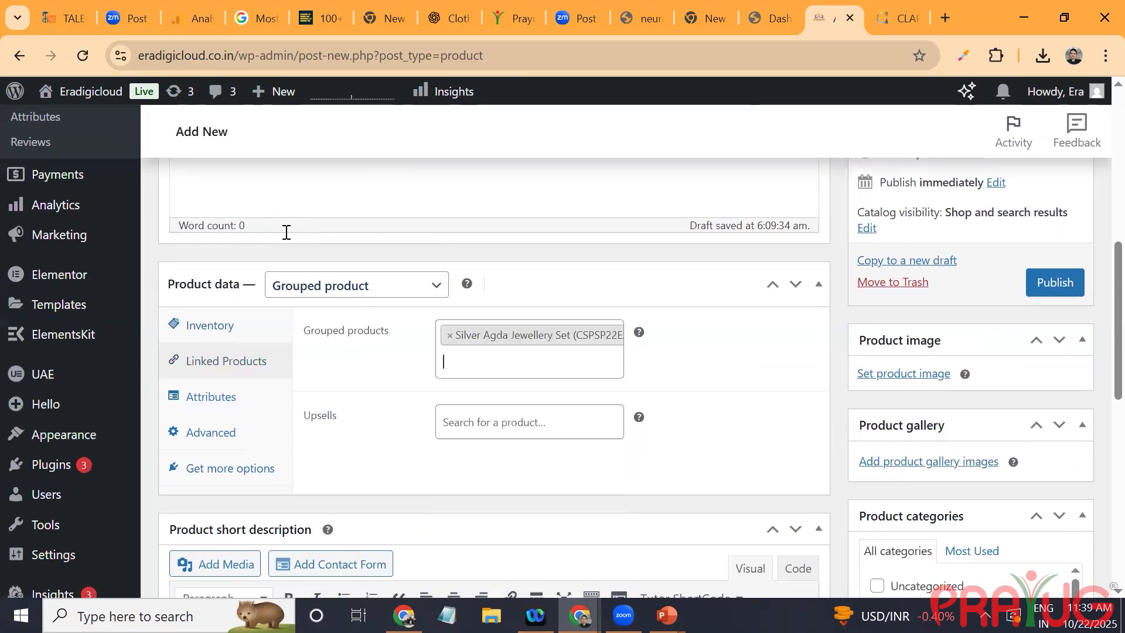
# Step: Search for "sil" again and add Silver Heart Pendant Chain Necklace to the grouped products
pyautogui.write('sil')
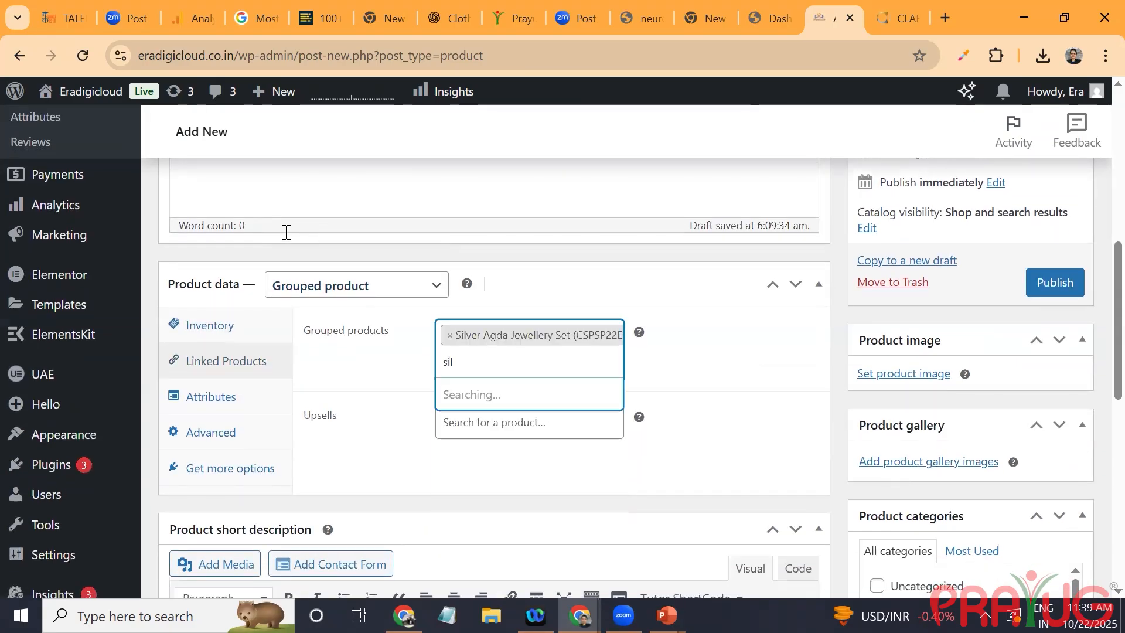
pyautogui.press('Escape')
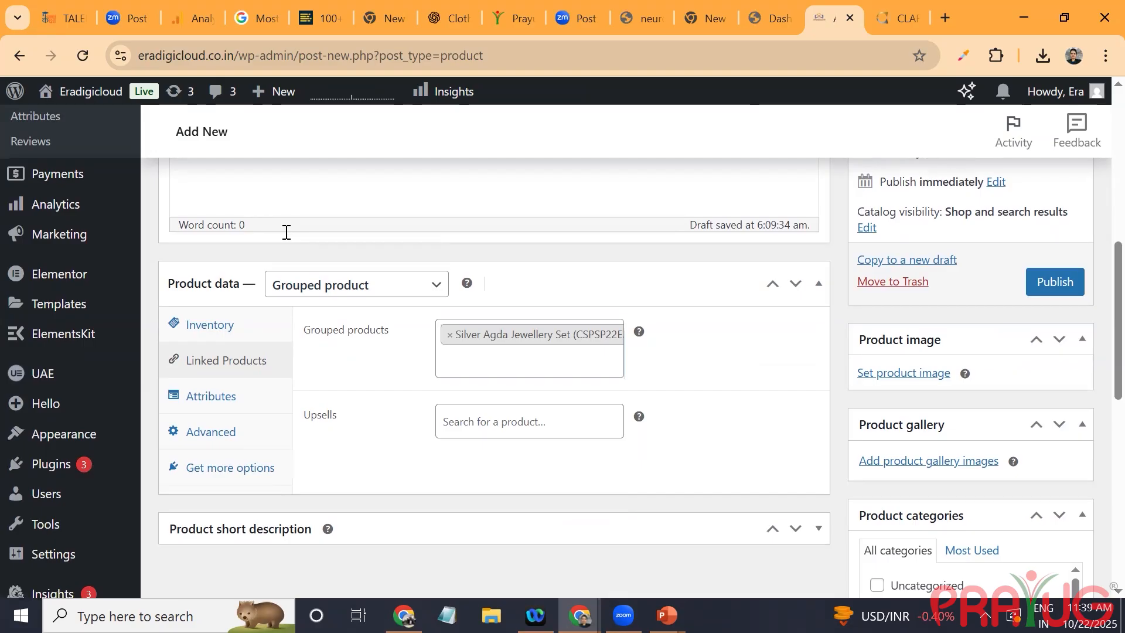
pyautogui.press('Return')
pyautogui.write('sil')
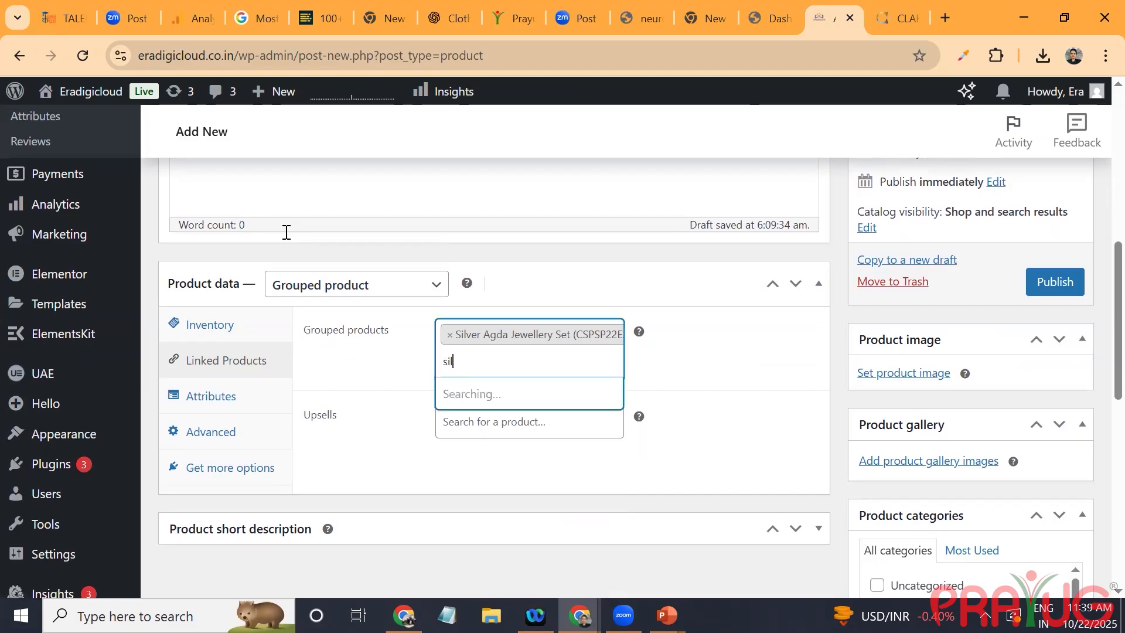
pyautogui.press('Down')
pyautogui.press('Return')
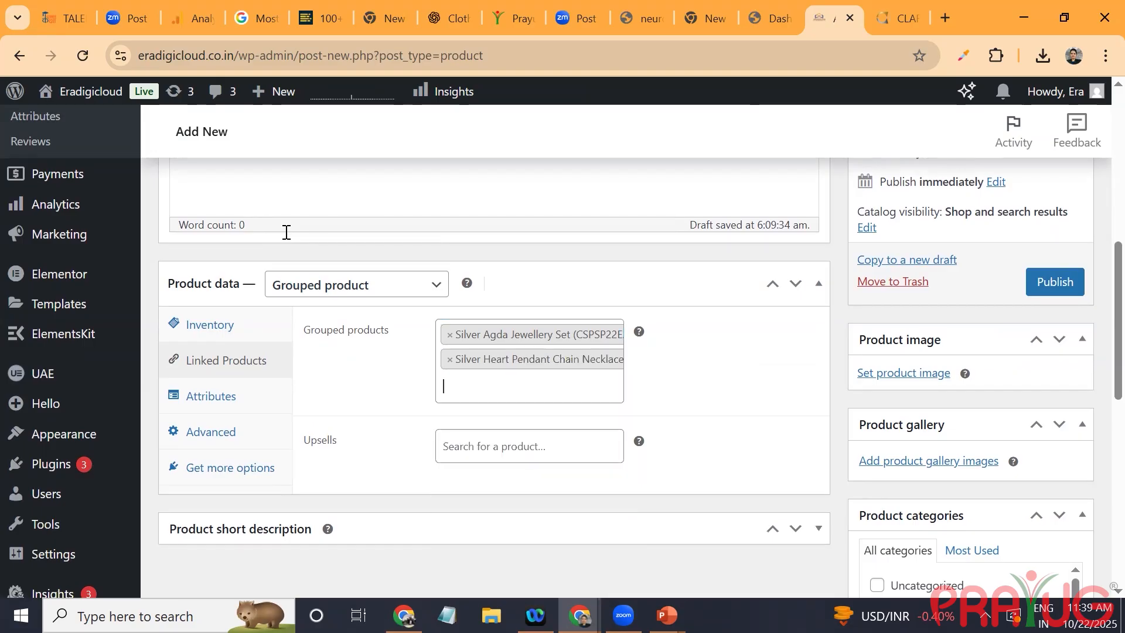
# Step: Add Silver Pearl Earrings to the grouped products through a "sil" search and publish the product
pyautogui.write('sil')
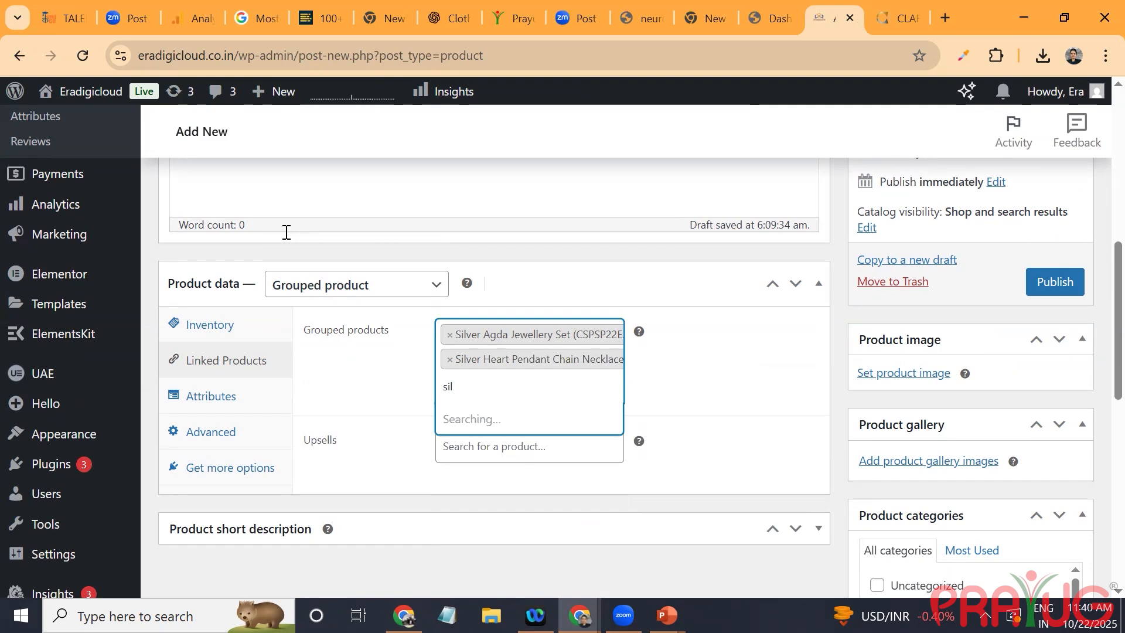
pyautogui.press('Down')
pyautogui.press('Down')
pyautogui.press('Return')
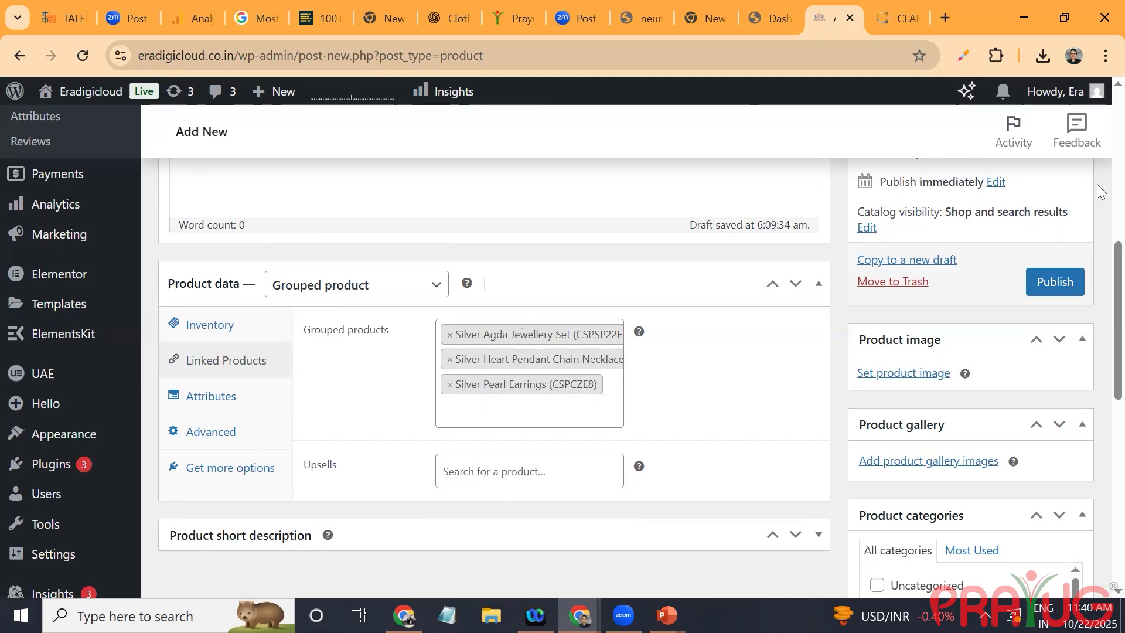
pyautogui.click(1066, 291)
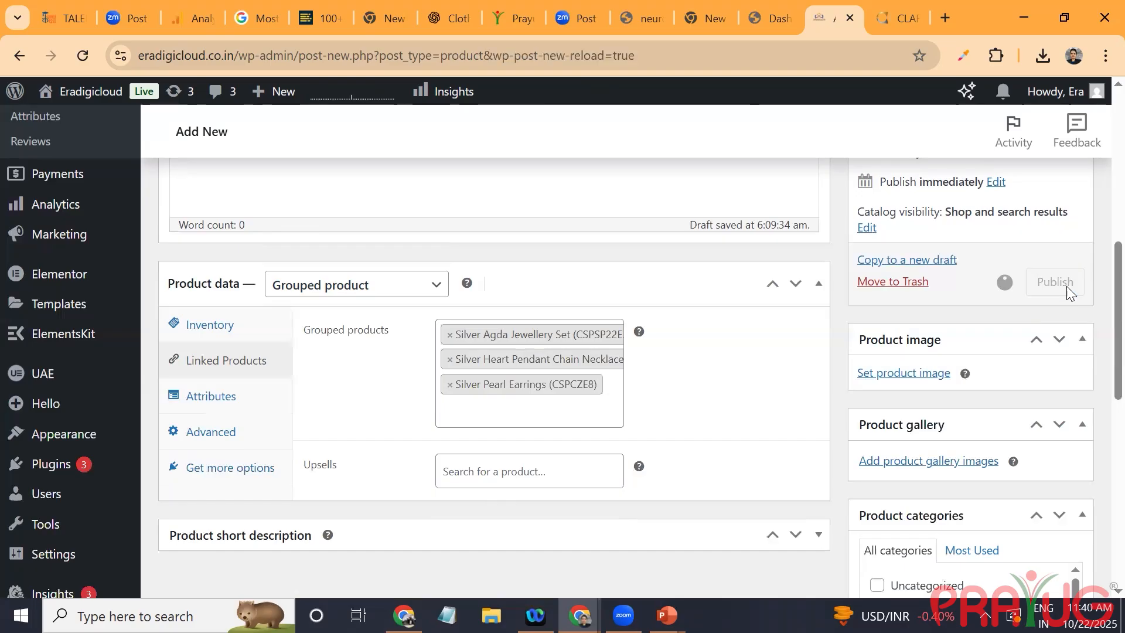
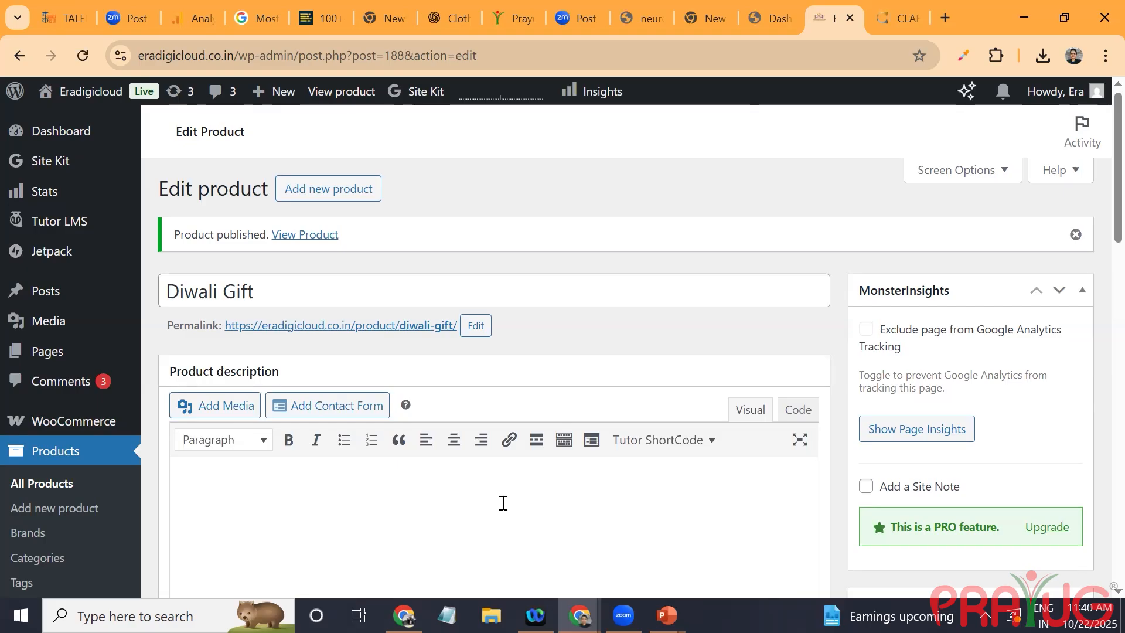
# Step: View the published Diwali Gift product on the storefront, and return to its edit screen
pyautogui.click(350, 99)
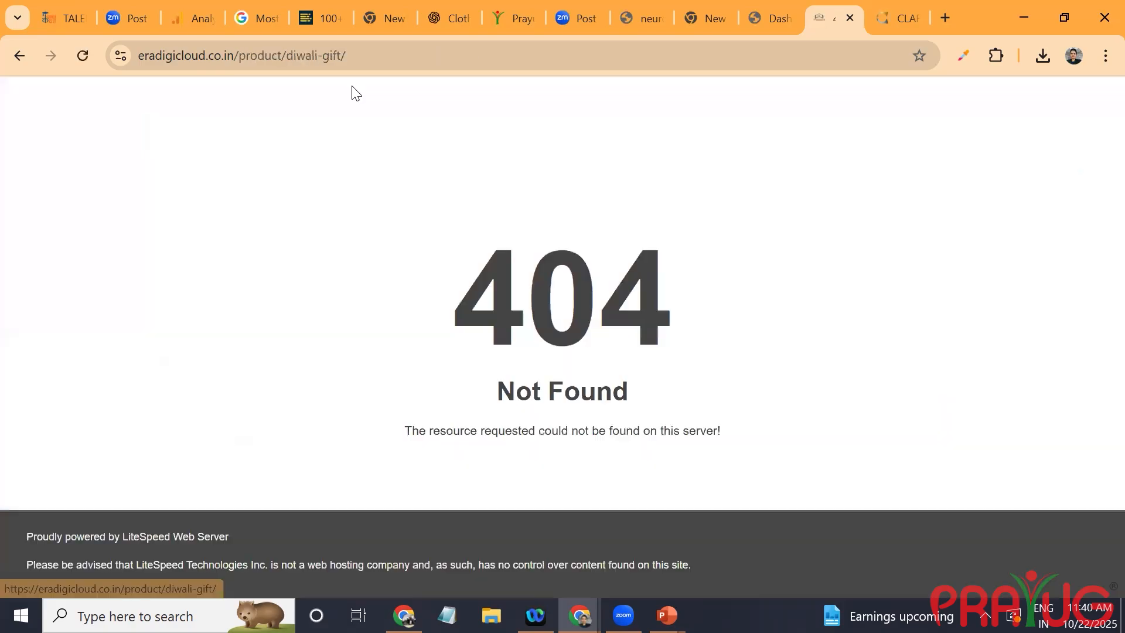
pyautogui.click(8, 55)
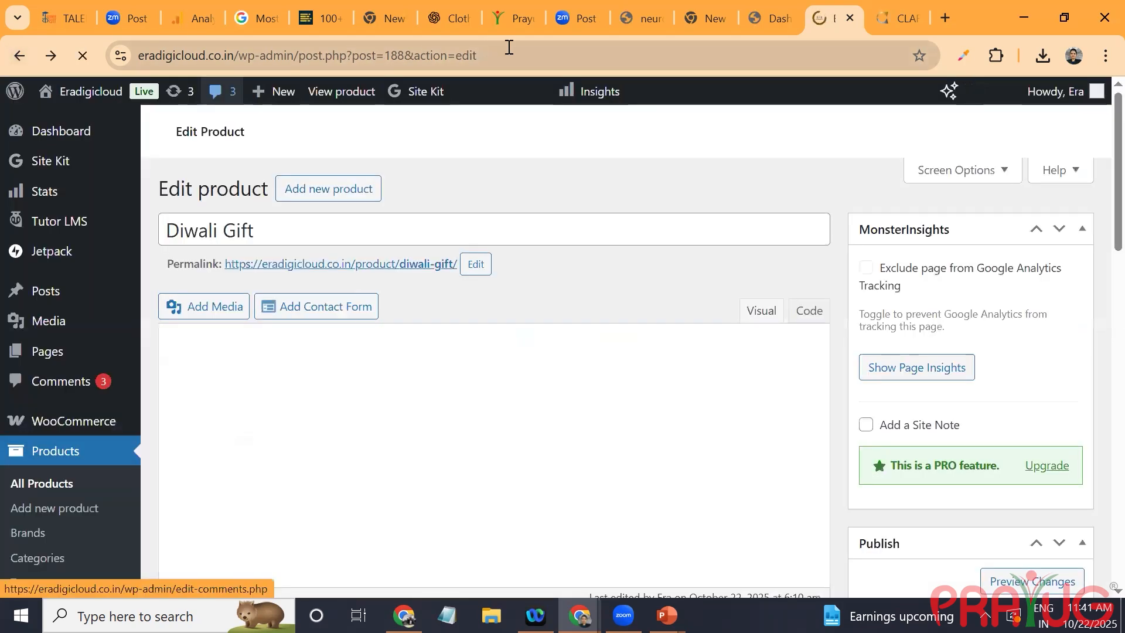
pyautogui.click(508, 47)
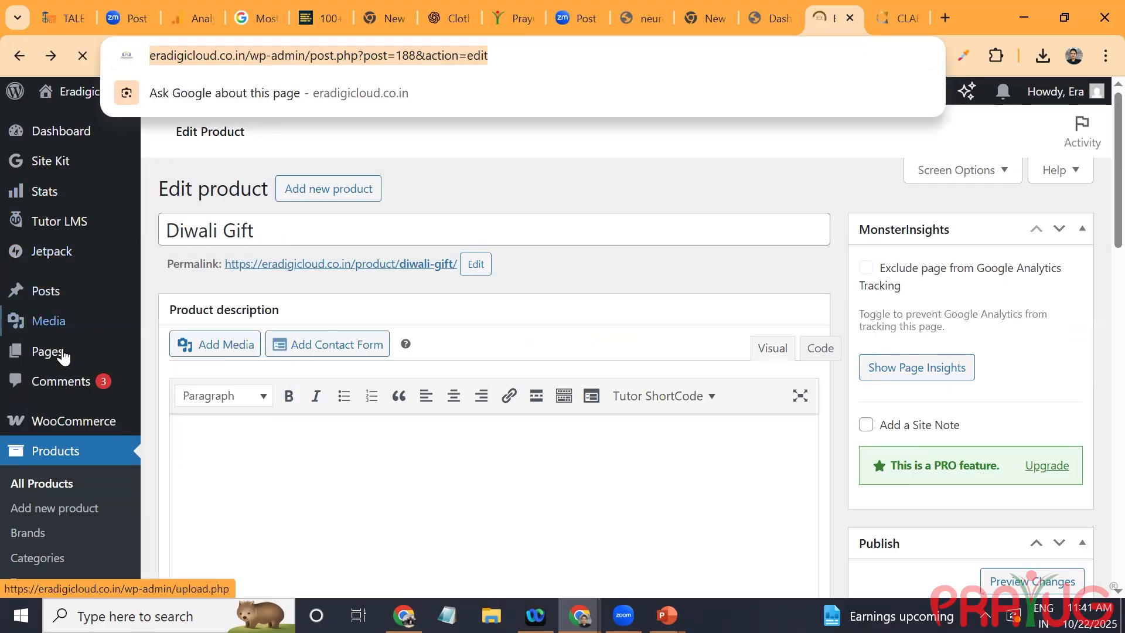
# Step: List all pages of the site and open the Shop page for quick editing
pyautogui.moveTo(50, 352)
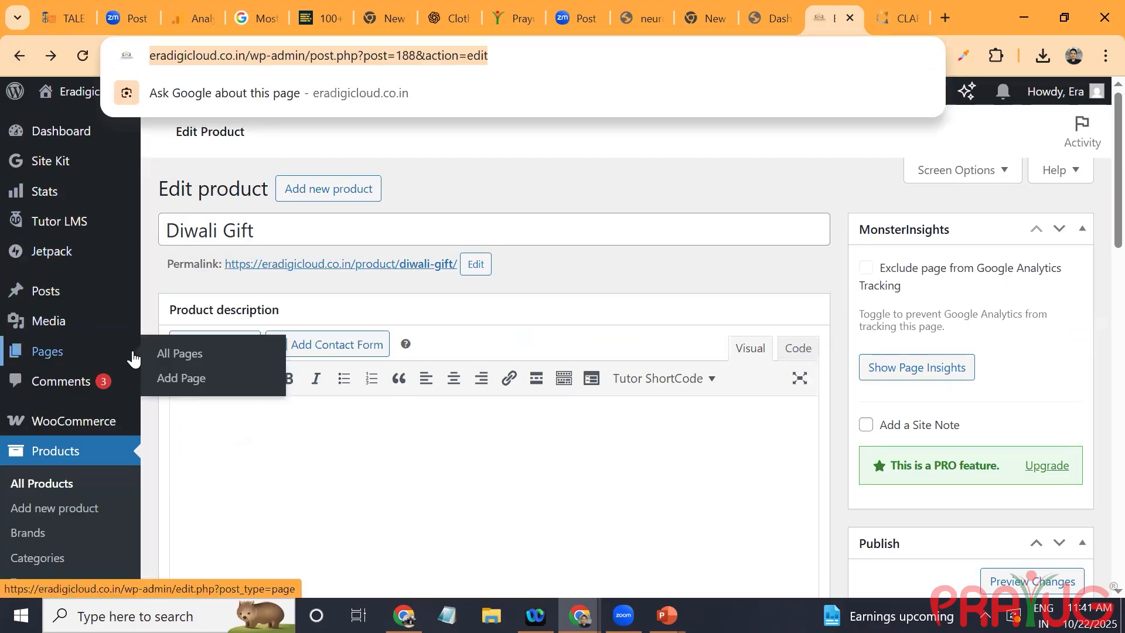
pyautogui.click(159, 352)
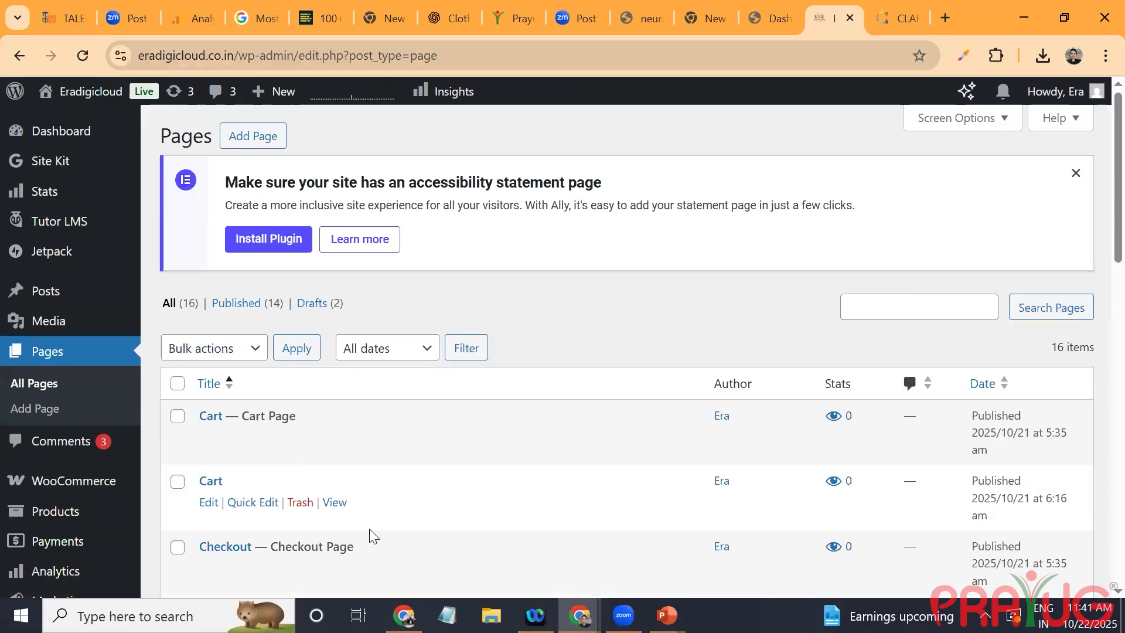
pyautogui.scroll(-3, 373, 536)
pyautogui.scroll(-4, 827, 464)
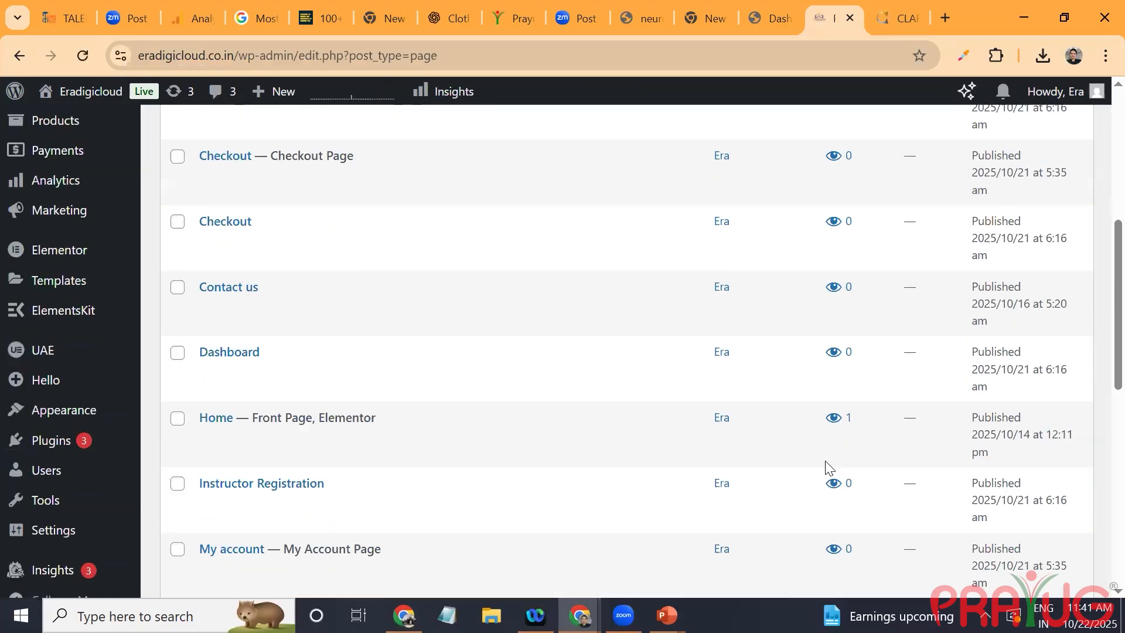
pyautogui.scroll(-4, 632, 351)
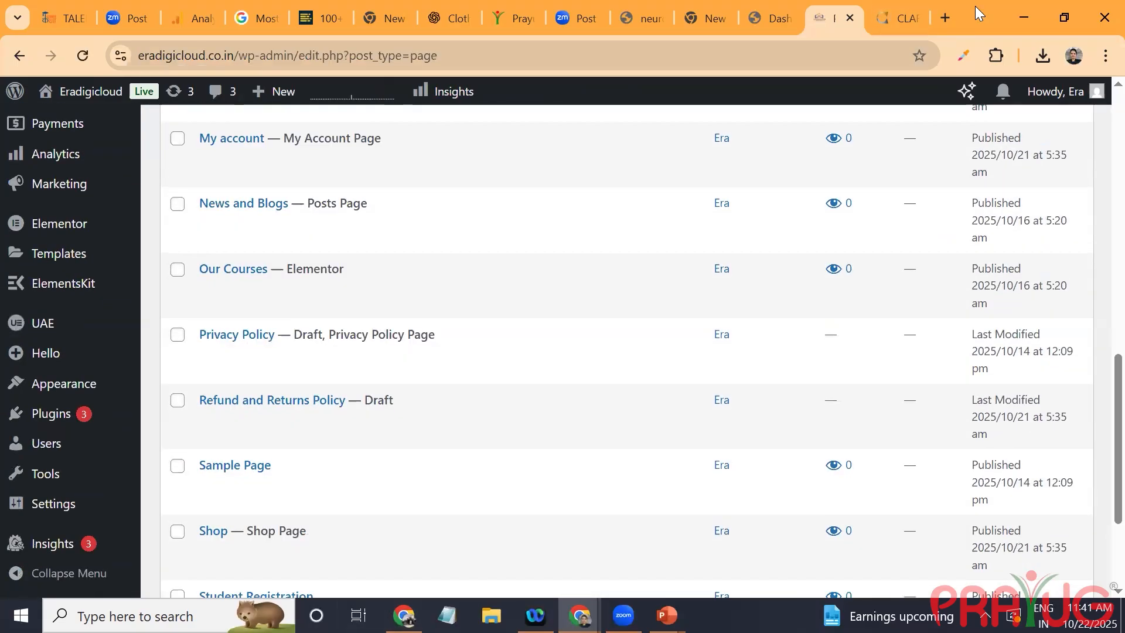
pyautogui.scroll(-3, 979, 14)
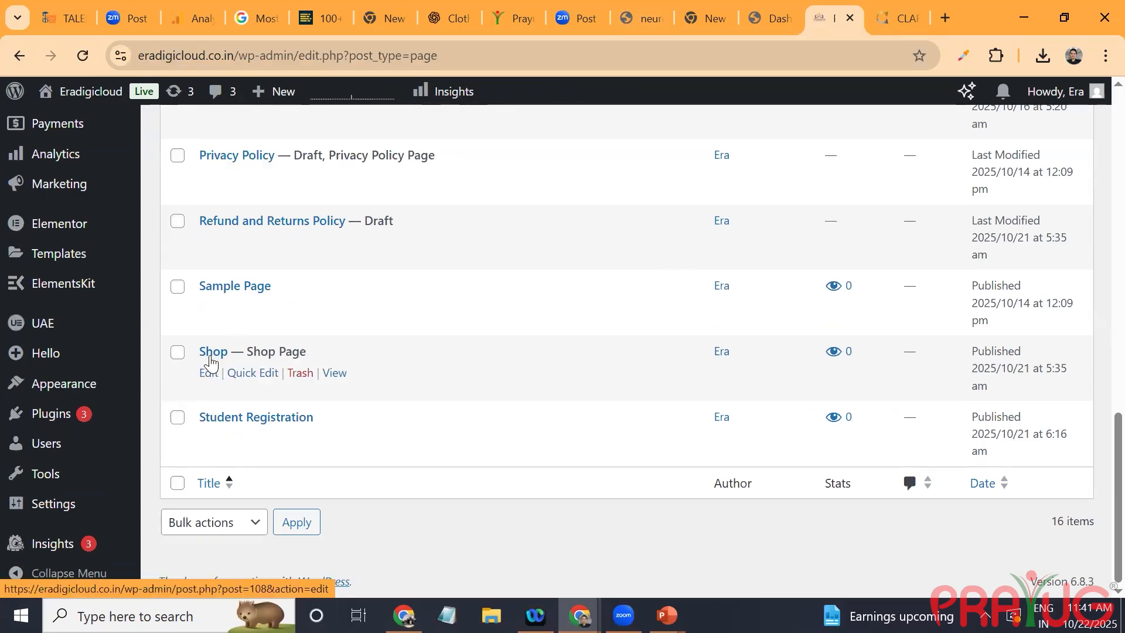
pyautogui.click(258, 372)
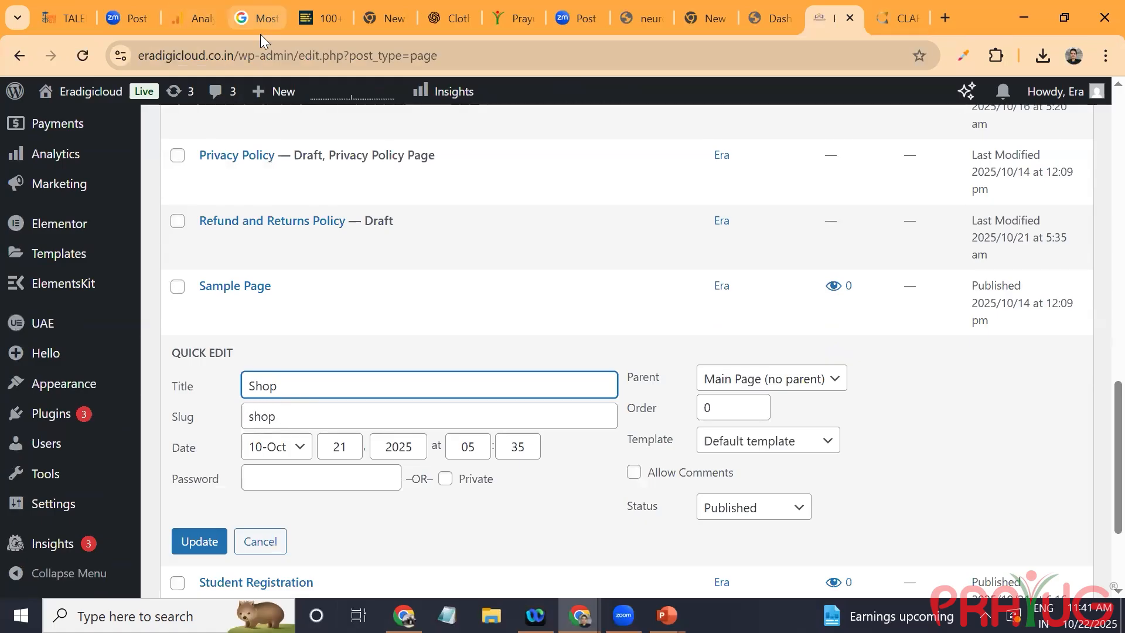
# Step: Copy the site's base address and load its shop address in a new browser tab
pyautogui.moveTo(240, 56); pyautogui.dragTo(108, 58)
pyautogui.hotkey('ctrl', 'c')
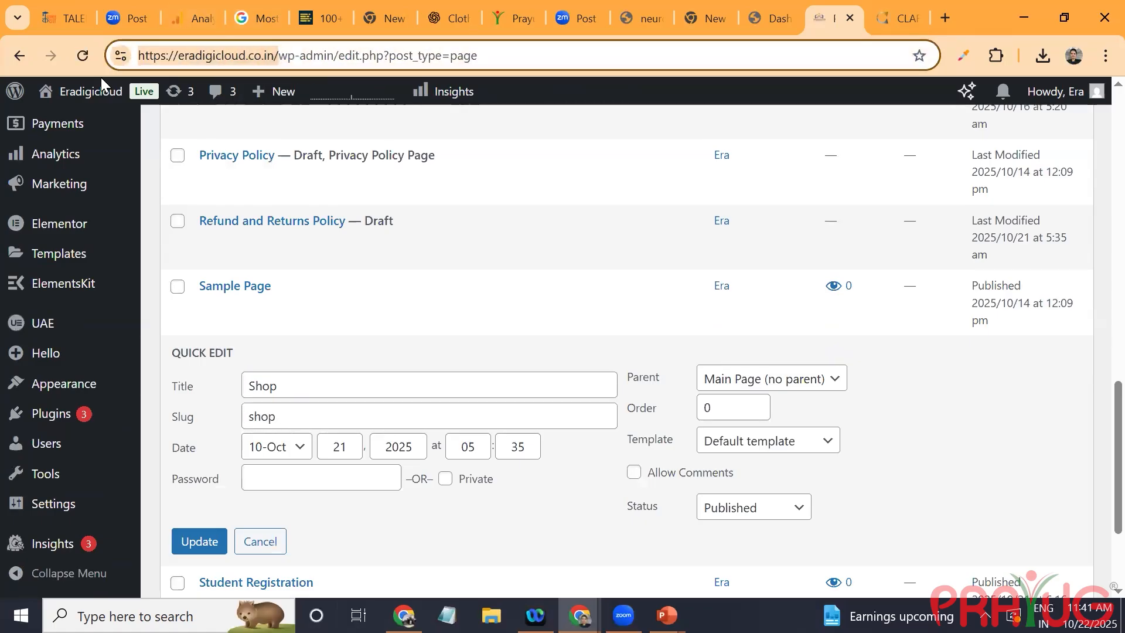
pyautogui.moveTo(103, 85)
pyautogui.click(937, 15)
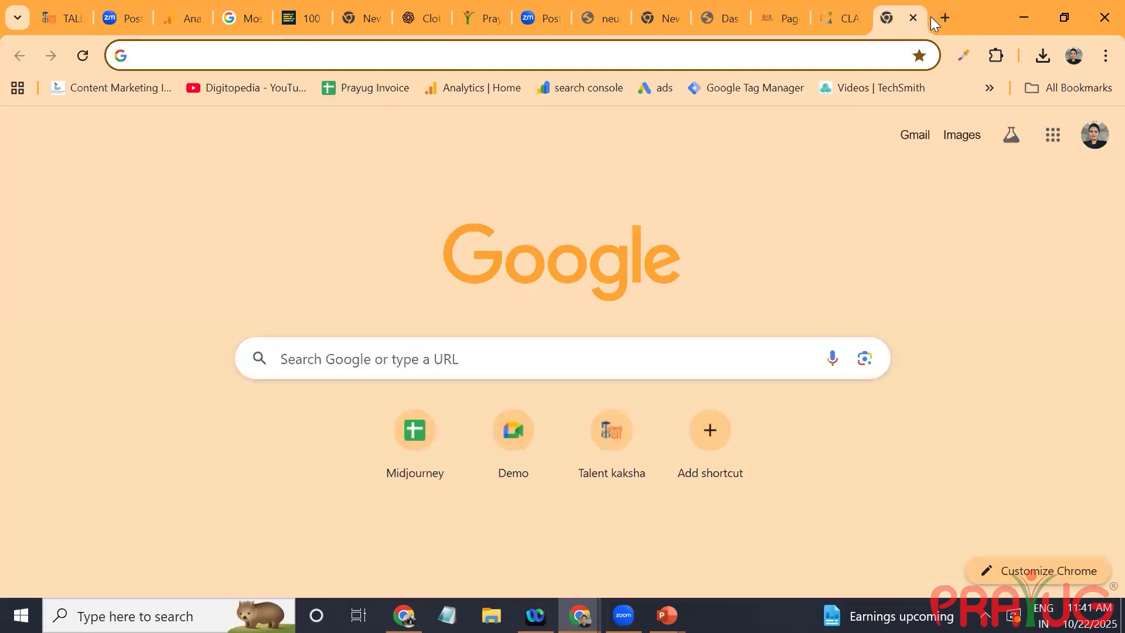
pyautogui.hotkey('ctrl', 'v')
pyautogui.write('sho')
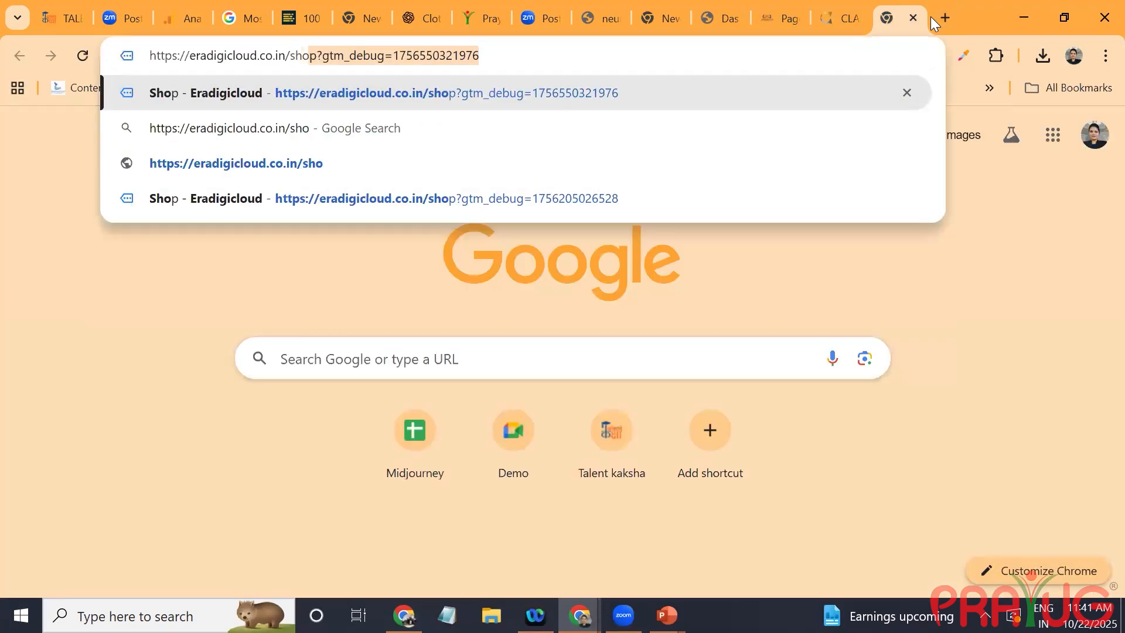
pyautogui.press('Return')
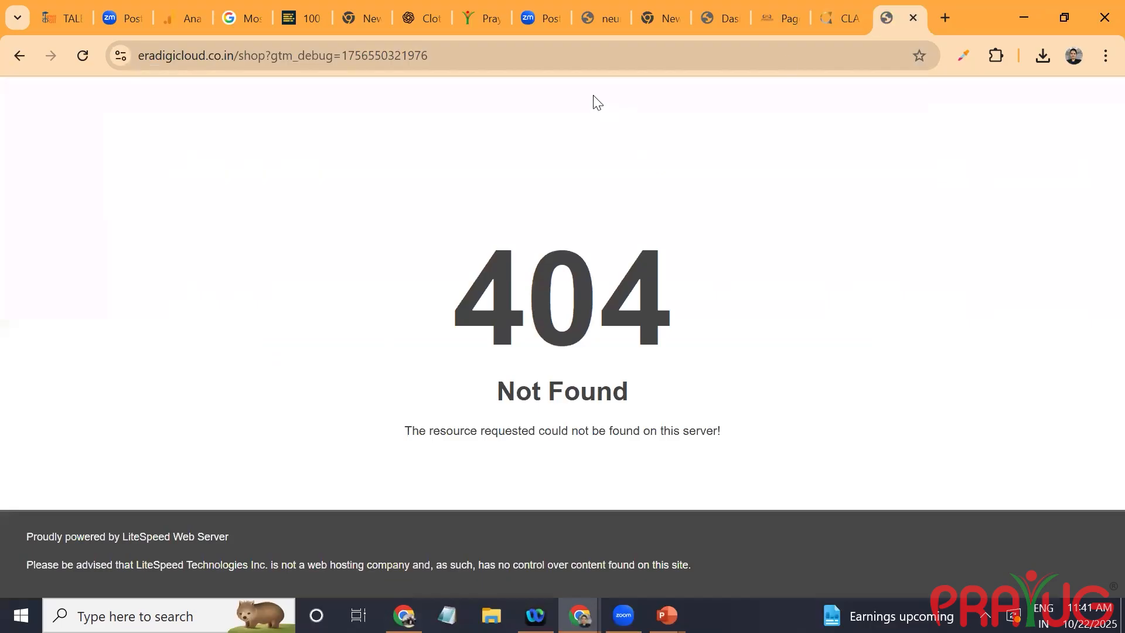
# Step: Check the Shop page's slug and load eradigicloud.co.in/shop without the debug parameter
pyautogui.click(782, 6)
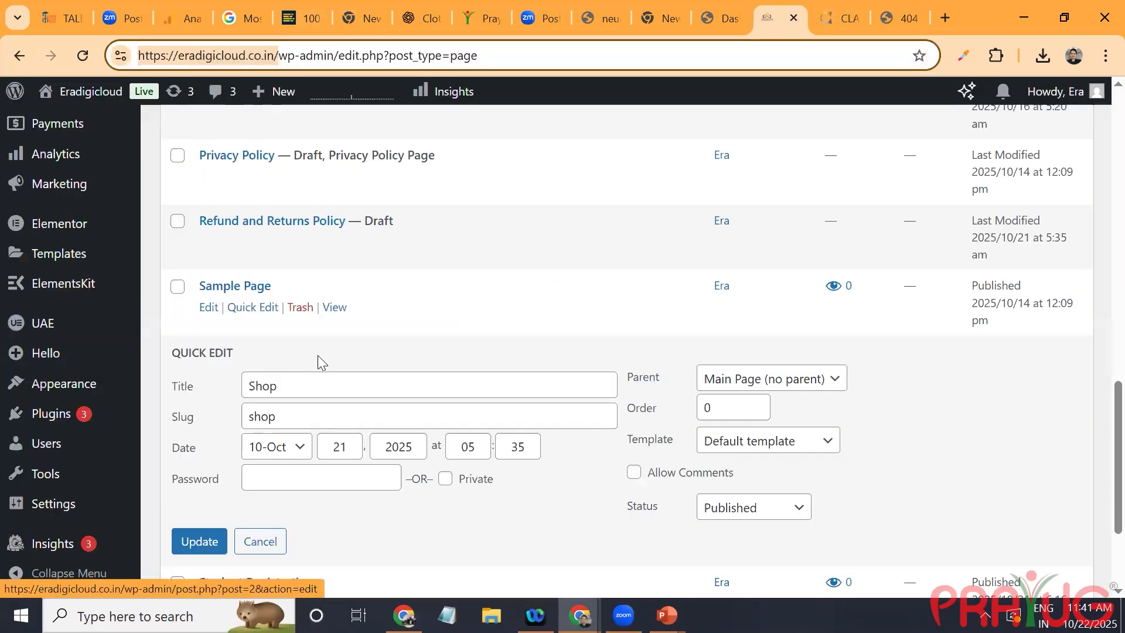
pyautogui.moveTo(275, 416); pyautogui.dragTo(233, 421)
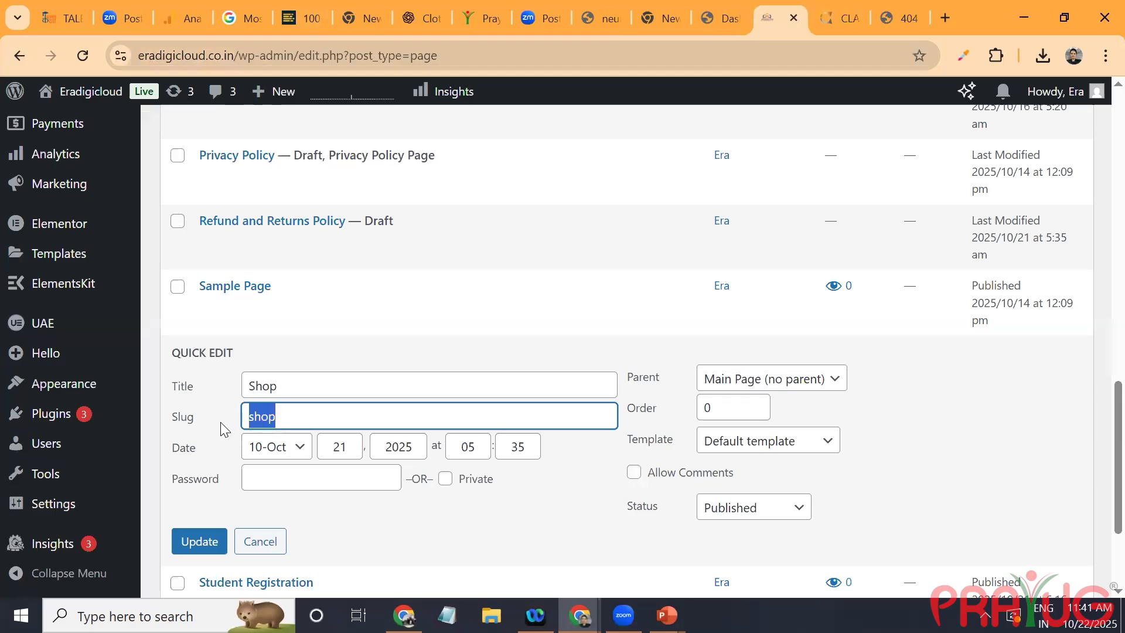
pyautogui.click(919, 10)
pyautogui.moveTo(477, 46); pyautogui.dragTo(234, 80)
pyautogui.write('shop')
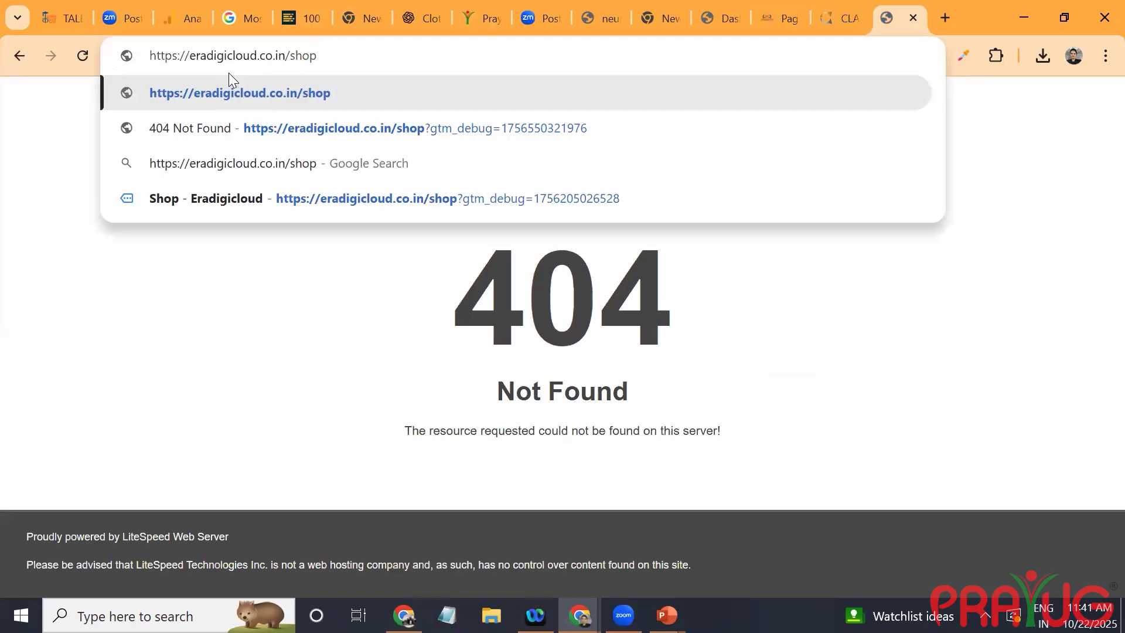
pyautogui.press('Return')
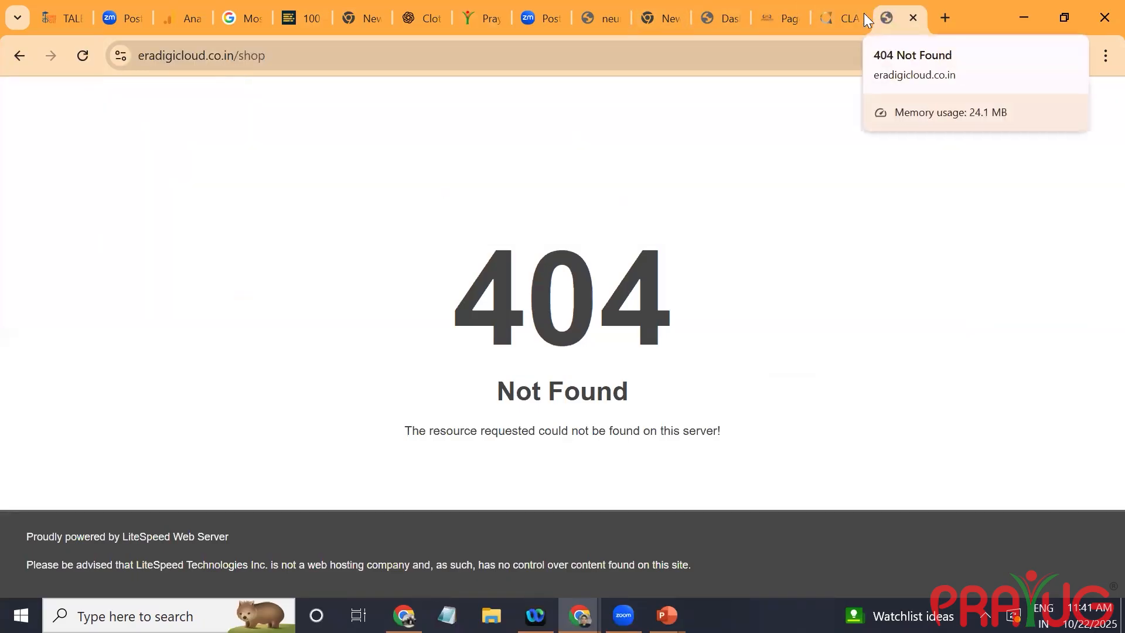
# Step: Update the Shop page from its quick edit form, view it on the site and return to the pages list
pyautogui.click(765, 13)
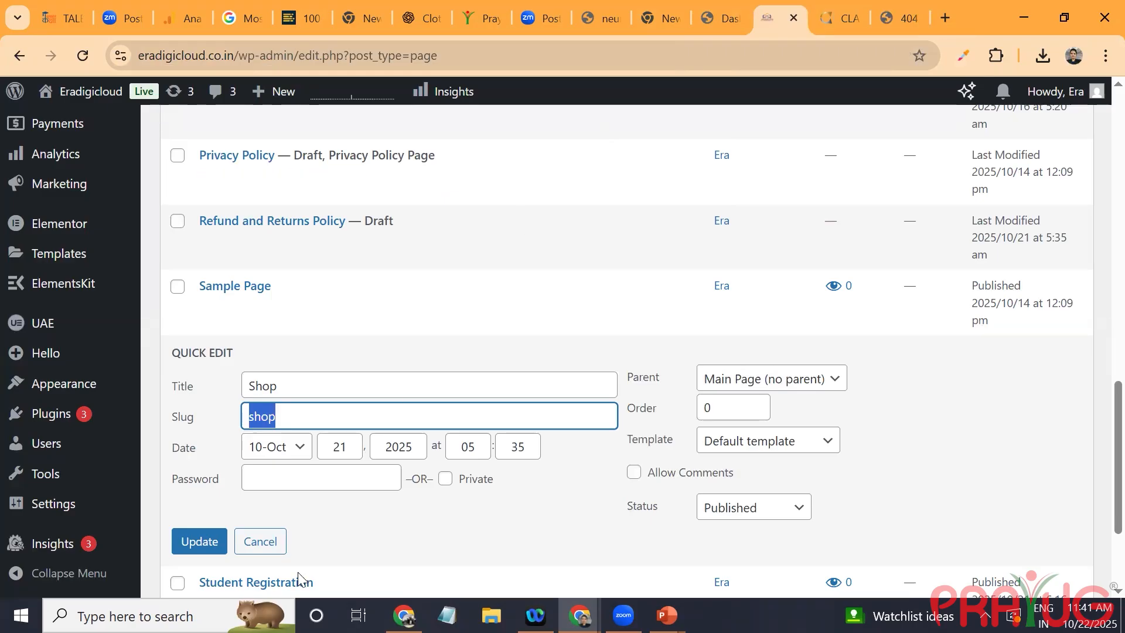
pyautogui.click(215, 551)
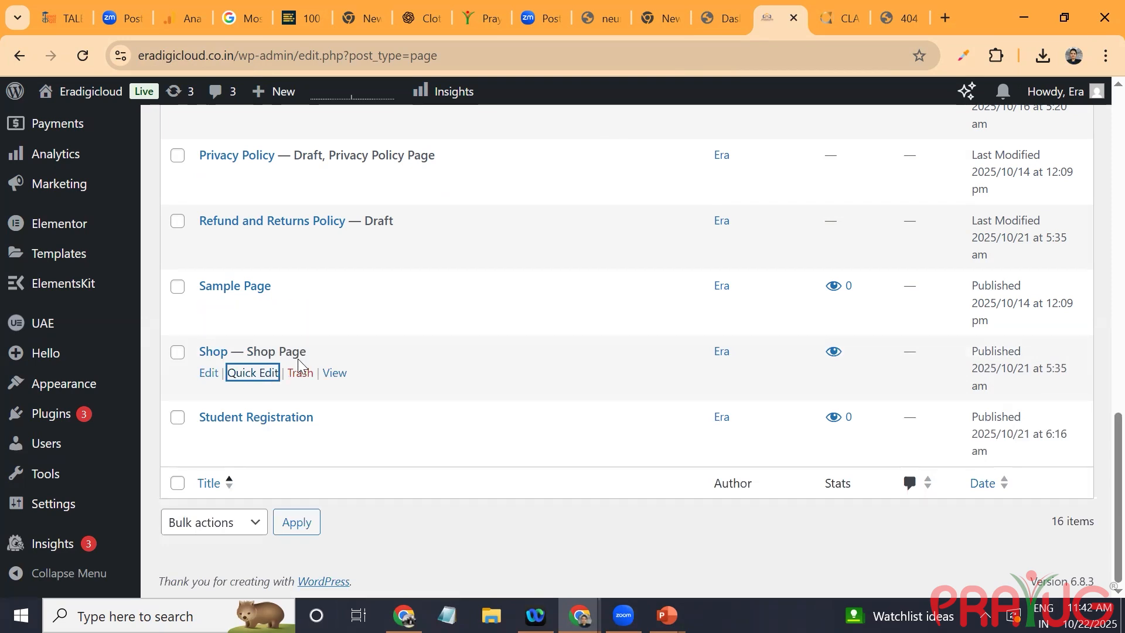
pyautogui.click(325, 377)
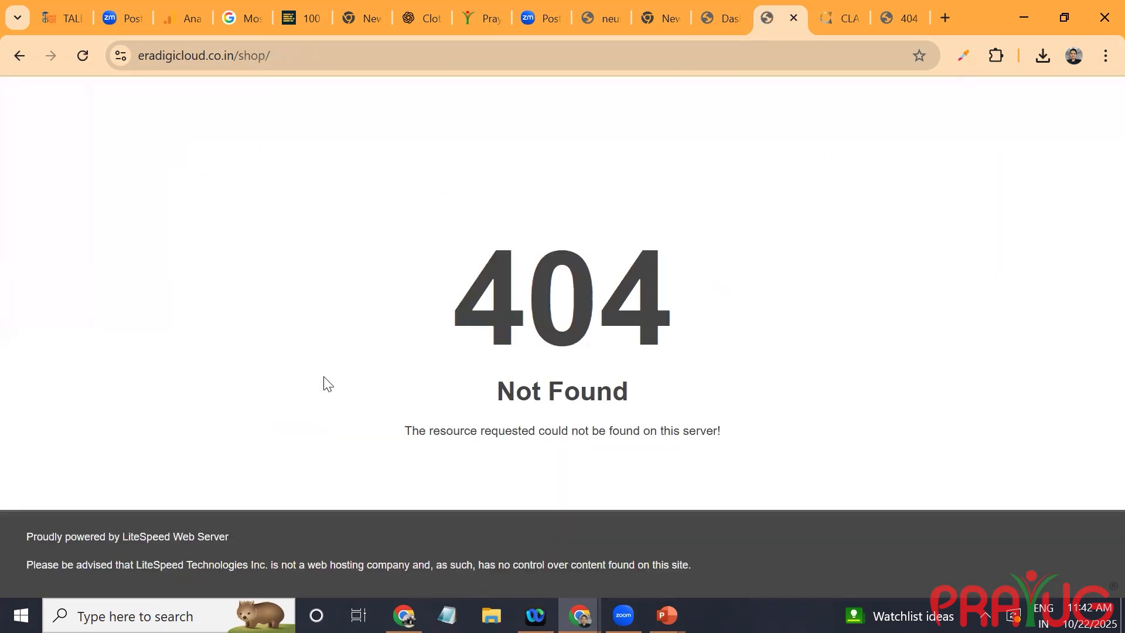
pyautogui.click(19, 56)
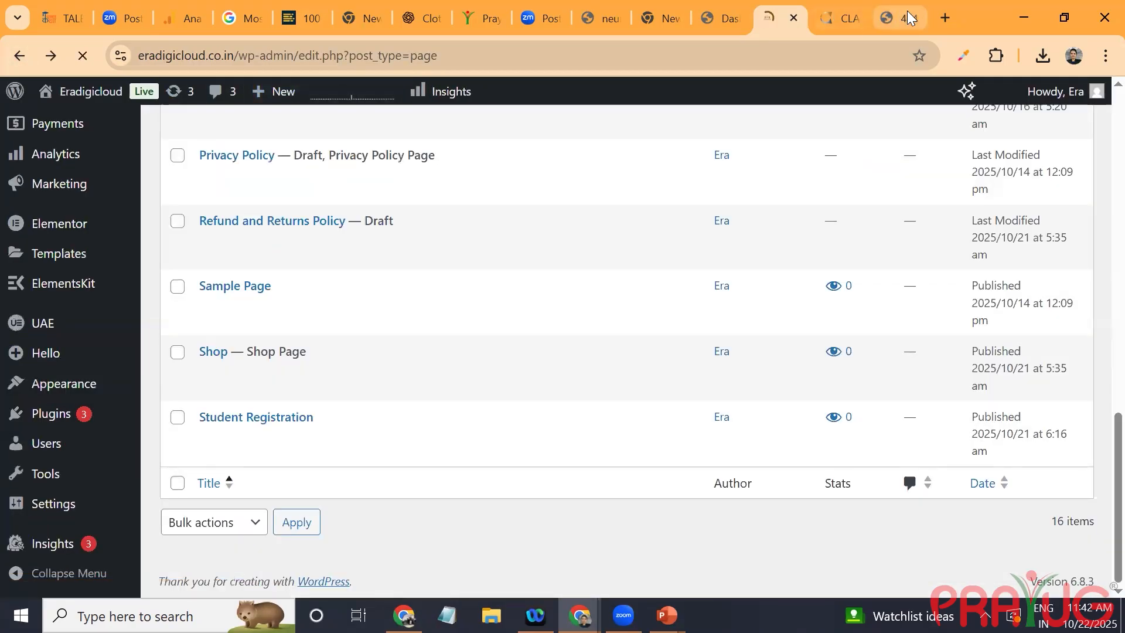
# Step: Test eradigicloud.co.in/shop in a new Incognito window and close that window
pyautogui.click(896, 13)
pyautogui.click(292, 52)
pyautogui.hotkey('ctrl', 'c')
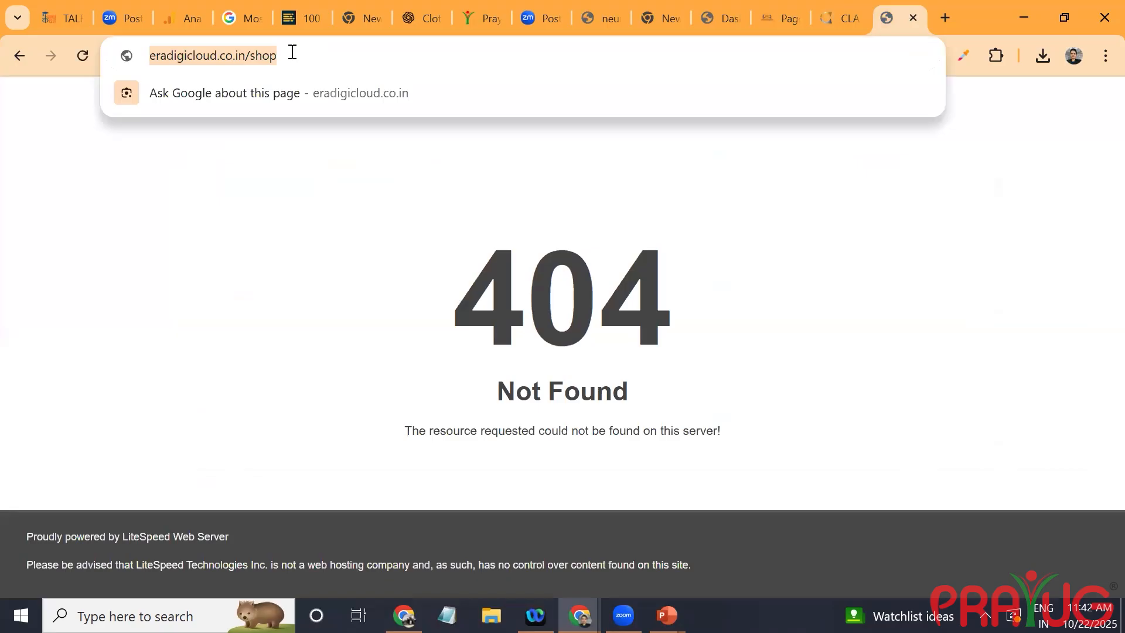
pyautogui.click(1105, 55)
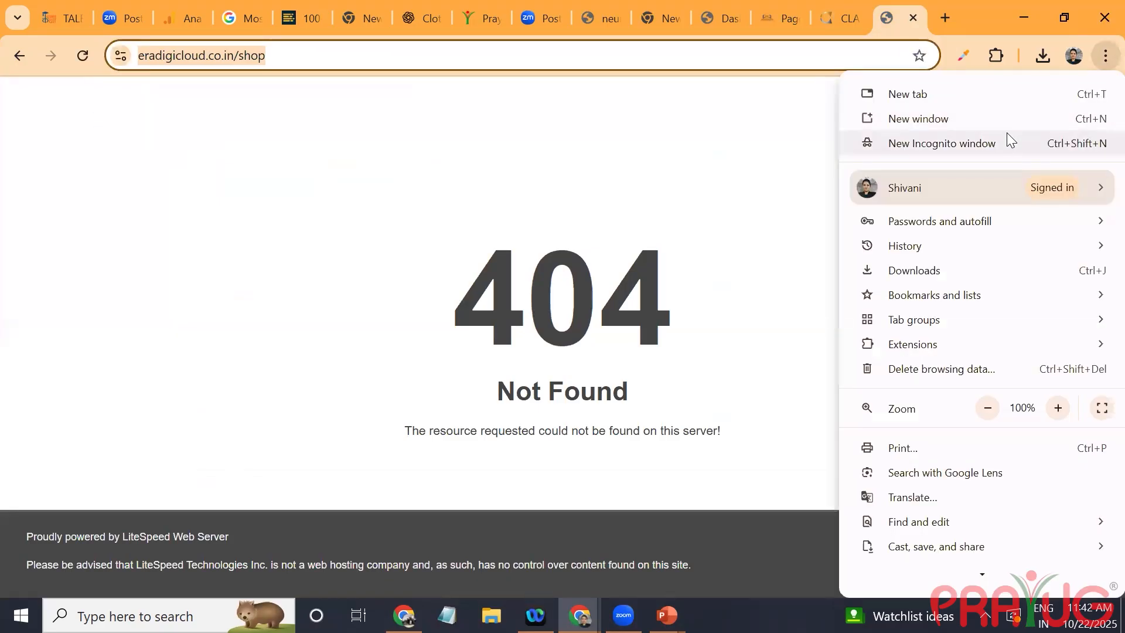
pyautogui.click(1000, 139)
pyautogui.hotkey('ctrl', 'v')
pyautogui.press('Return')
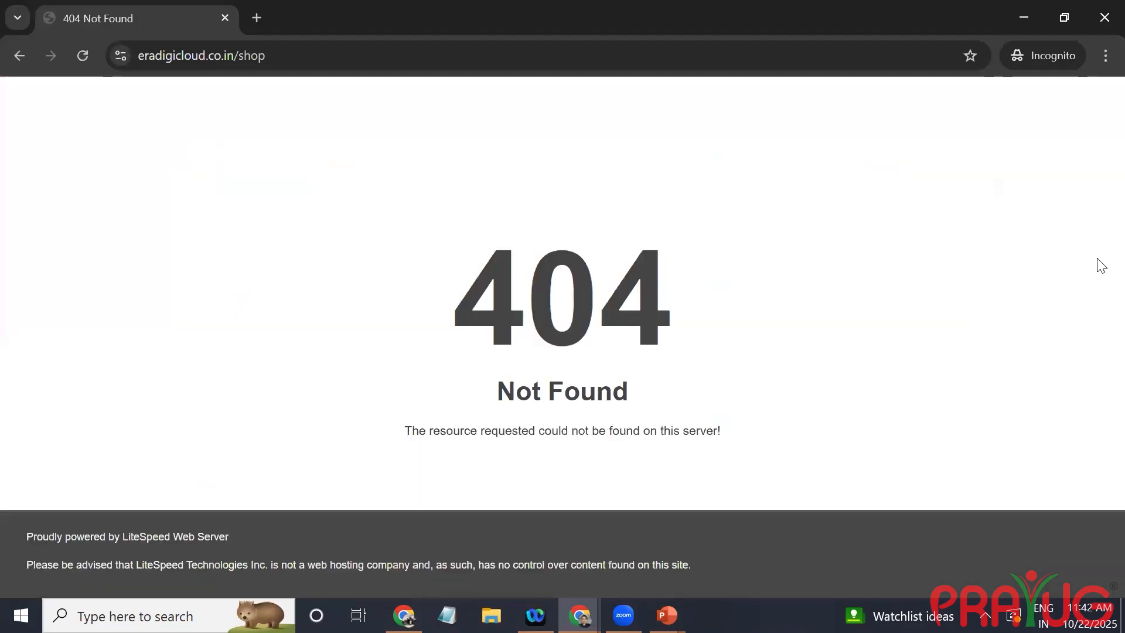
pyautogui.click(1103, 18)
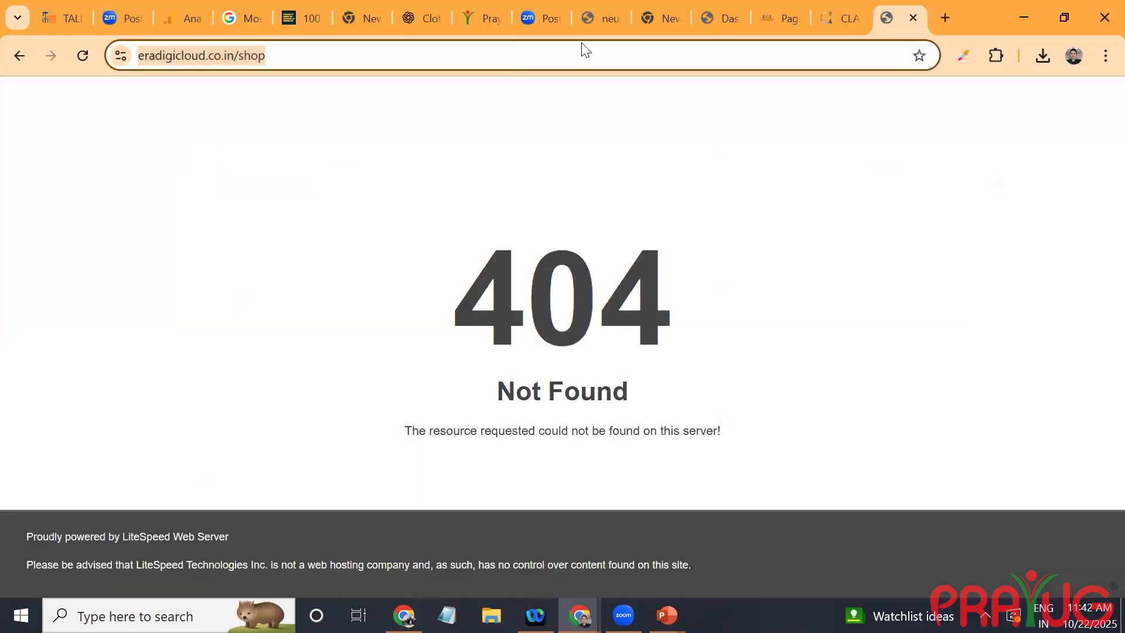
# Step: View the Shop page from the pages list once more, compare the other open tabs and go back to the list
pyautogui.click(776, 16)
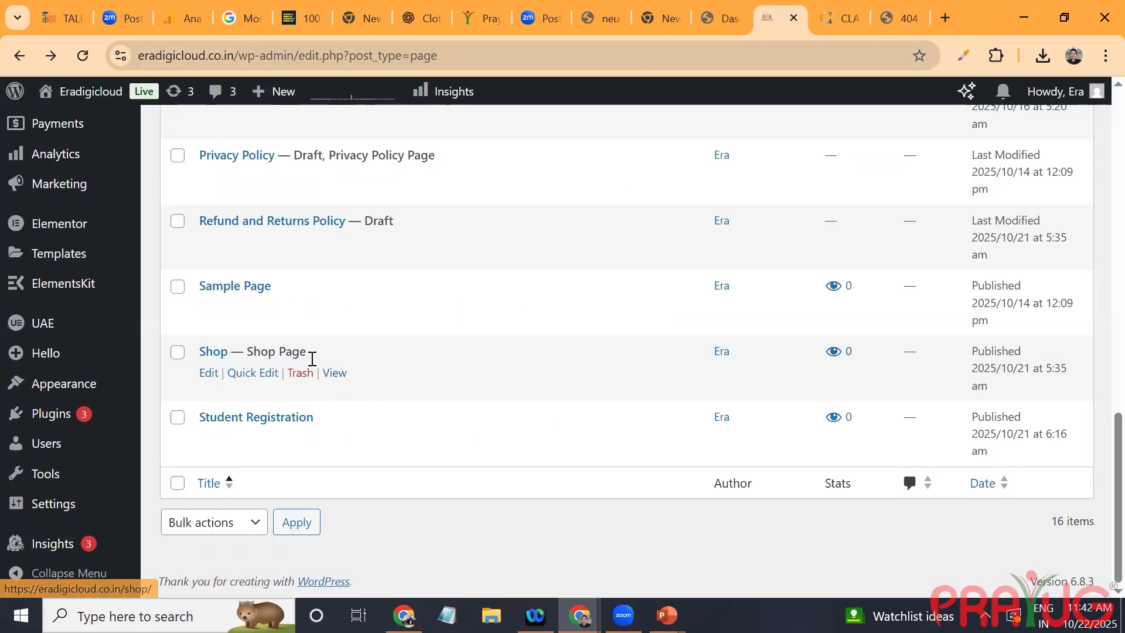
pyautogui.click(332, 375)
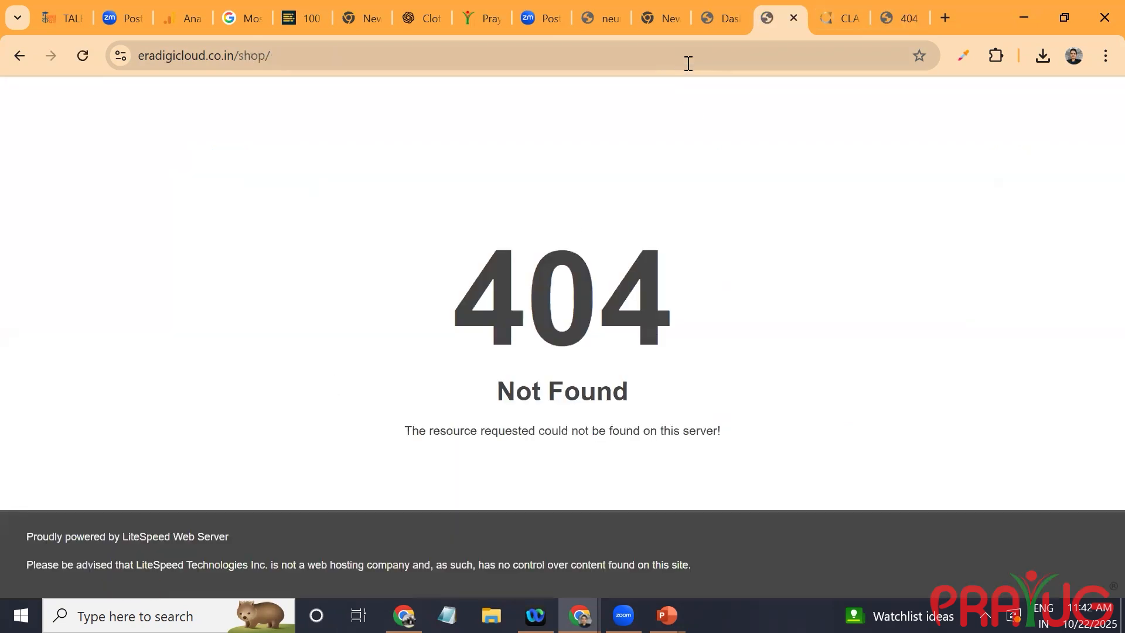
pyautogui.click(715, 24)
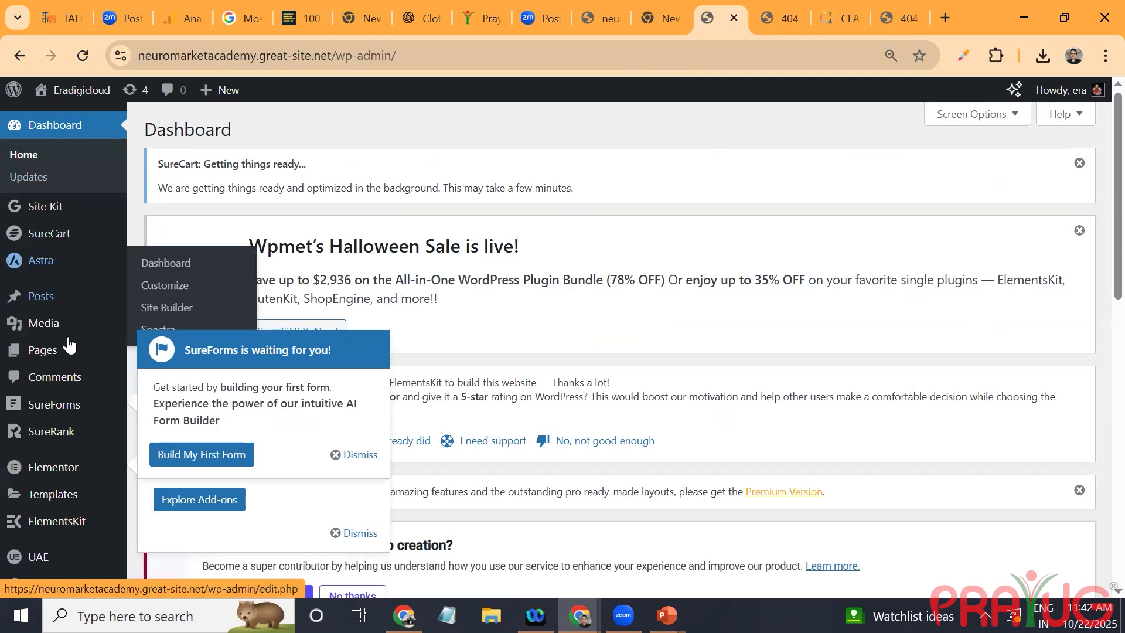
pyautogui.click(772, 18)
pyautogui.click(891, 14)
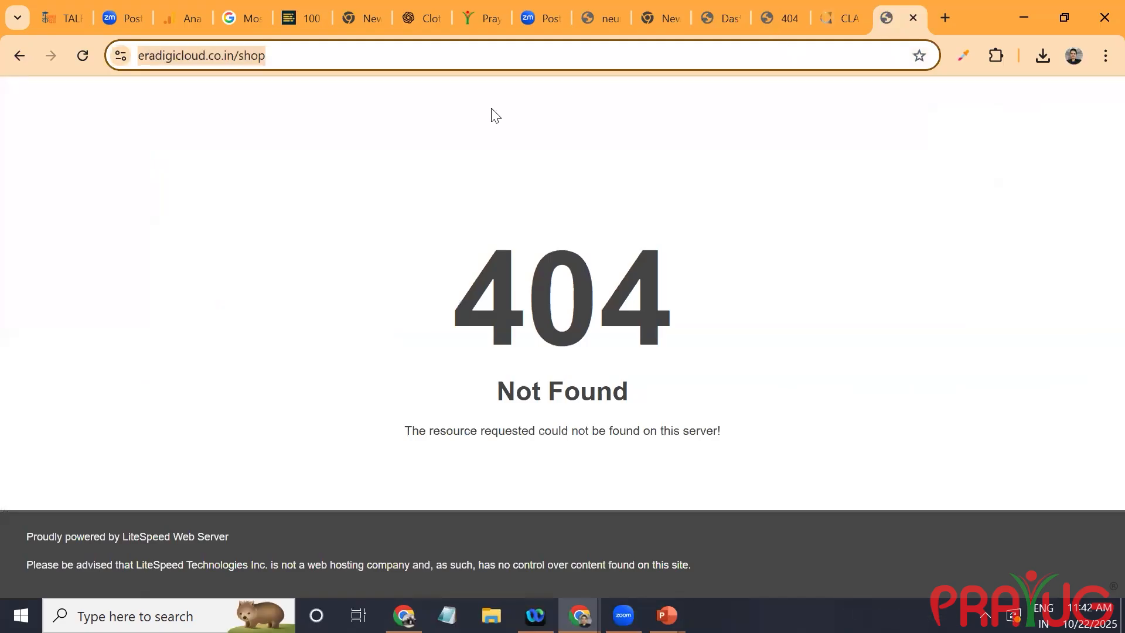
pyautogui.click(790, 14)
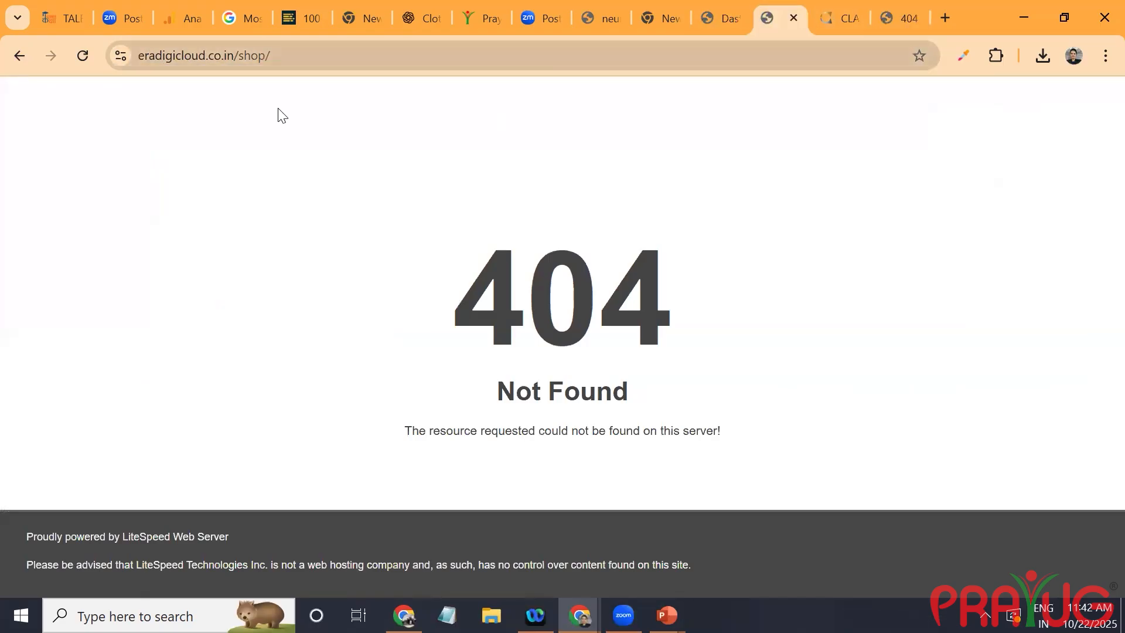
pyautogui.click(27, 64)
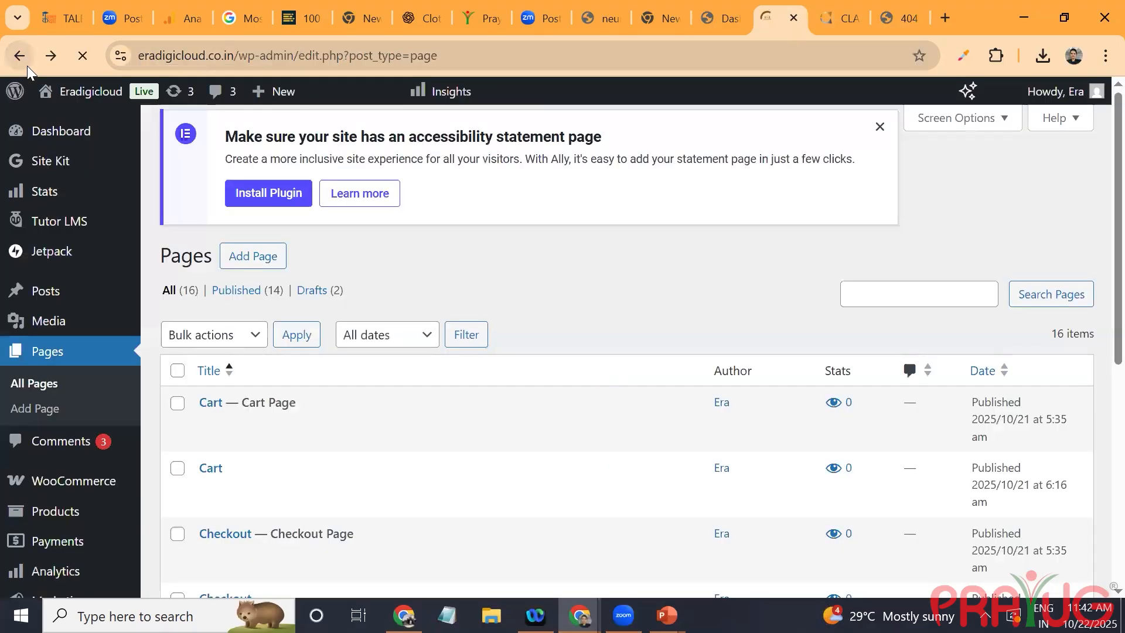
# Step: Open the list of installed plugins and update Elementor to version 3.32.5
pyautogui.scroll(-6, 76, 234)
pyautogui.moveTo(75, 252)
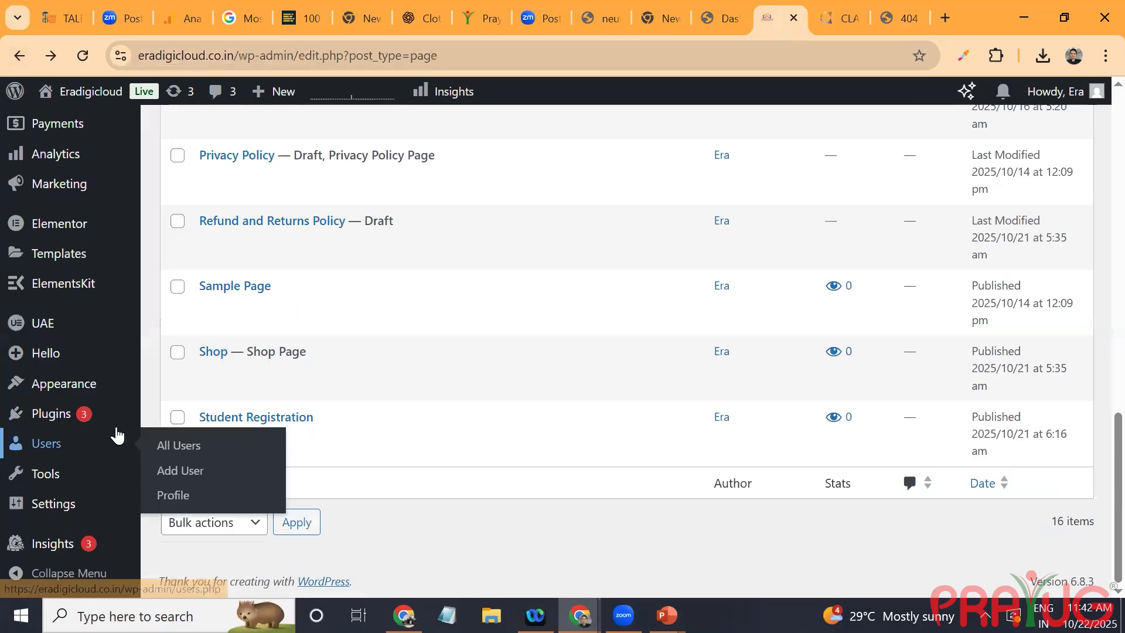
pyautogui.moveTo(89, 419)
pyautogui.click(211, 418)
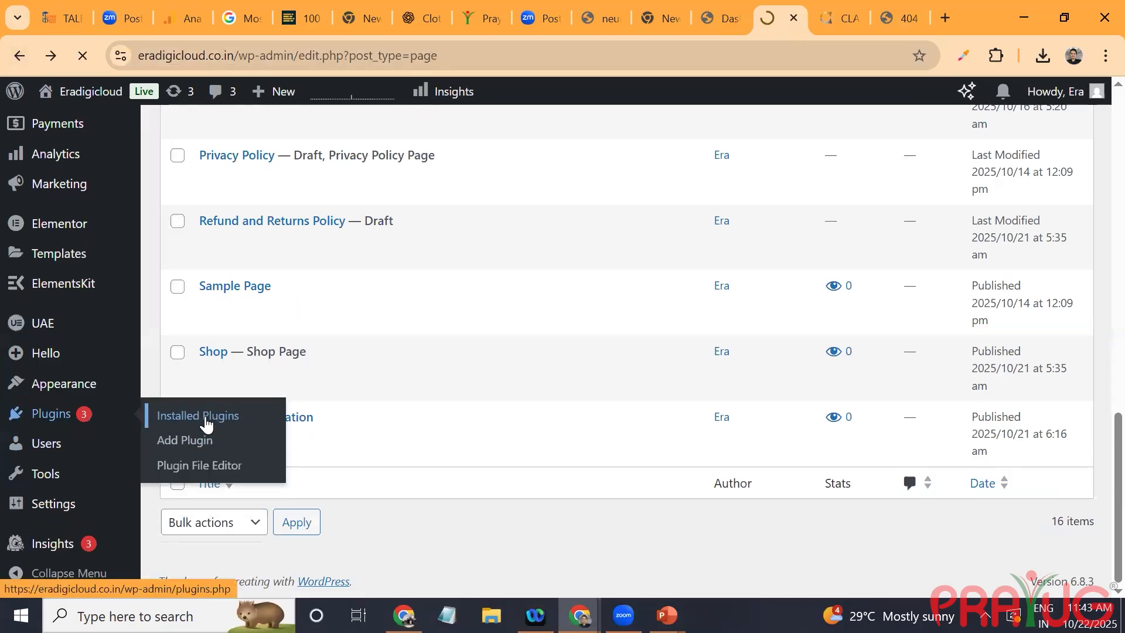
pyautogui.scroll(-4, 424, 472)
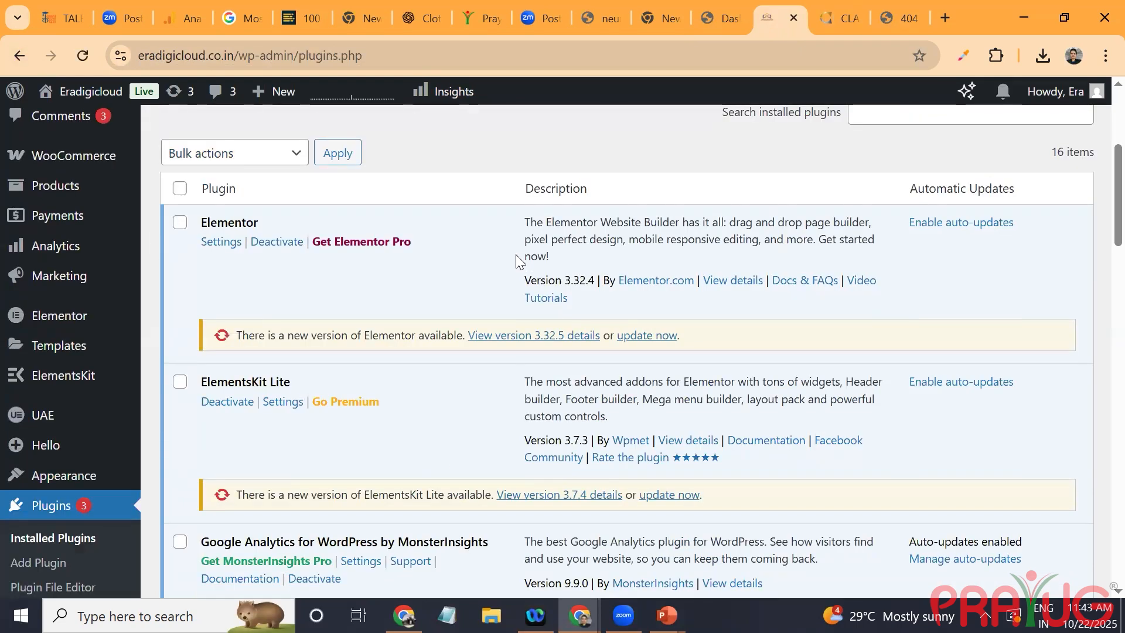
pyautogui.click(641, 335)
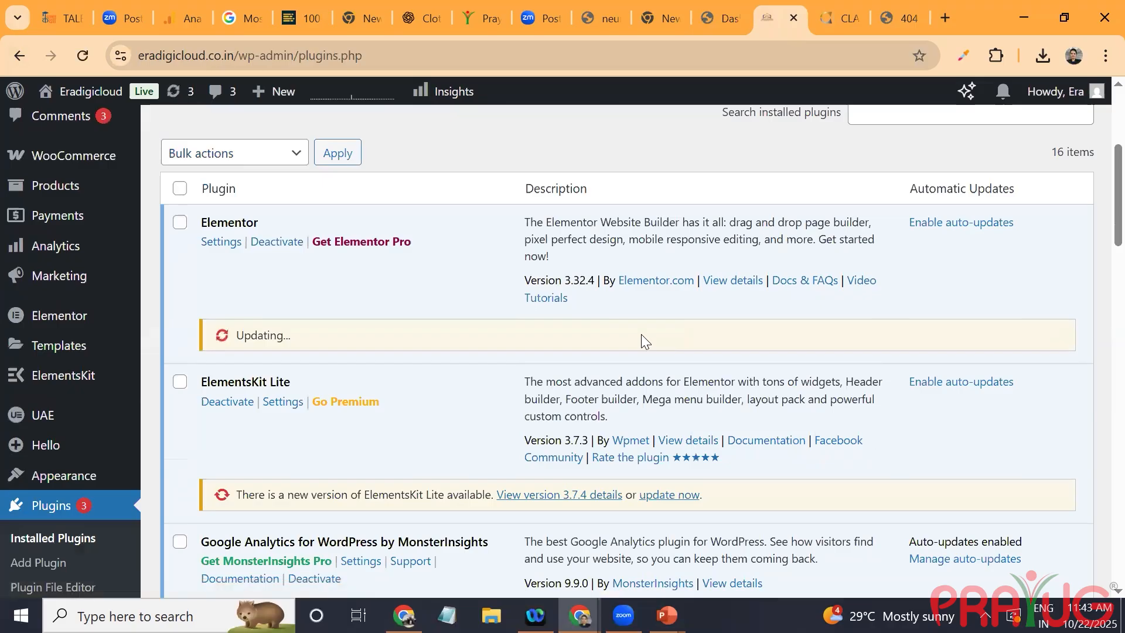
# Step: Update the ElementsKit Lite plugin to version 3.7.4 and look further down the list of installed plugins
pyautogui.click(654, 497)
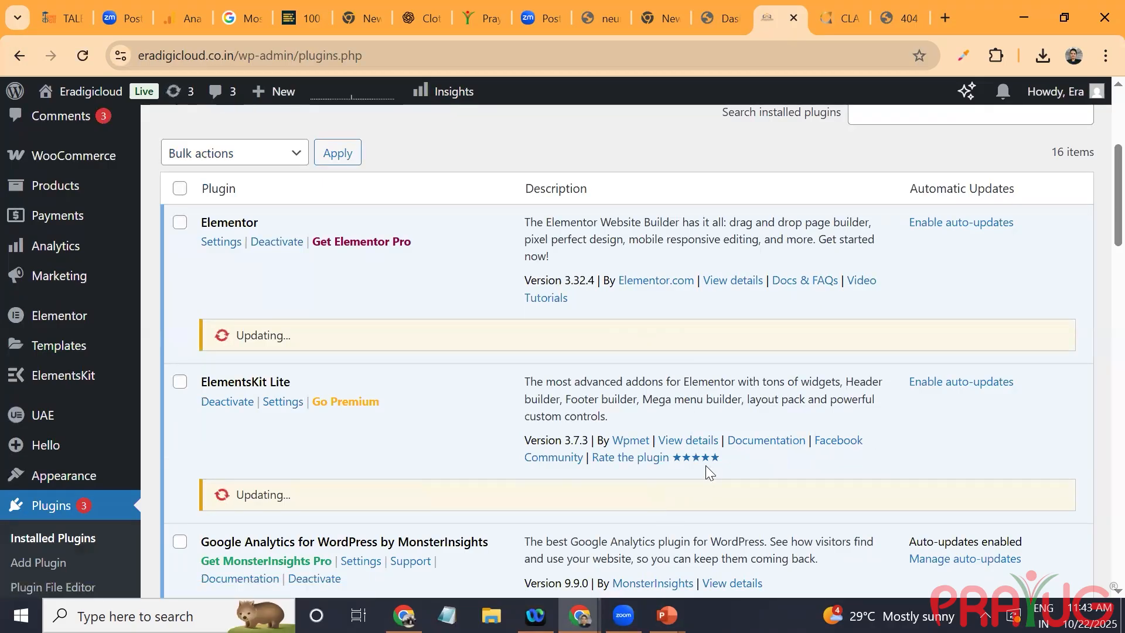
pyautogui.scroll(-4, 706, 465)
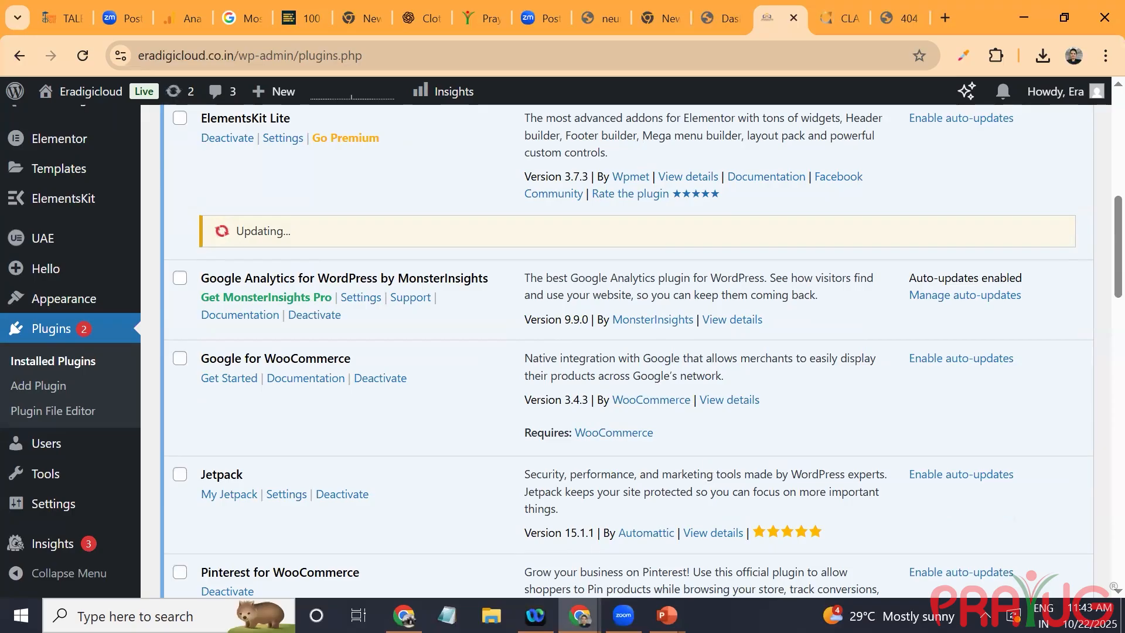
pyautogui.scroll(2, 709, 473)
pyautogui.scroll(-5, 709, 473)
pyautogui.click(1043, 615)
pyautogui.scroll(-1, 863, 252)
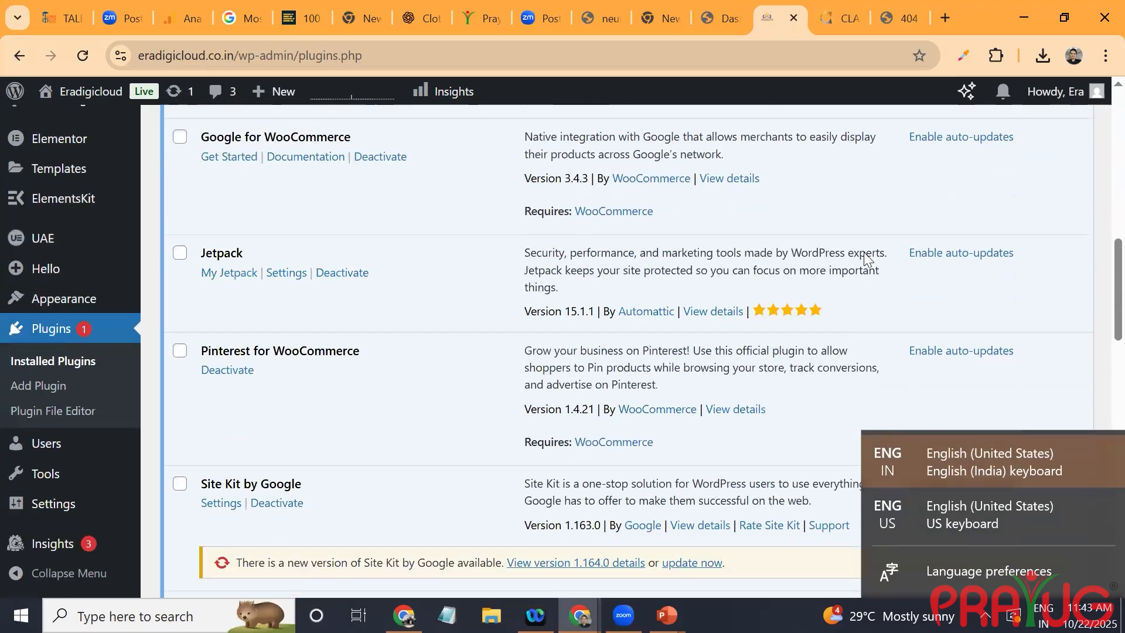
pyautogui.click(864, 250)
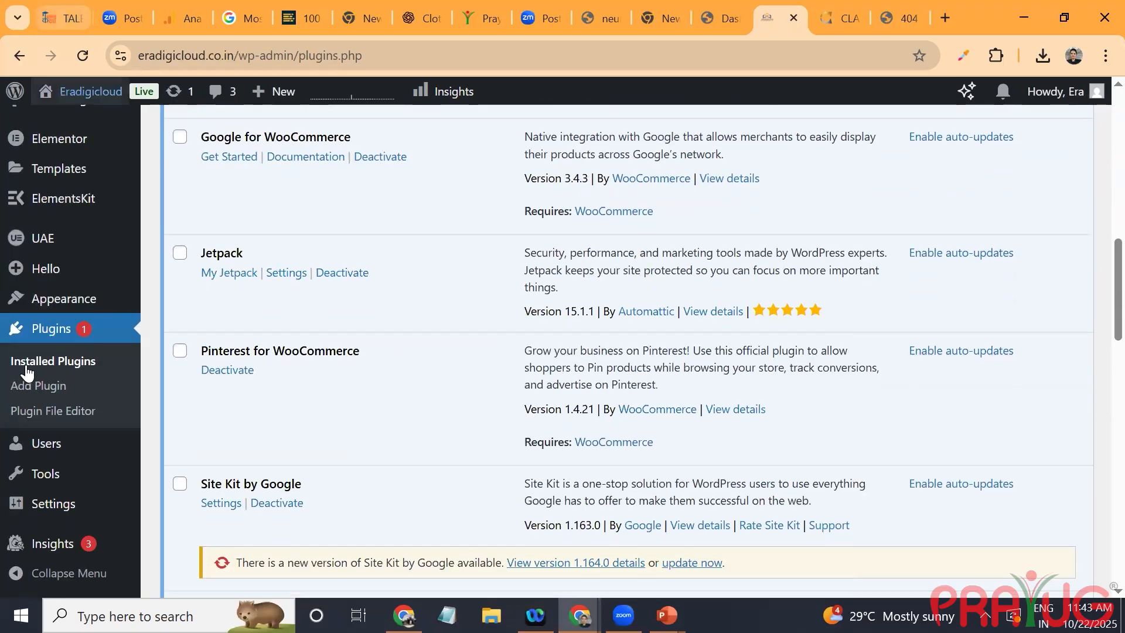
# Step: Deactivate the Pinterest for WooCommerce and Tutor LMS plugins
pyautogui.click(241, 371)
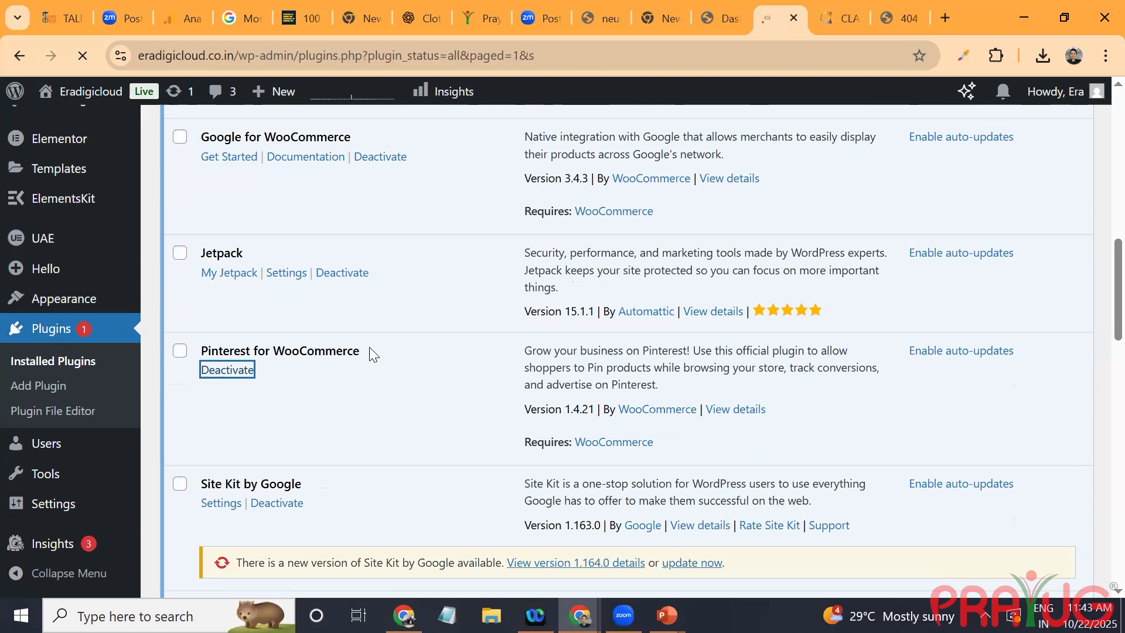
pyautogui.scroll(-5, 369, 347)
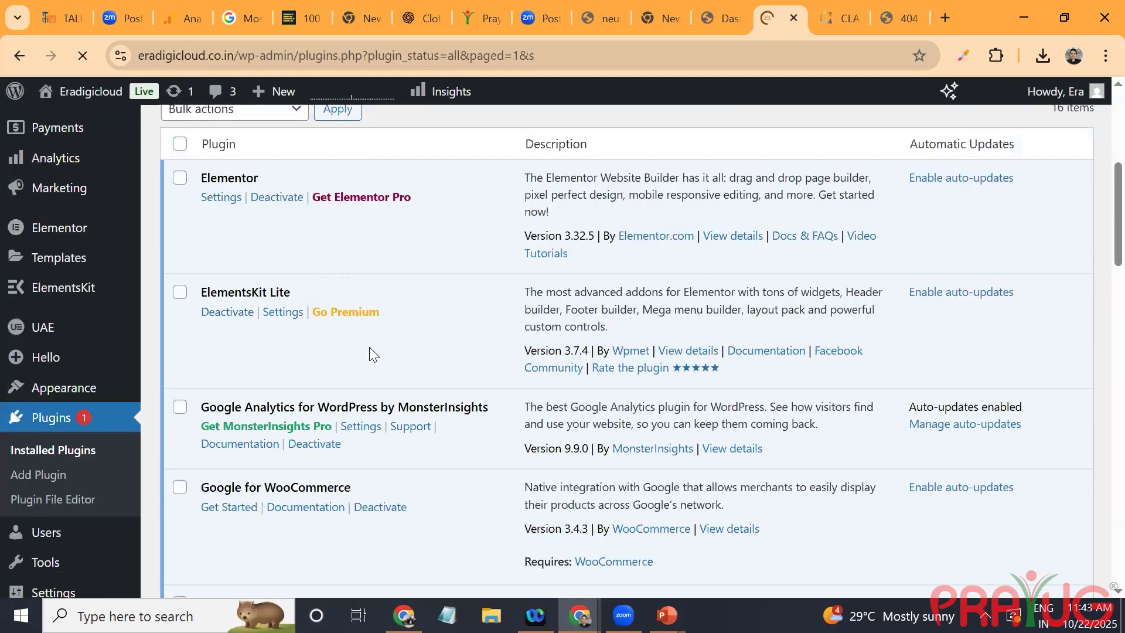
pyautogui.scroll(-10, 369, 346)
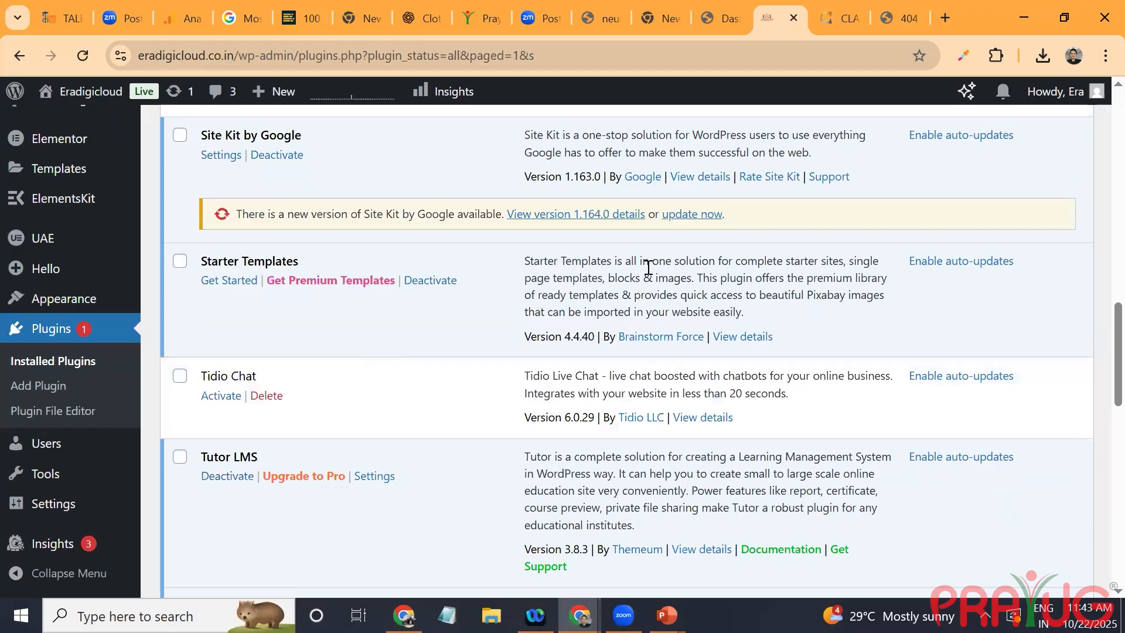
pyautogui.moveTo(88, 443)
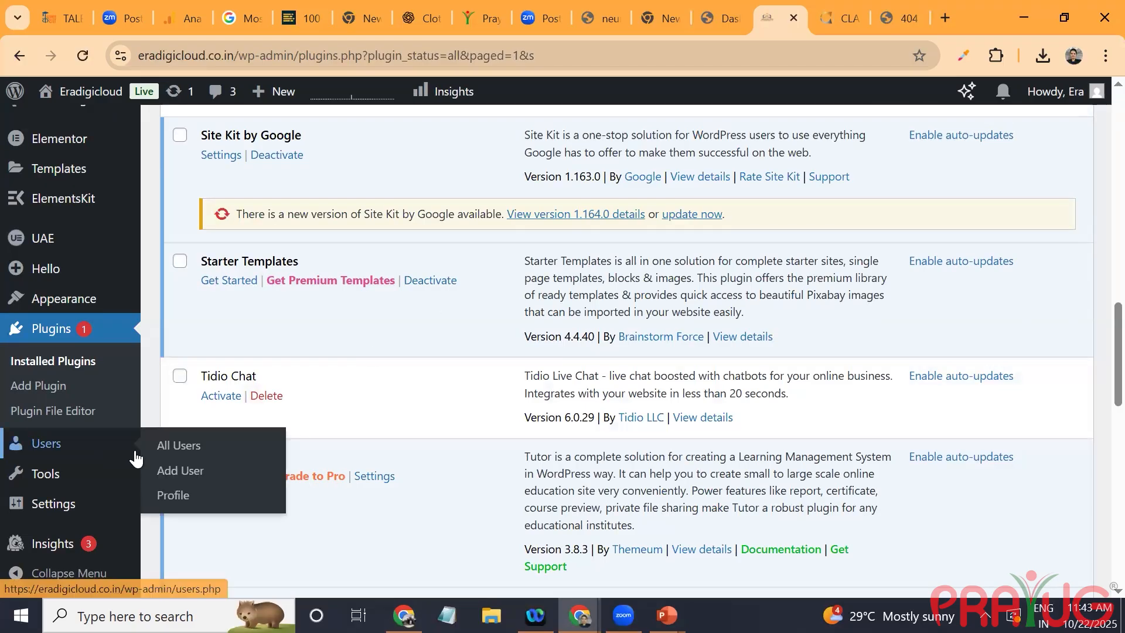
pyautogui.click(220, 477)
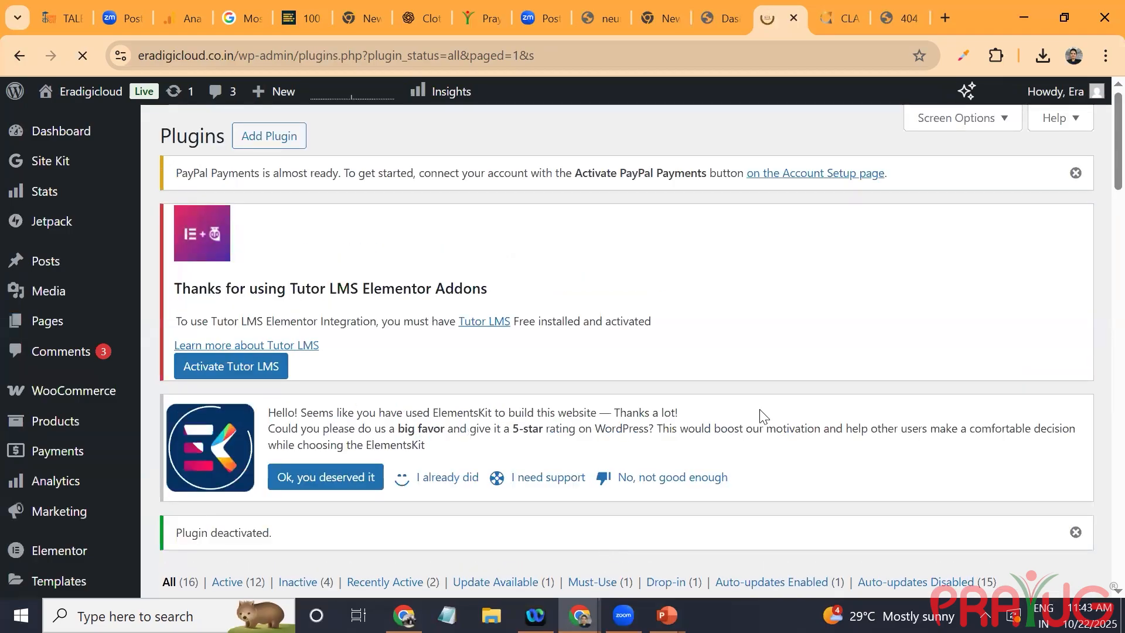
# Step: Deactivate the WooCommerce PayPal Payments plugin
pyautogui.scroll(-20, 759, 415)
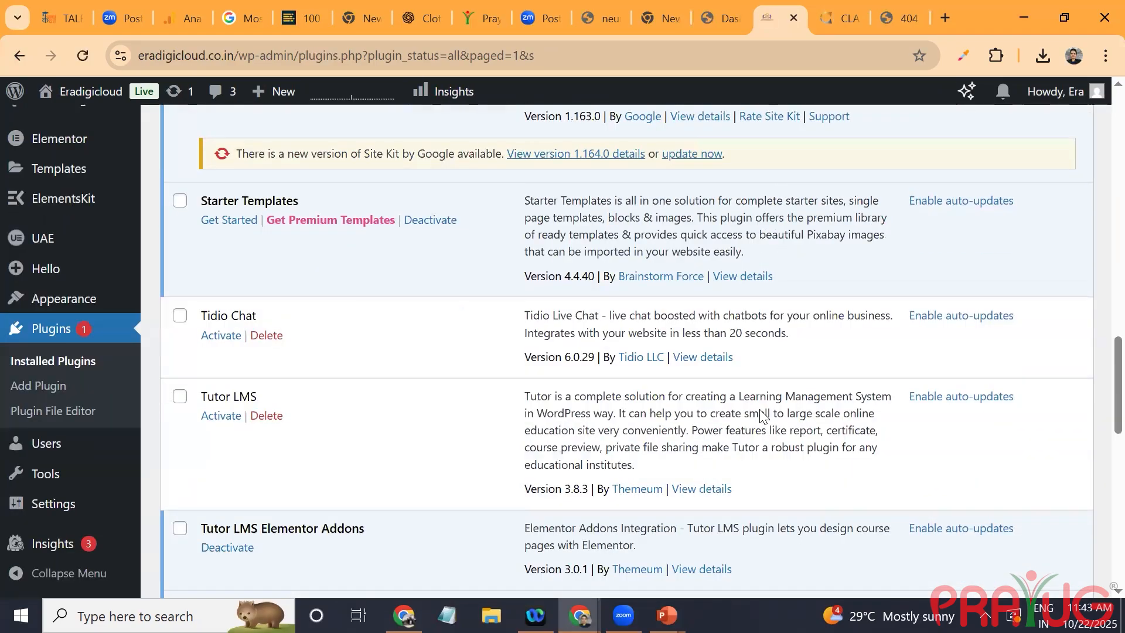
pyautogui.scroll(-1, 762, 416)
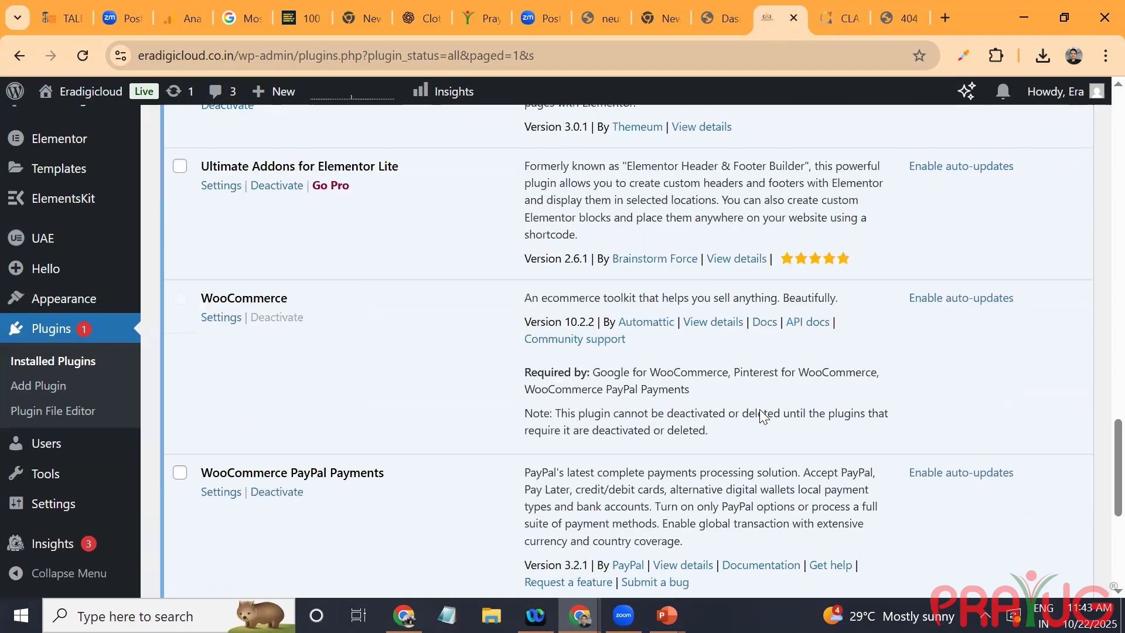
pyautogui.scroll(-1, 759, 415)
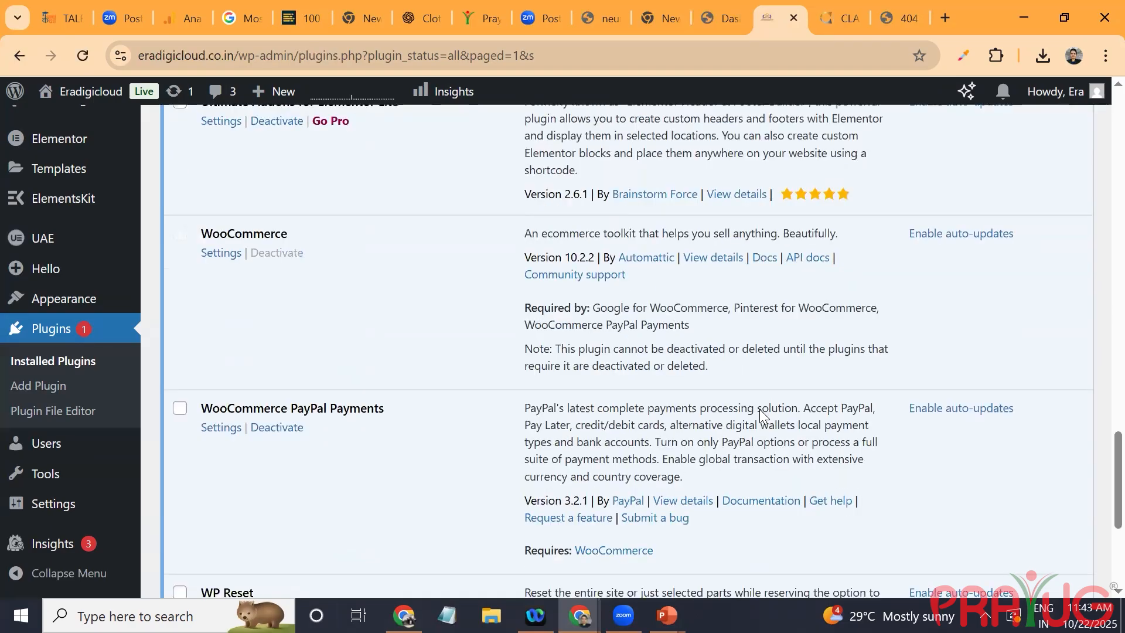
pyautogui.scroll(-2, 261, 302)
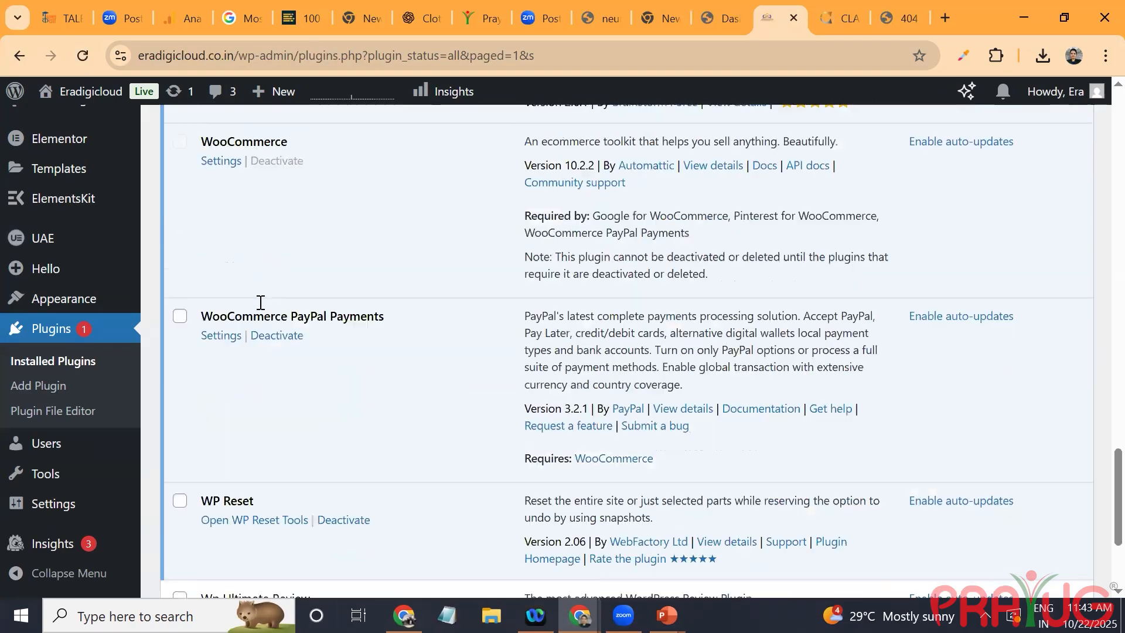
pyautogui.click(273, 336)
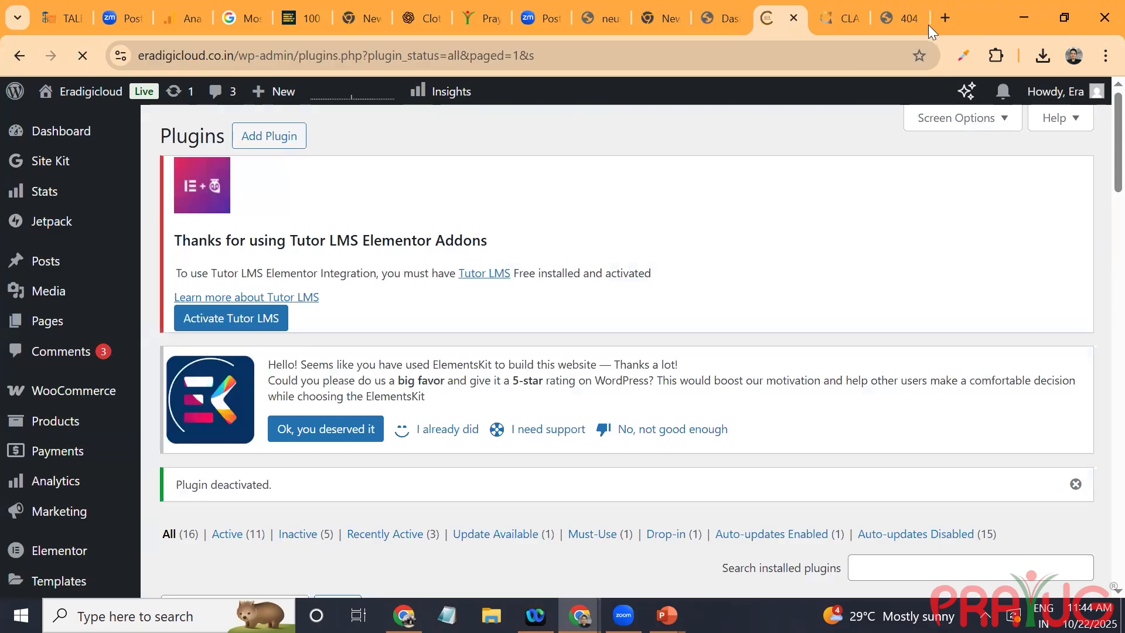
# Step: Load eradigicloud.co.in/shop again in its open tab to test the page
pyautogui.click(907, 15)
pyautogui.press('Return')
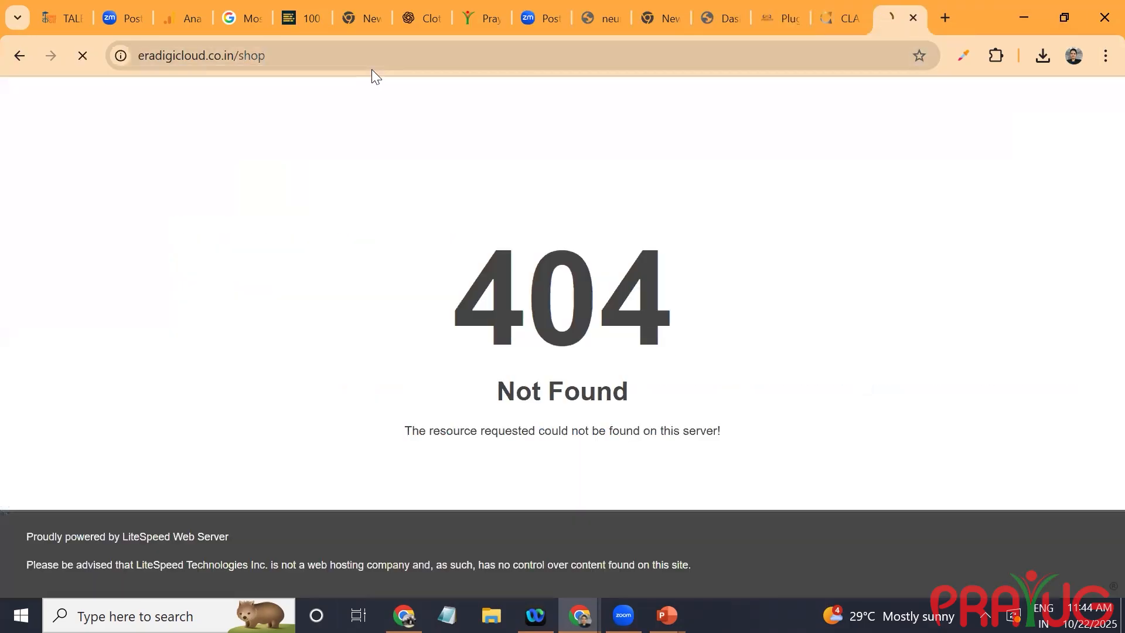
pyautogui.click(373, 53)
pyautogui.press('Return')
# Step: Return to the site admin, open the WooCommerce product settings and select Shop as the shop page
pyautogui.click(764, 14)
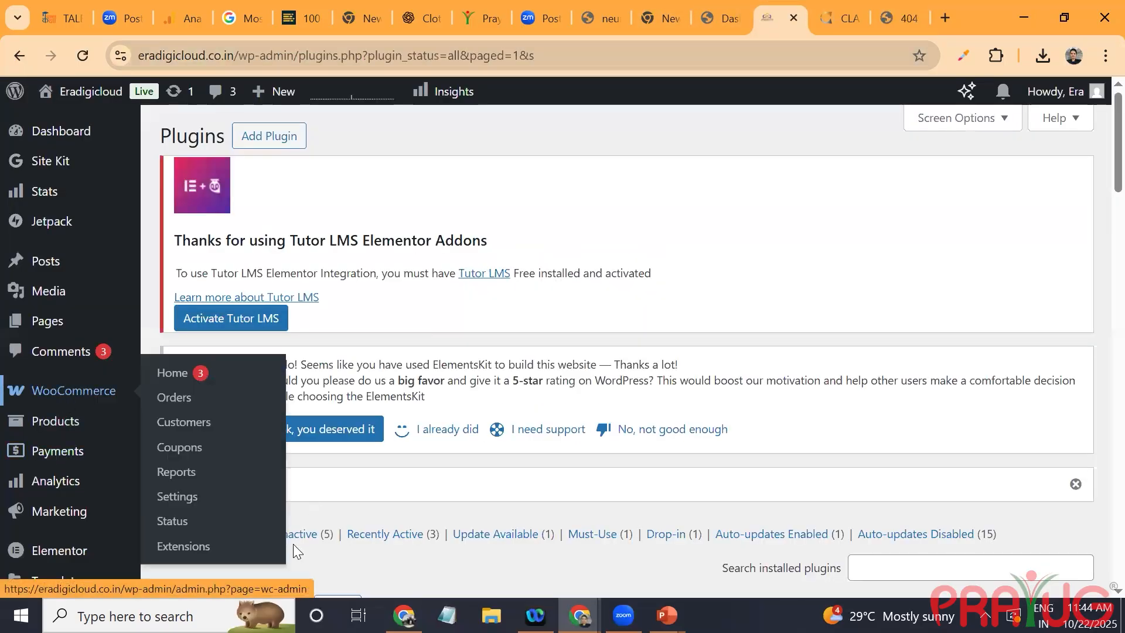
pyautogui.moveTo(73, 390)
pyautogui.click(182, 496)
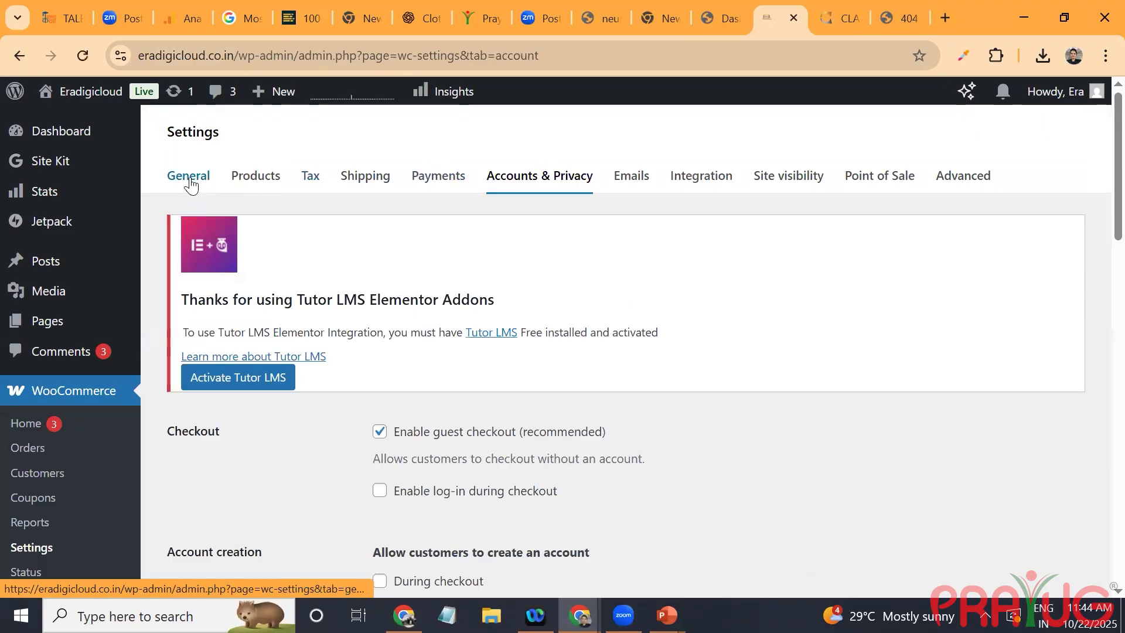
pyautogui.click(191, 180)
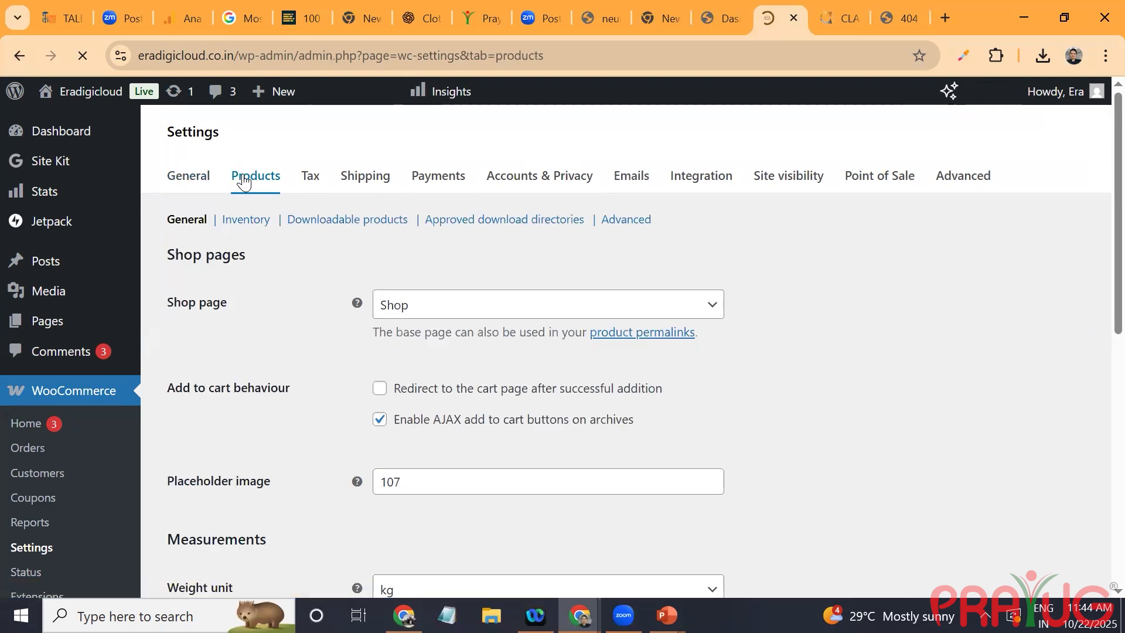
pyautogui.scroll(-4, 410, 554)
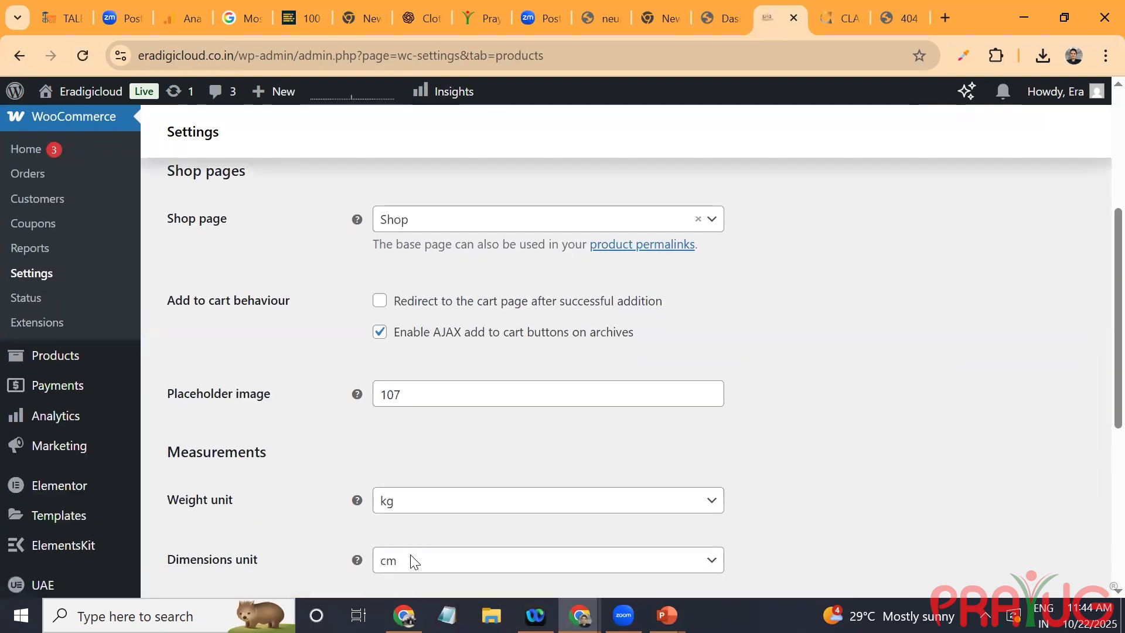
pyautogui.click(458, 227)
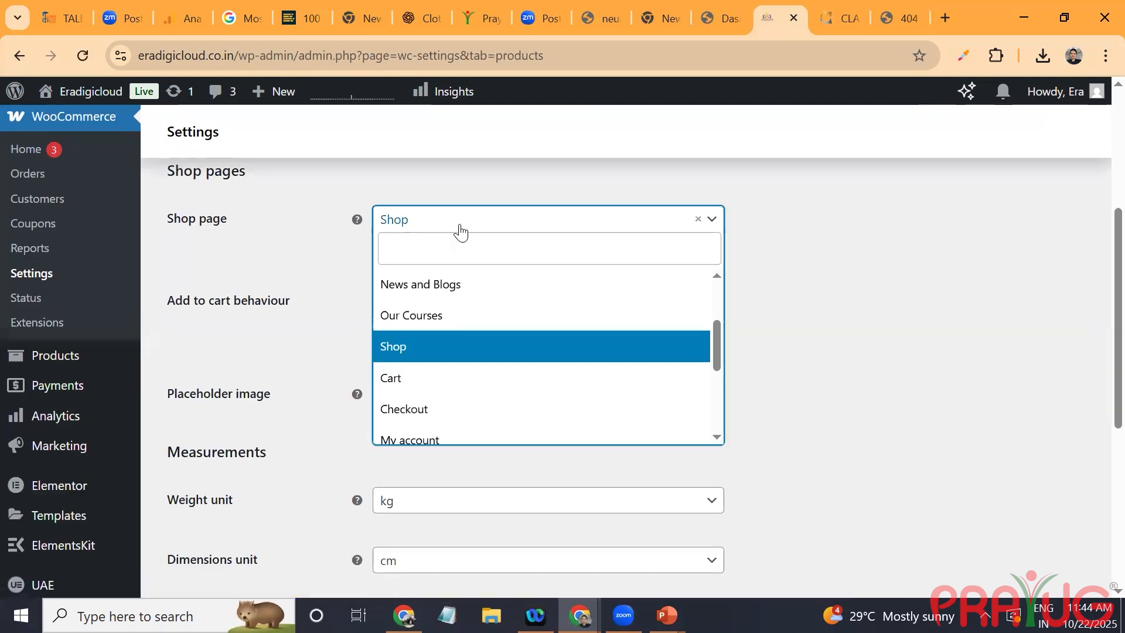
pyautogui.click(421, 351)
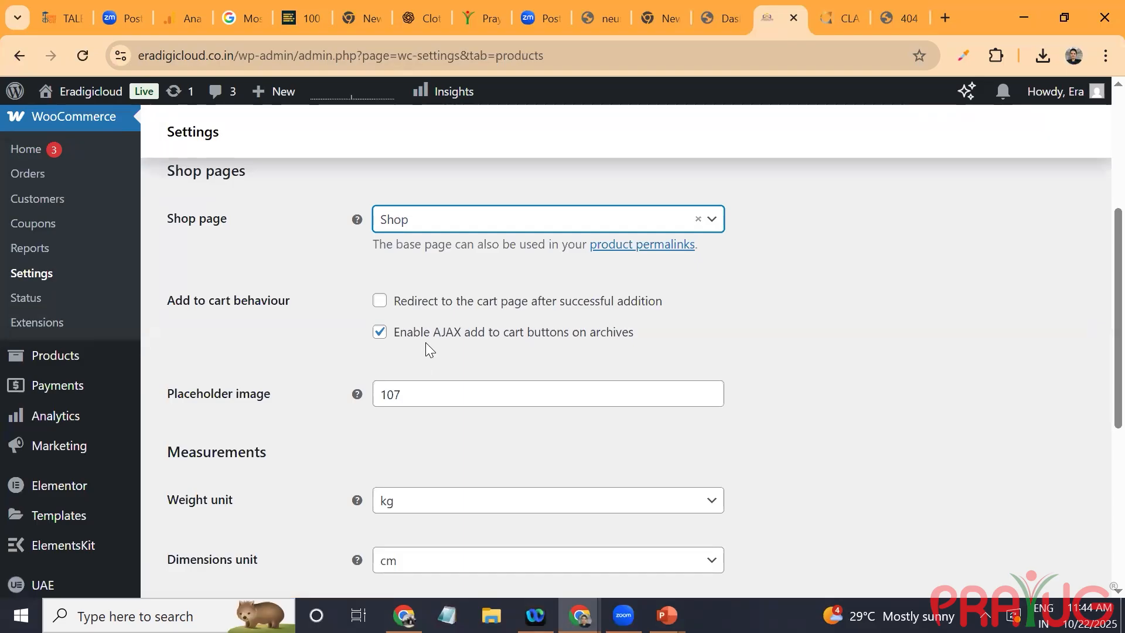
# Step: Open the product permalinks link, resave the site's permalink settings and return to the WooCommerce product settings
pyautogui.click(655, 245)
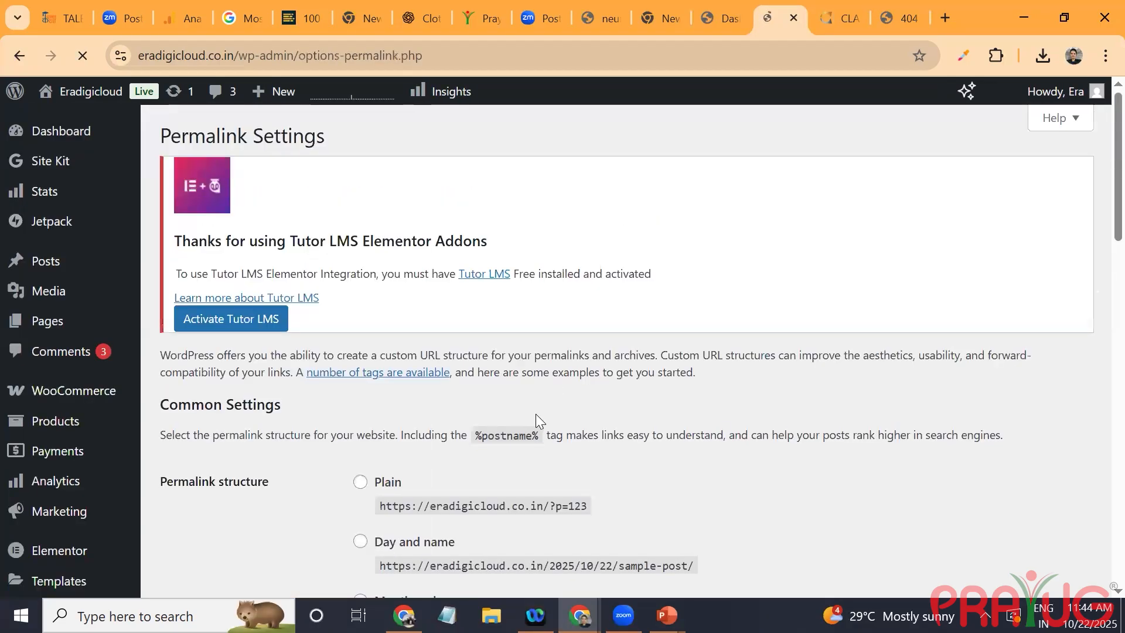
pyautogui.scroll(-4, 536, 414)
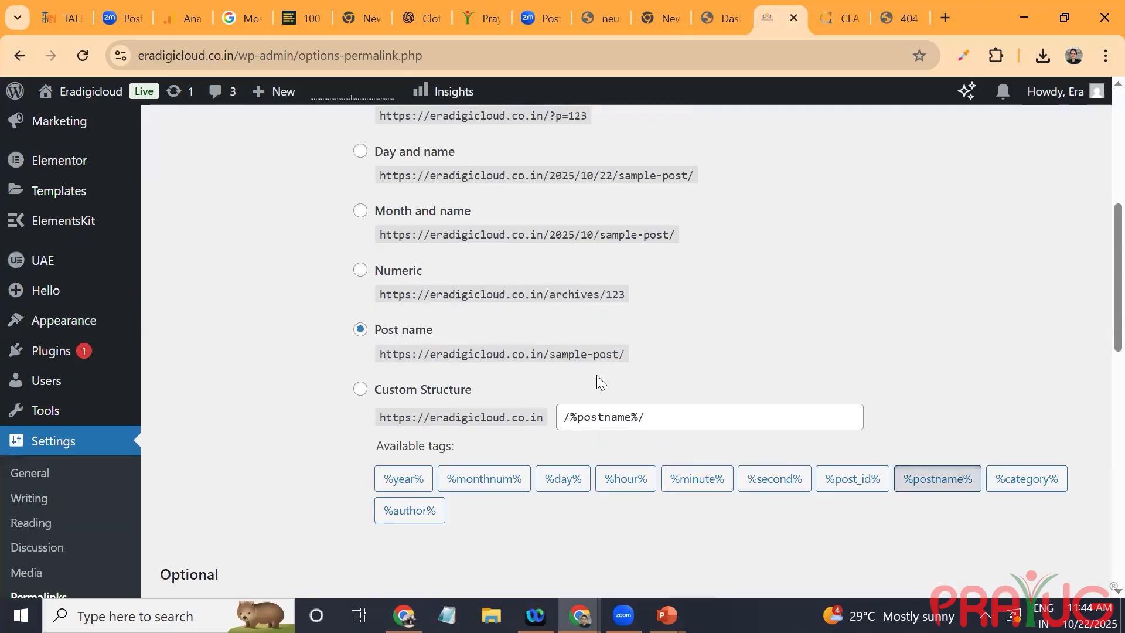
pyautogui.scroll(-10, 587, 365)
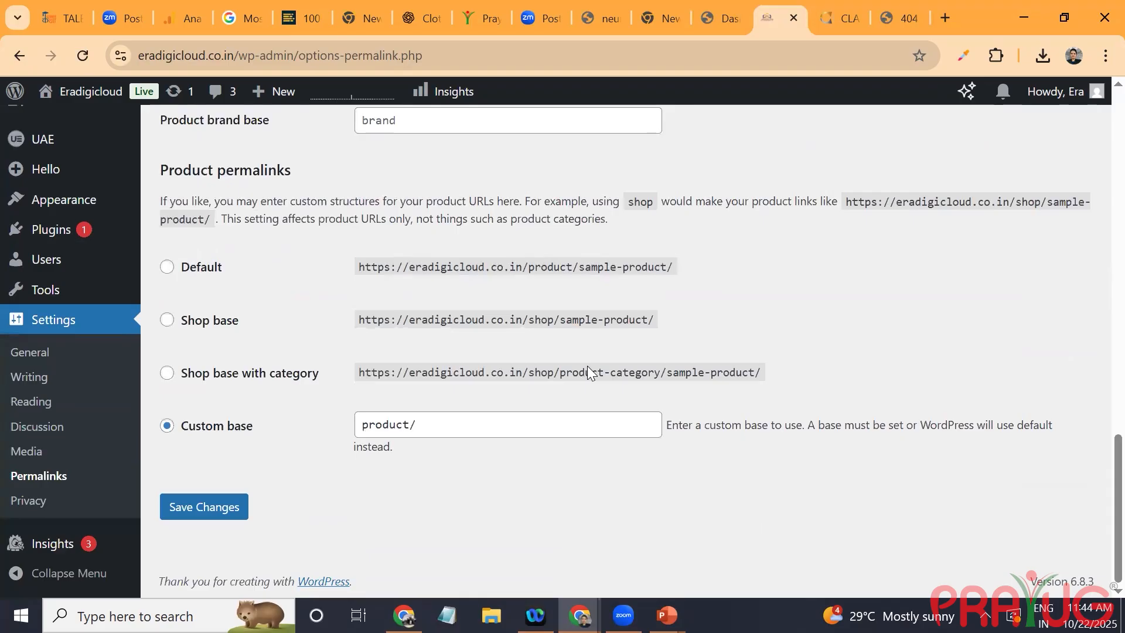
pyautogui.press('Return')
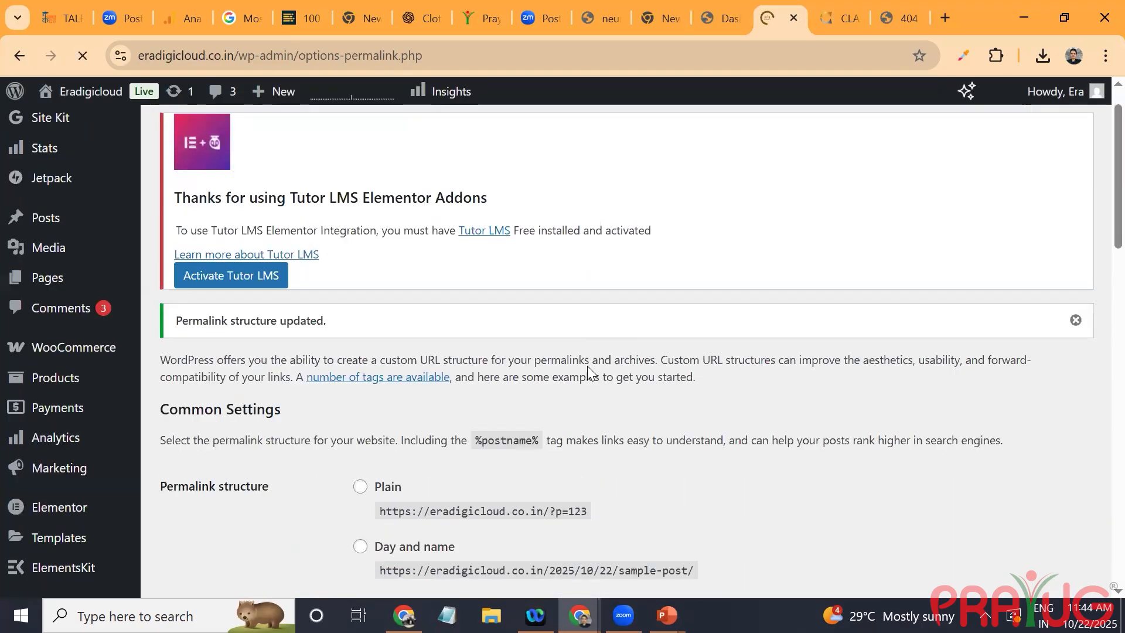
pyautogui.hotkey('alt', 'Left')
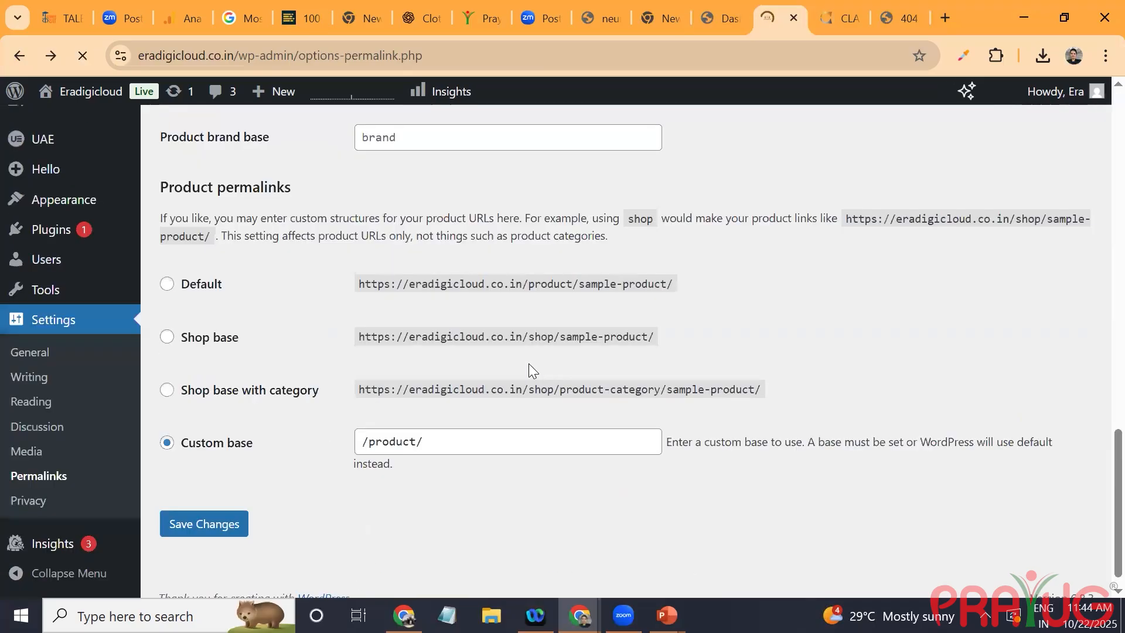
pyautogui.click(19, 53)
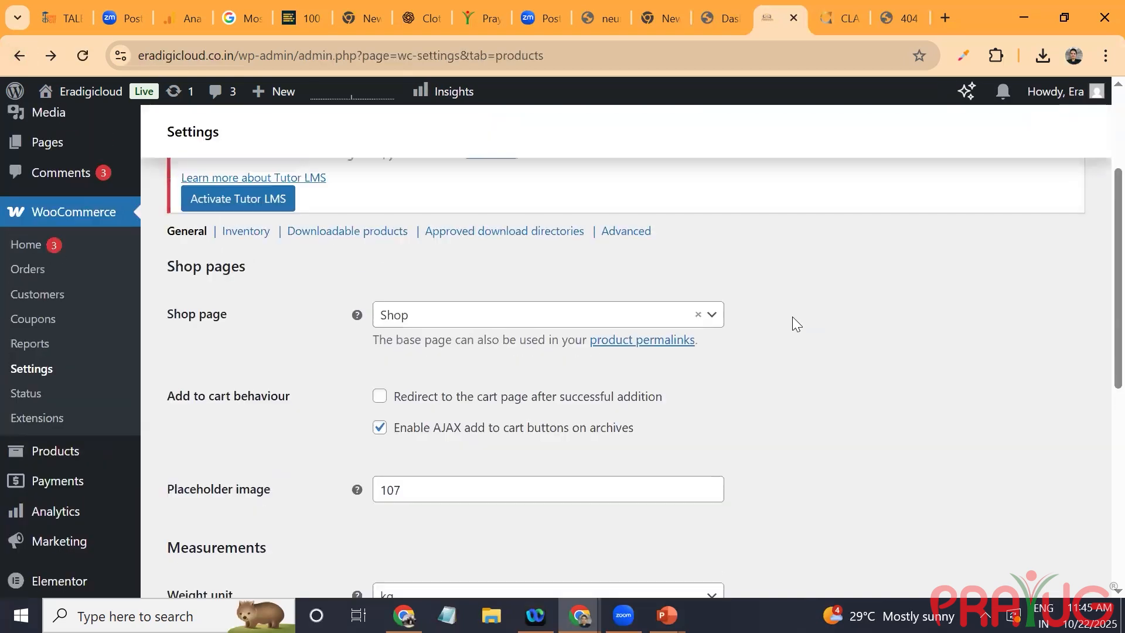
pyautogui.scroll(-4, 795, 324)
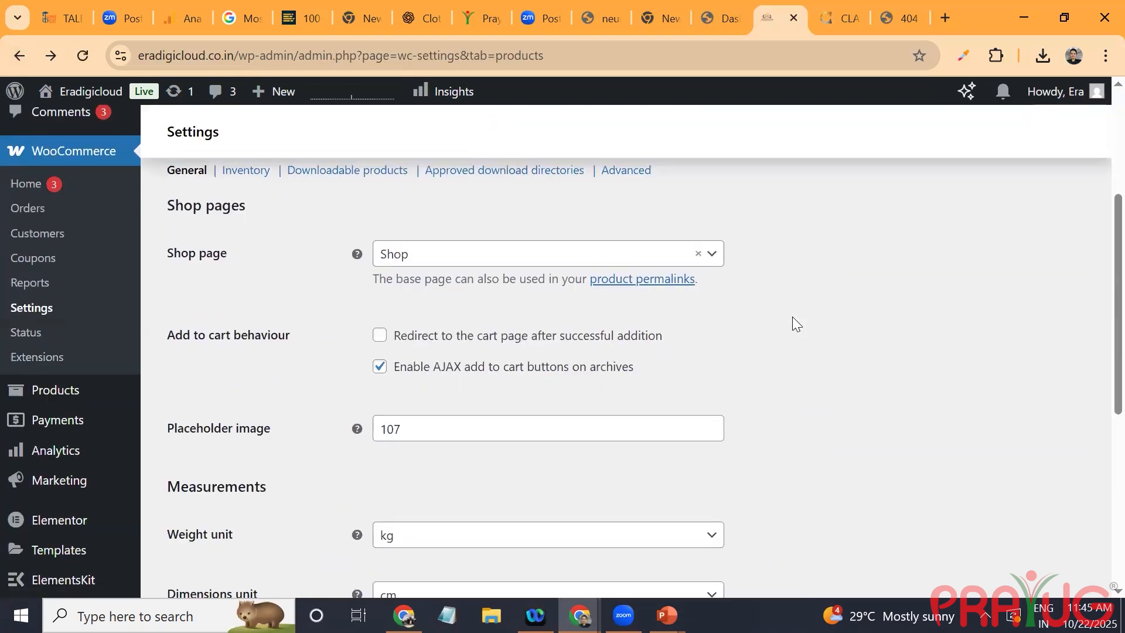
pyautogui.scroll(-2, 561, 350)
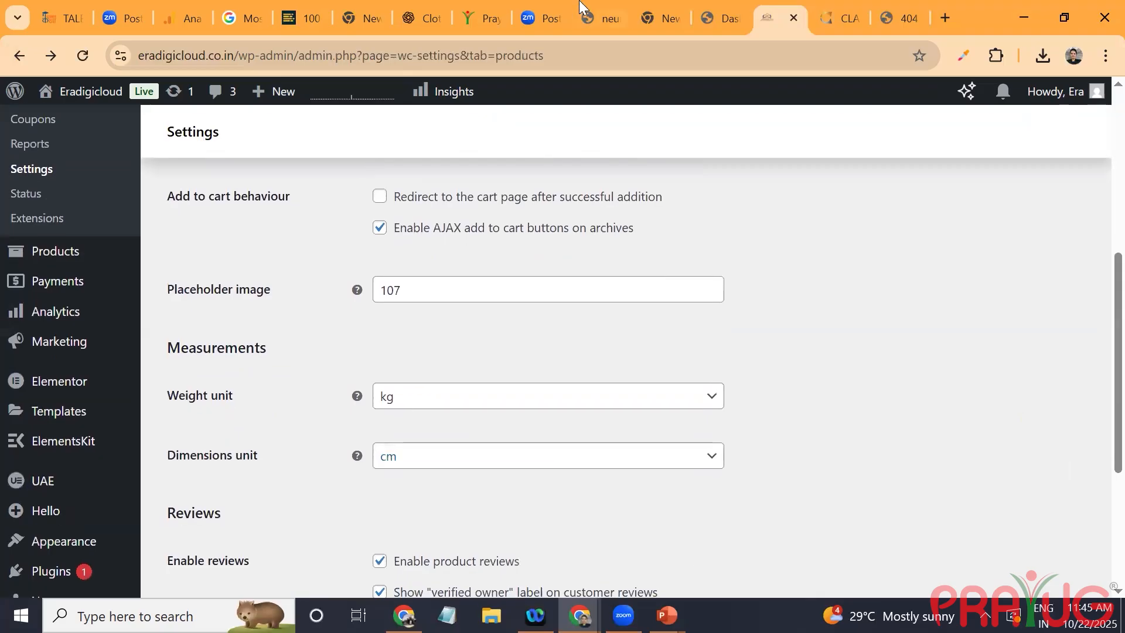
# Step: Reload eradigicloud.co.in/shop in its tab and look through the product listing
pyautogui.click(881, 7)
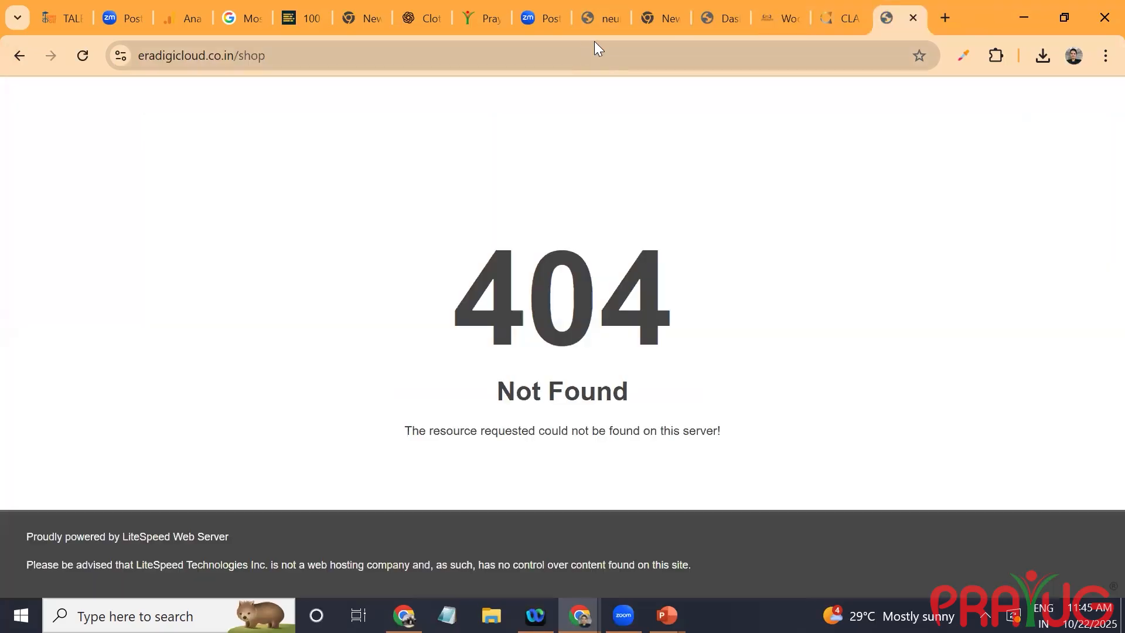
pyautogui.doubleClick(594, 47)
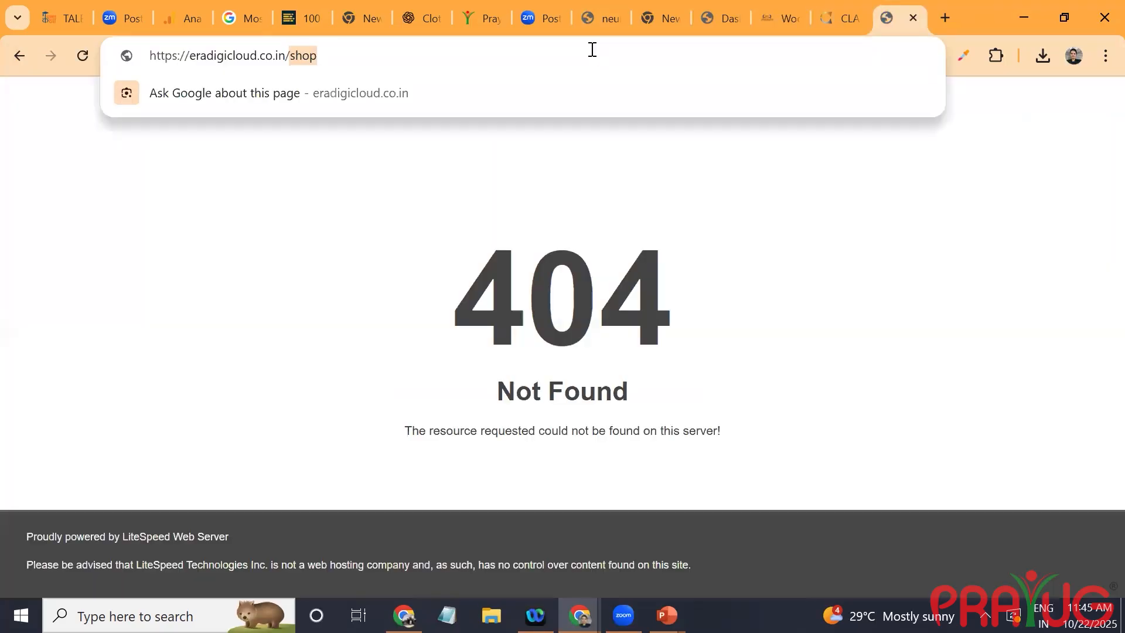
pyautogui.press('Return')
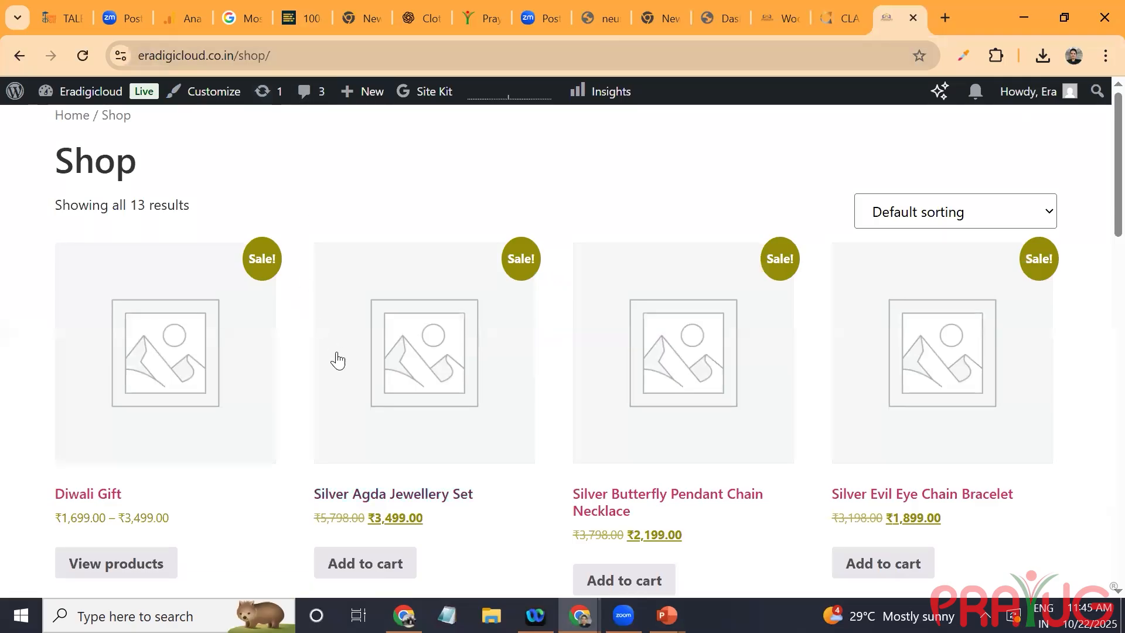
pyautogui.scroll(-4, 337, 359)
pyautogui.scroll(1, 336, 359)
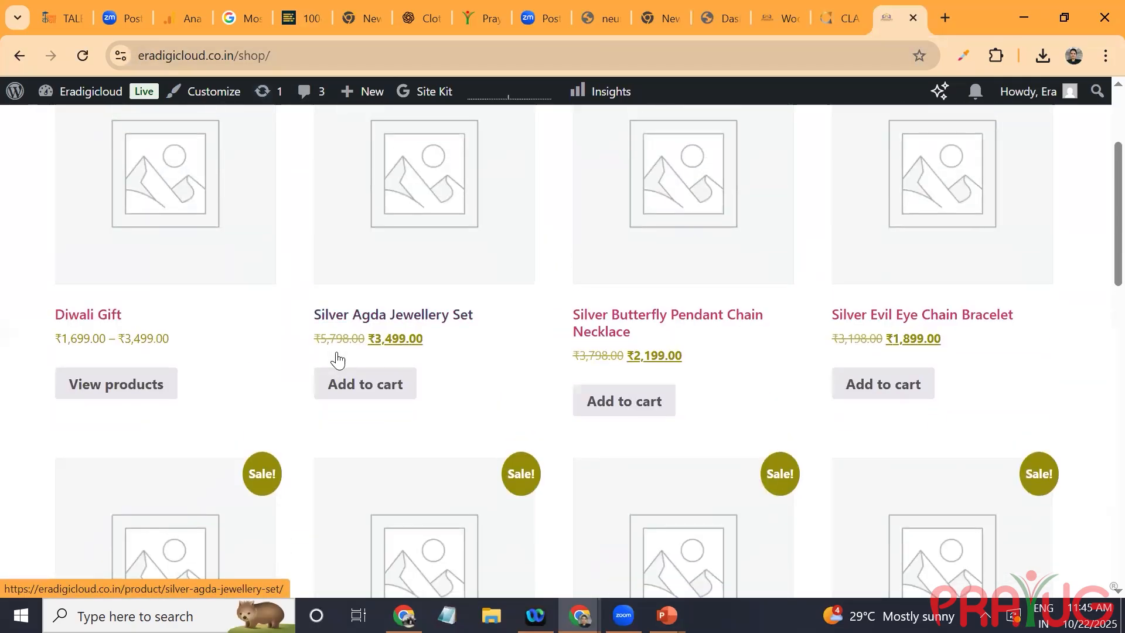
# Step: Open the Diwali Gift grouped product and set the Silver Agda Jewellery Set quantity to 1
pyautogui.click(73, 317)
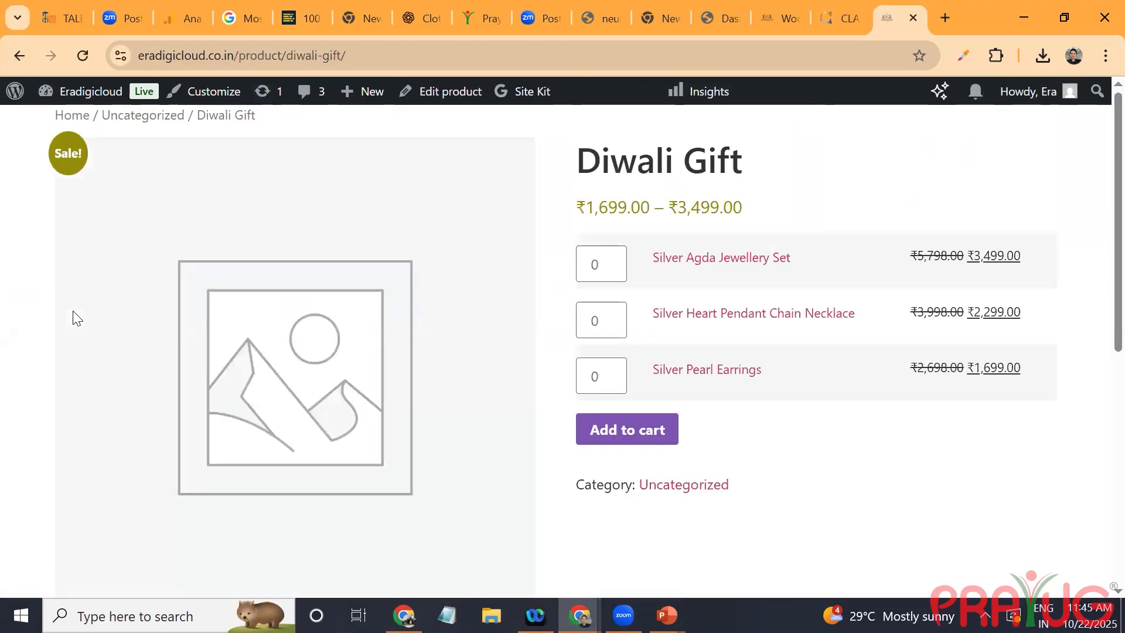
pyautogui.click(608, 264)
pyautogui.click(606, 259)
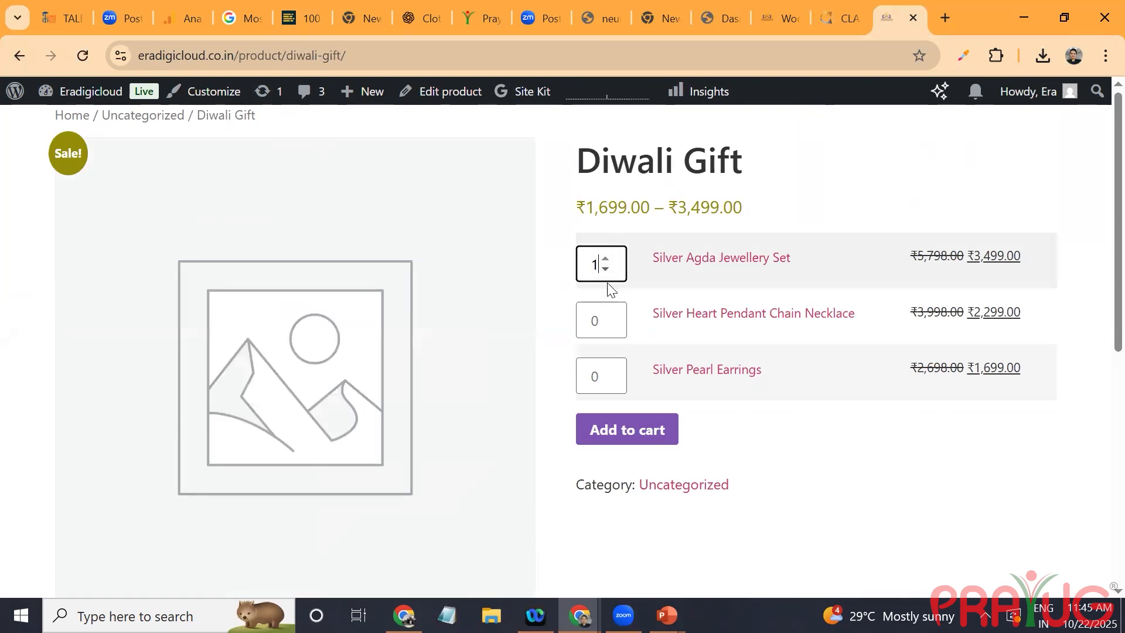
# Step: Set the Silver Heart Pendant Chain Necklace and Silver Pearl Earrings quantities to 1 and look over the Diwali Gift reviews section
pyautogui.click(607, 317)
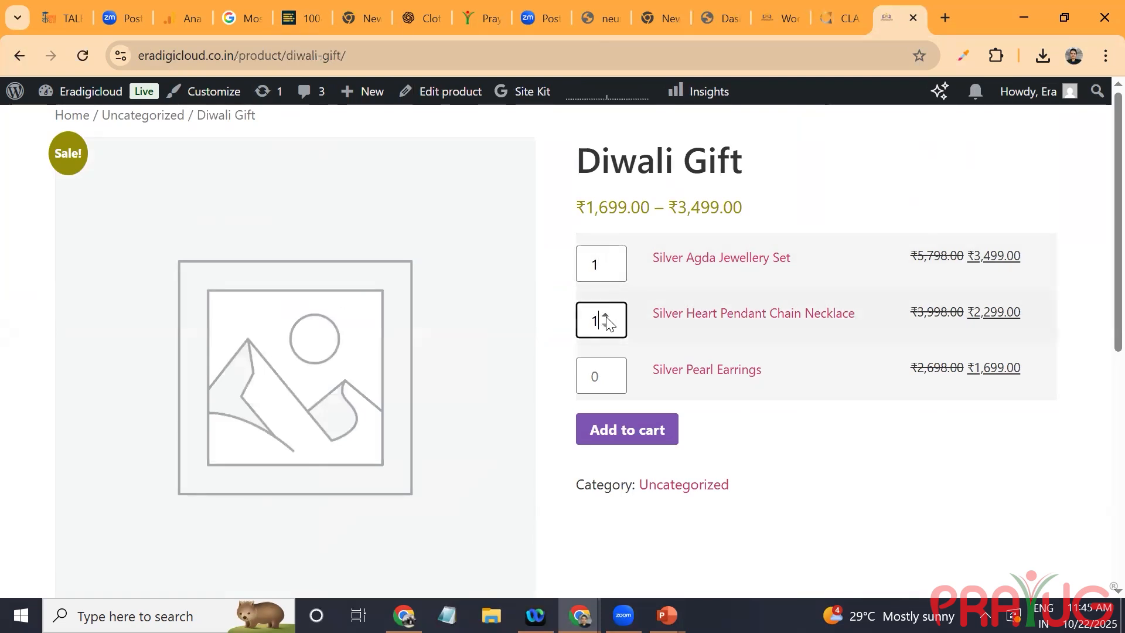
pyautogui.click(606, 371)
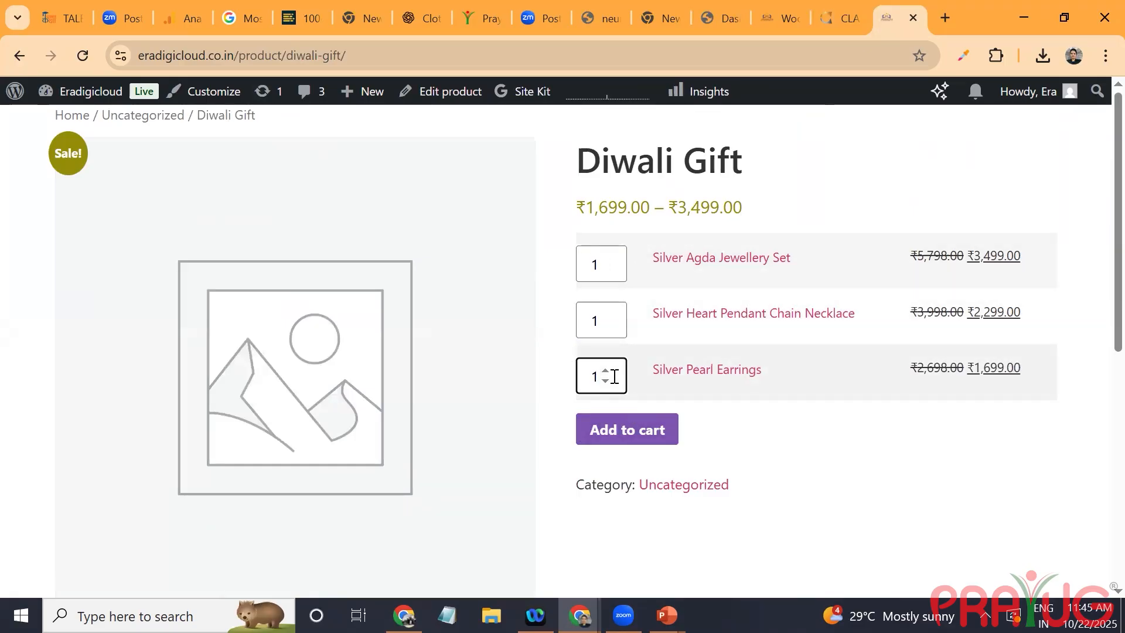
pyautogui.scroll(-2, 613, 375)
pyautogui.scroll(2, 613, 376)
pyautogui.scroll(-4, 614, 376)
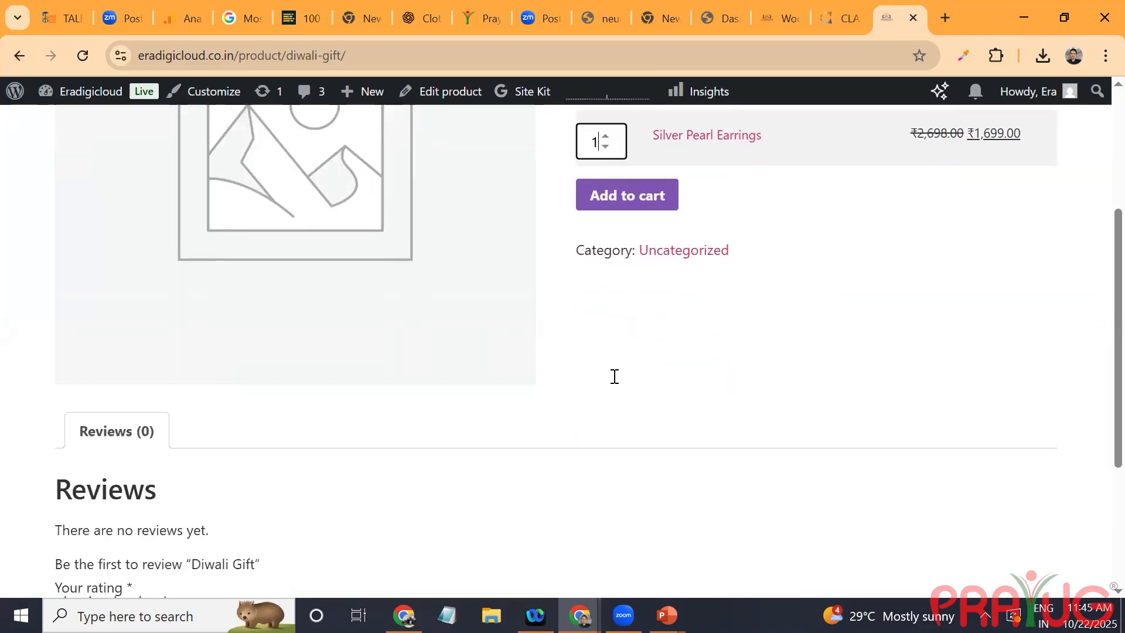
pyautogui.scroll(-4, 614, 376)
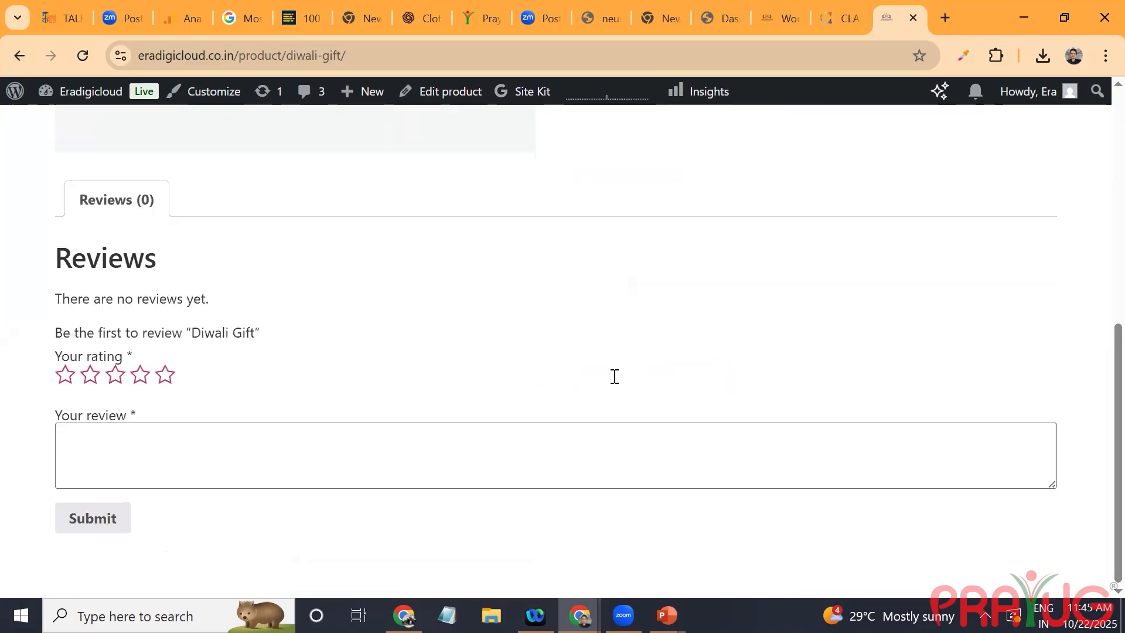
pyautogui.click(165, 375)
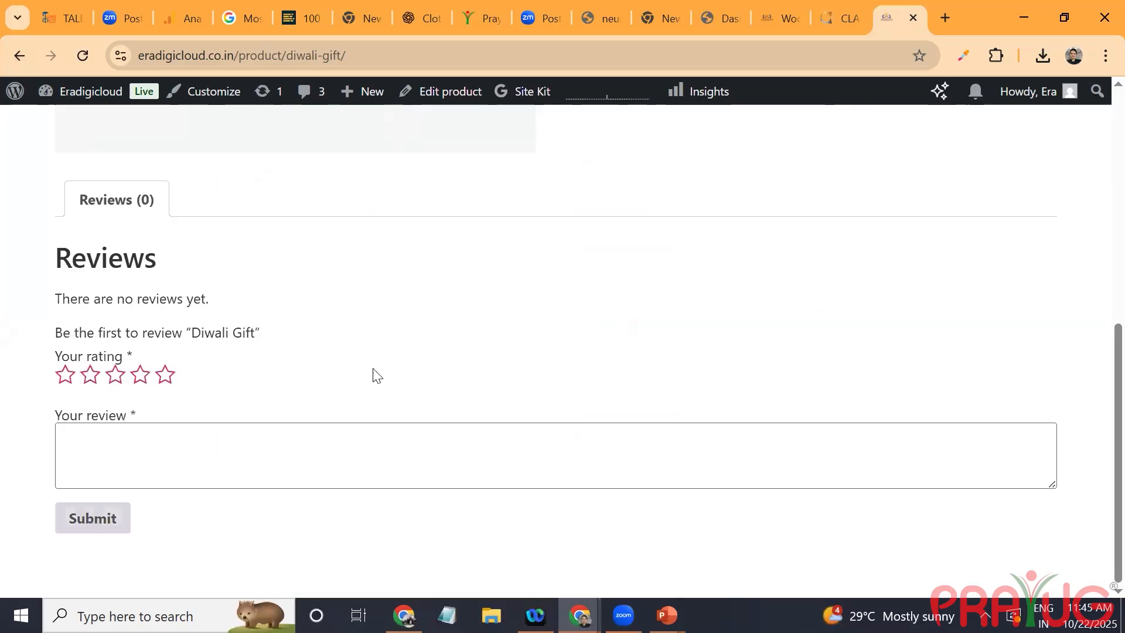
pyautogui.scroll(6, 624, 340)
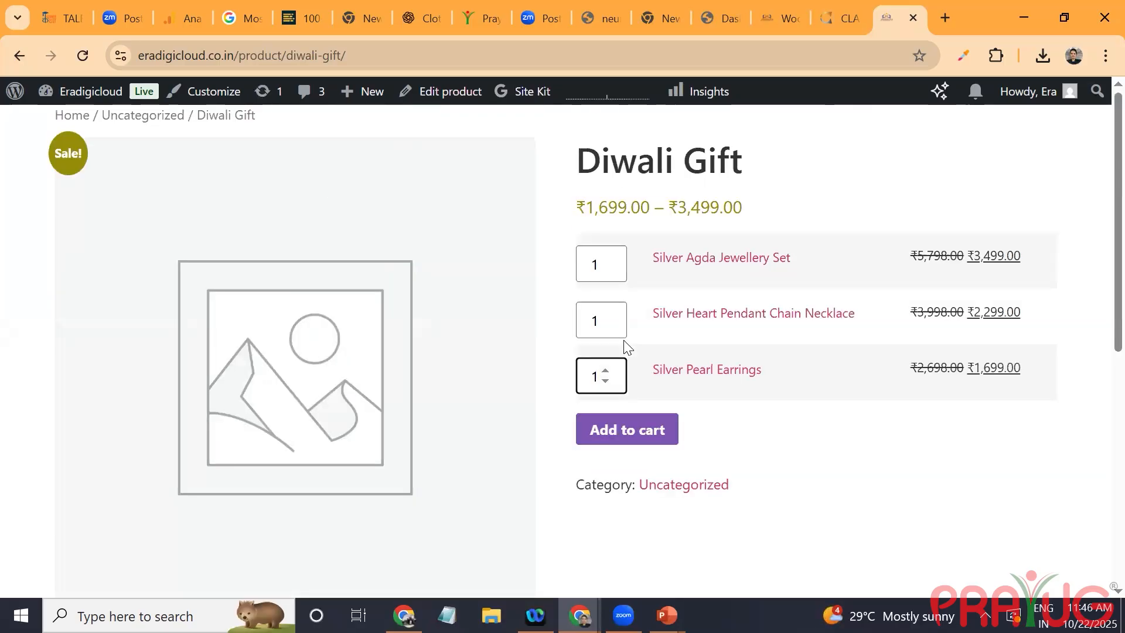
# Step: Return to the shop listing, look through the products and open the Silver Heart Pendant Chain Necklace
pyautogui.hotkey('alt', 'Left')
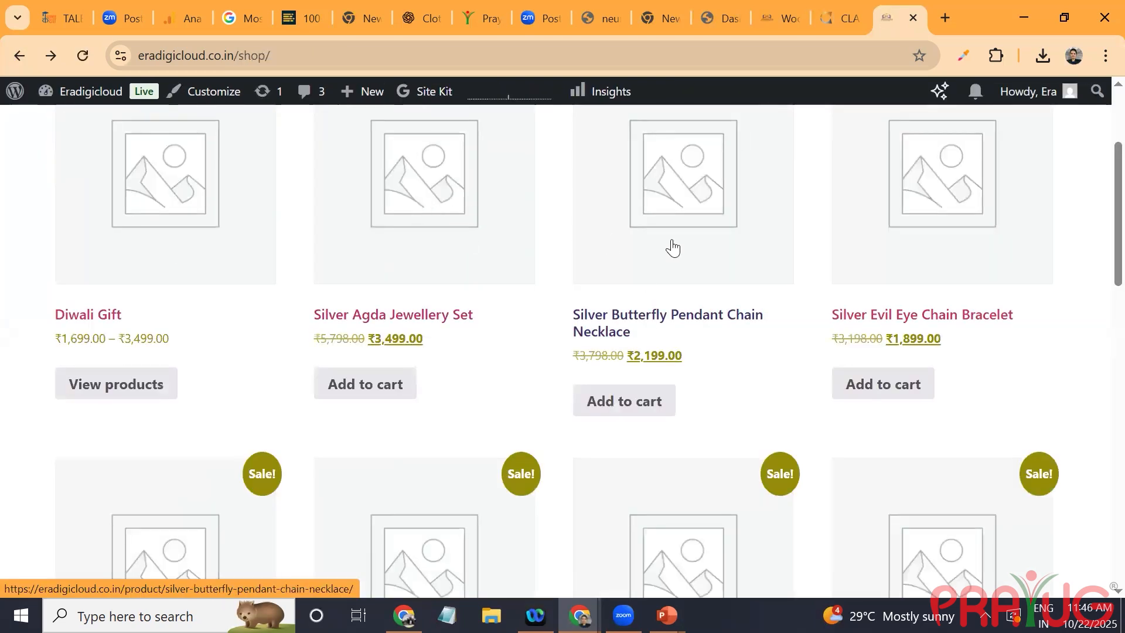
pyautogui.scroll(-8, 729, 282)
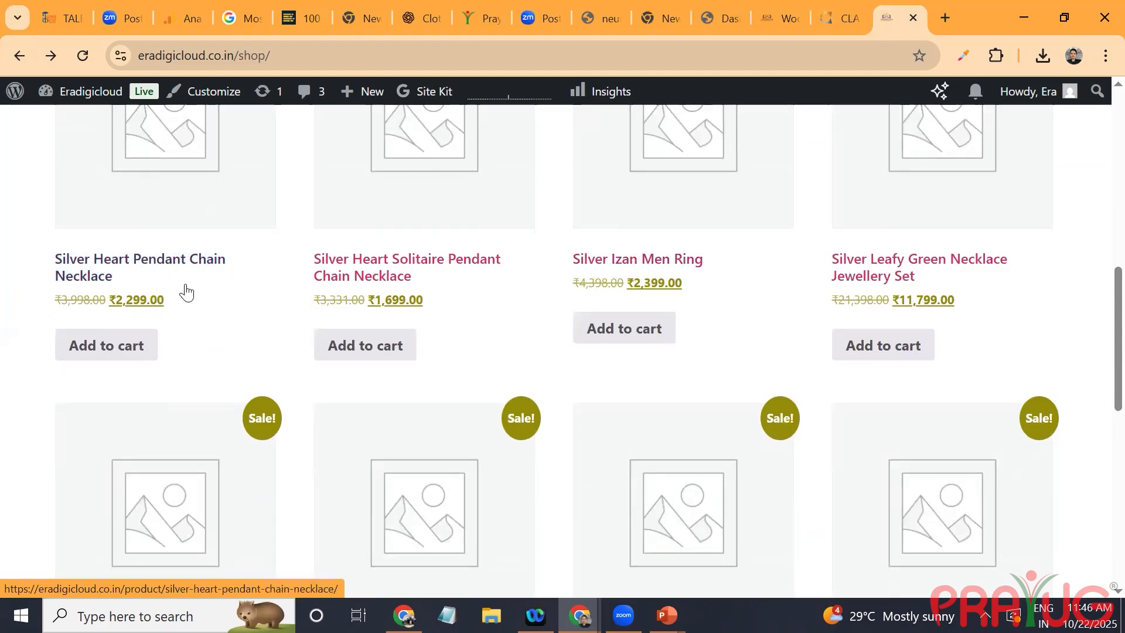
pyautogui.scroll(-10, 158, 246)
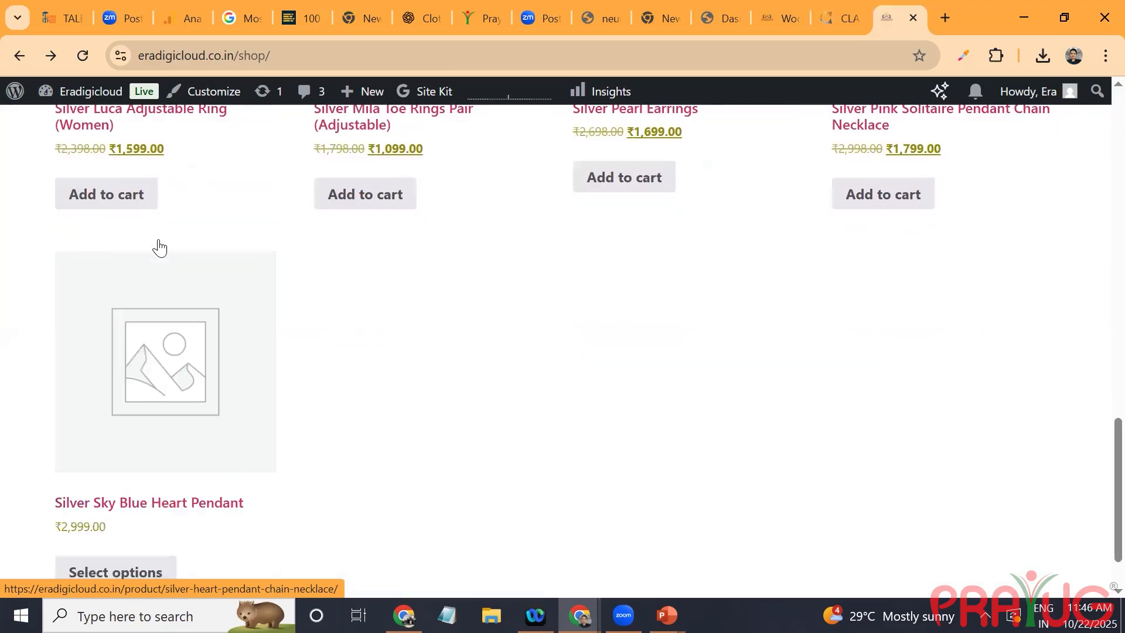
pyautogui.scroll(10, 158, 246)
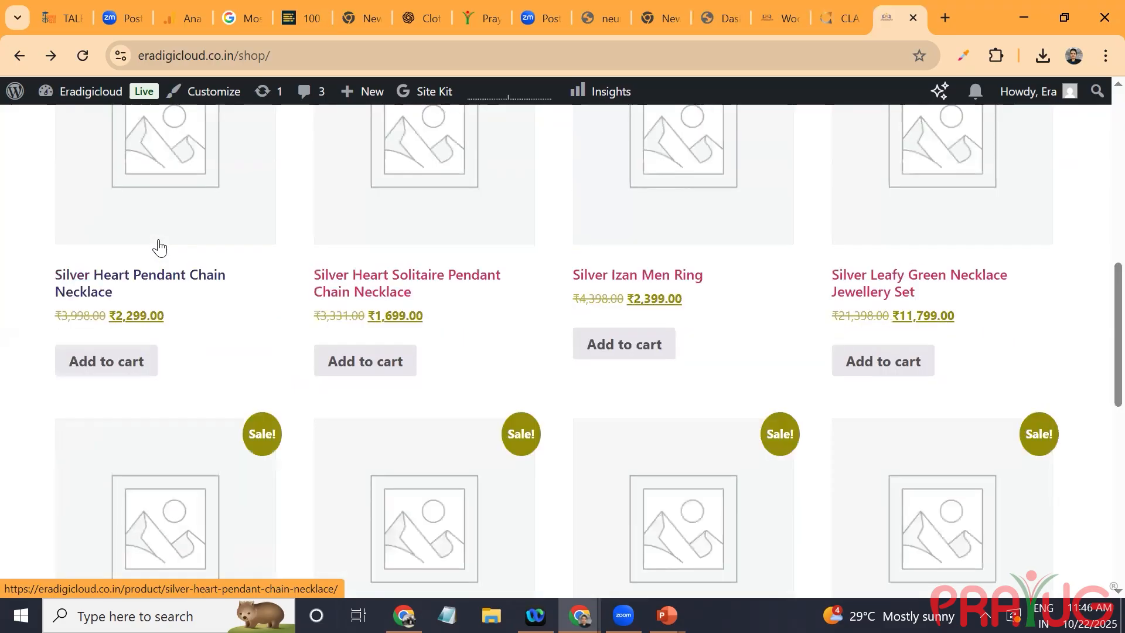
pyautogui.scroll(-4, 159, 246)
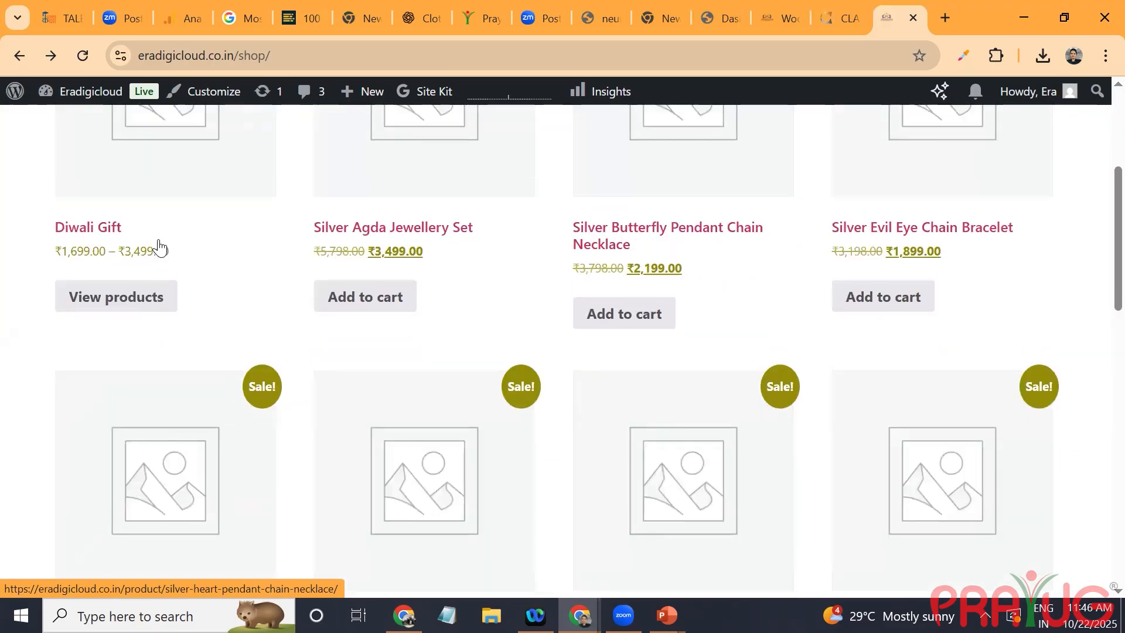
pyautogui.scroll(-2, 158, 246)
pyautogui.click(160, 248)
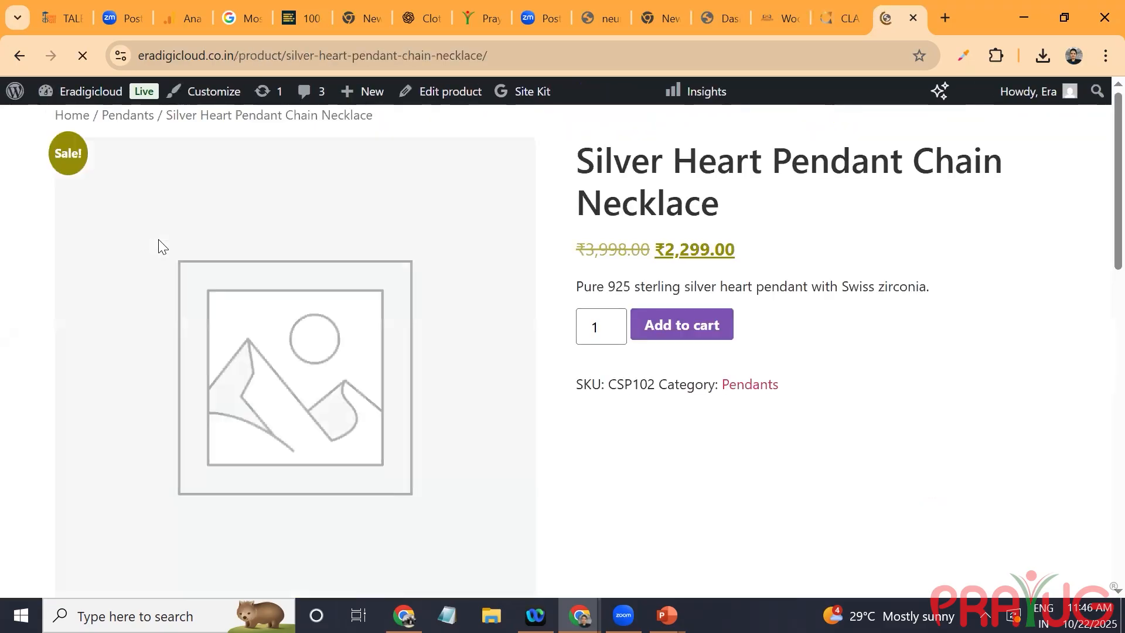
# Step: Look through the necklace's product page and open Silver Sky Blue Heart Pendant from its related products
pyautogui.scroll(-5, 158, 246)
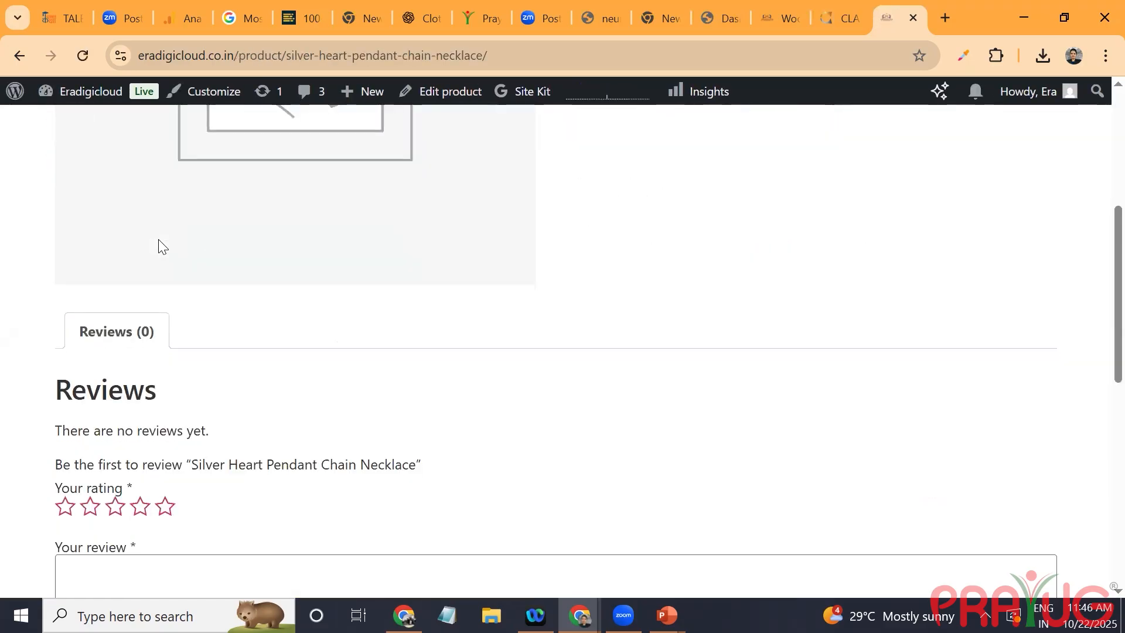
pyautogui.scroll(-9, 158, 246)
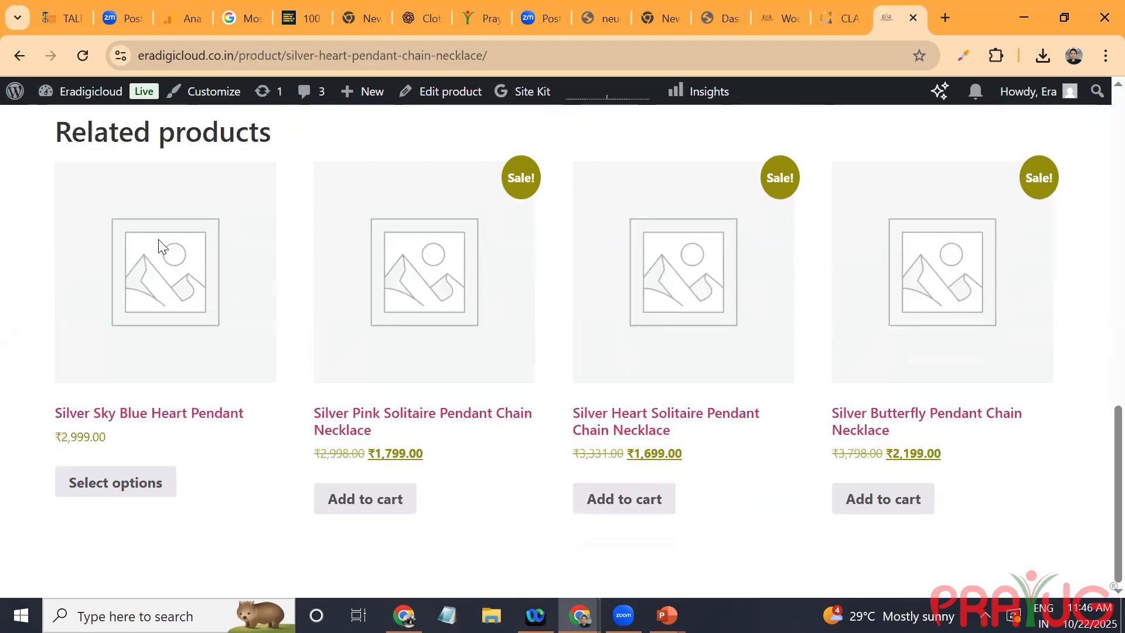
pyautogui.click(158, 240)
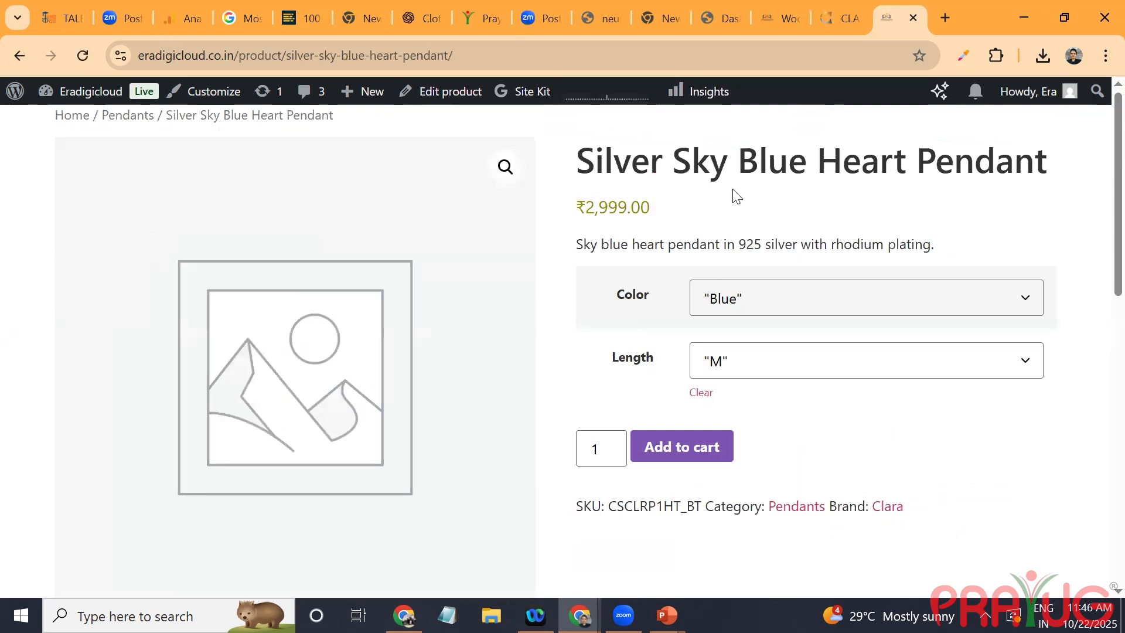
# Step: Choose color "Red" and length "S" for the Silver Sky Blue Heart Pendant and review its additional information and related products
pyautogui.click(700, 312)
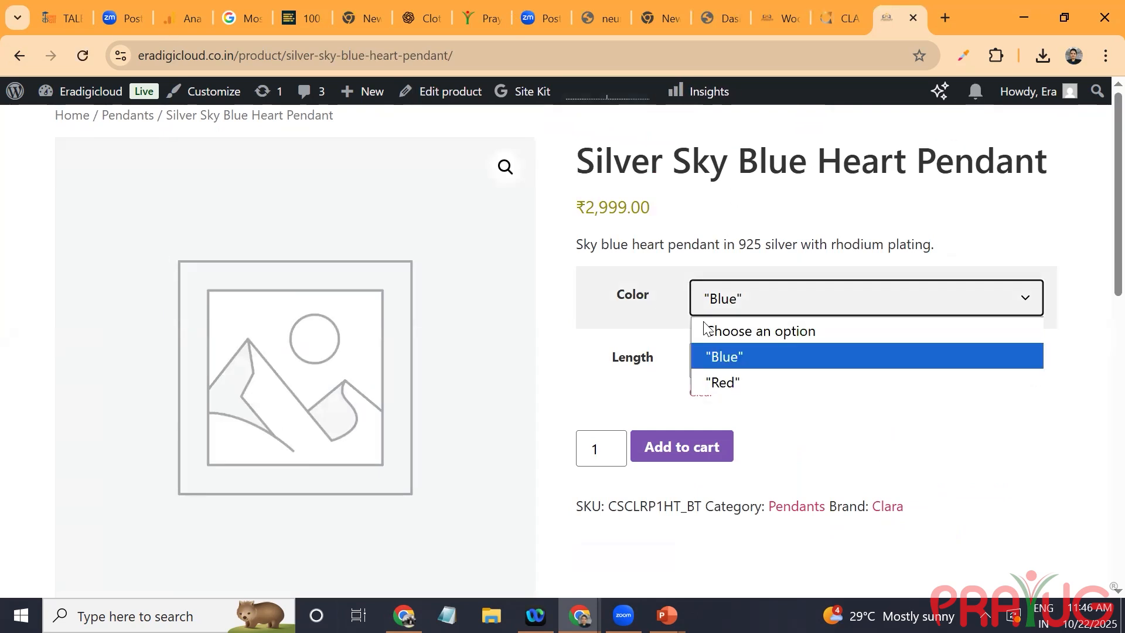
pyautogui.click(698, 381)
pyautogui.click(731, 361)
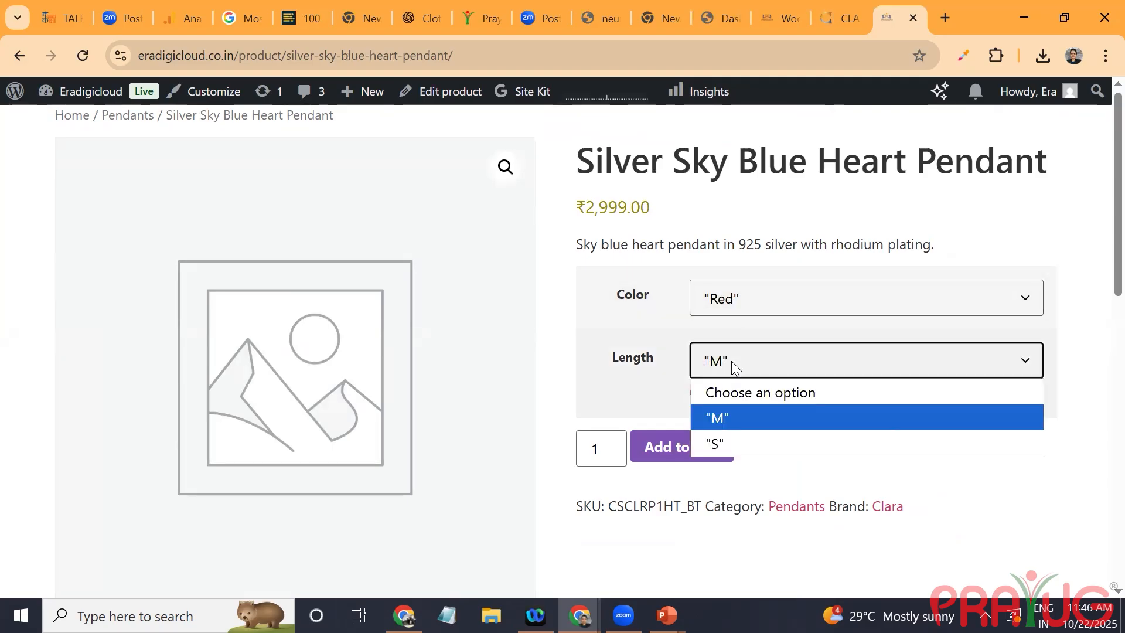
pyautogui.click(729, 442)
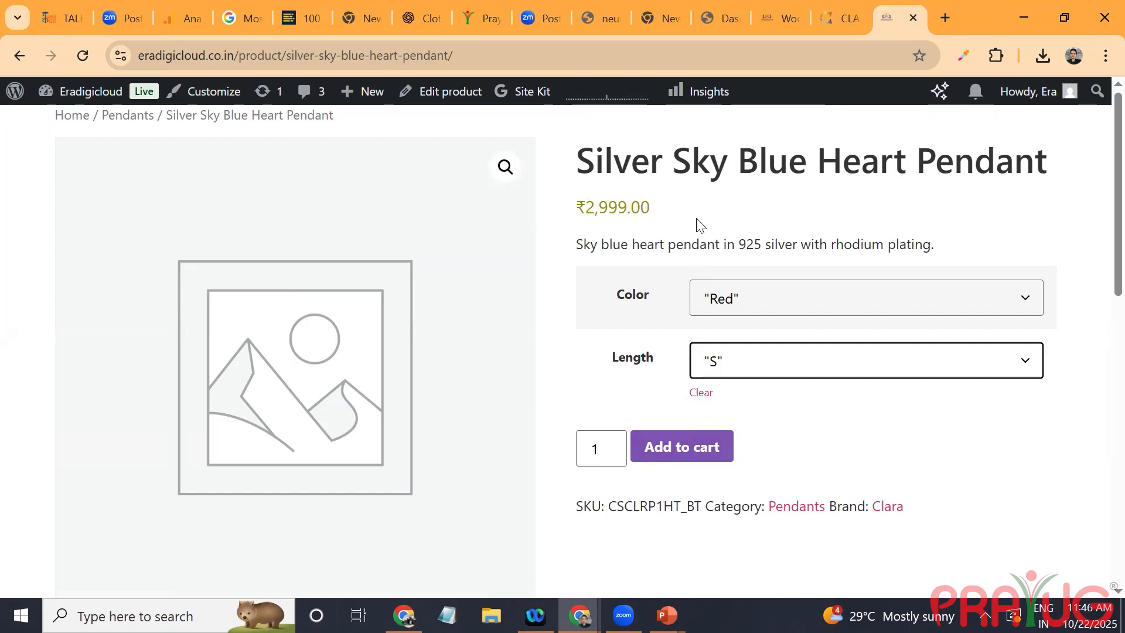
pyautogui.scroll(-10, 697, 219)
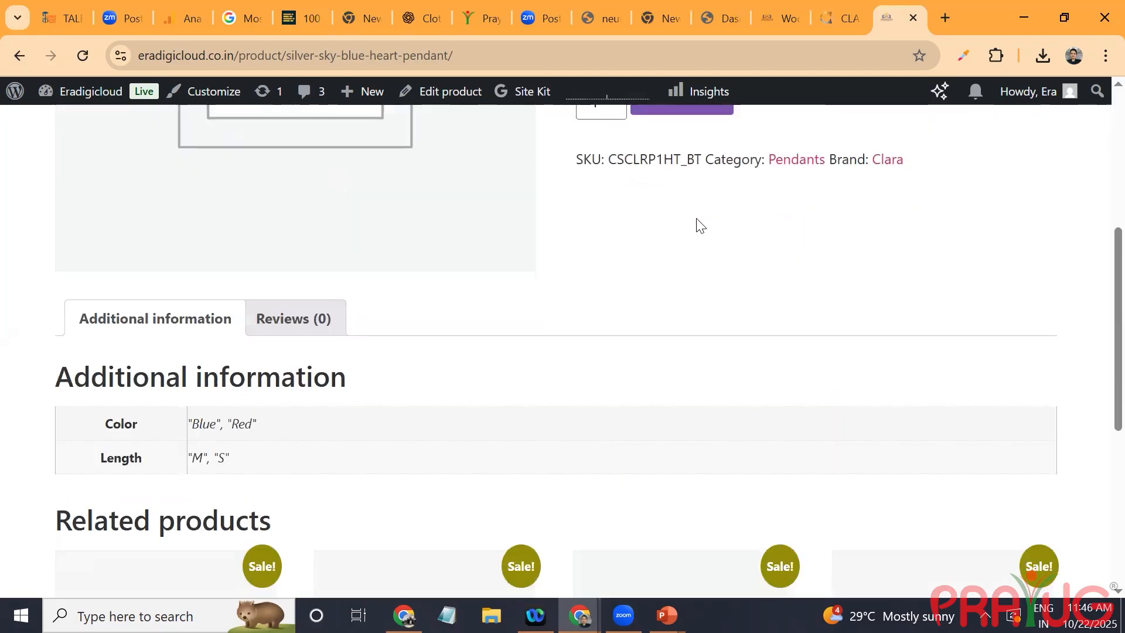
pyautogui.scroll(3, 696, 217)
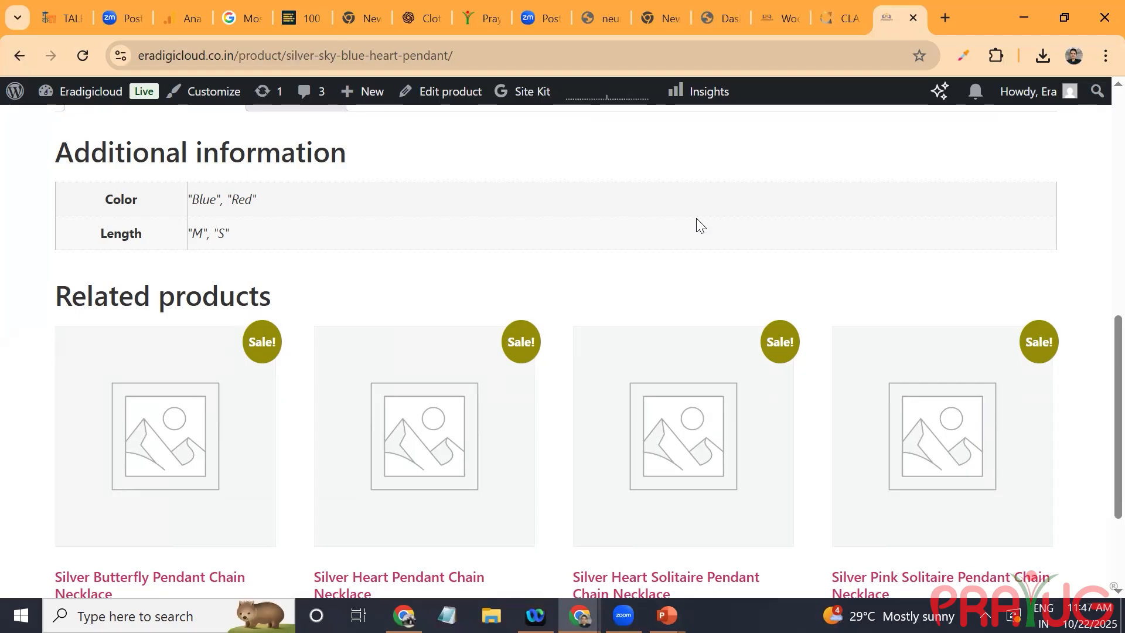
pyautogui.scroll(10, 696, 218)
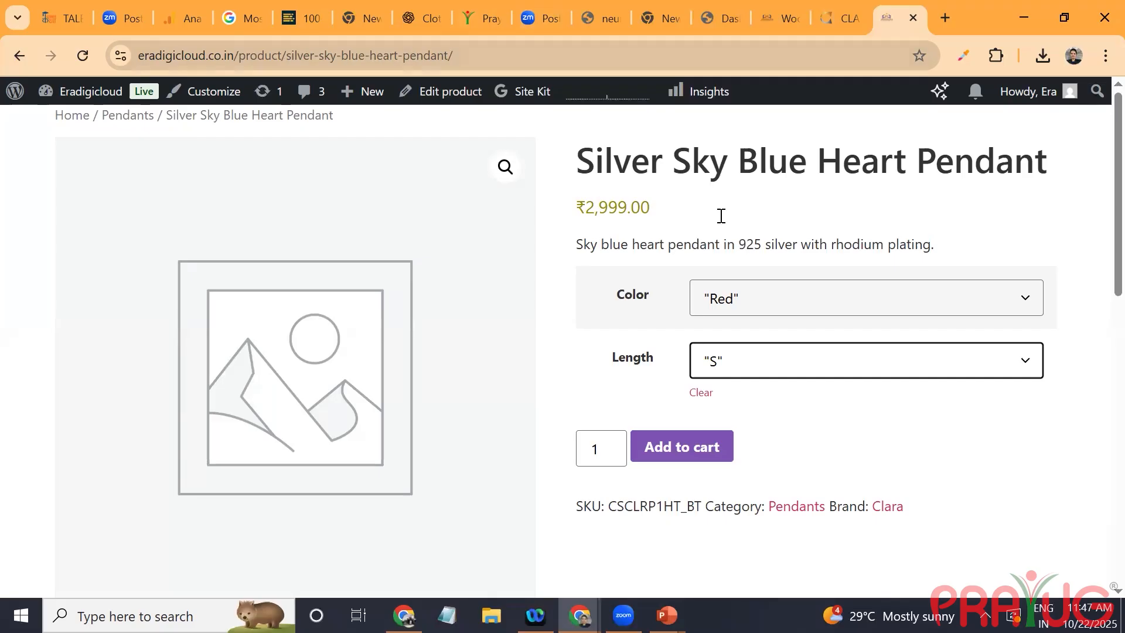
# Step: Go back to the WooCommerce product settings in the site admin and open the Marketing section's coupons page
pyautogui.click(792, 19)
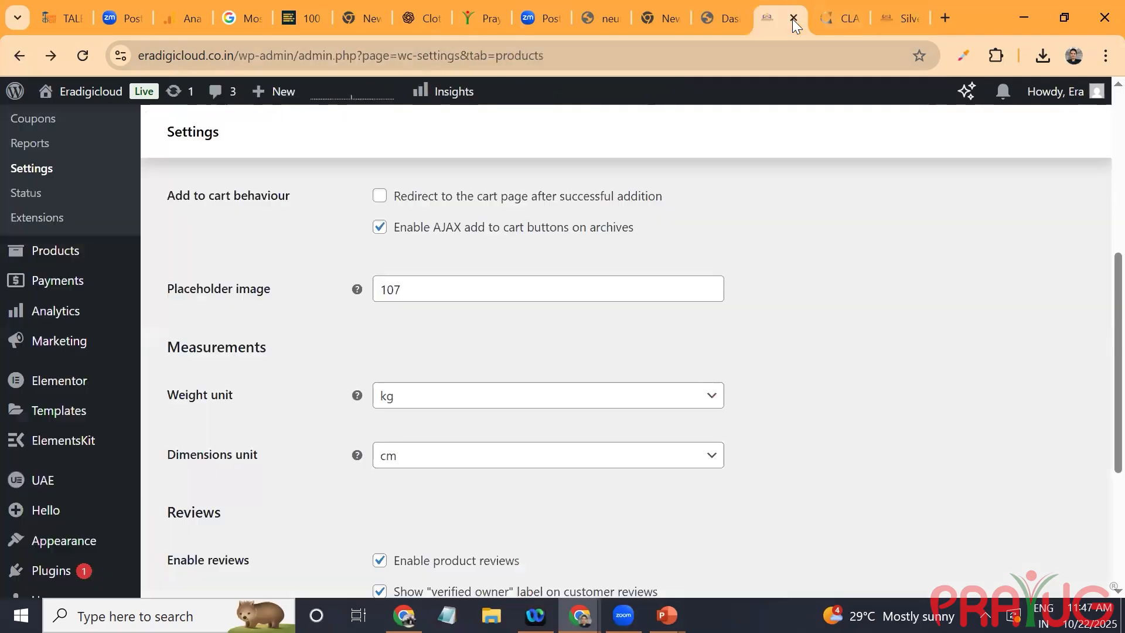
pyautogui.scroll(6, 417, 196)
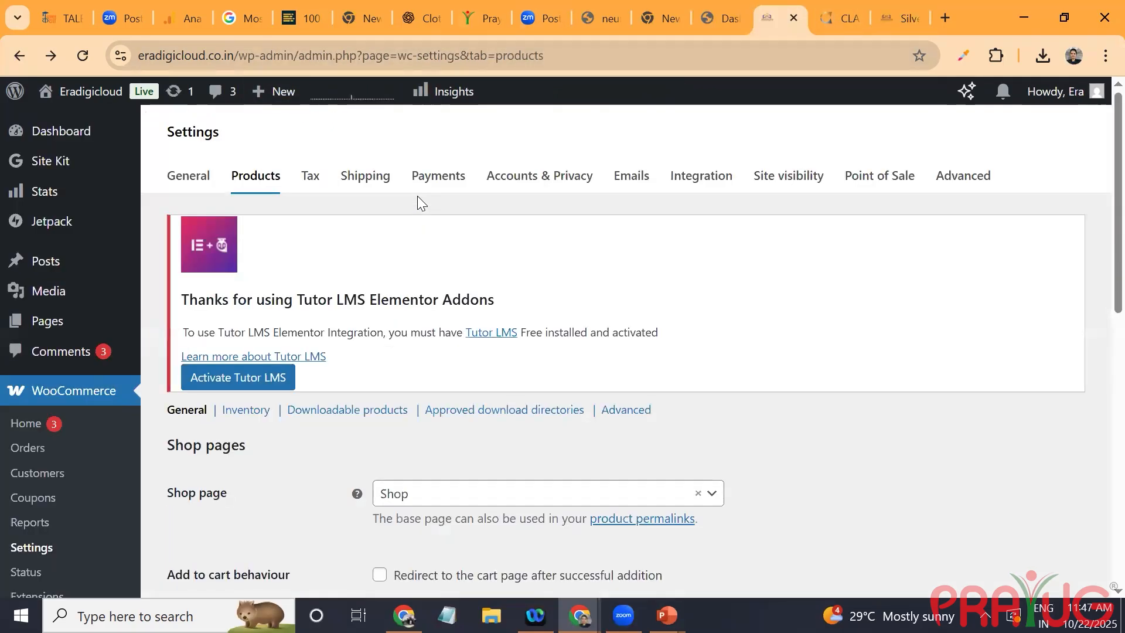
pyautogui.scroll(-6, 355, 552)
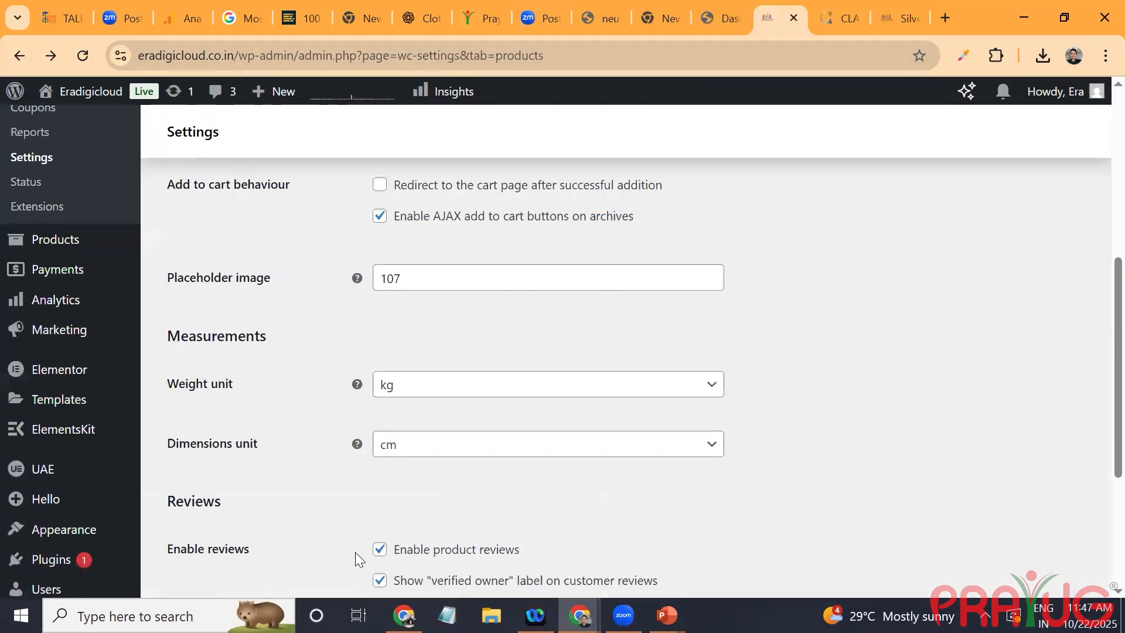
pyautogui.moveTo(74, 225)
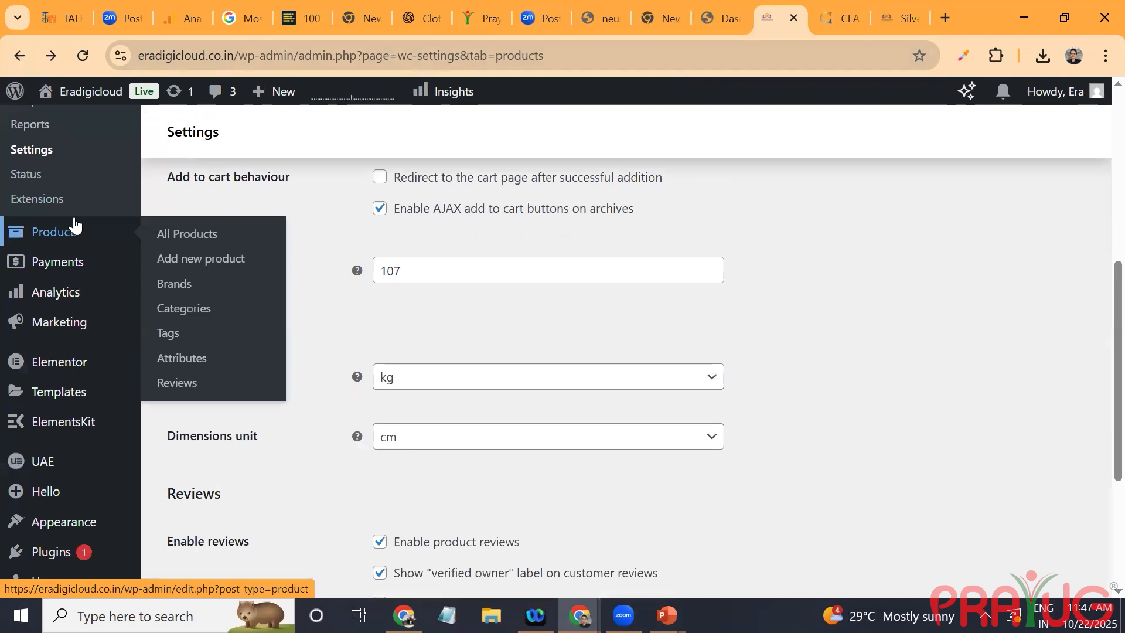
pyautogui.click(195, 241)
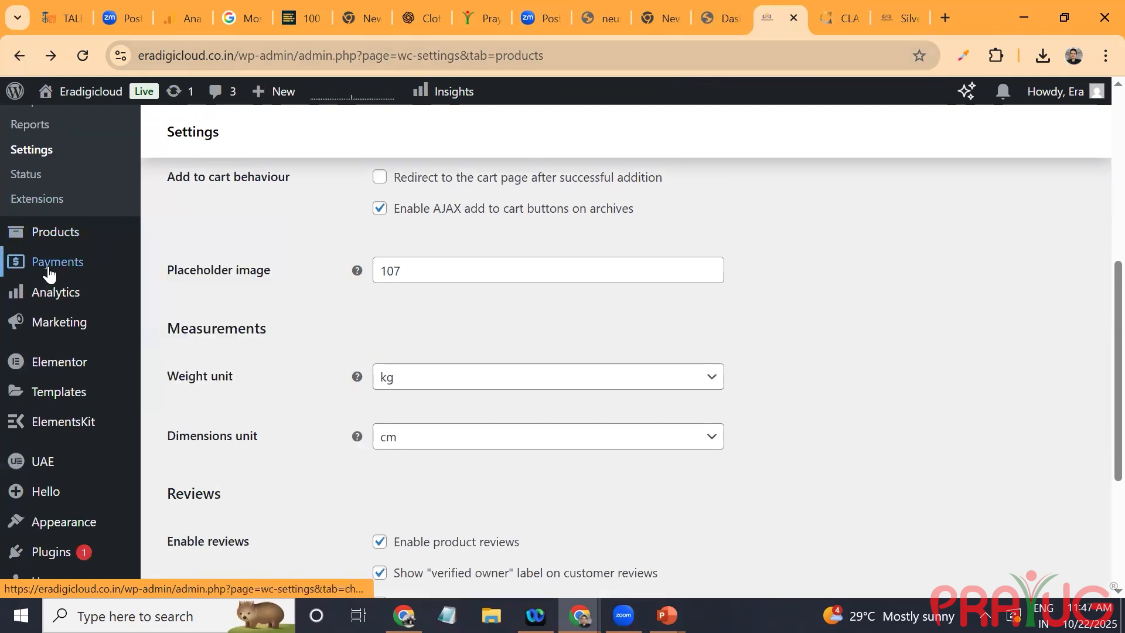
pyautogui.moveTo(69, 305)
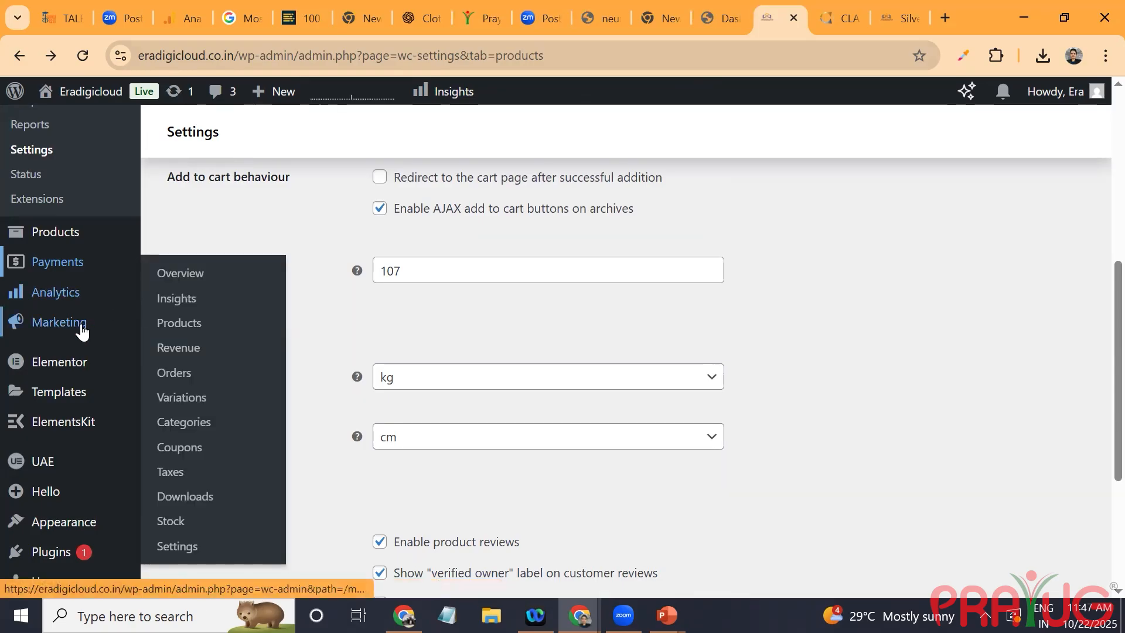
pyautogui.click(167, 352)
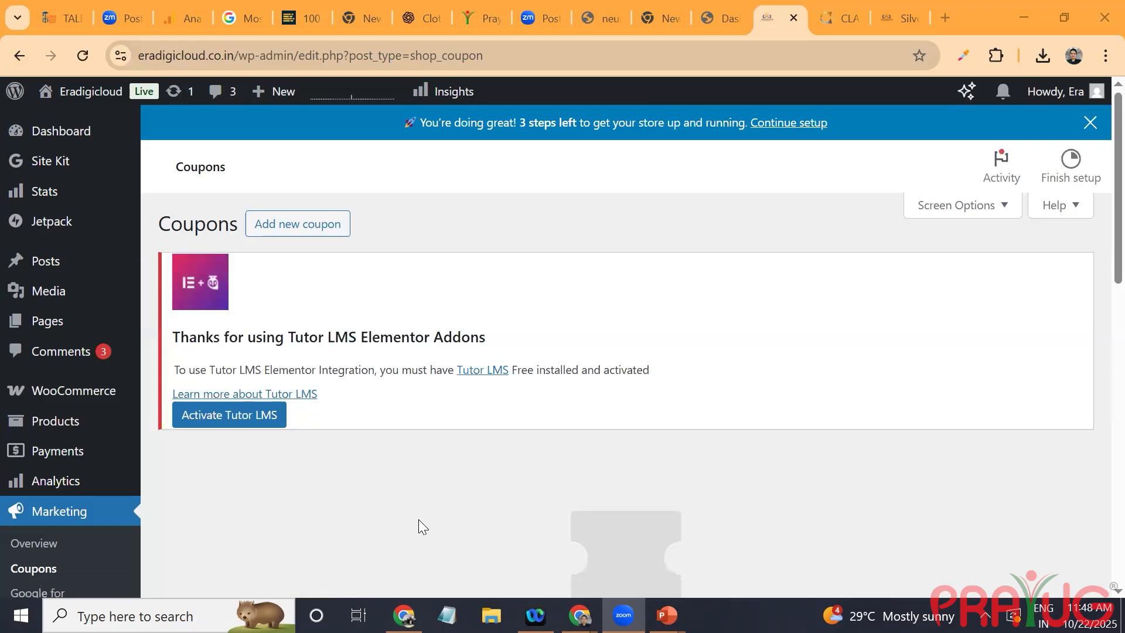
# Step: Start a new coupon and enter DIWALISALE2025 as its coupon code
pyautogui.click(314, 228)
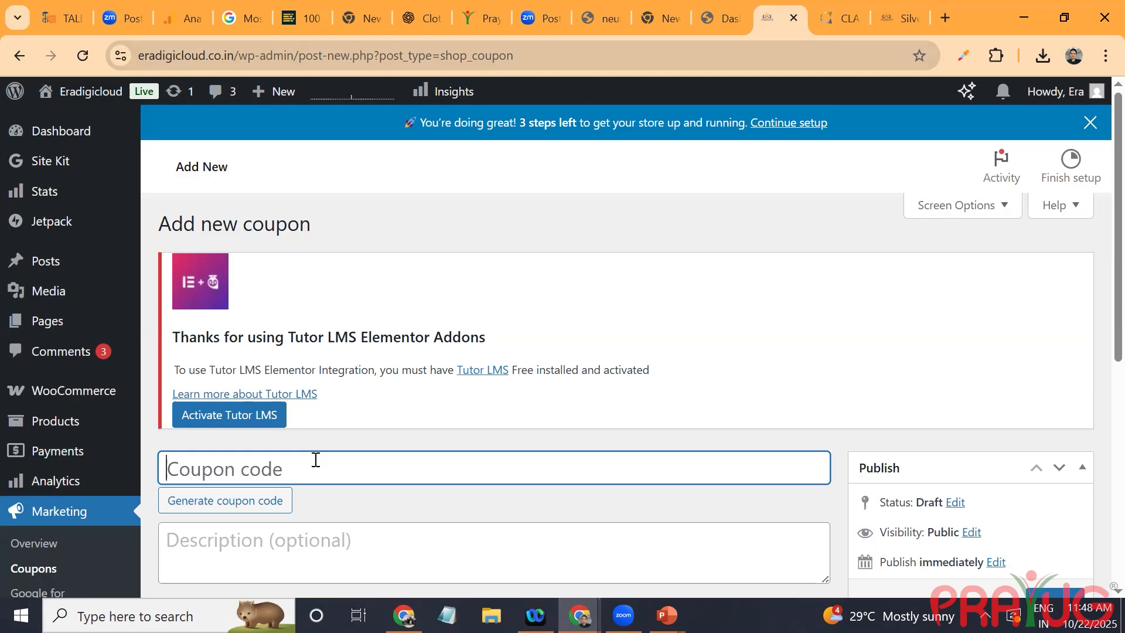
pyautogui.write('DIWALISALE2025')
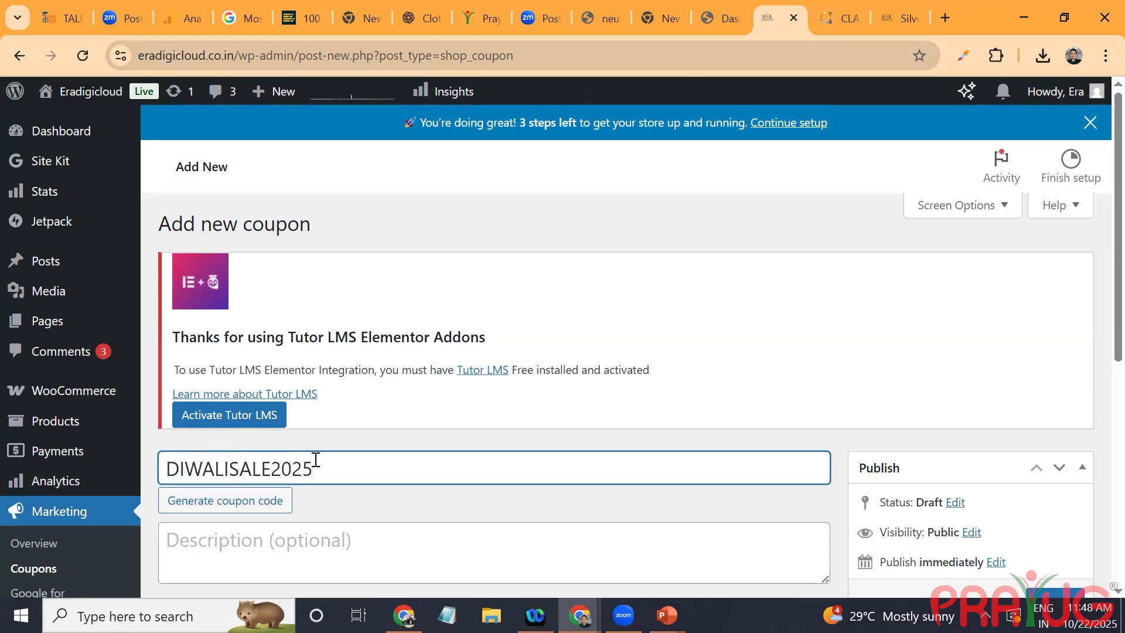
pyautogui.click(315, 545)
pyautogui.scroll(-3, 315, 544)
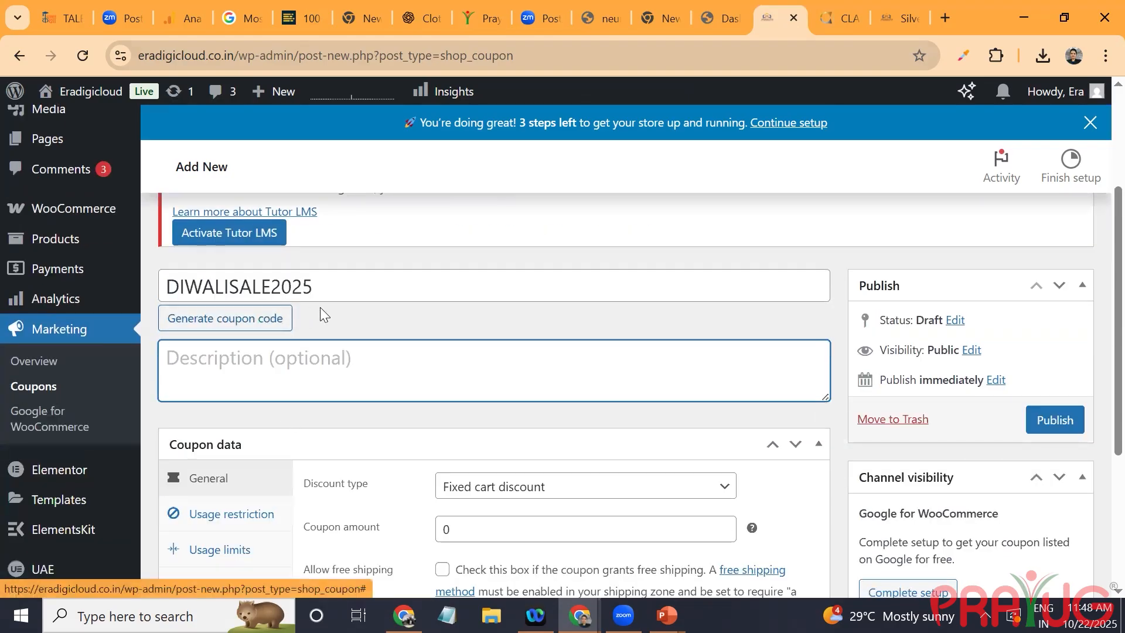
pyautogui.click(322, 283)
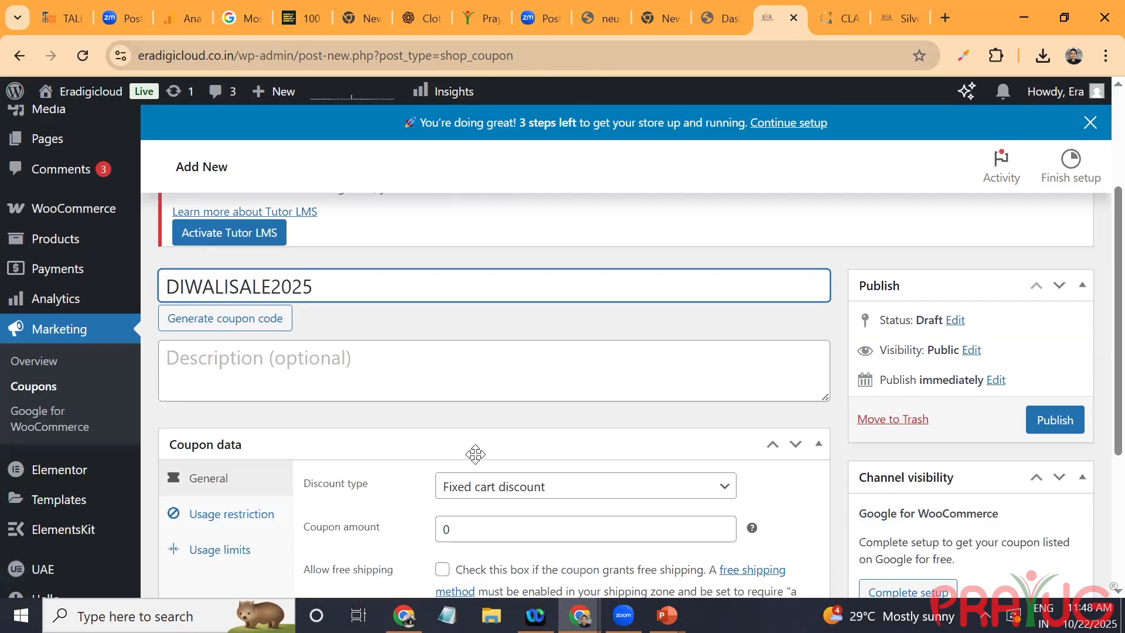
# Step: Set the coupon's discount type to Percentage discount with an amount of 20 and allow free shipping
pyautogui.scroll(-1, 475, 455)
pyautogui.click(501, 413)
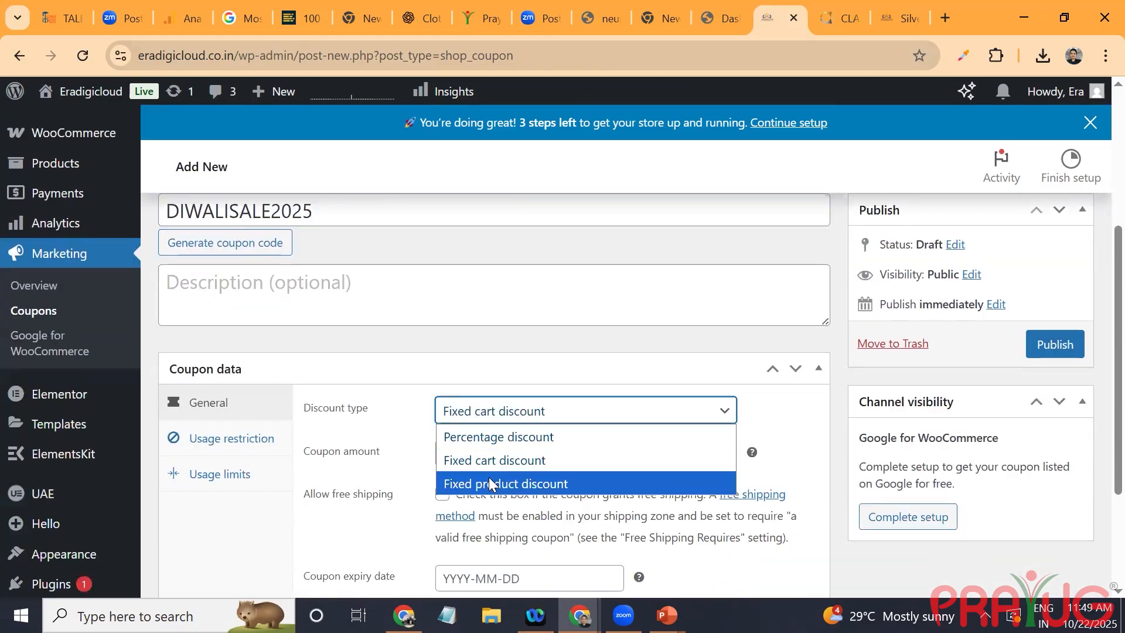
pyautogui.click(498, 433)
pyautogui.click(497, 447)
pyautogui.press('BackSpace')
pyautogui.write('20')
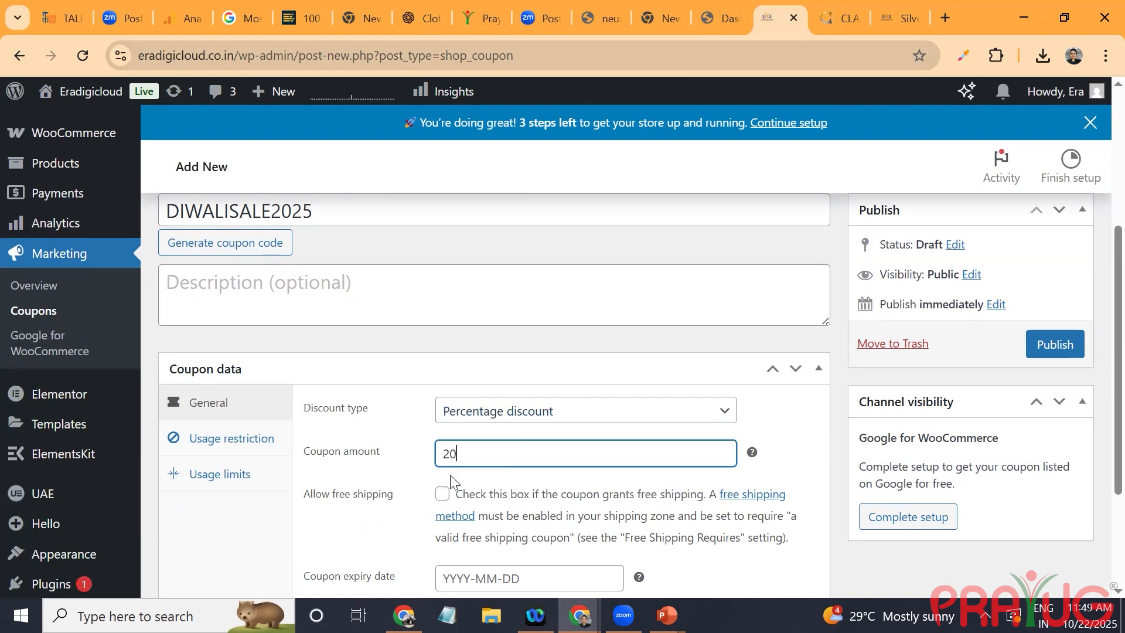
pyautogui.click(442, 496)
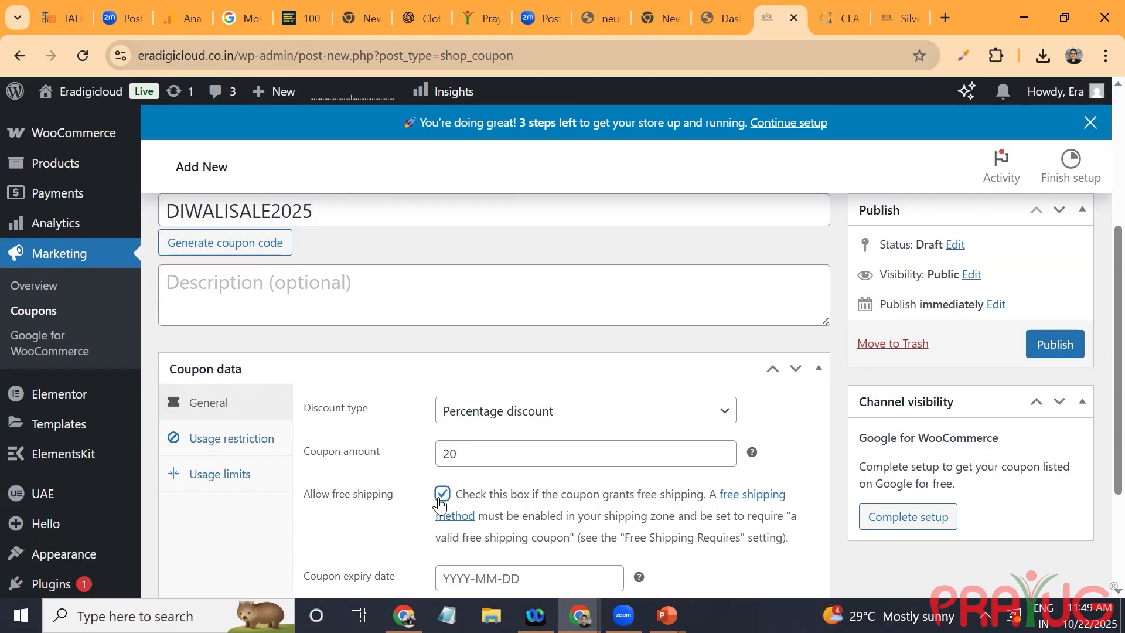
# Step: Set the coupon's expiry date to 2025-10-31
pyautogui.scroll(-3, 440, 505)
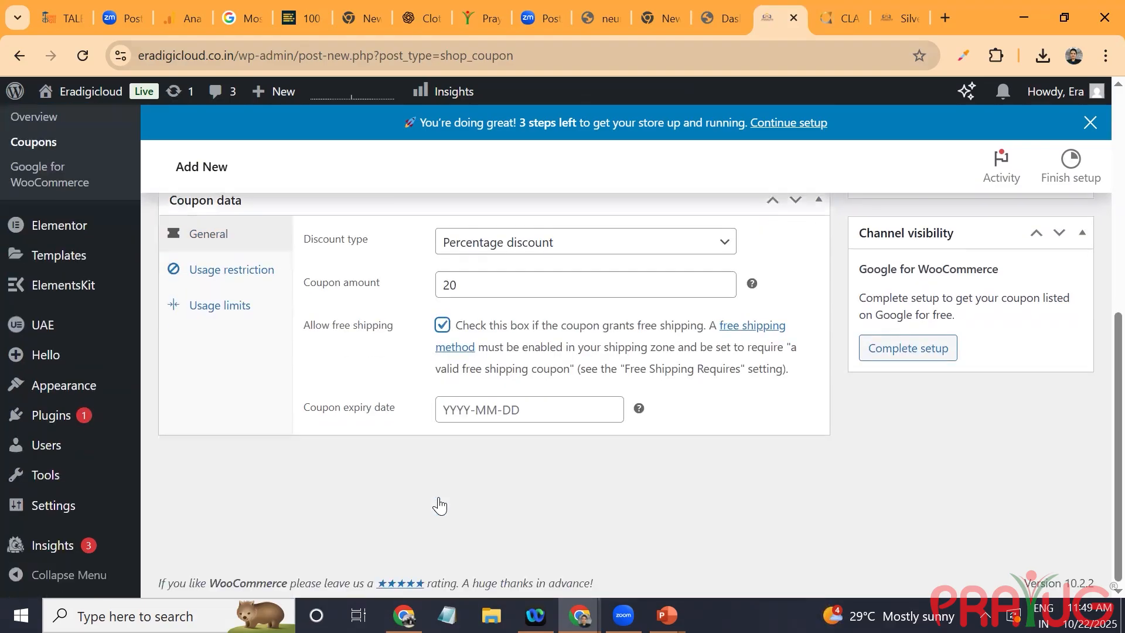
pyautogui.click(536, 401)
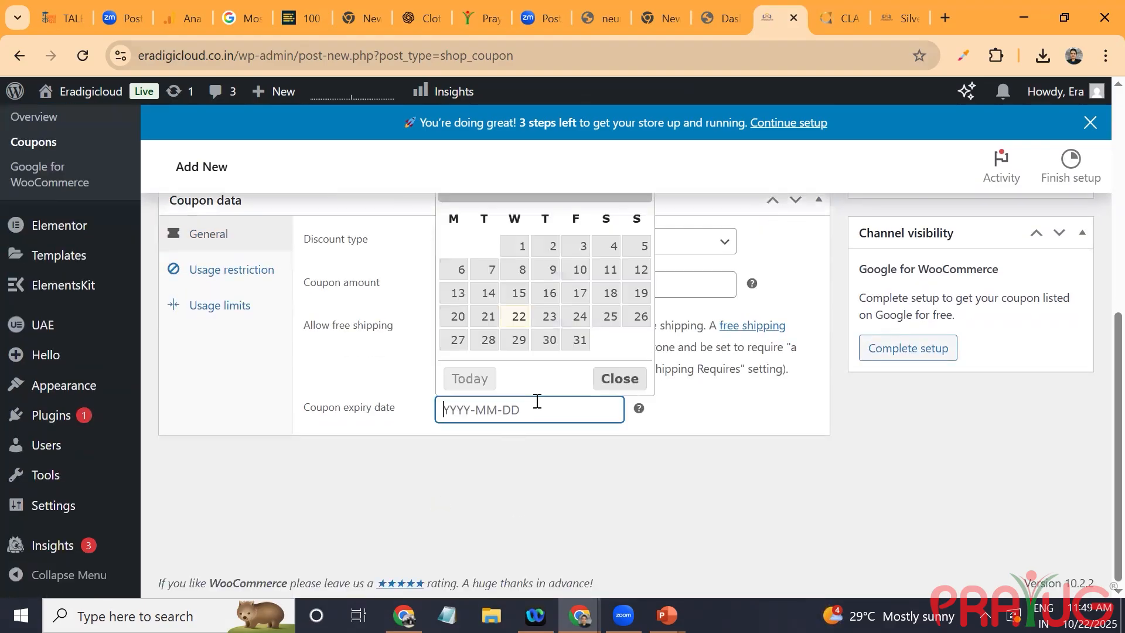
pyautogui.click(580, 339)
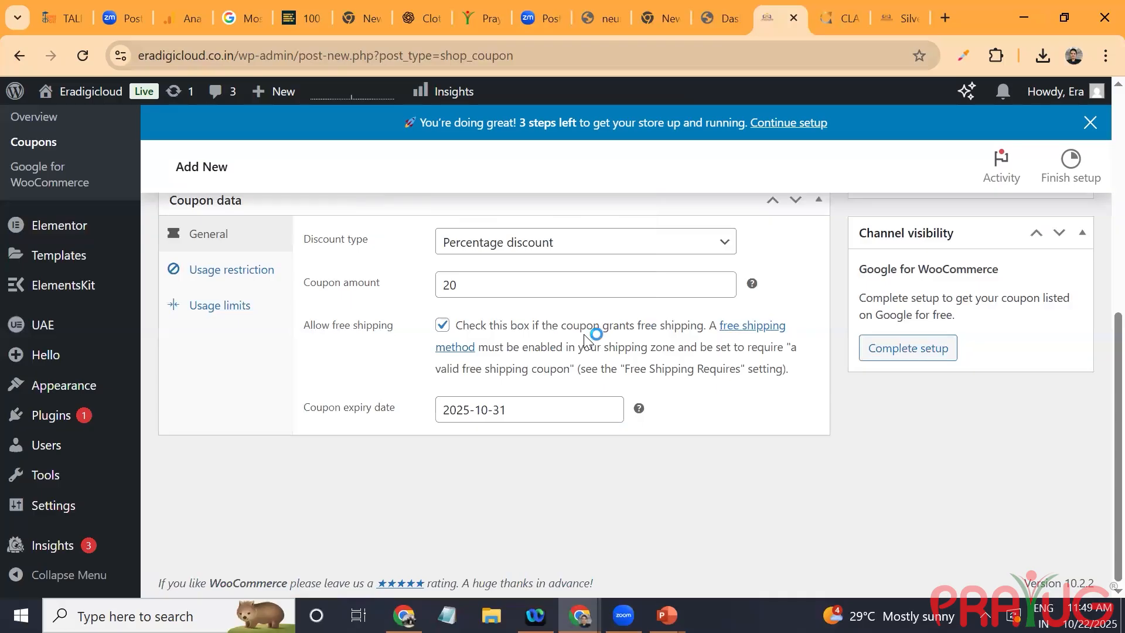
# Step: Restrict the coupon's usage to a minimum spend of 999 and enter a maximum spend limit
pyautogui.click(256, 271)
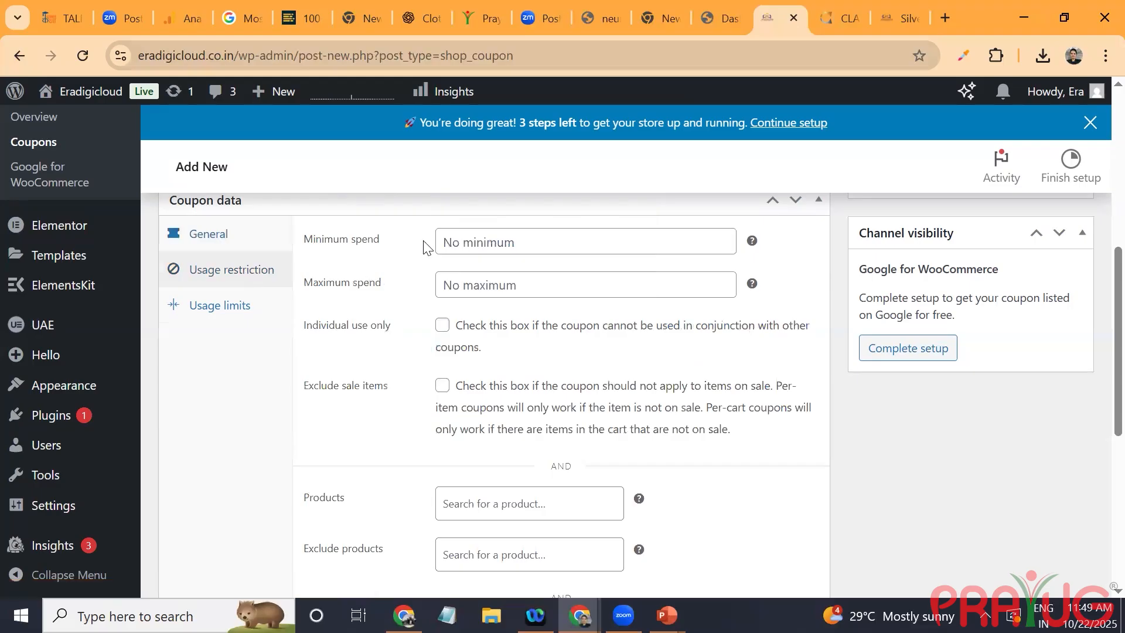
pyautogui.click(490, 244)
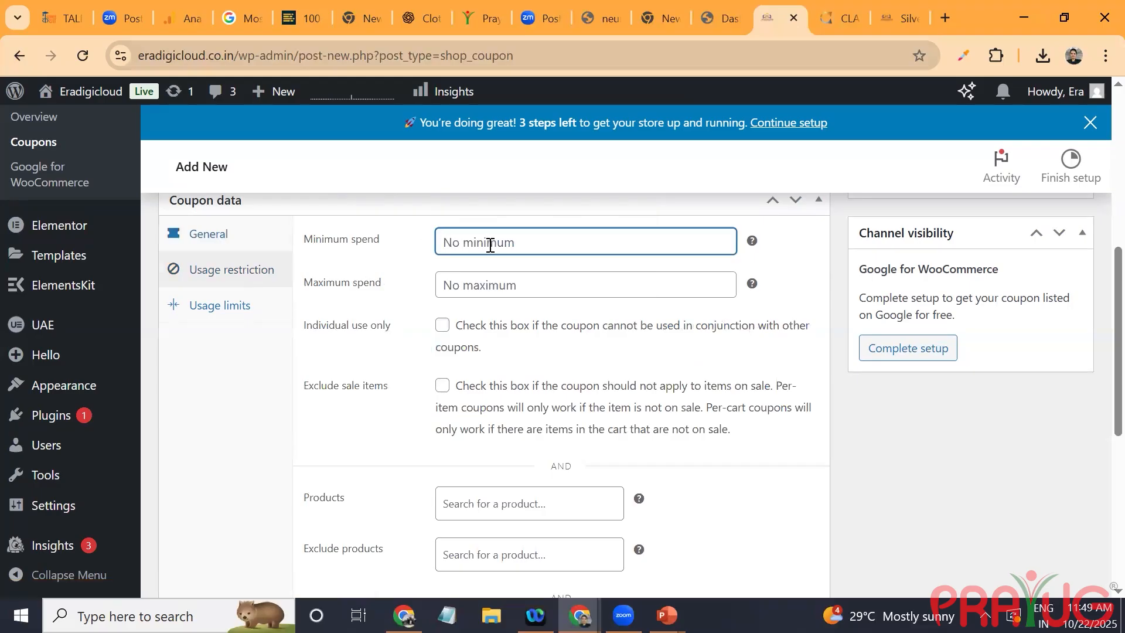
pyautogui.write('999')
pyautogui.click(519, 290)
pyautogui.write('999999')
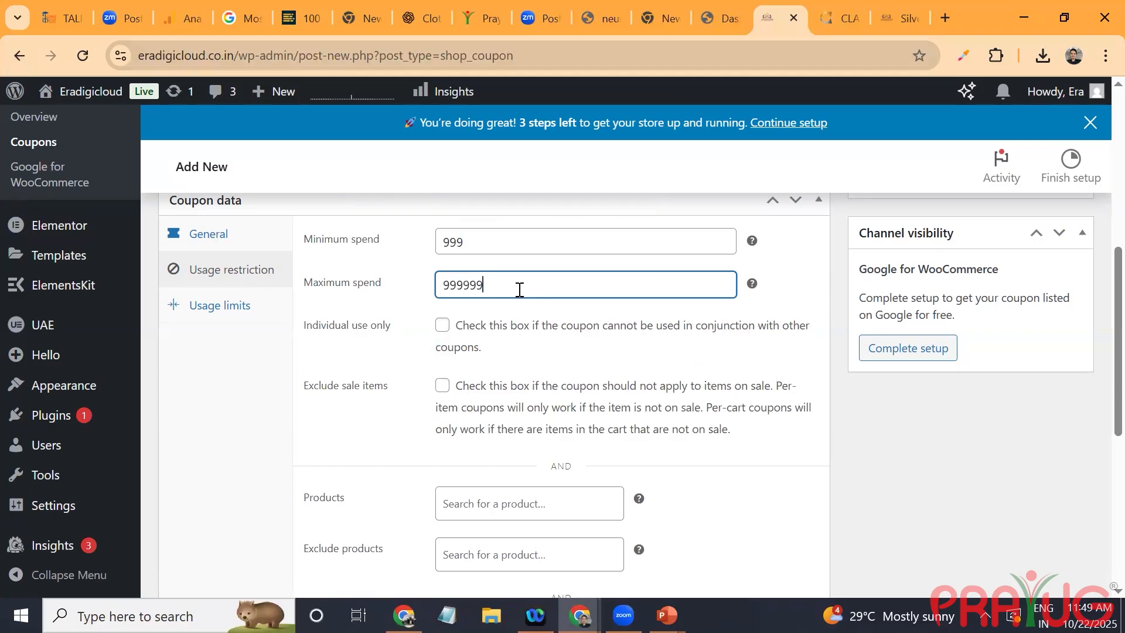
pyautogui.press('BackSpace')
# Step: Review the coupon's remaining usage restrictions and usage limits, leave them at their defaults, and publish the coupon
pyautogui.scroll(-6, 540, 388)
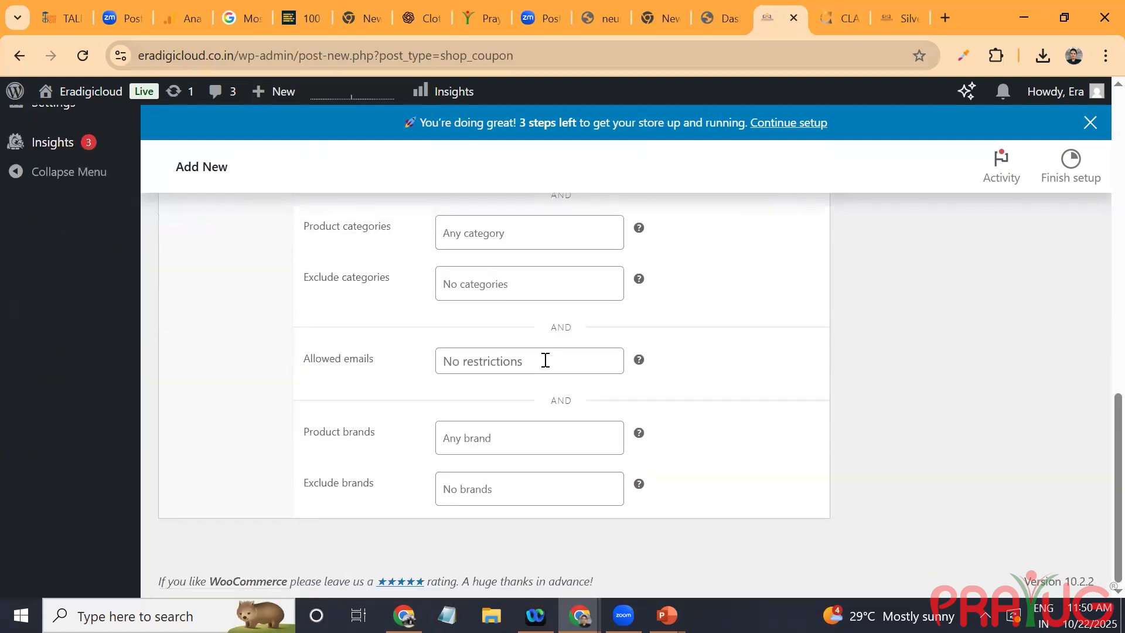
pyautogui.scroll(5, 567, 276)
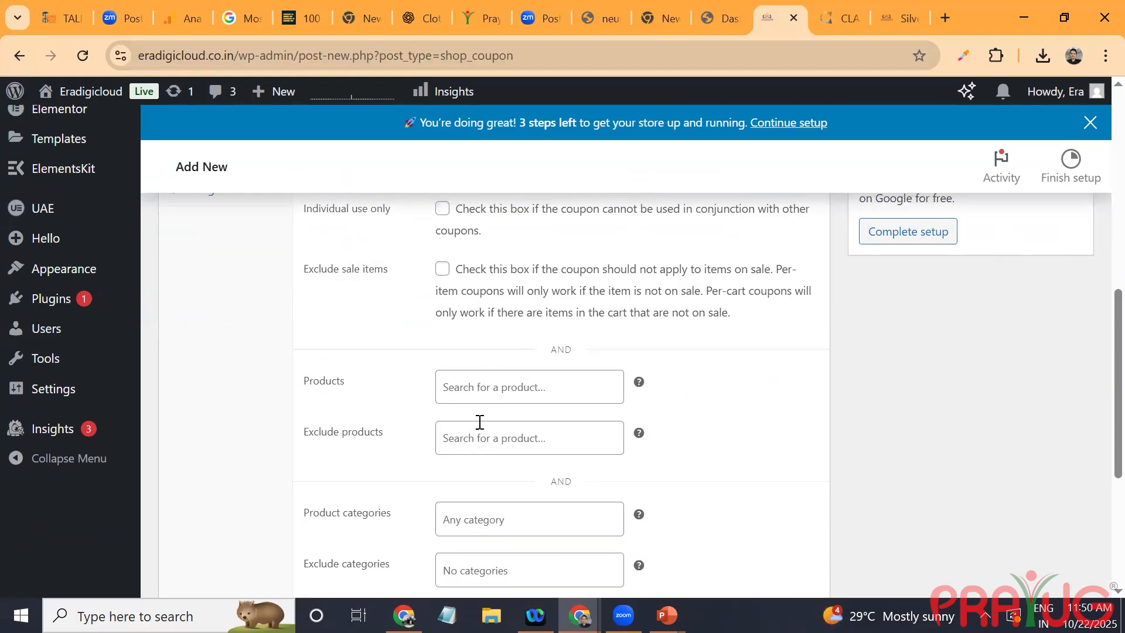
pyautogui.scroll(-5, 451, 432)
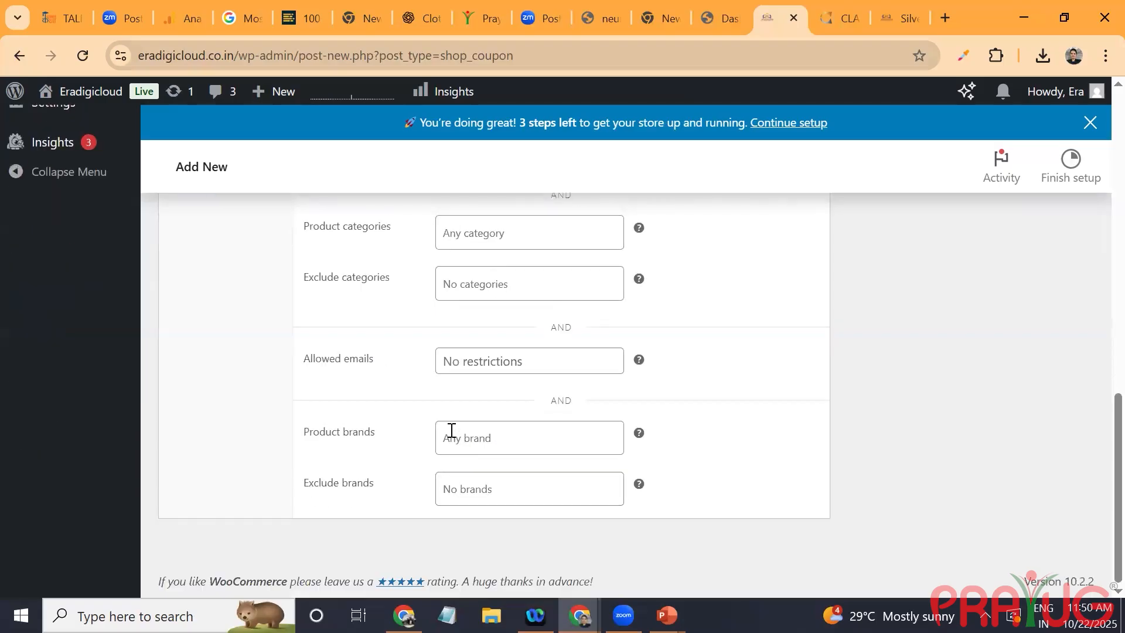
pyautogui.click(479, 355)
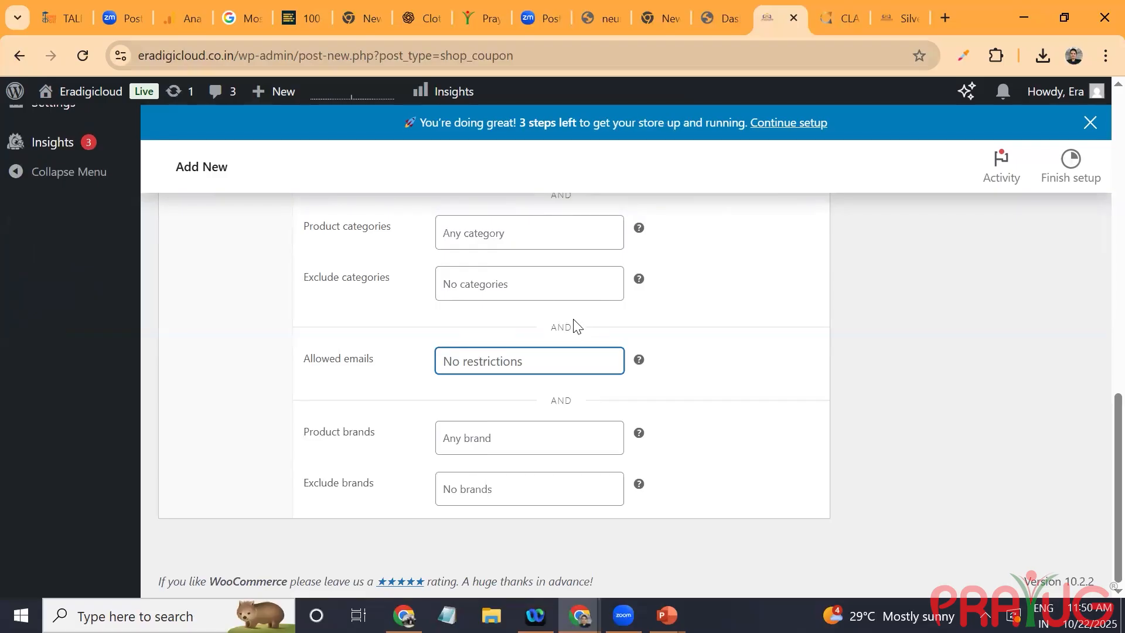
pyautogui.scroll(10, 587, 332)
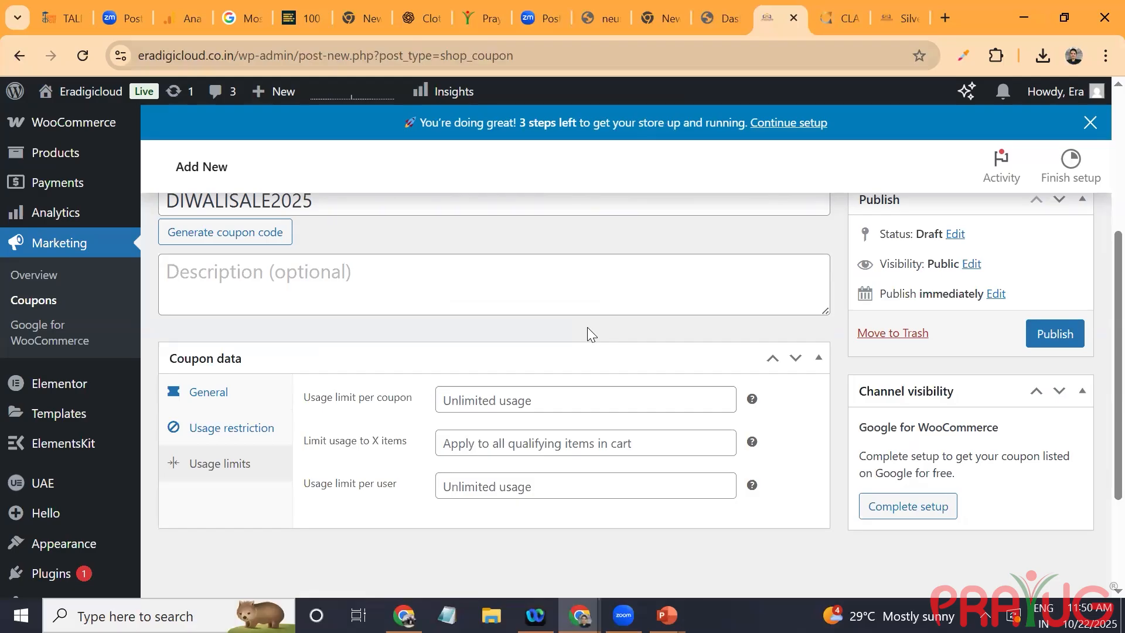
pyautogui.press('Return')
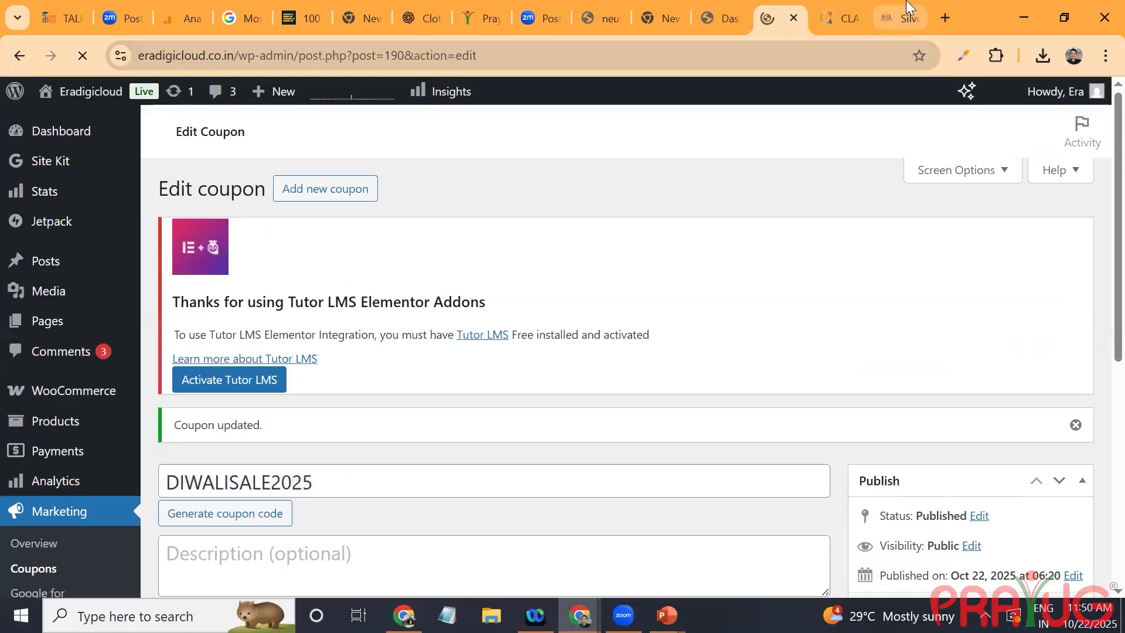
# Step: Add one Silver Sky Blue Heart Pendant in color "Red" and length "S" to the cart and open the cart
pyautogui.click(907, 7)
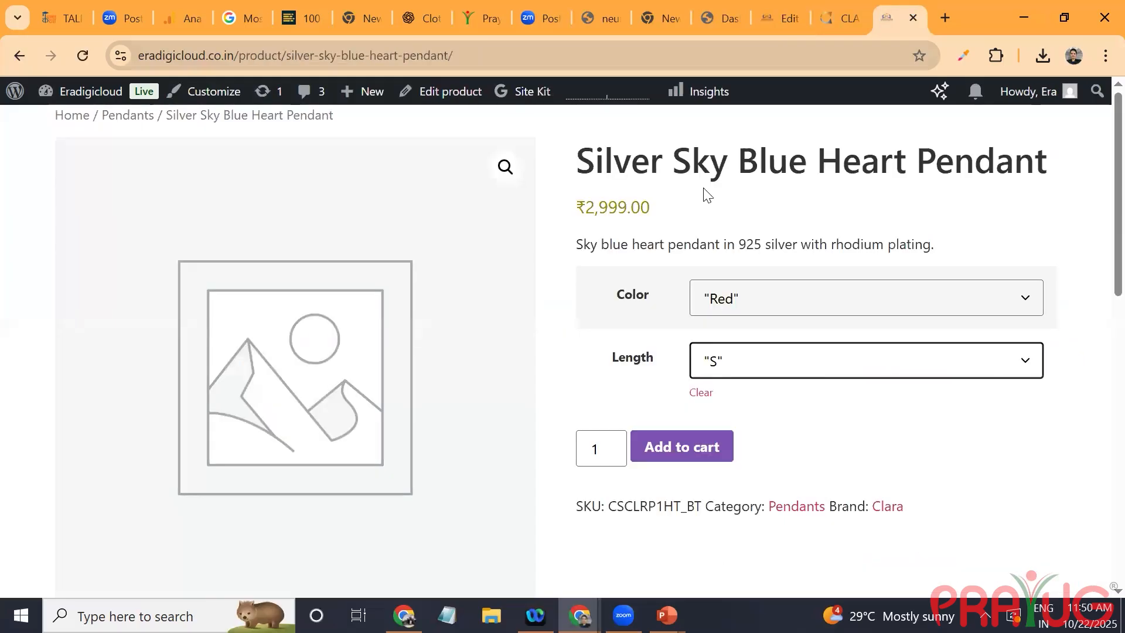
pyautogui.click(688, 447)
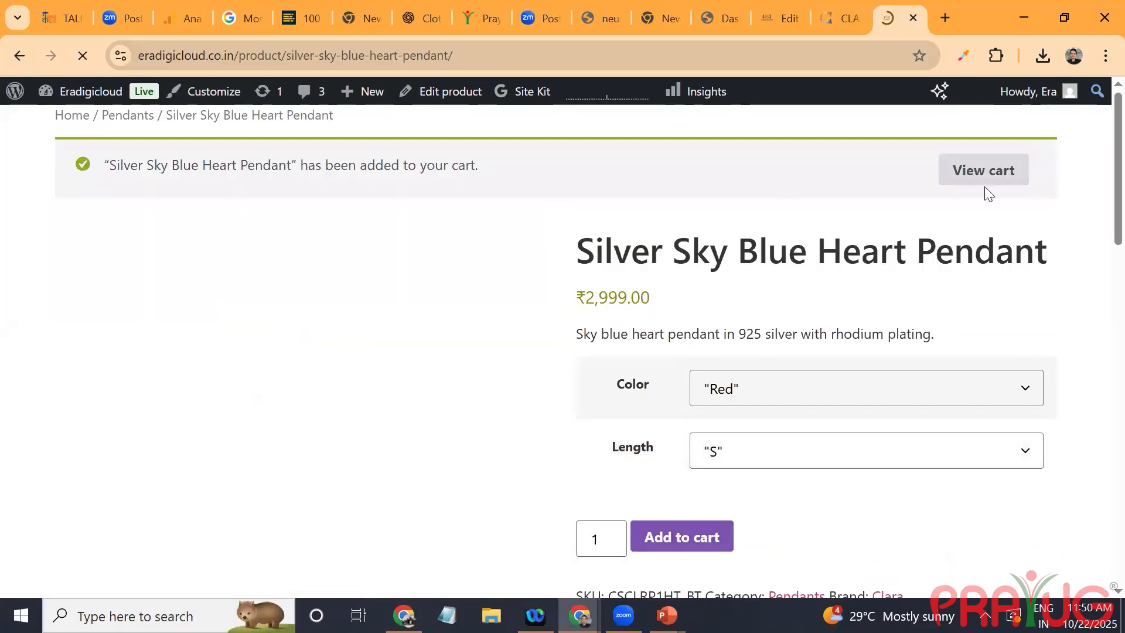
pyautogui.click(981, 171)
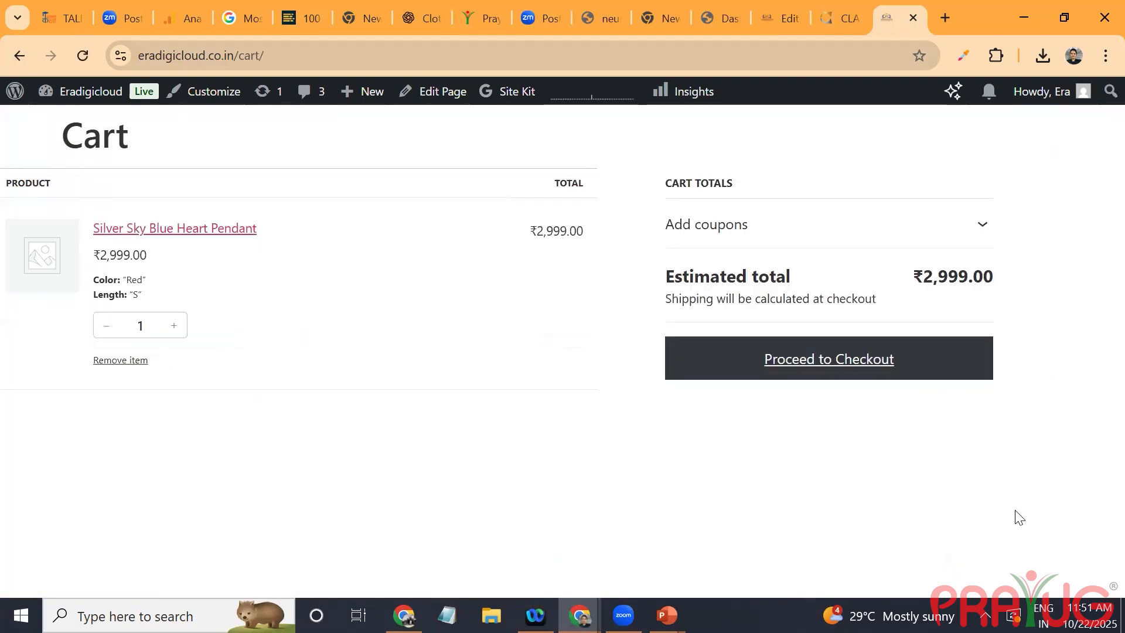
# Step: Apply the coupon code DIWALISALE2025 to the cart
pyautogui.click(990, 233)
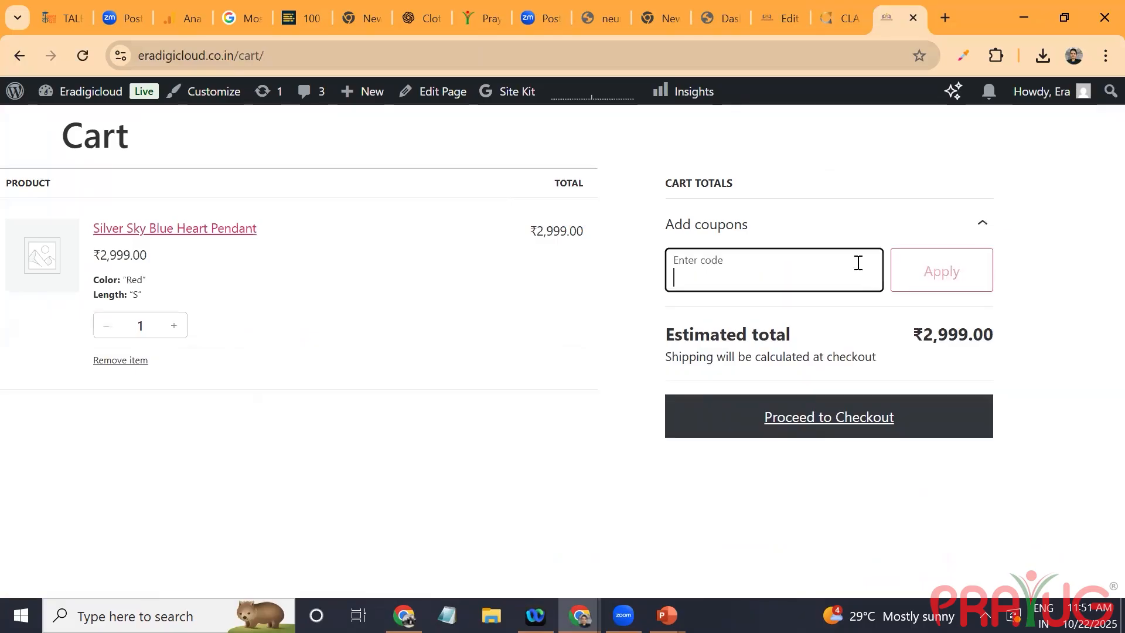
pyautogui.write('DIWA')
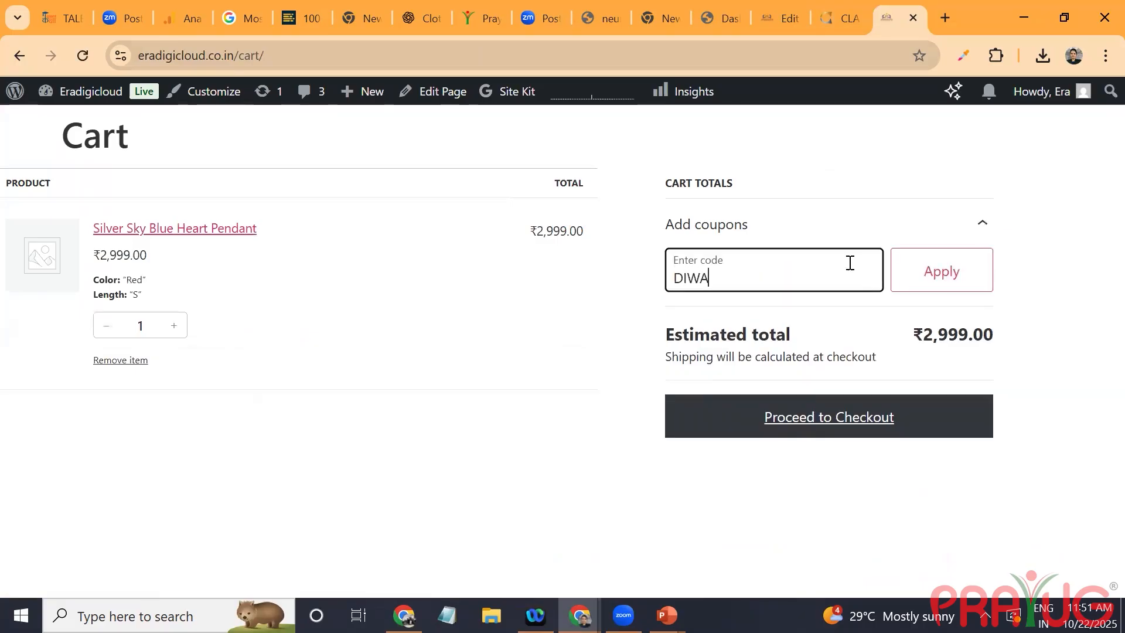
pyautogui.write('LISALE2025')
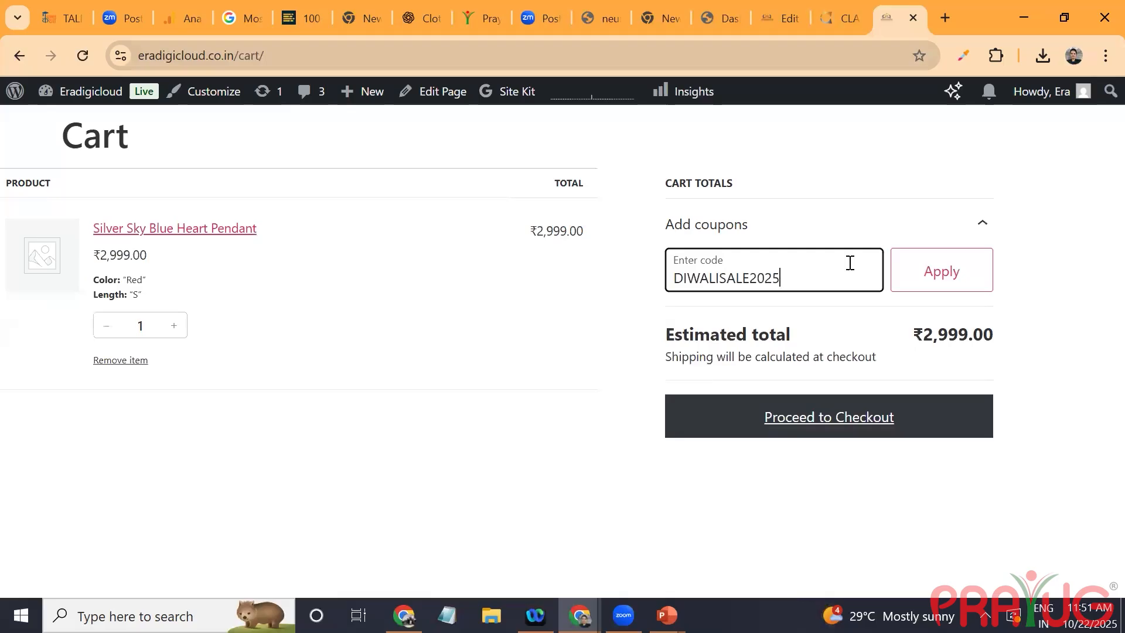
pyautogui.click(934, 281)
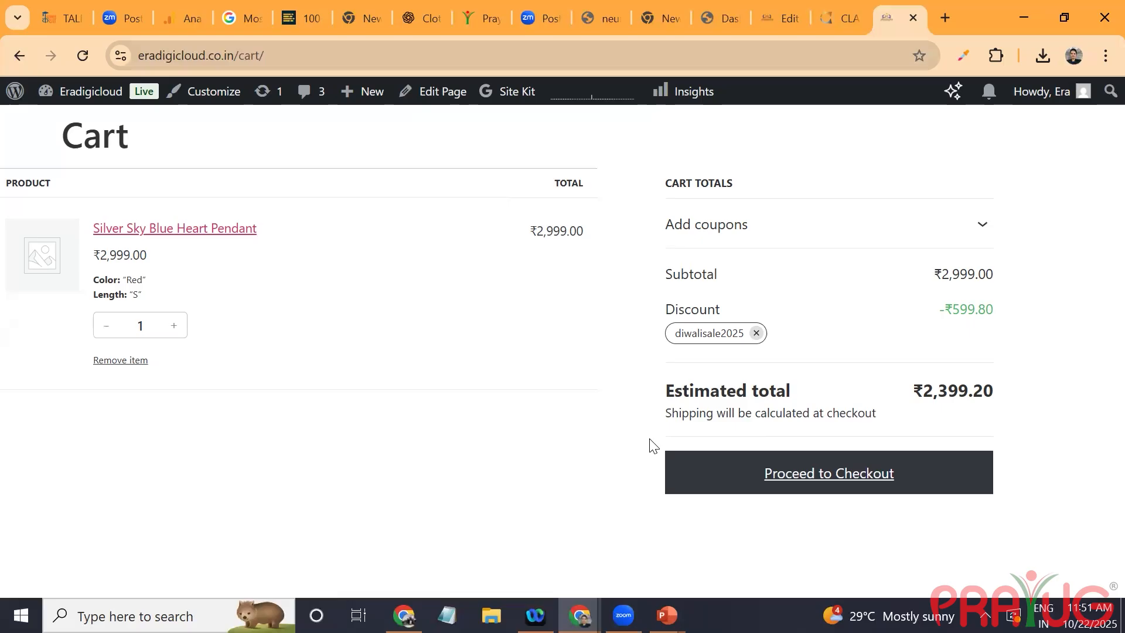
# Step: Return to the site admin and examine the WooCommerce analytics report for products, including its chart and product table
pyautogui.click(781, 7)
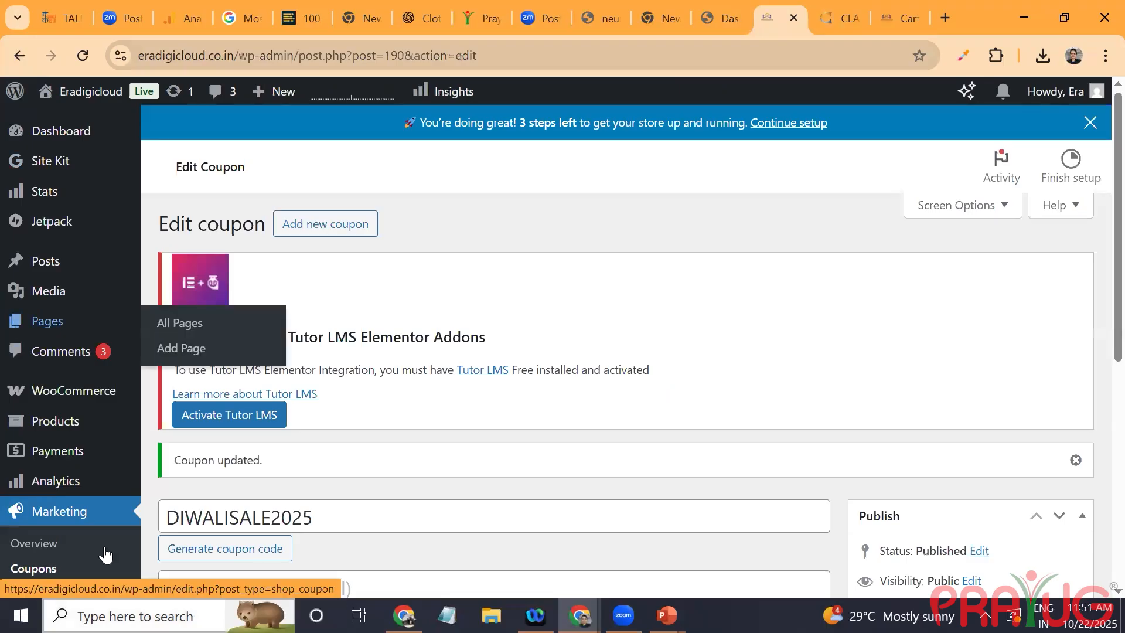
pyautogui.moveTo(79, 477)
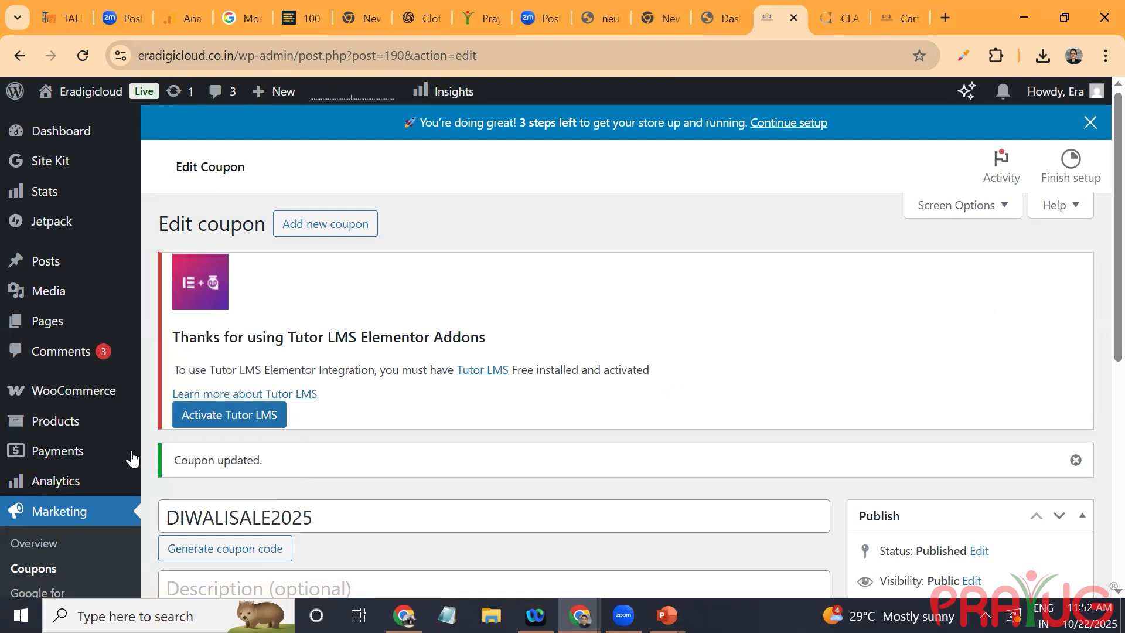
pyautogui.moveTo(113, 485)
pyautogui.click(204, 332)
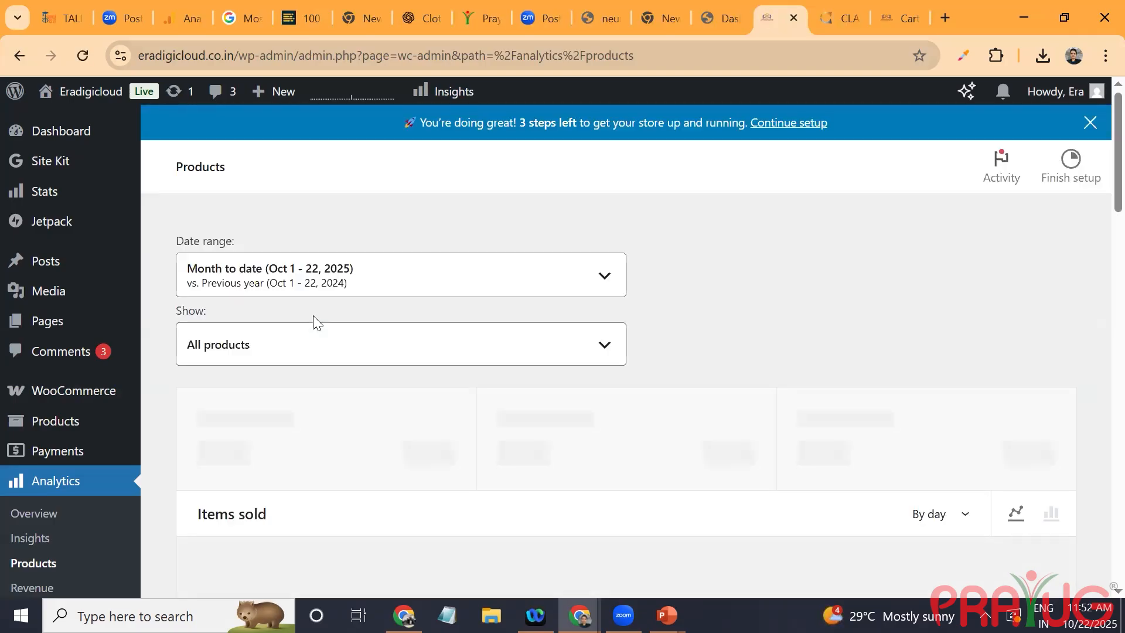
pyautogui.scroll(-3, 313, 315)
pyautogui.scroll(3, 313, 316)
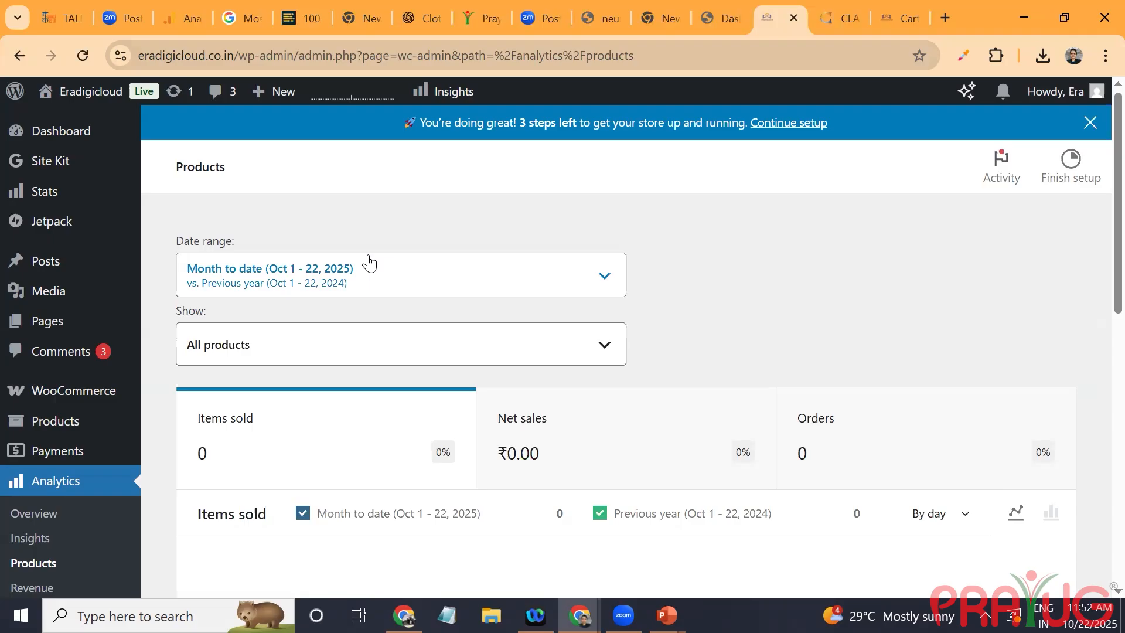
pyautogui.scroll(-9, 368, 263)
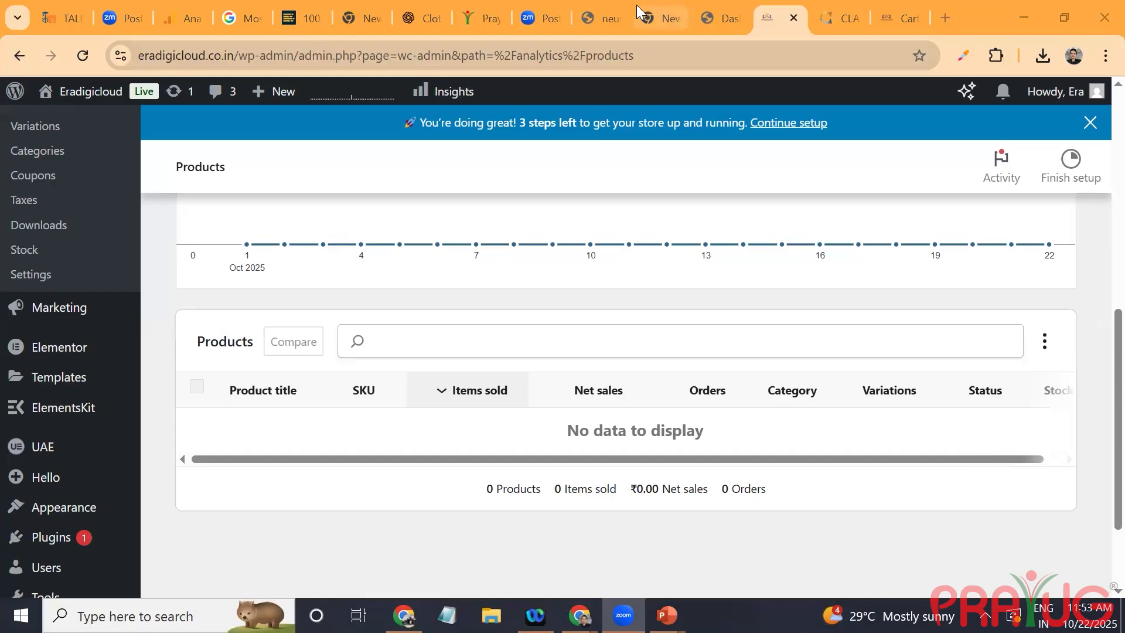
# Step: Open the WooCommerce analytics report for orders and dismiss the notice about reporting by payment date
pyautogui.moveTo(36, 452)
pyautogui.scroll(4, 18, 451)
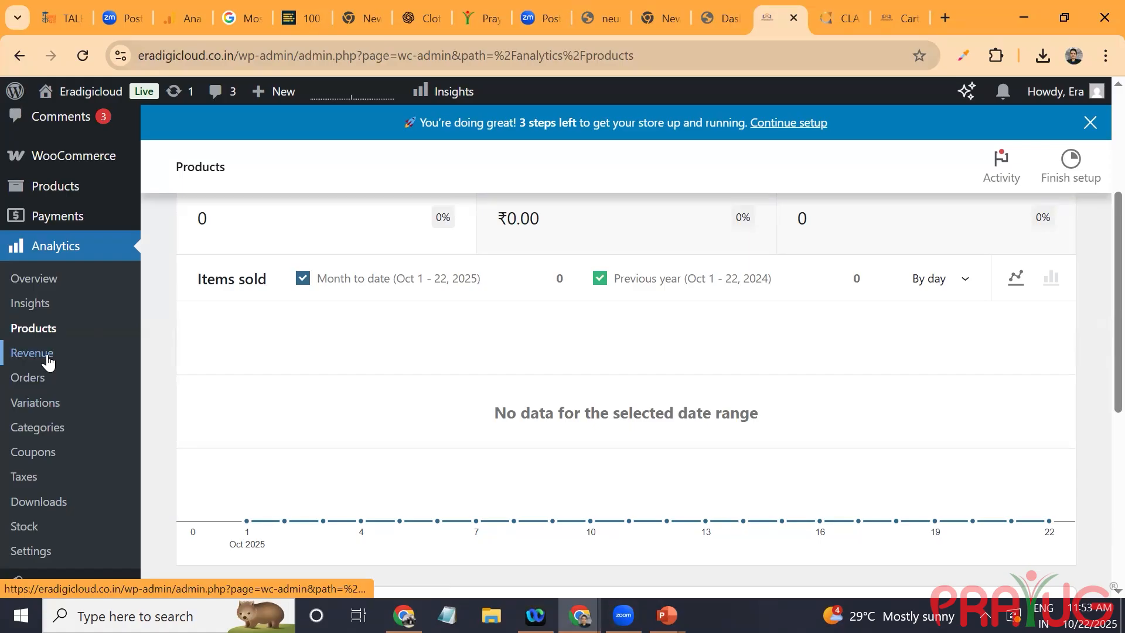
pyautogui.click(64, 379)
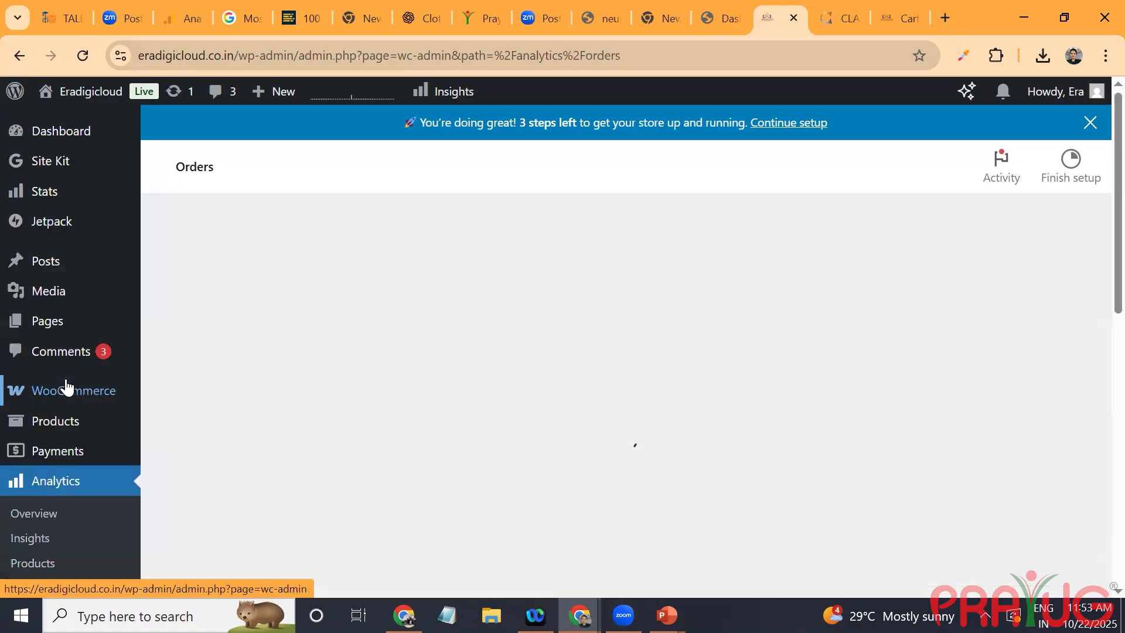
pyautogui.moveTo(66, 387)
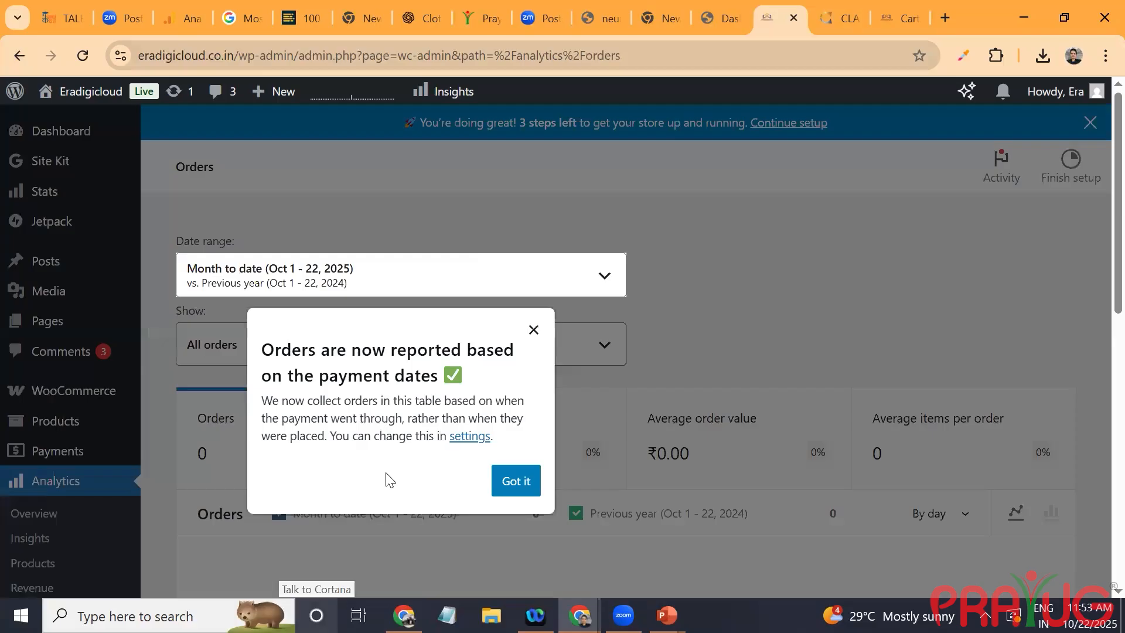
pyautogui.click(512, 482)
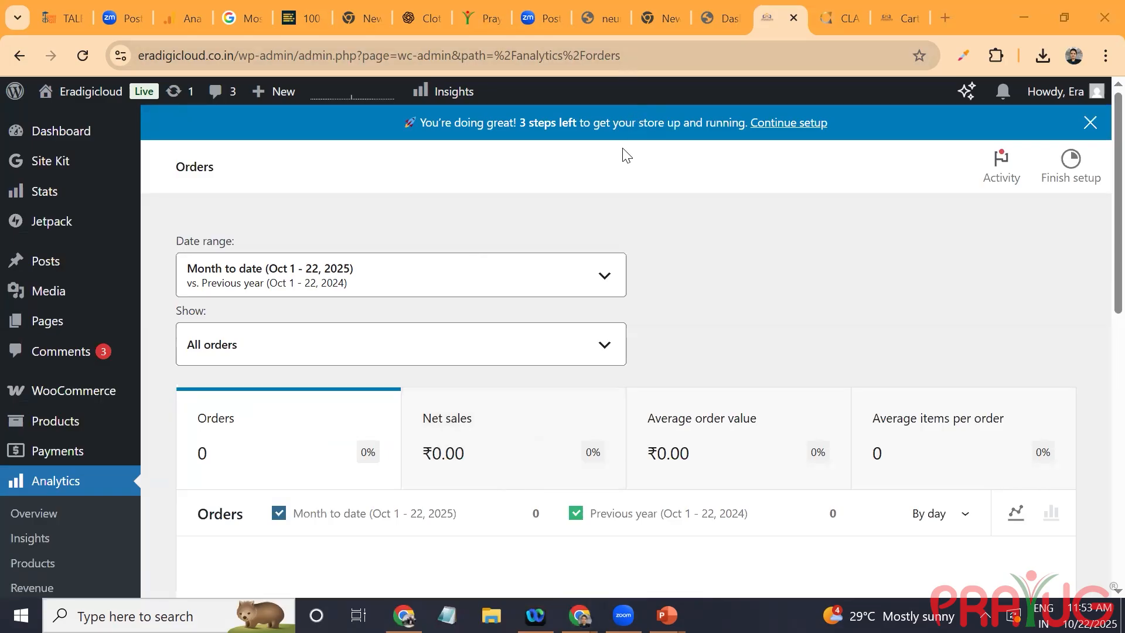
# Step: Open the Reports section in Google Analytics, and return to the WooCommerce orders report to examine its chart and orders table
pyautogui.click(181, 7)
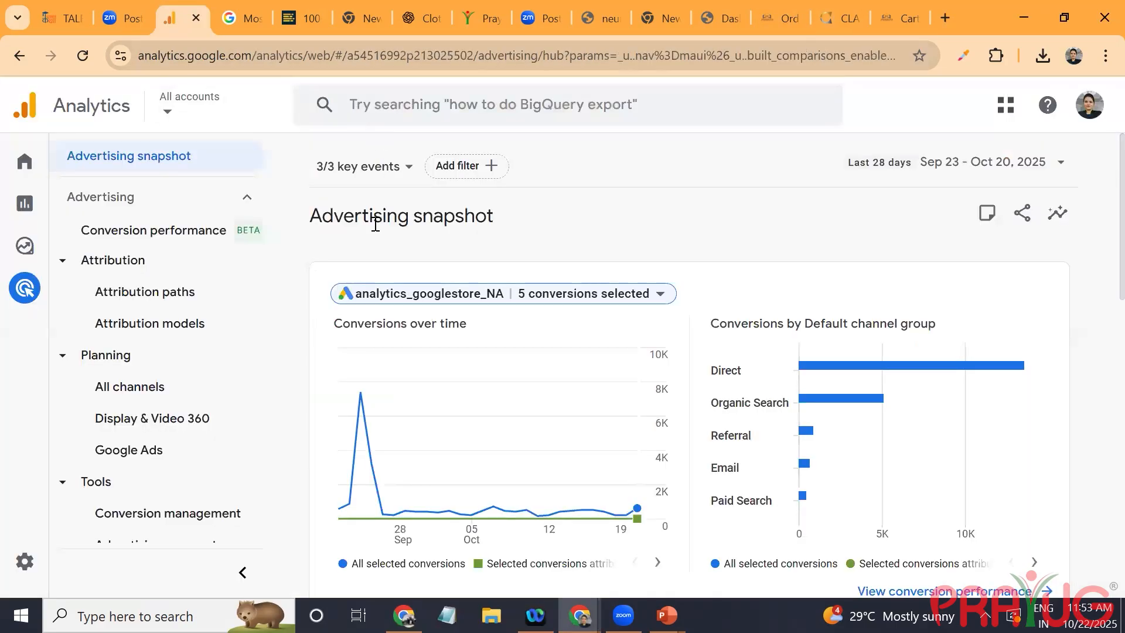
pyautogui.moveTo(55, 199)
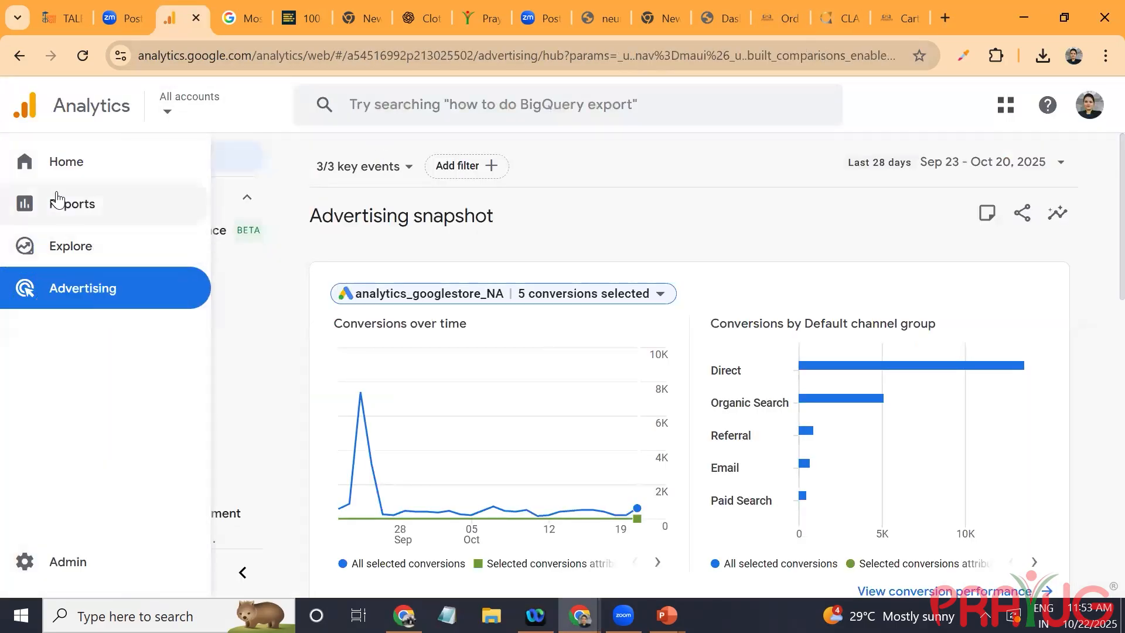
pyautogui.click(179, 225)
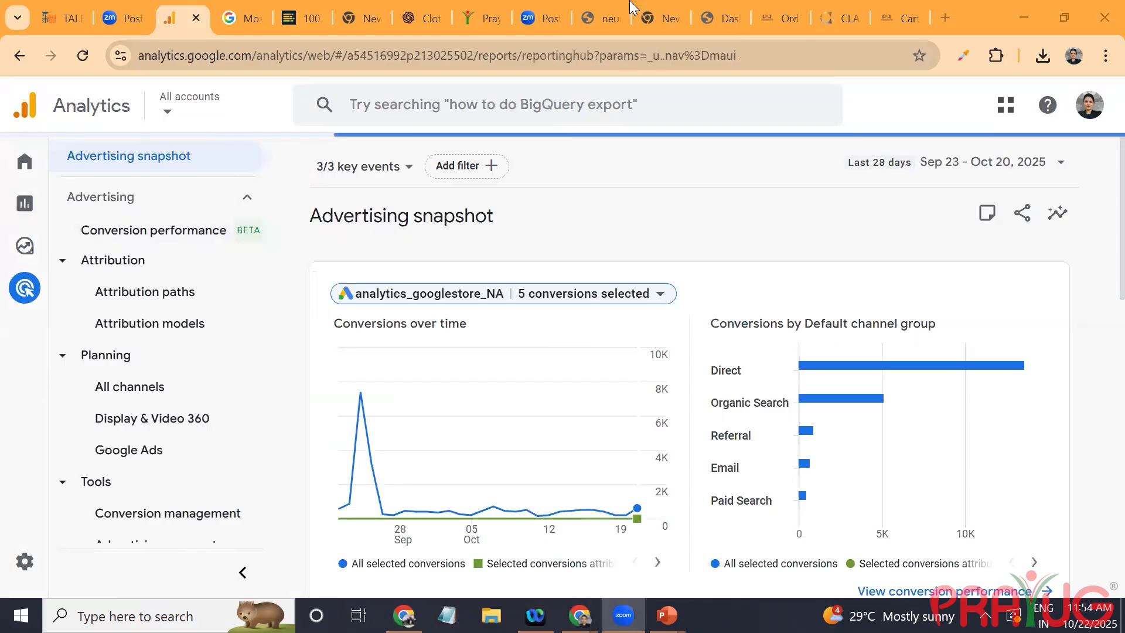
pyautogui.click(773, 23)
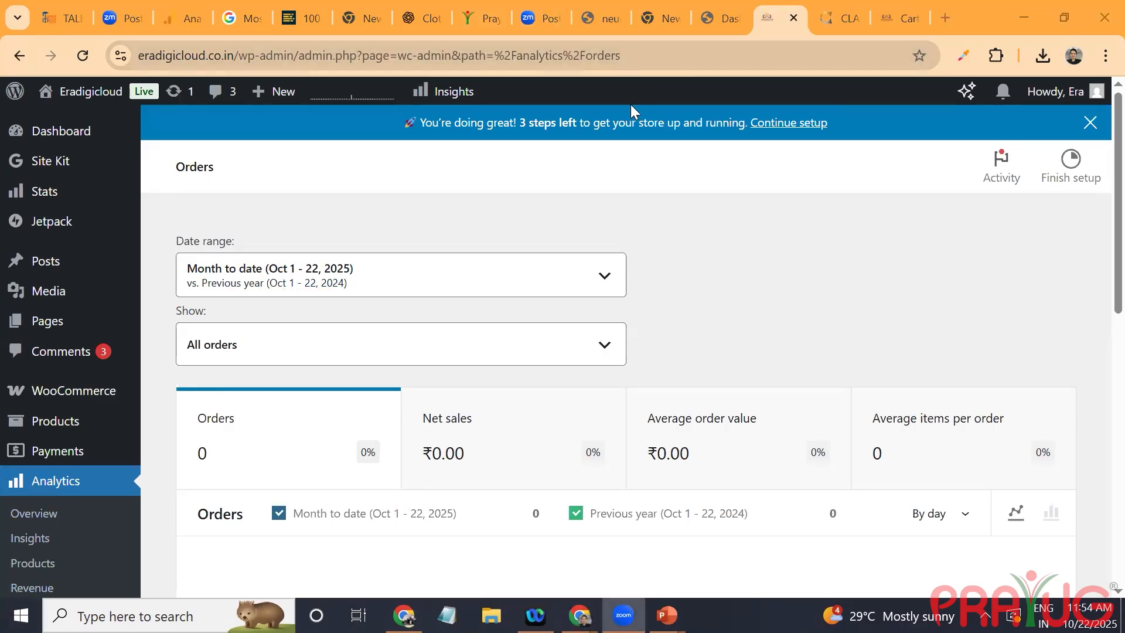
pyautogui.scroll(-5, 636, 130)
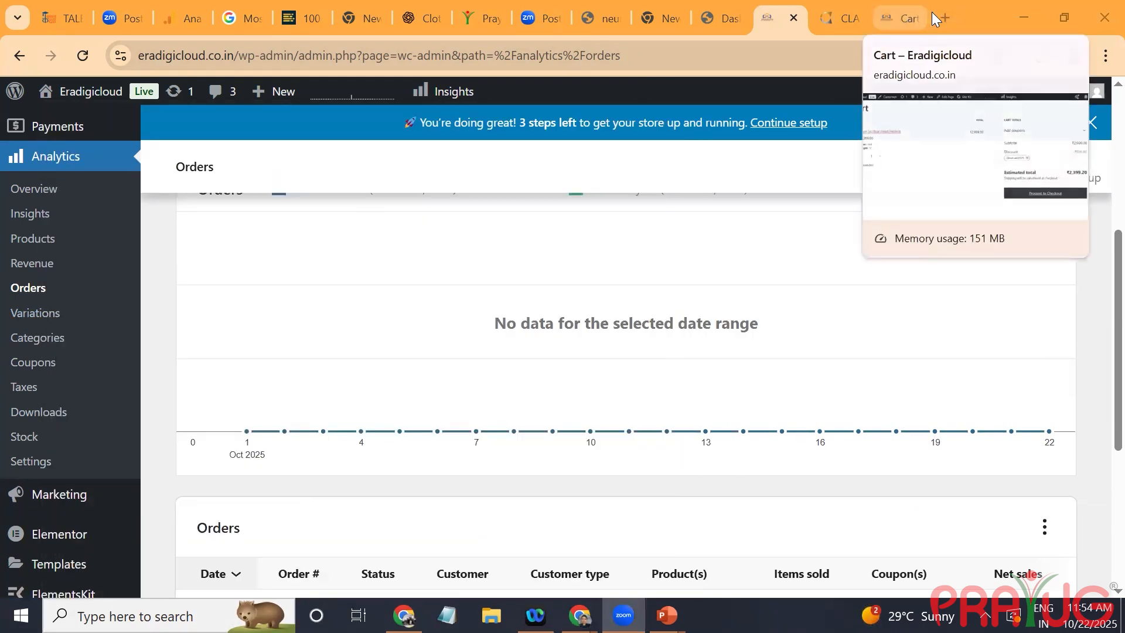
pyautogui.click(954, 16)
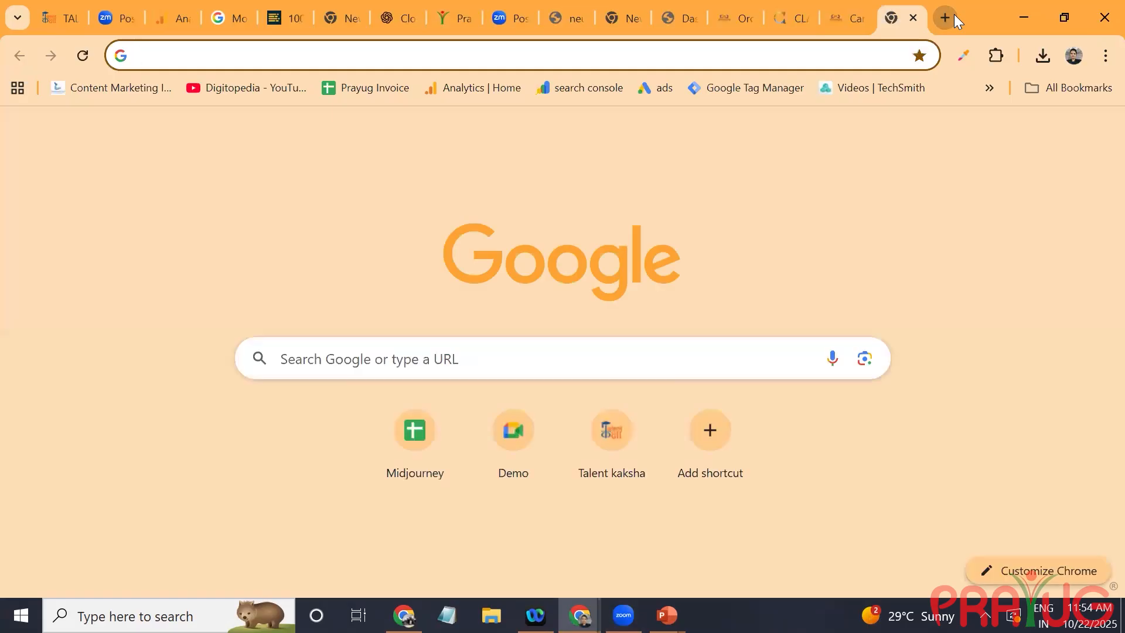
pyautogui.write('PLUGINS')
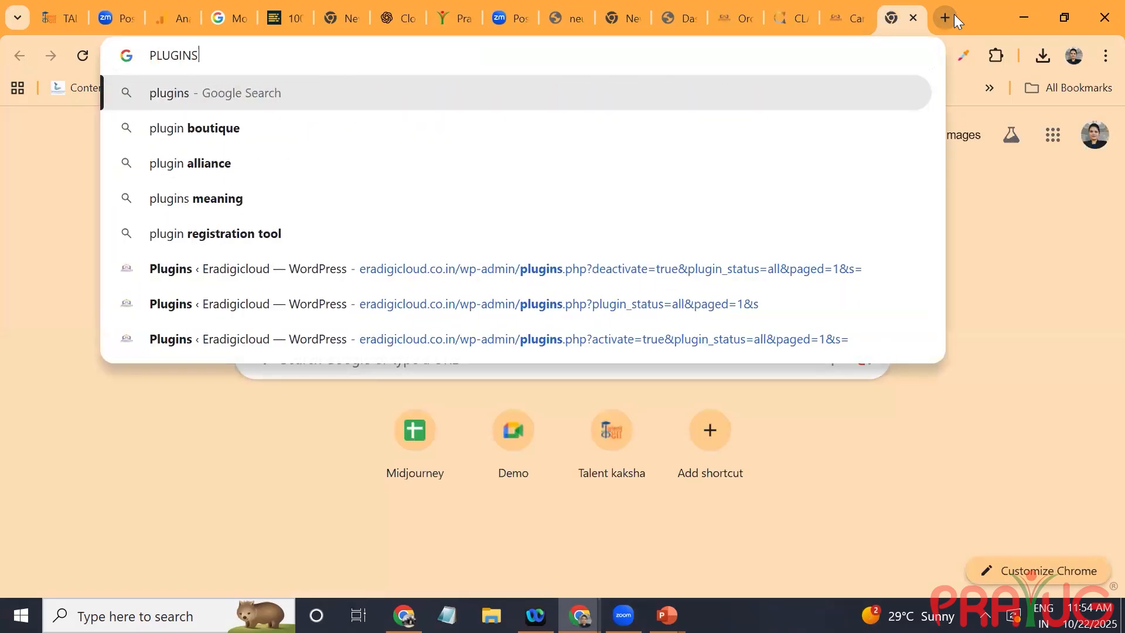
pyautogui.write(' we can use')
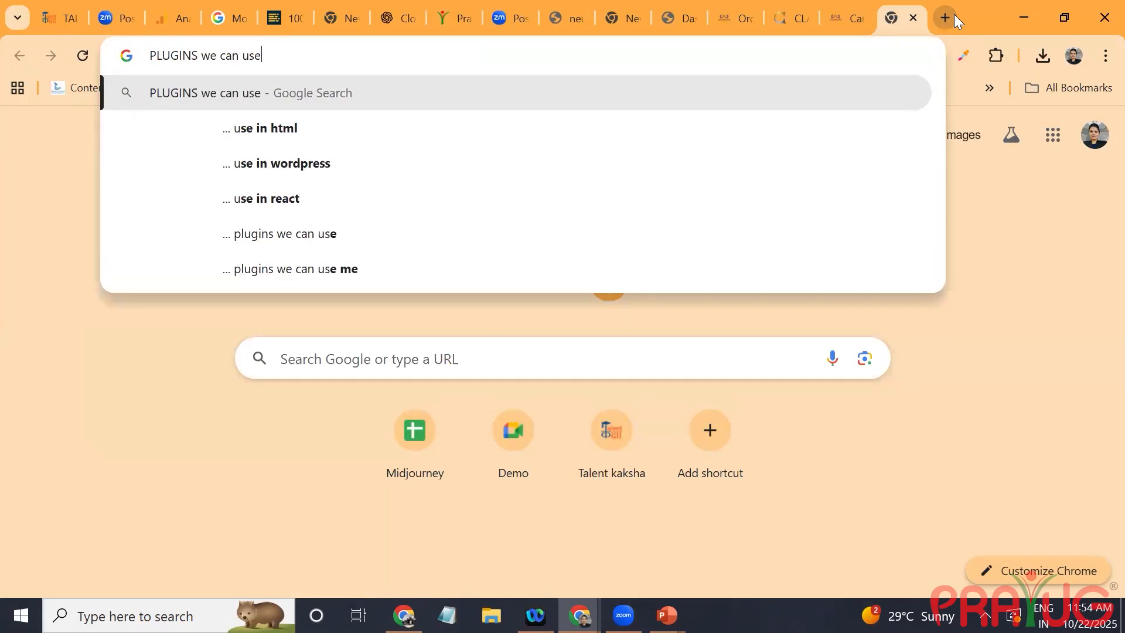
# Step: Search Google in a new browser tab for how to modify the shop, cart and checkout
pyautogui.click(953, 14)
pyautogui.write('to')
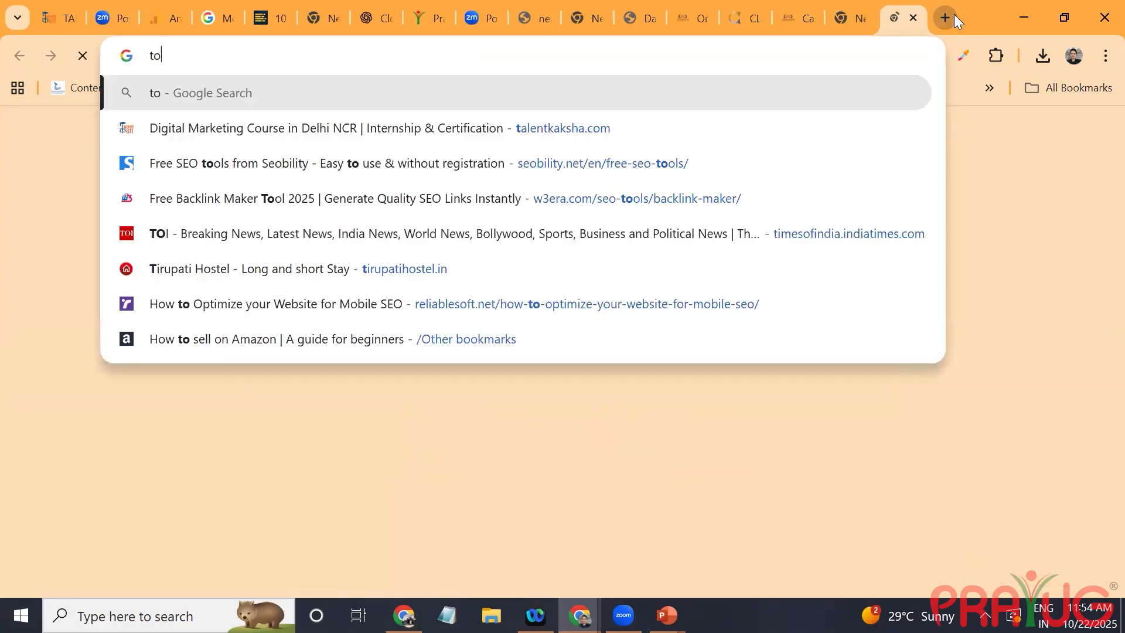
pyautogui.write(' modifu')
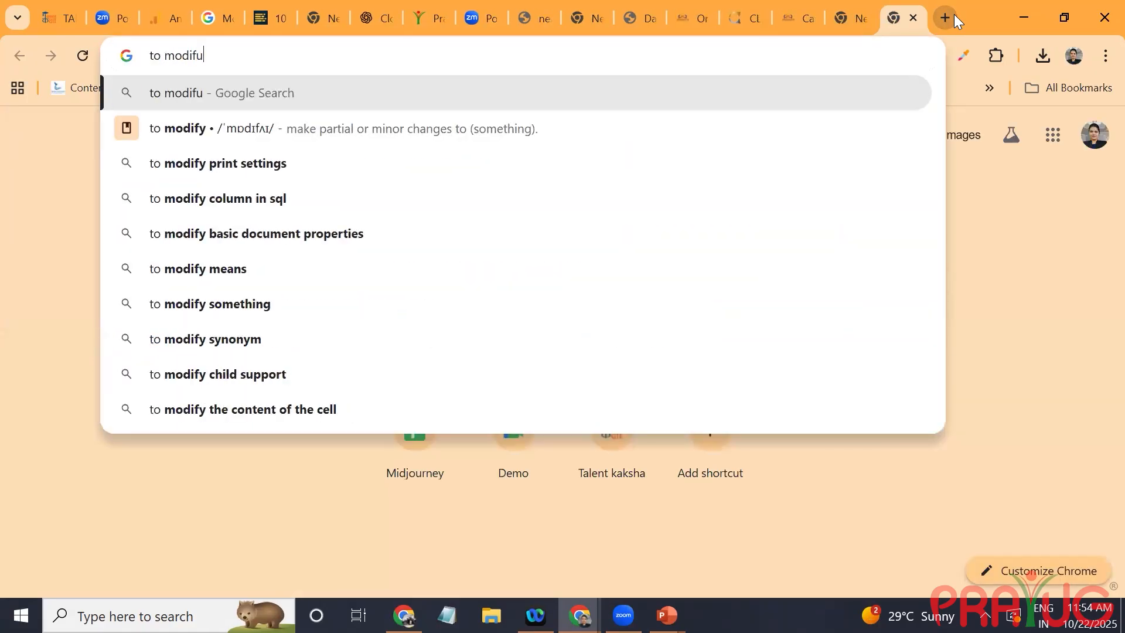
pyautogui.press('BackSpace')
pyautogui.write('y sho')
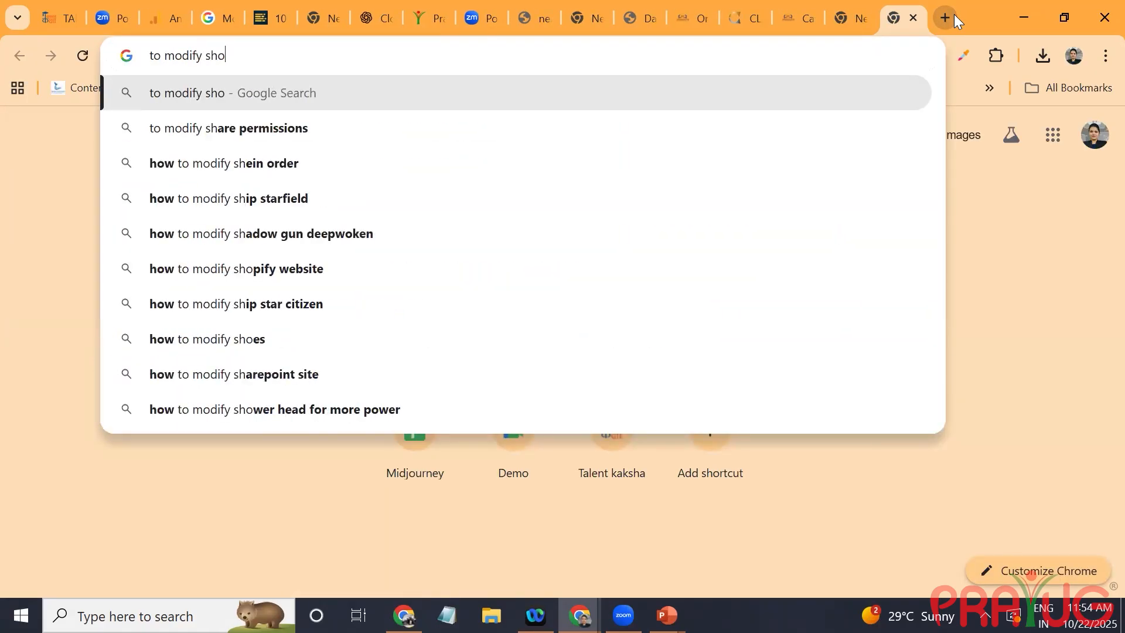
pyautogui.write('p, cart,')
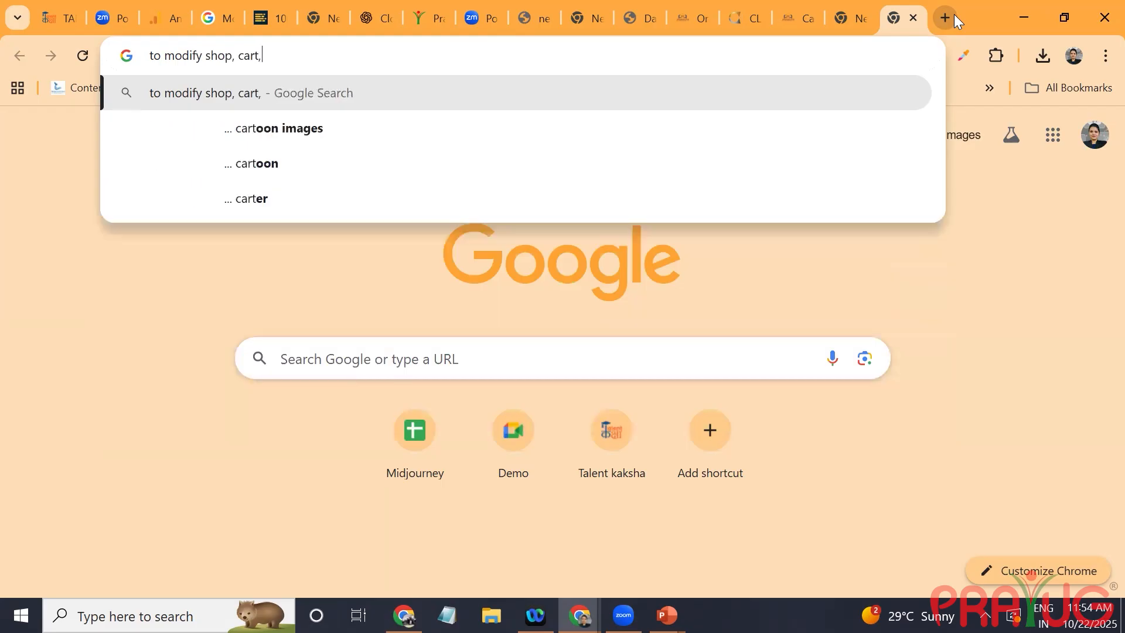
pyautogui.write(' checkut')
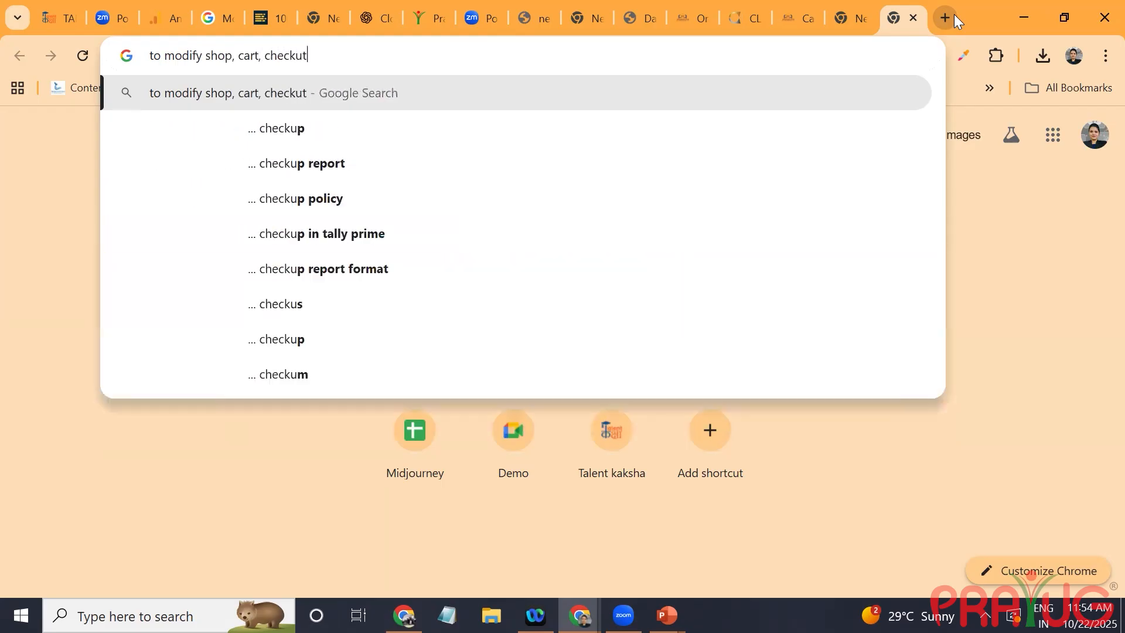
pyautogui.press('BackSpace')
pyautogui.press('BackSpace')
pyautogui.write('ot')
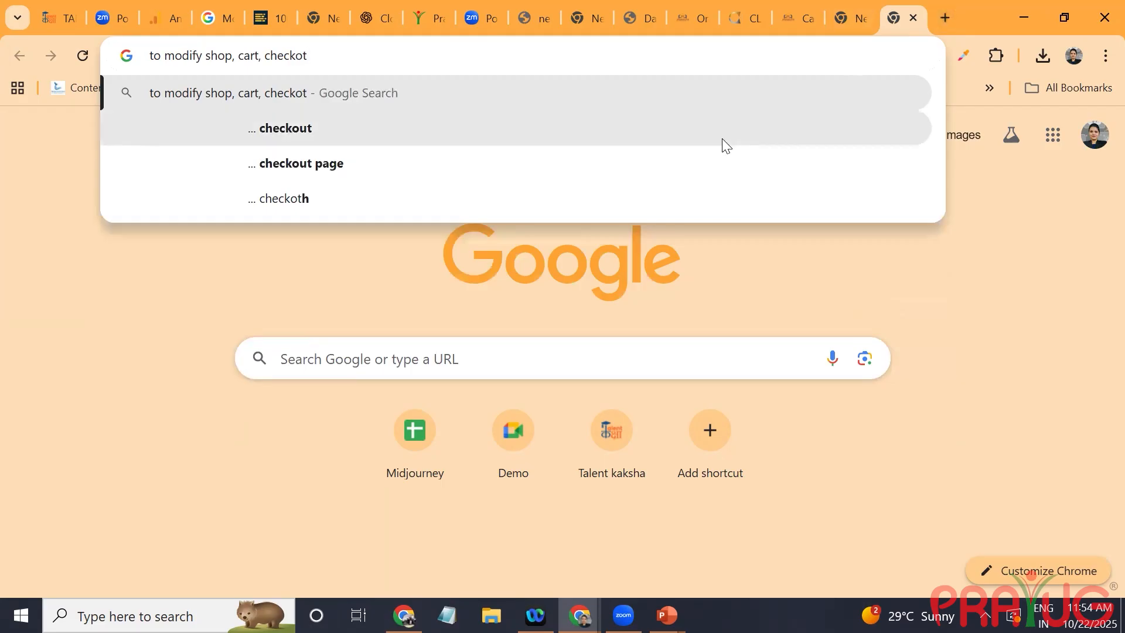
pyautogui.click(717, 138)
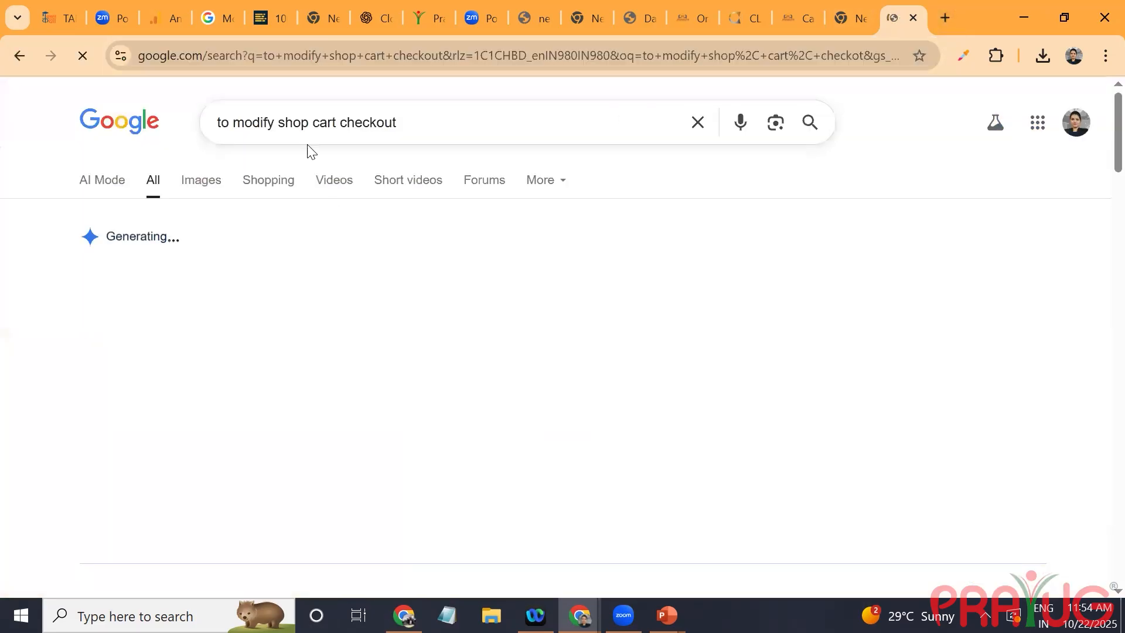
# Step: Refine the Google search to "to modify shop cart checkout plugins required for woocommerce"
pyautogui.click(401, 117)
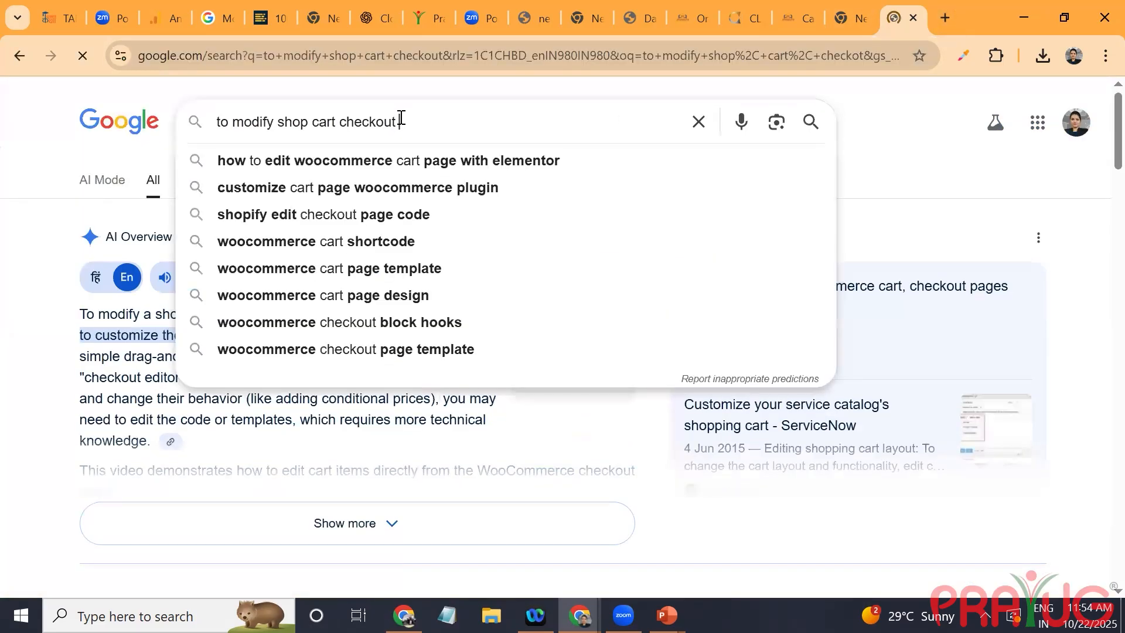
pyautogui.write('plugin')
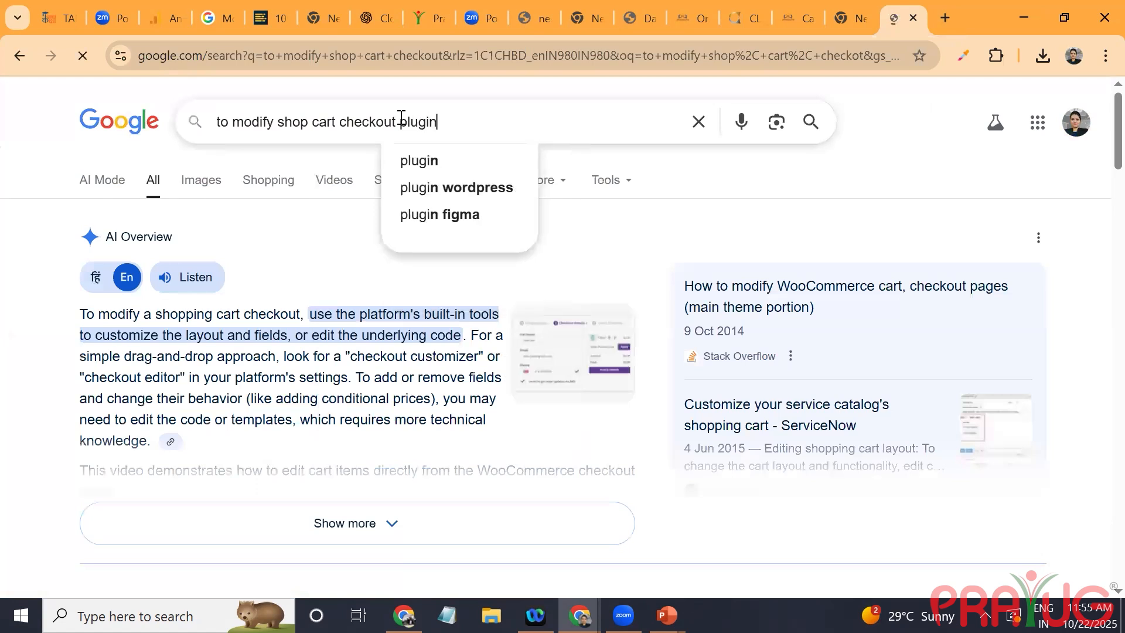
pyautogui.write('s re')
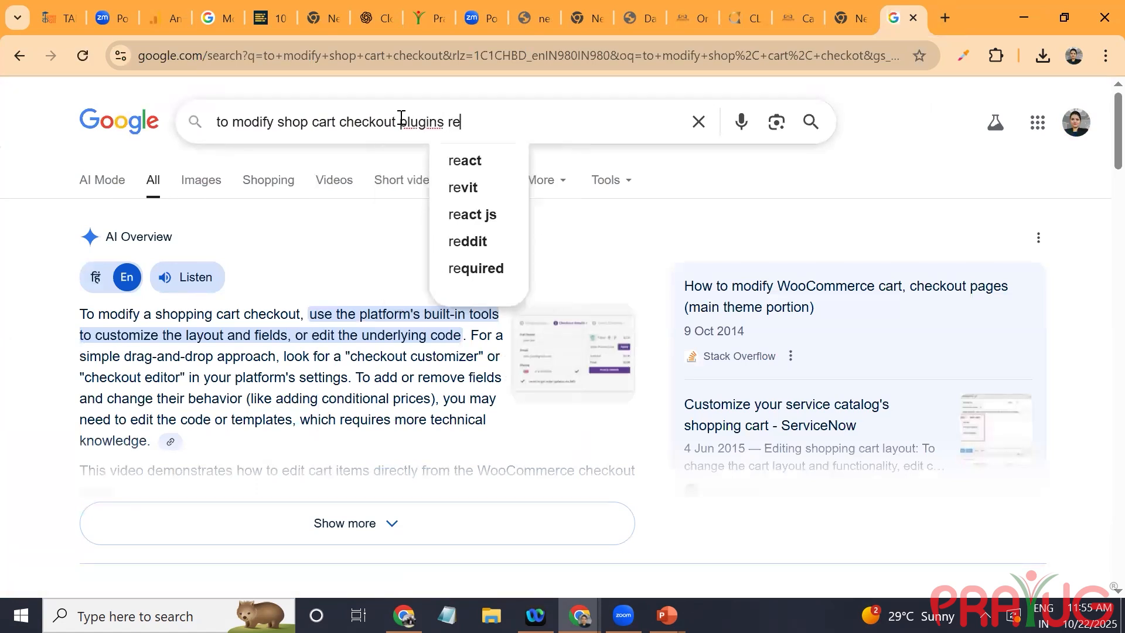
pyautogui.write('quired')
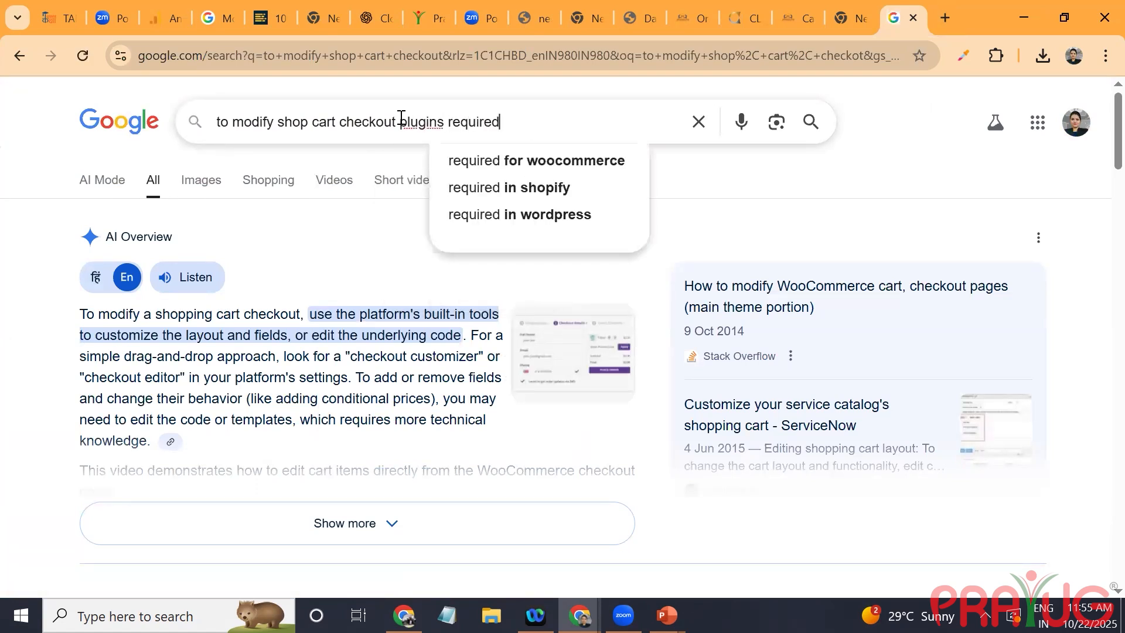
pyautogui.click(469, 161)
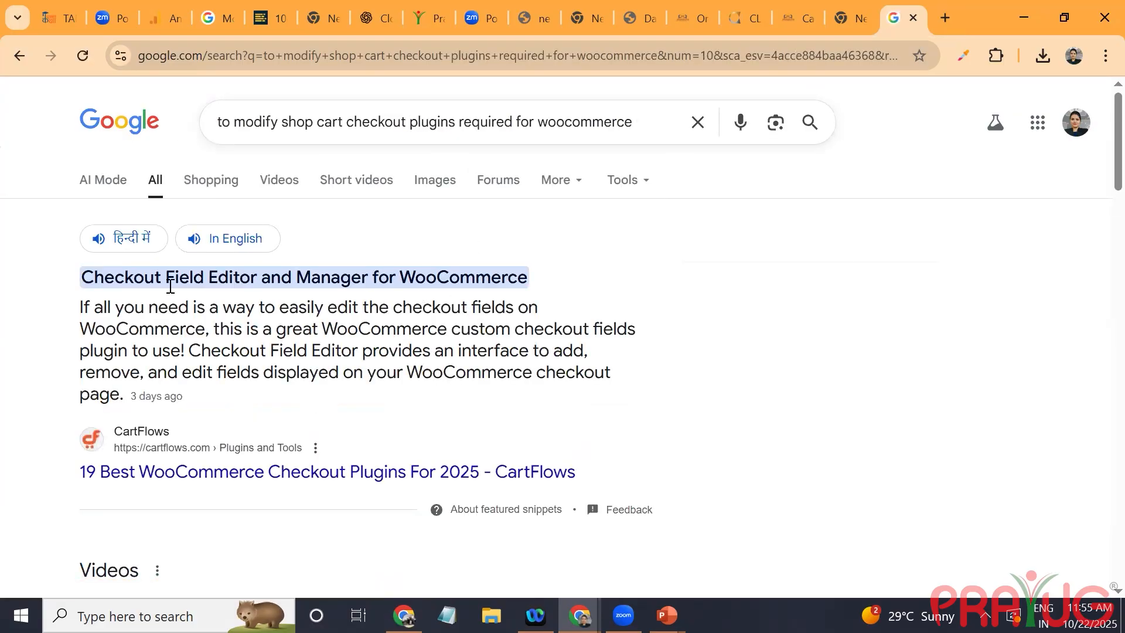
# Step: Open the CartFlows article on WooCommerce checkout plugins and examine the features and pricing of the plugins it covers
pyautogui.click(221, 297)
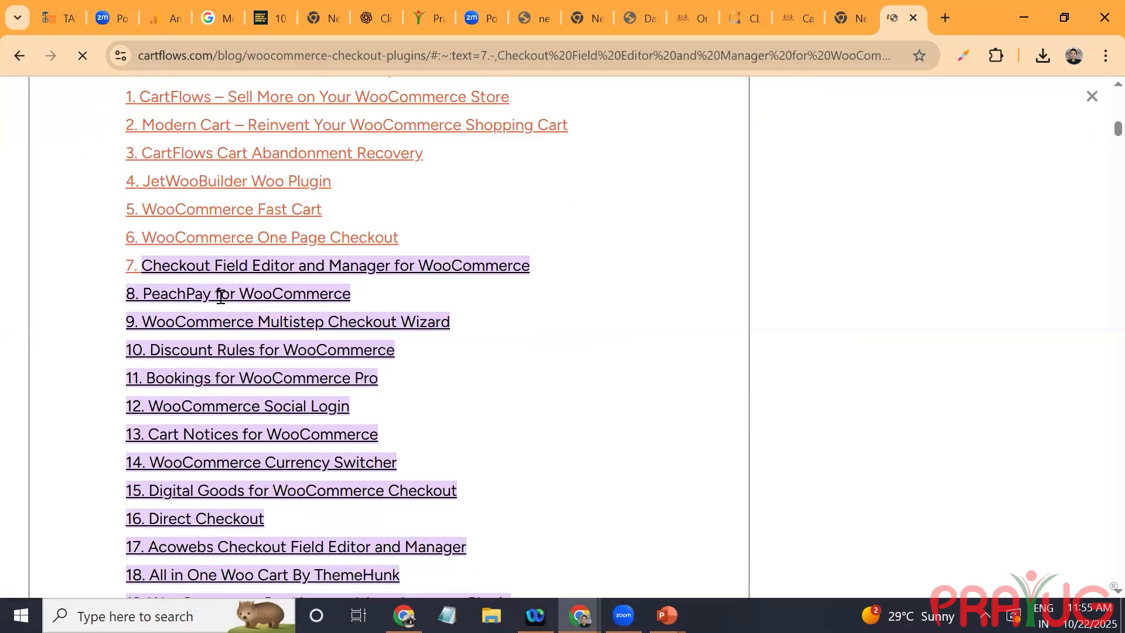
pyautogui.scroll(-5, 221, 297)
pyautogui.scroll(-12, 221, 297)
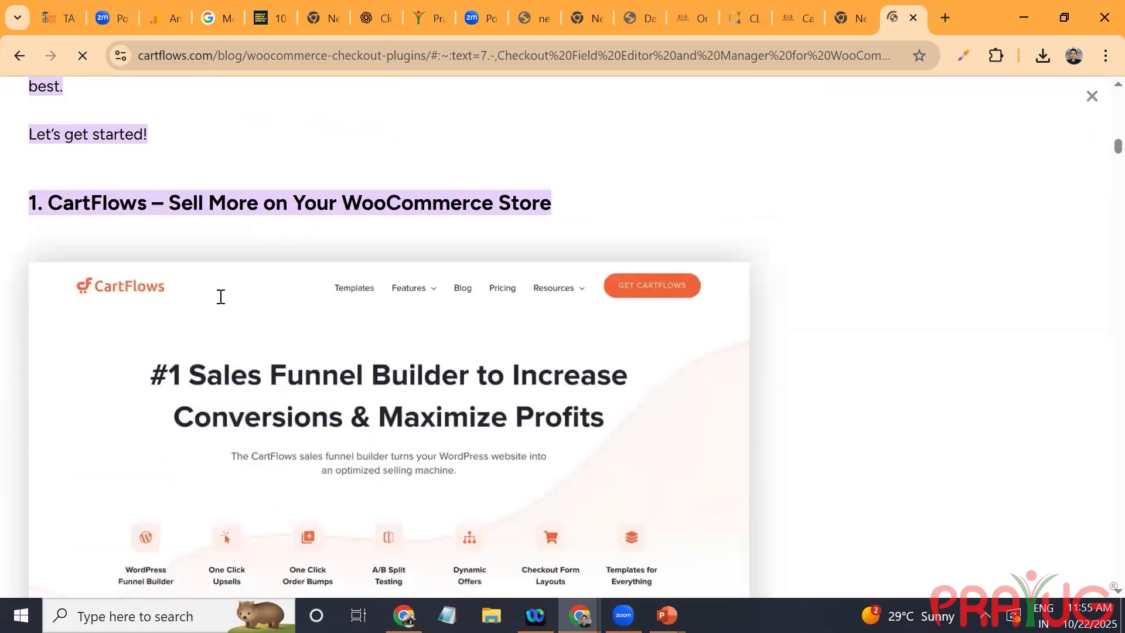
pyautogui.scroll(-2, 220, 297)
pyautogui.scroll(-6, 221, 297)
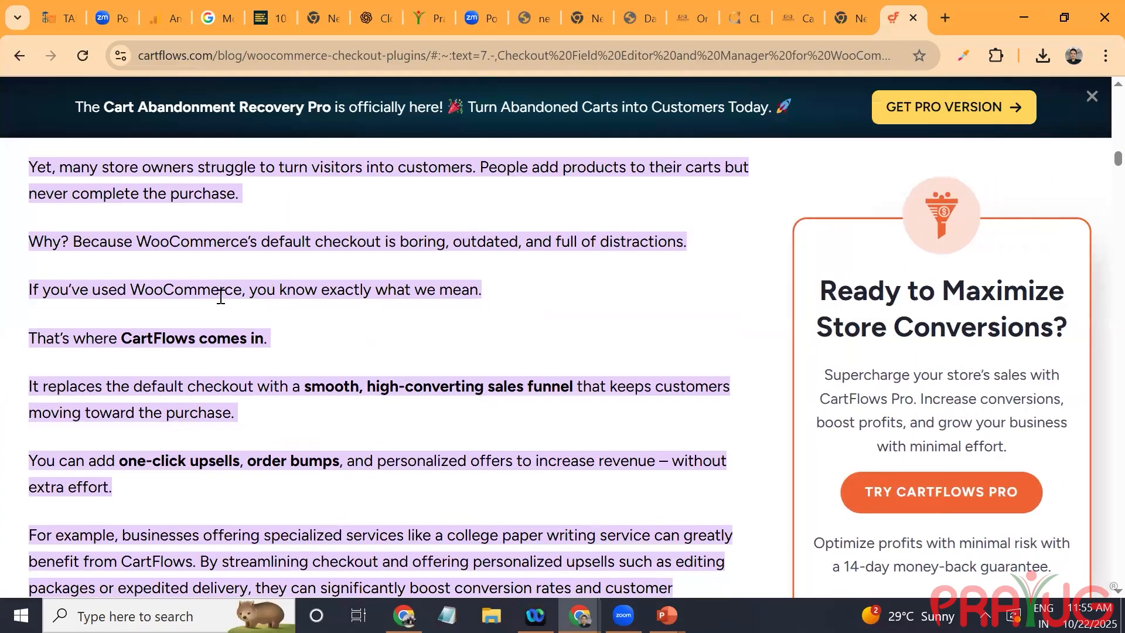
pyautogui.scroll(-20, 221, 297)
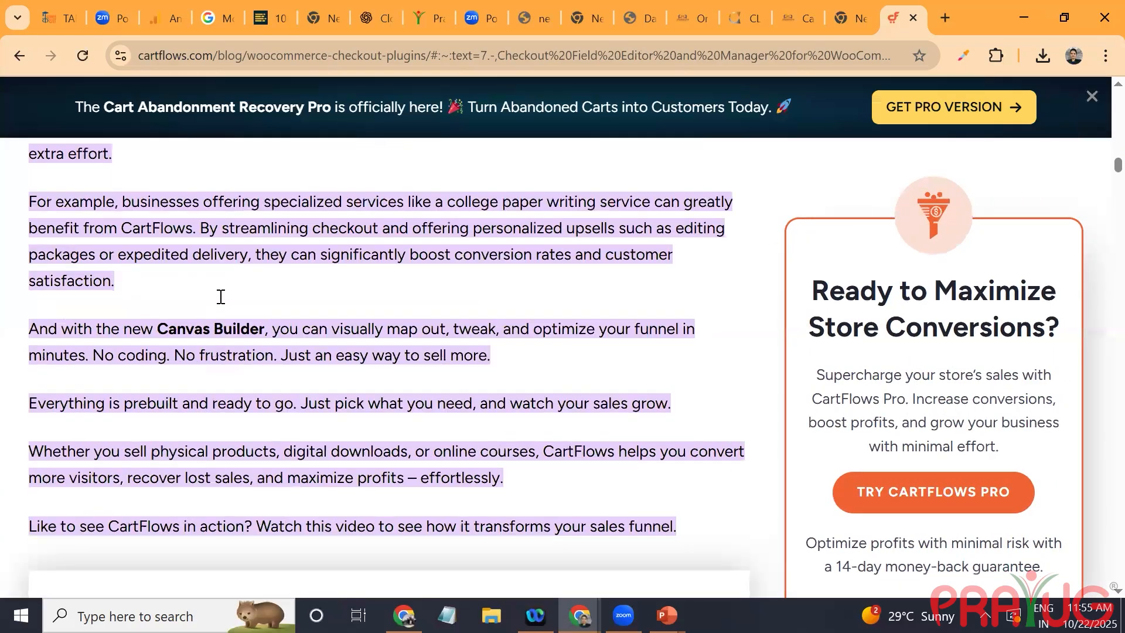
pyautogui.scroll(-2, 221, 297)
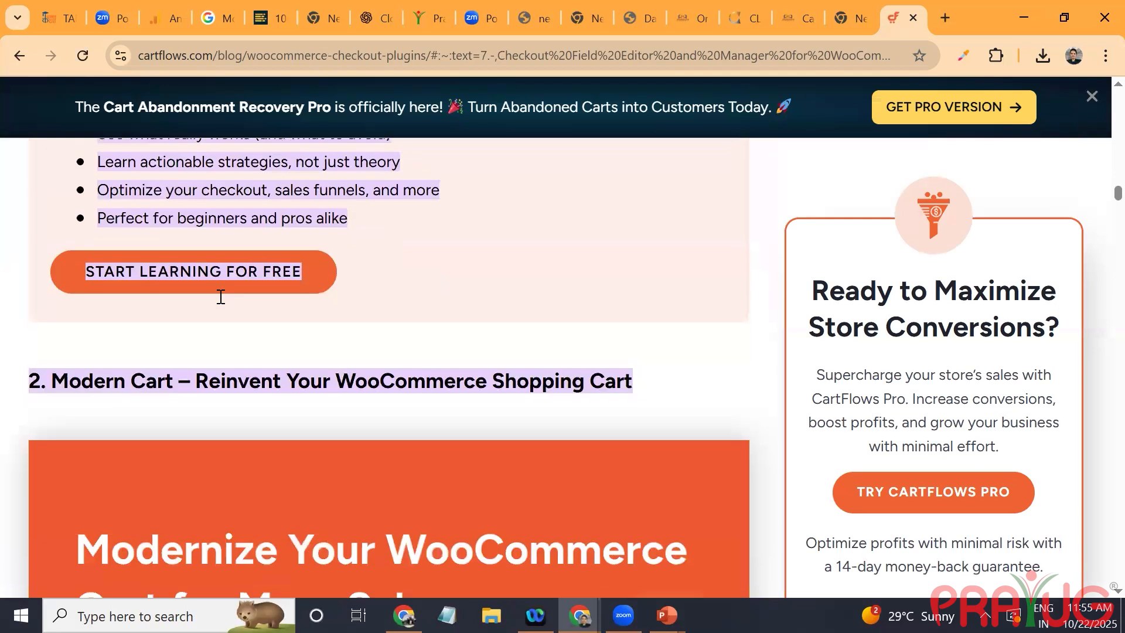
pyautogui.scroll(8, 221, 297)
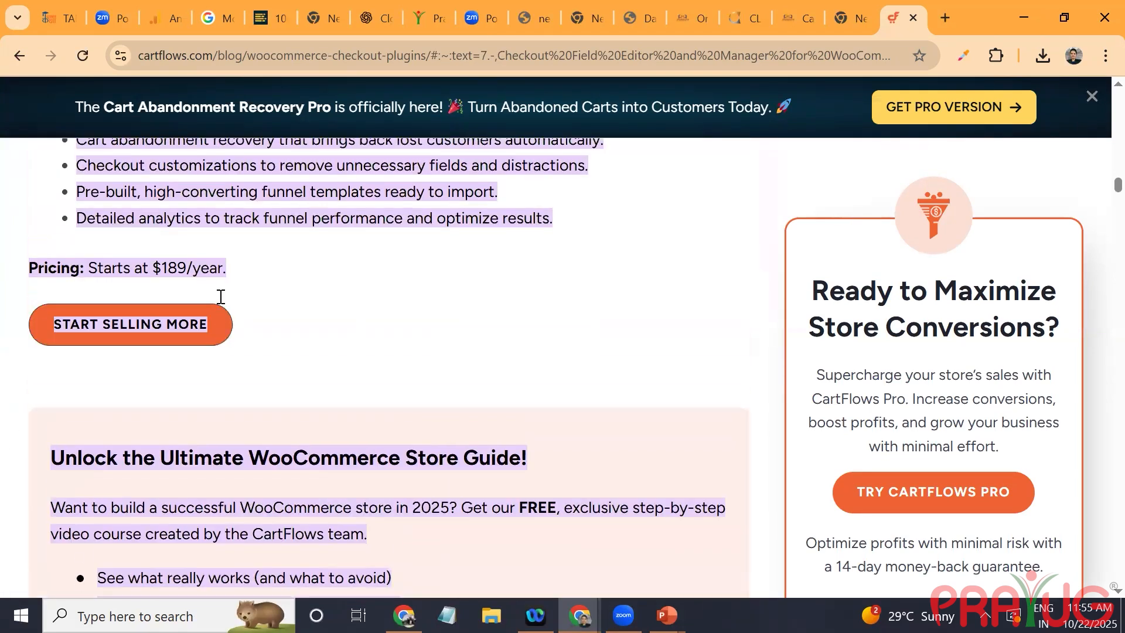
pyautogui.scroll(14, 221, 297)
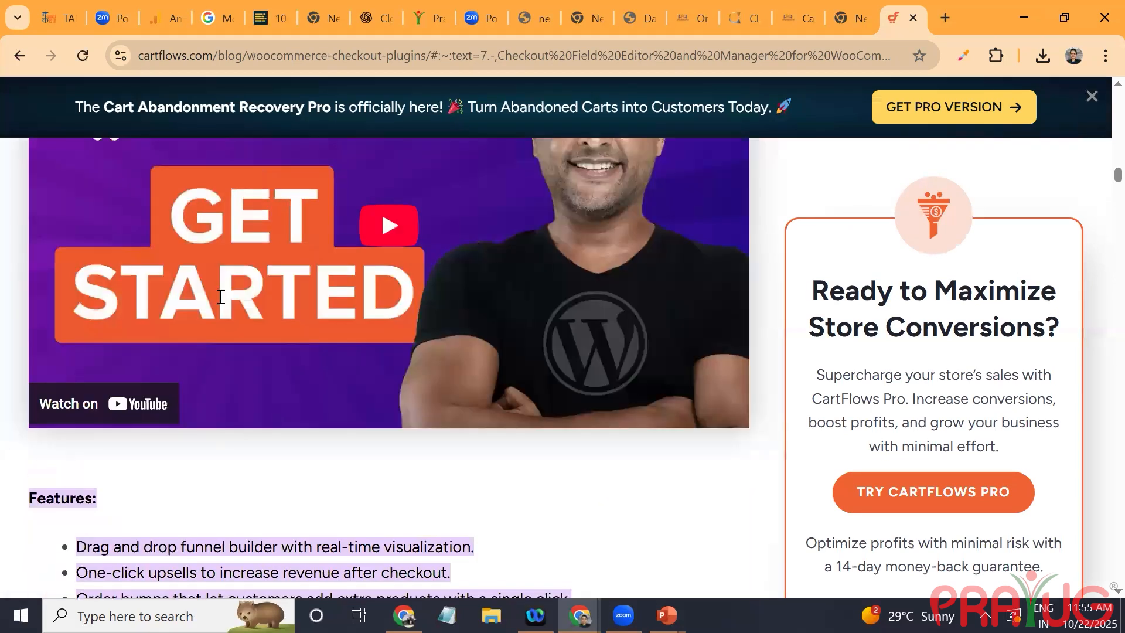
pyautogui.scroll(-12, 221, 297)
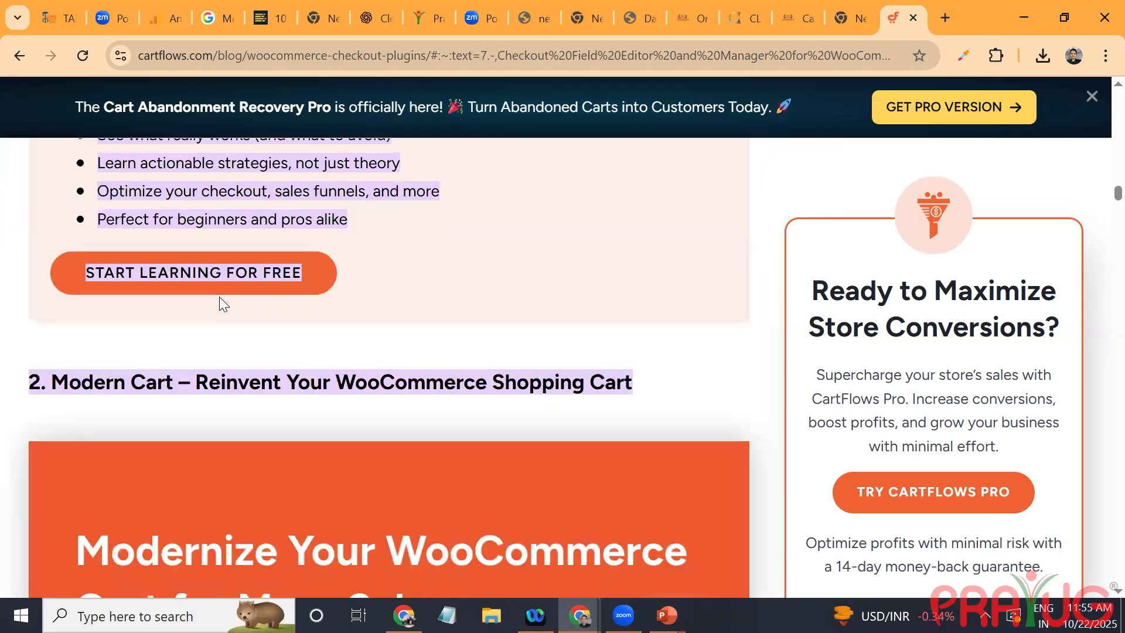
pyautogui.scroll(-12, 639, 578)
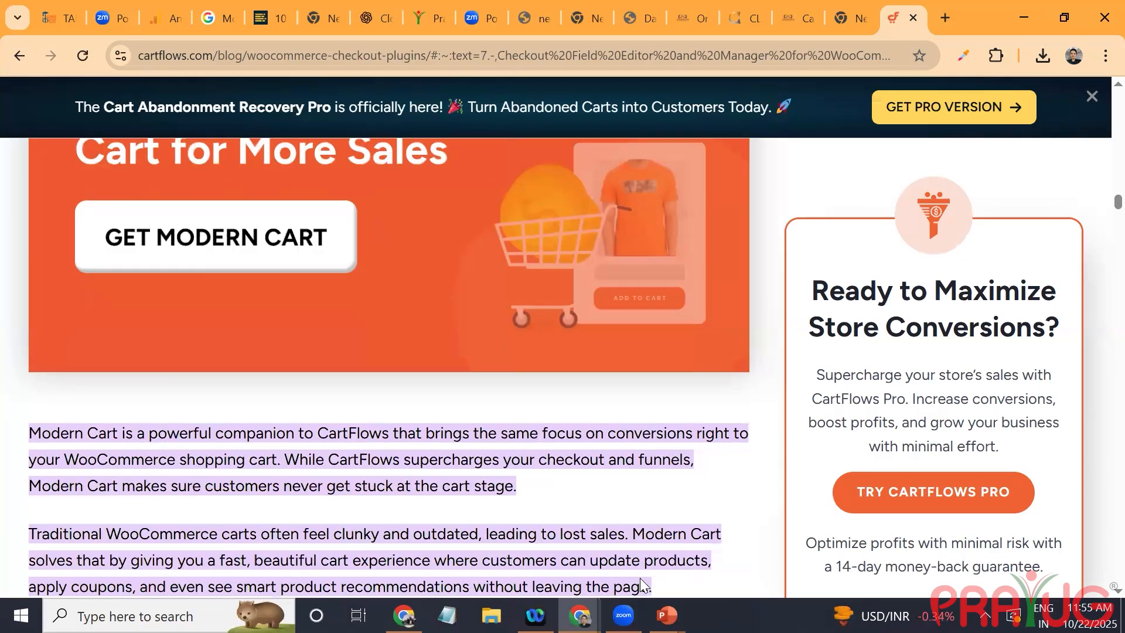
pyautogui.scroll(-10, 639, 578)
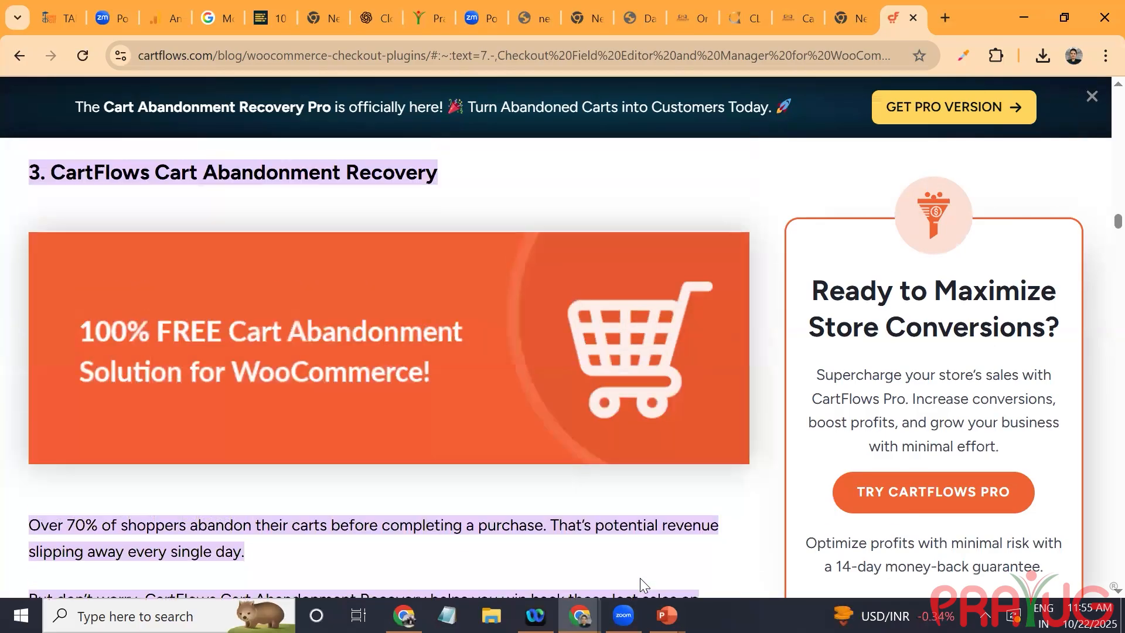
pyautogui.scroll(1, 639, 583)
pyautogui.scroll(-14, 640, 577)
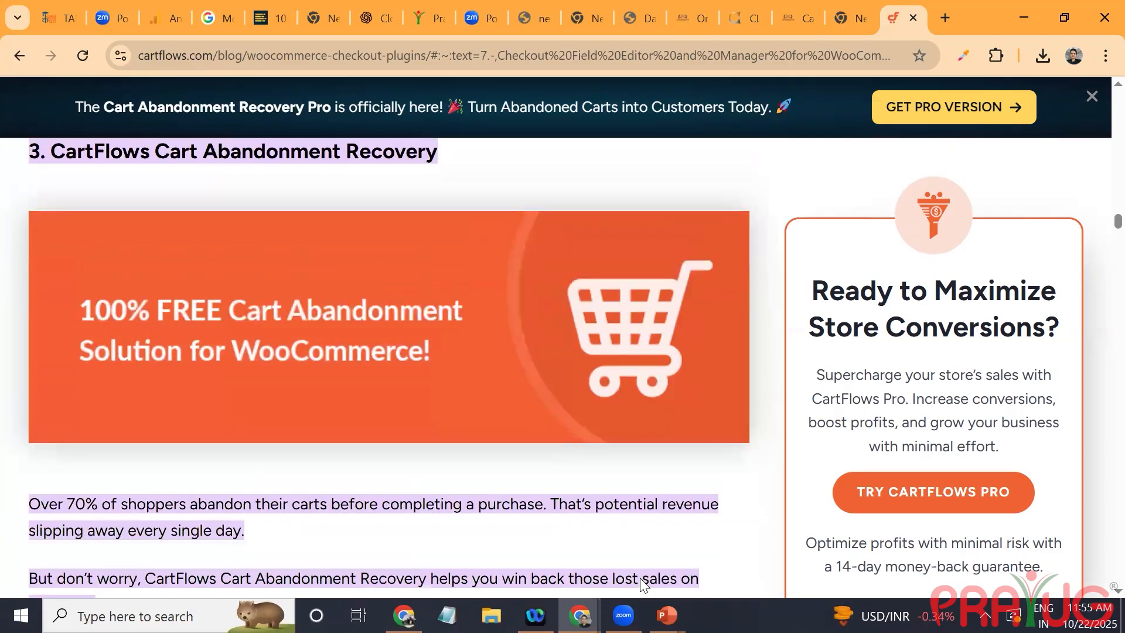
pyautogui.scroll(-3, 640, 578)
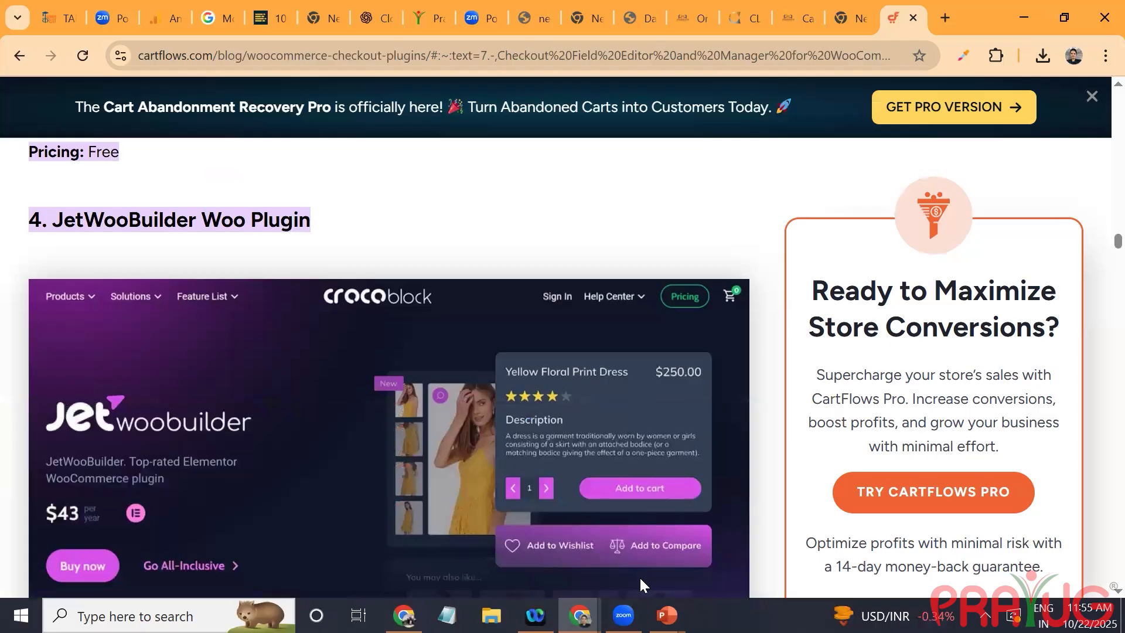
pyautogui.scroll(-11, 640, 578)
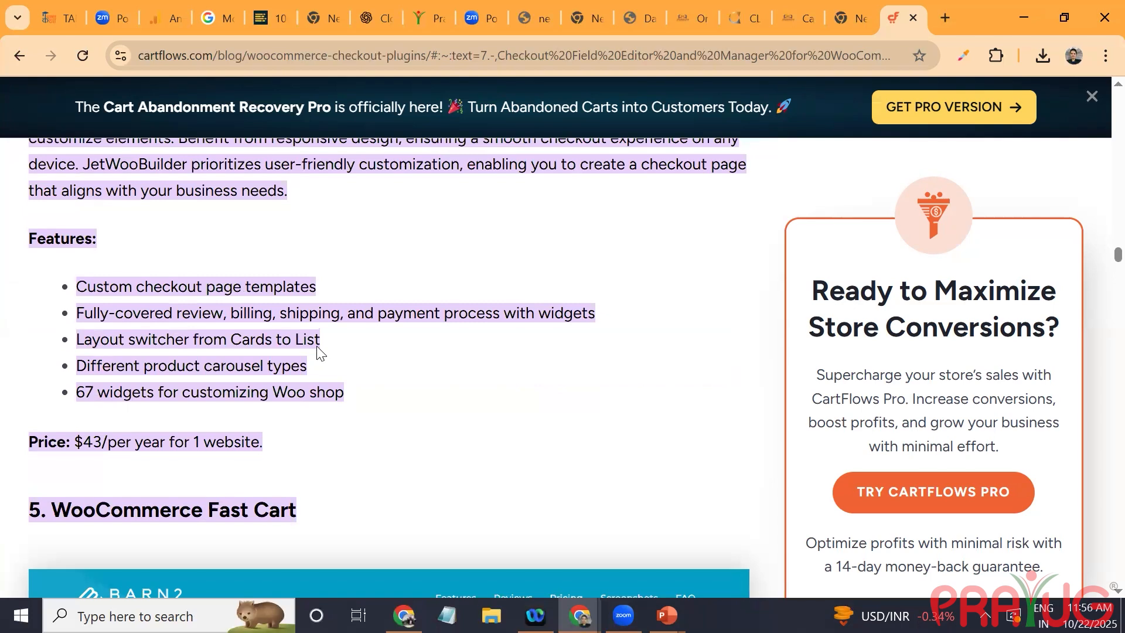
pyautogui.click(423, 313)
pyautogui.scroll(-15, 296, 177)
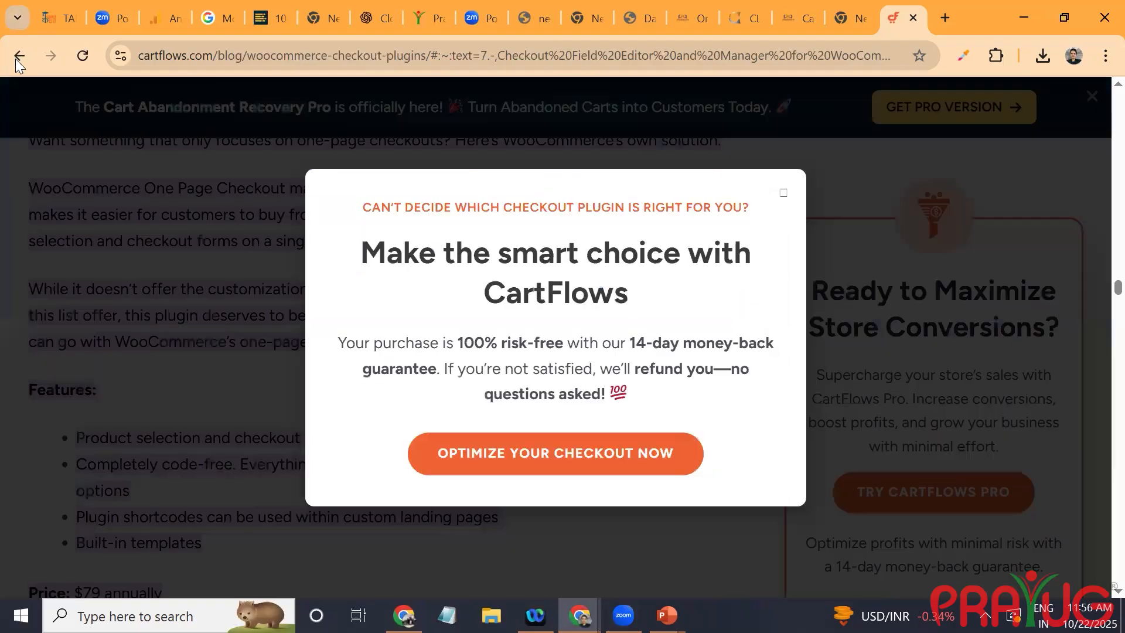
# Step: Return to the Google results, add "free plugins" to the search query, and look through the results for free checkout plugins
pyautogui.click(19, 57)
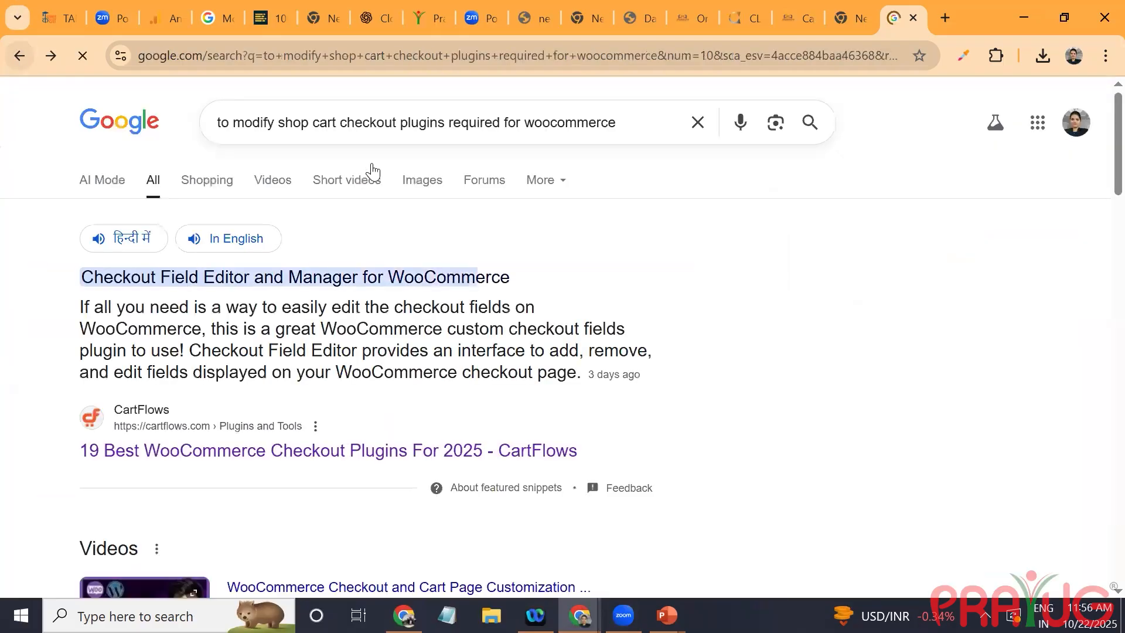
pyautogui.click(637, 132)
pyautogui.write('f')
pyautogui.write('ree pl')
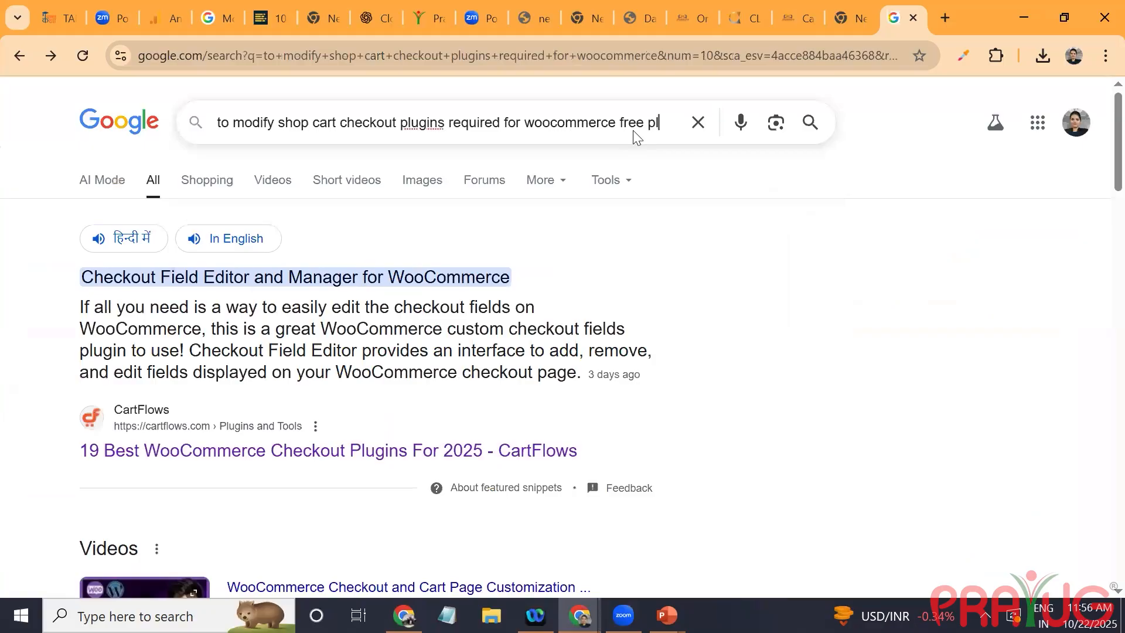
pyautogui.write('ugins')
pyautogui.press('Return')
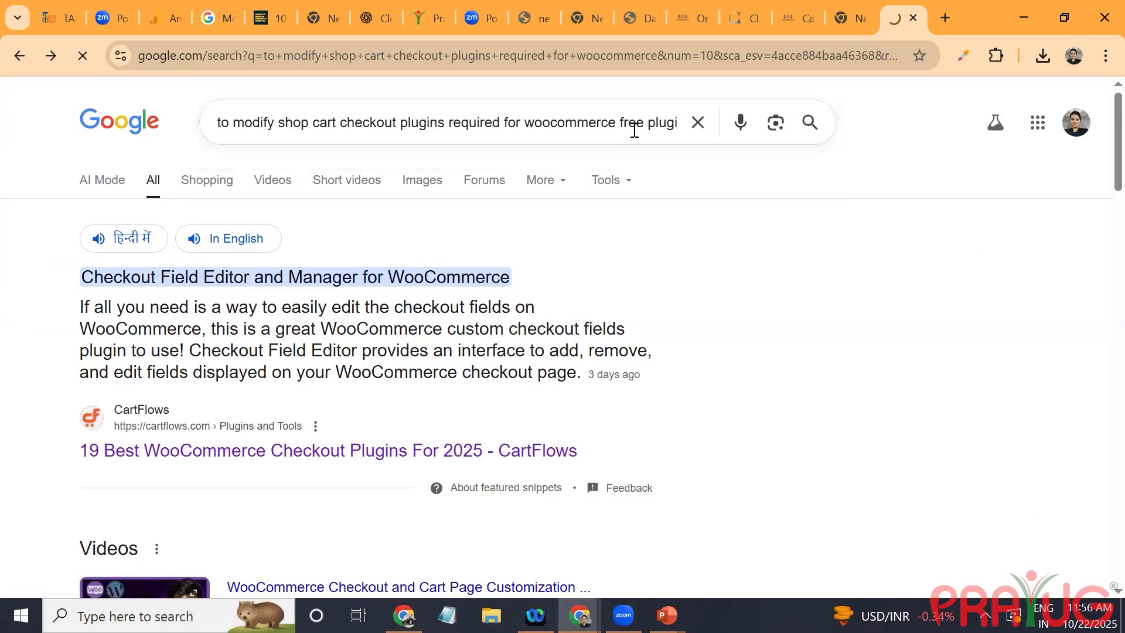
pyautogui.scroll(-10, 447, 256)
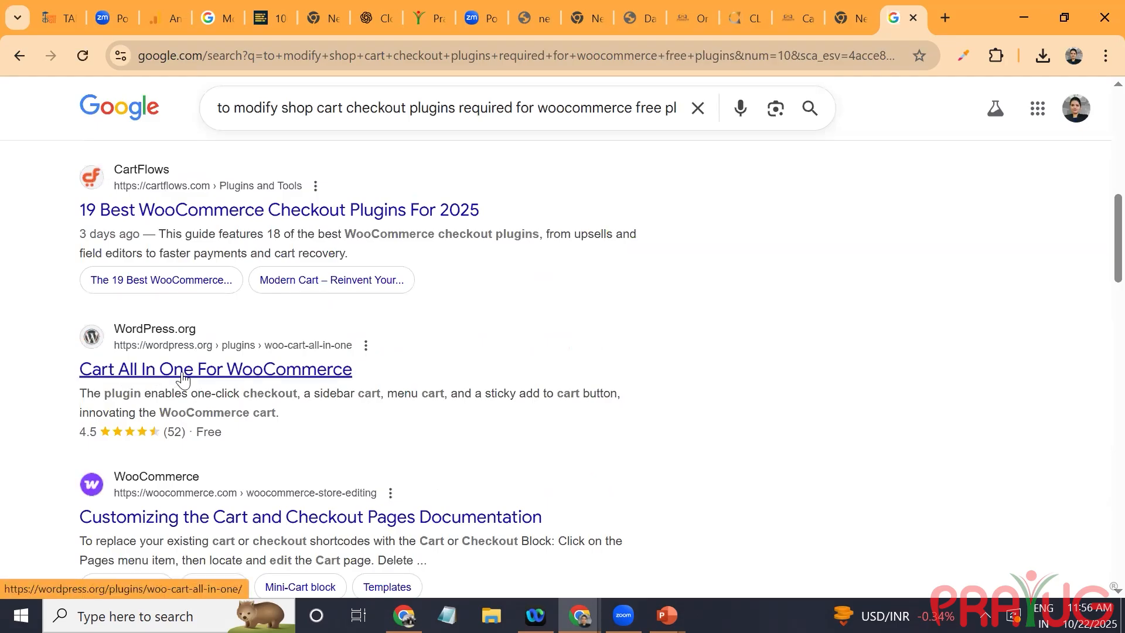
pyautogui.scroll(-4, 183, 380)
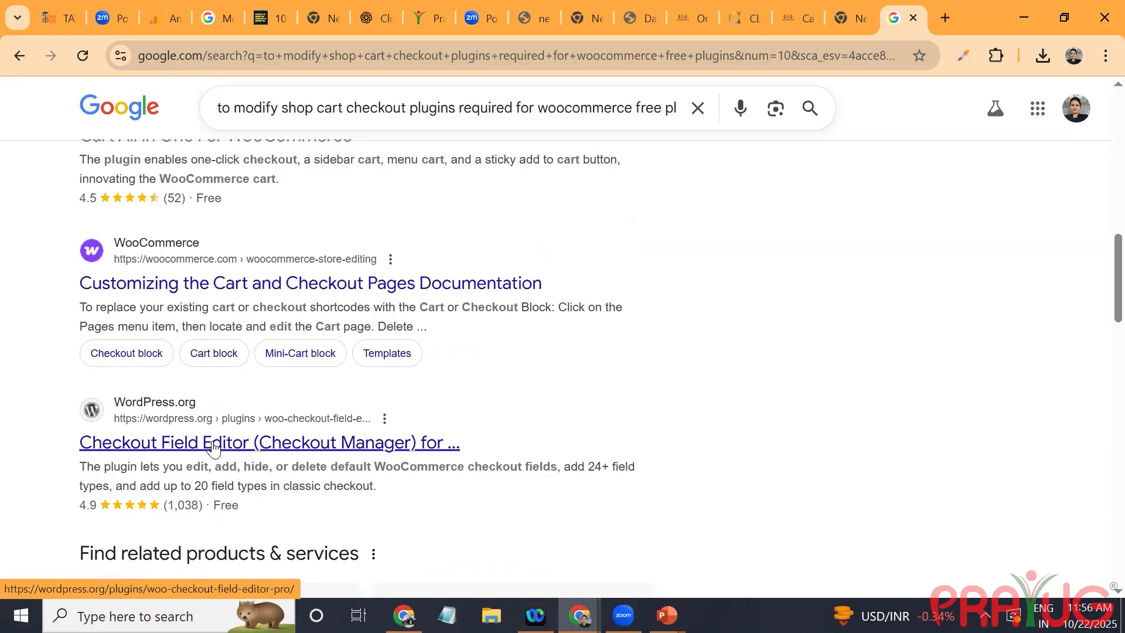
# Step: Return to the WordPress admin tab, open the page for adding plugins, and search for "checkout"
pyautogui.scroll(-7, 213, 448)
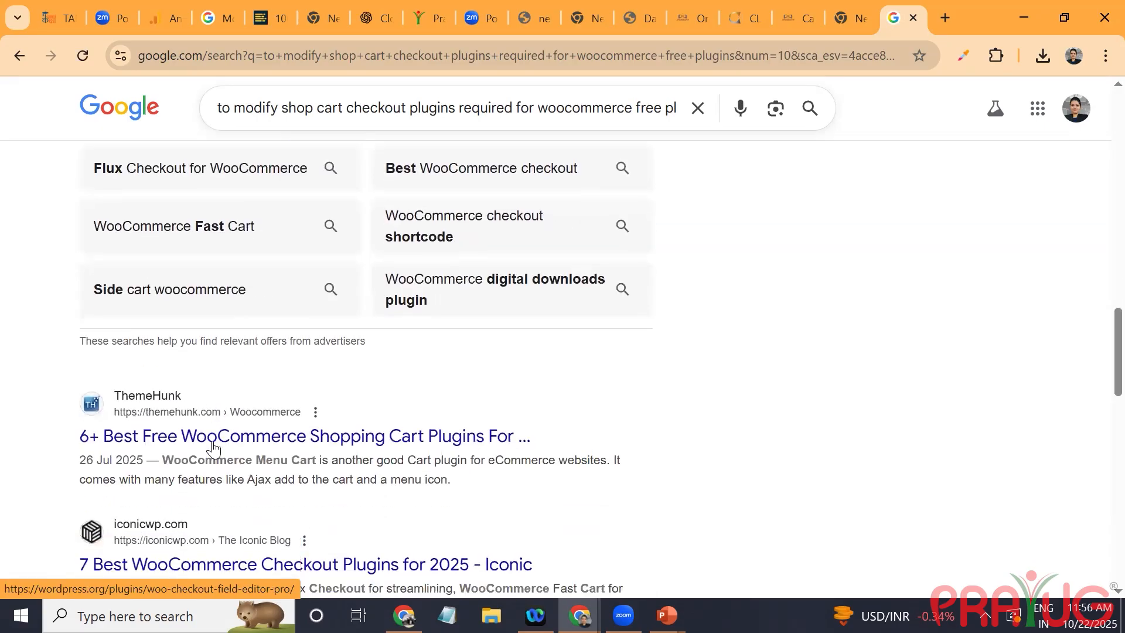
pyautogui.scroll(1, 212, 449)
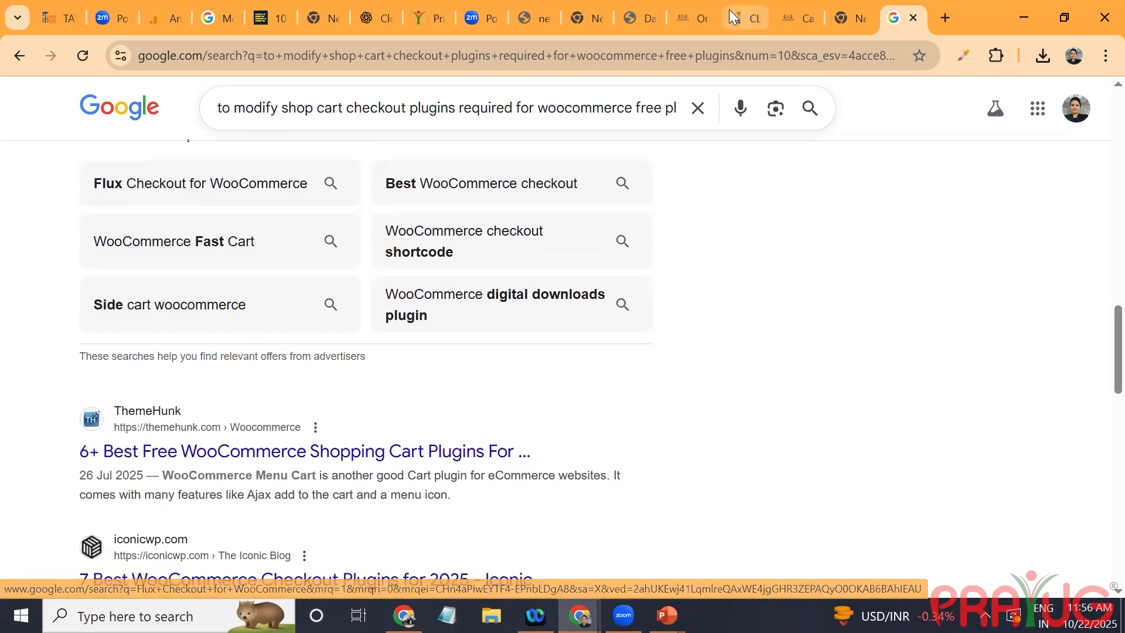
pyautogui.click(693, 8)
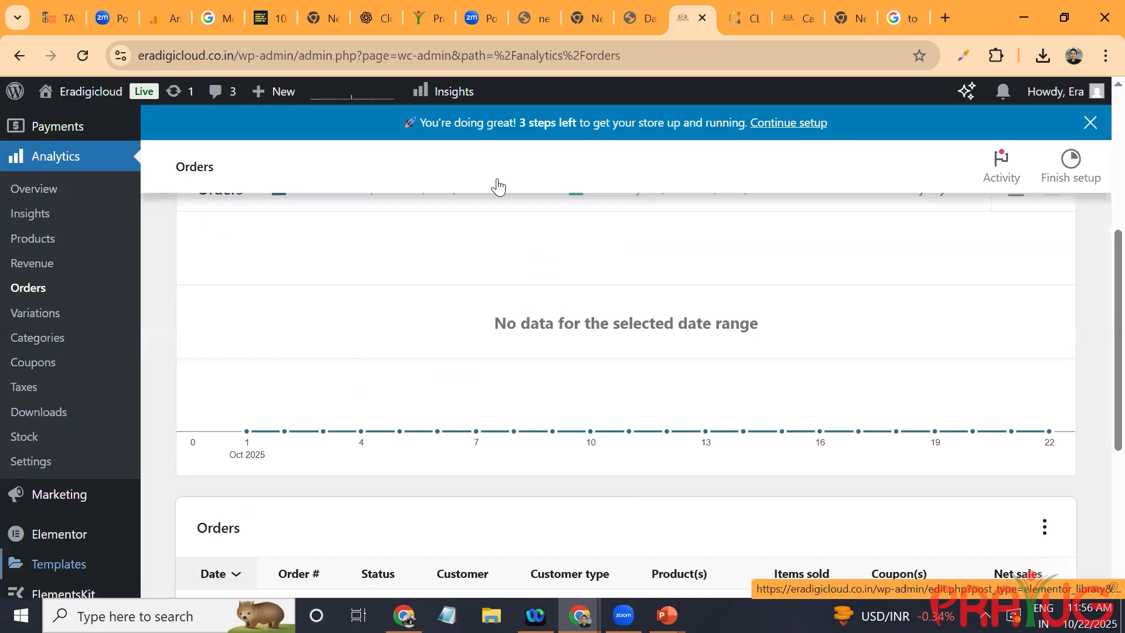
pyautogui.scroll(-5, 498, 184)
pyautogui.click(46, 444)
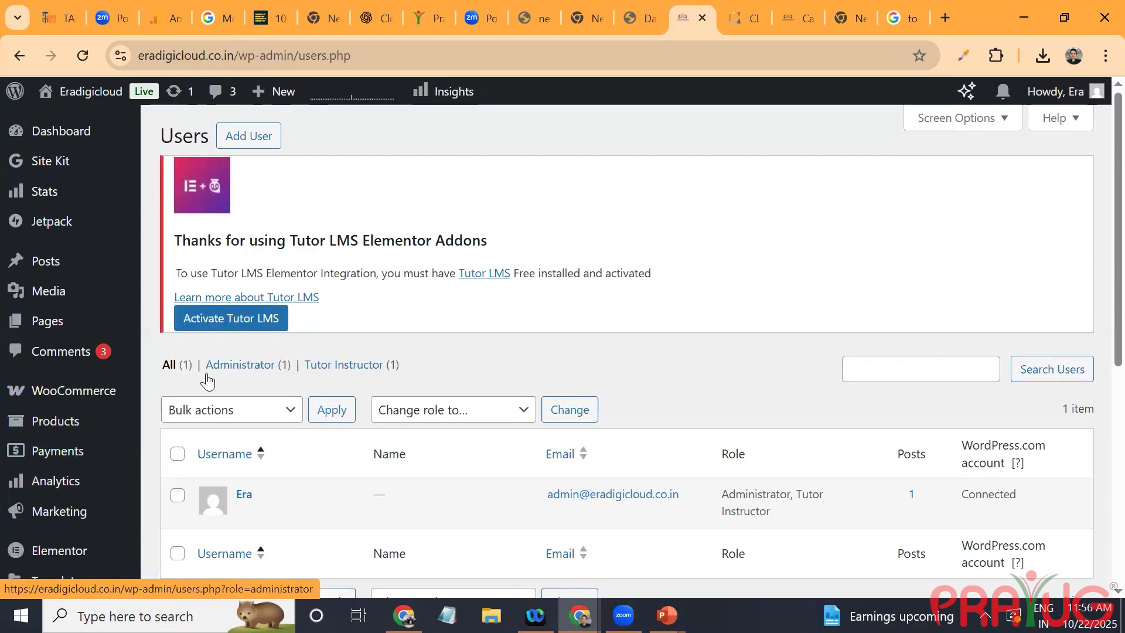
pyautogui.scroll(-5, 207, 381)
pyautogui.moveTo(129, 366)
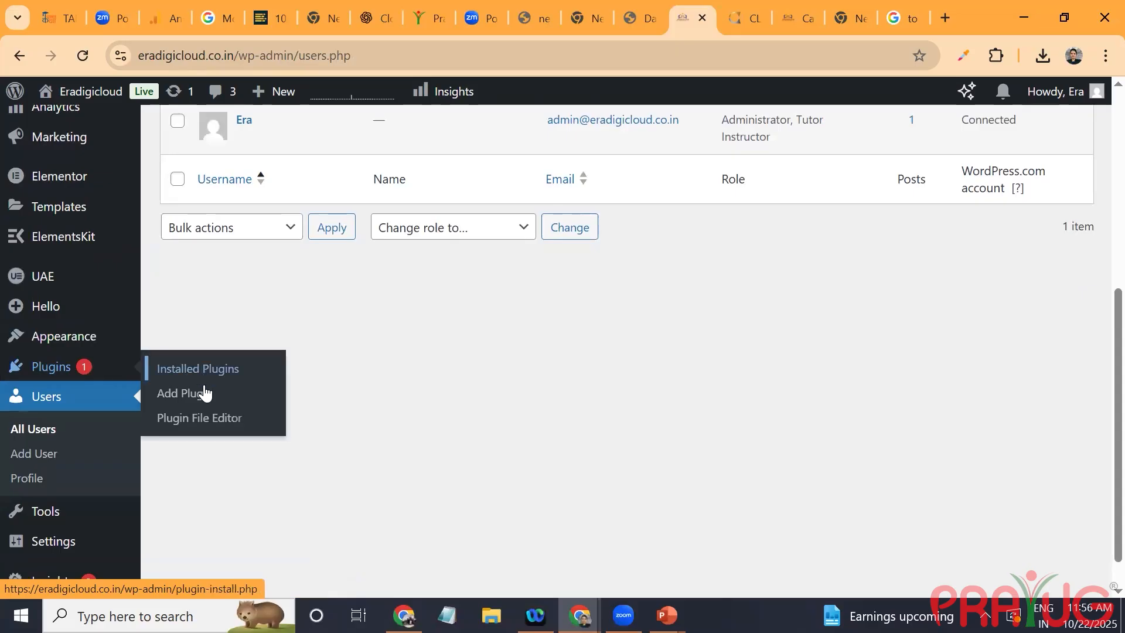
pyautogui.click(205, 393)
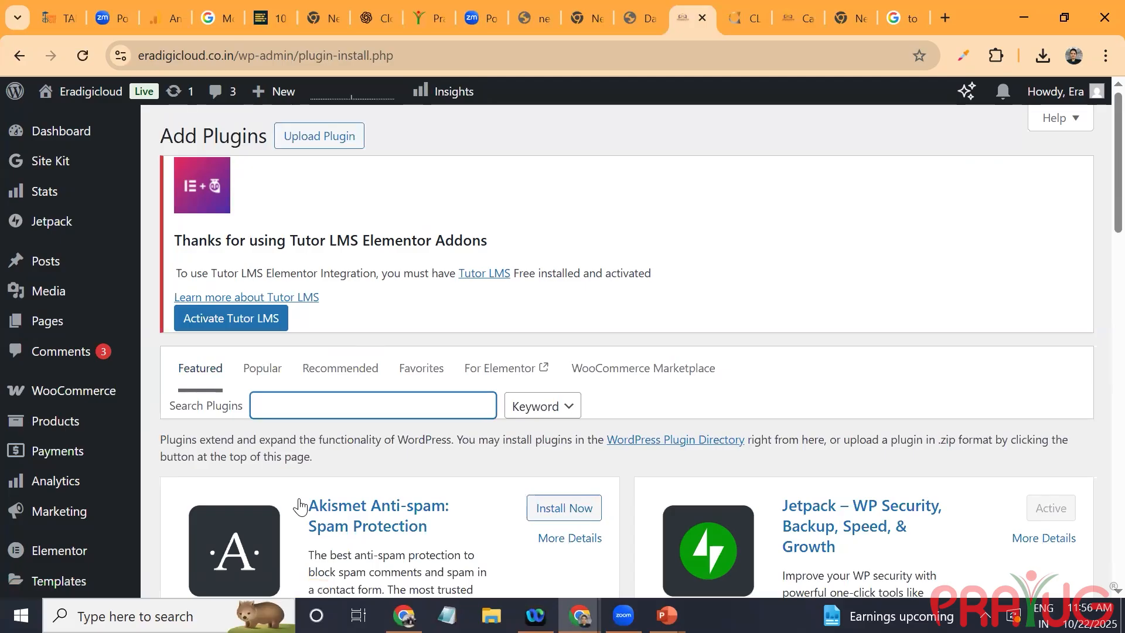
pyautogui.write('checkout')
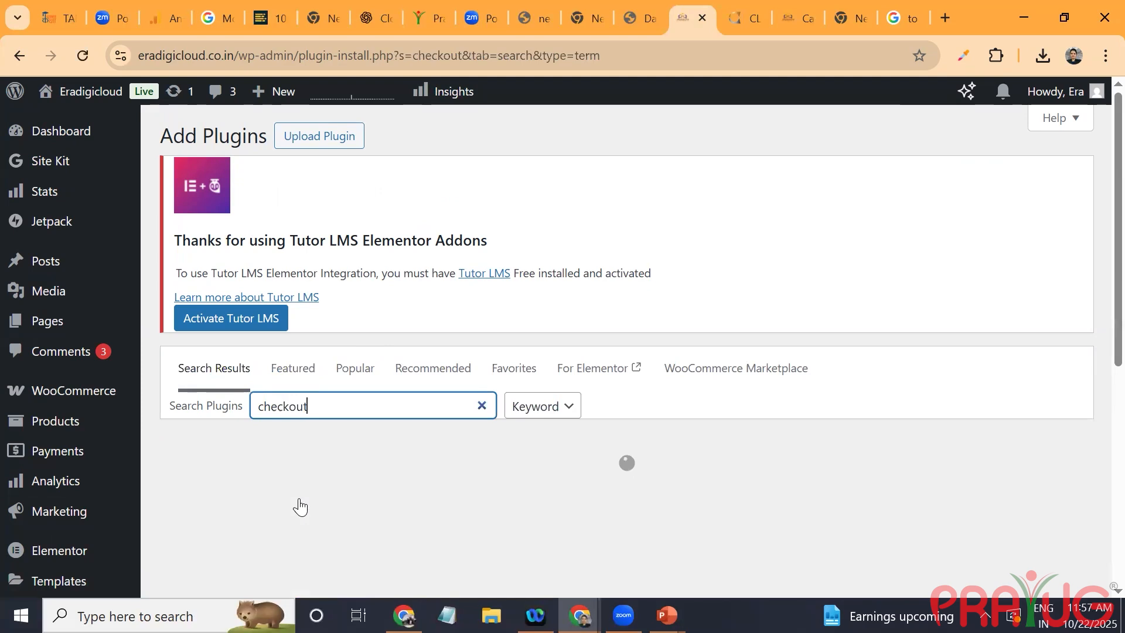
pyautogui.scroll(-4, 300, 507)
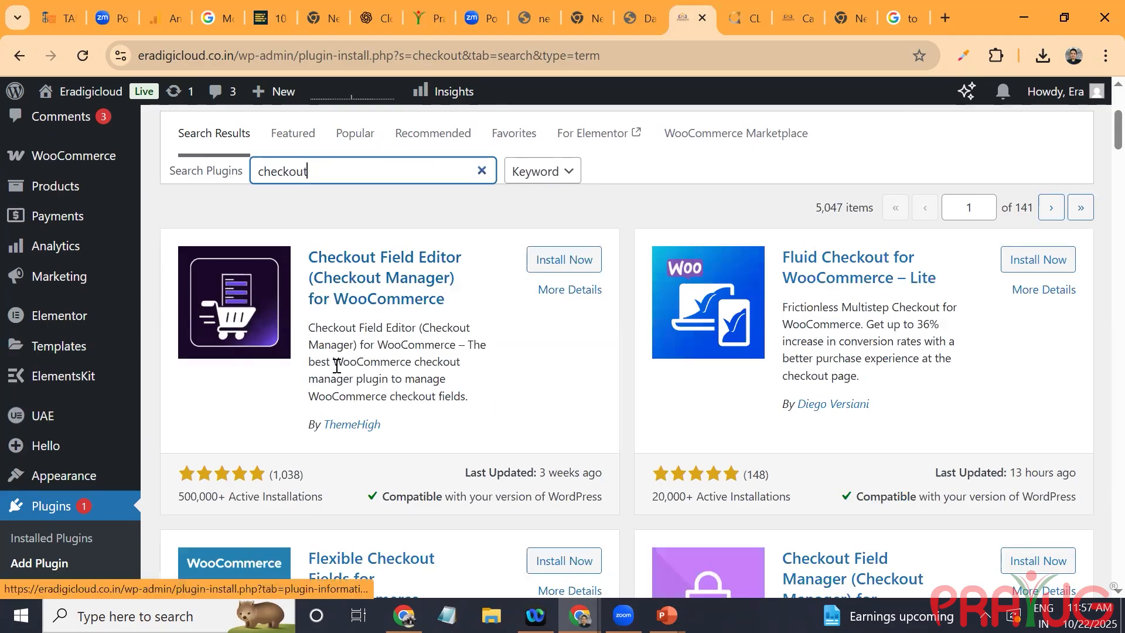
# Step: Open the details of Checkout Field Editor (Checkout Manager) for WooCommerce and examine its screenshots, viewing the first one full size
pyautogui.click(360, 268)
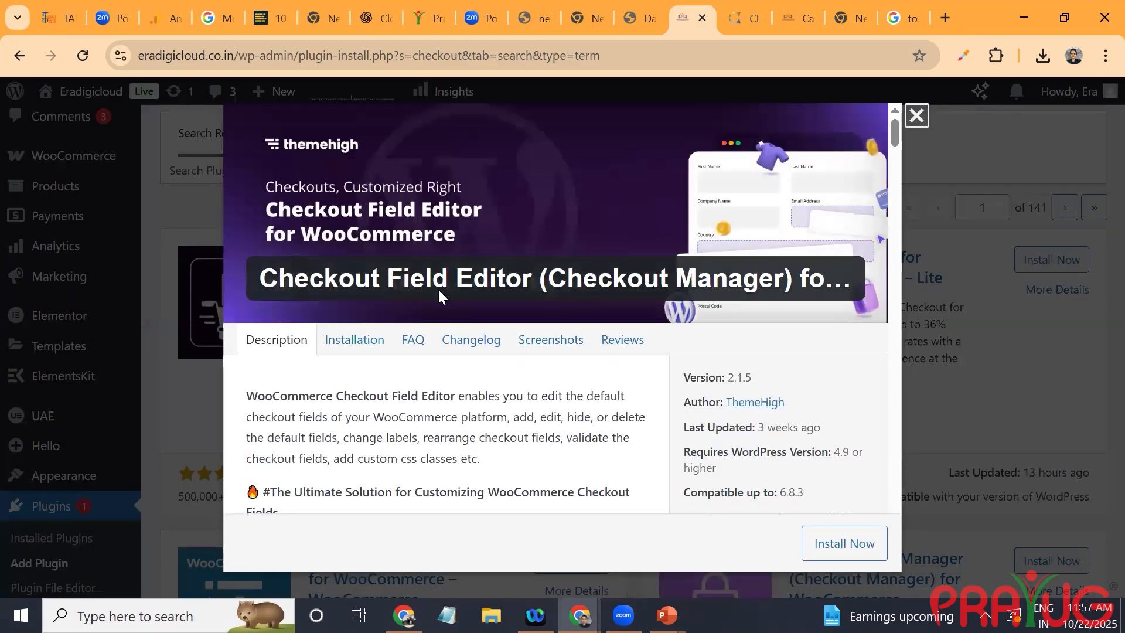
pyautogui.click(555, 350)
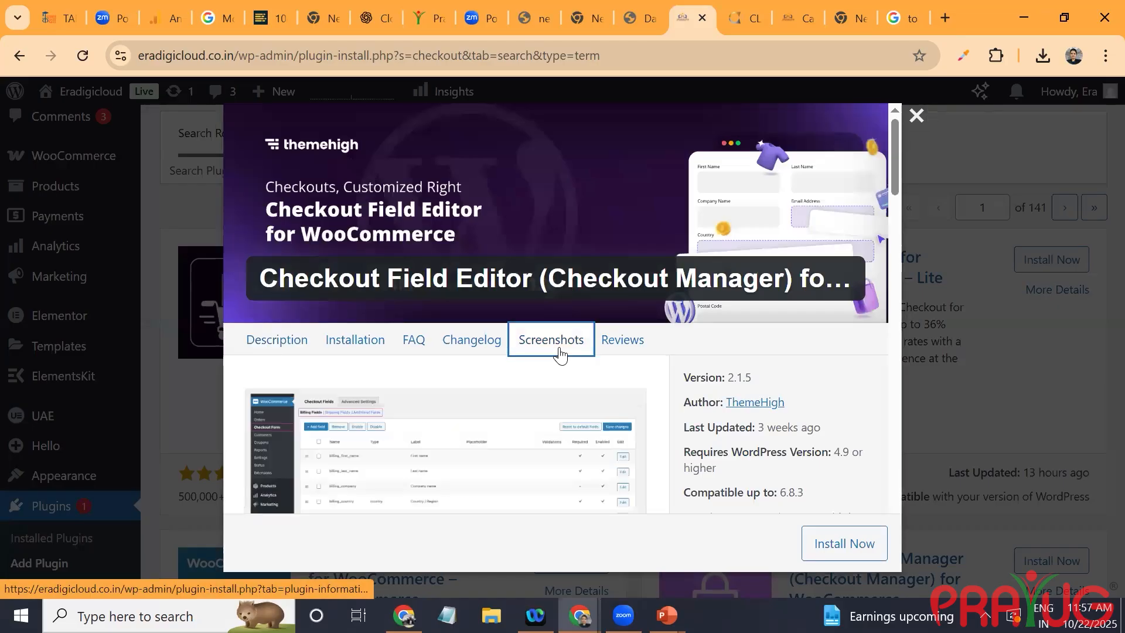
pyautogui.click(474, 485)
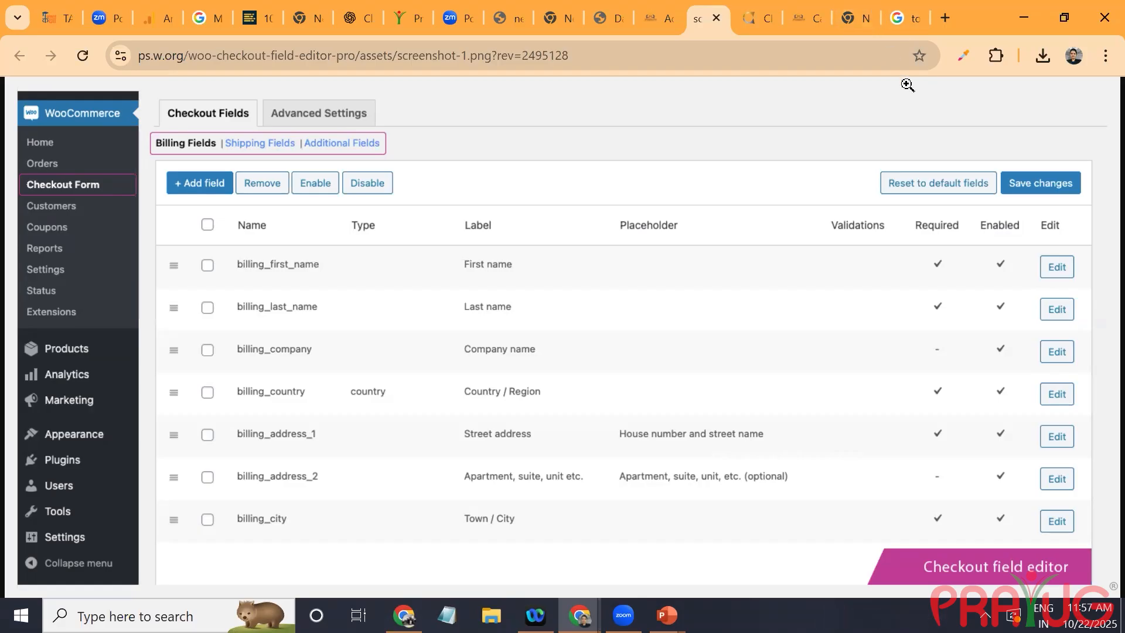
pyautogui.hotkey('ctrl', 'shift', 'Tab')
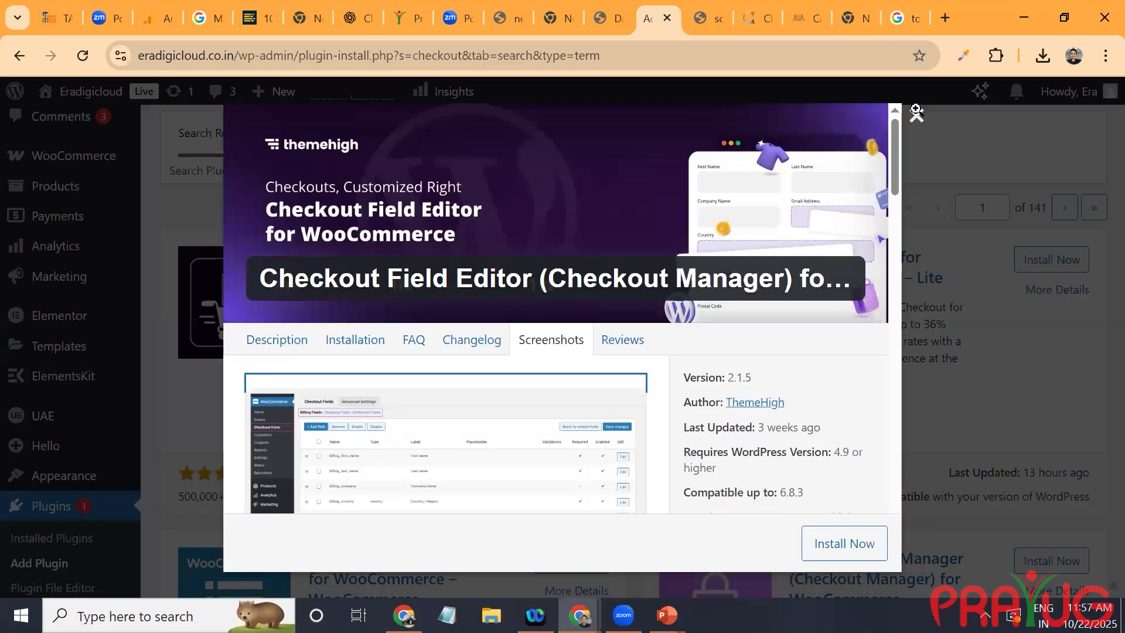
pyautogui.scroll(-10, 917, 110)
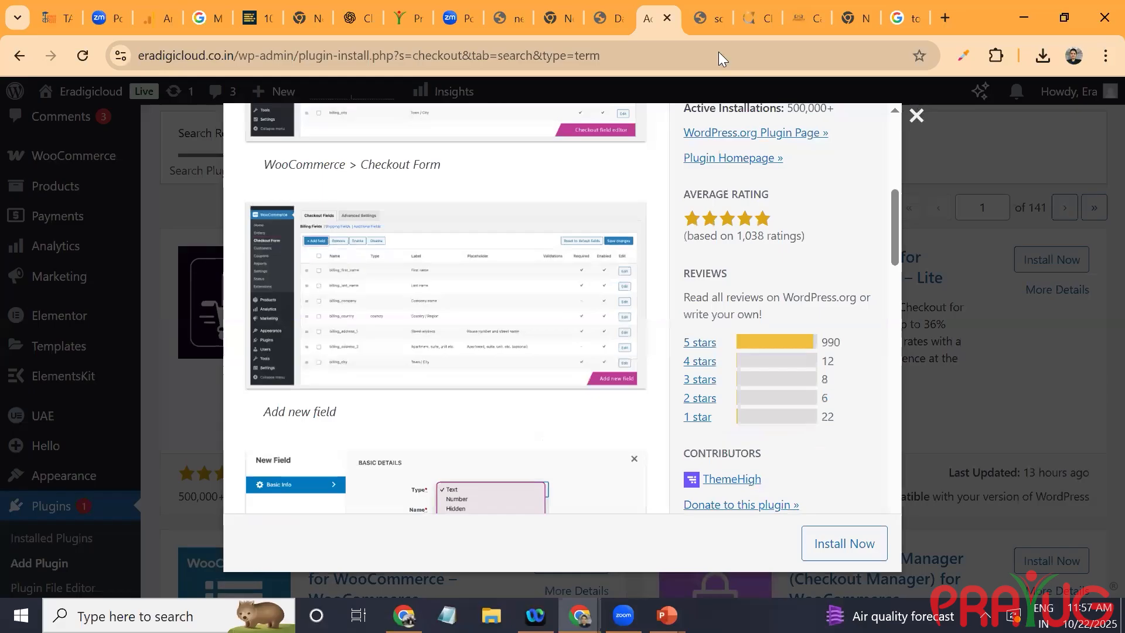
pyautogui.scroll(-8, 338, 358)
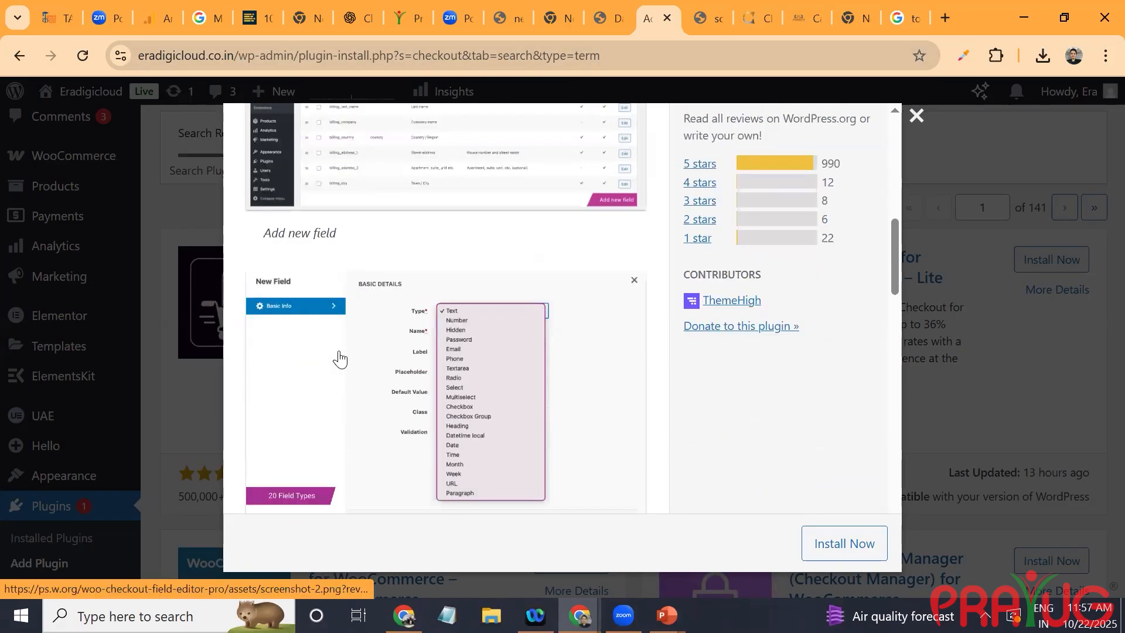
pyautogui.scroll(-5, 339, 358)
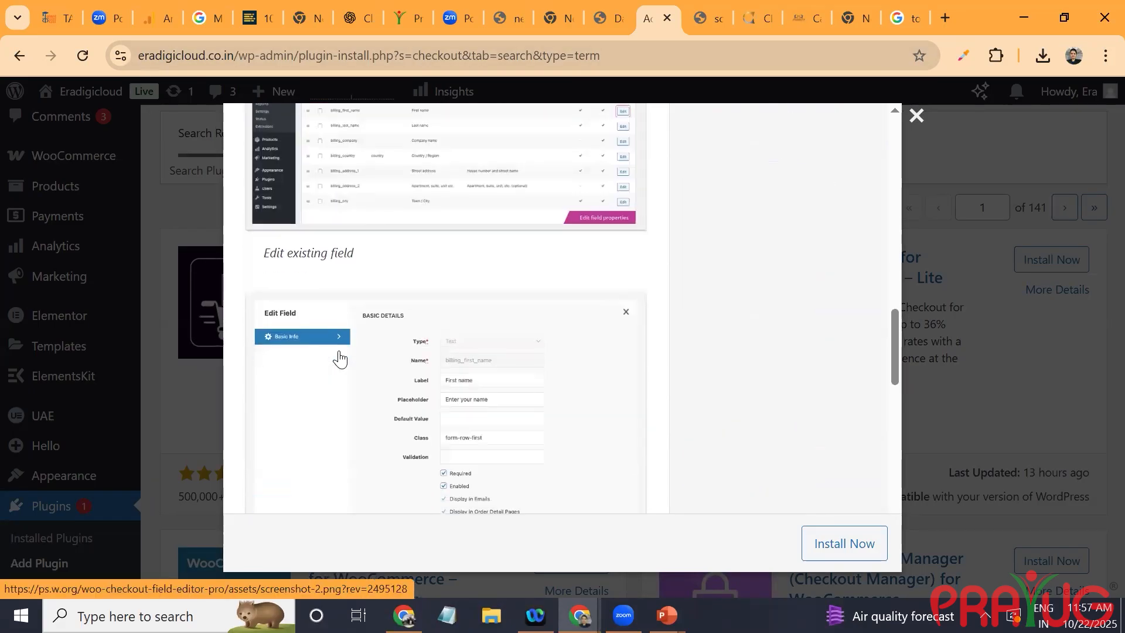
pyautogui.scroll(-4, 338, 358)
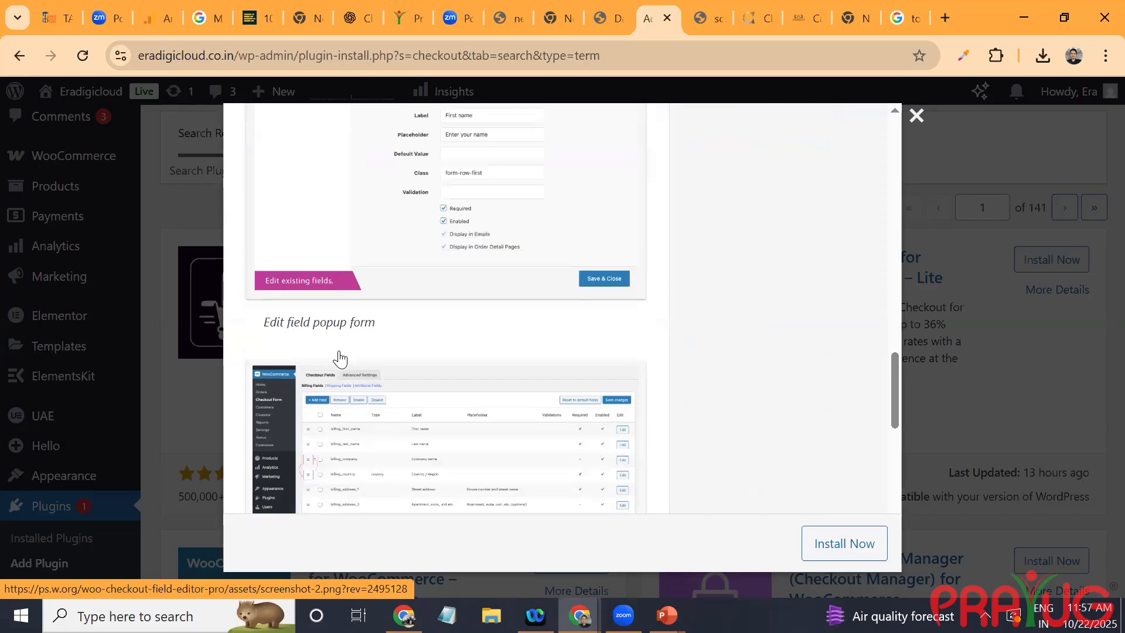
pyautogui.scroll(-7, 339, 358)
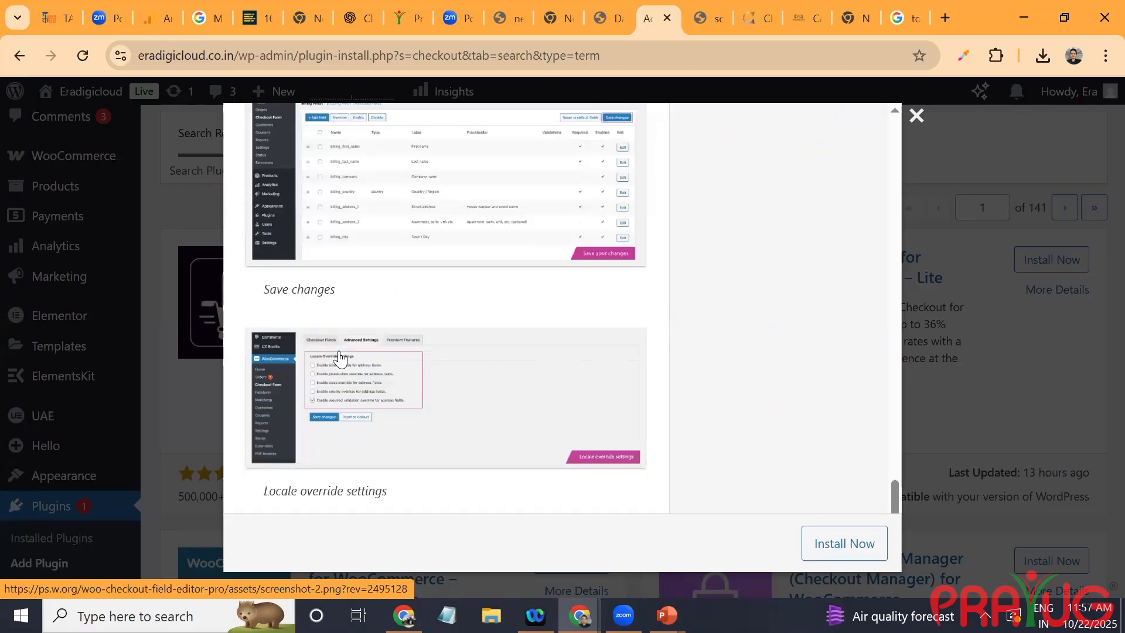
pyautogui.press('Escape')
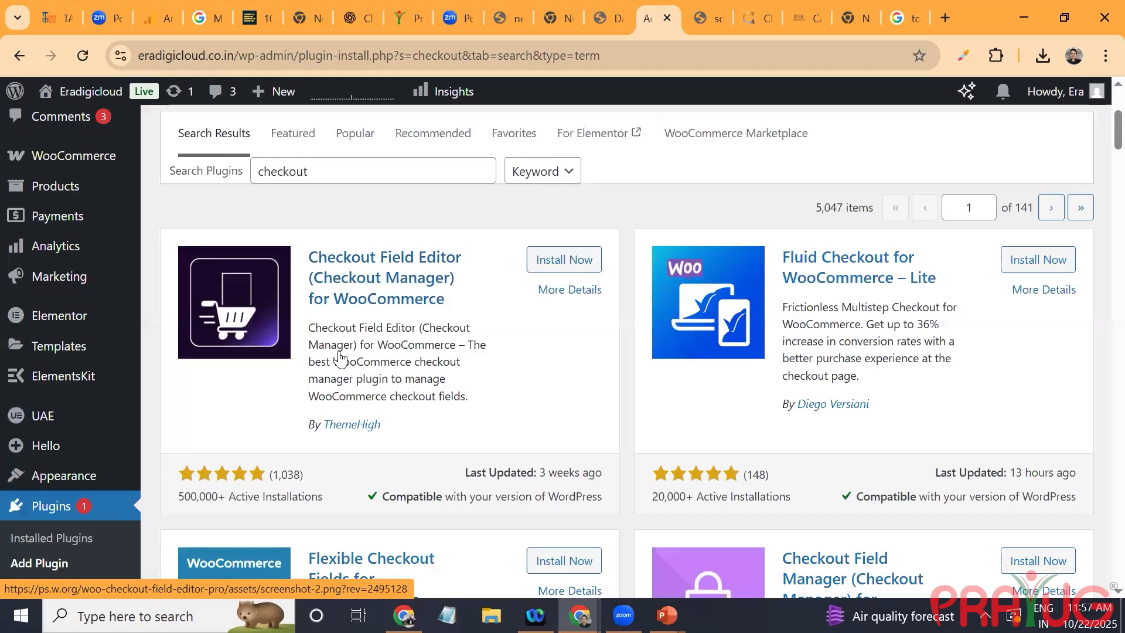
# Step: Examine the screenshots of Fluid Checkout for WooCommerce – Lite and look through the other checkout plugins found
pyautogui.press('Return')
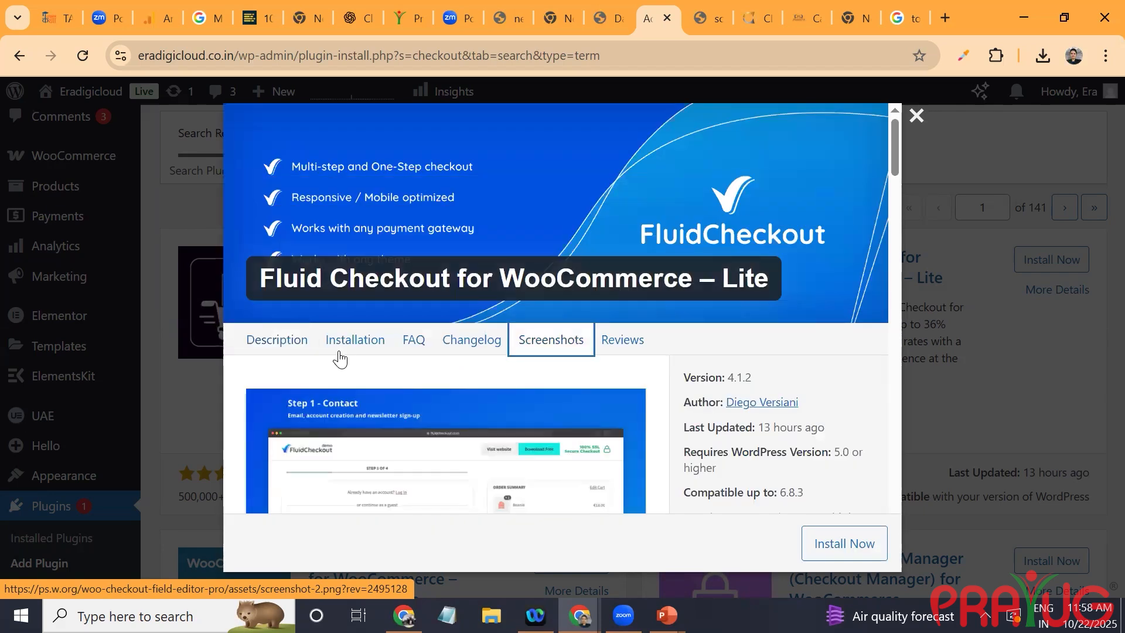
pyautogui.scroll(-5, 587, 194)
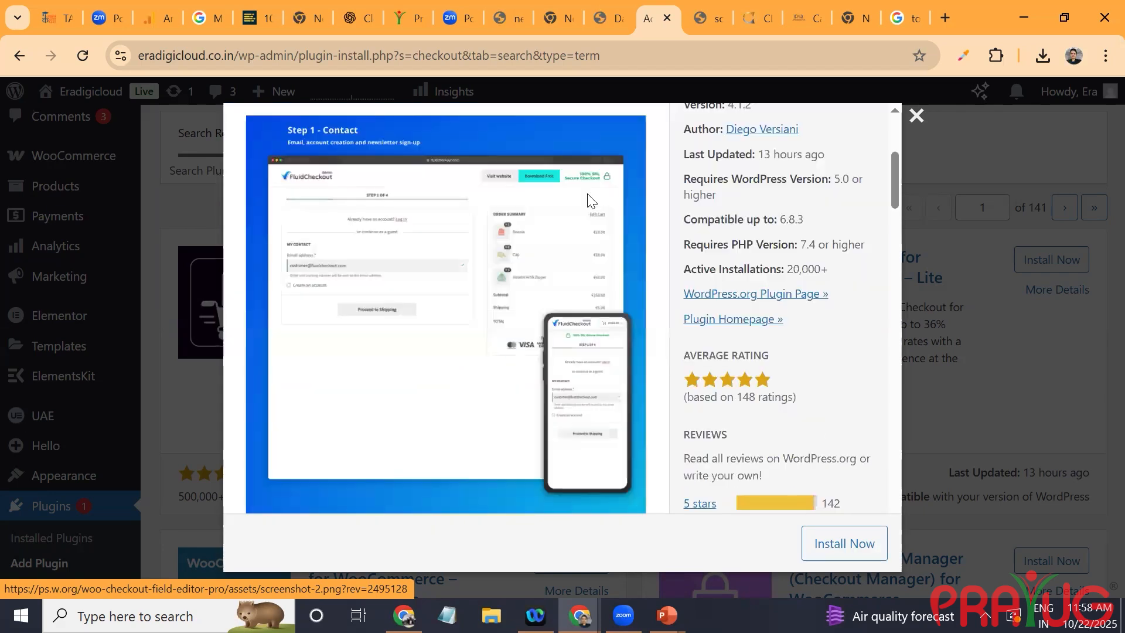
pyautogui.scroll(-4, 589, 201)
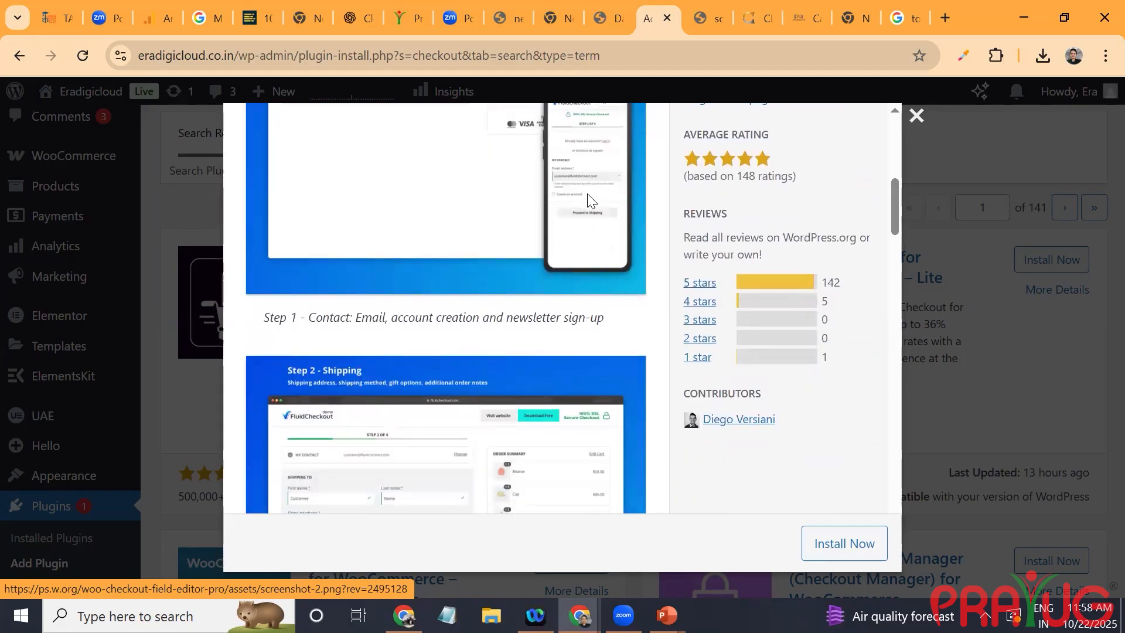
pyautogui.scroll(-4, 587, 200)
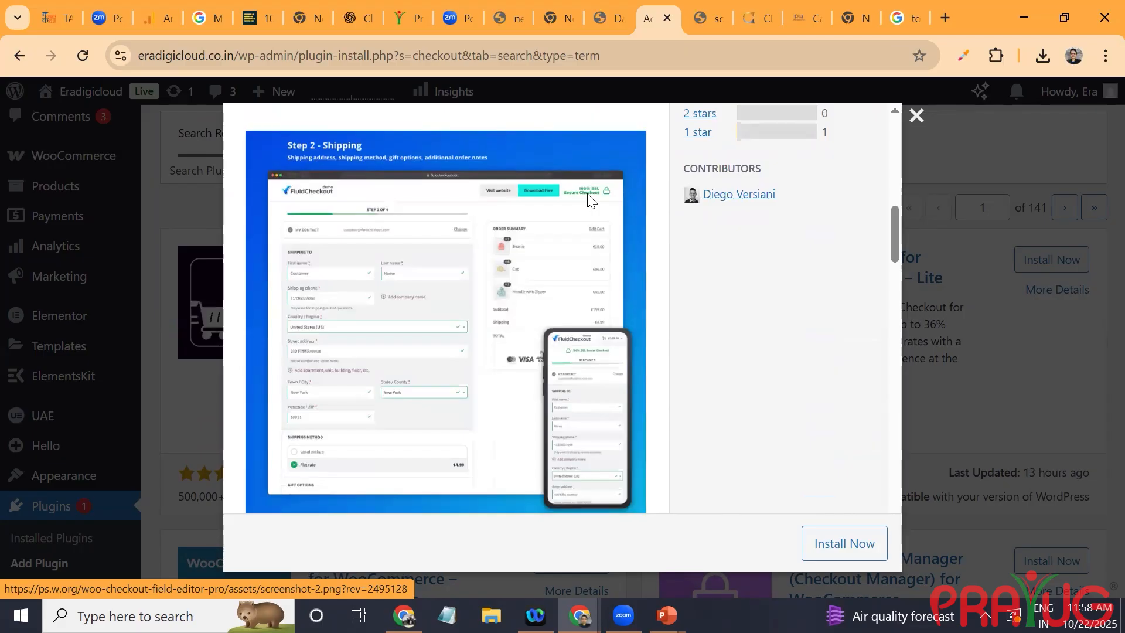
pyautogui.press('Escape')
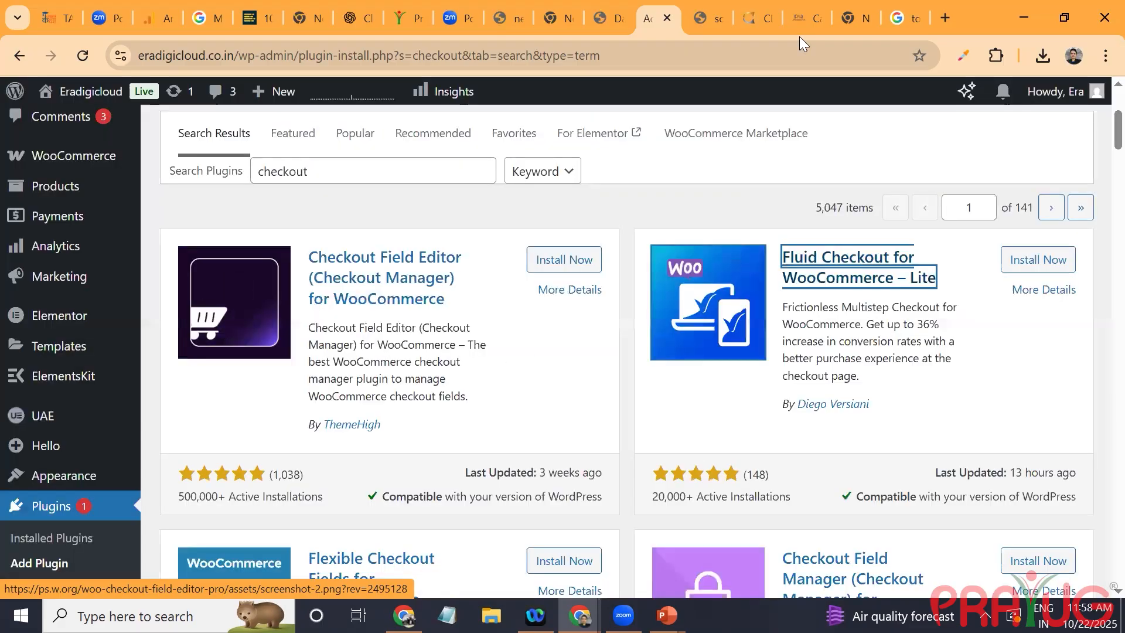
pyautogui.scroll(-7, 799, 37)
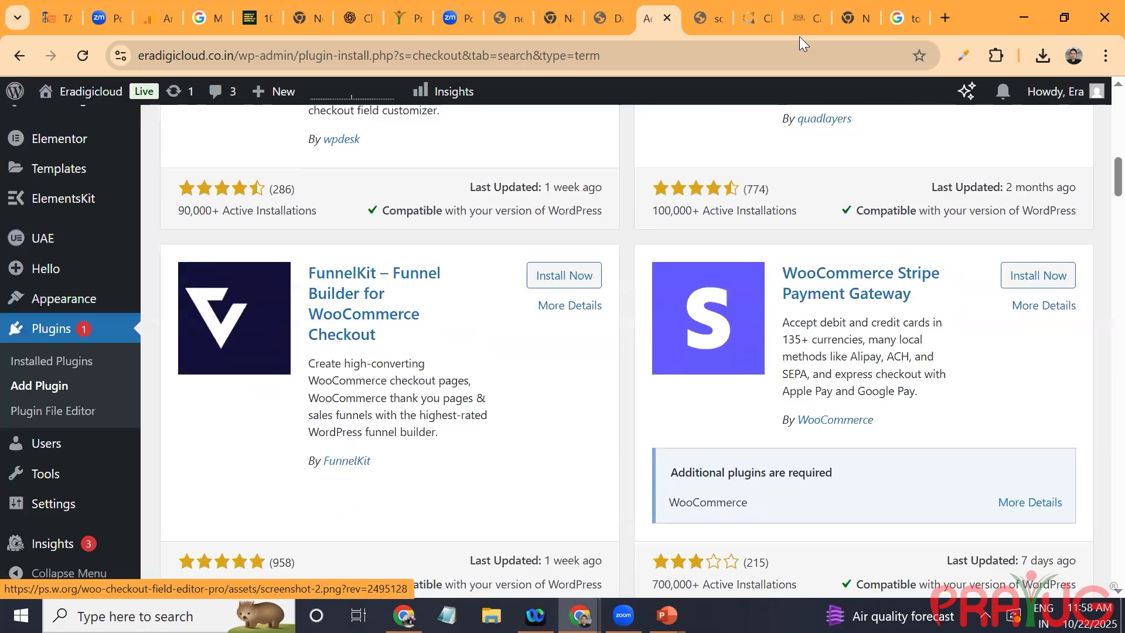
pyautogui.scroll(-4, 799, 37)
pyautogui.scroll(-1, 418, 491)
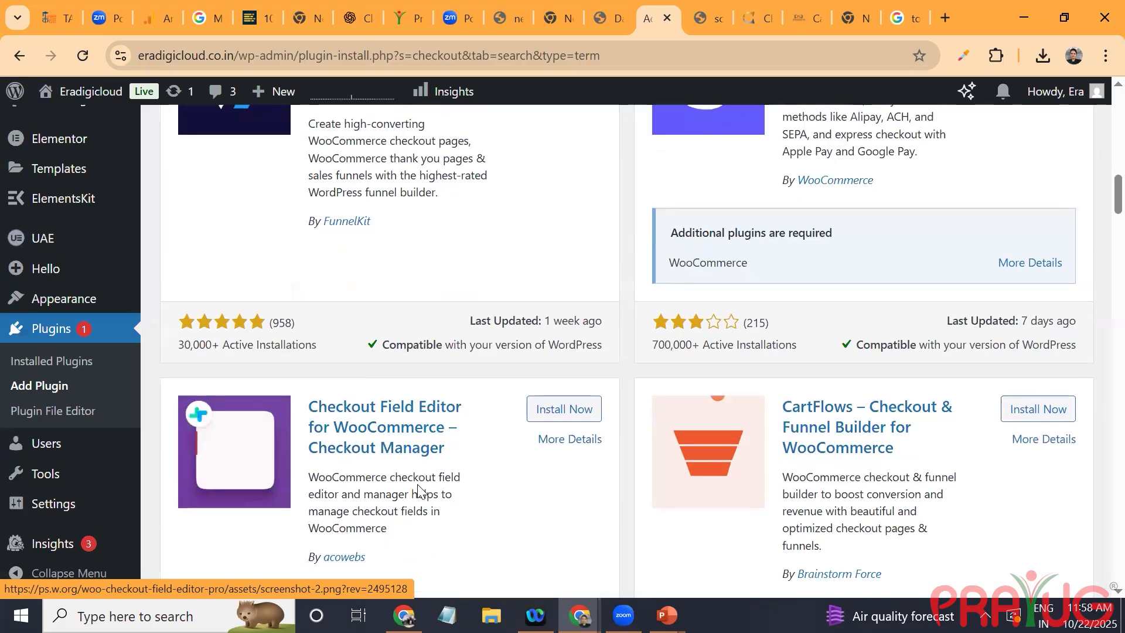
pyautogui.scroll(-4, 418, 491)
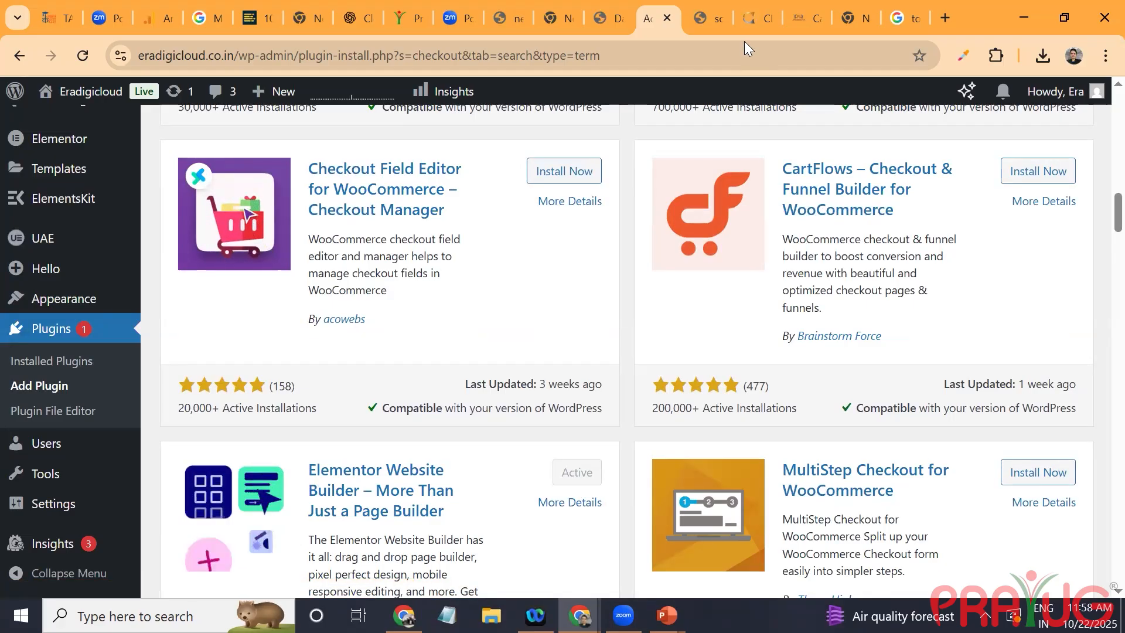
# Step: Search the plugin directory for "modern cart"
pyautogui.scroll(15, 744, 41)
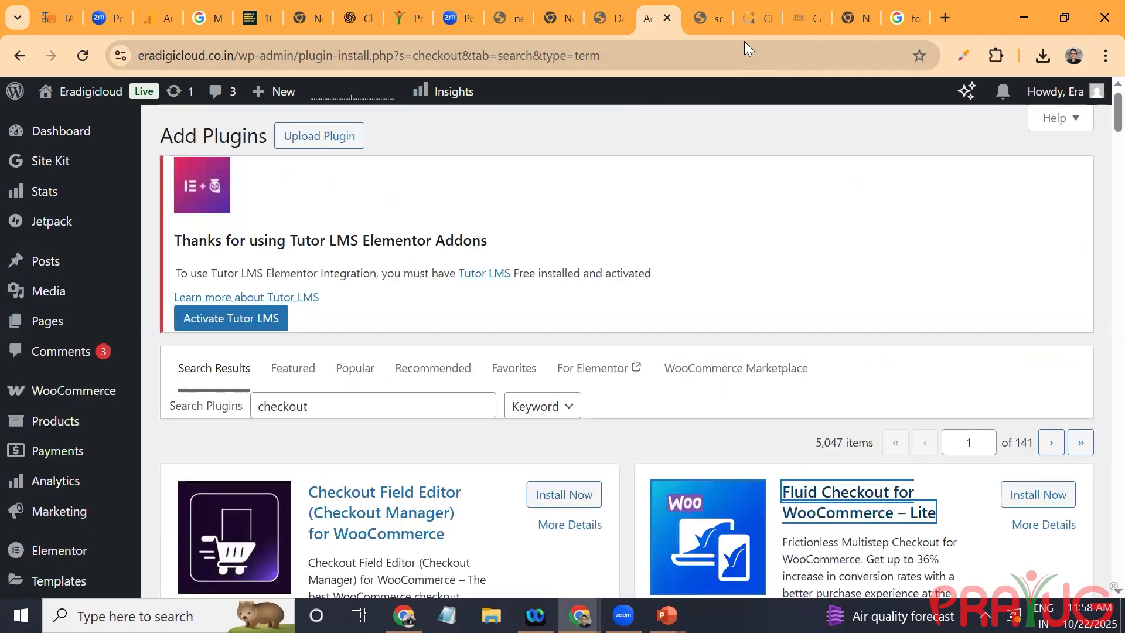
pyautogui.click(373, 406)
pyautogui.hotkey('ctrl', 'a')
pyautogui.write('mor')
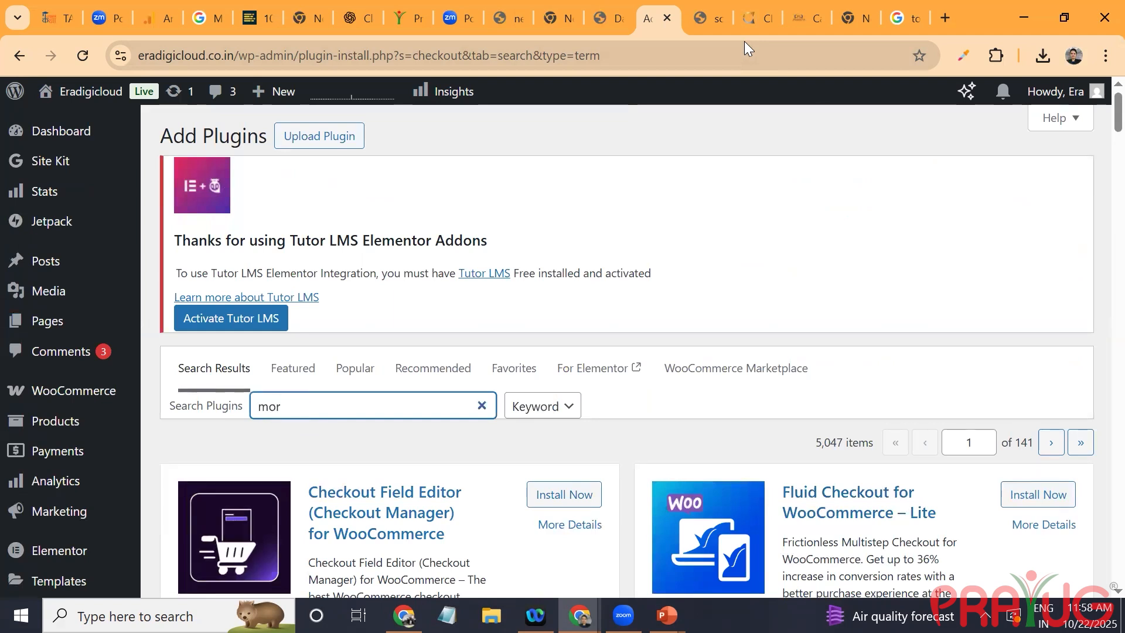
pyautogui.write('dern cart')
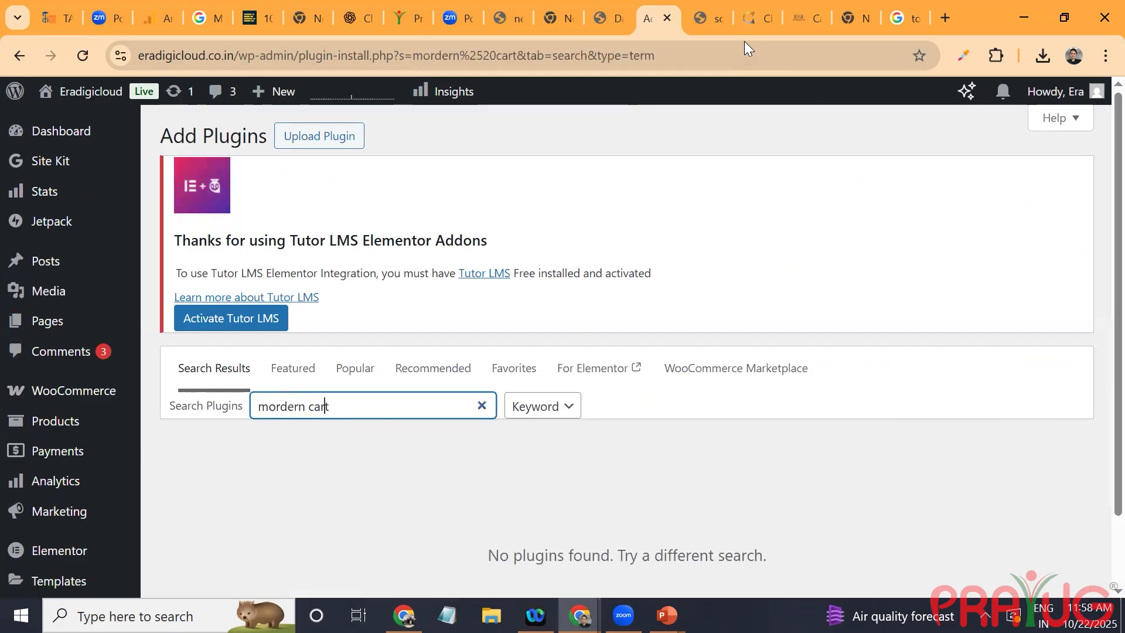
pyautogui.press('BackSpace')
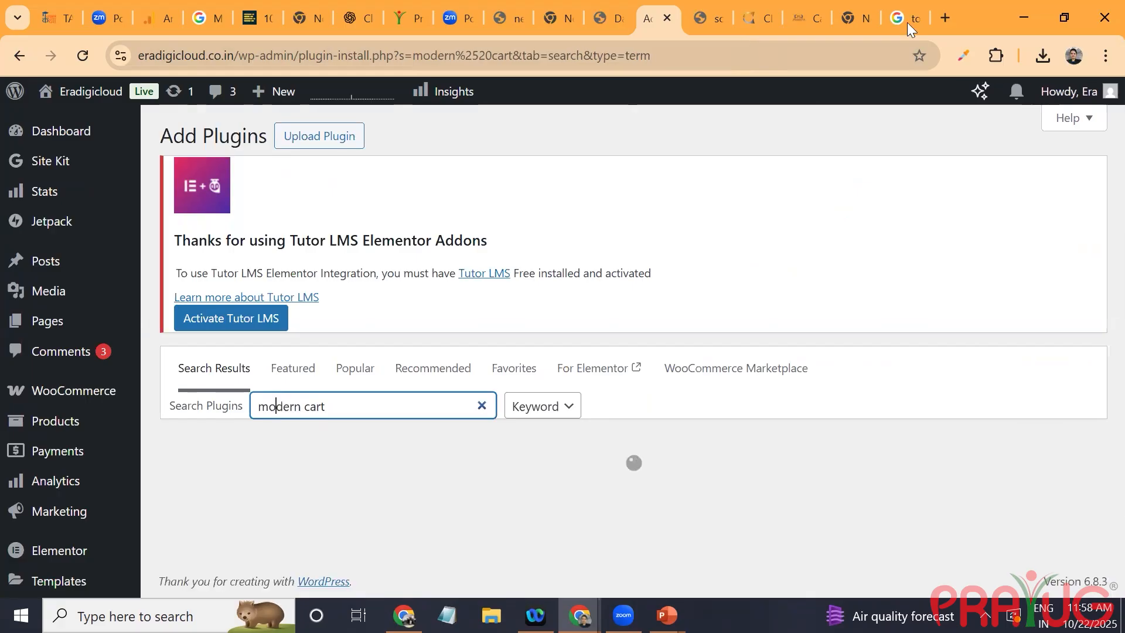
pyautogui.moveTo(513, 389); pyautogui.dragTo(545, 484)
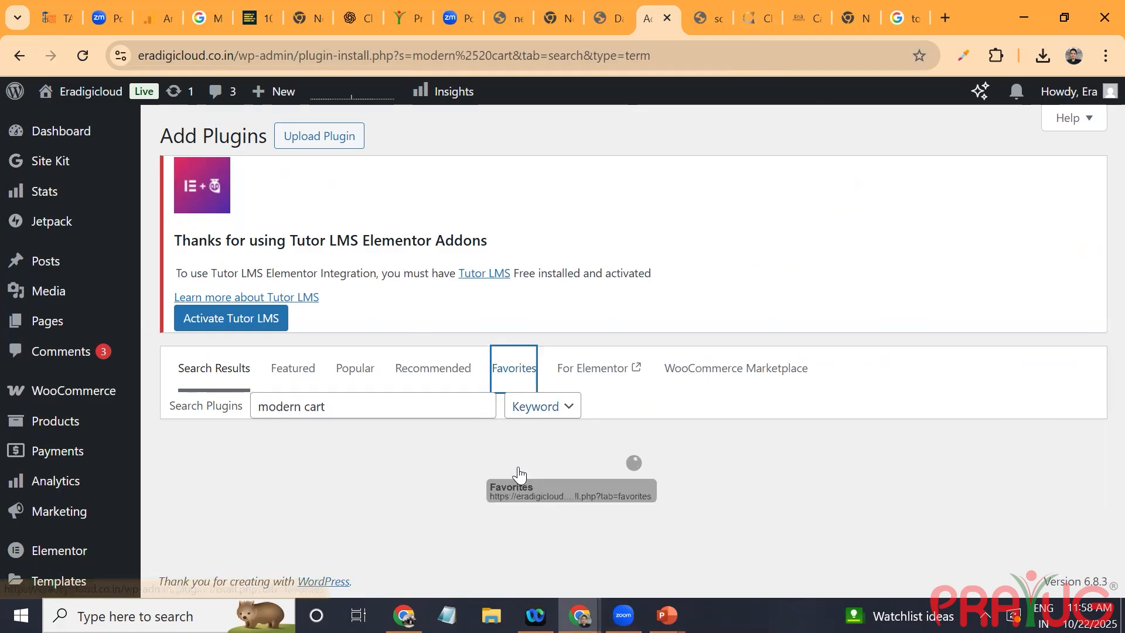
# Step: Open the details of Modern Cart Starter for WooCommerce and view its slide-in cart screenshot full size
pyautogui.scroll(-4, 385, 253)
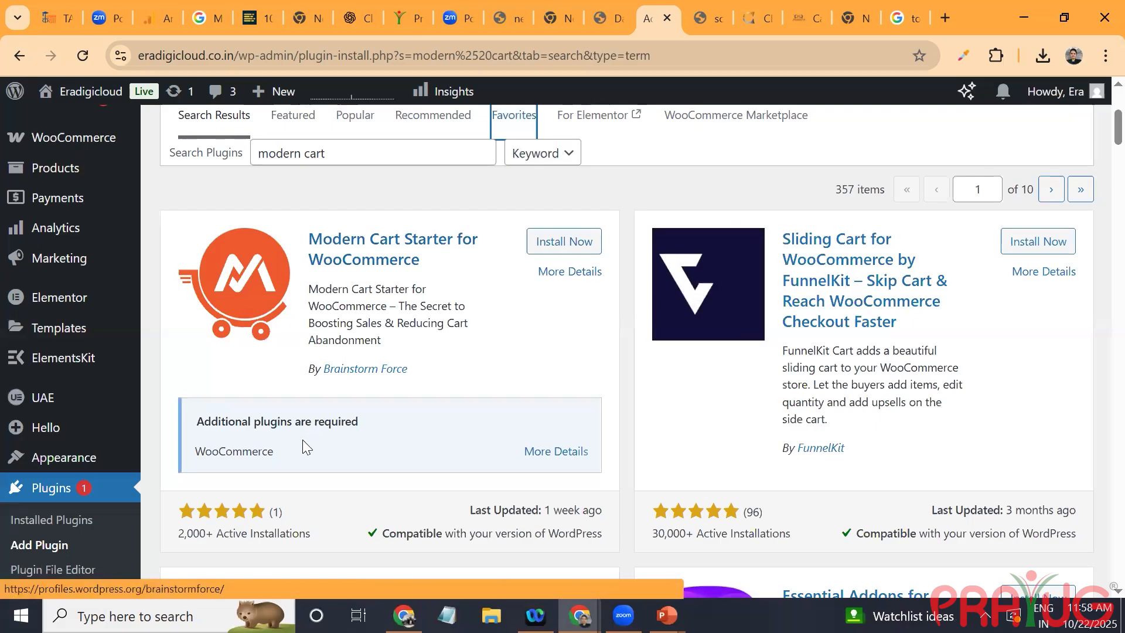
pyautogui.click(366, 262)
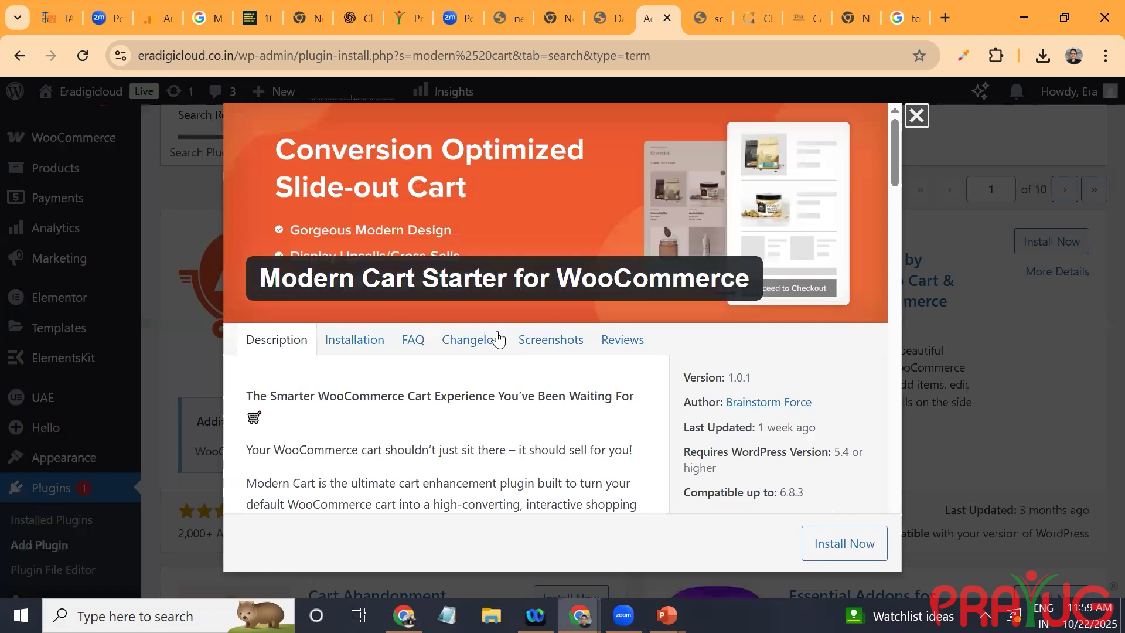
pyautogui.click(535, 343)
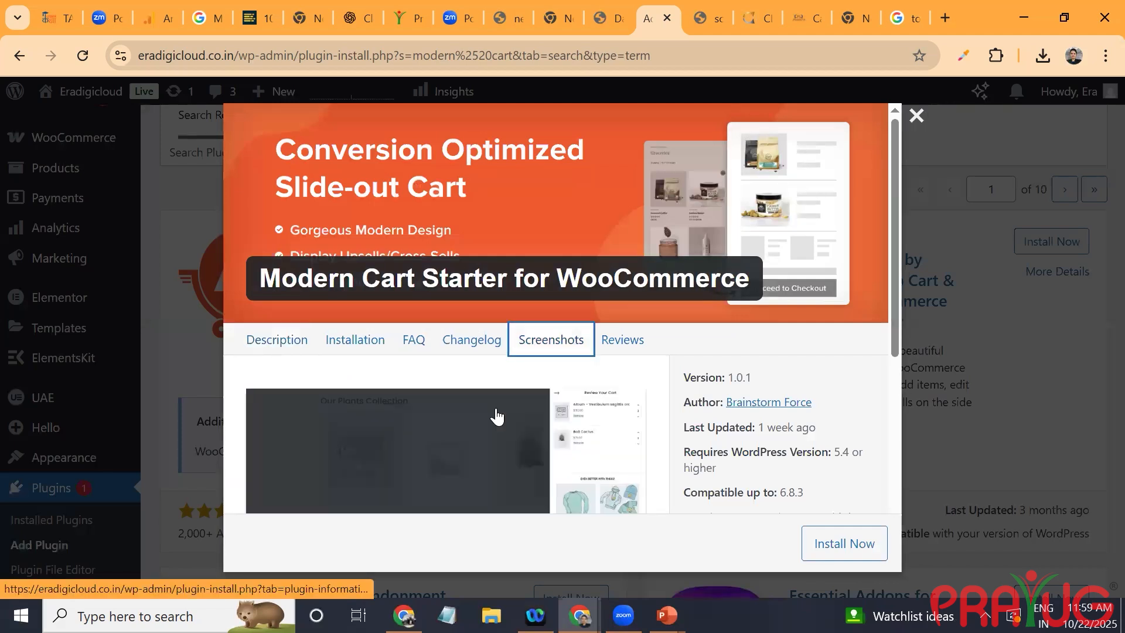
pyautogui.scroll(-4, 497, 417)
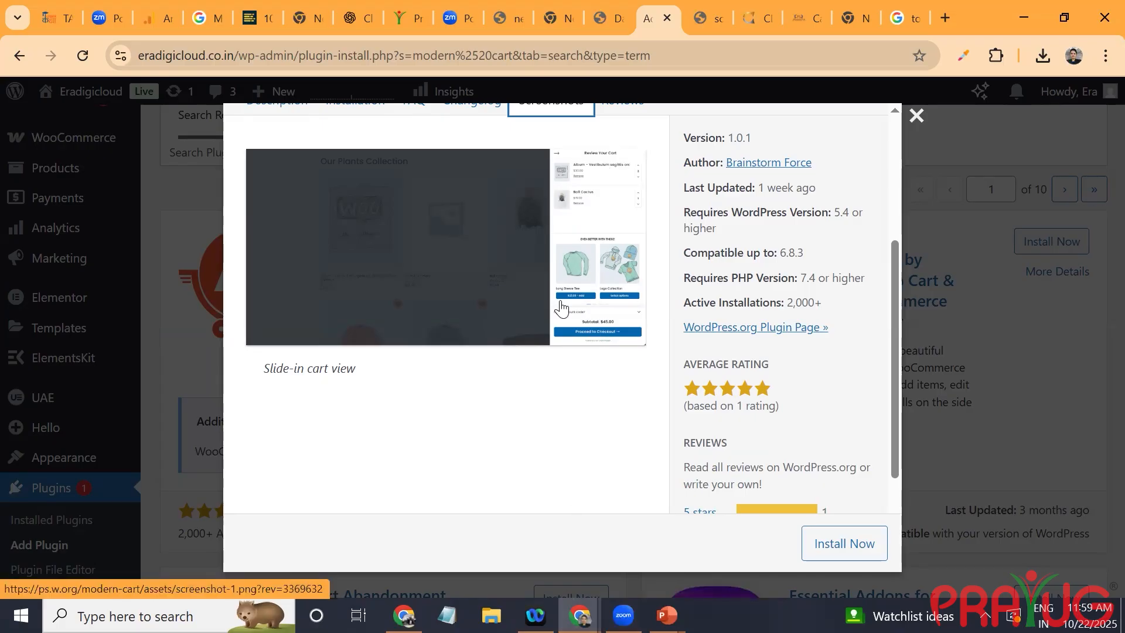
pyautogui.click(597, 258)
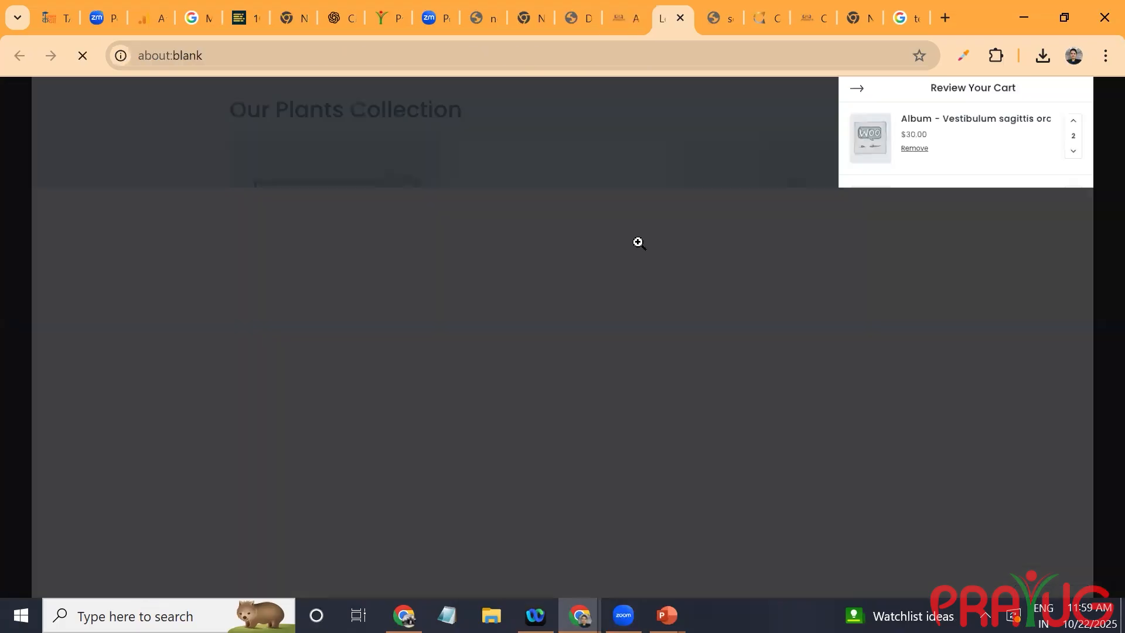